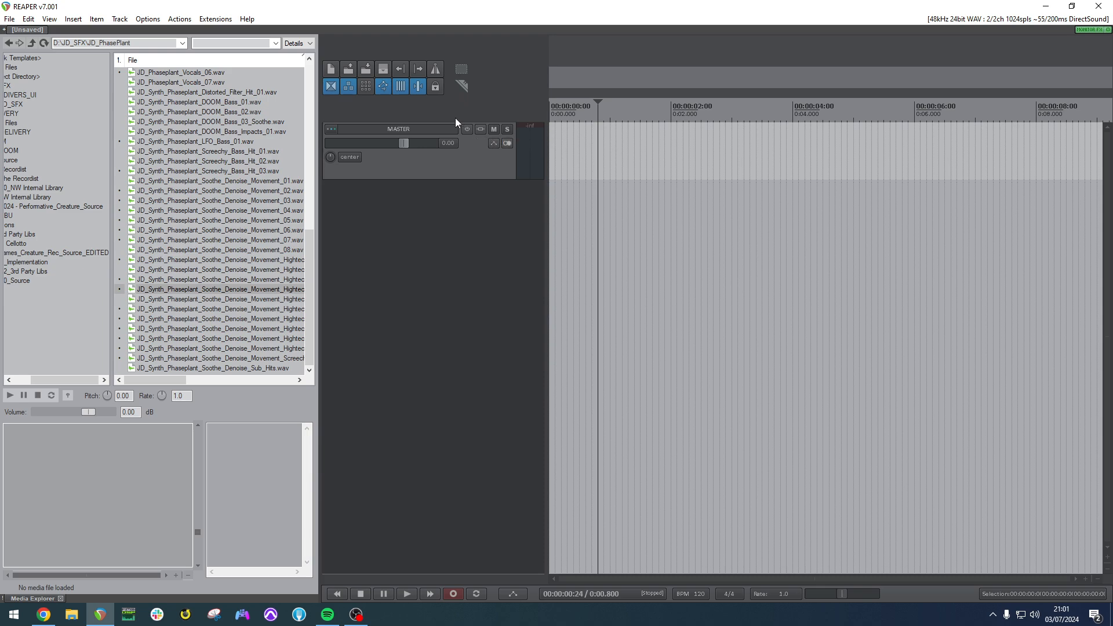
Add the Newfangled Elevate plug-in to the master track's effects chain.
click(473, 173)
click(476, 129)
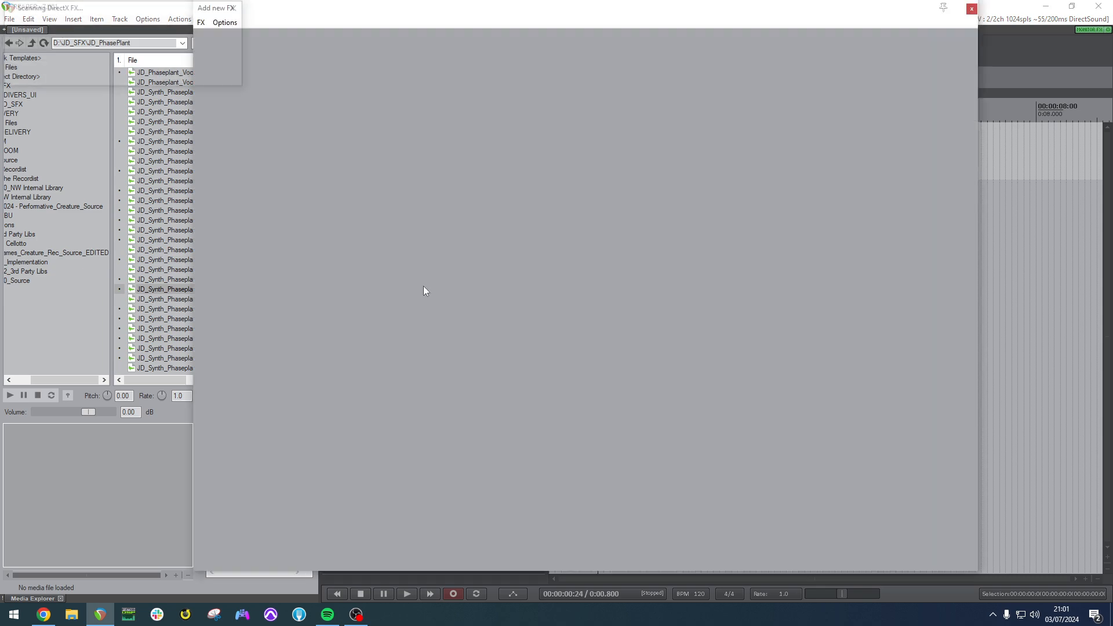
scroll(245, 294, down, 2)
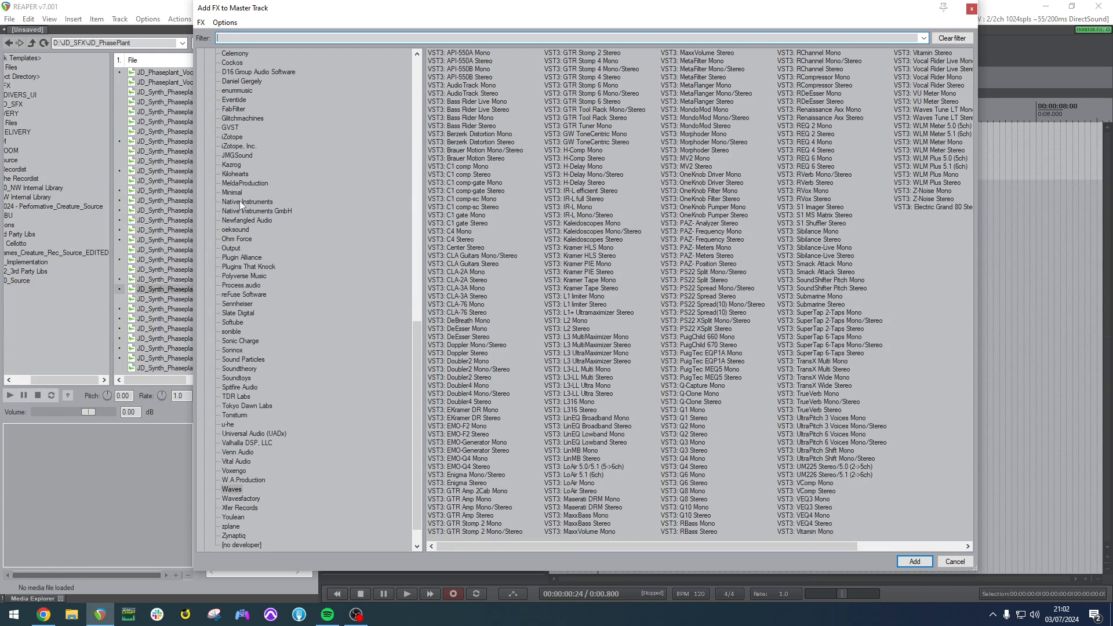
click(240, 222)
double_click(472, 54)
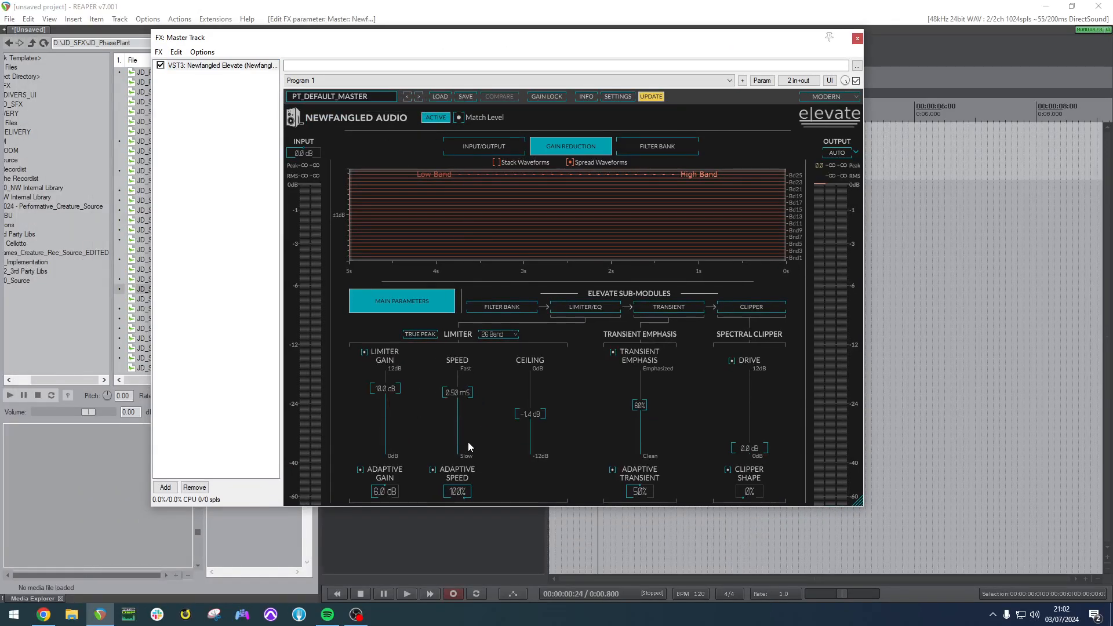
Set Elevate's limiter ceiling to -1.0 dB and disable the spectral clipper's drive.
drag(532, 424, 577, 401)
click(730, 361)
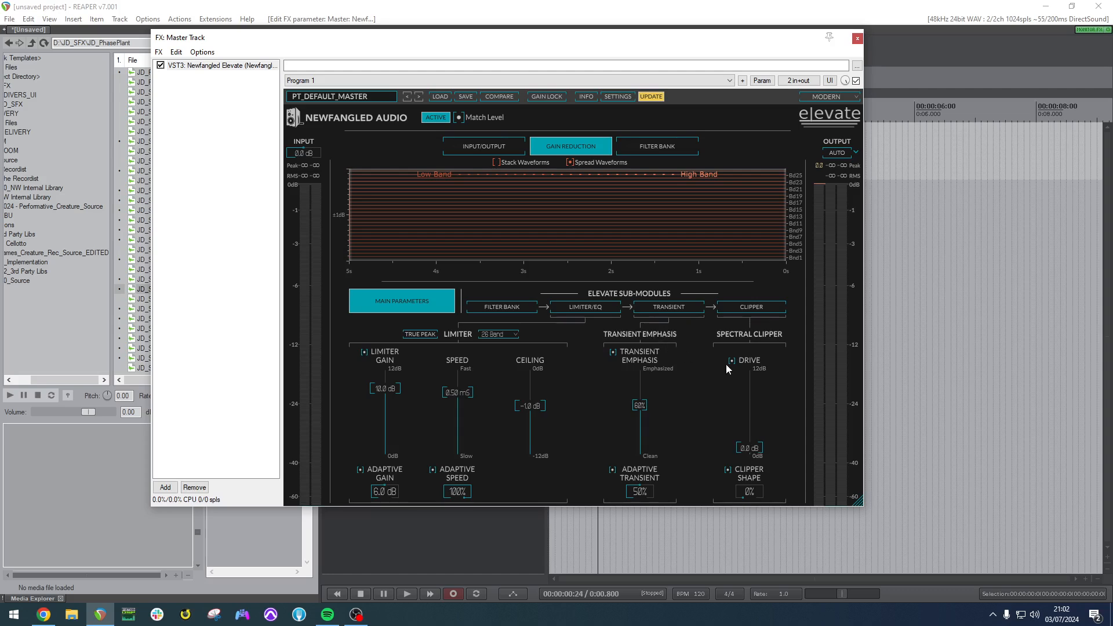
Draw a boost into Elevate's per-band transient emphasis curve over the upper bands, peaking at about 134% around 9.8 kHz.
click(668, 306)
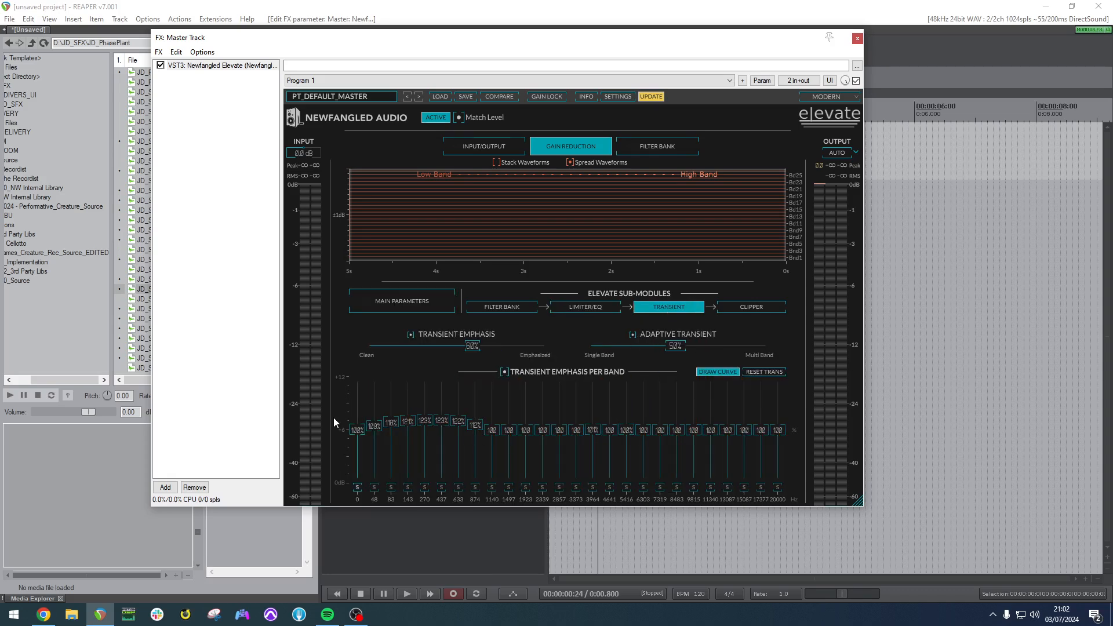
drag(332, 417, 493, 415)
drag(687, 434, 704, 429)
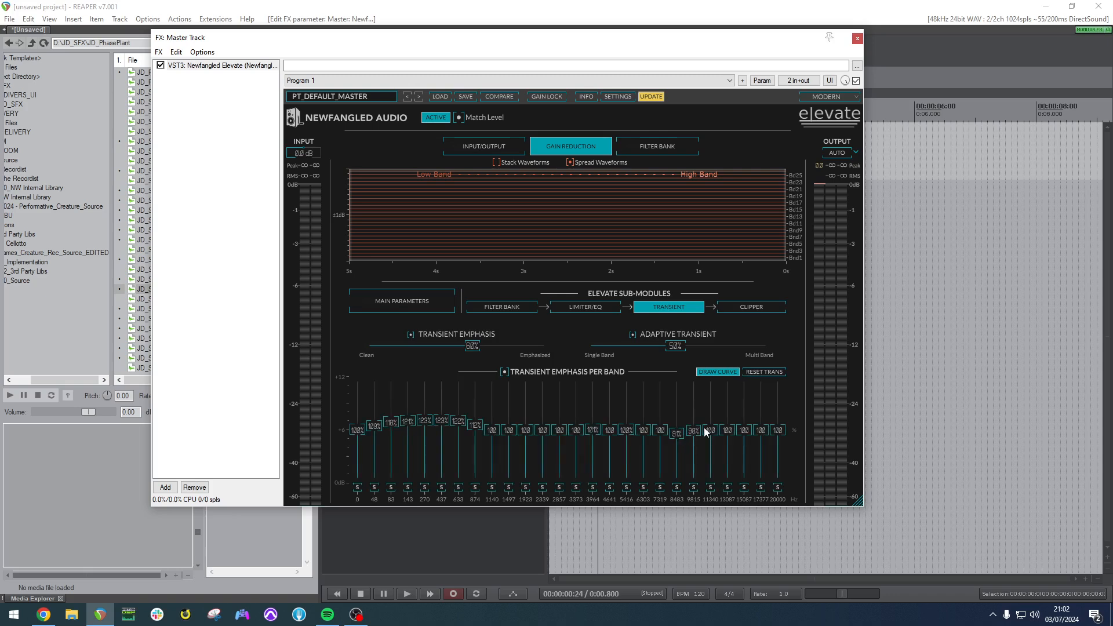
mouse_move(772, 427)
mouse_down()
mouse_move(665, 437)
mouse_move(786, 445)
mouse_up()
click(773, 432)
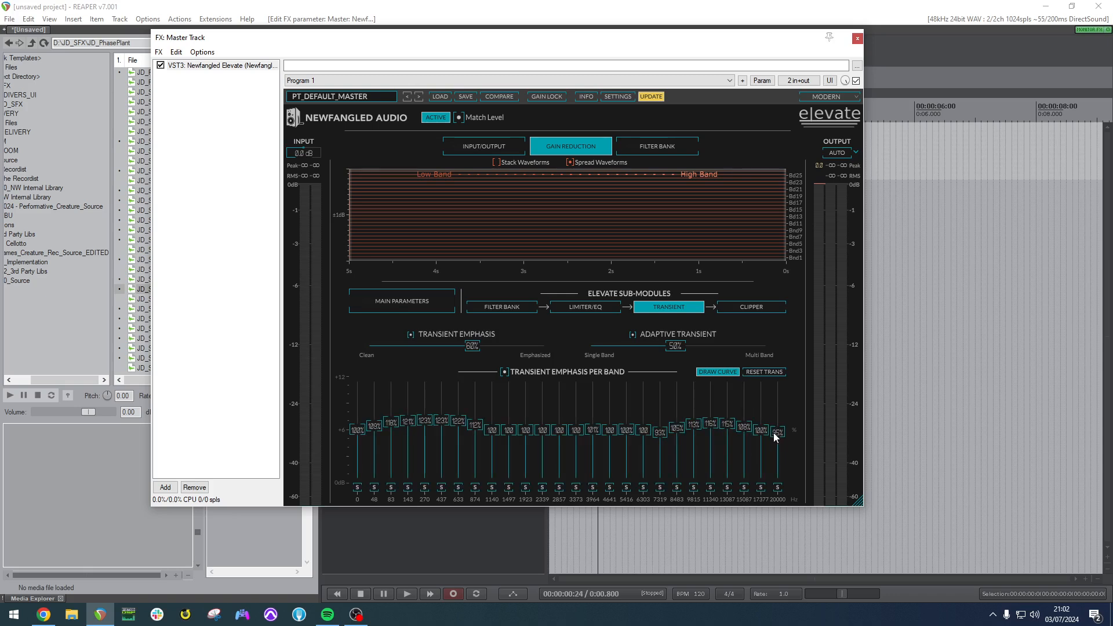
drag(708, 415, 647, 429)
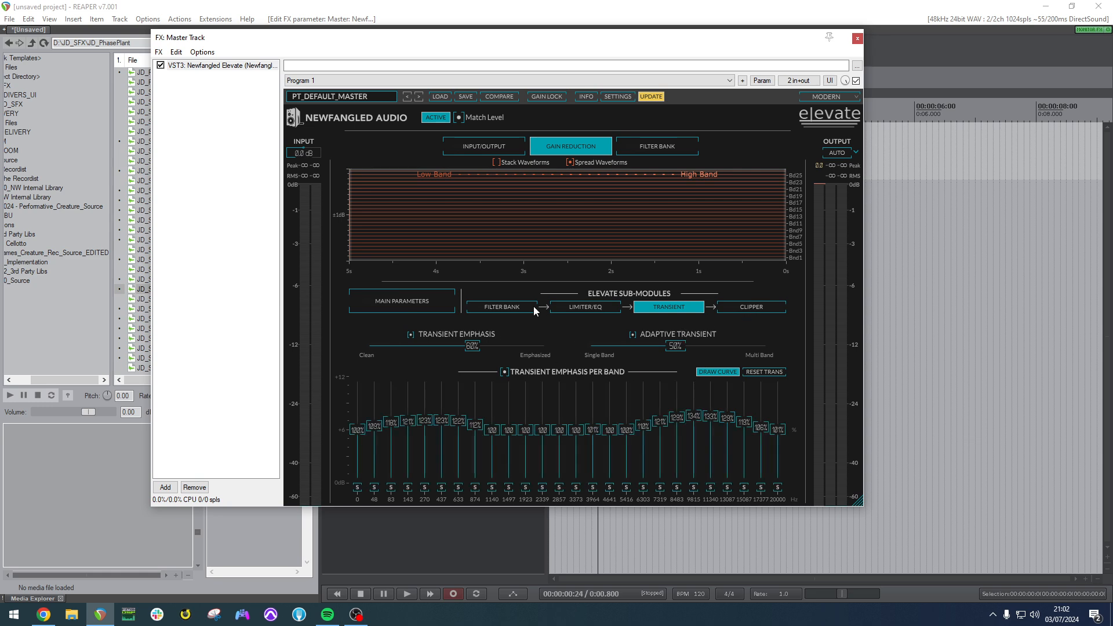
Set Elevate's limiter to 20 bands and close the master track's effects window.
click(446, 303)
click(498, 335)
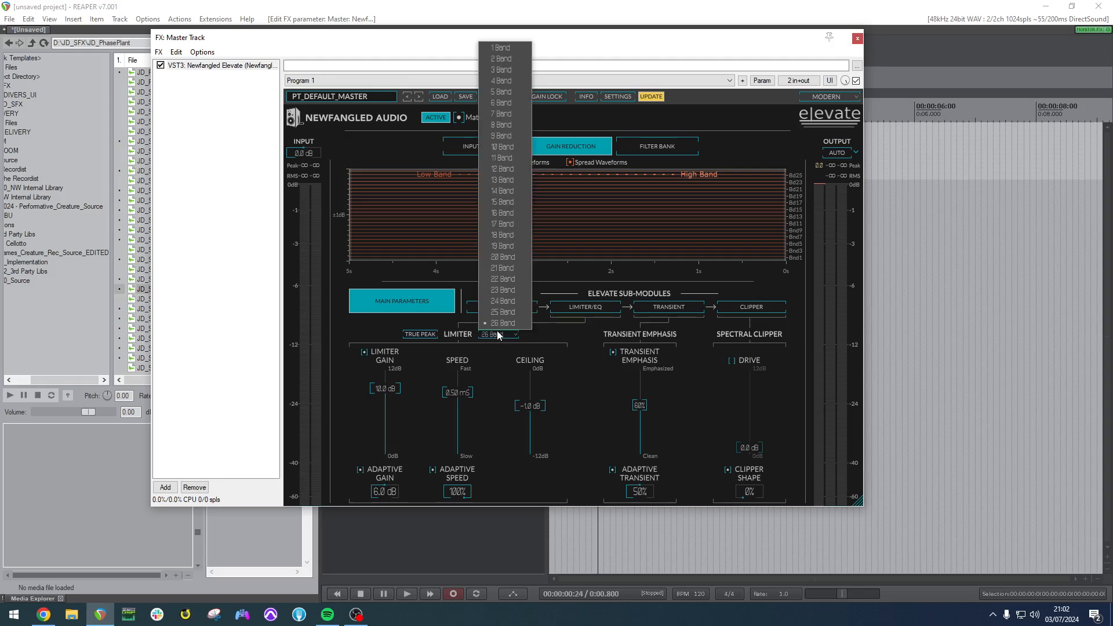
click(513, 256)
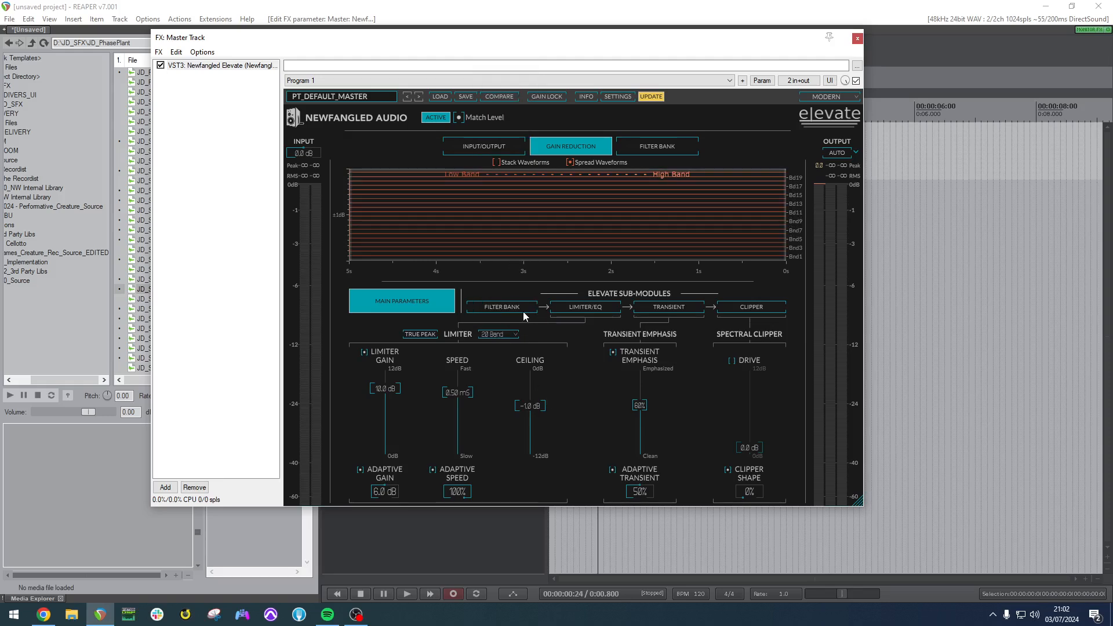
click(857, 39)
Add a new track and name it Pre-Master.
double_click(451, 263)
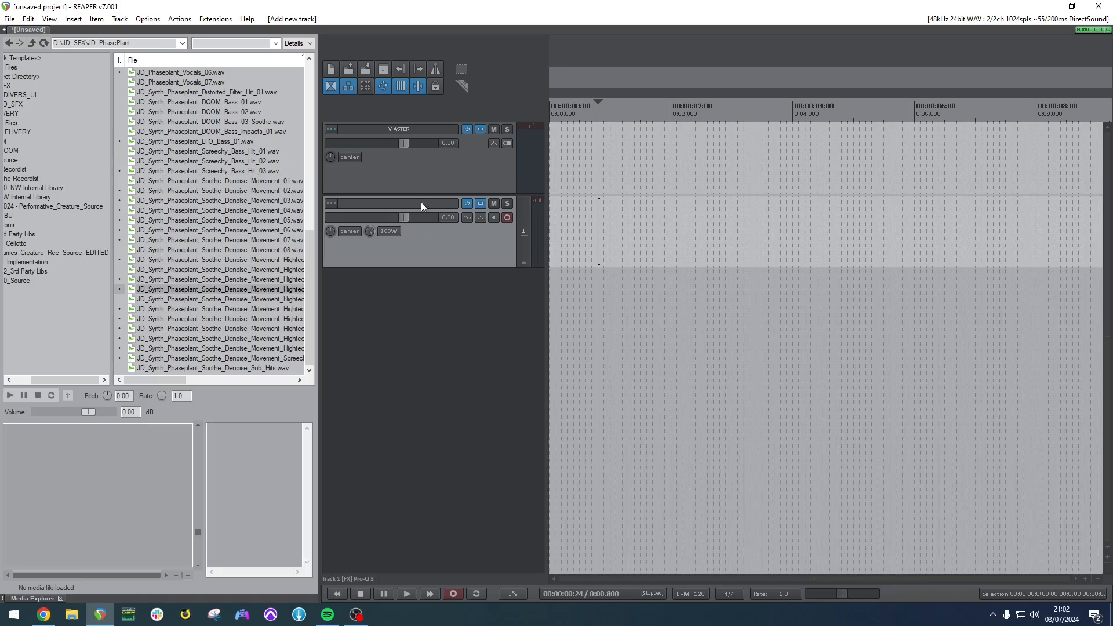
double_click(423, 203)
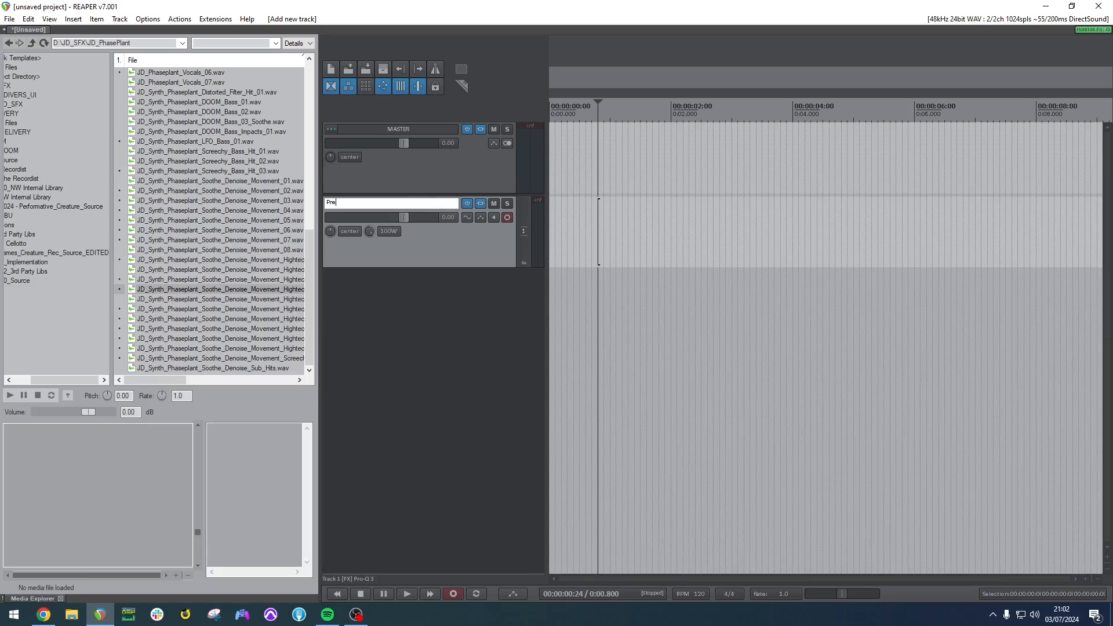
text(Pre-Master)
key(Return)
Delete the five bell bands between the low and high cuts in the Pre-Master track's Pro-Q 3.
click(480, 204)
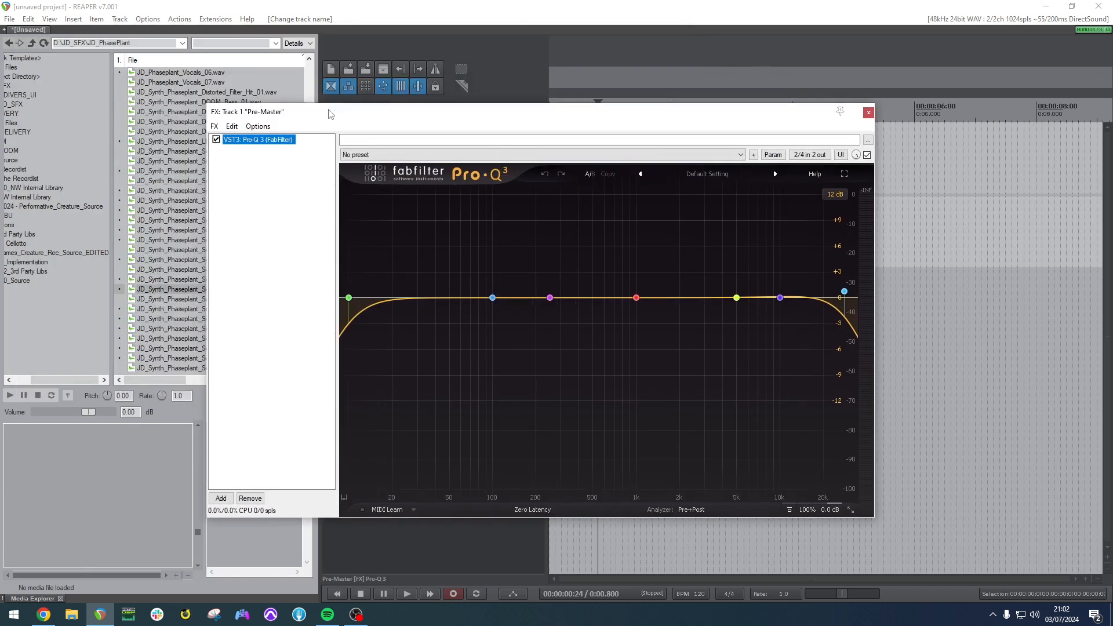
drag(149, 39, 337, 112)
drag(803, 324, 464, 264)
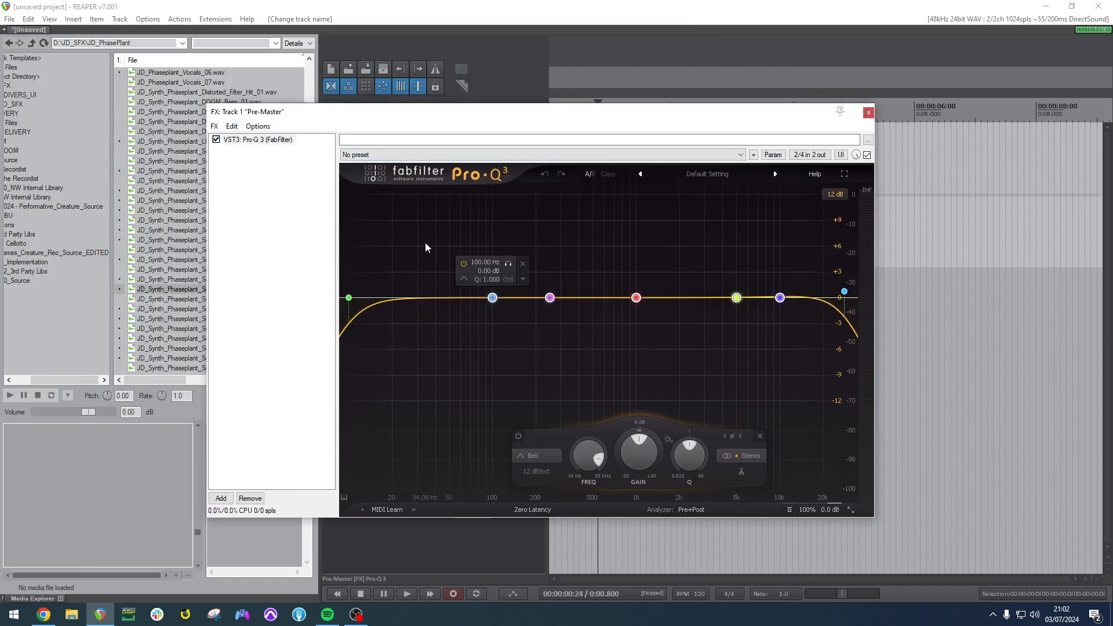
right_click(549, 298)
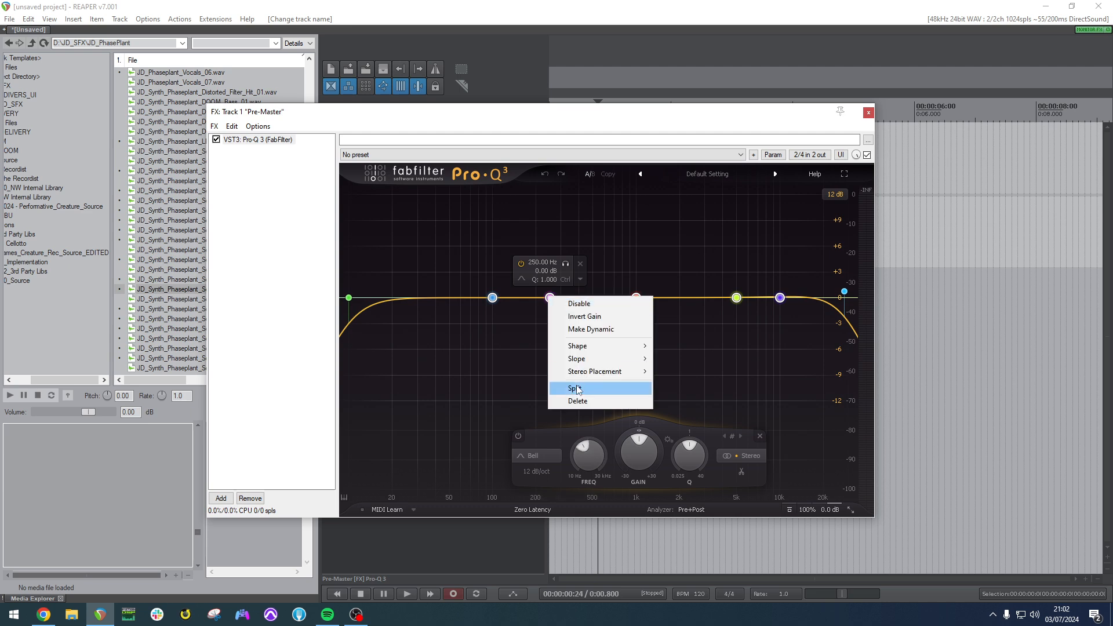
click(577, 400)
Set the Pro-Q 3 low-cut band's frequency to 40 Hz.
click(348, 297)
right_click(348, 298)
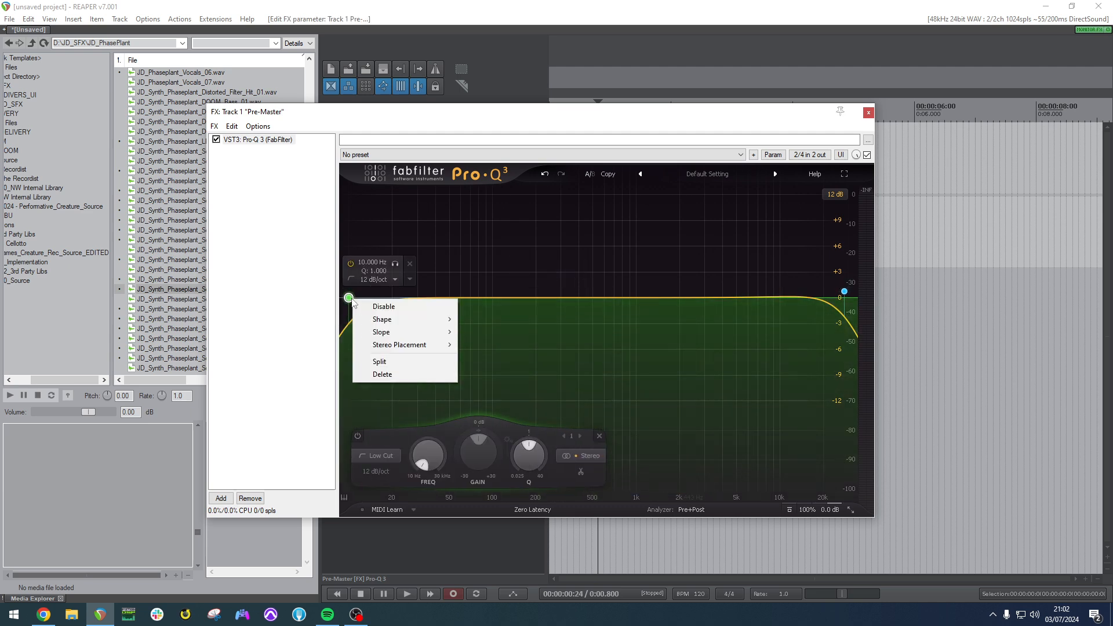
click(437, 227)
click(348, 298)
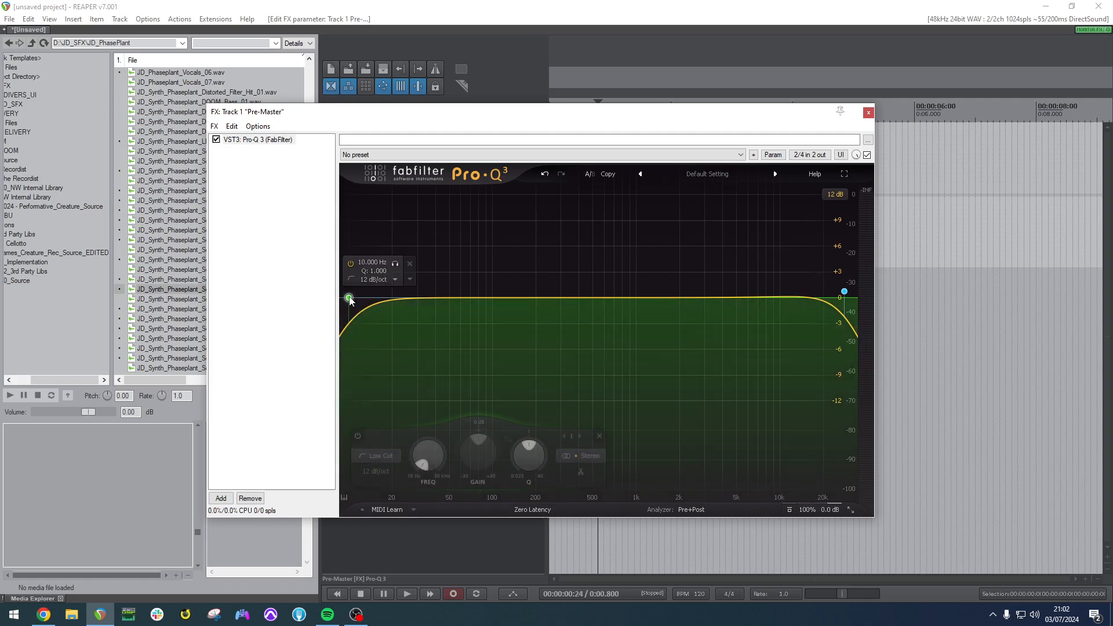
double_click(348, 298)
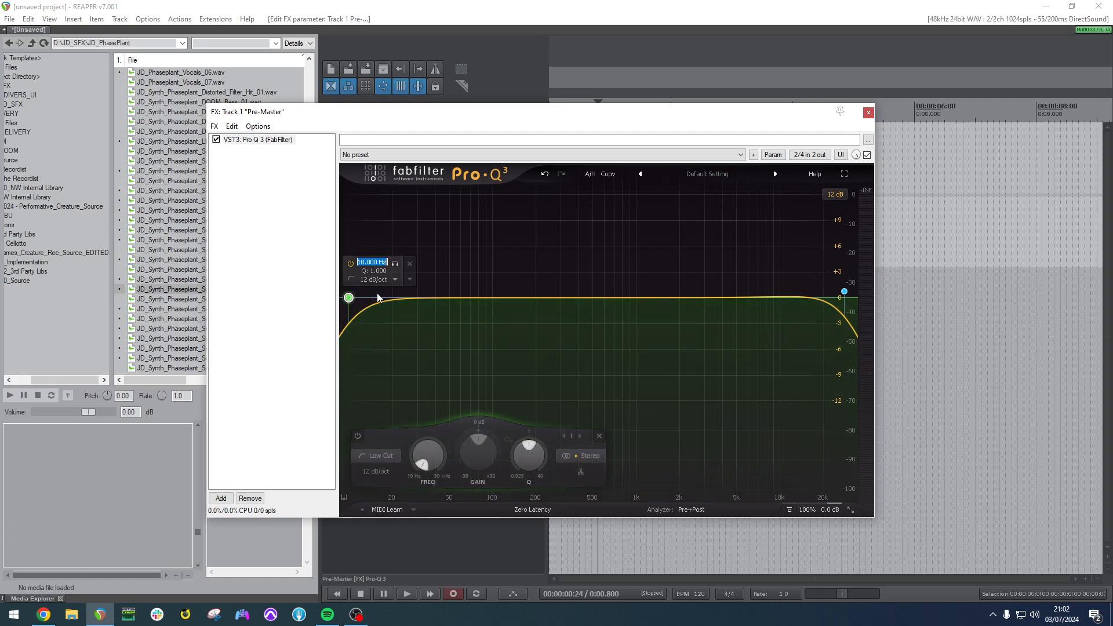
text(40)
key(Return)
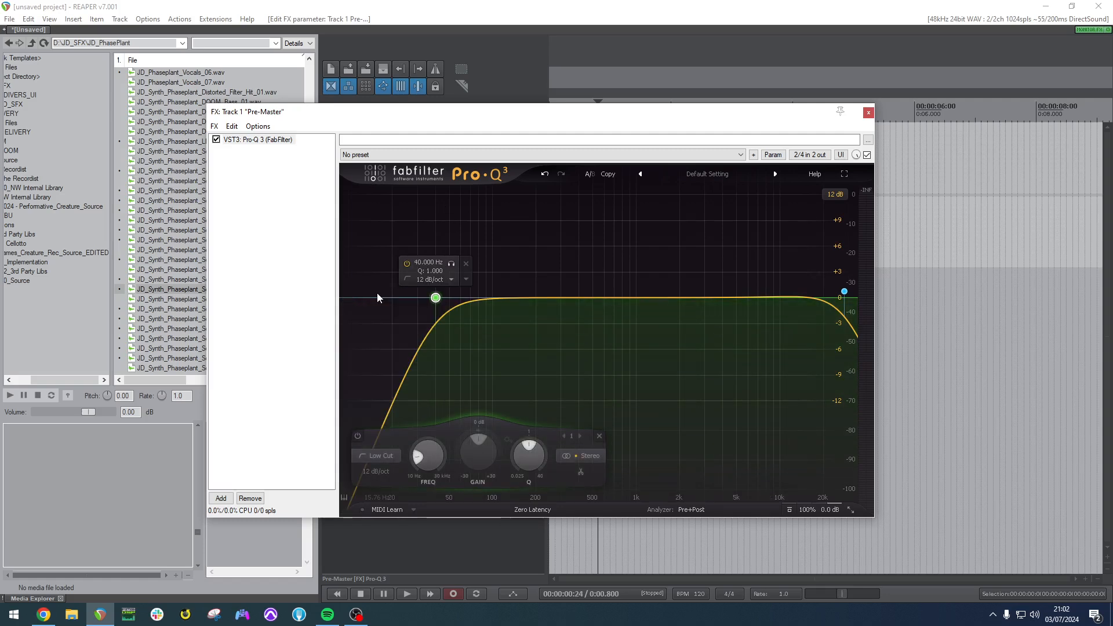
Change the low-cut band's frequency to 30 Hz and set its stereo placement to Mid.
double_click(436, 299)
text(30)
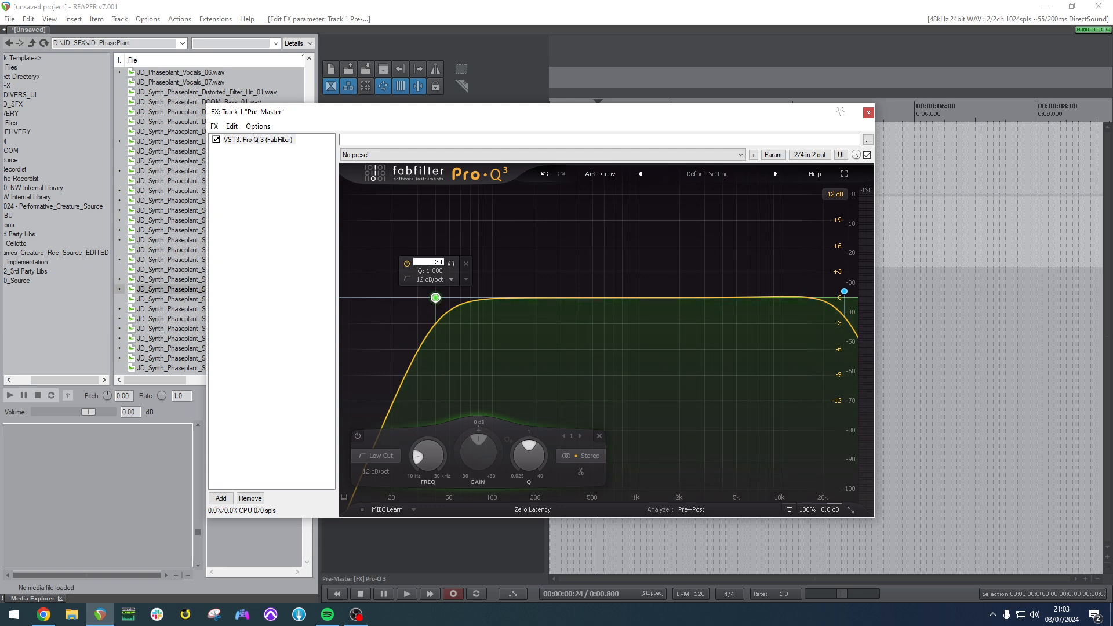
key(Return)
right_click(417, 298)
mouse_move(459, 342)
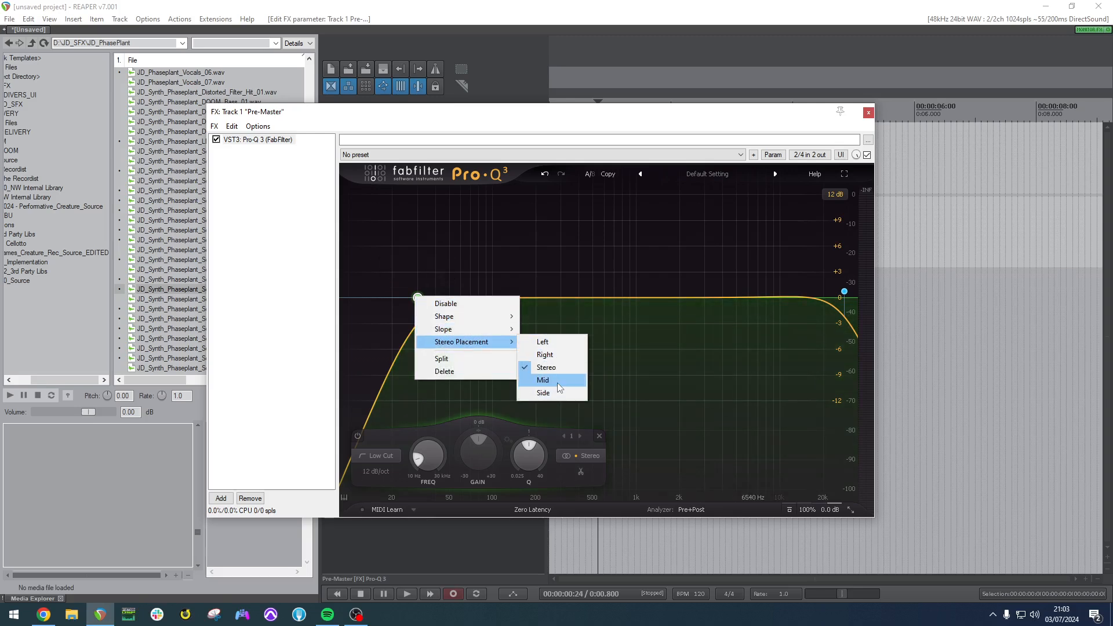
click(543, 381)
Add a second low-cut band at about 58 Hz with its stereo placement set to Side.
click(447, 298)
mouse_move(447, 298)
mouse_down()
mouse_move(476, 297)
mouse_move(463, 294)
mouse_up()
right_click(462, 294)
mouse_move(510, 370)
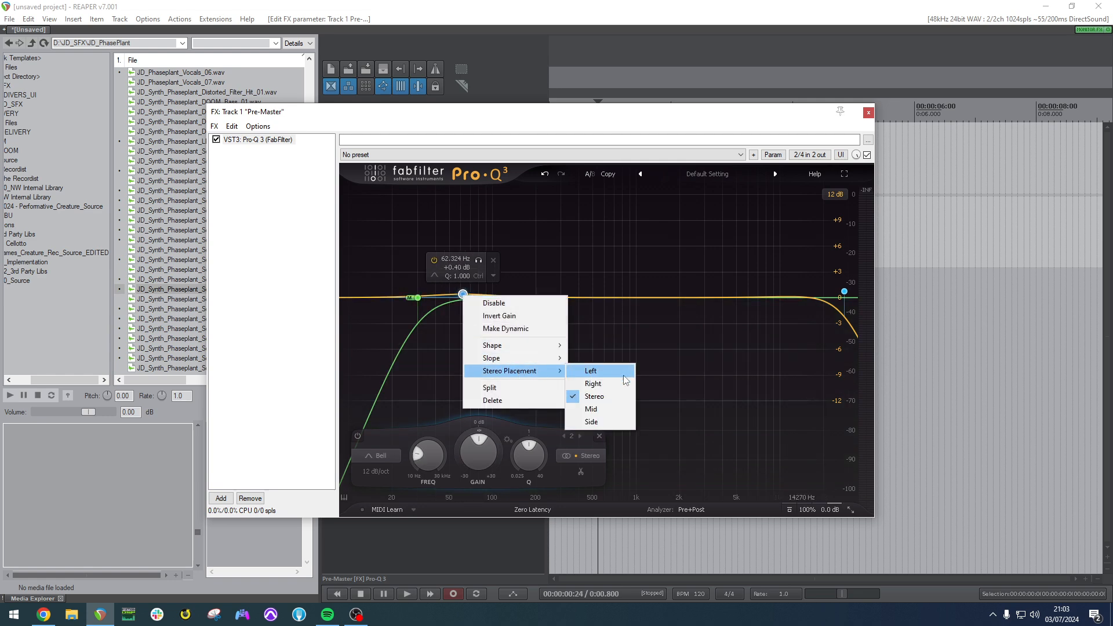
click(606, 427)
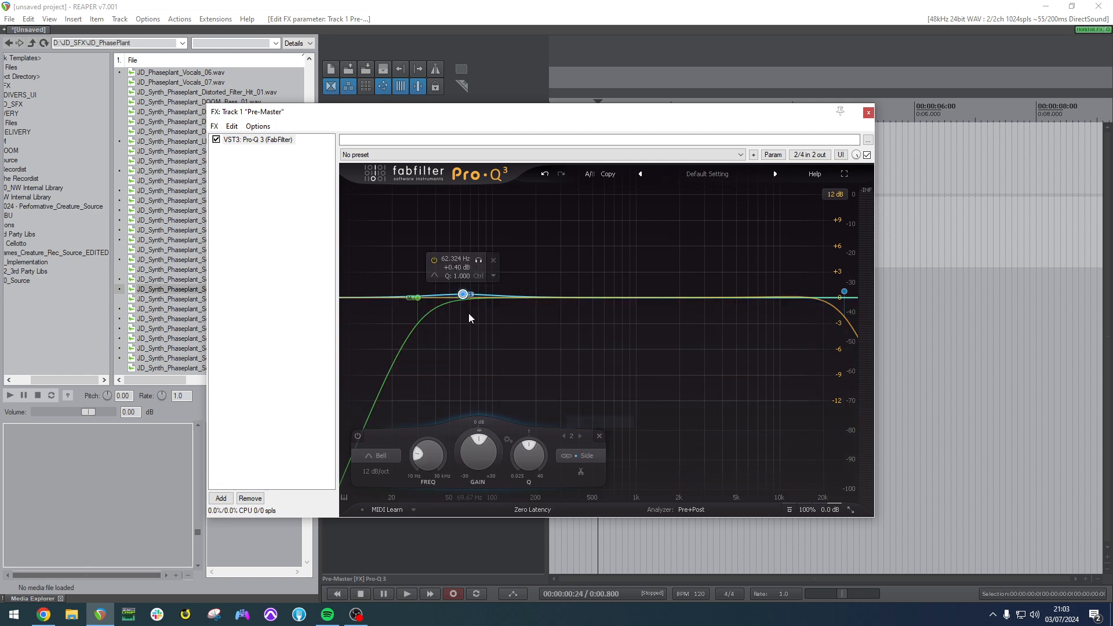
click(394, 454)
click(387, 377)
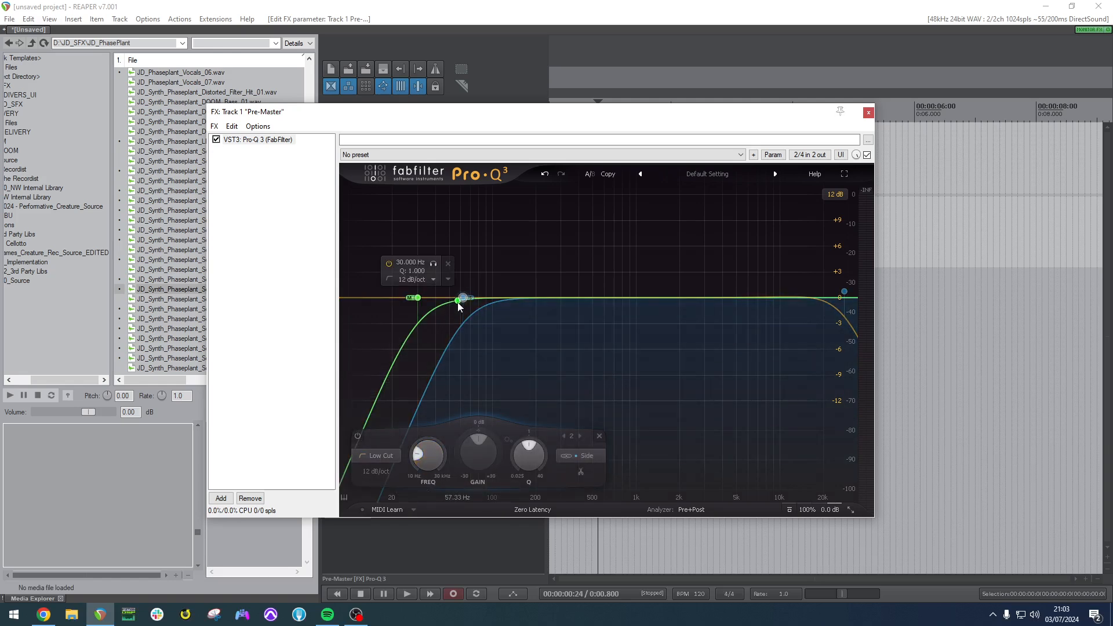
drag(462, 299, 459, 301)
Steepen the slopes of both the Mid and Side low-cut bands to 18 dB/oct.
click(418, 300)
alt+shift+click(417, 300)
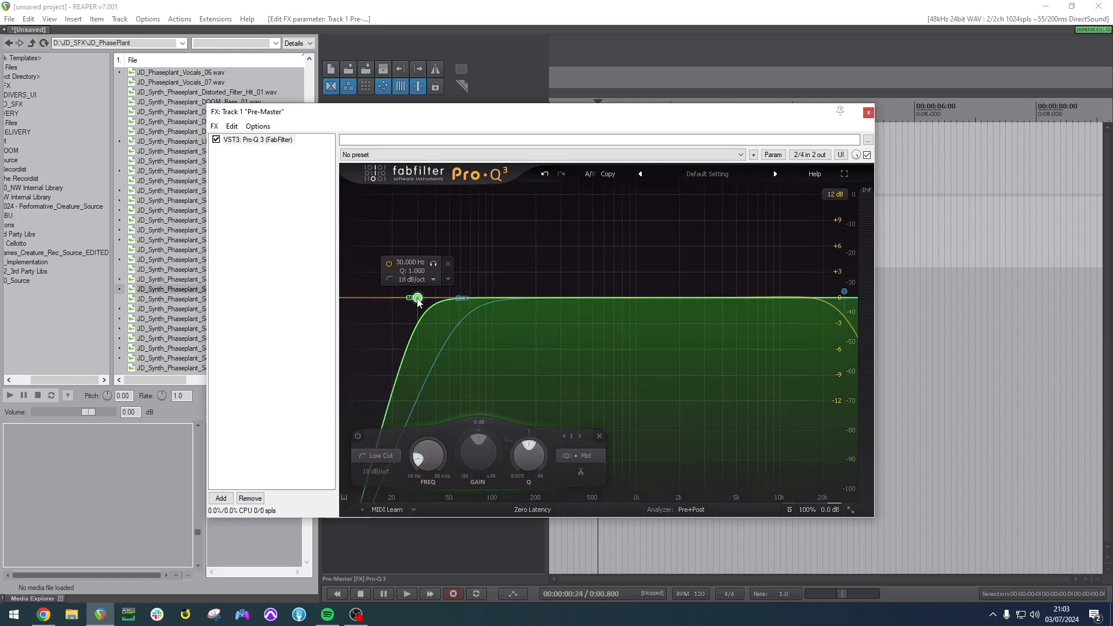
click(458, 299)
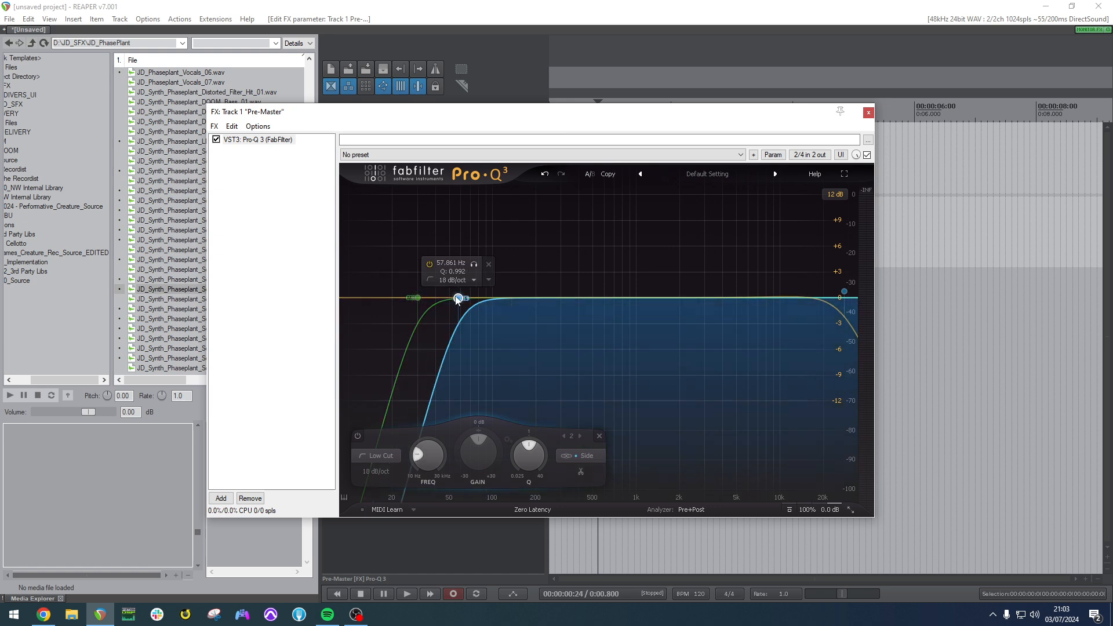
Set the Side low-cut band's frequency to 60 Hz.
double_click(444, 261)
text(60)
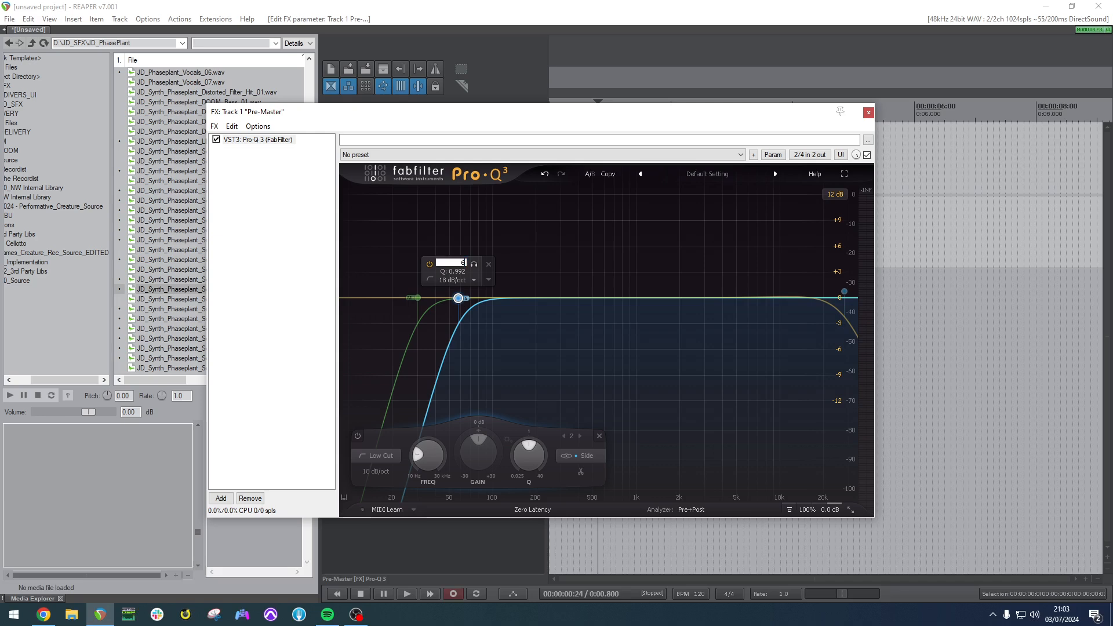
key(Return)
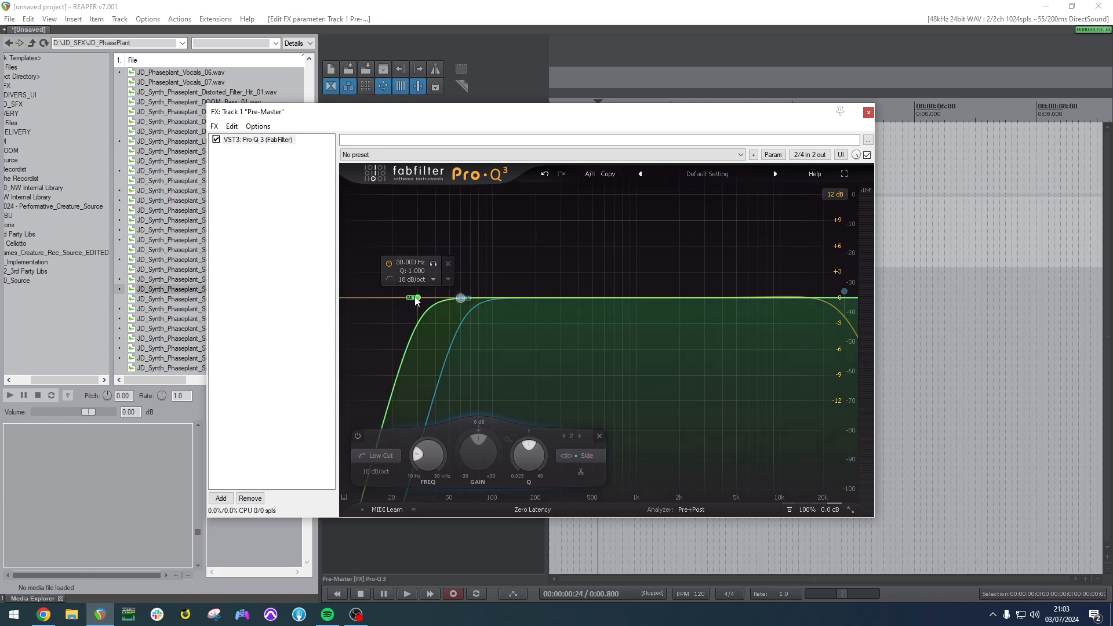
drag(463, 299, 452, 298)
Add Voxengo's TEOTE plug-in after Pro-Q 3 on the Pre-Master track.
double_click(315, 259)
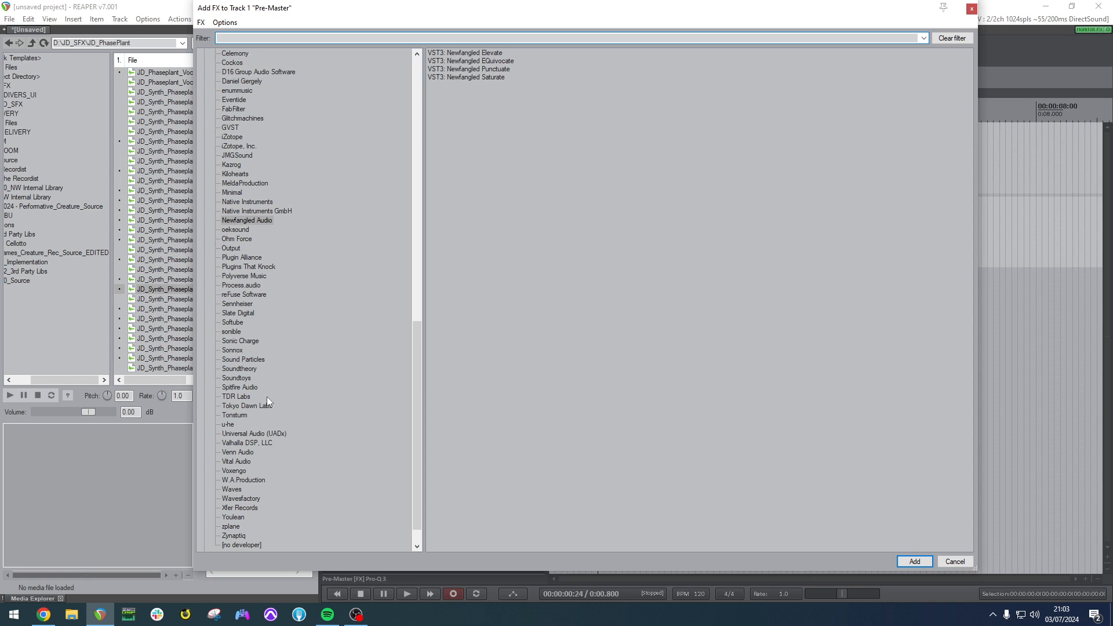
scroll(255, 391, down, 1)
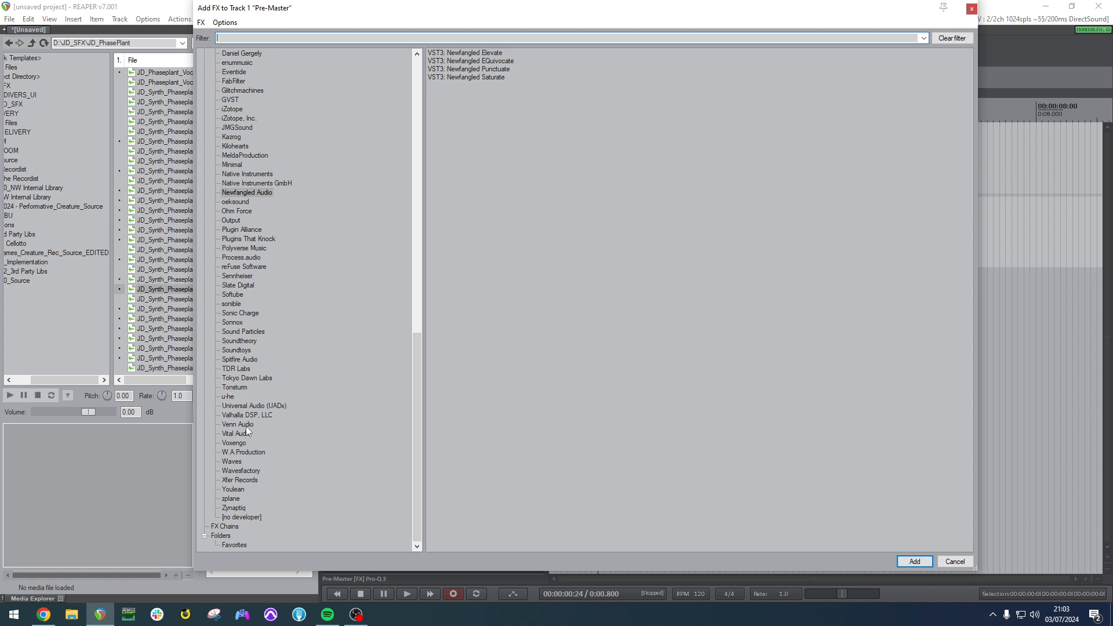
click(233, 443)
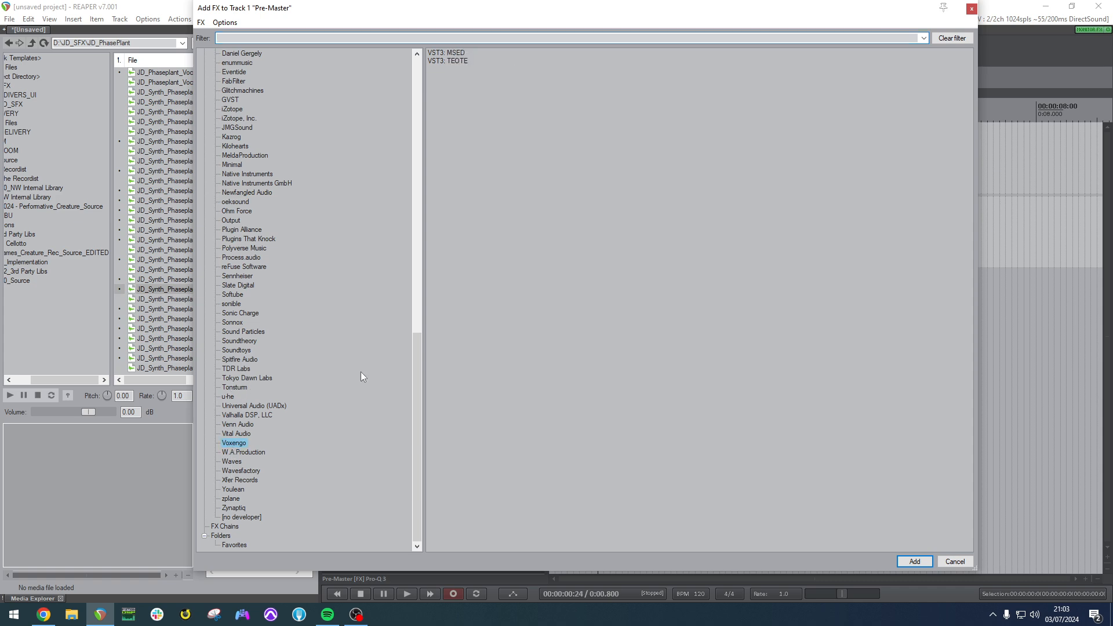
double_click(457, 61)
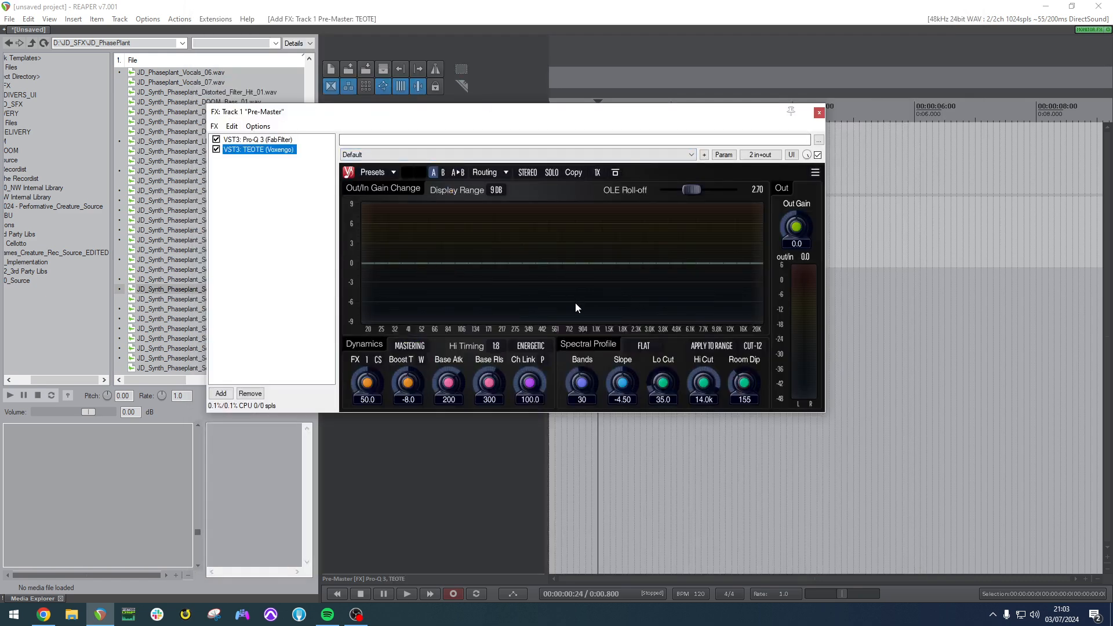
Set TEOTE's spectral profile to EQL+ROCK.
click(645, 349)
click(646, 332)
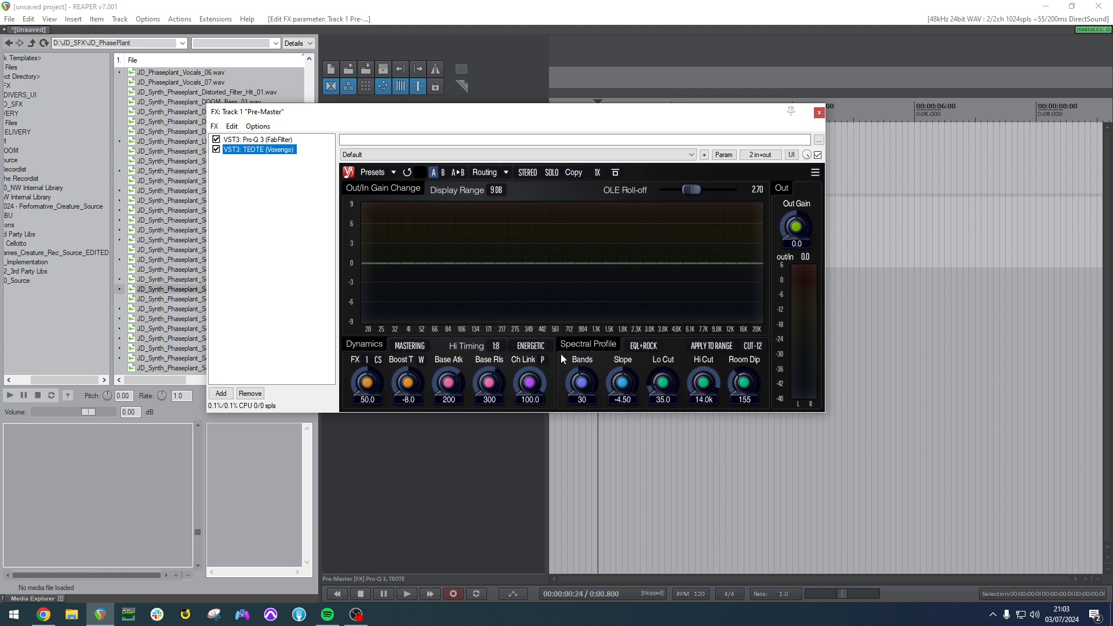
click(409, 345)
Add Plugin Alliance's Shadow Hills Mastering Compressor after TEOTE on the Pre-Master track.
double_click(255, 183)
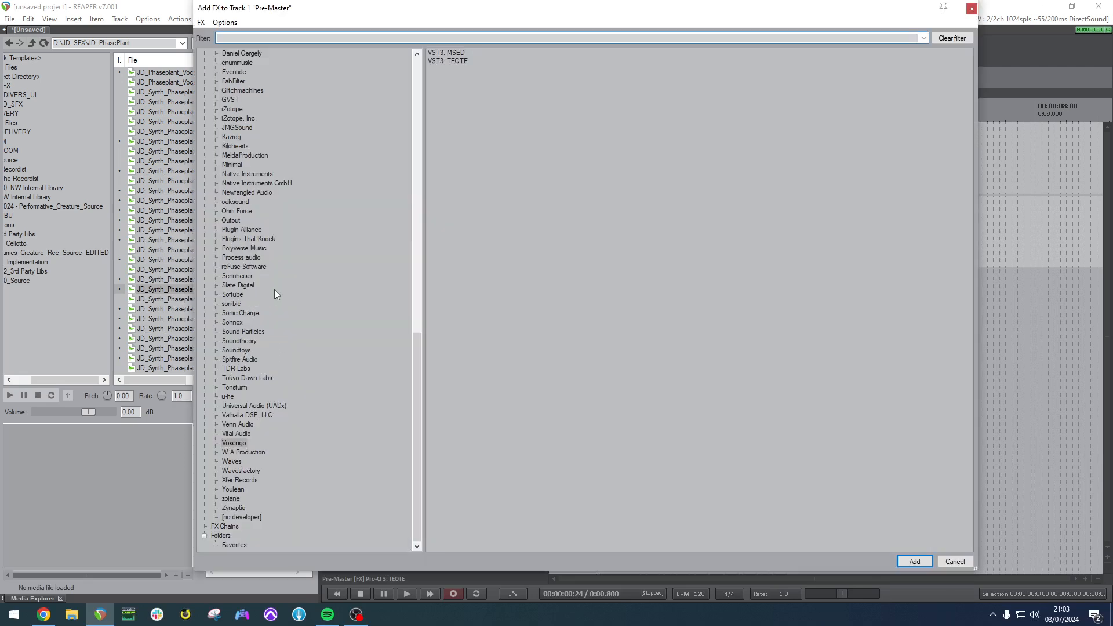
click(239, 331)
click(239, 341)
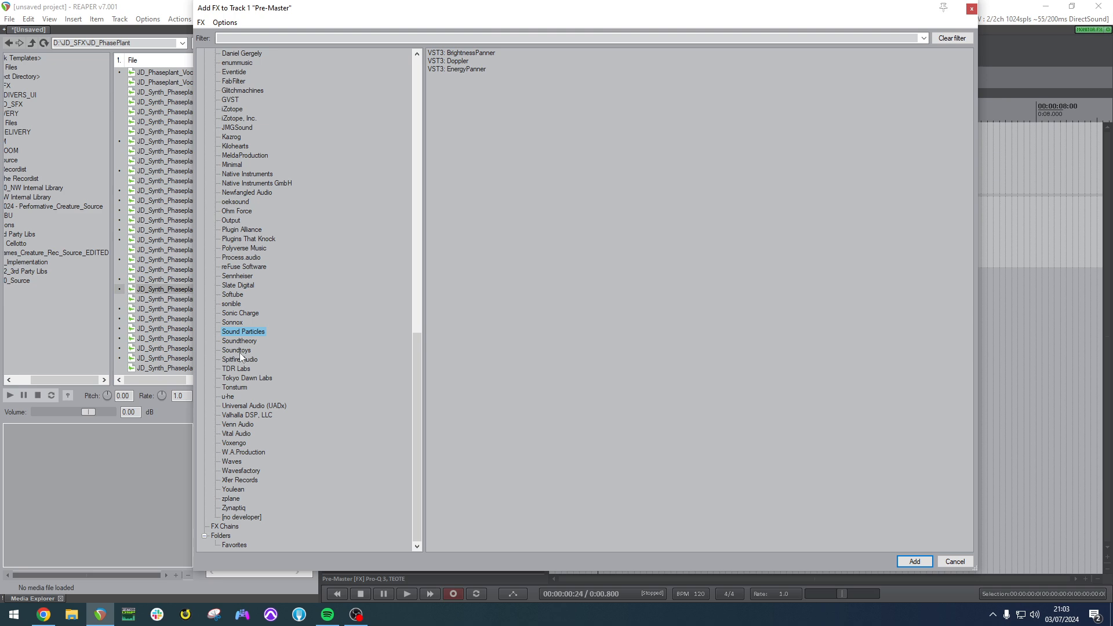
click(240, 350)
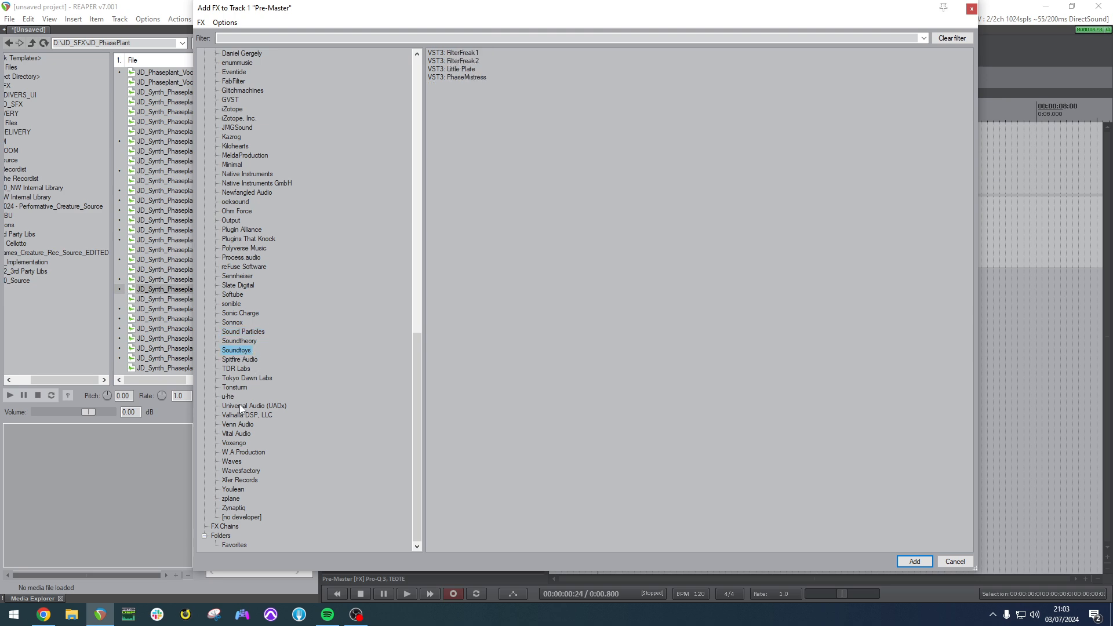
click(244, 229)
click(249, 239)
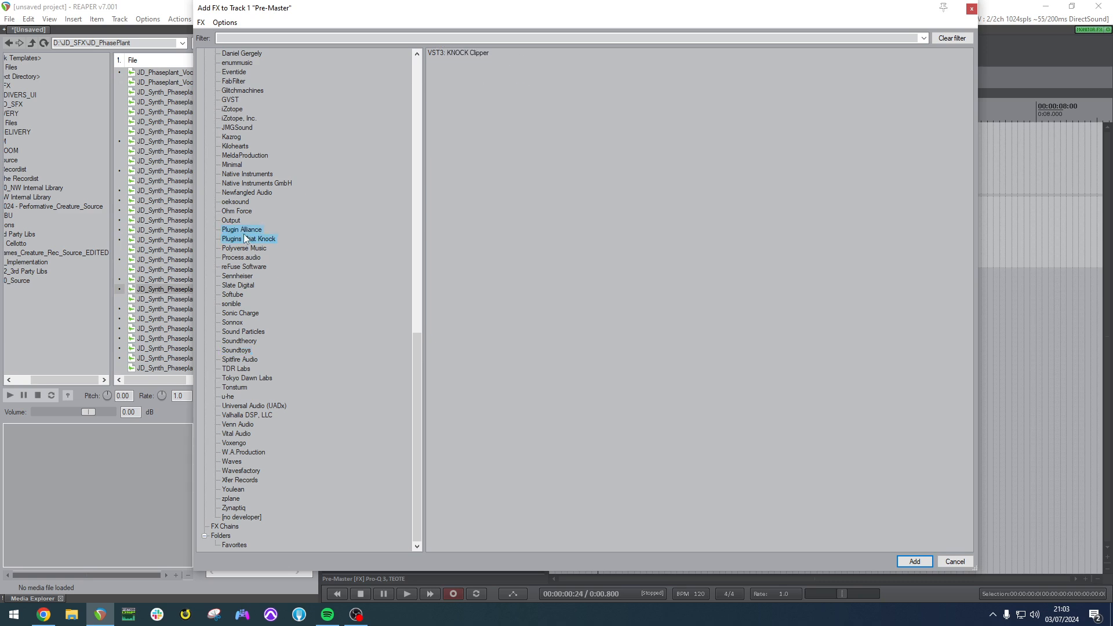
click(244, 229)
click(506, 54)
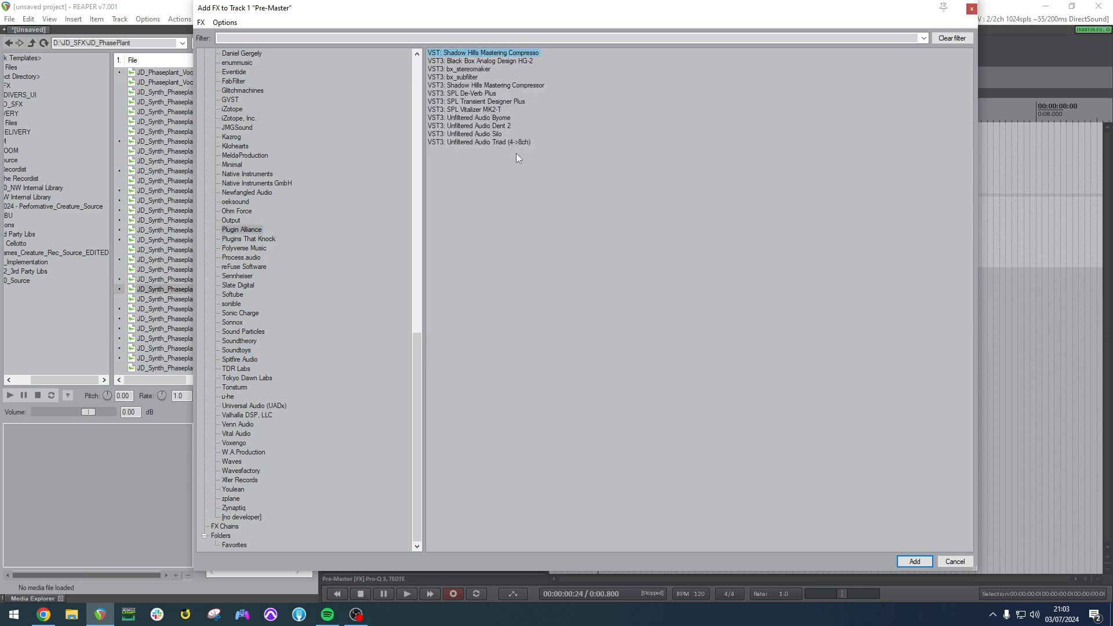
double_click(474, 53)
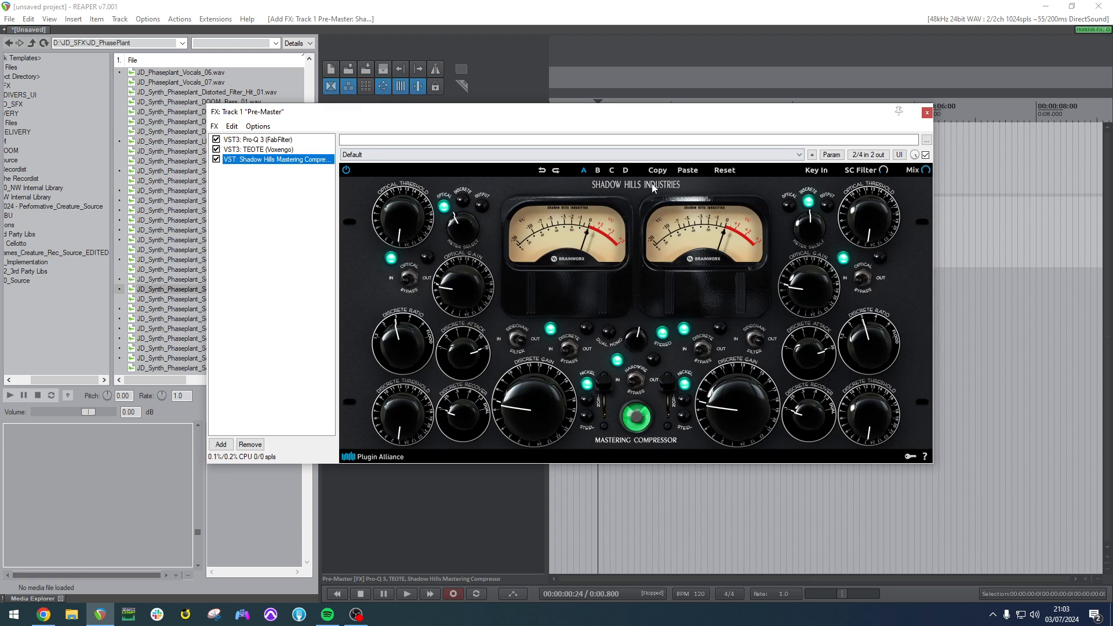
Replace the Shadow Hills Mastering Compressor on the Pre-Master track with oeksound's soothe2.
right_click(299, 160)
click(348, 181)
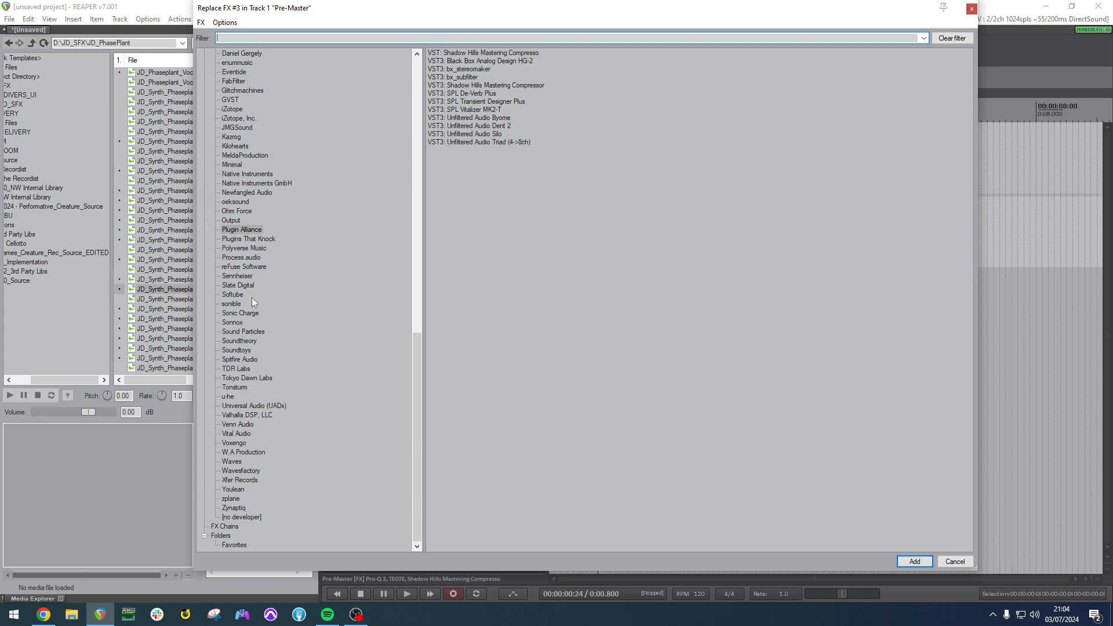
click(232, 202)
double_click(454, 52)
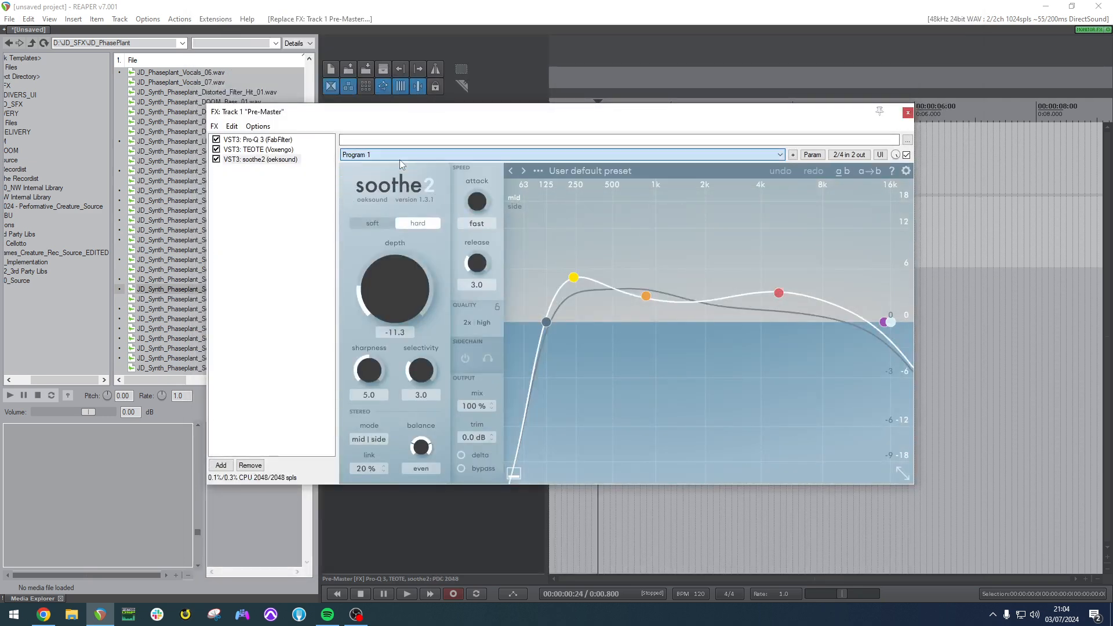
Load soothe2's "Balance to the grammy awards" preset from the Mastering category.
click(561, 170)
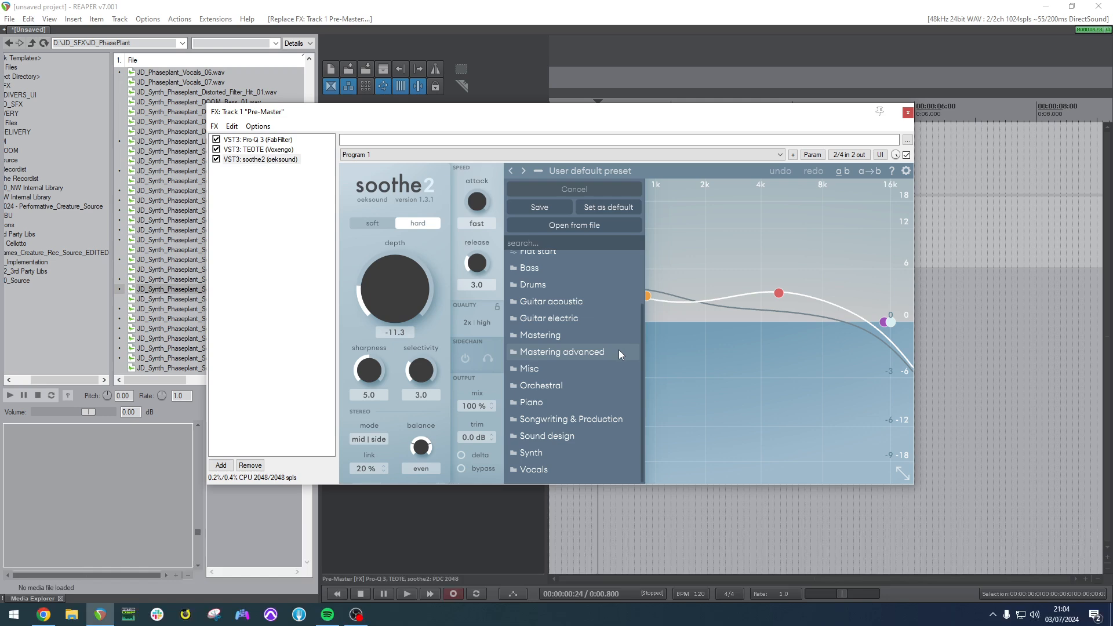
mouse_move(560, 357)
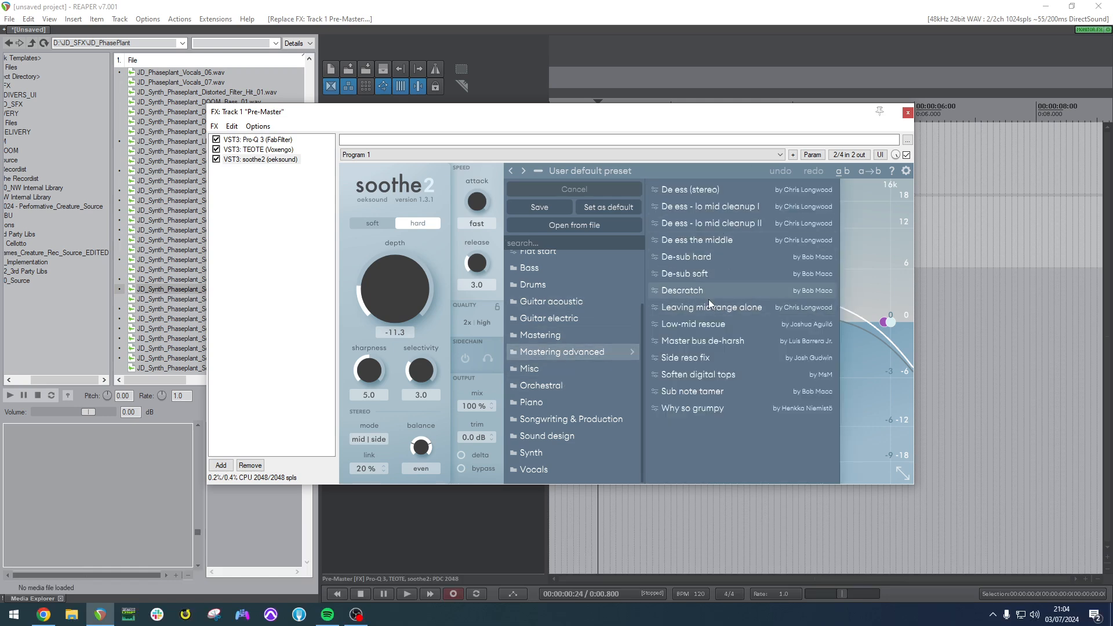
mouse_move(595, 342)
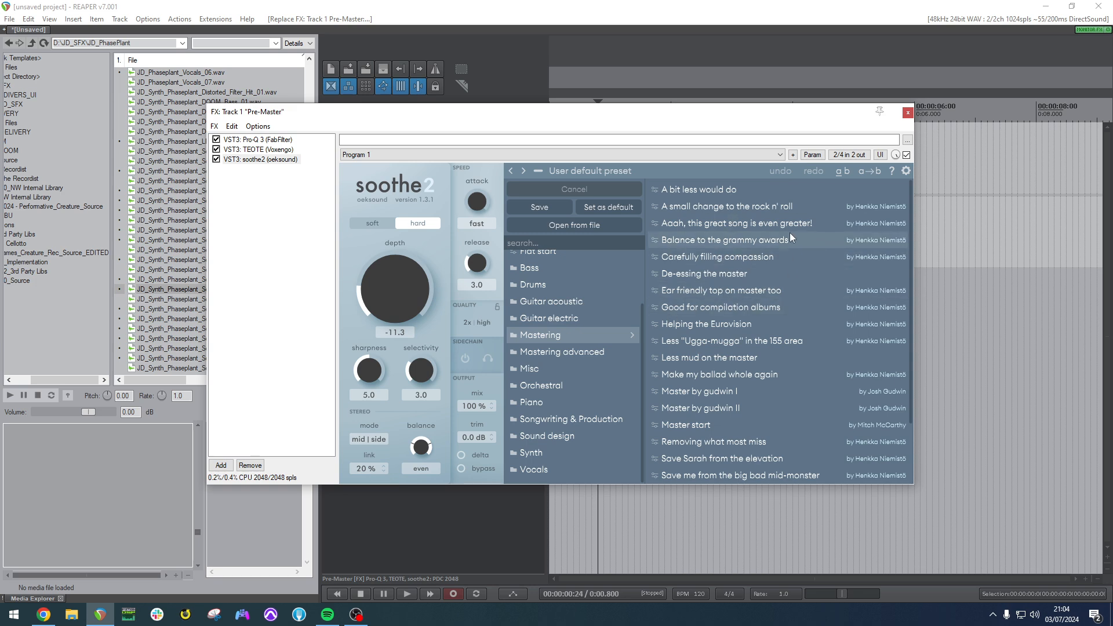
click(746, 241)
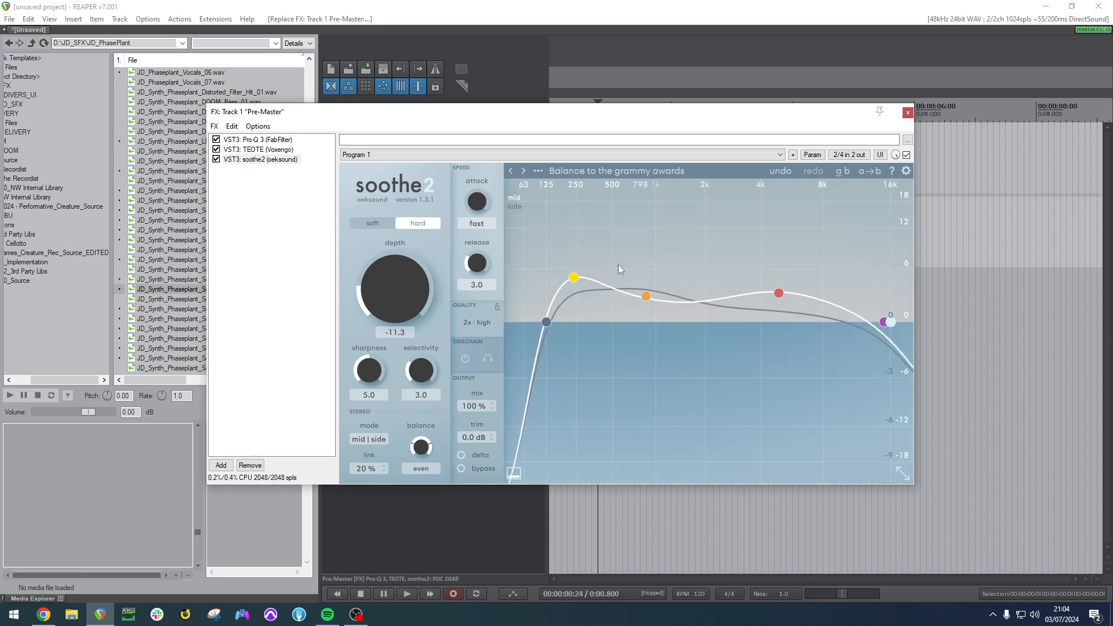
Add Newfangled Audio's Elevate after soothe2 on the Pre-Master track.
click(251, 232)
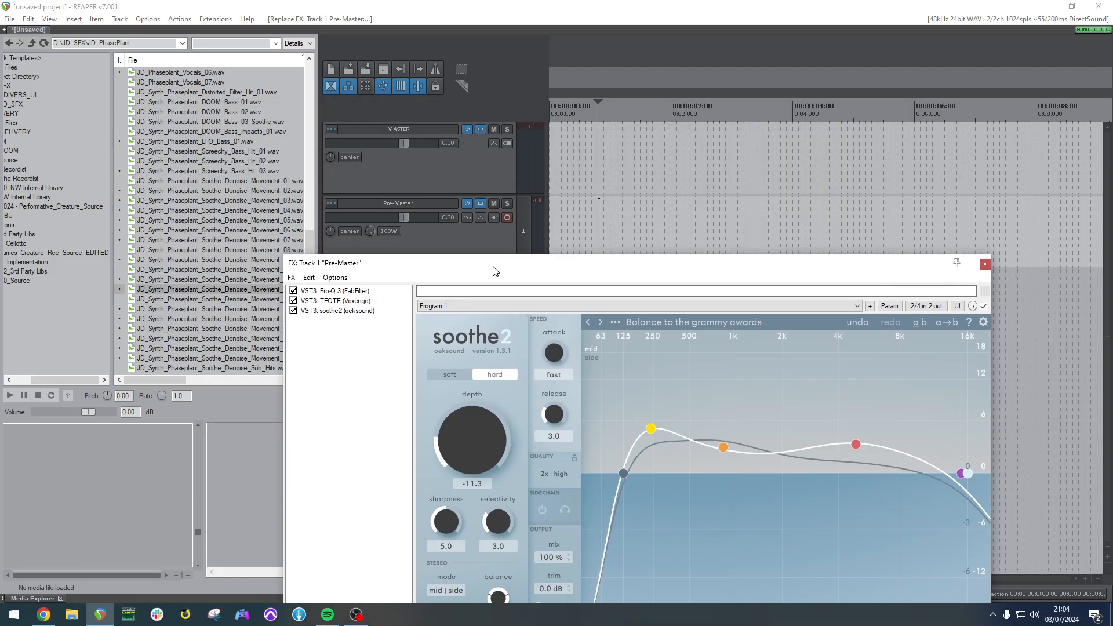
drag(411, 118, 435, 127)
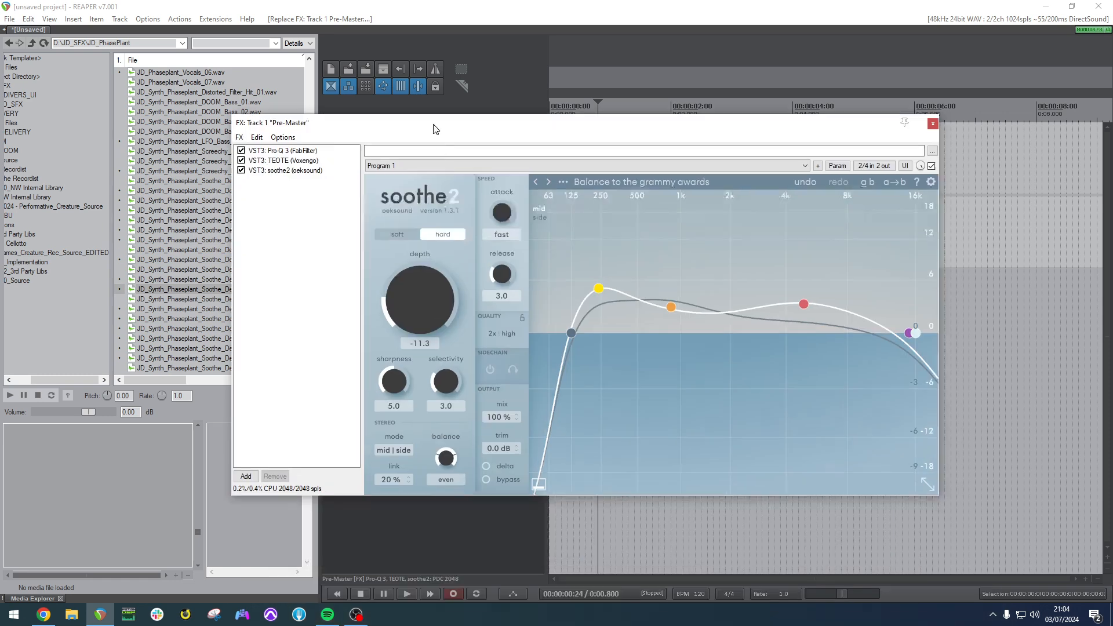
double_click(282, 218)
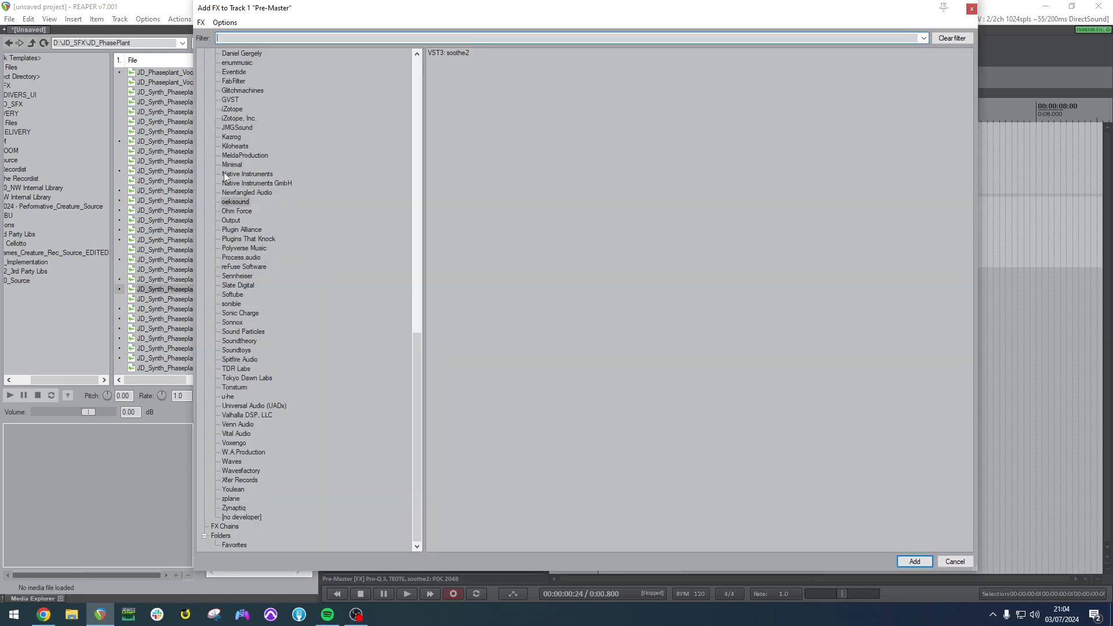
click(235, 82)
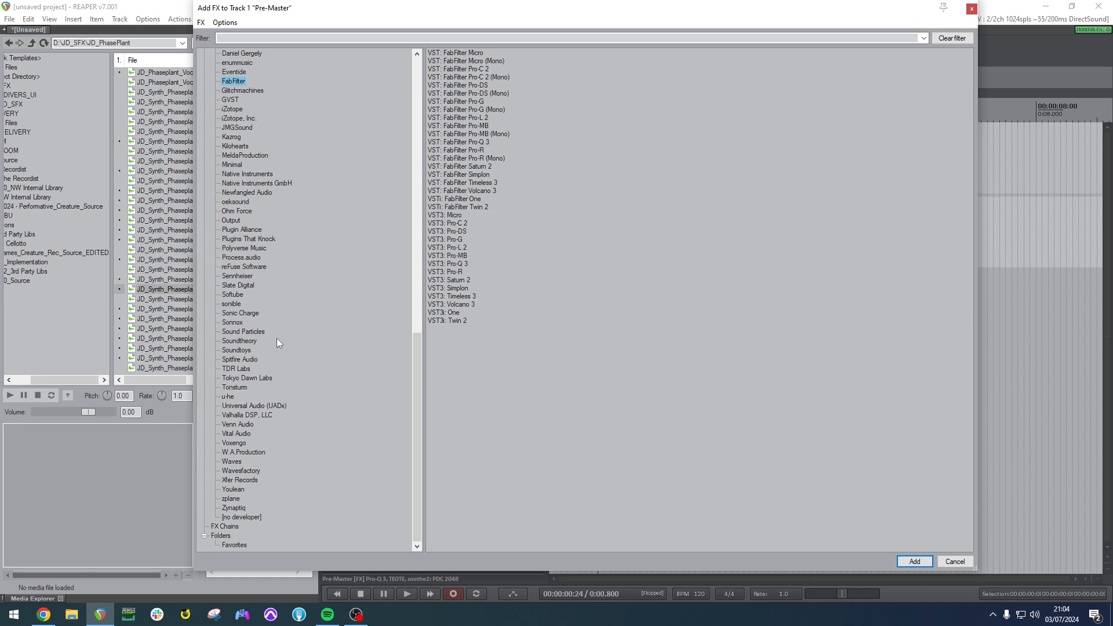
click(232, 313)
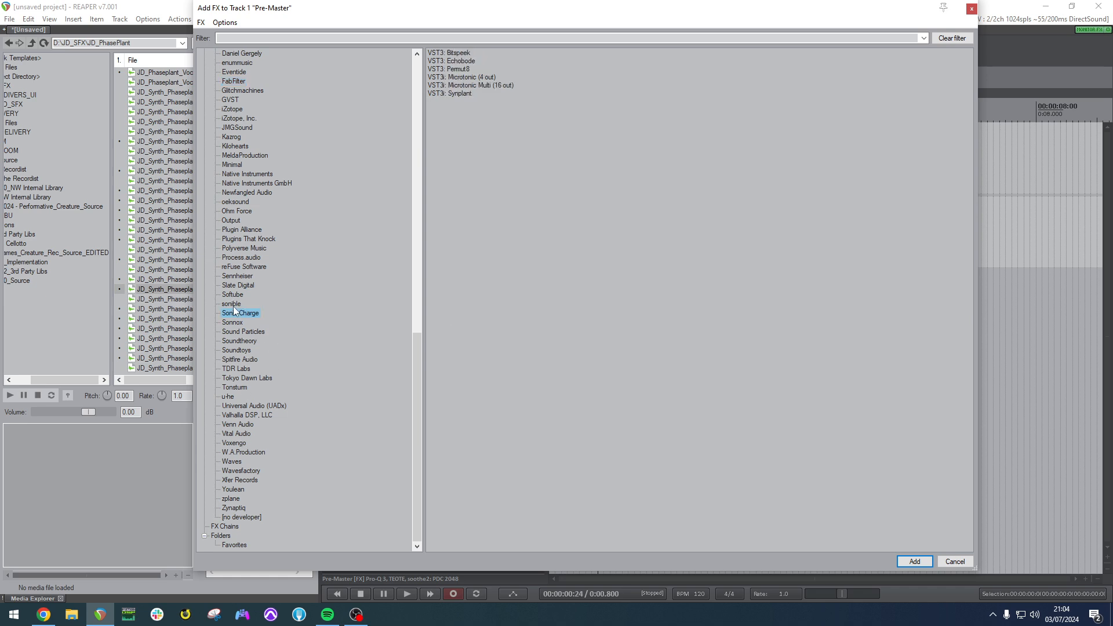
click(234, 303)
click(234, 295)
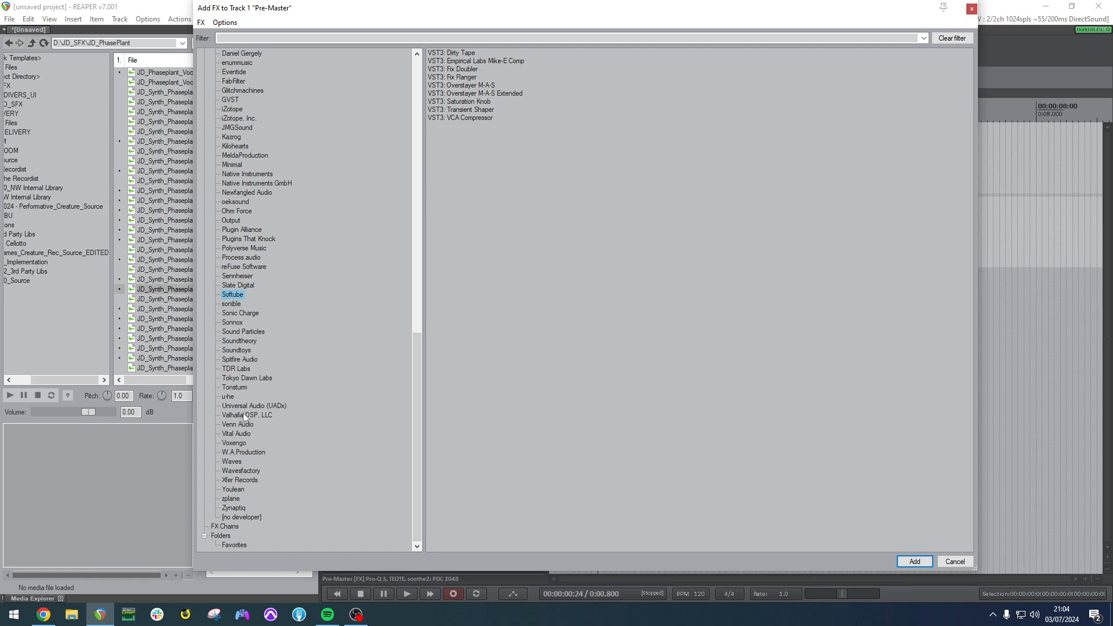
click(242, 193)
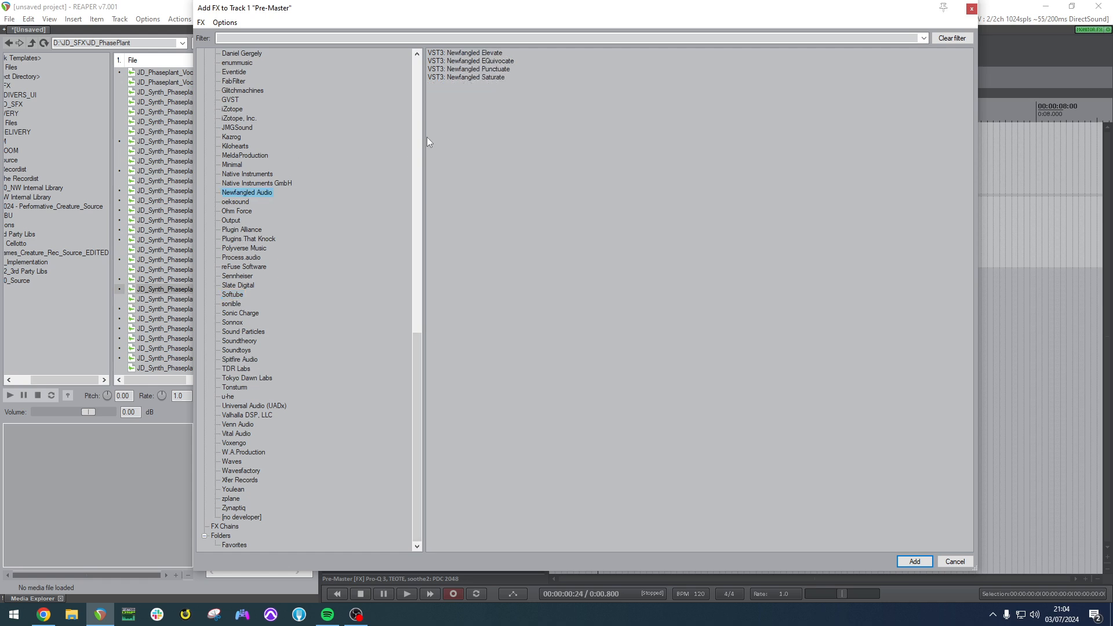
double_click(479, 56)
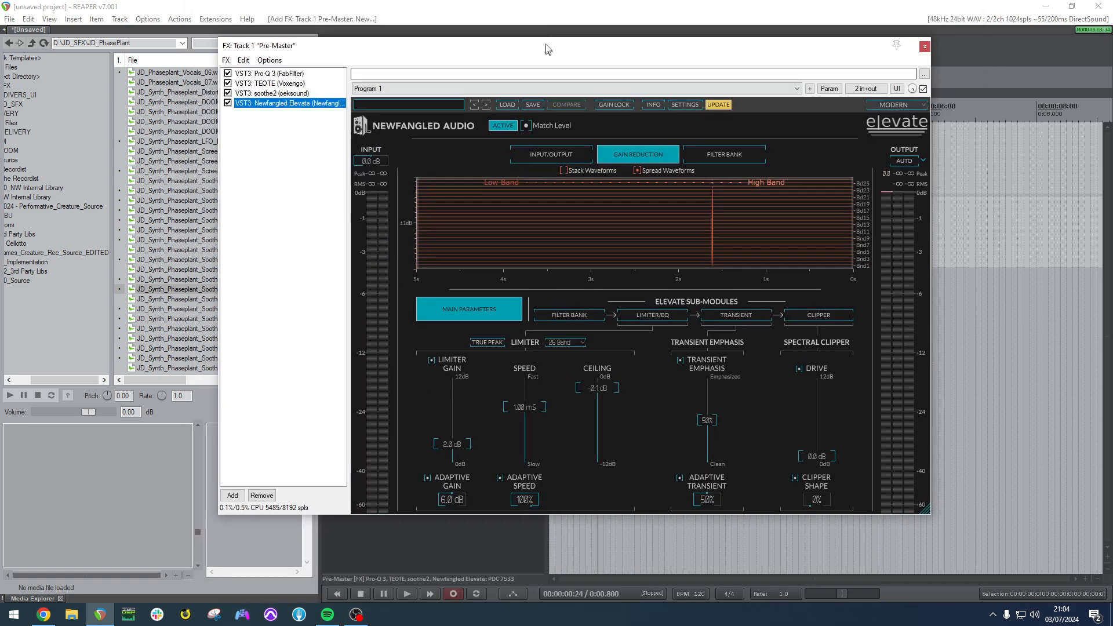
Set the Pre-Master Elevate's limiter gain to 10 dB and ceiling to 0 dB, with transient emphasis and drive switched off.
double_click(463, 443)
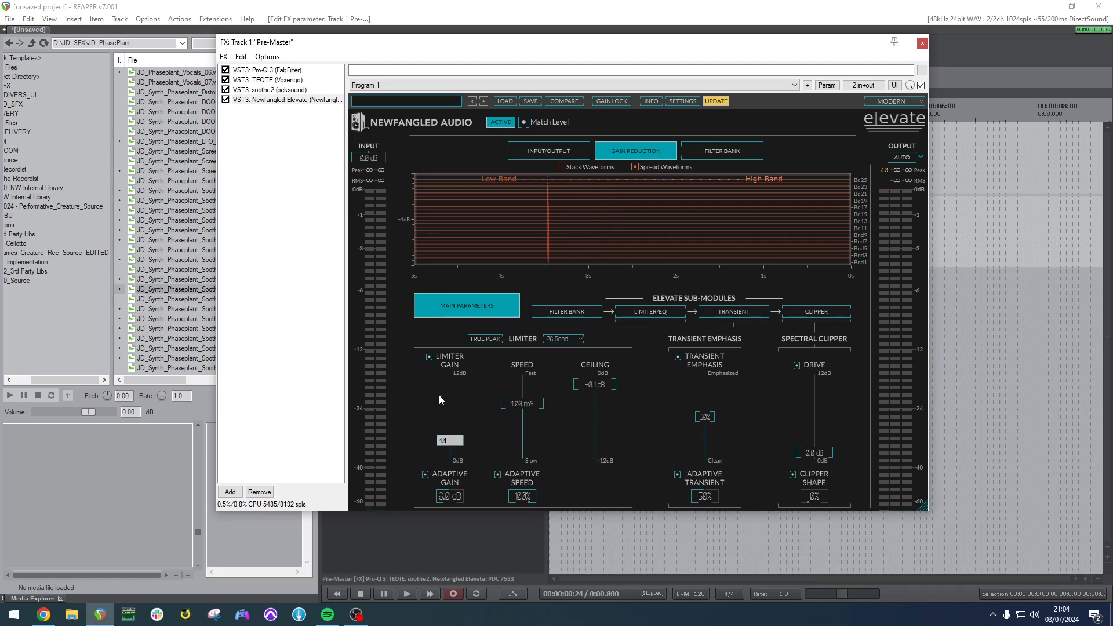
text(10)
key(Return)
click(680, 357)
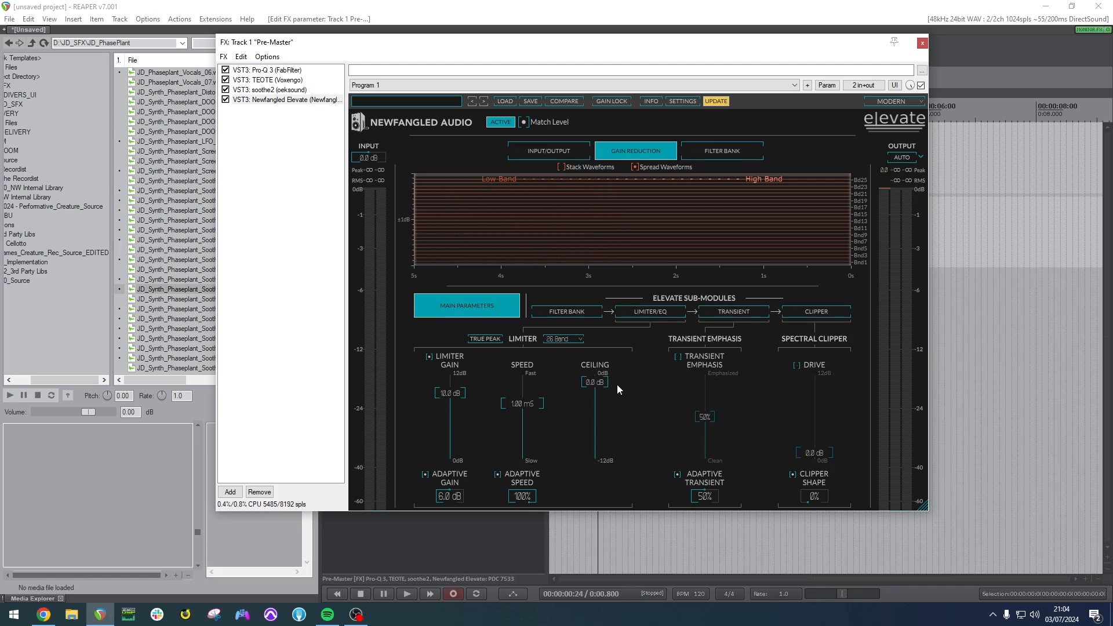
click(922, 41)
Add a new track below Pre-Master and name it Sub.
click(445, 258)
key(ctrl+t)
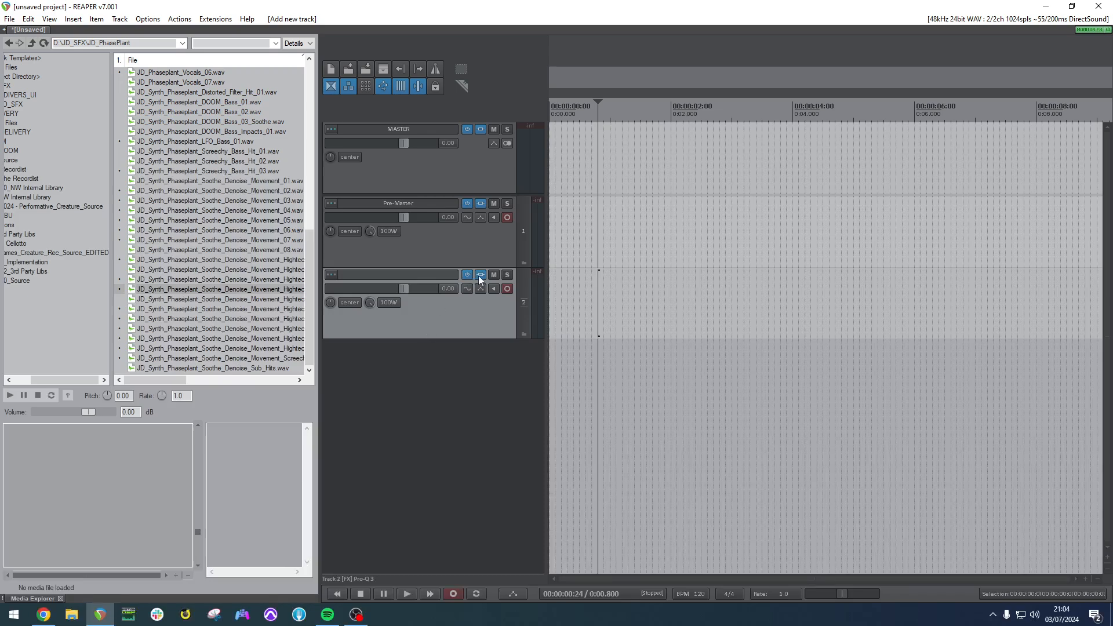
click(470, 253)
double_click(441, 275)
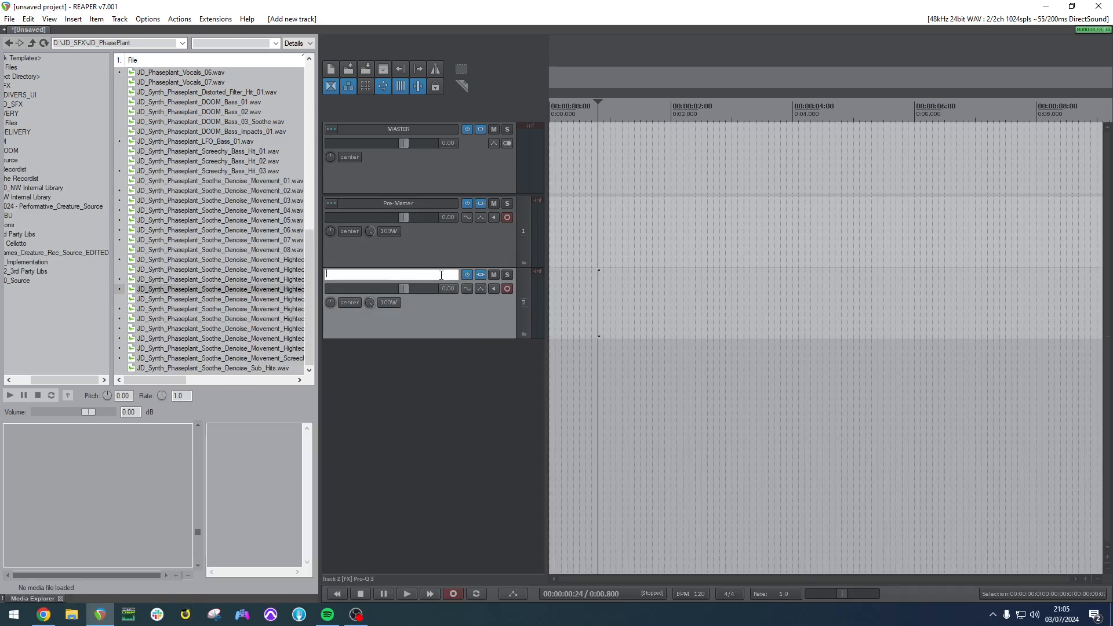
click(481, 276)
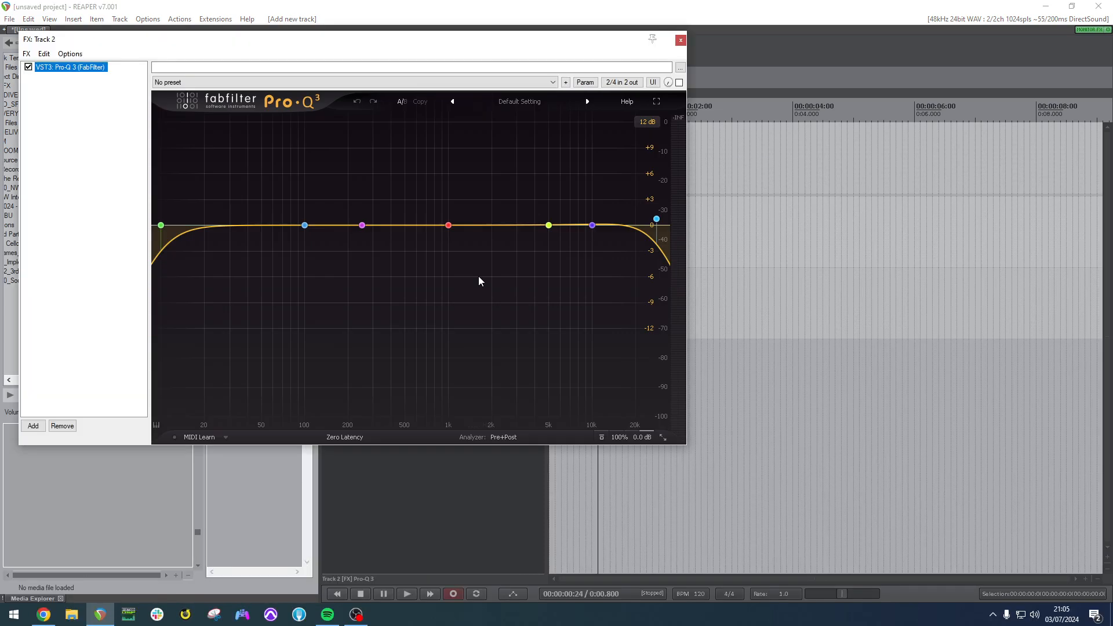
click(680, 42)
double_click(432, 273)
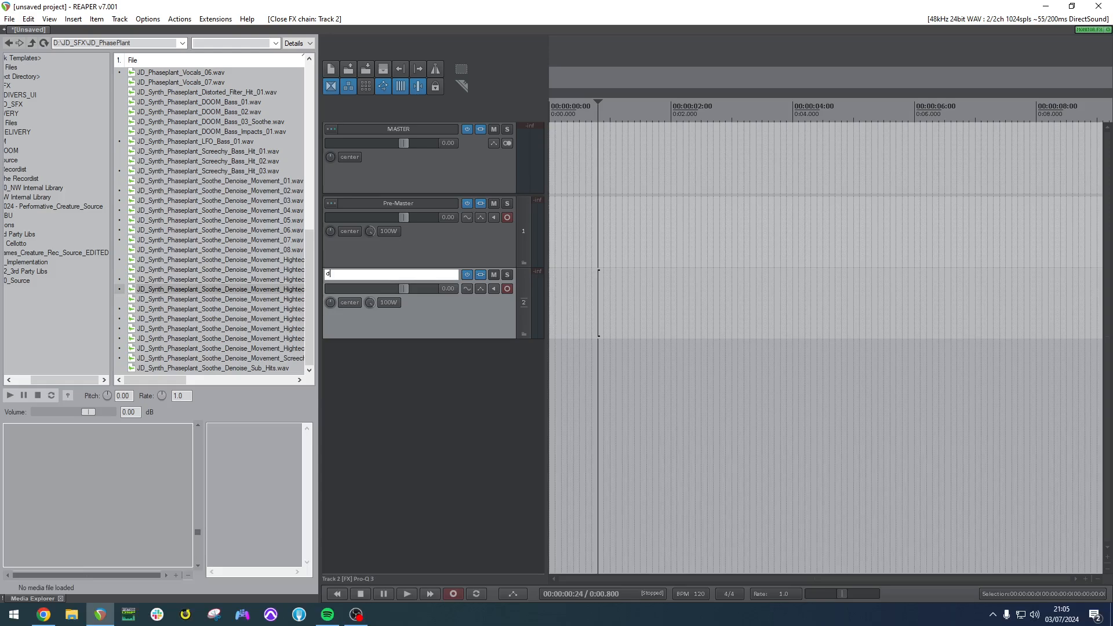
key(Return)
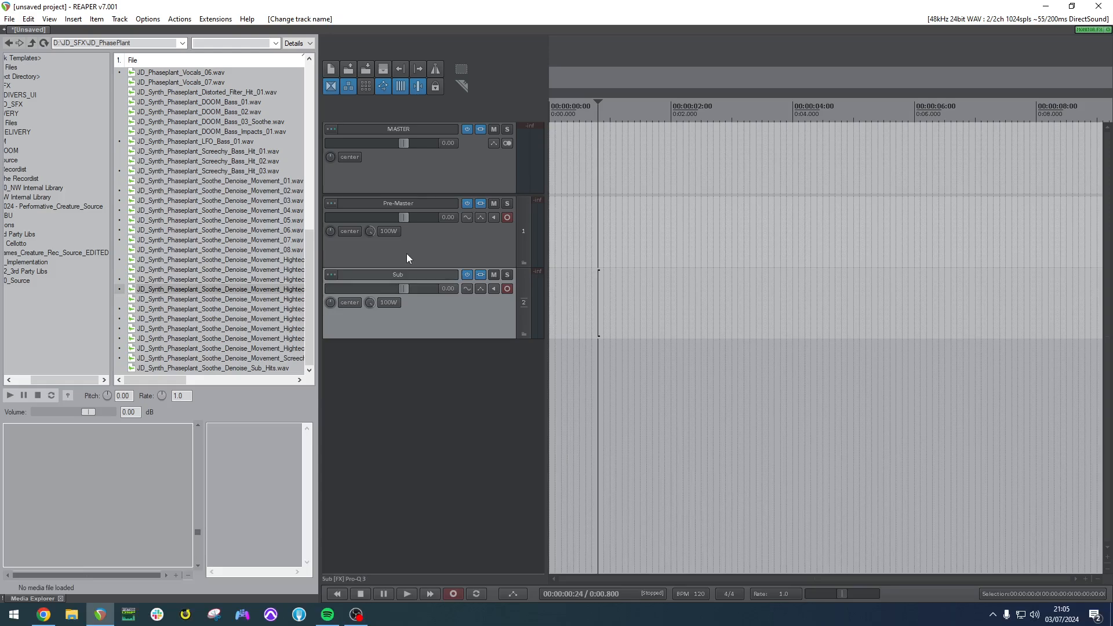
Nest the Sub track inside Pre-Master and colour Pre-Master orange-brown and Sub green.
drag(426, 304, 332, 263)
click(426, 247)
key(c)
click(451, 315)
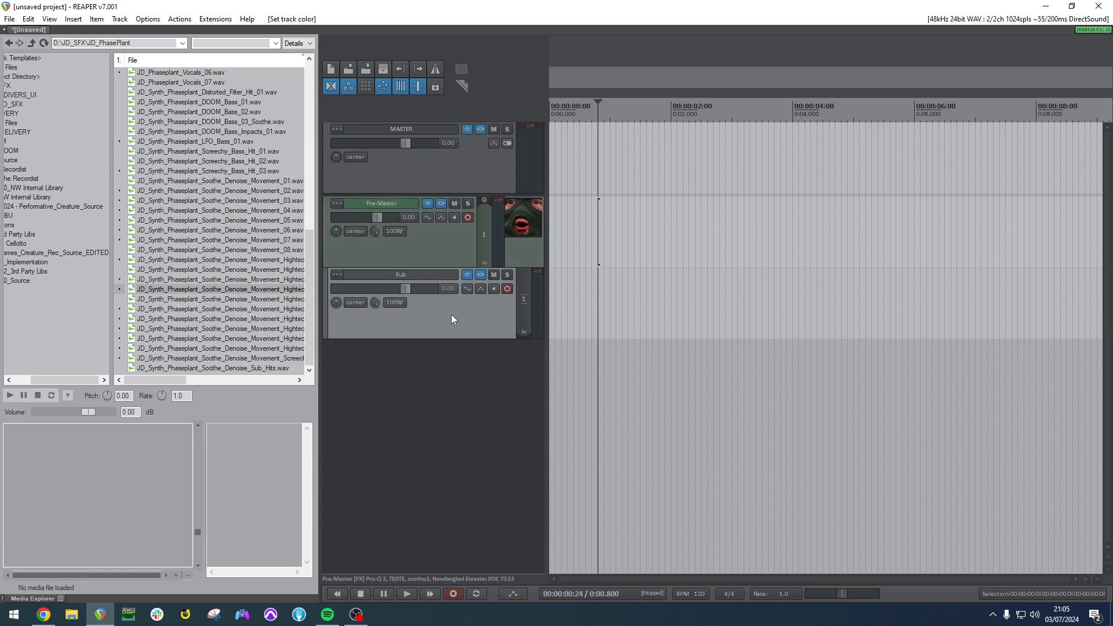
key(c)
click(434, 251)
key(c)
Add Waves LoAir Stereo after Pro-Q 3 on the Sub track and load its Stereo Film Mixing preset.
click(455, 317)
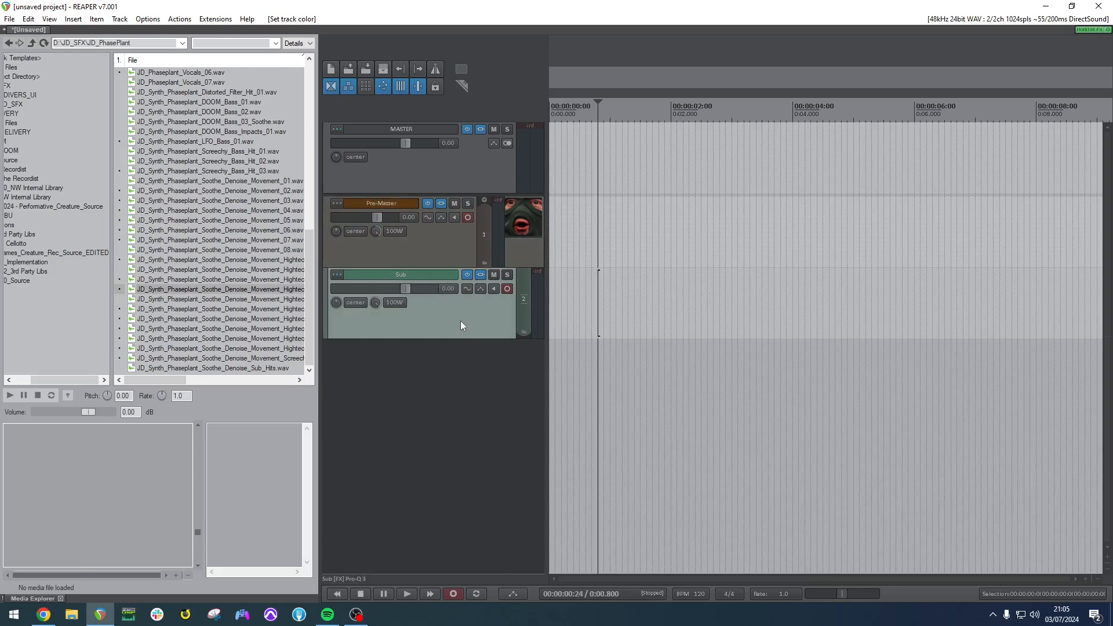
click(482, 276)
double_click(45, 104)
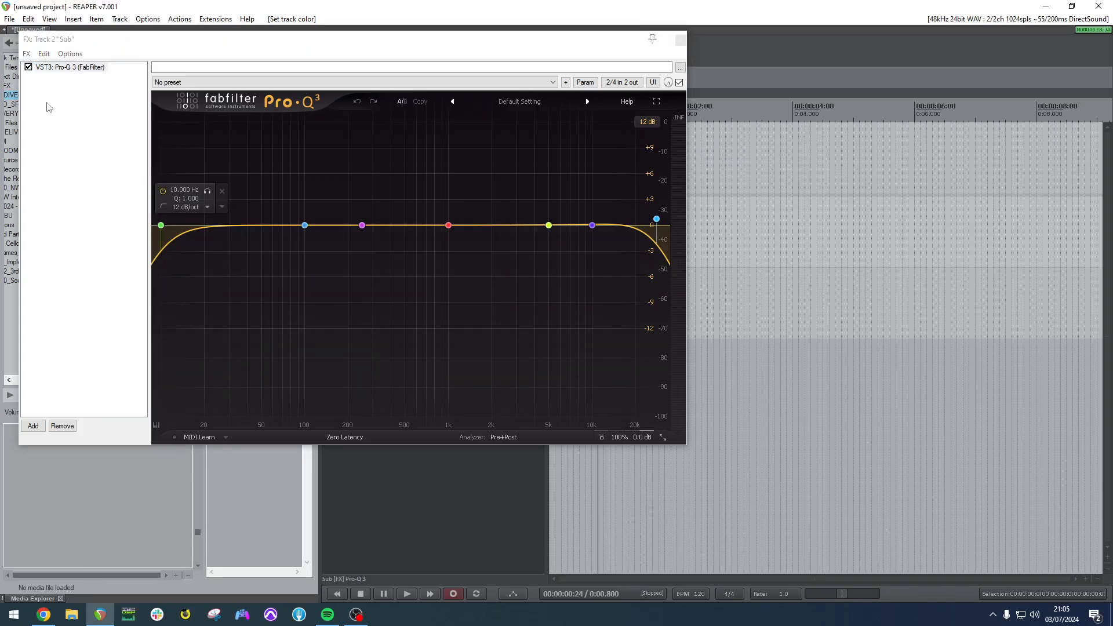
click(232, 462)
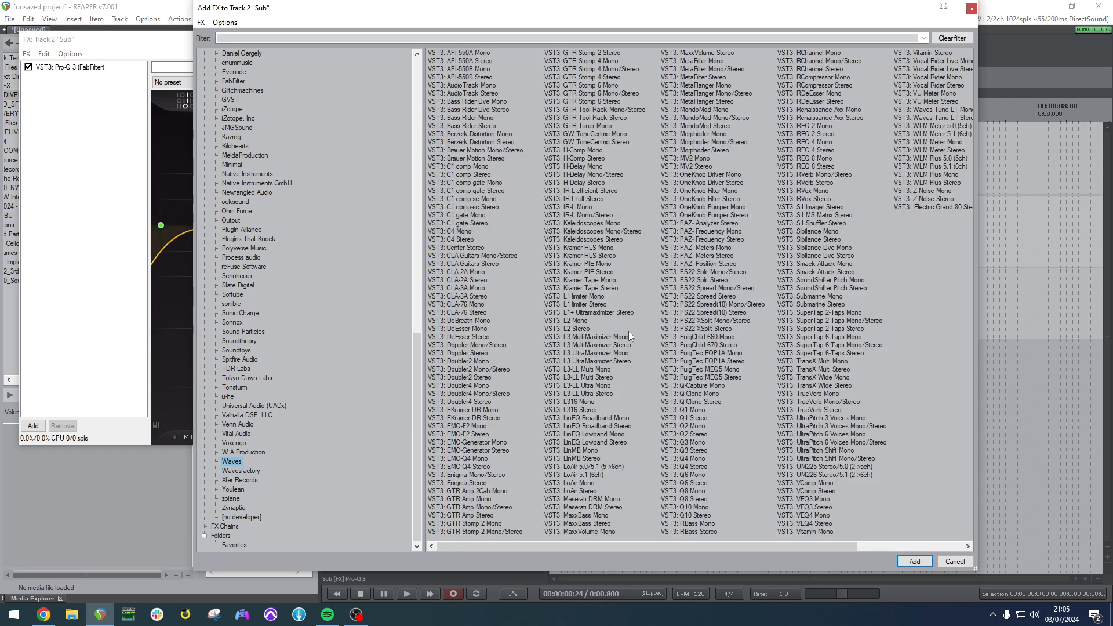
double_click(584, 490)
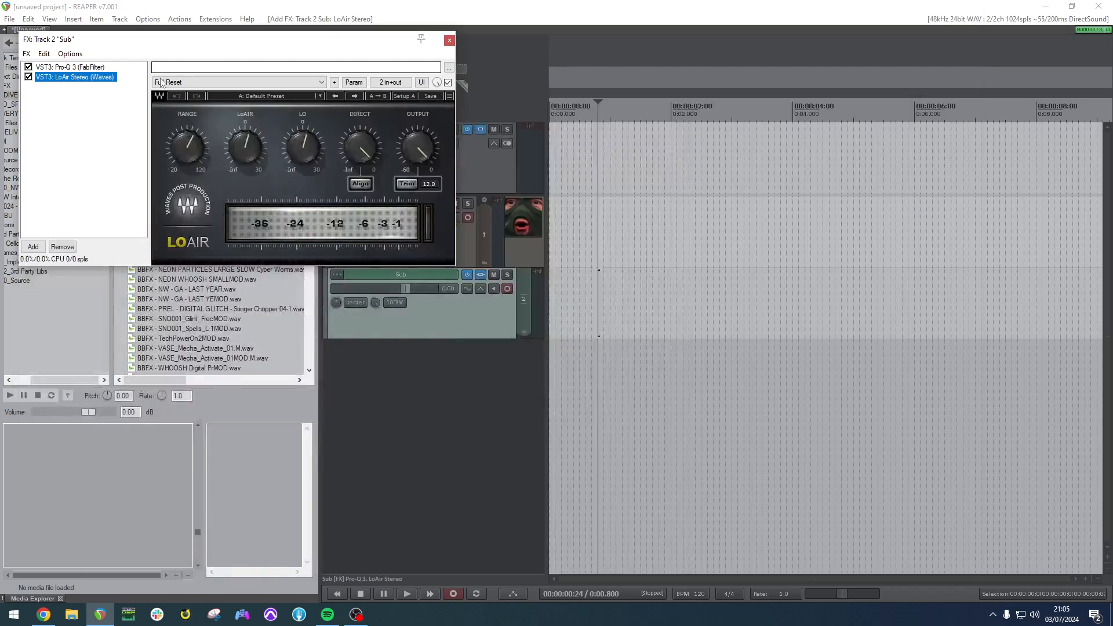
click(456, 139)
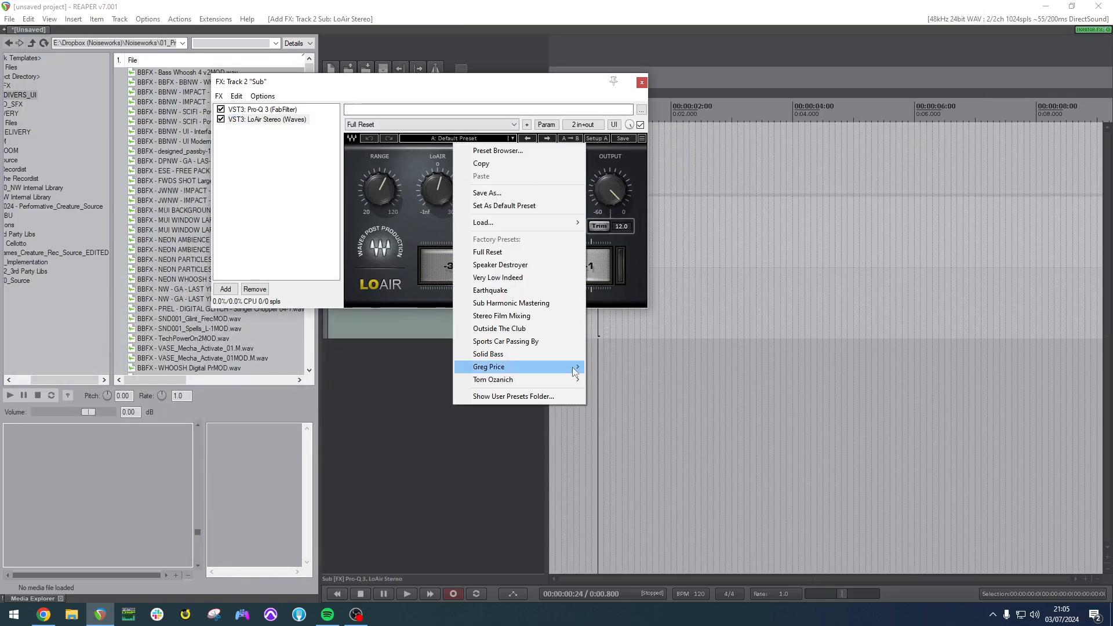
click(571, 317)
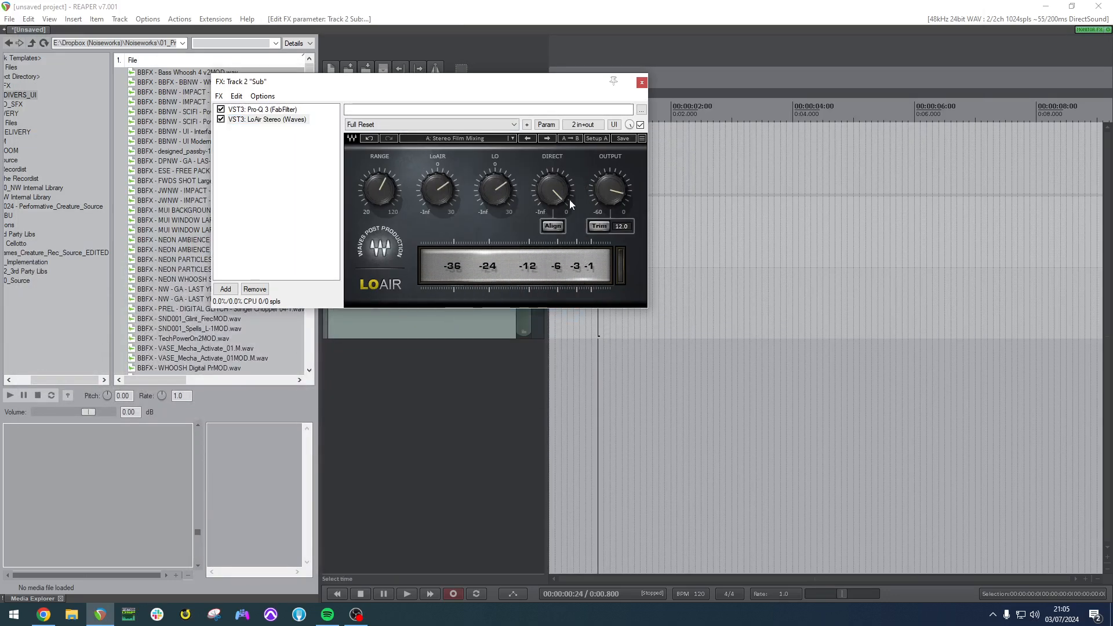
Delete all the bell bands from the first Pro-Q 3 on the Sub track, keeping only the low cut and high cut.
click(260, 110)
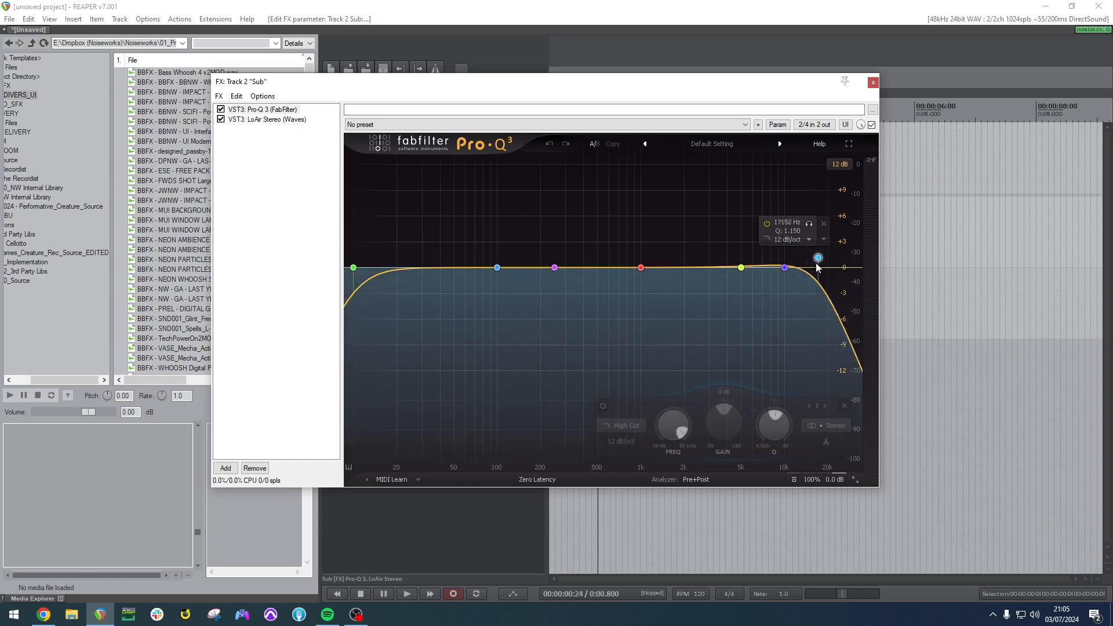
drag(816, 265, 492, 254)
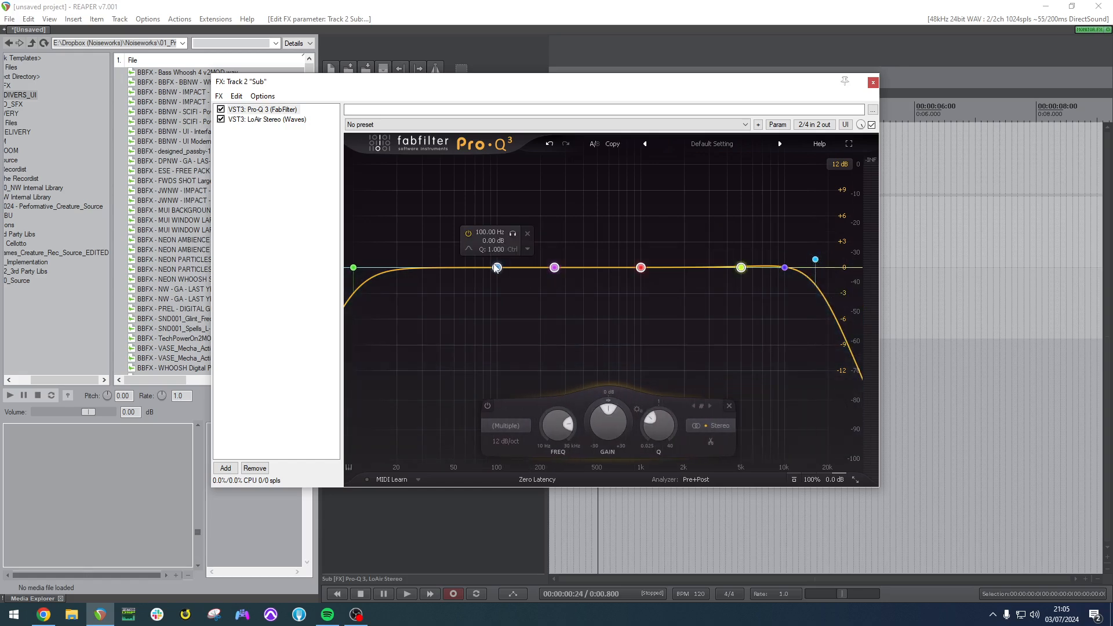
right_click(496, 268)
click(528, 370)
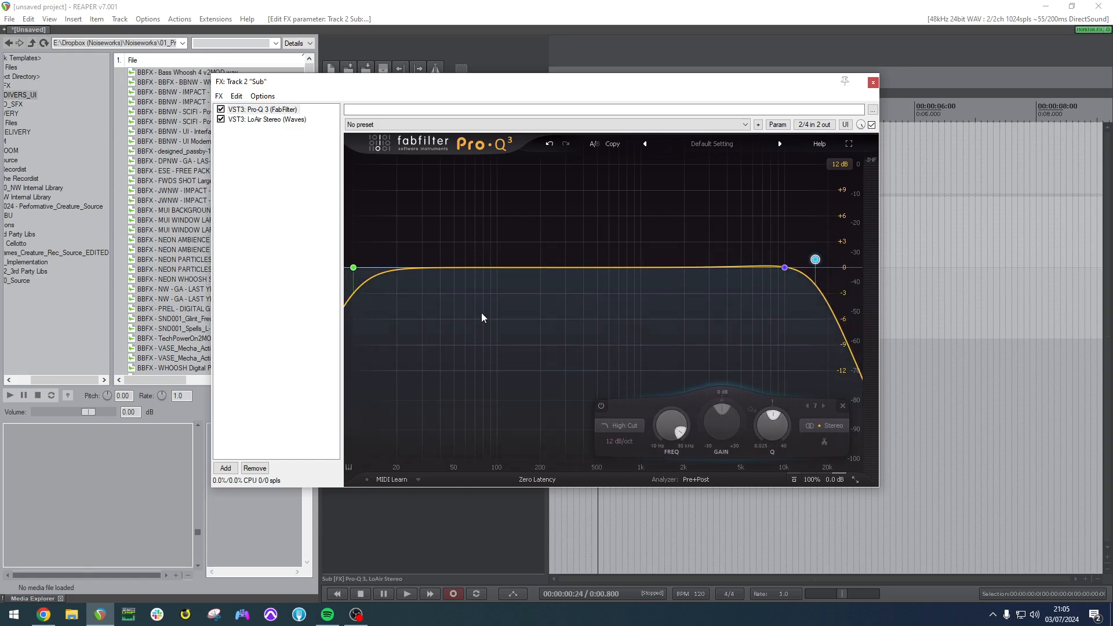
right_click(784, 268)
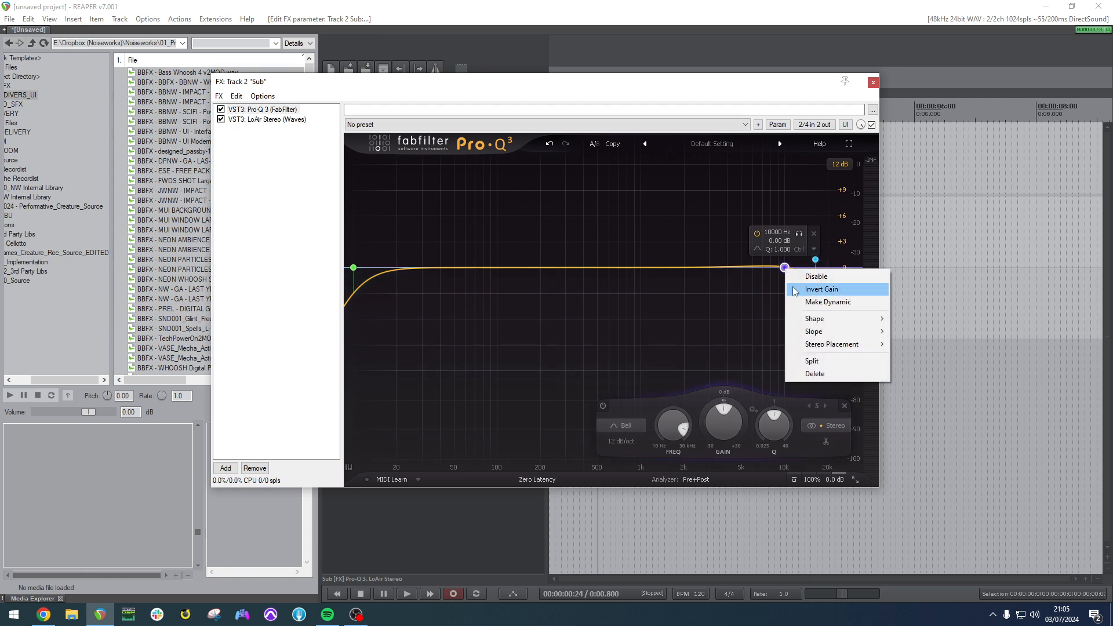
click(814, 374)
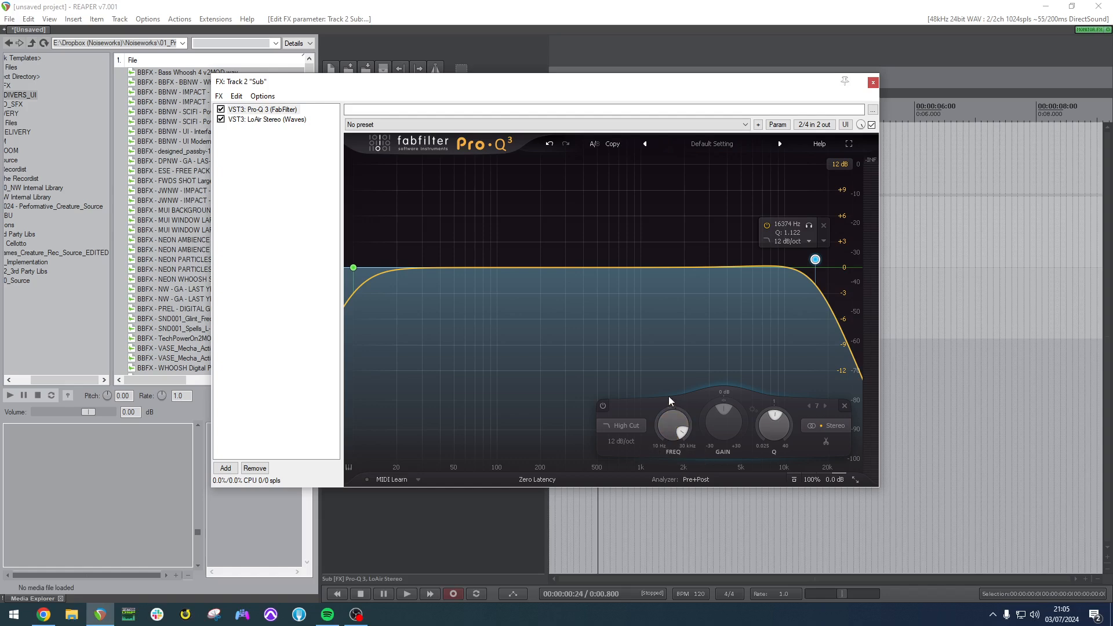
Set the high cut frequency of the Sub track's first Pro-Q 3 to 120 Hz.
double_click(684, 418)
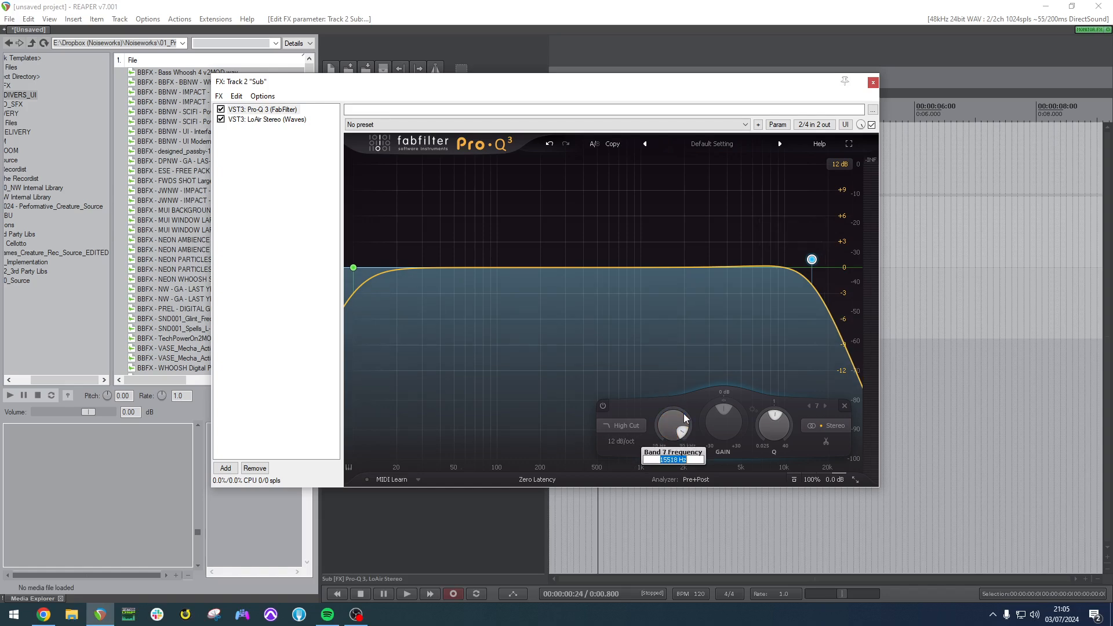
text(120)
key(Return)
Copy the Sub track's Pro-Q 3 and paste the duplicate after LoAir Stereo in the effects chain.
click(270, 111)
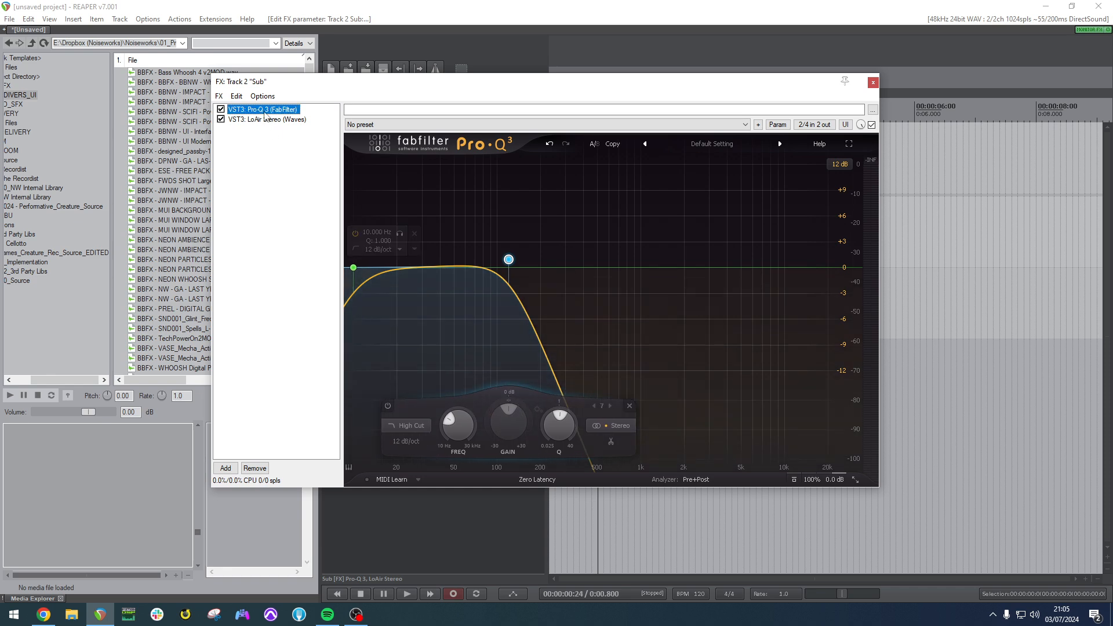
click(270, 120)
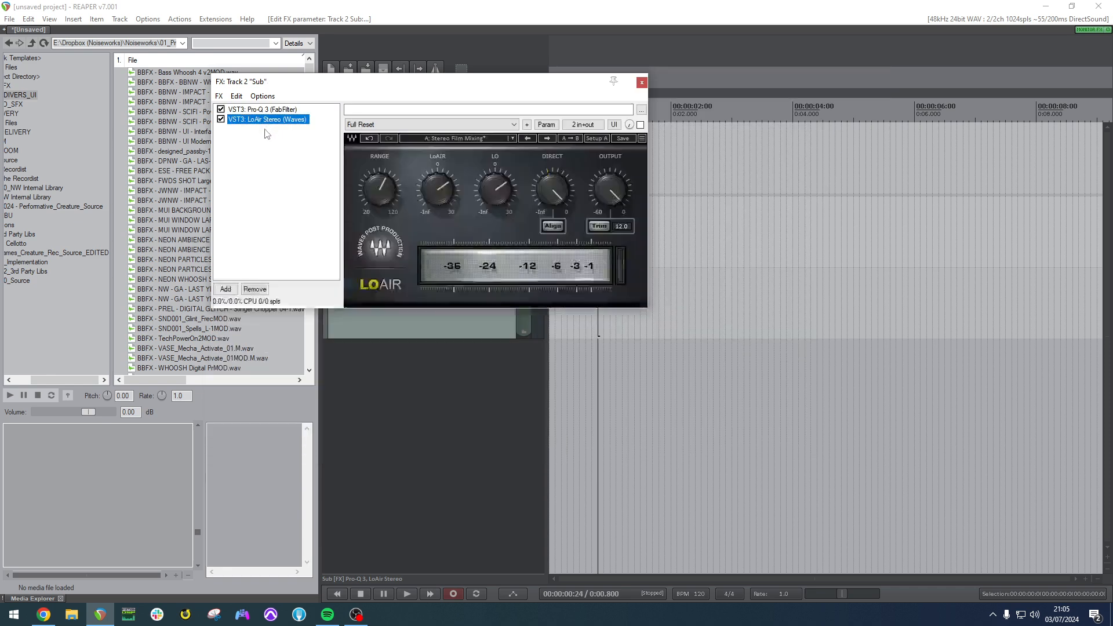
key(ctrl+v)
In the duplicated Pro-Q 3, raise the high cut to about 390 Hz and set the 24 dB/oct low cut to 30 Hz.
drag(508, 260, 582, 260)
drag(354, 267, 401, 270)
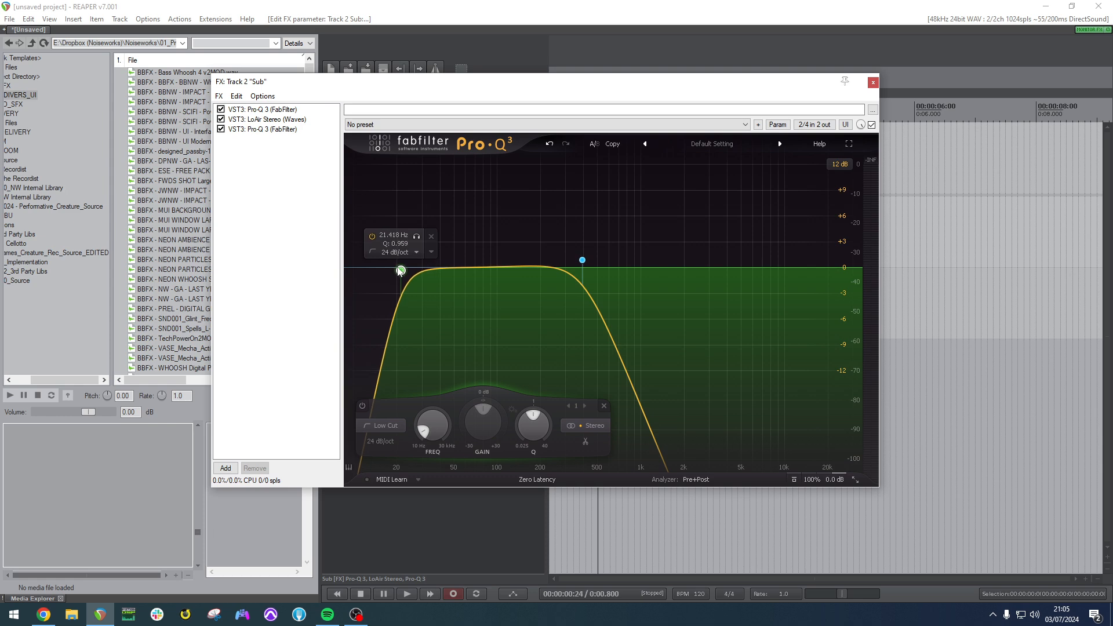
double_click(390, 235)
text(30)
key(Return)
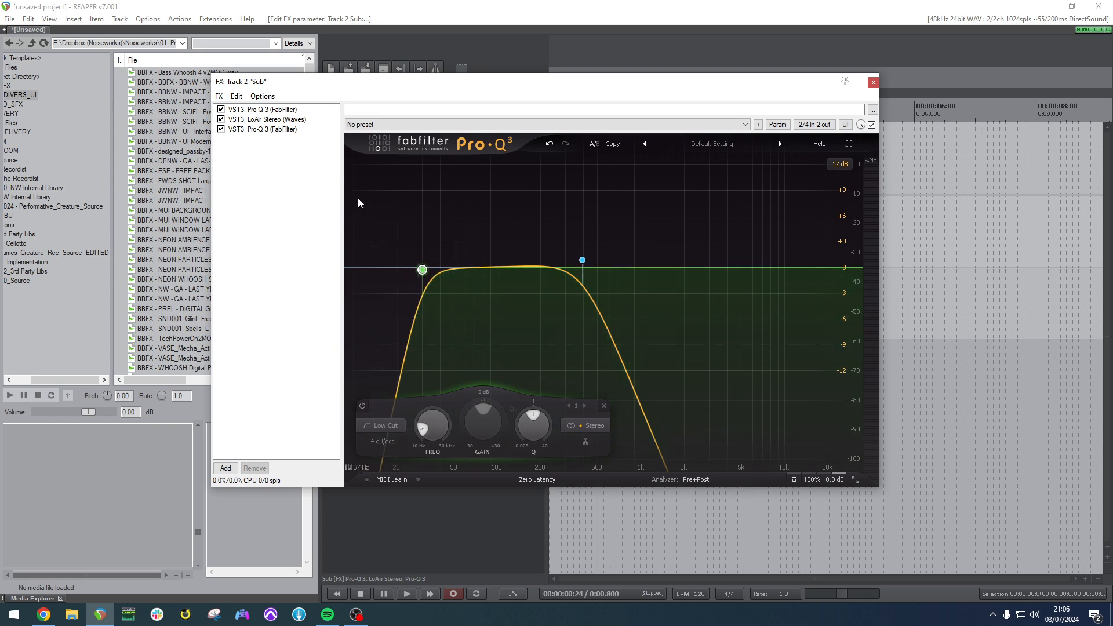
In the Sub track's first Pro-Q 3, disable the 120 Hz high cut and set the low cut to 40 Hz.
click(270, 110)
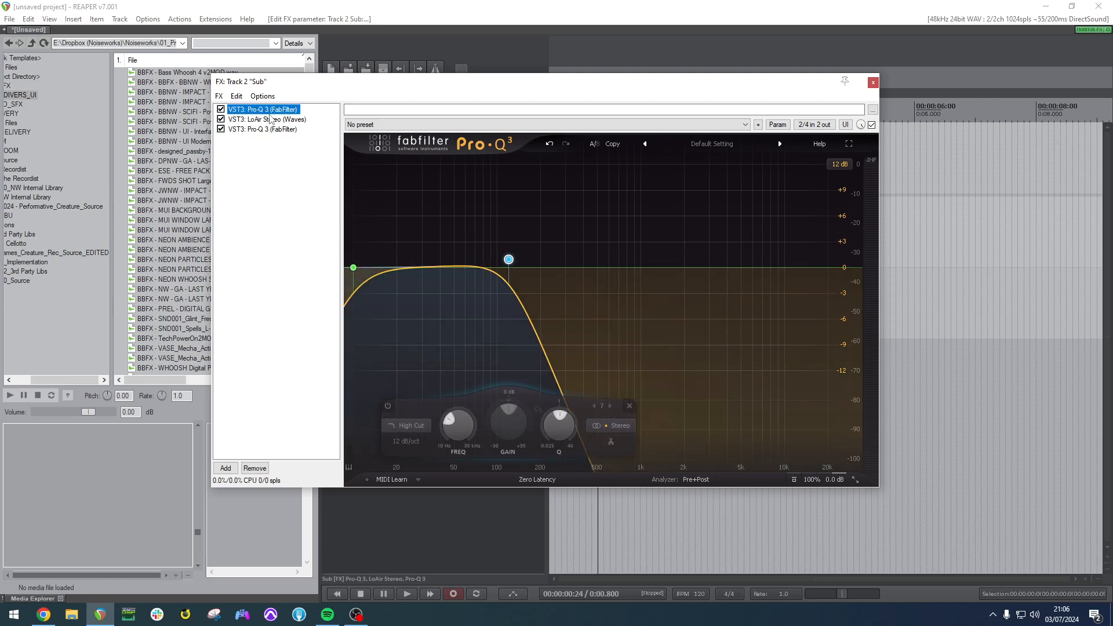
mouse_move(508, 260)
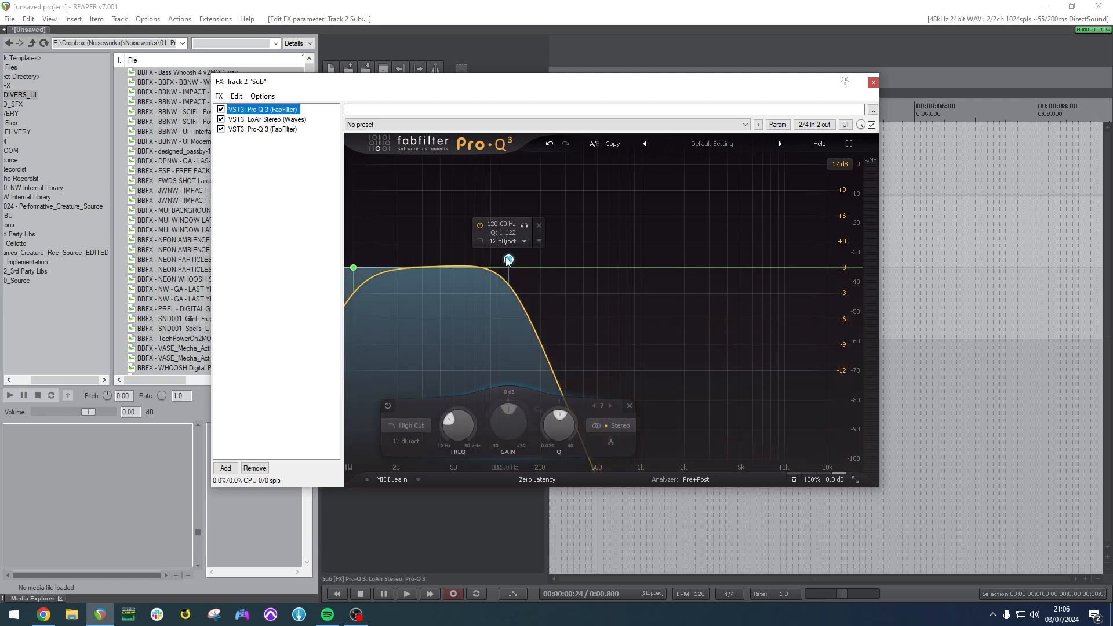
click(480, 225)
mouse_move(359, 273)
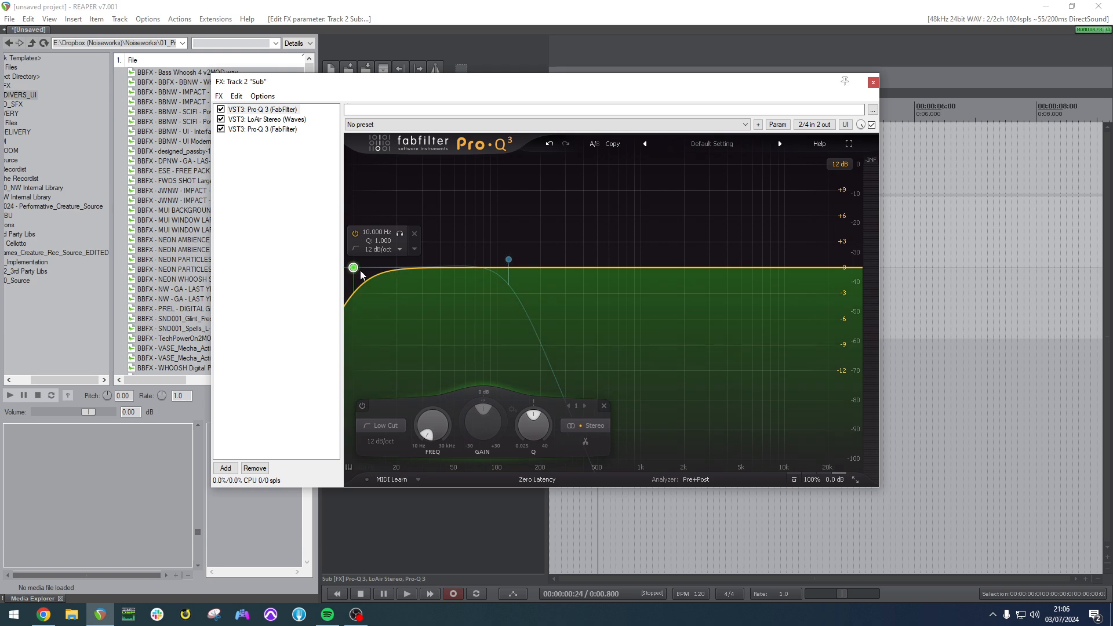
drag(353, 272, 411, 266)
double_click(403, 228)
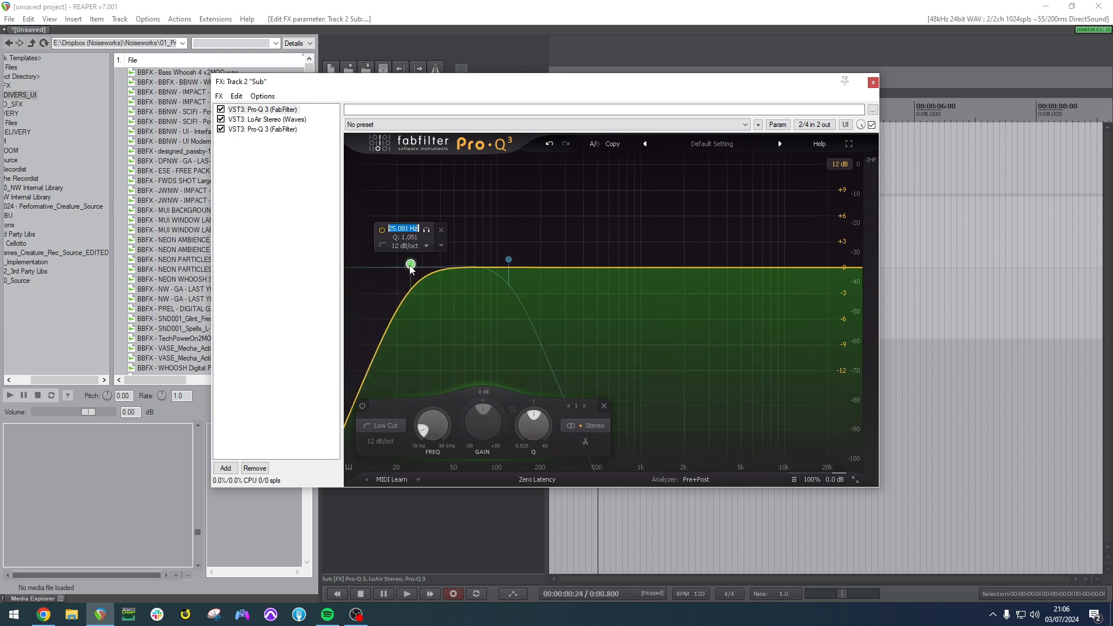
text(40)
key(Return)
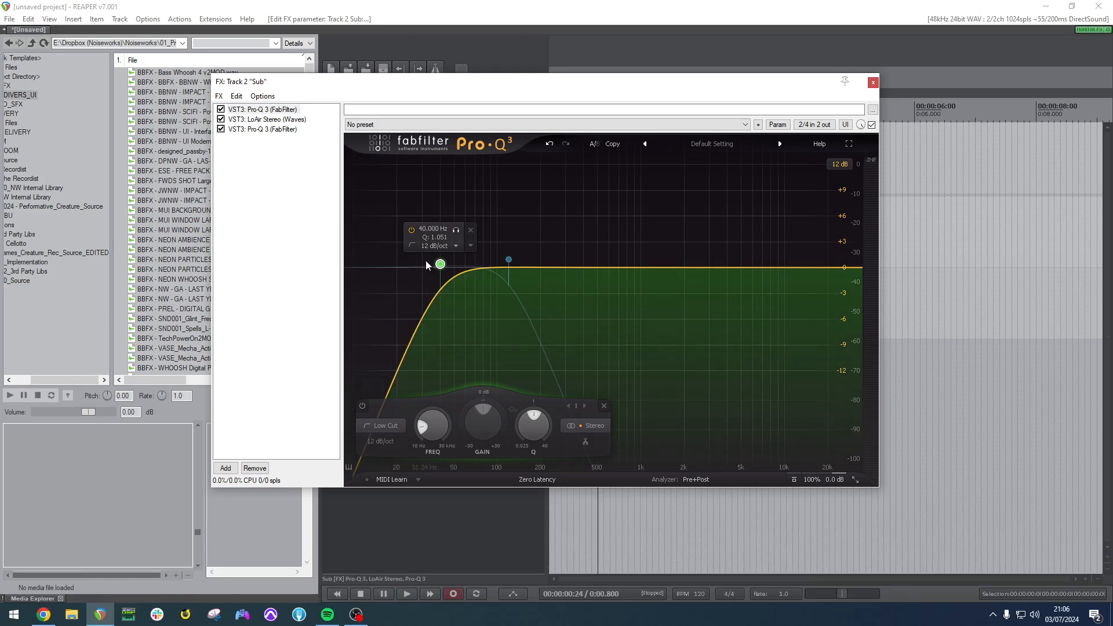
Set the high cut of the Pro-Q 3 after LoAir to 650 Hz, Q 1 and 18 dB/oct, and close the effects window.
click(266, 119)
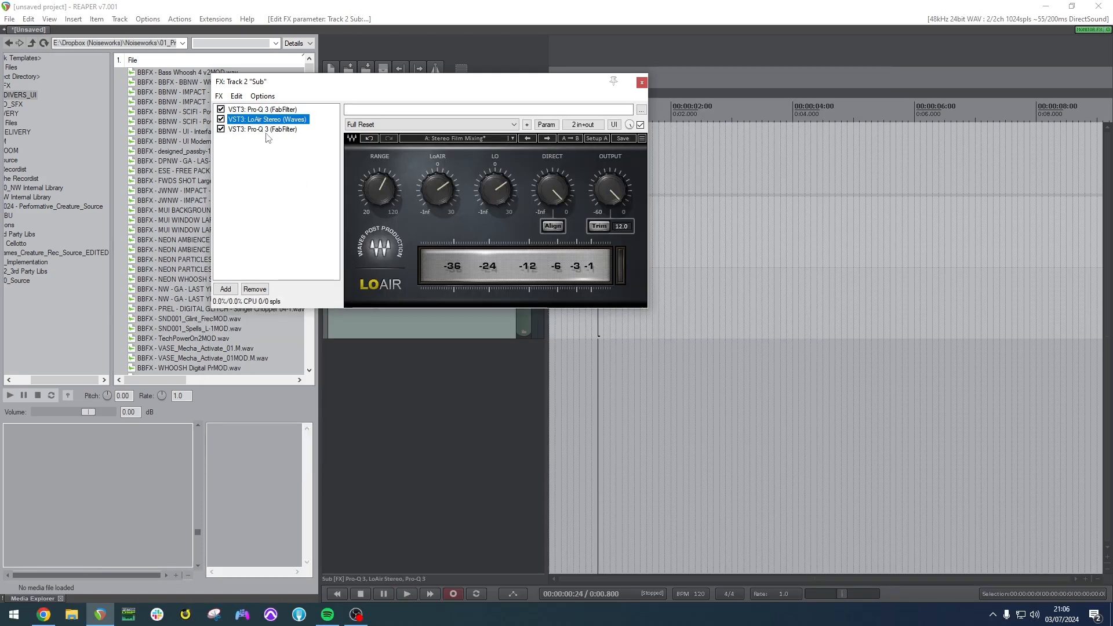
click(274, 130)
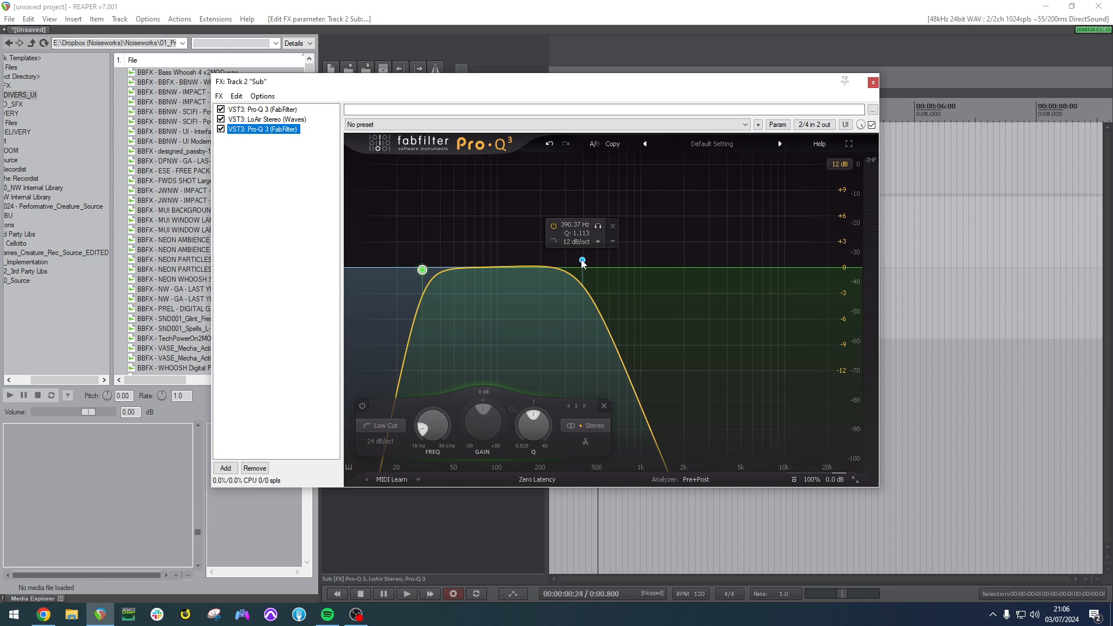
click(588, 262)
drag(588, 262, 612, 265)
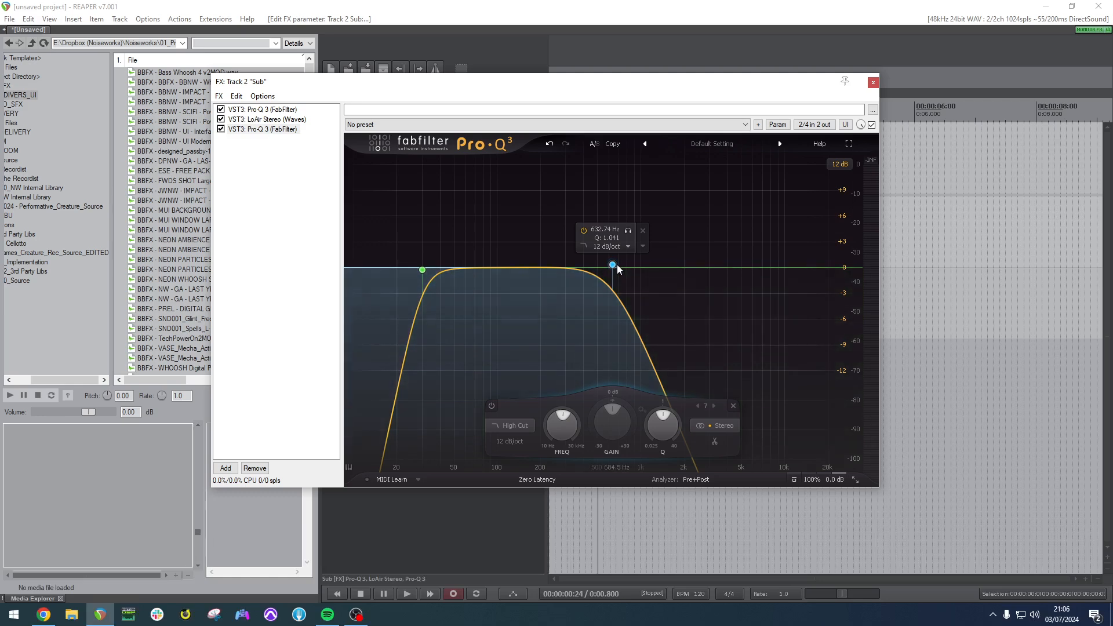
click(628, 246)
click(609, 278)
text(1)
key(Return)
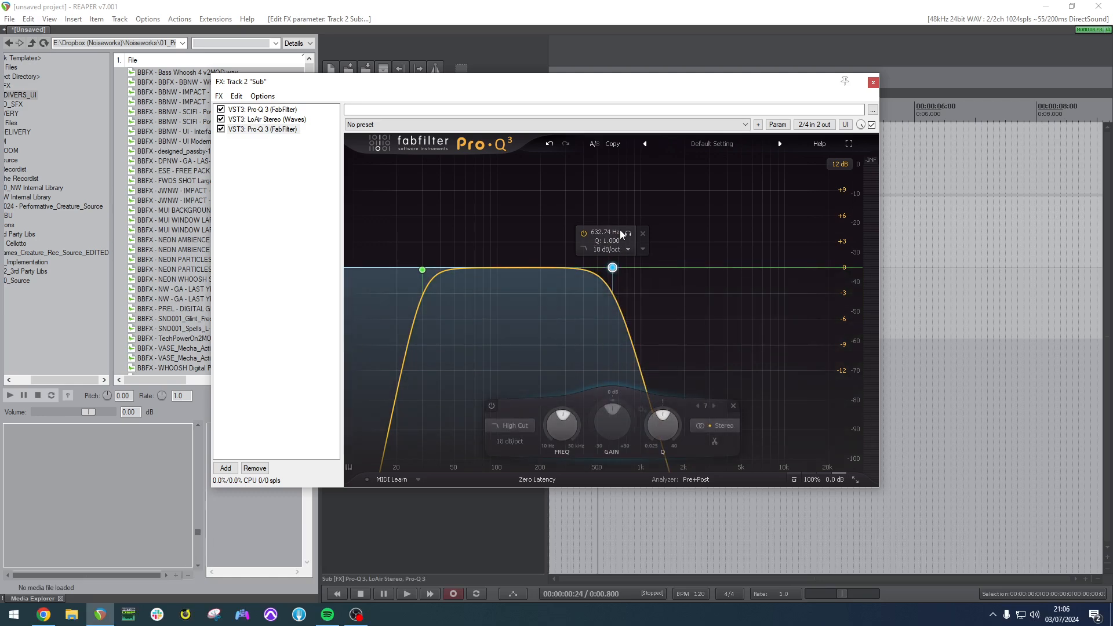
text(650)
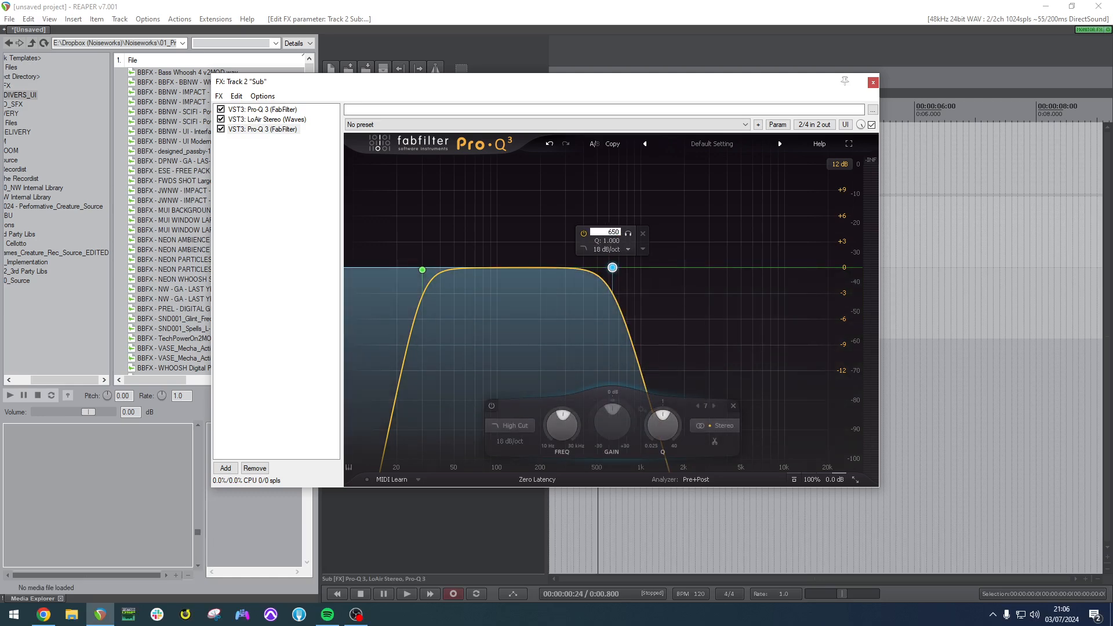
key(Return)
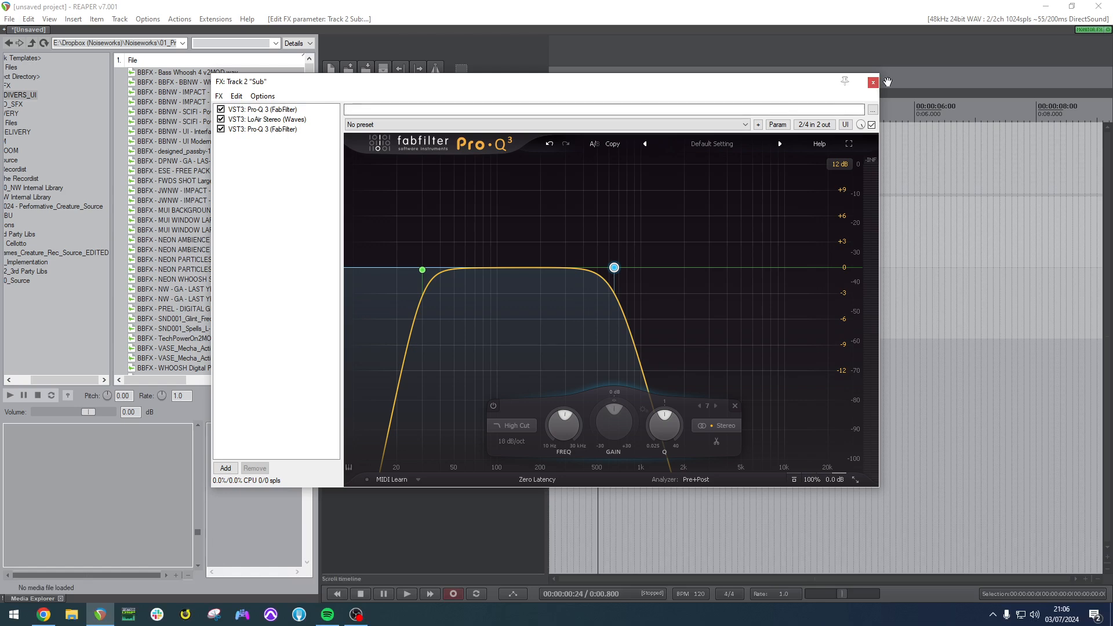
click(872, 83)
Add a track below Pre-Master, nest Sub inside it as a folder, and name the new track Aux Group.
click(434, 259)
key(ctrl+t)
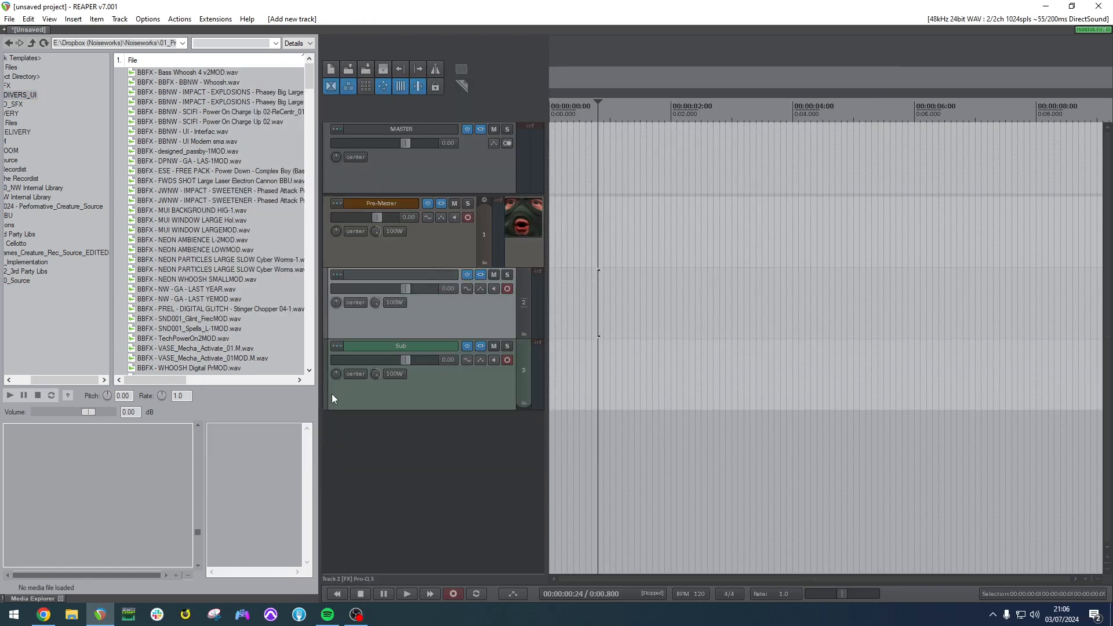
drag(332, 396, 348, 332)
double_click(370, 275)
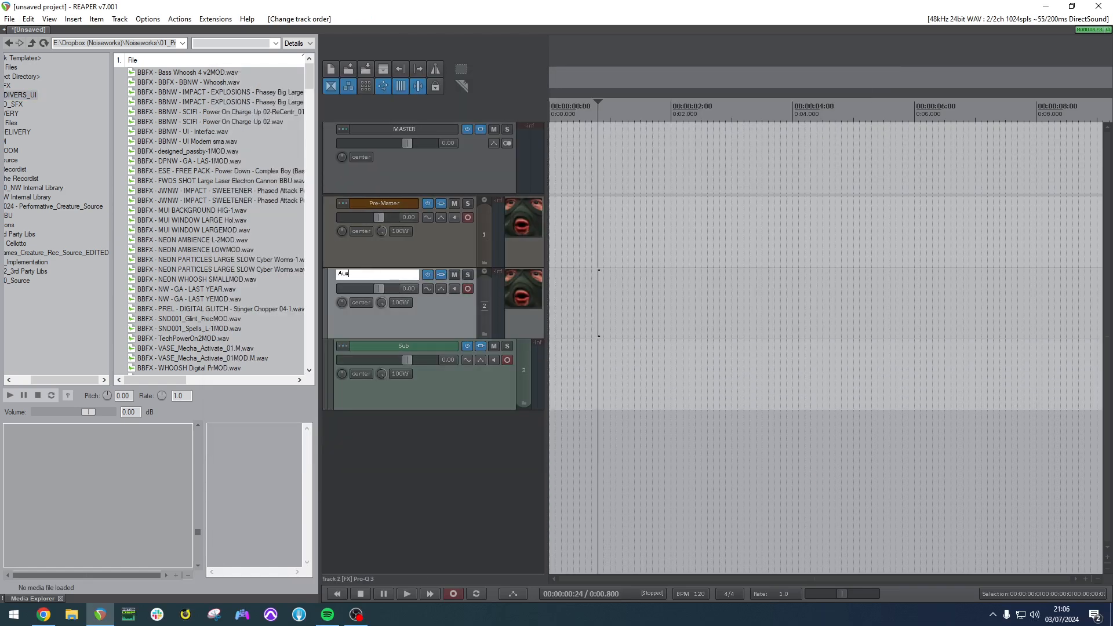
key(Return)
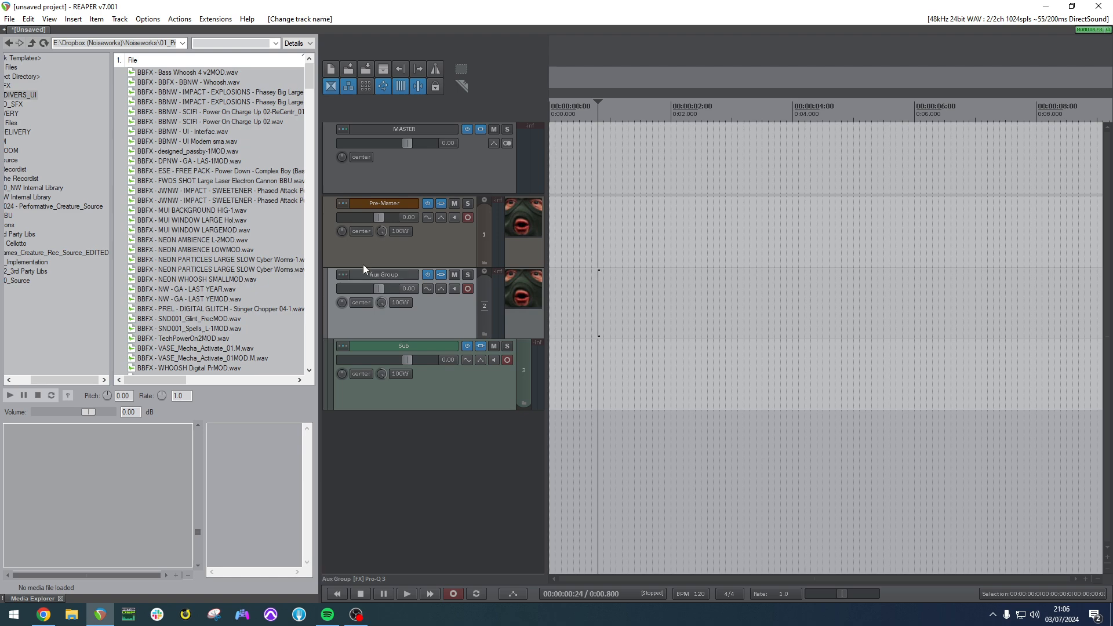
Add Newfangled Elevate after Pro-Q 3 on the Aux Group track.
click(436, 277)
double_click(119, 146)
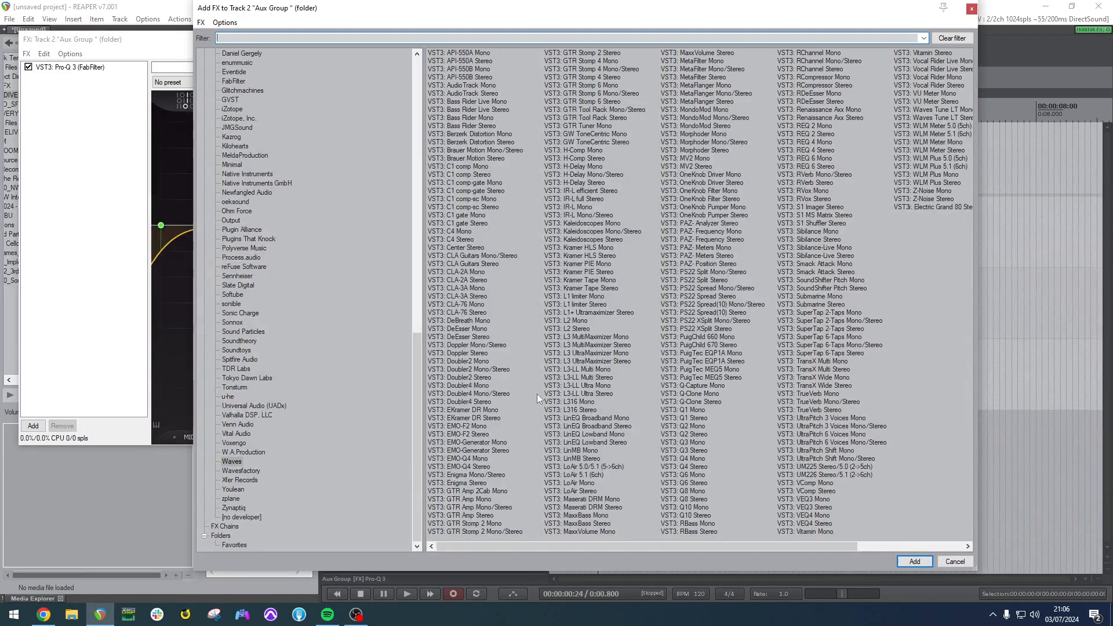
click(249, 193)
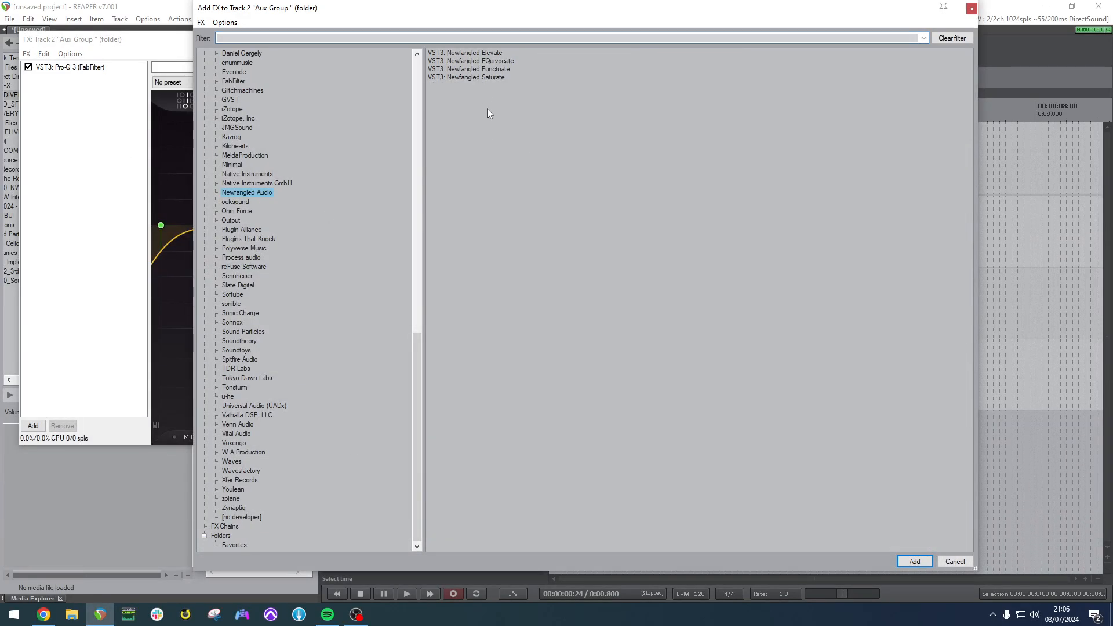
double_click(490, 54)
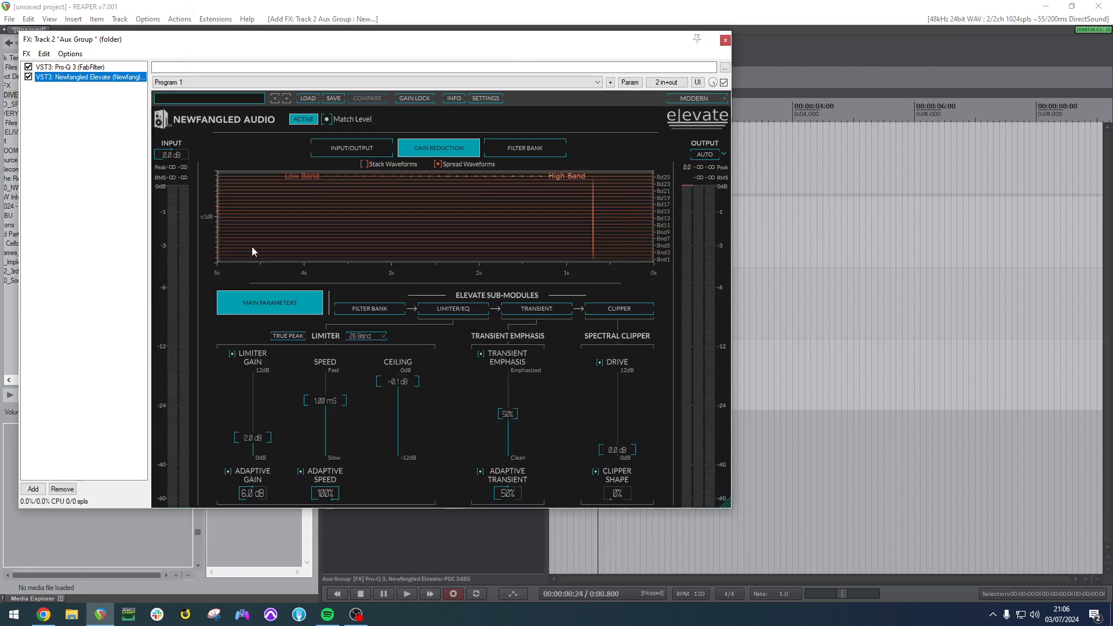
Set Aux Group's Elevate limiter to 11 bands, lower the limiter gain to its minimum, and close the effects window.
click(366, 336)
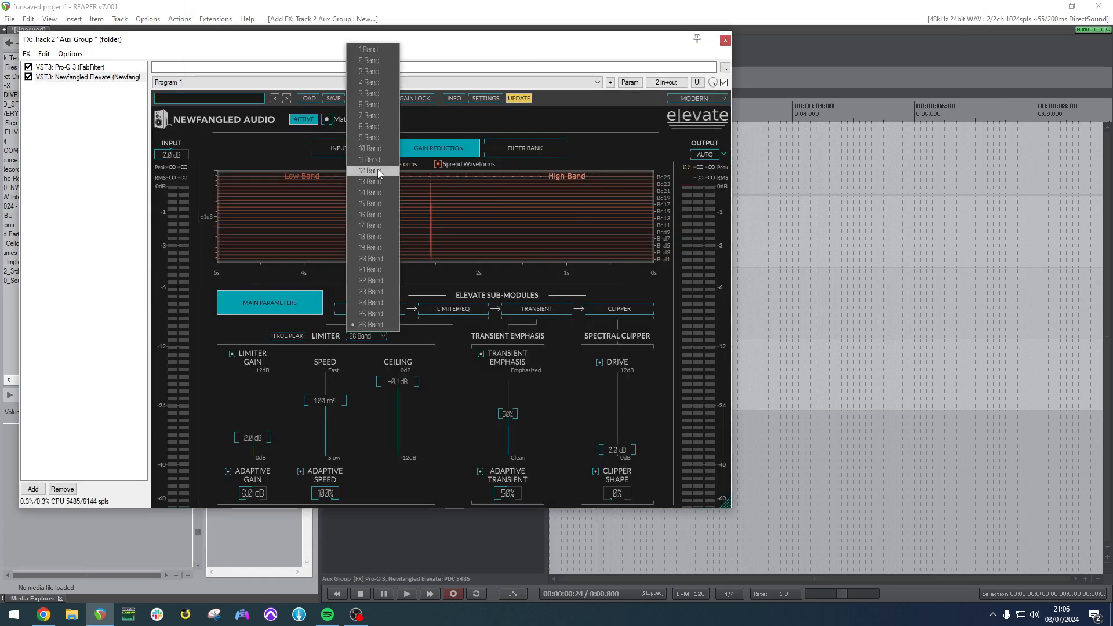
click(380, 158)
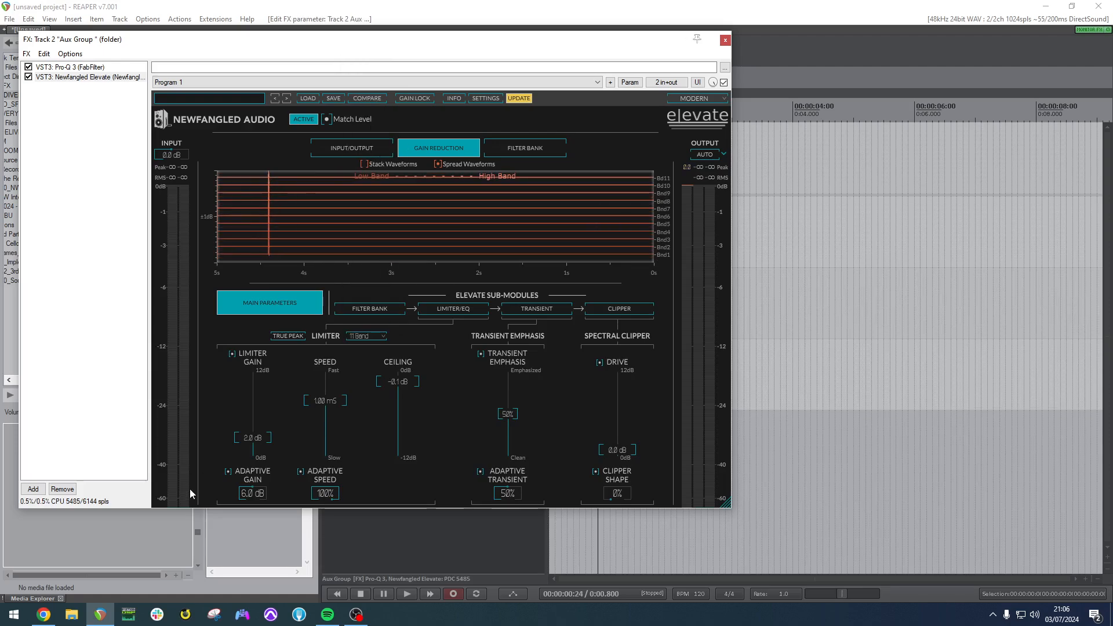
drag(259, 441, 259, 464)
click(725, 40)
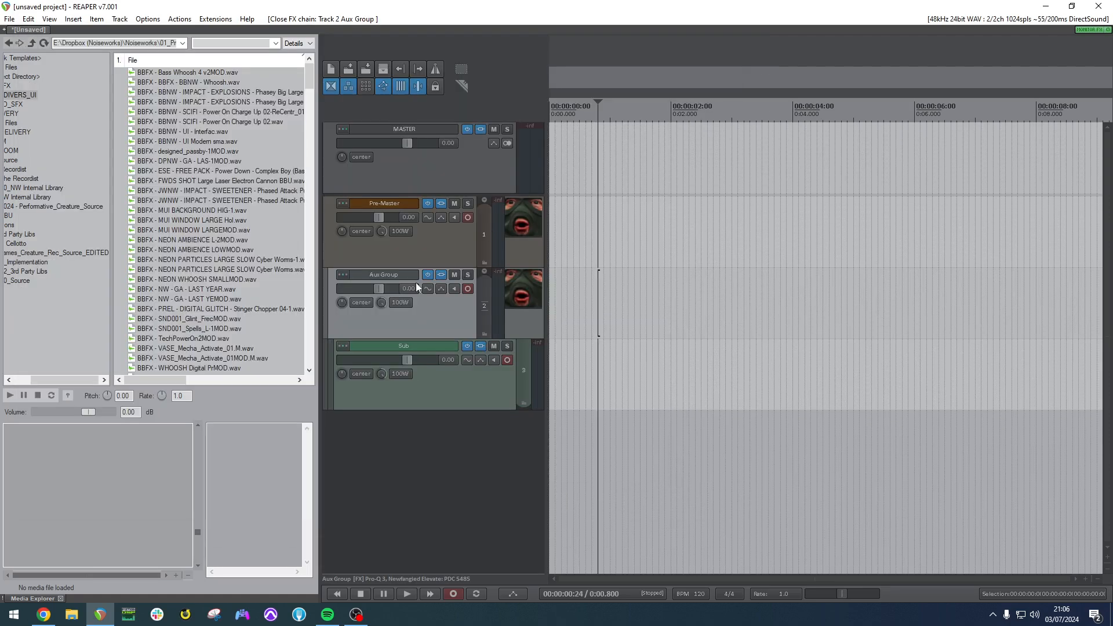
Set the Sub track's volume to -3 dB in its routing settings.
drag(411, 358, 408, 359)
click(451, 394)
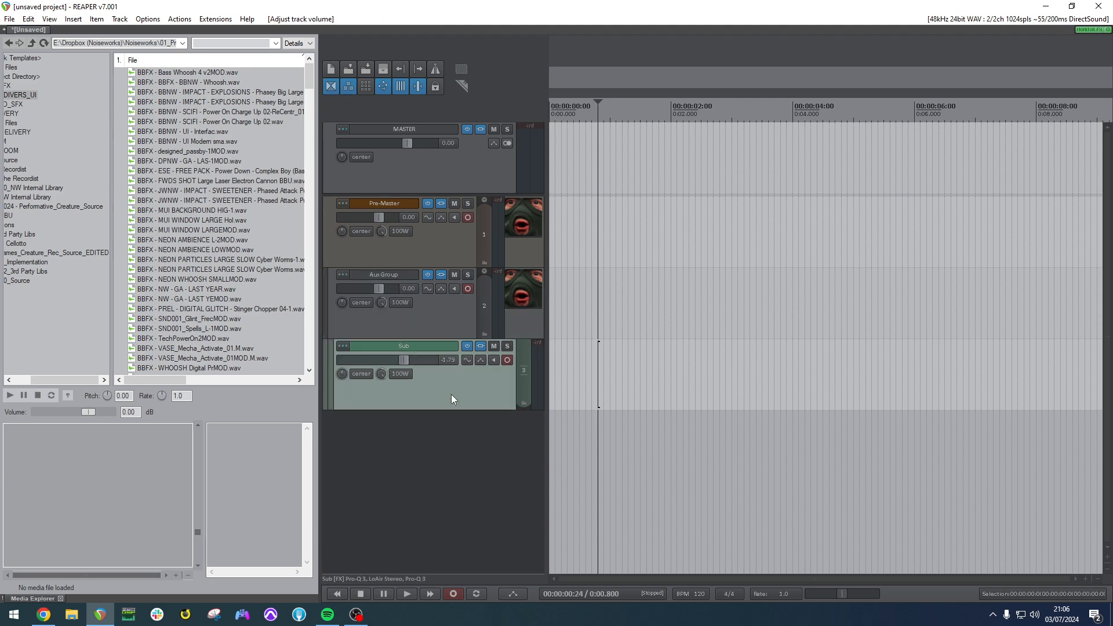
click(346, 345)
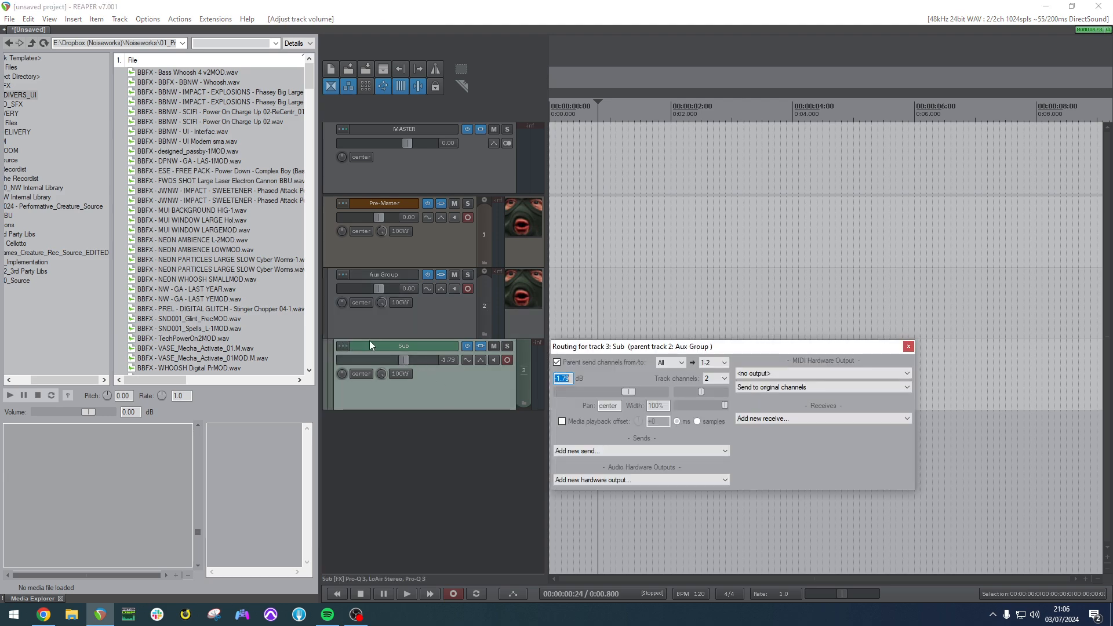
text(-3)
key(Return)
click(908, 346)
Add a new track below Sub and name it FX1.
key(ctrl+t)
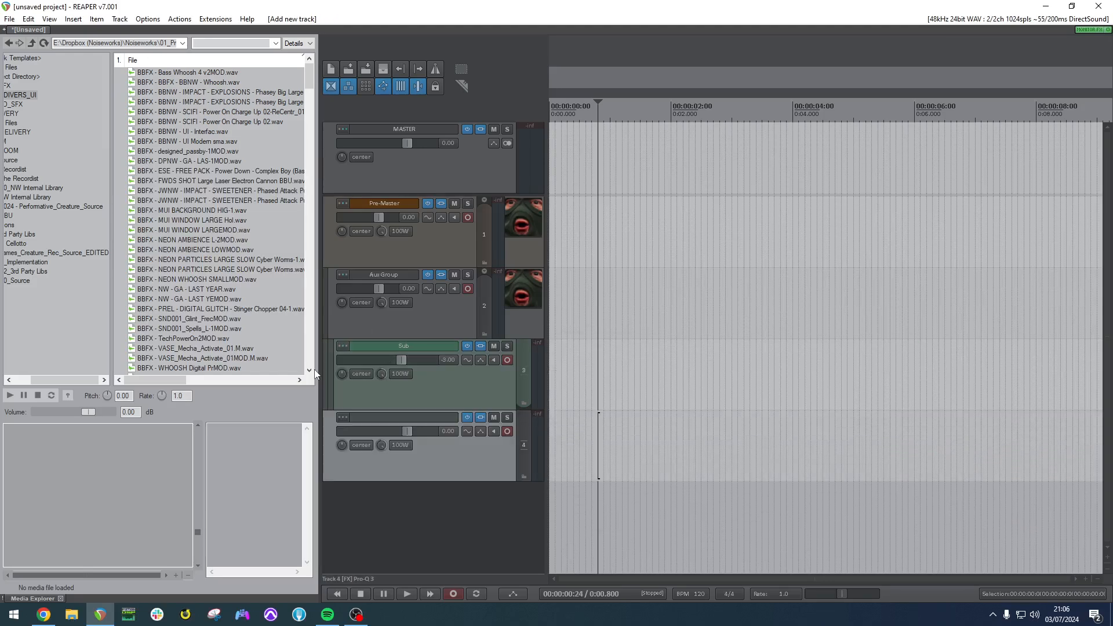
key(F2)
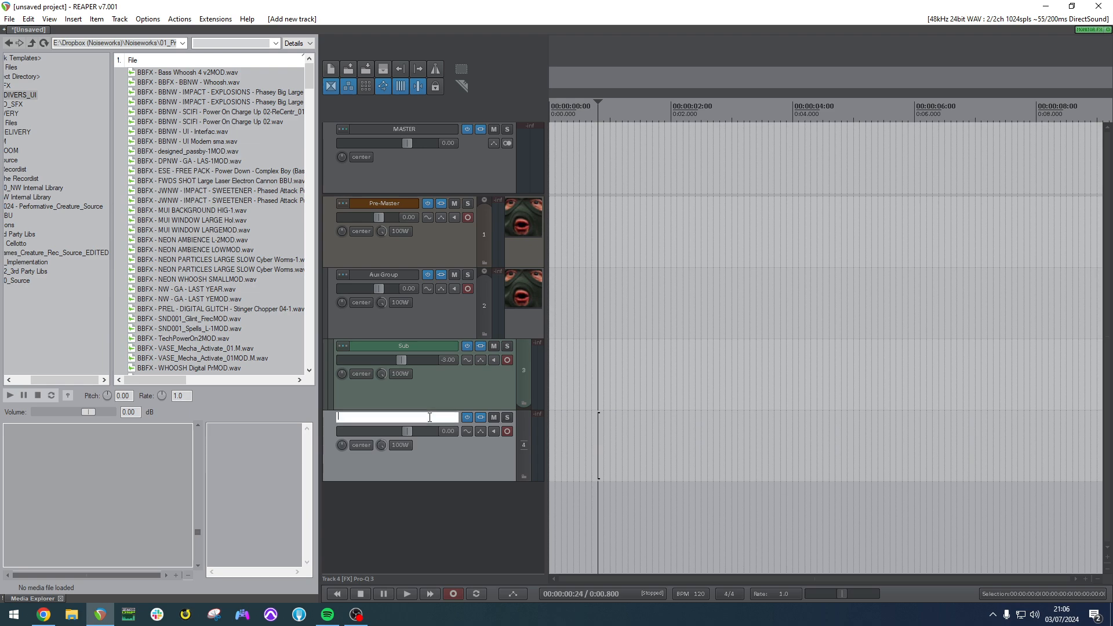
text(FX1)
key(Return)
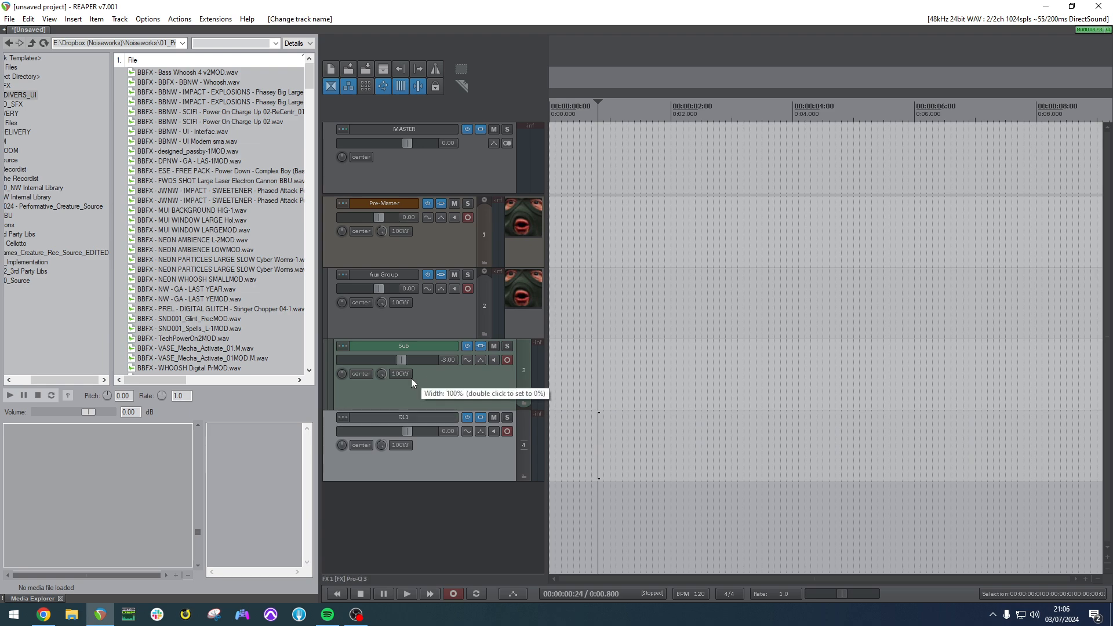
Add a send from FX 1 to the Sub track and lower its level to -inf.
drag(345, 417, 381, 395)
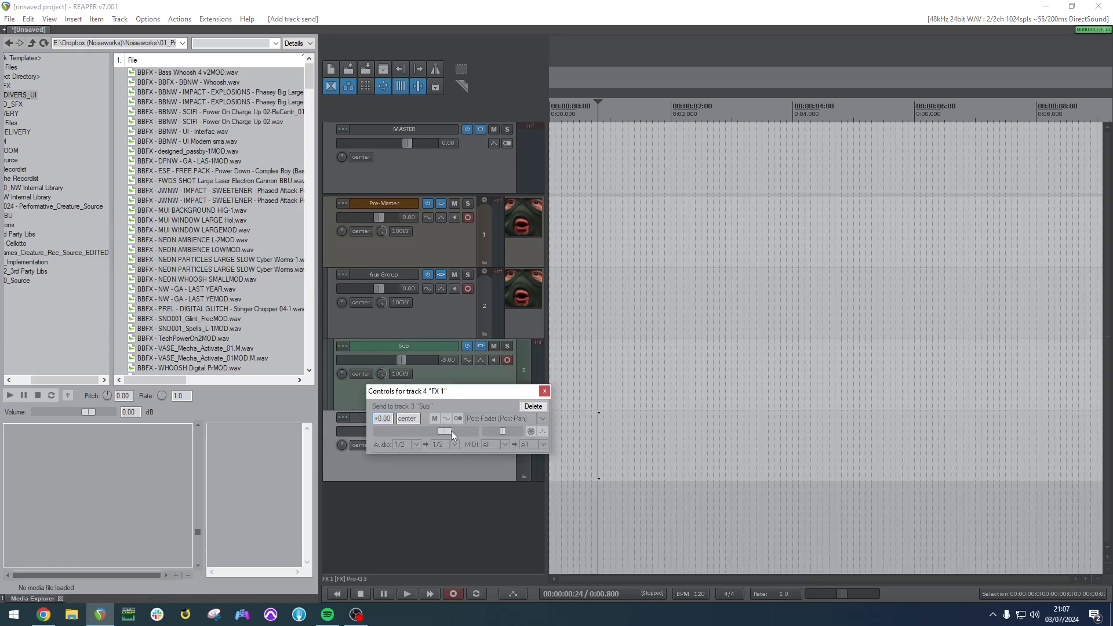
drag(447, 431, 375, 432)
click(544, 390)
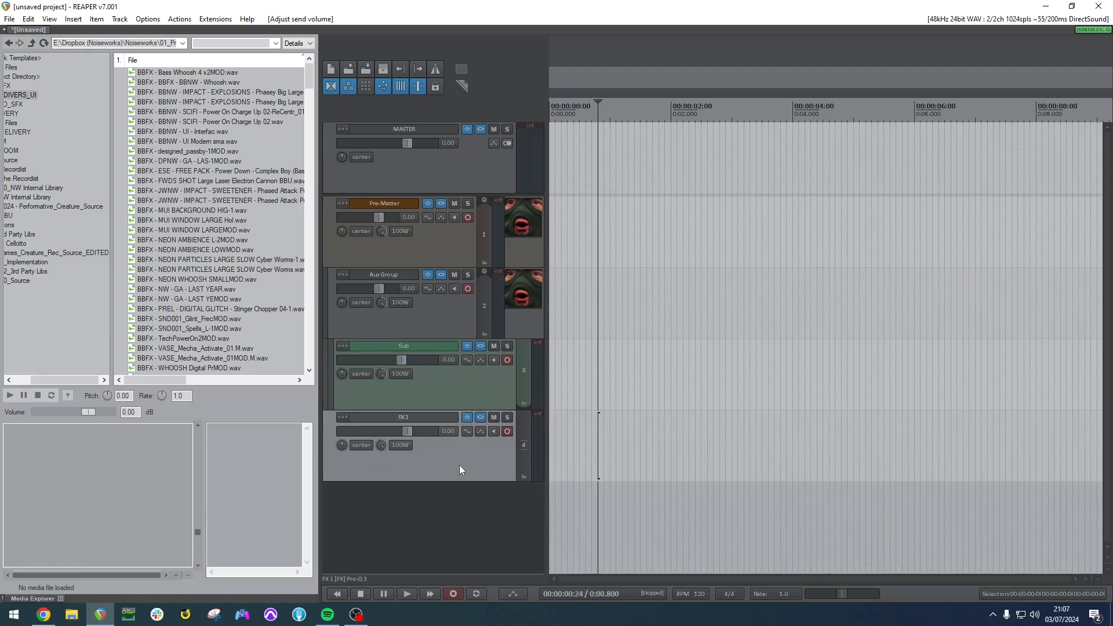
Duplicate the FX 1 track and rename the original to FX 1 Group.
key(ctrl+d)
double_click(434, 473)
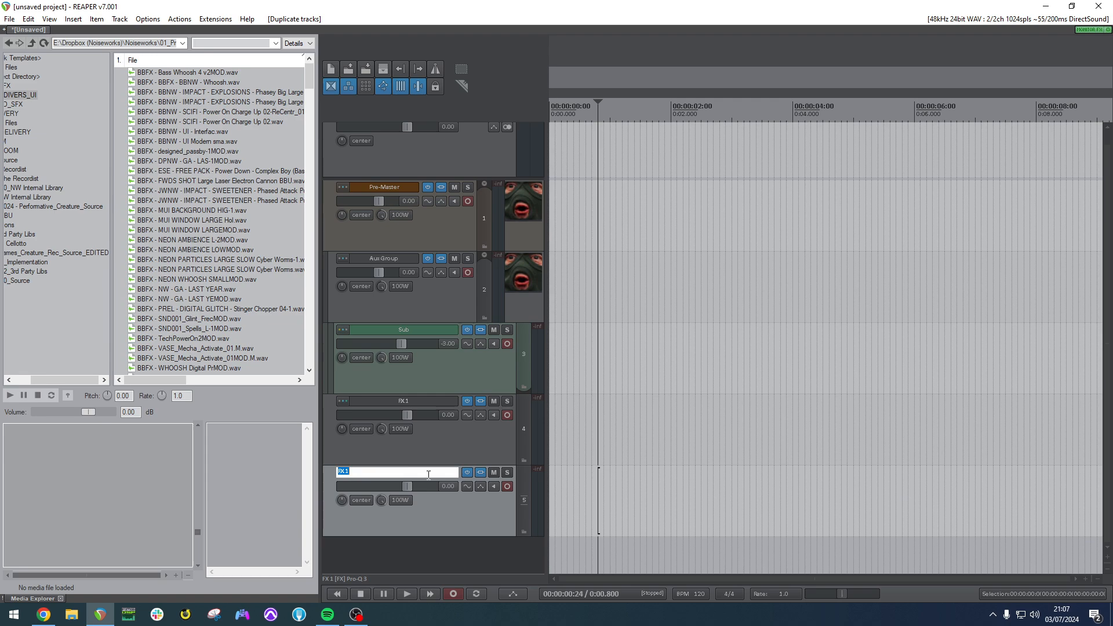
click(429, 397)
double_click(430, 397)
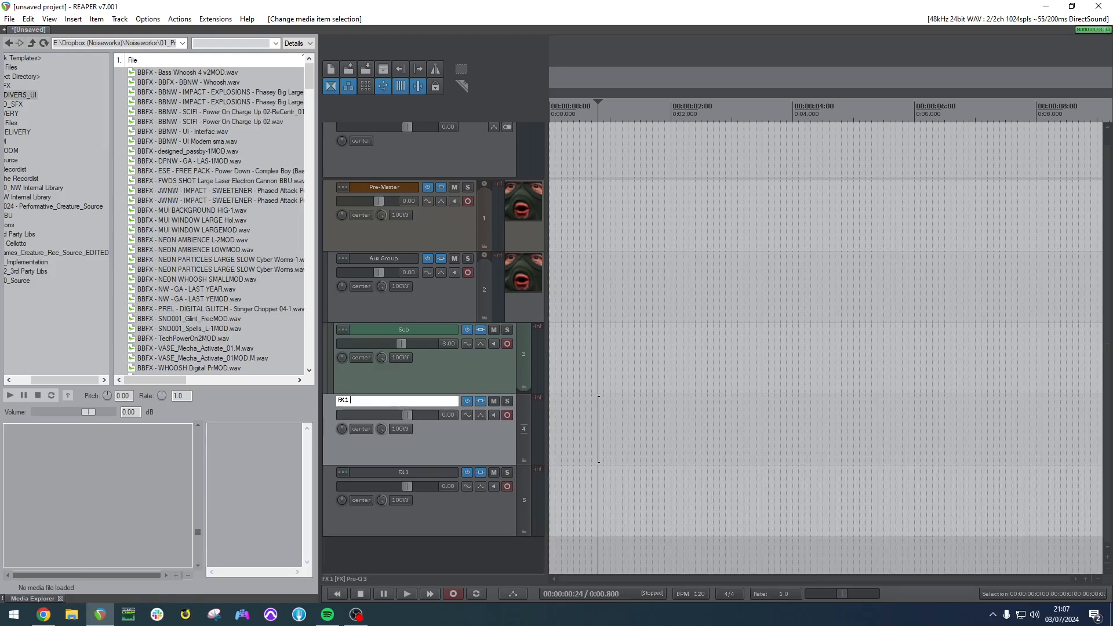
key(Return)
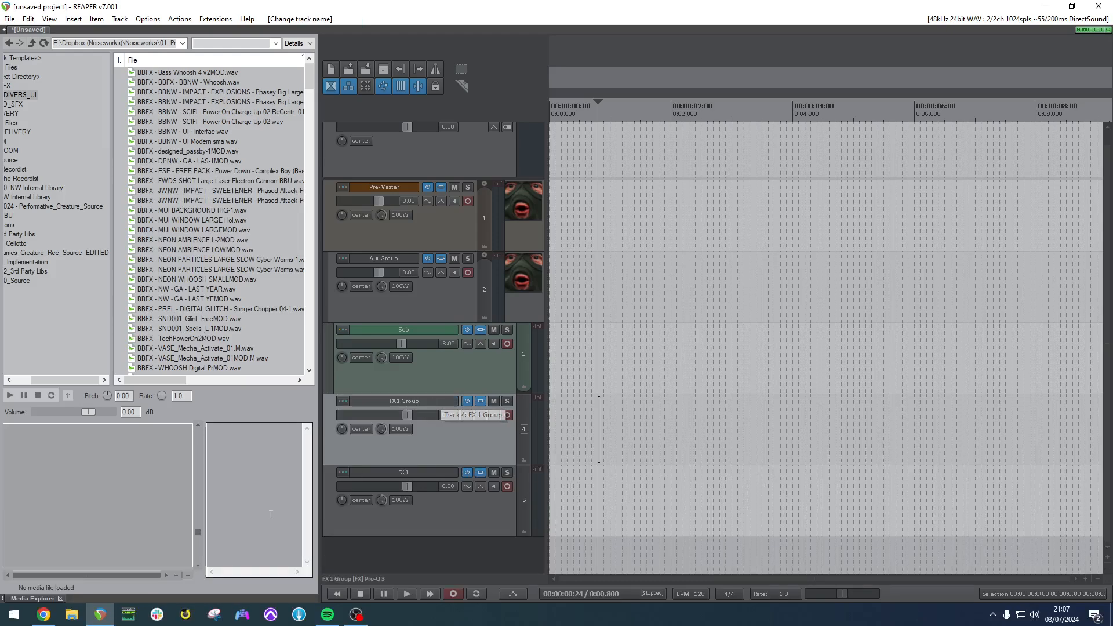
Nest the duplicated FX 1 track inside FX 1 Group and review the Sub track's routing.
drag(332, 490, 352, 462)
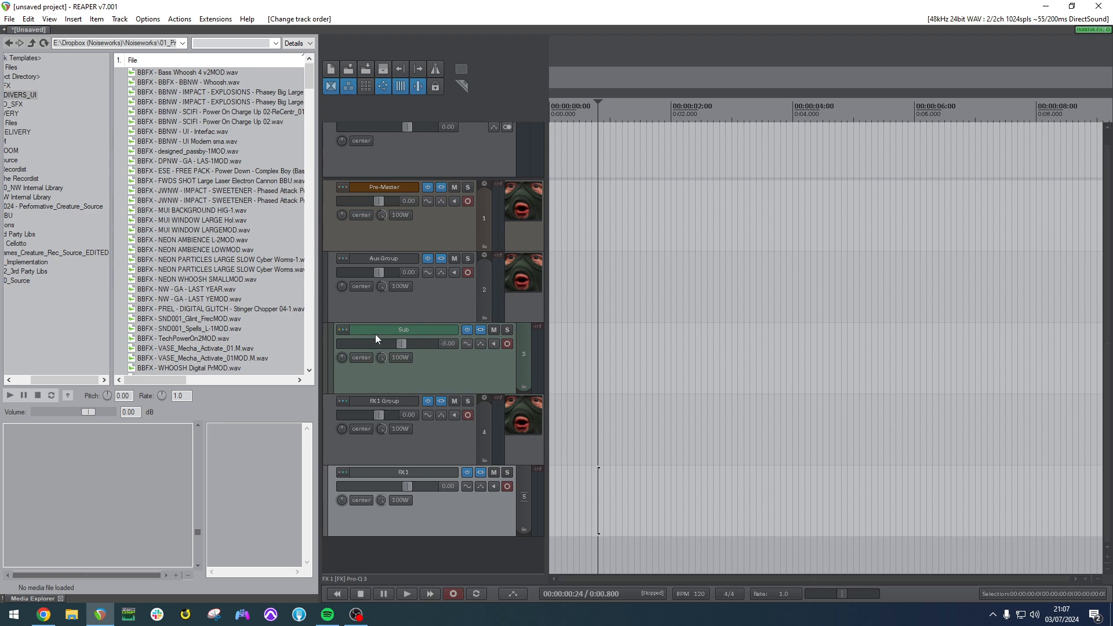
click(346, 328)
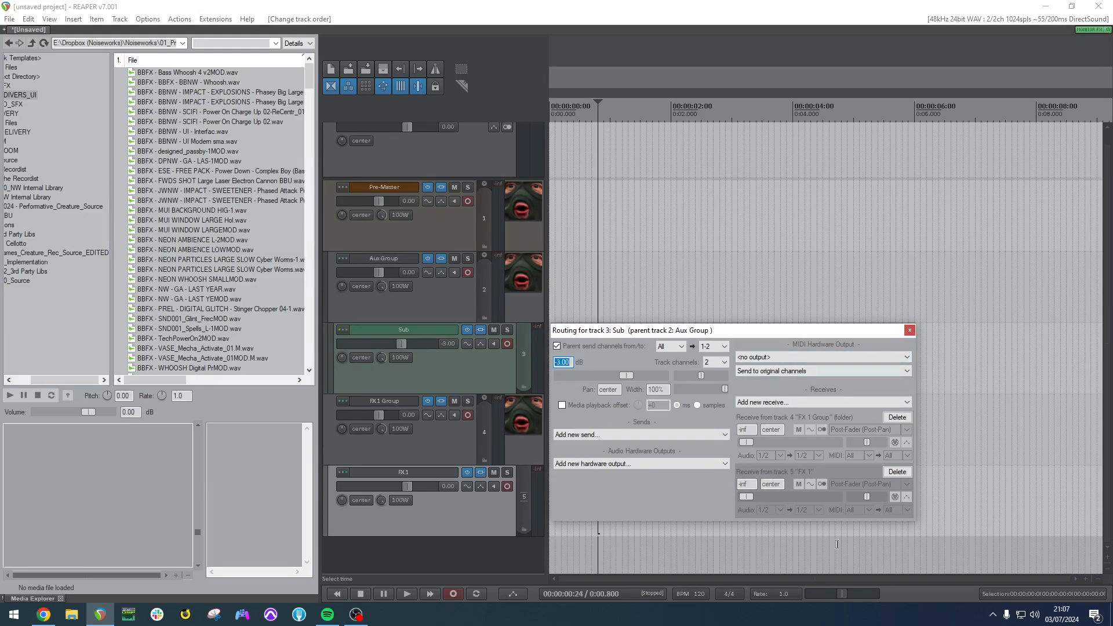
click(909, 330)
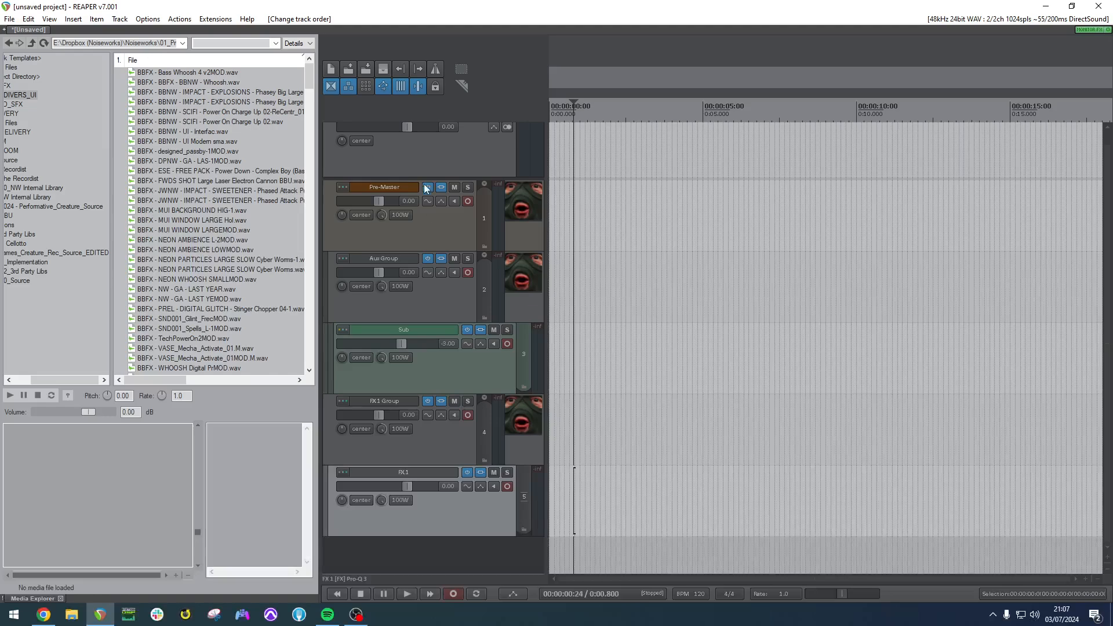
Give Aux Group and its Sub track a matching dark purple track color.
click(425, 292)
shift+click(459, 371)
key(shift+c)
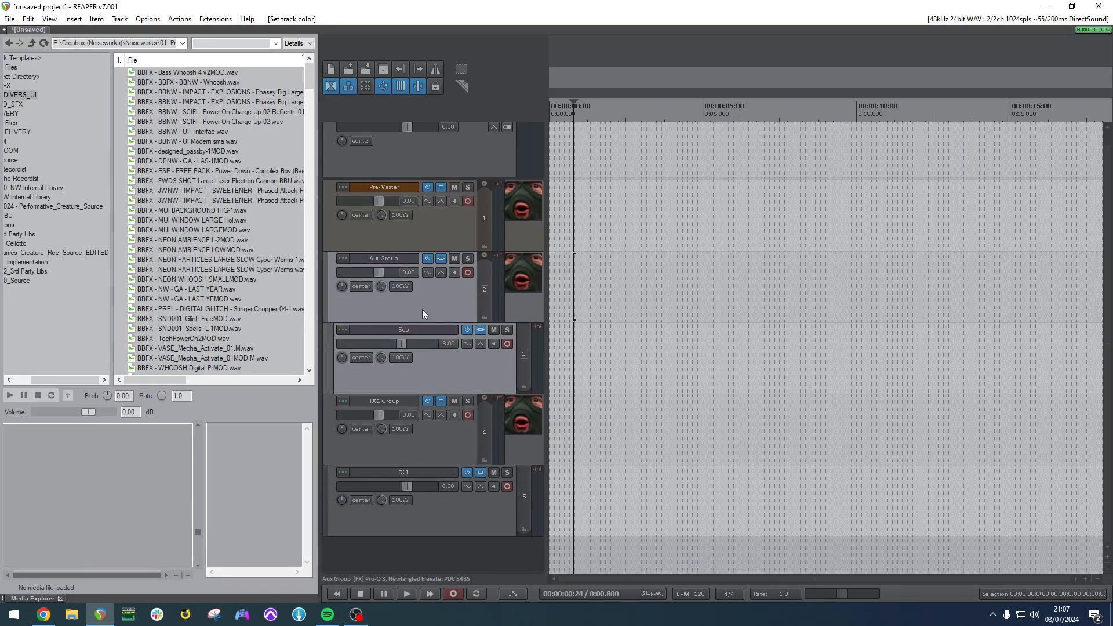
Move the FX 1 Group folder inside Pre-Master, ordered below Aux Group and Sub.
click(412, 244)
drag(330, 444, 364, 258)
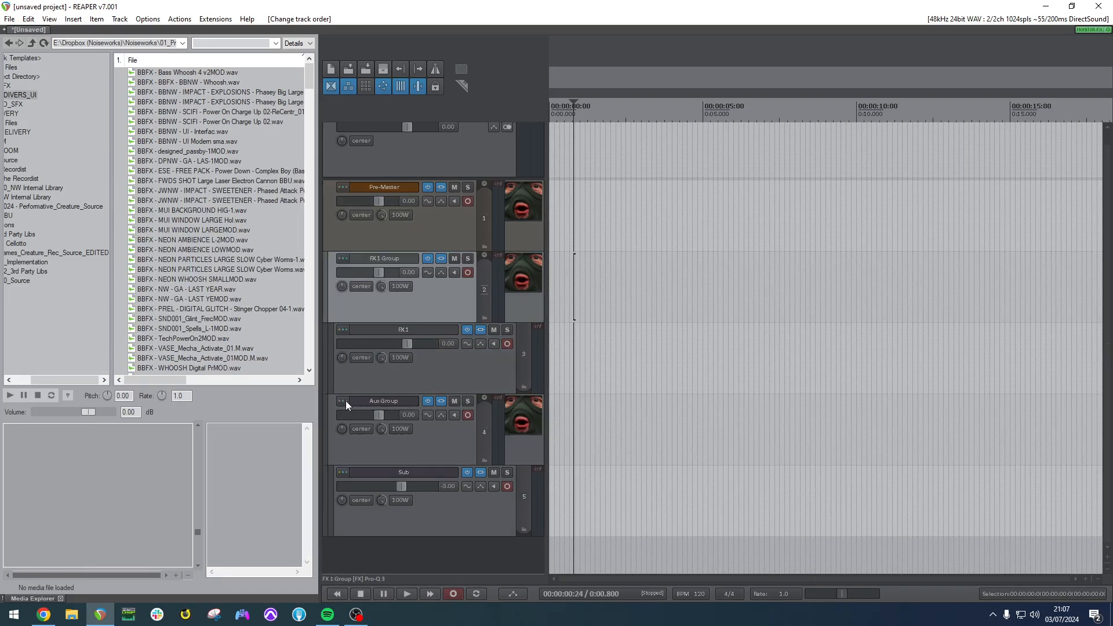
drag(332, 413, 351, 247)
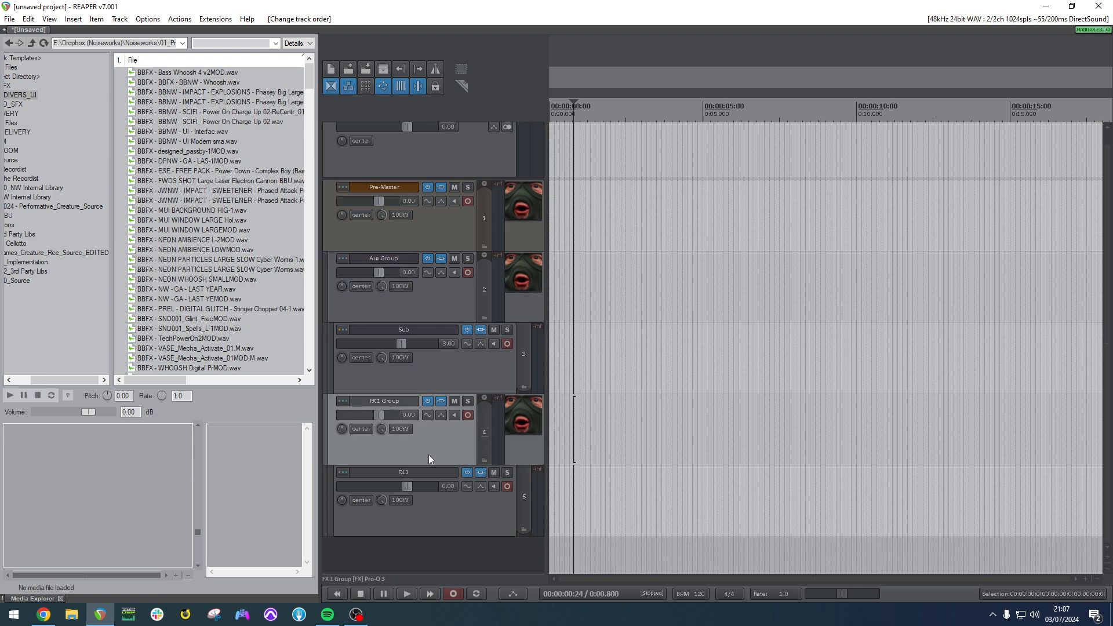
Duplicate the FX 1 track until FX 1 Group contains ten FX 1 tracks.
click(451, 516)
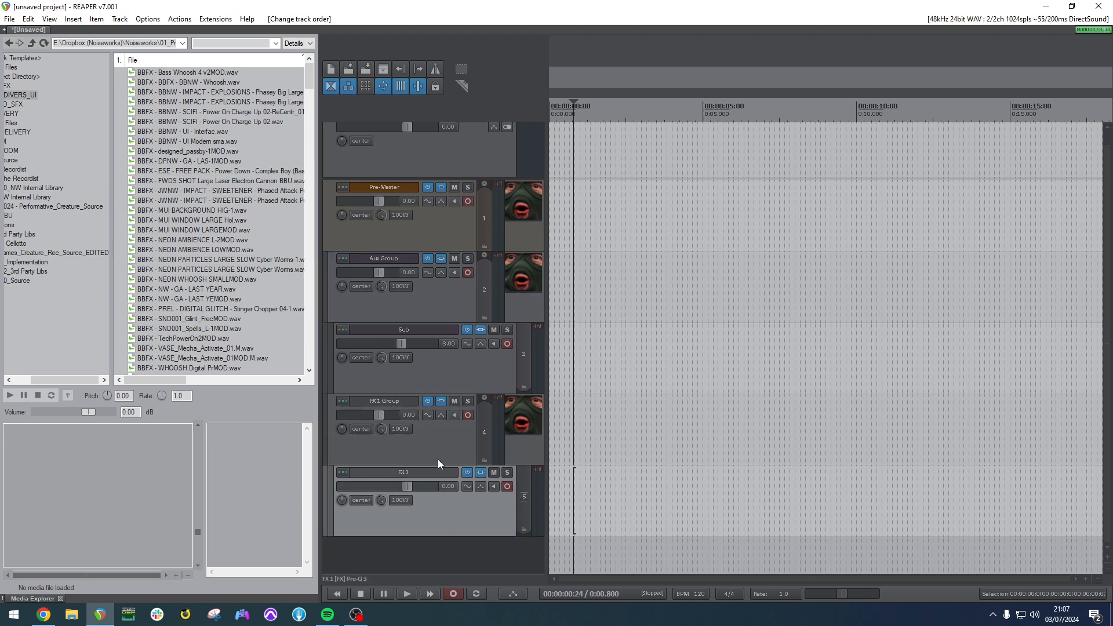
key(ctrl+d)
key(ctrl+d)
scroll(436, 425, down, 15)
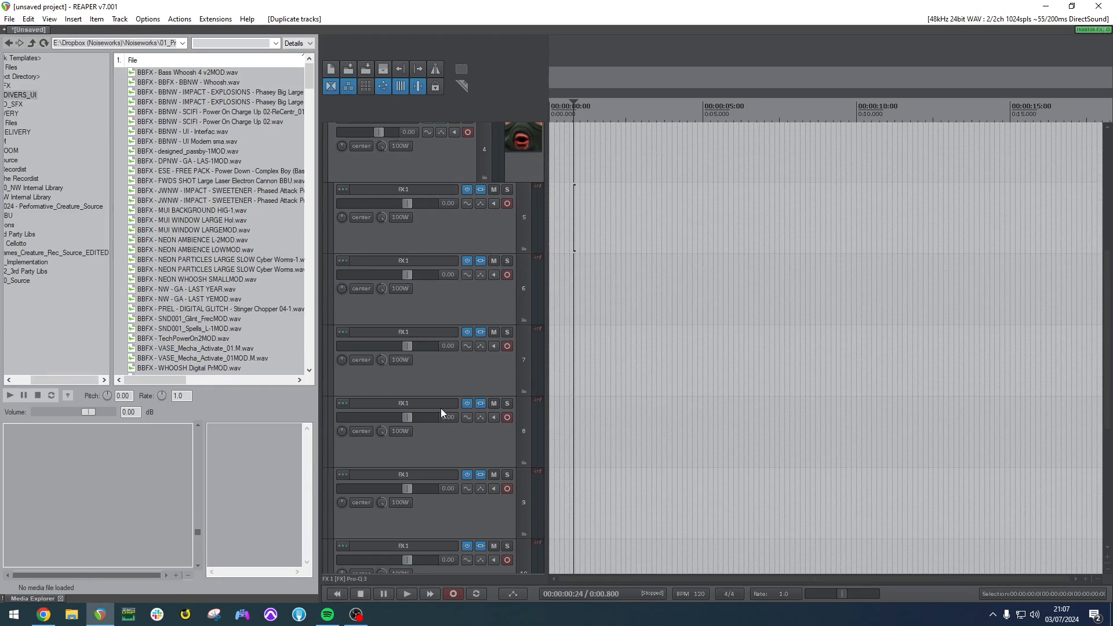
scroll(457, 383, down, 6)
key(ctrl+d)
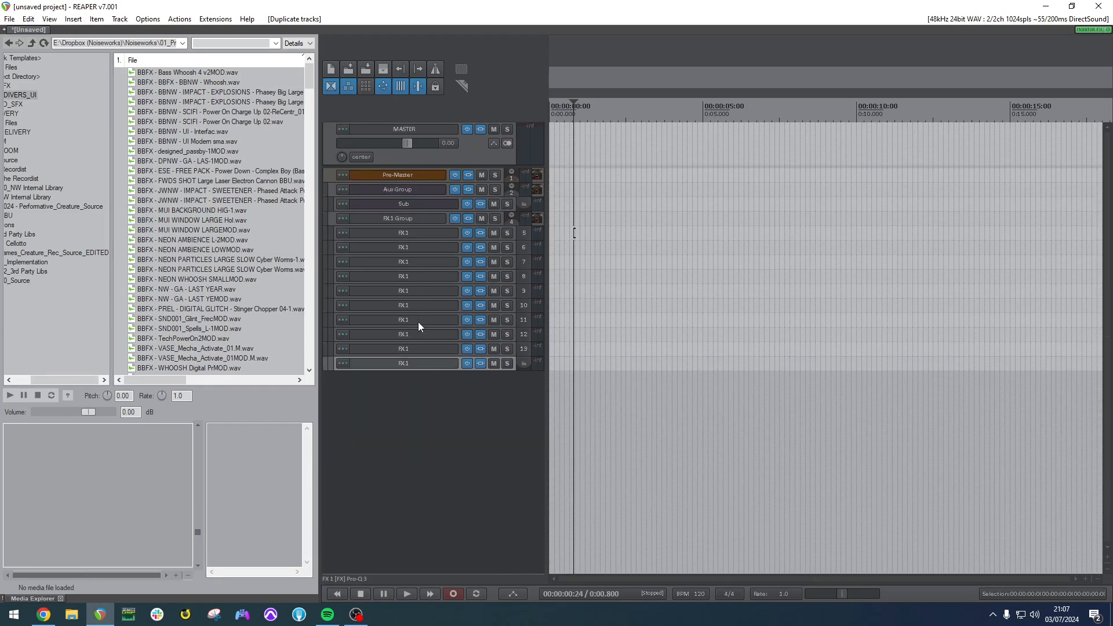
scroll(426, 333, up, 3)
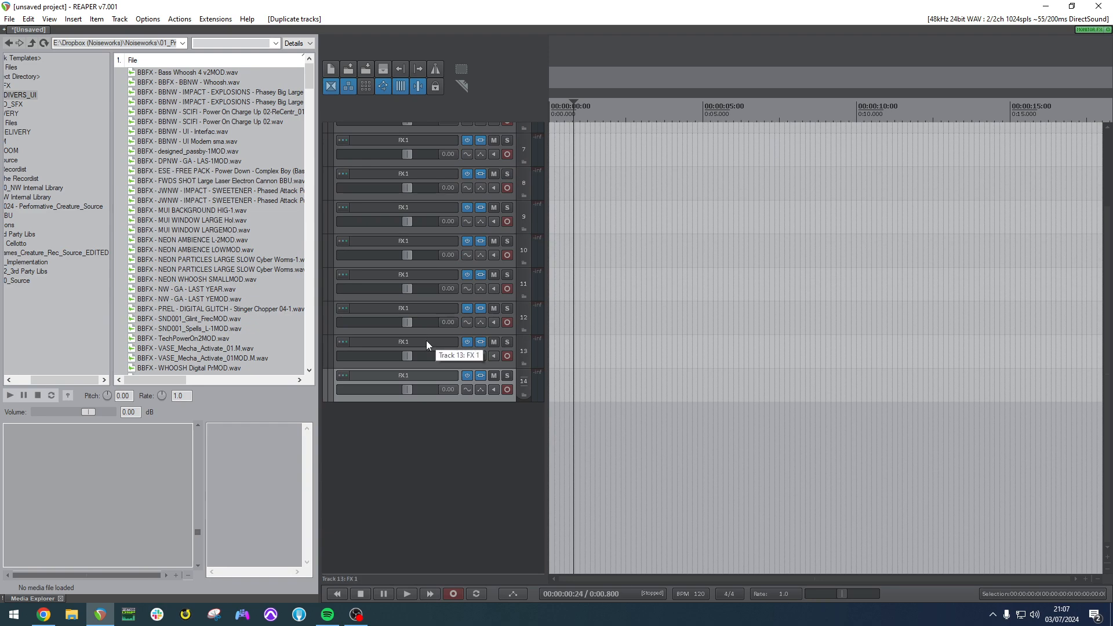
scroll(429, 340, up, 3)
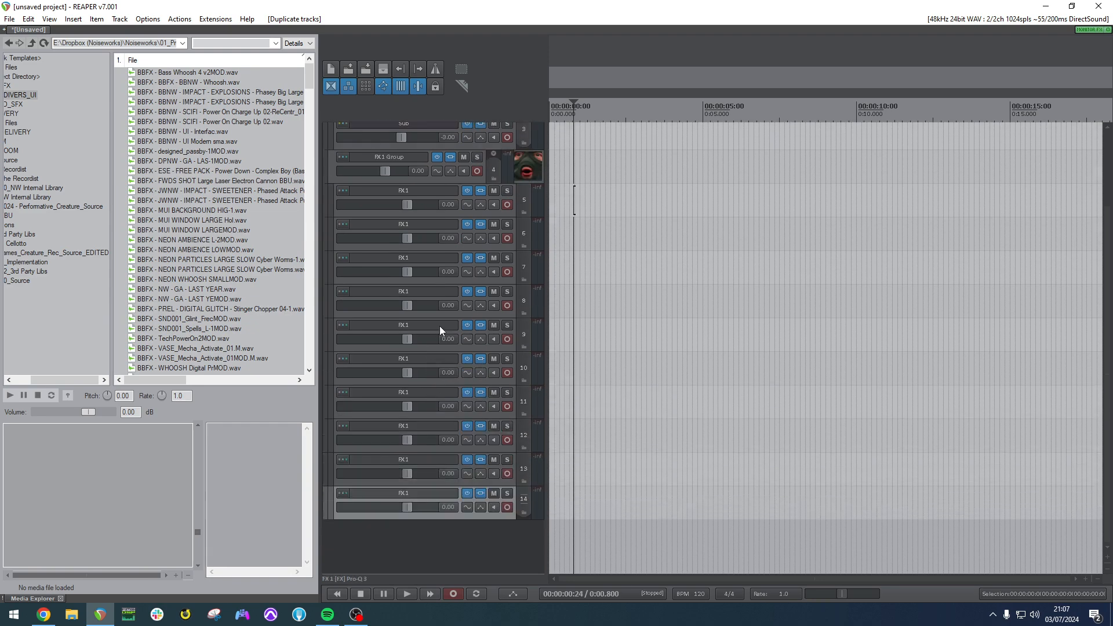
Color FX 1 Group and all of its FX 1 tracks the same blue.
click(331, 186)
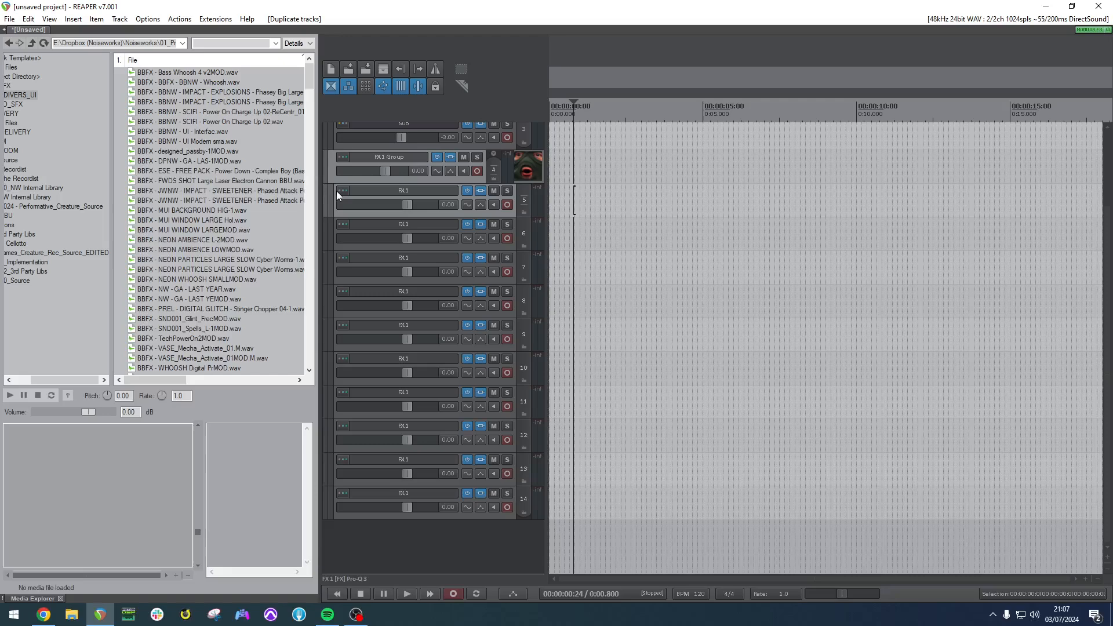
shift+click(329, 508)
key(shift+c)
scroll(418, 324, up, 1)
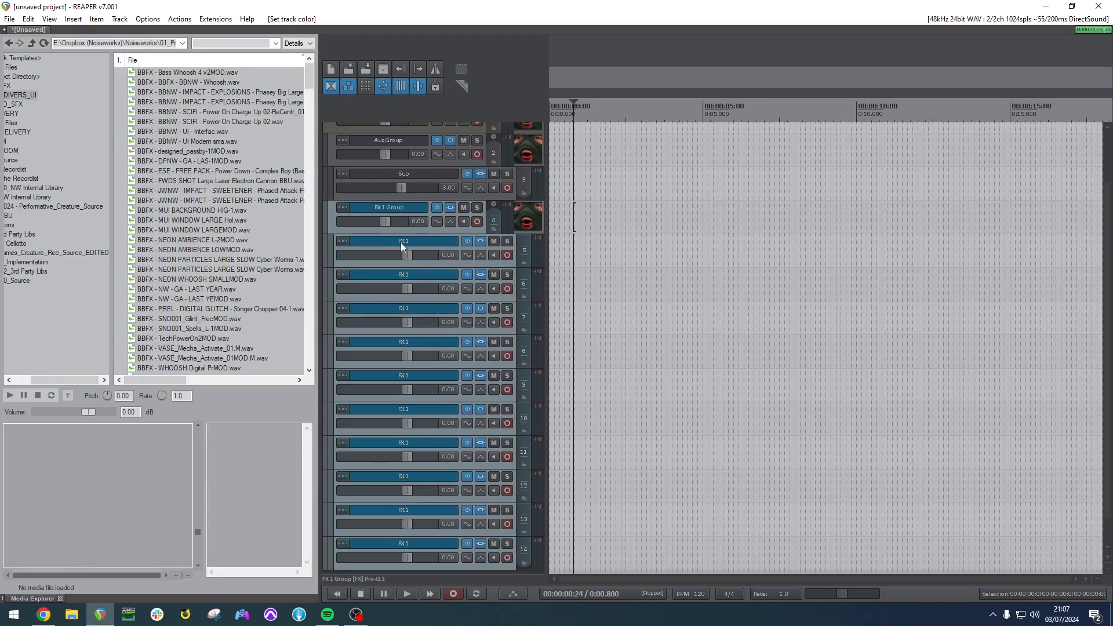
Add Newfangled Elevate after Pro-Q 3 on the FX 1 Group track.
click(447, 209)
double_click(71, 127)
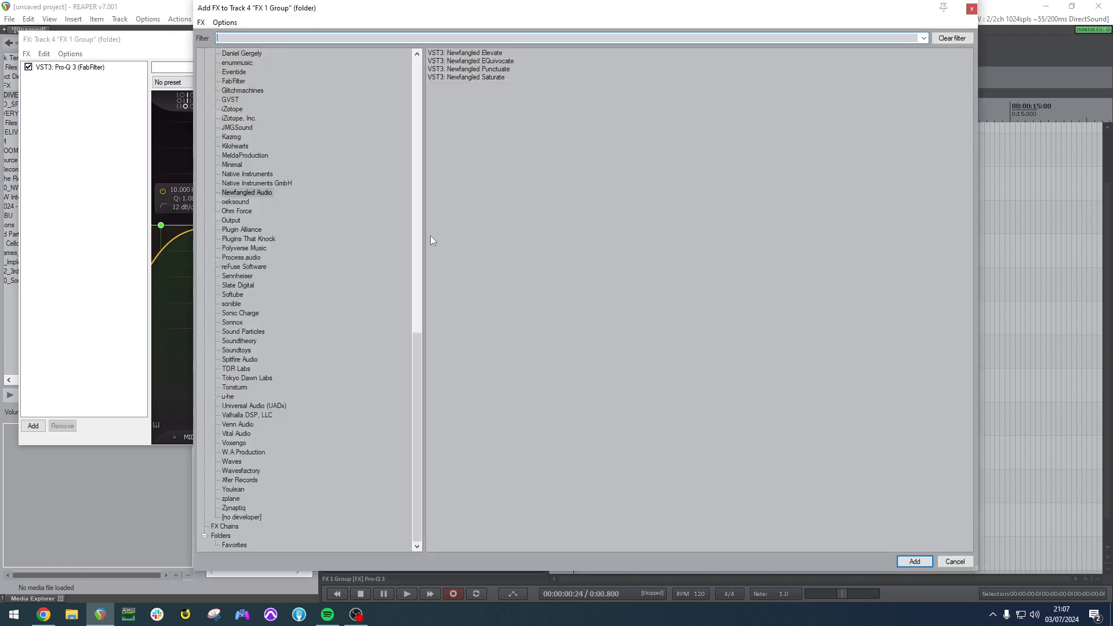
double_click(488, 53)
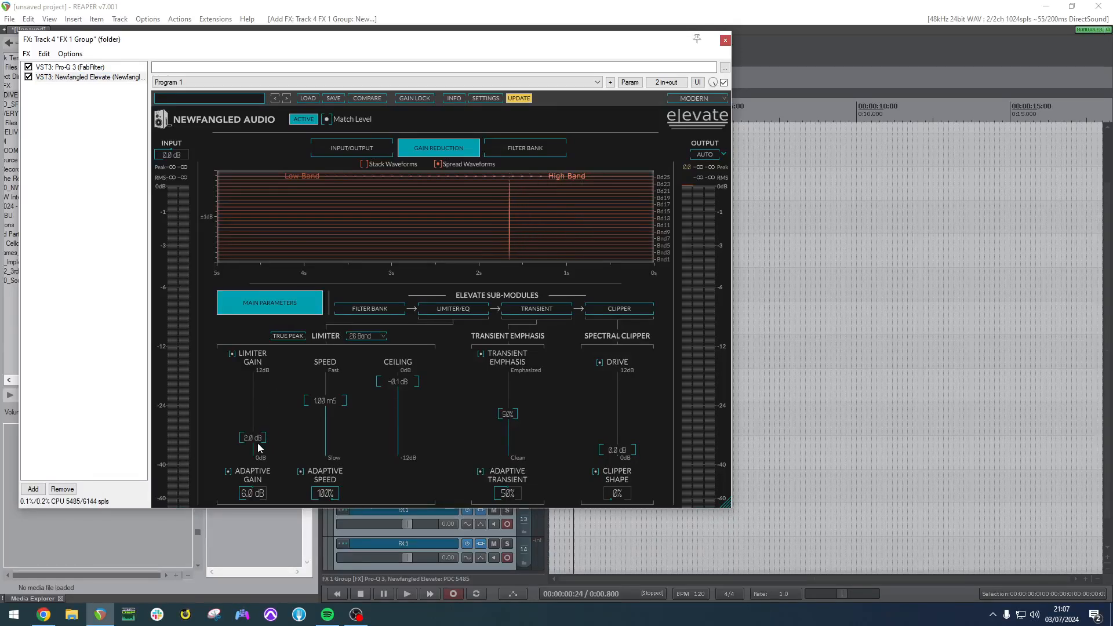
Set FX 1 Group's Elevate limiter gain and input gain to 0 dB, and close the effects window.
drag(174, 155, 184, 167)
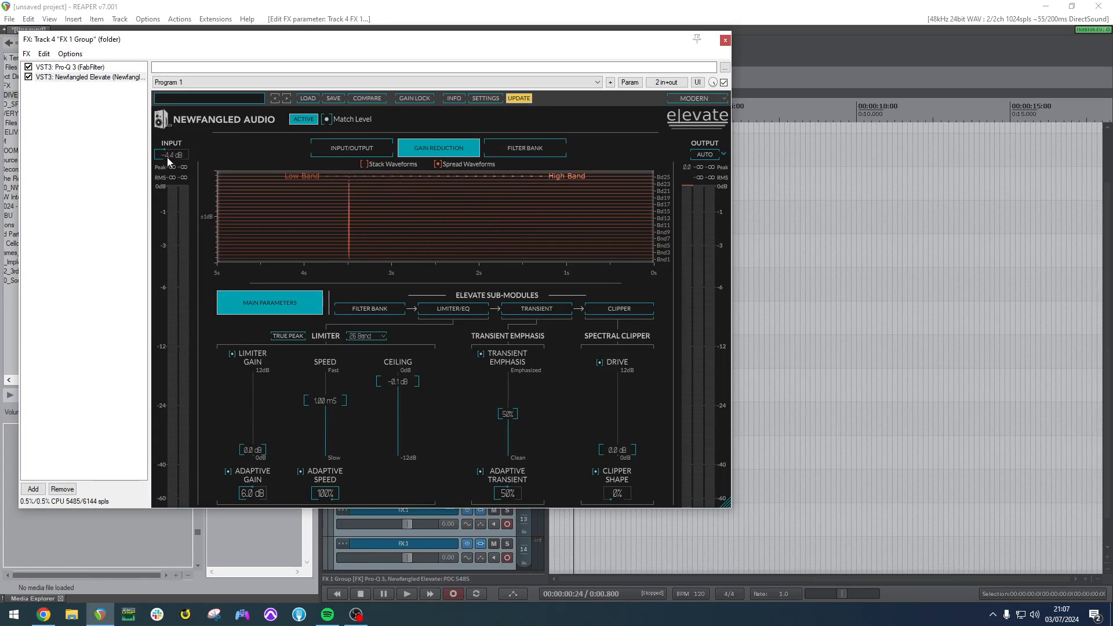
double_click(169, 157)
double_click(184, 157)
text(0)
key(Return)
click(724, 40)
Lower the volume of all ten FX 1 tracks together to -10 dB.
click(440, 317)
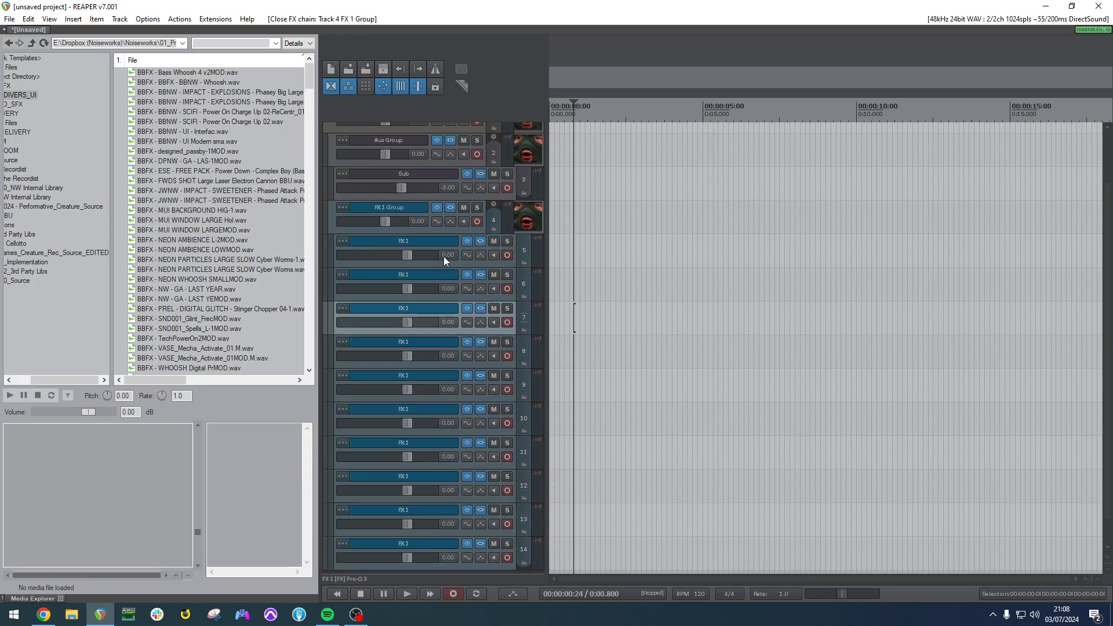
click(447, 265)
scroll(447, 336, down, 1)
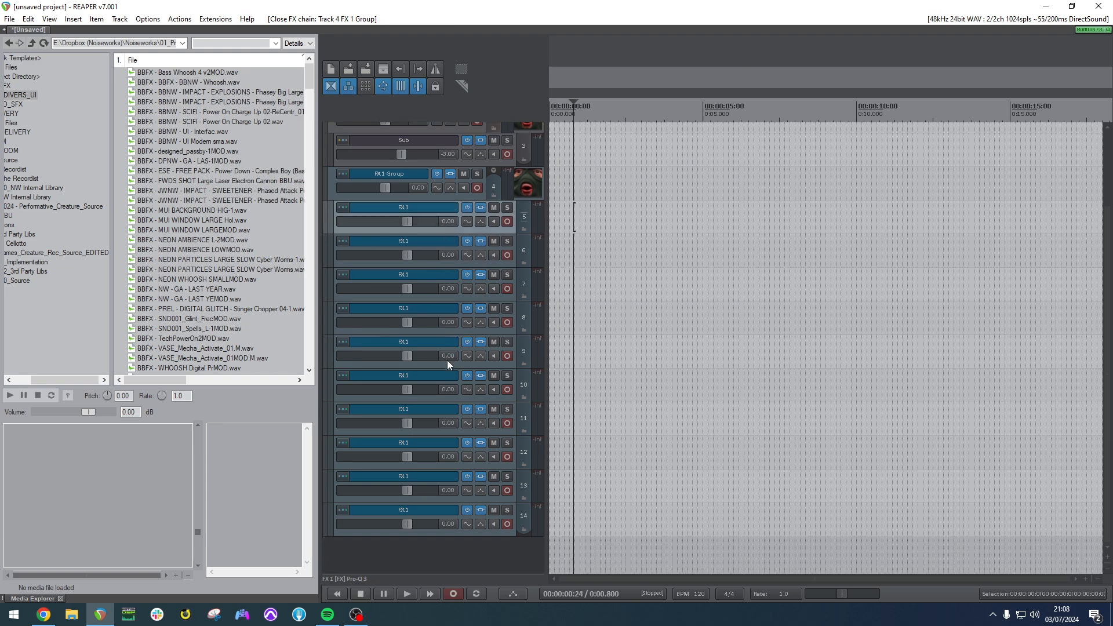
shift+click(471, 533)
drag(407, 523, 389, 522)
scroll(401, 293, up, 2)
scroll(401, 294, up, 2)
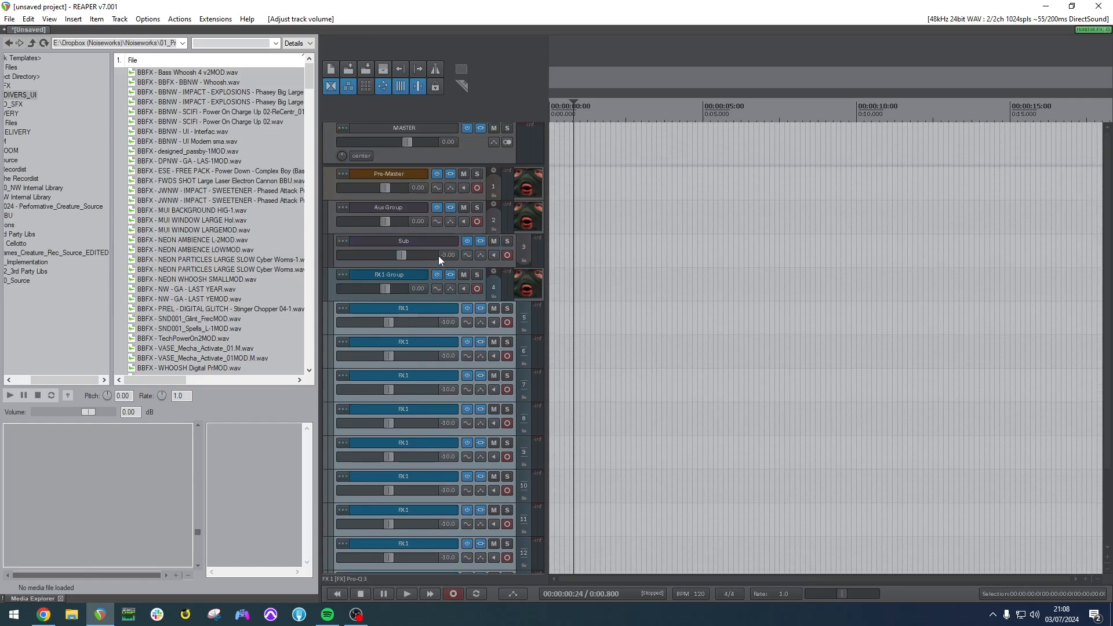
Reset the limiter gain of Elevate on the master track to 0 dB and close its effects window.
click(481, 140)
key(f)
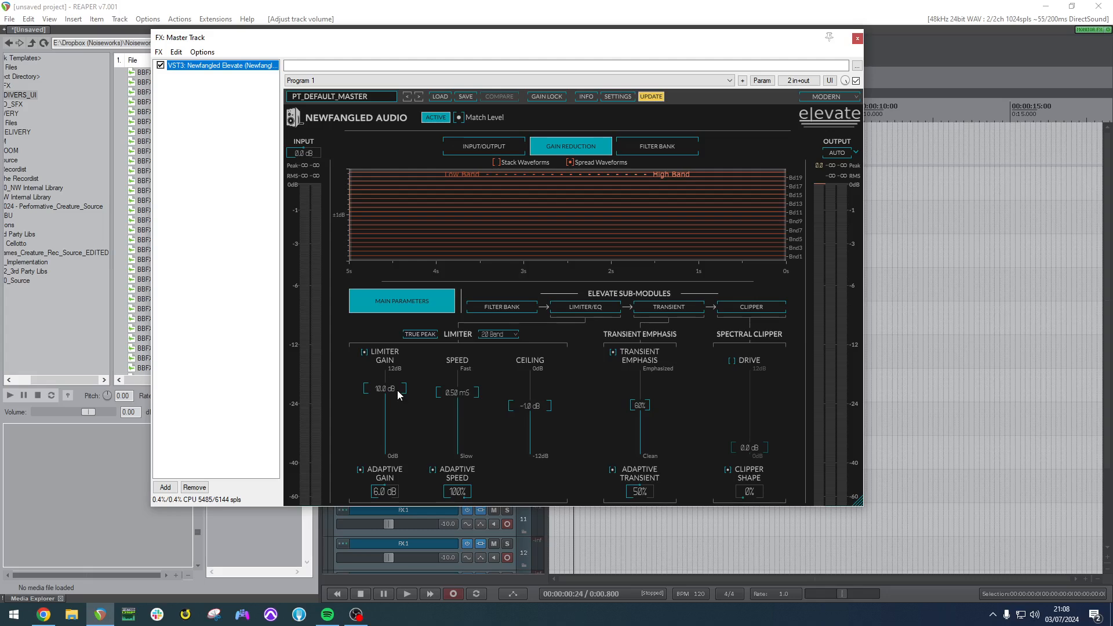
double_click(398, 395)
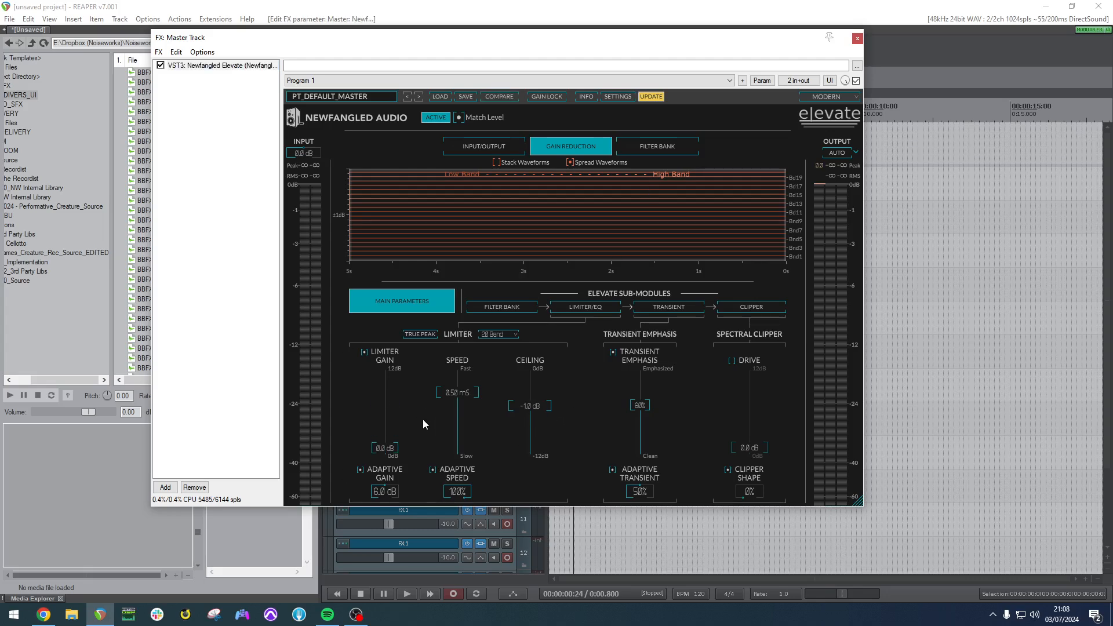
click(857, 38)
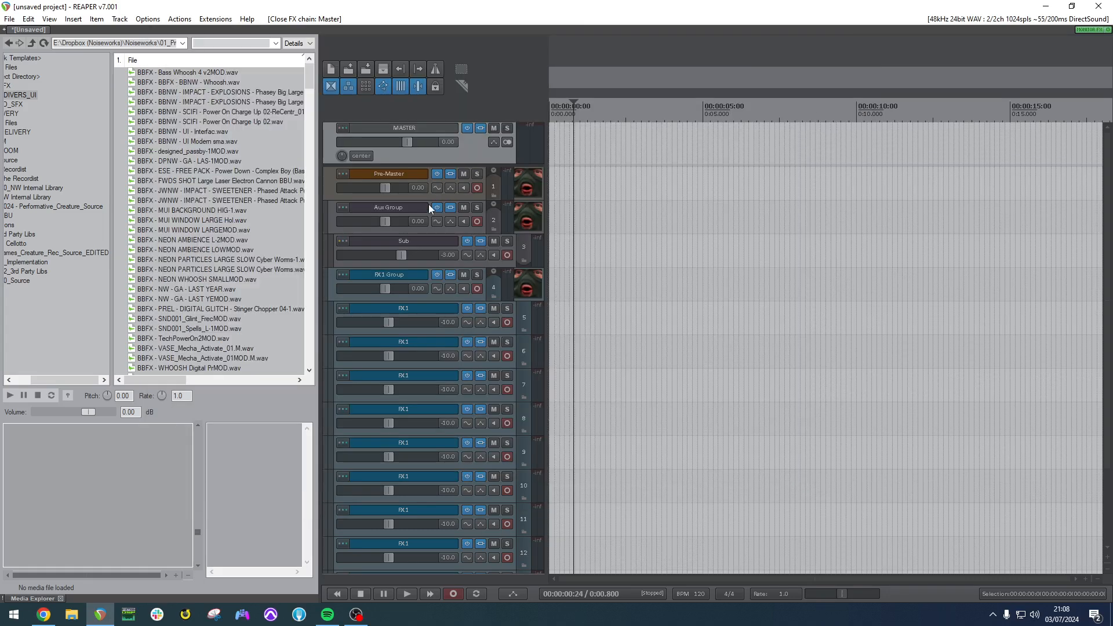
Review the Pre-Master track's effects chain and close it.
click(450, 176)
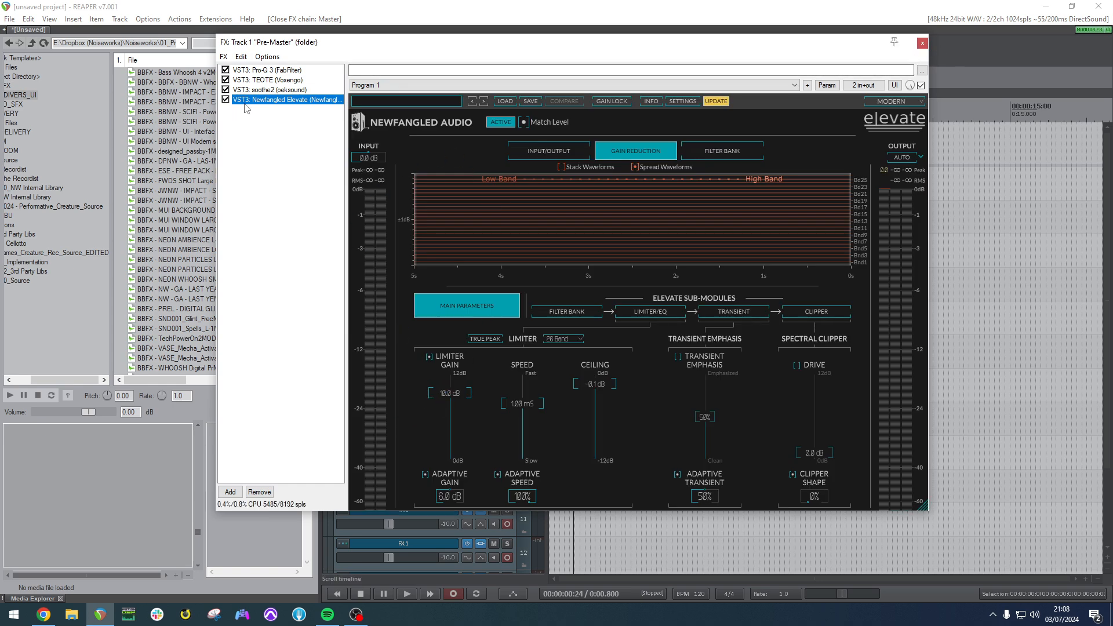
click(922, 44)
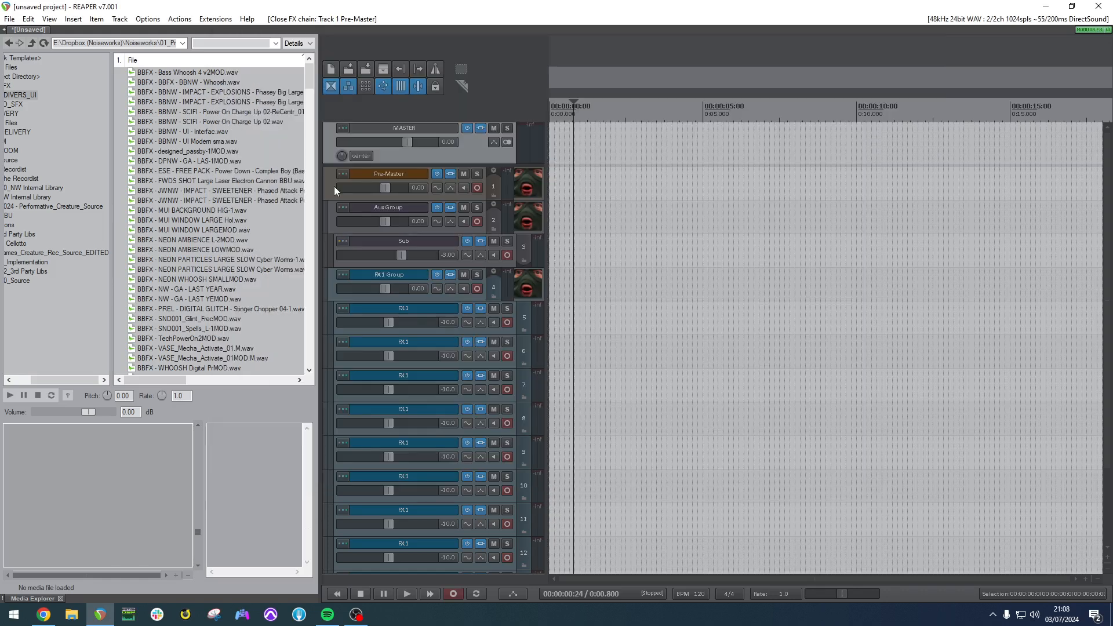
drag(44, 380, 22, 380)
scroll(356, 293, down, 3)
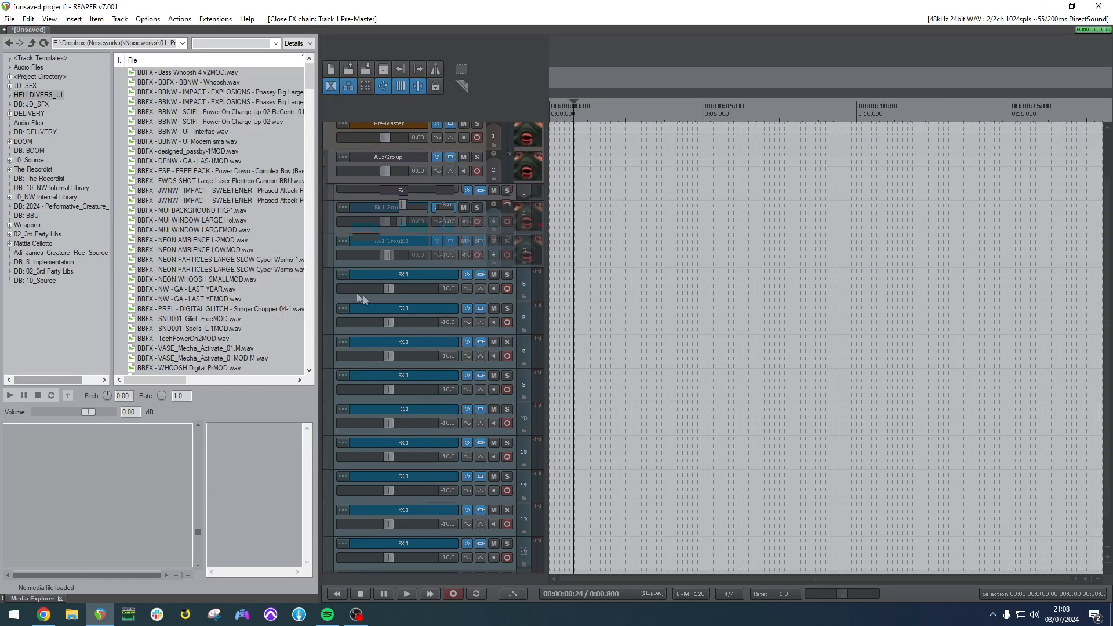
scroll(339, 265, down, 3)
Duplicate the FX 1 Group folder with its tracks and rename the copied folder FX 2 Group.
click(337, 237)
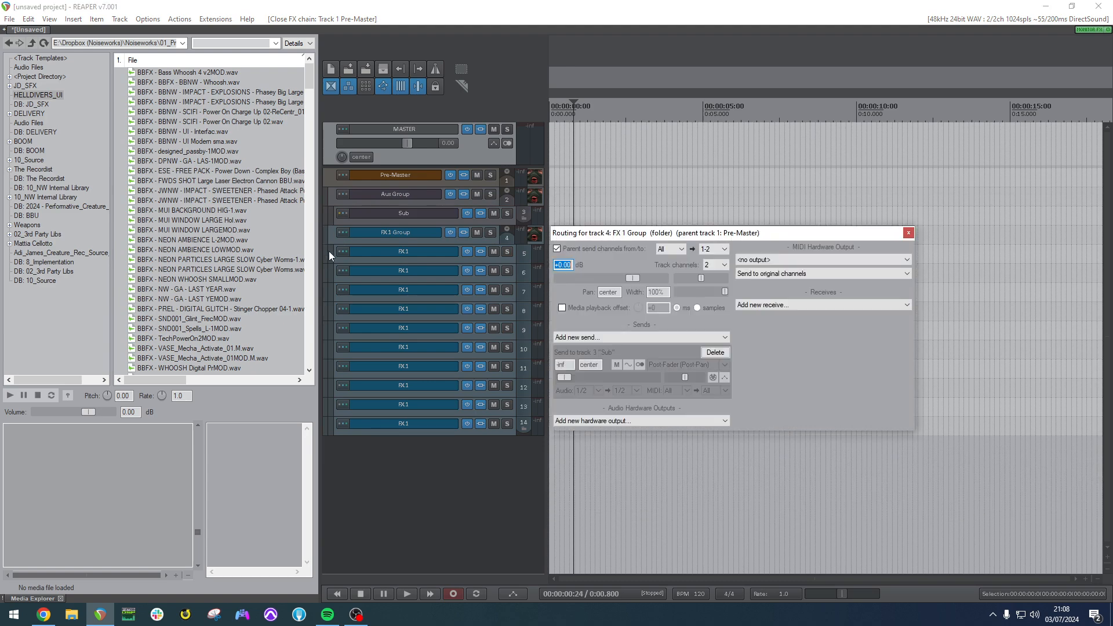
click(331, 239)
key(ctrl+d)
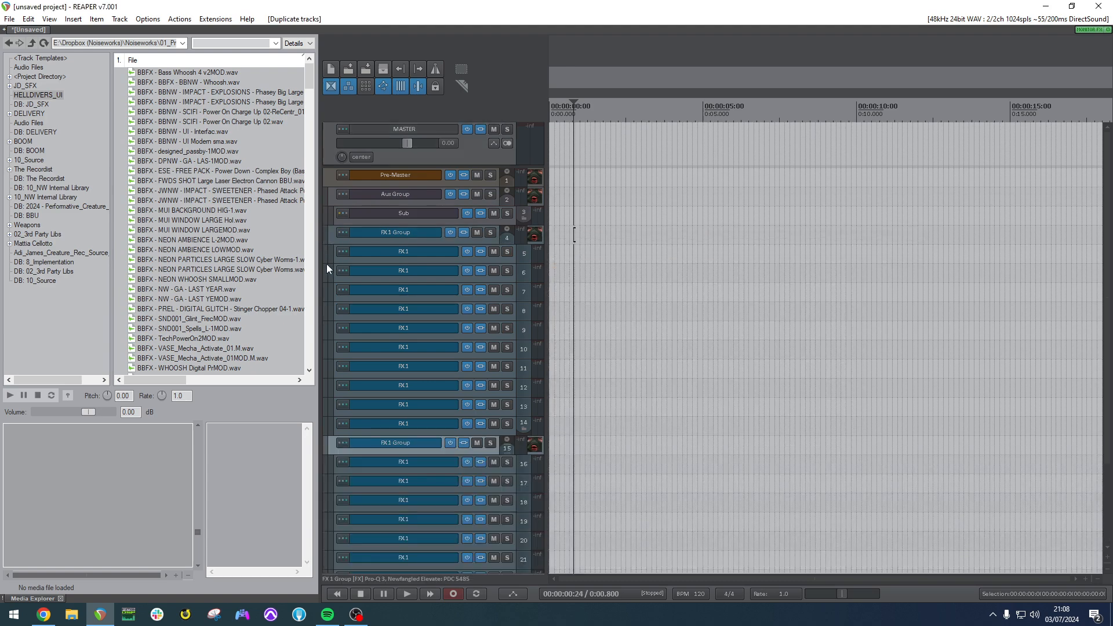
double_click(411, 446)
click(352, 443)
key(BackSpace)
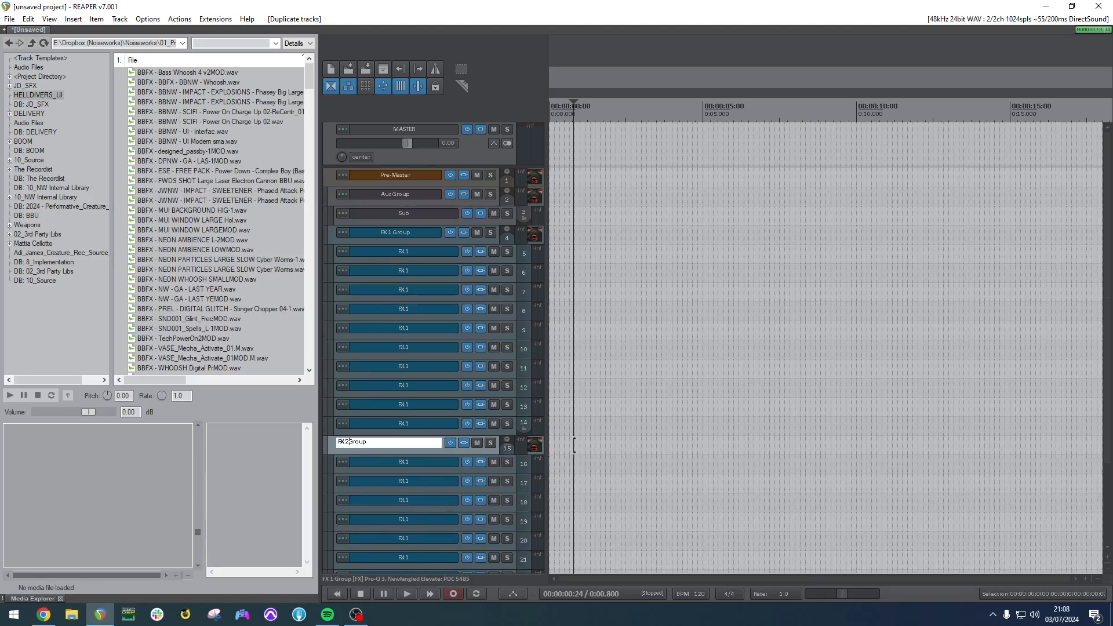
text(2)
key(Return)
Color FX 2 Group and all the tracks inside it the same green.
scroll(345, 454, down, 1)
scroll(345, 453, down, 3)
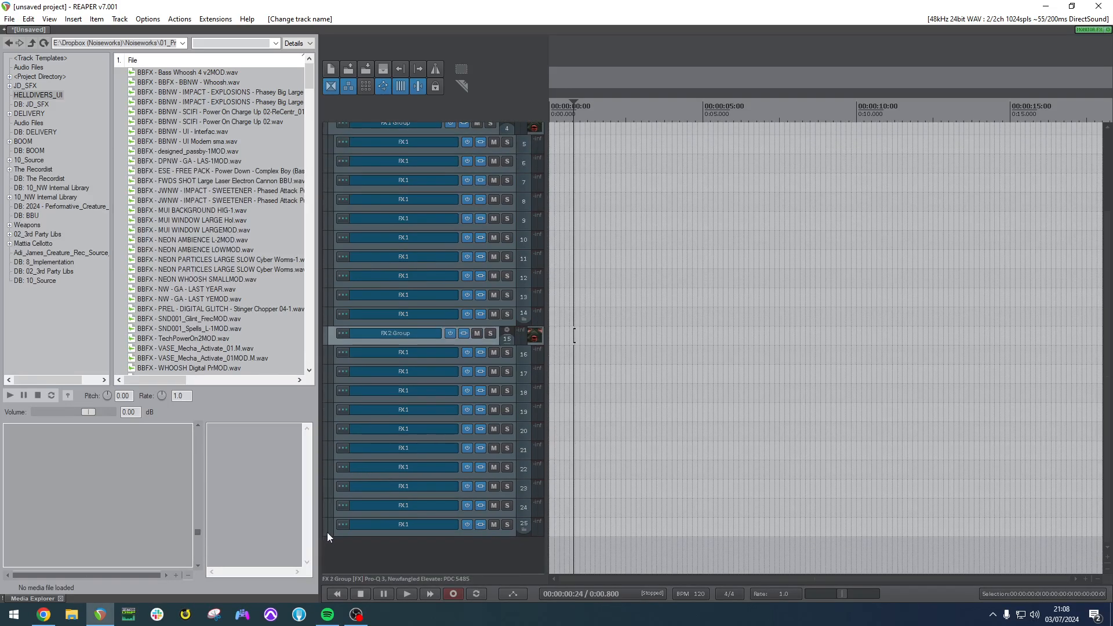
shift+click(327, 530)
key(shift+c)
scroll(436, 308, up, 2)
scroll(435, 307, up, 2)
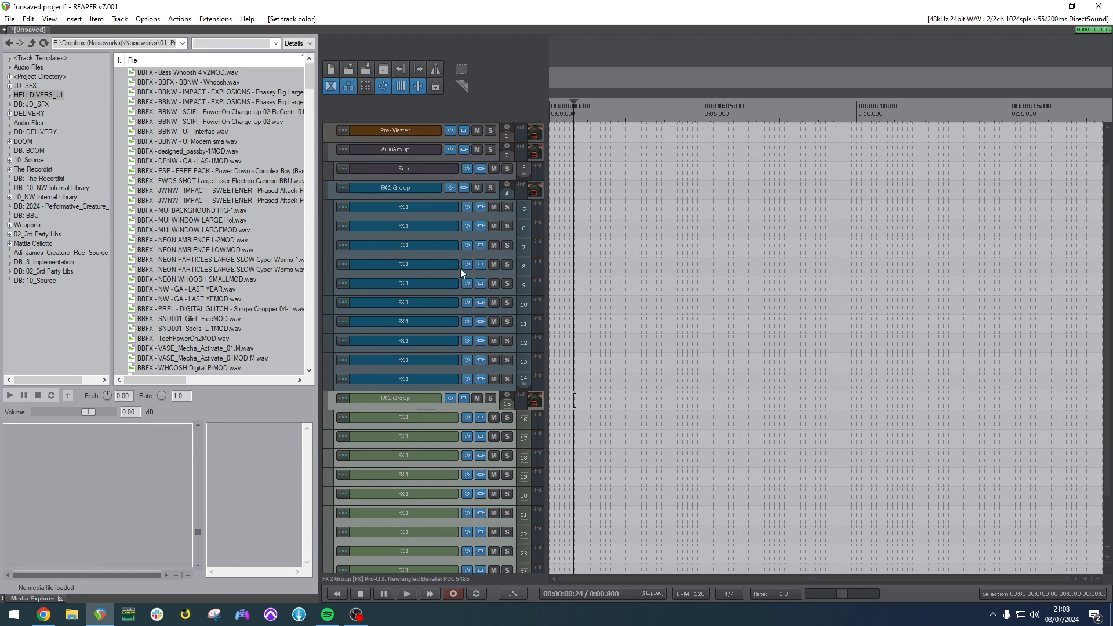
Browse to the JD_Explosives_Edit folder inside JD_SFX and audition explosion recordings.
click(25, 86)
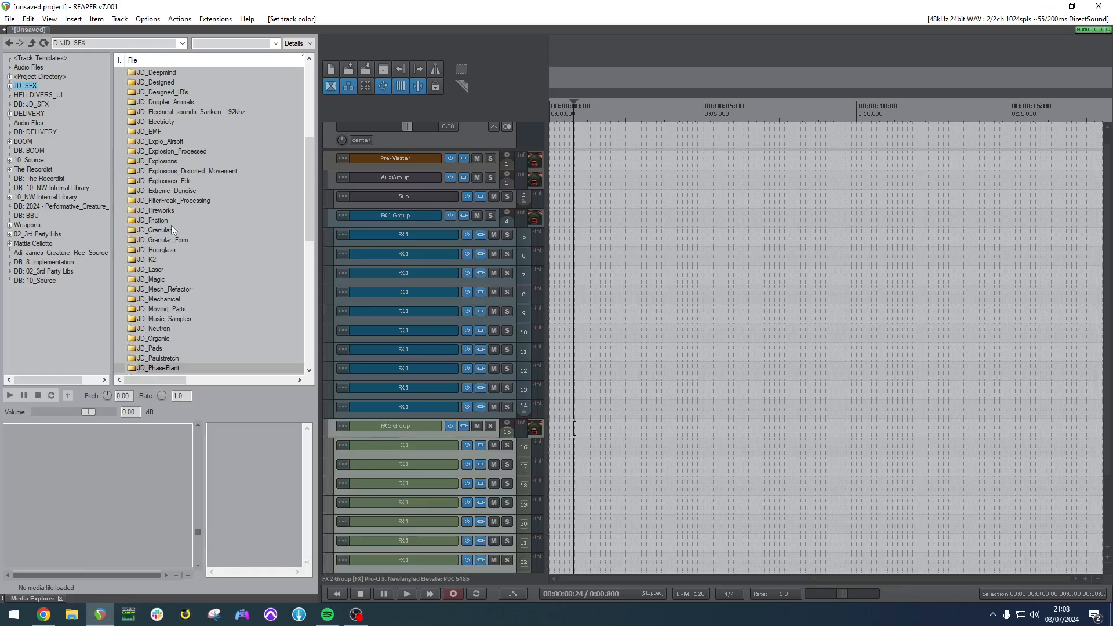
click(174, 163)
click(178, 181)
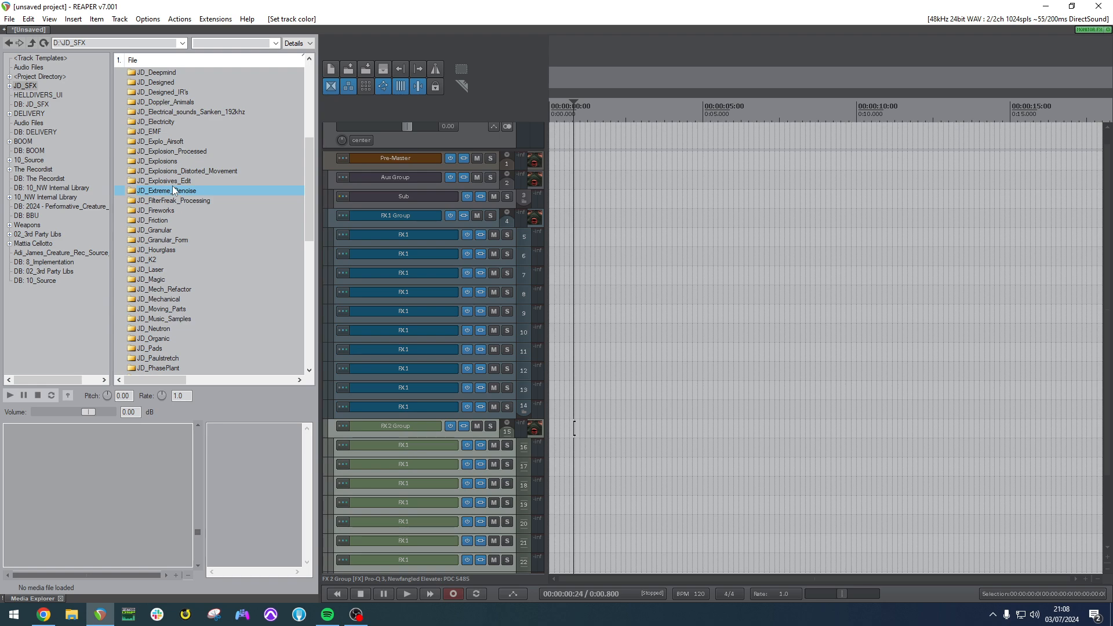
double_click(175, 180)
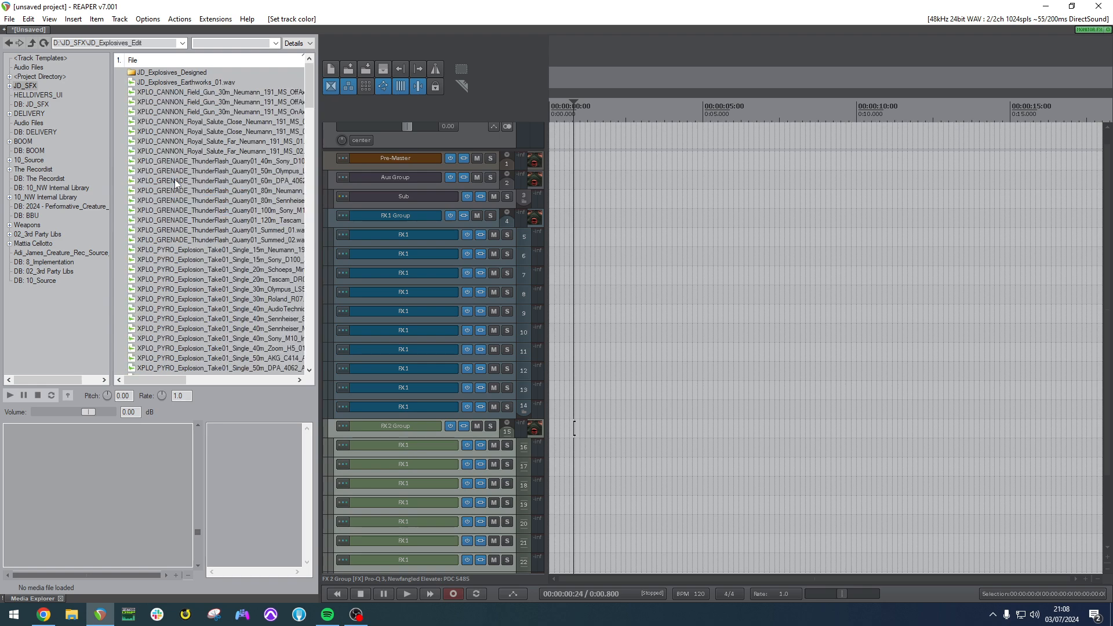
click(186, 210)
click(159, 327)
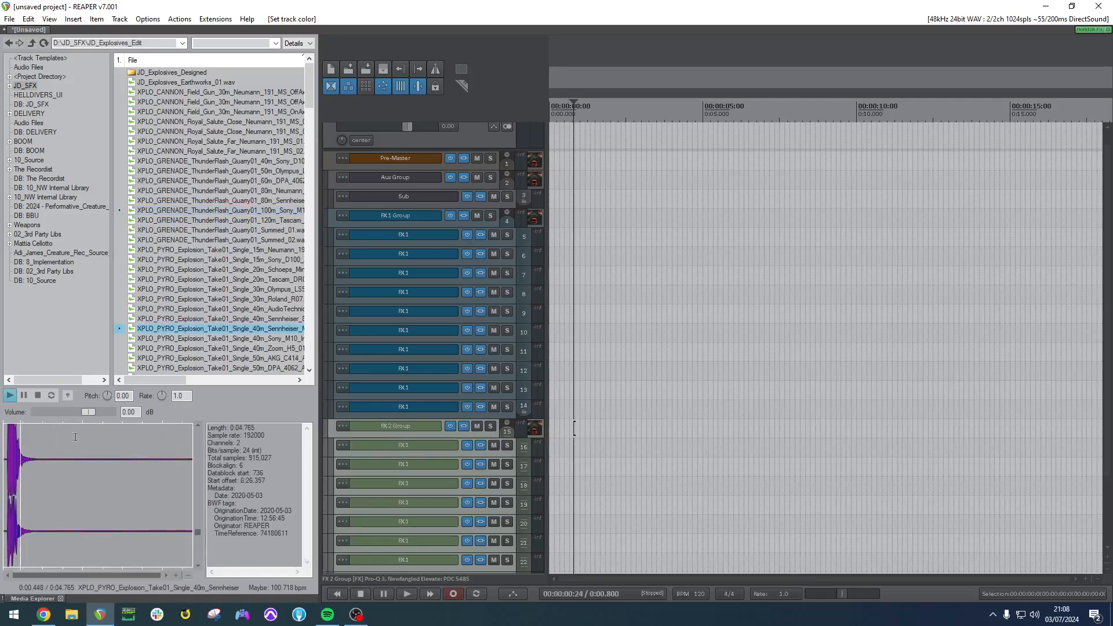
Insert XPLO_GRENADE_ThunderFlash_Quarry01_Summed_01.wav on the third FX 1 track (track 7) just before the 5-second mark and play it back.
click(174, 229)
drag(173, 230, 670, 275)
click(677, 249)
key(space)
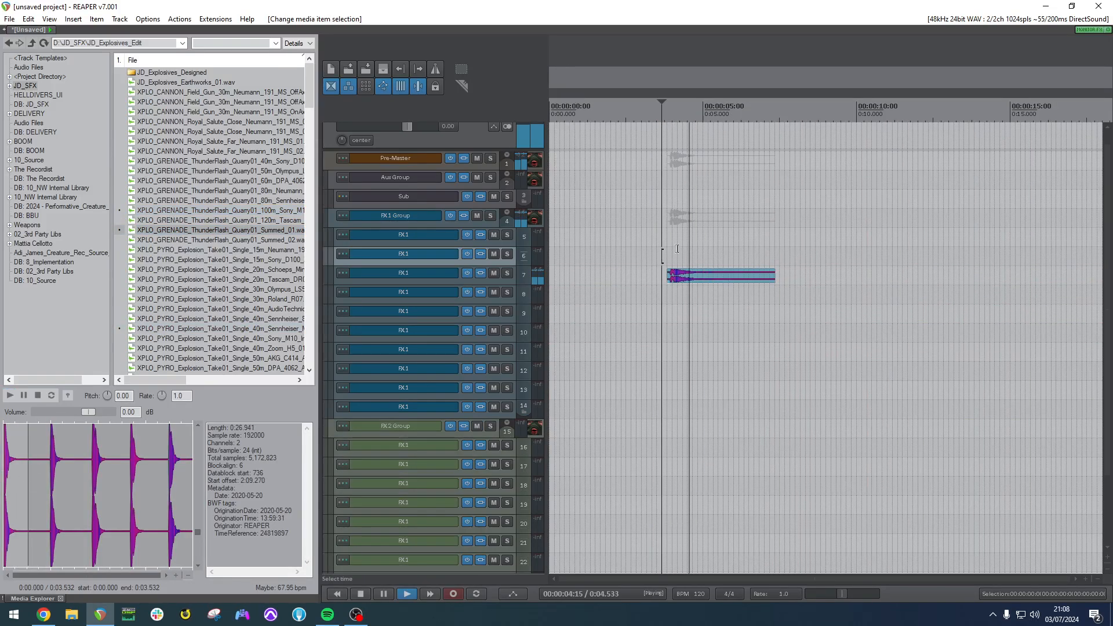
key(space)
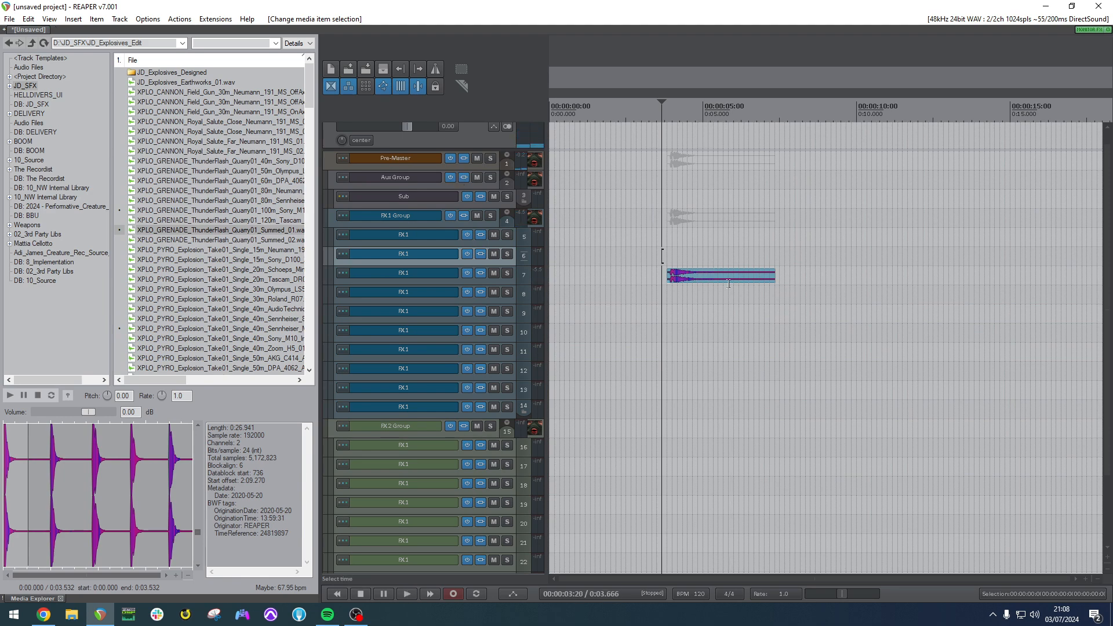
Preview the source grenade file from its start and play the placed item to compare how they sound.
click(662, 239)
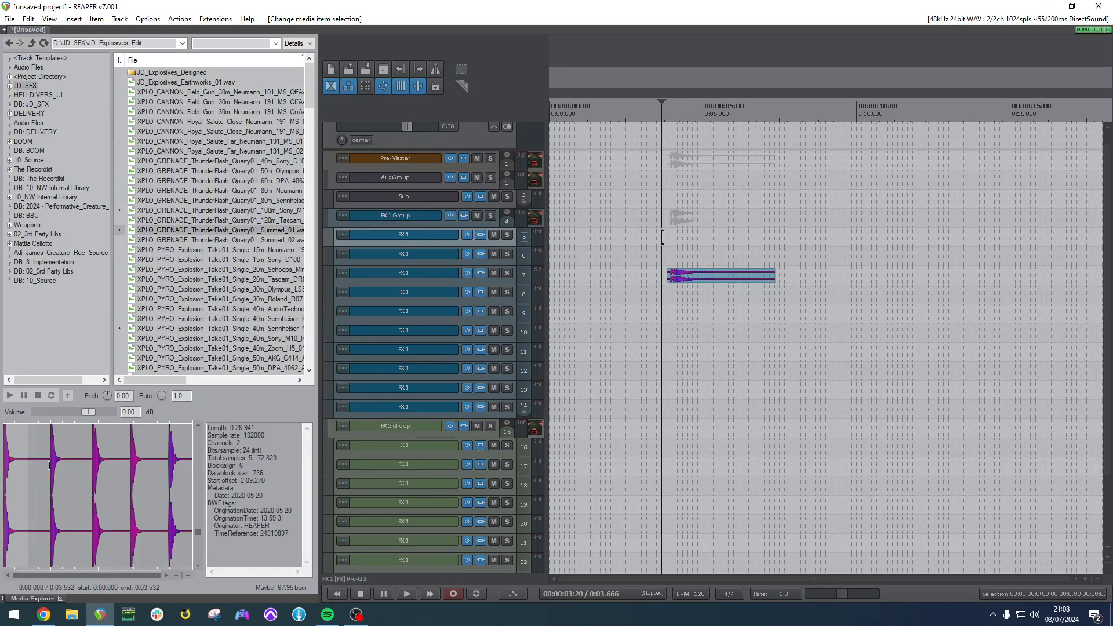
click(3, 469)
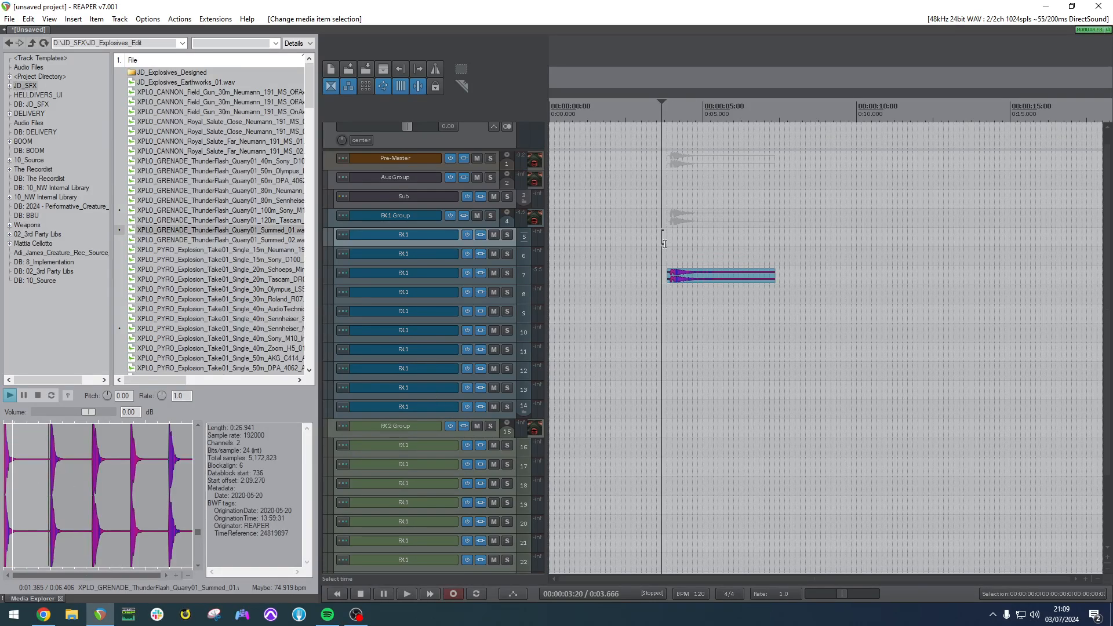
click(667, 241)
key(space)
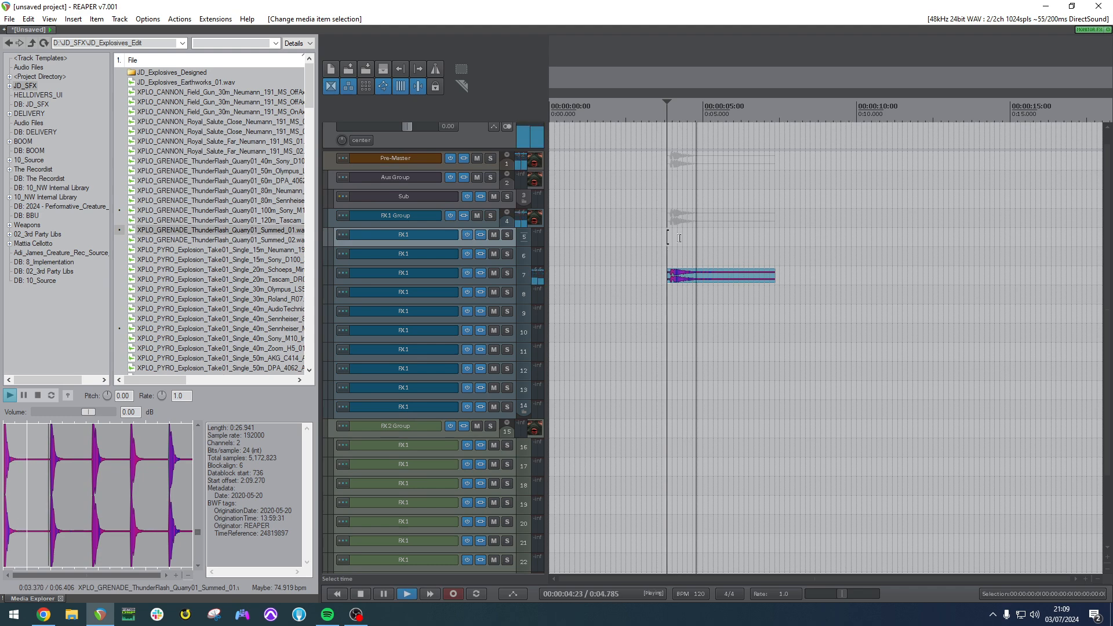
key(space)
Enlarge the track heights and open the effects chain of the FX 1 Group folder.
key(grave)
scroll(429, 281, up, 1)
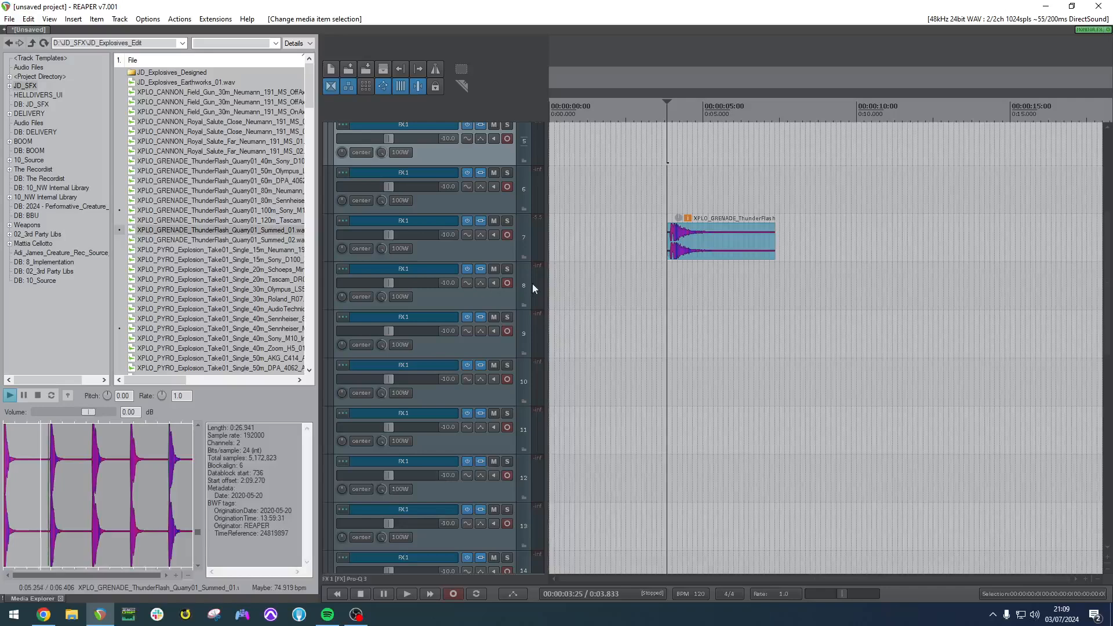
scroll(725, 263, up, 1)
scroll(482, 255, up, 5)
click(449, 220)
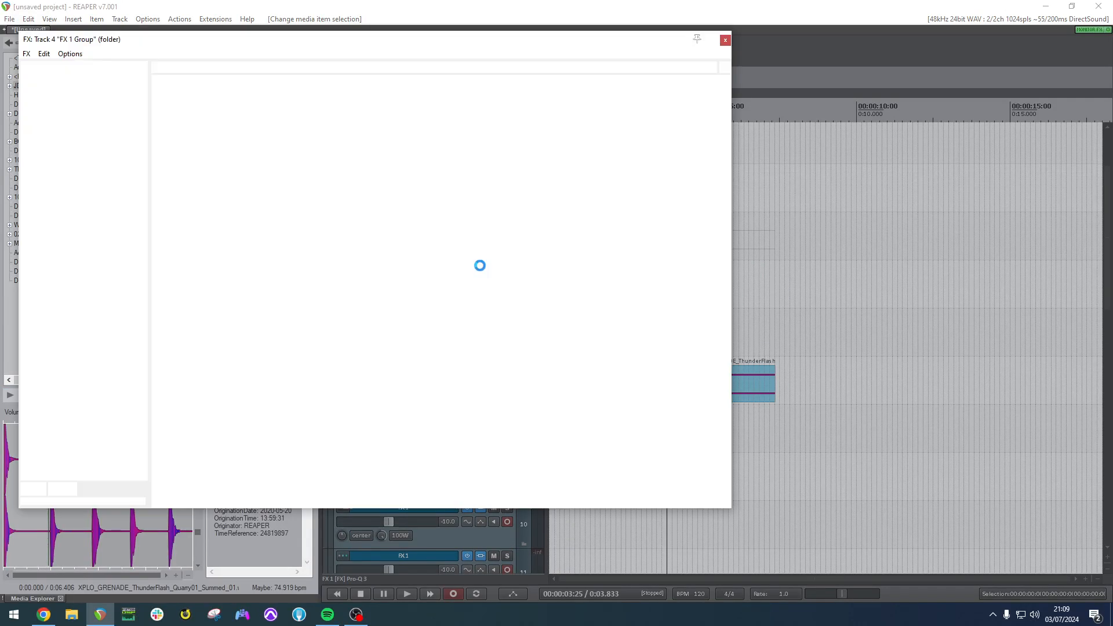
double_click(44, 115)
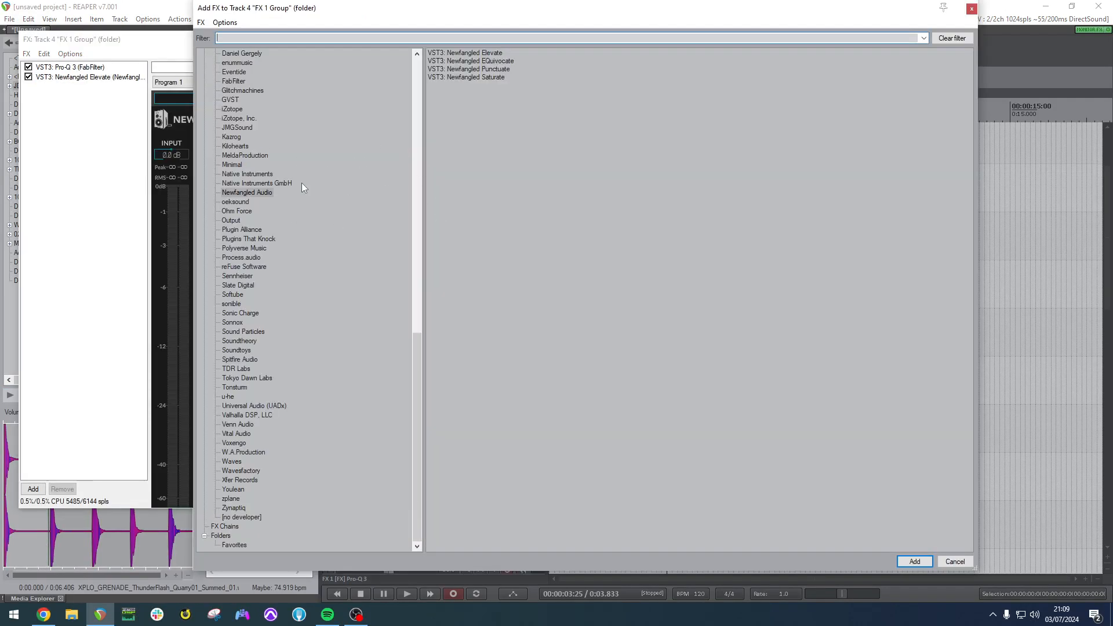
click(243, 166)
click(243, 156)
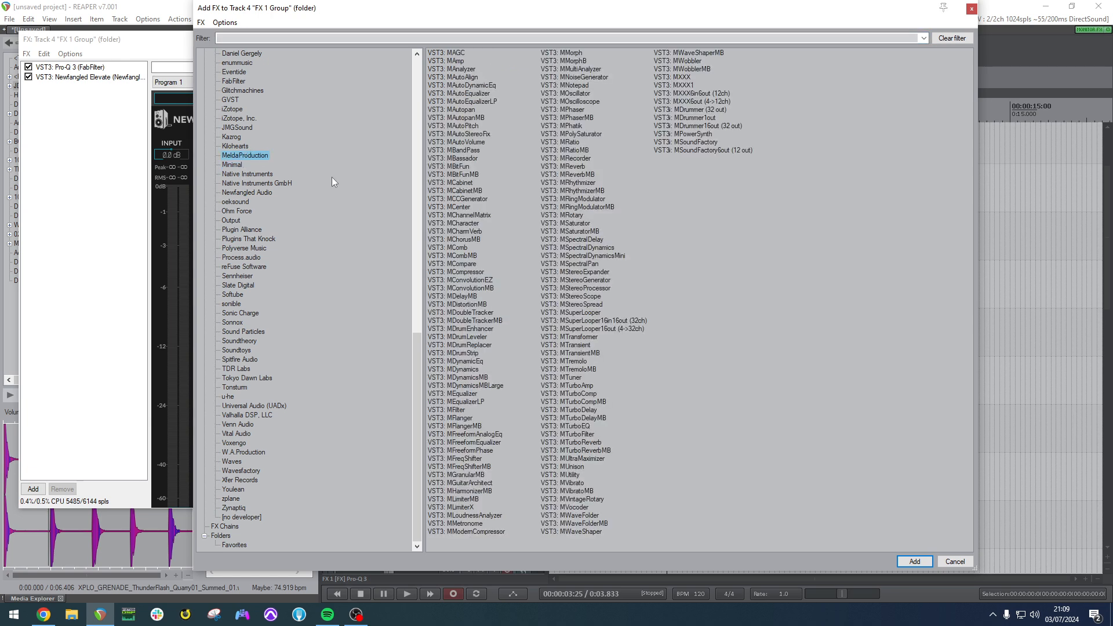
Set the low cut of FX 1 Group's Pro-Q 3 to 40 Hz with a 24 dB/oct slope.
click(80, 77)
click(70, 68)
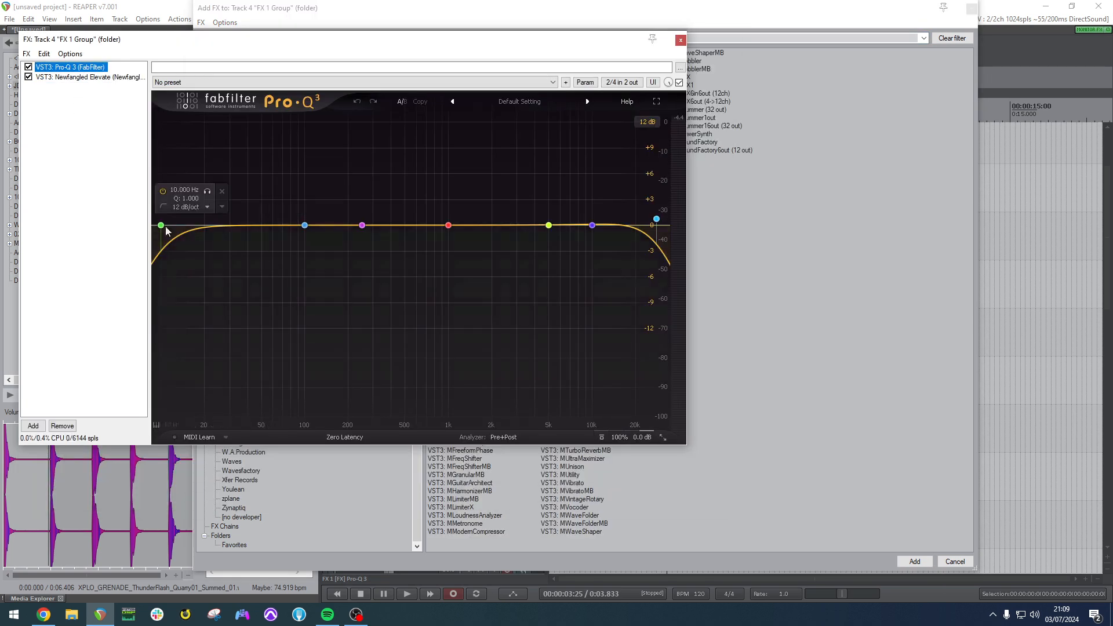
drag(161, 226, 230, 225)
scroll(229, 225, up, 2)
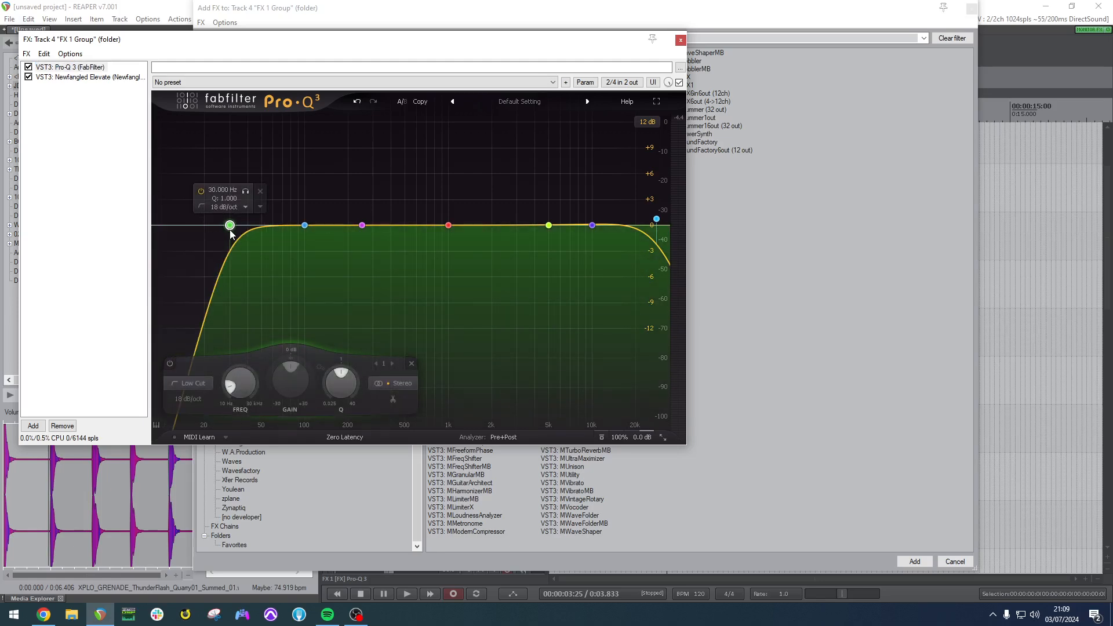
double_click(250, 380)
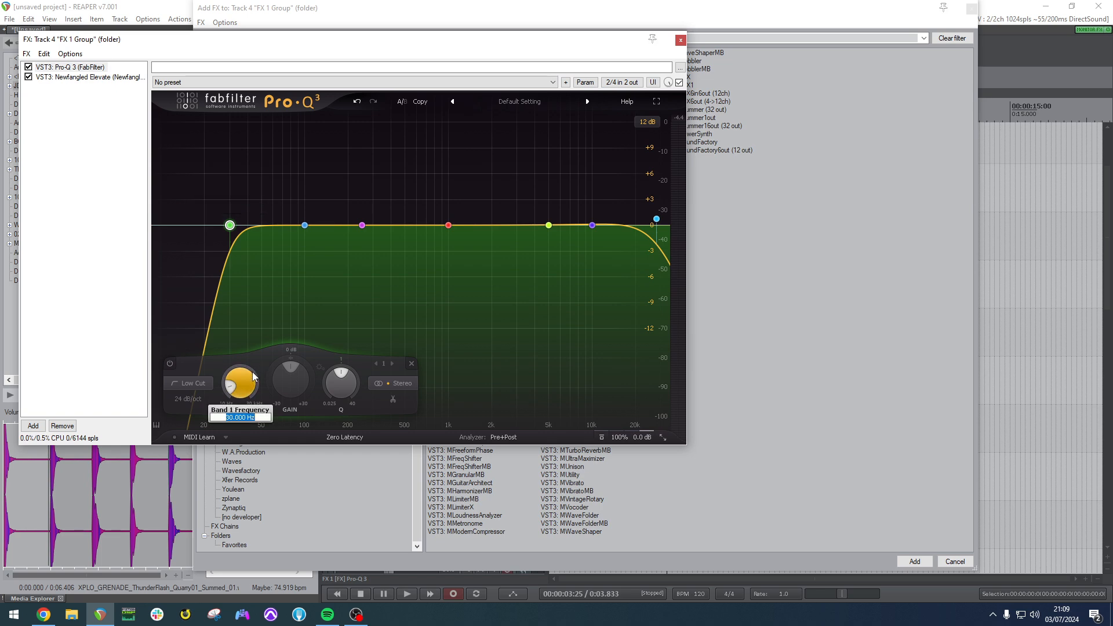
key(Return)
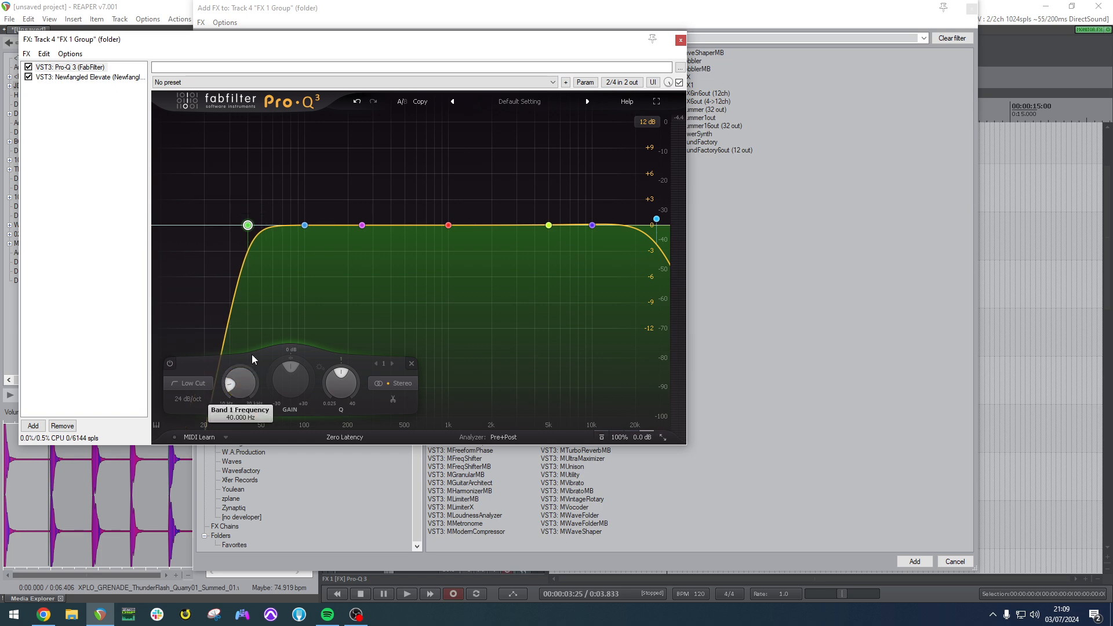
Delete the five flat middle bands from FX 1 Group's Pro-Q 3 and close the effects windows.
drag(663, 241, 355, 189)
drag(614, 248, 295, 205)
right_click(304, 225)
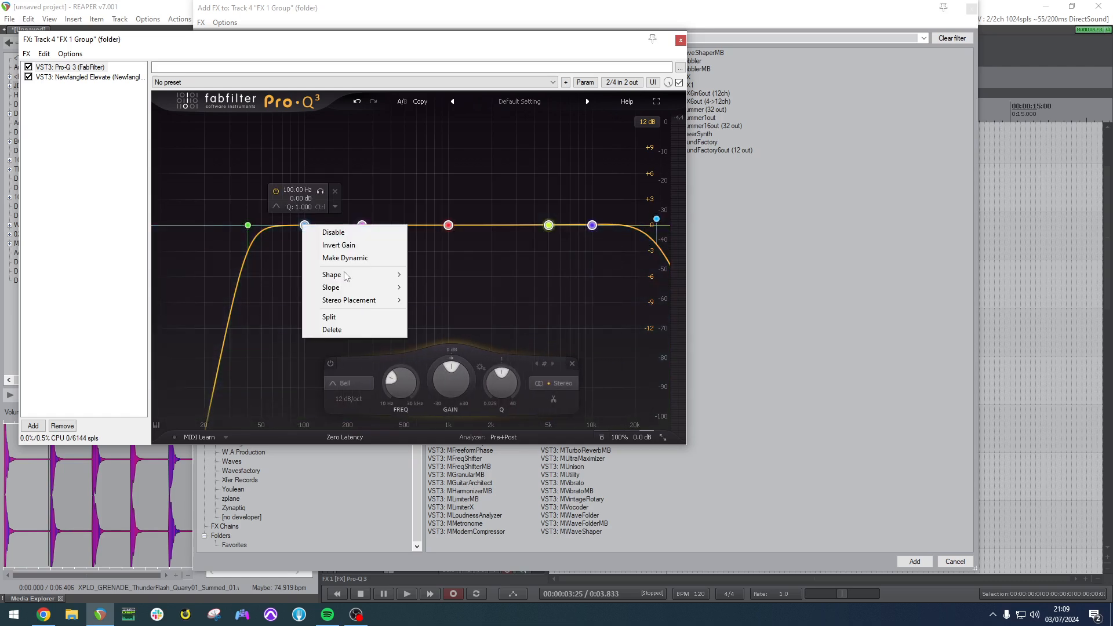
click(371, 330)
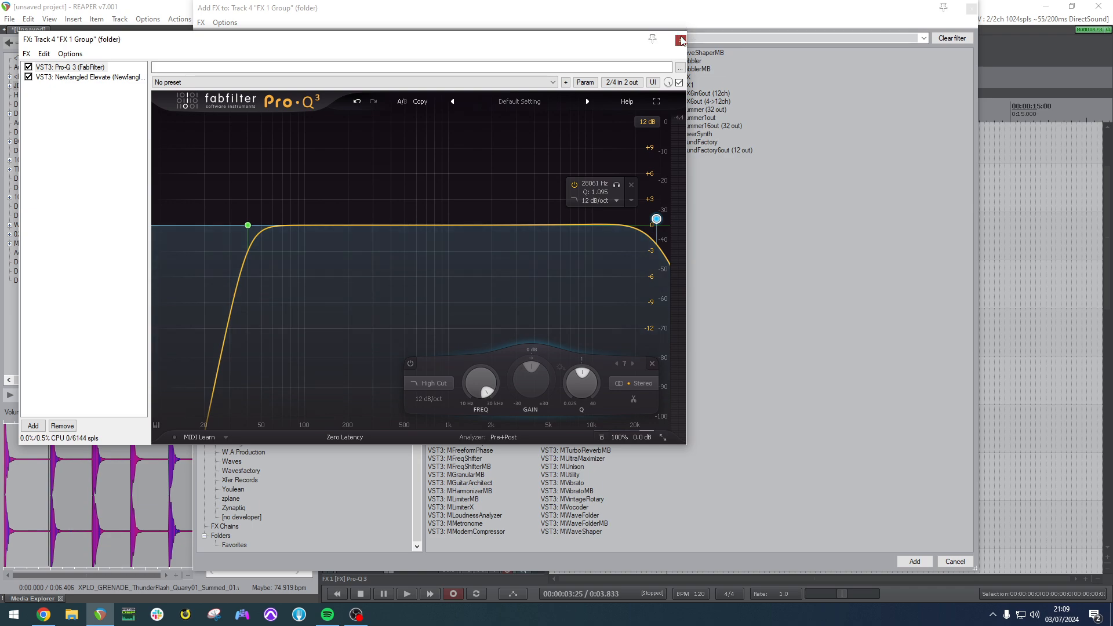
click(681, 40)
click(971, 9)
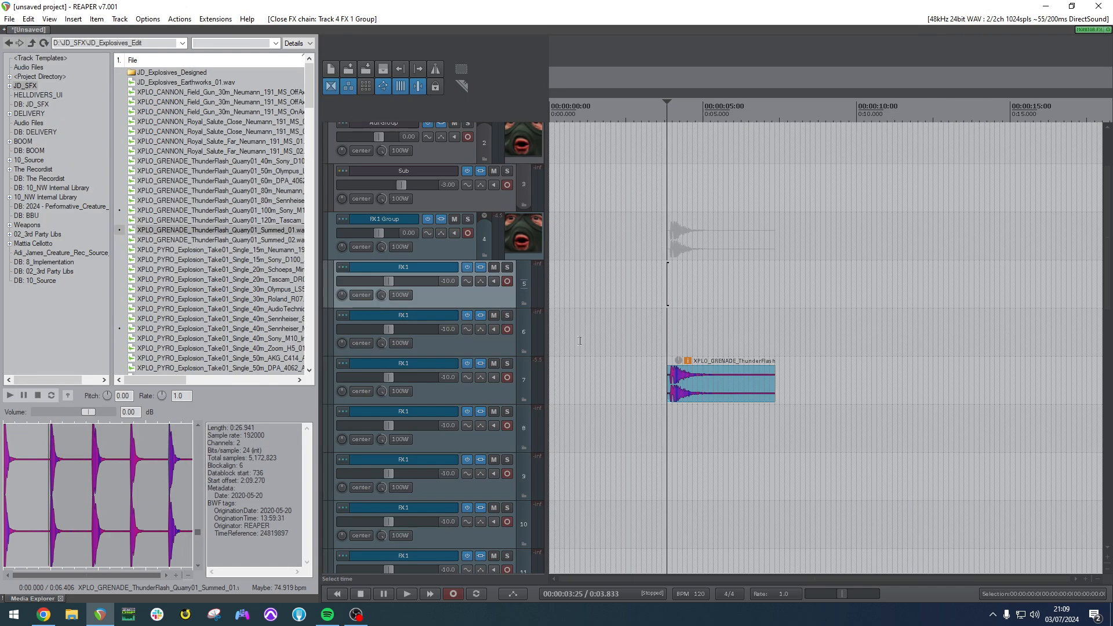
Raise the third FX 1 track's send to Sub to -14.77 dB and play back the explosion.
scroll(406, 443, up, 1)
click(346, 389)
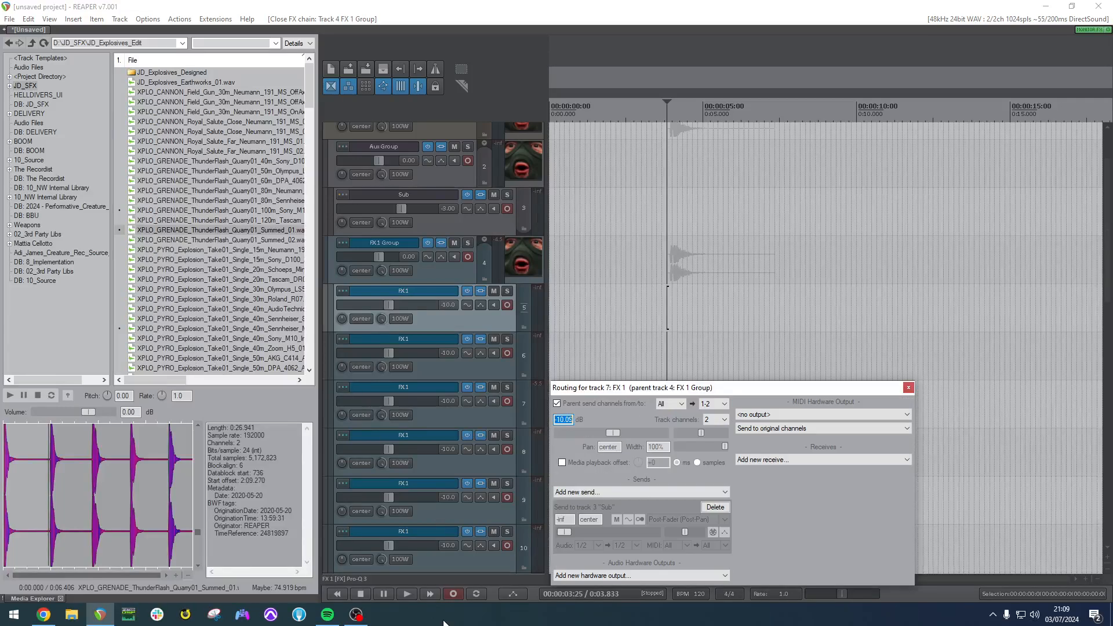
drag(699, 387, 242, 283)
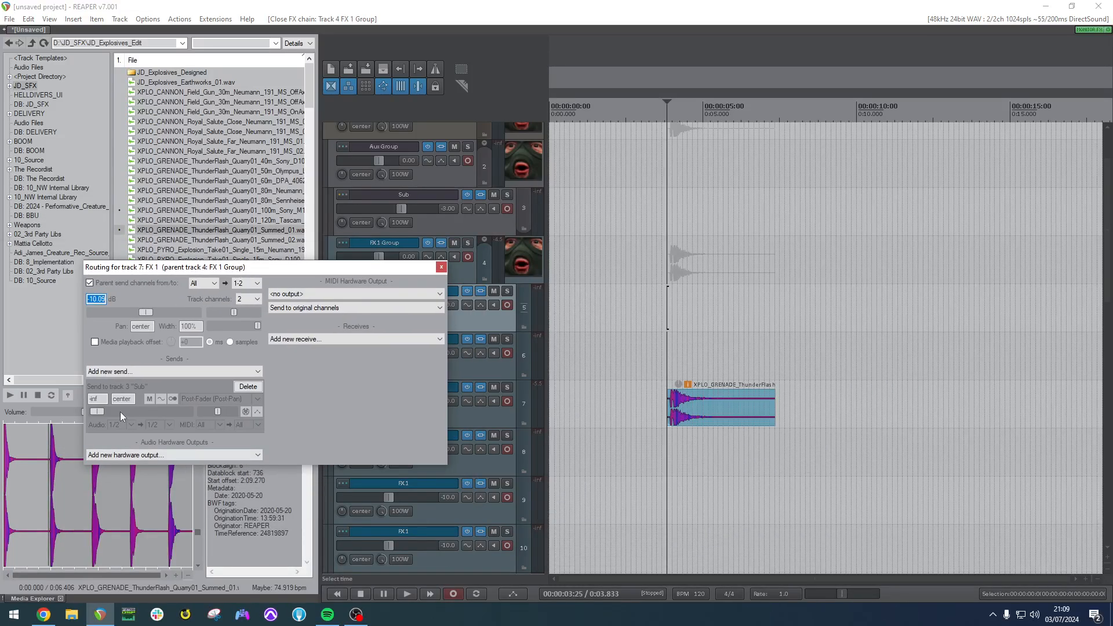
drag(97, 411, 118, 411)
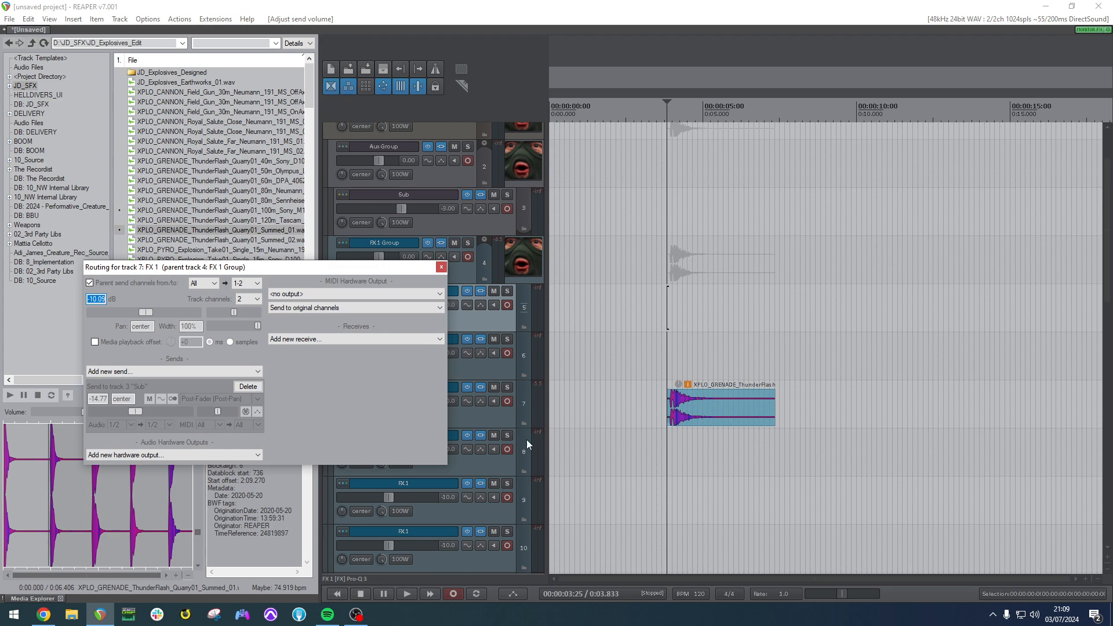
click(655, 362)
key(space)
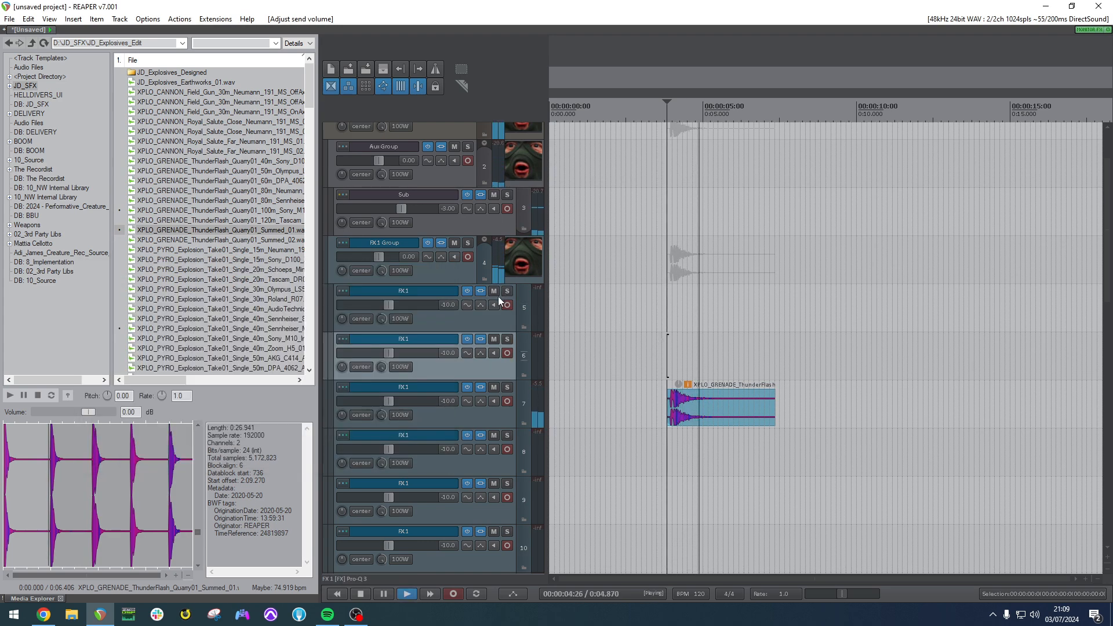
key(space)
Reset the Sub track's volume to 0.00 dB and start playback.
scroll(498, 297, up, 1)
double_click(402, 255)
key(space)
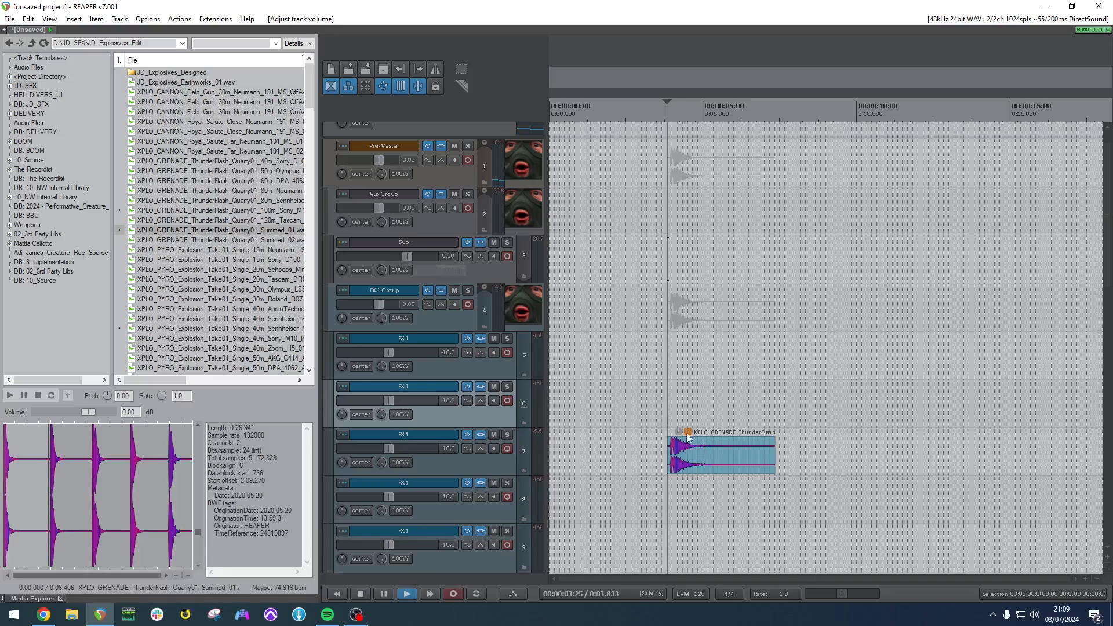
Reset the third FX 1 track's send to Sub to its default level and play from just before the explosion.
click(345, 437)
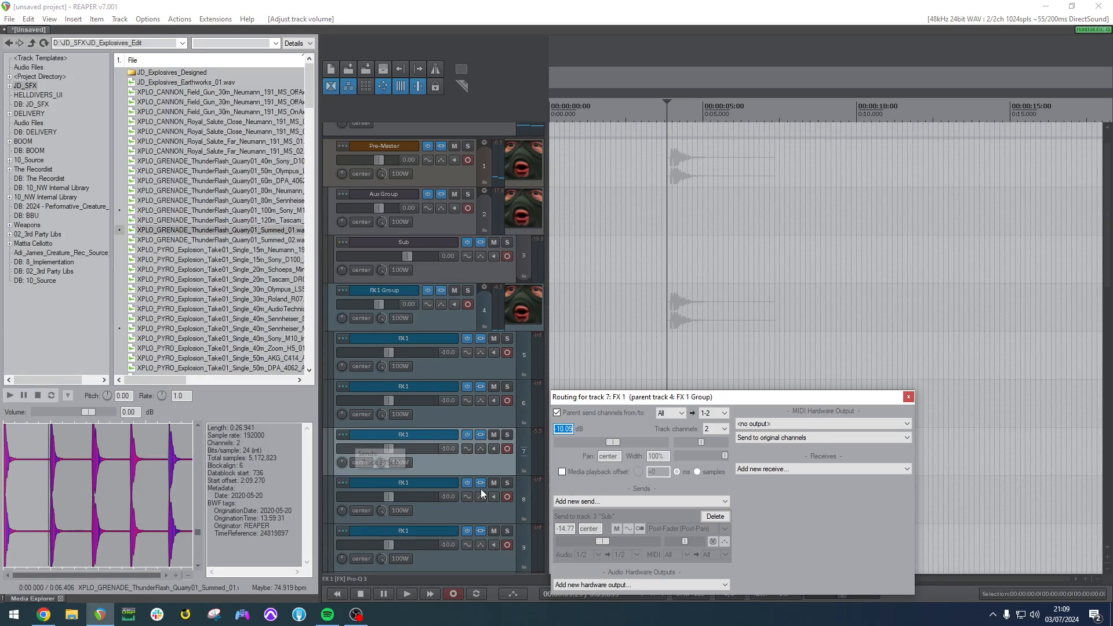
double_click(603, 541)
drag(658, 398, 312, 368)
click(651, 372)
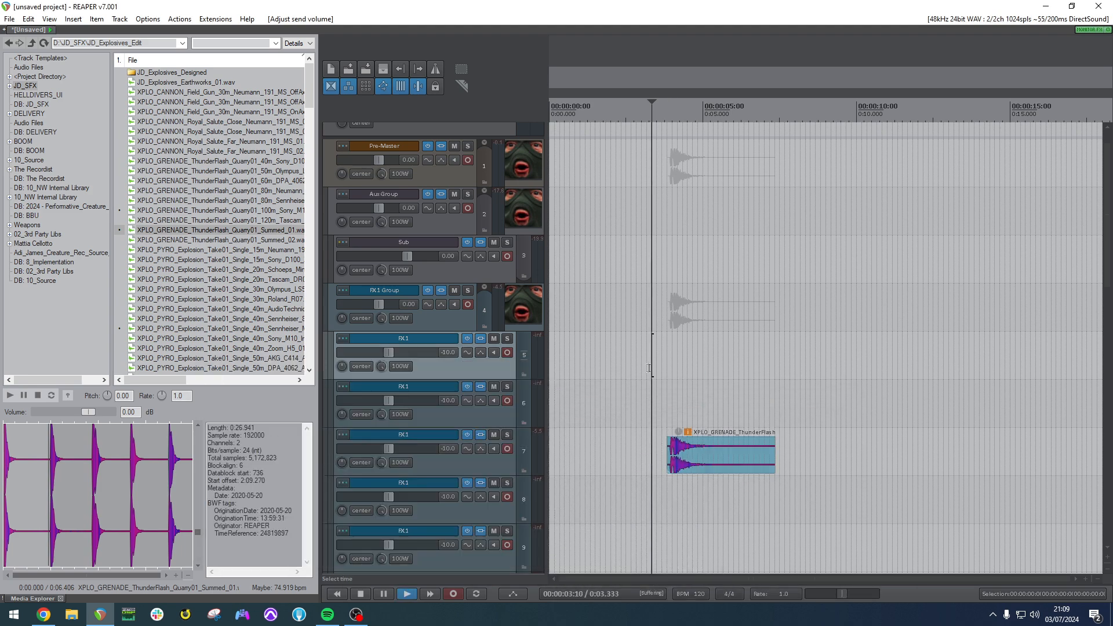
key(space)
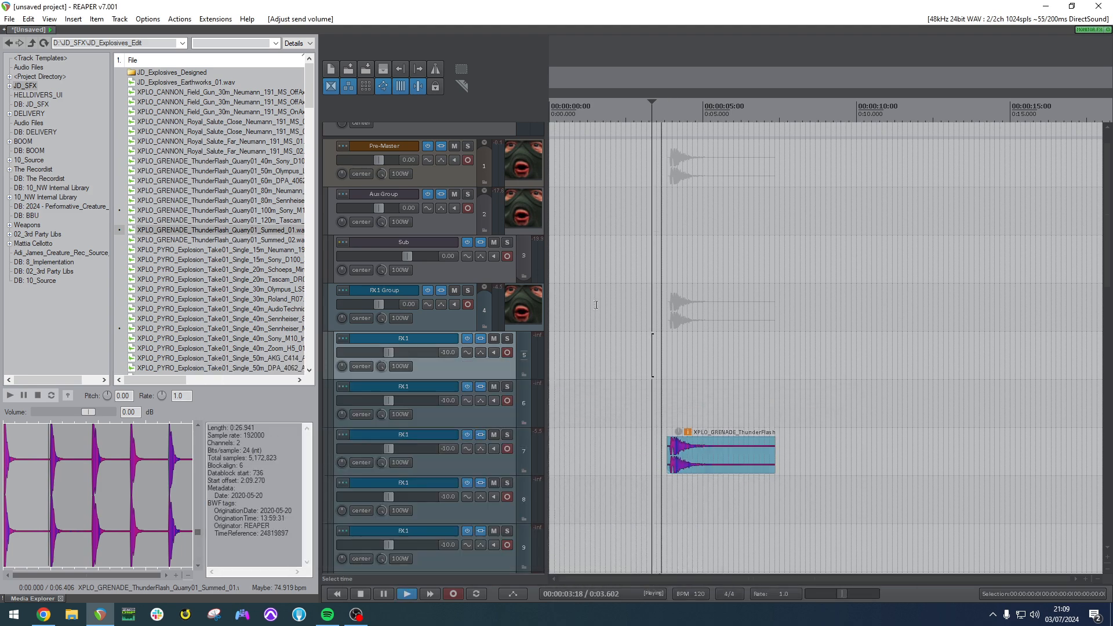
key(space)
Solo the Sub track and lower the high cut of the last Pro-Q 3 in its effects chain to about 200 Hz.
click(508, 242)
key(space)
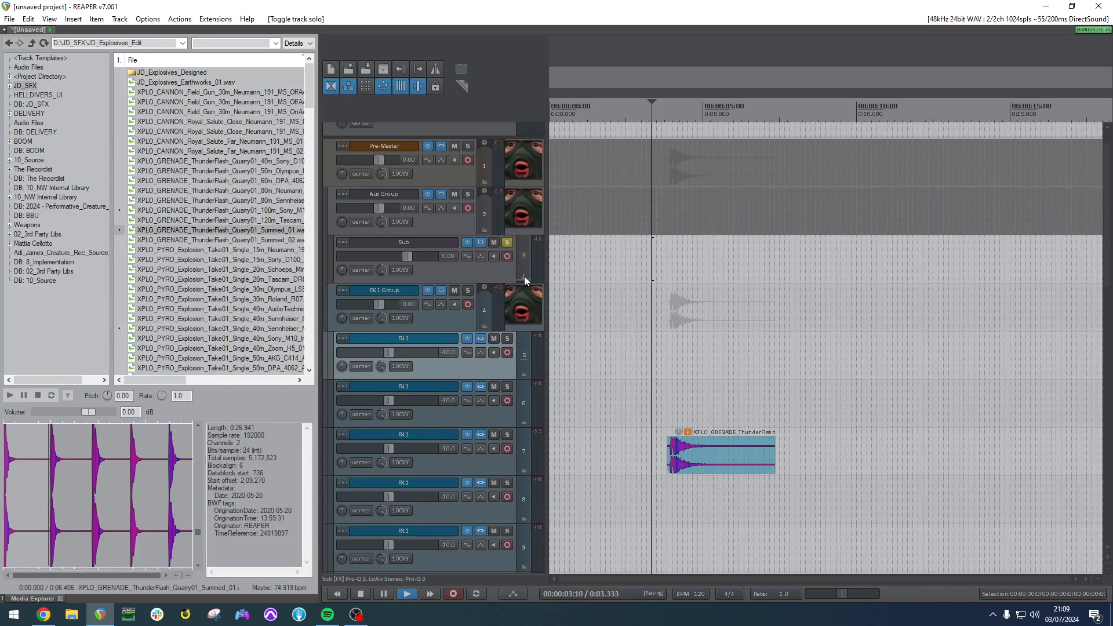
click(468, 243)
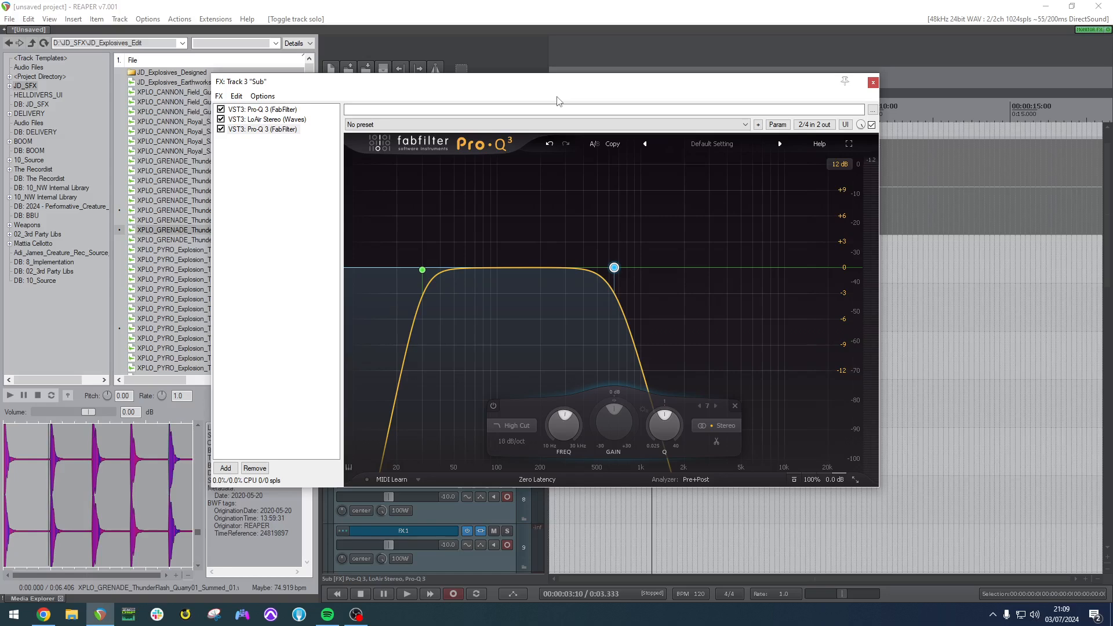
mouse_move(610, 274)
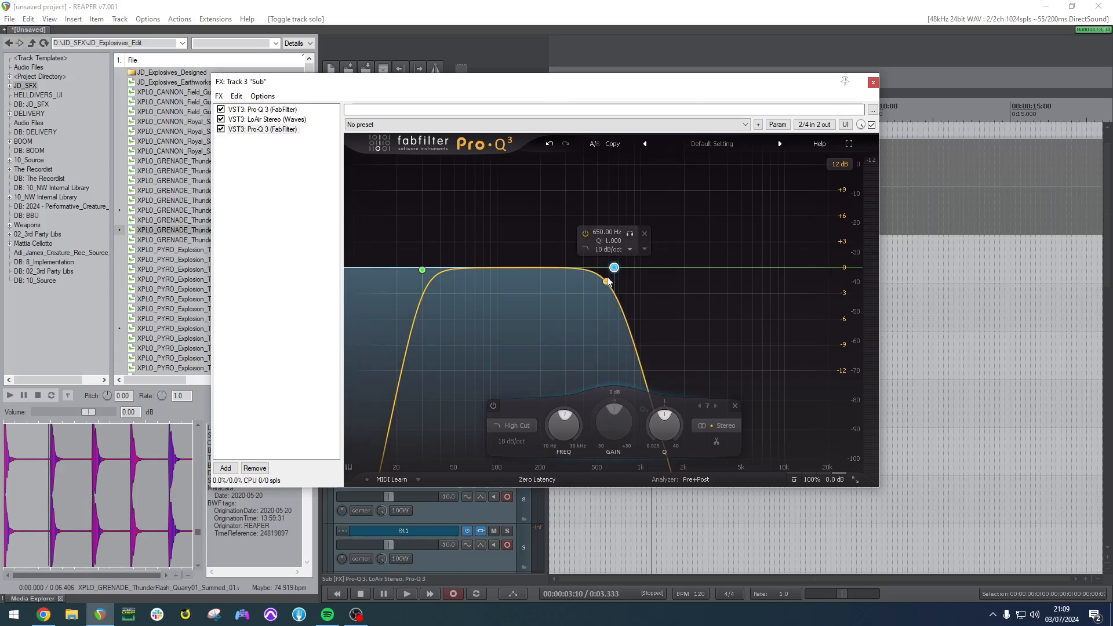
drag(578, 413, 560, 411)
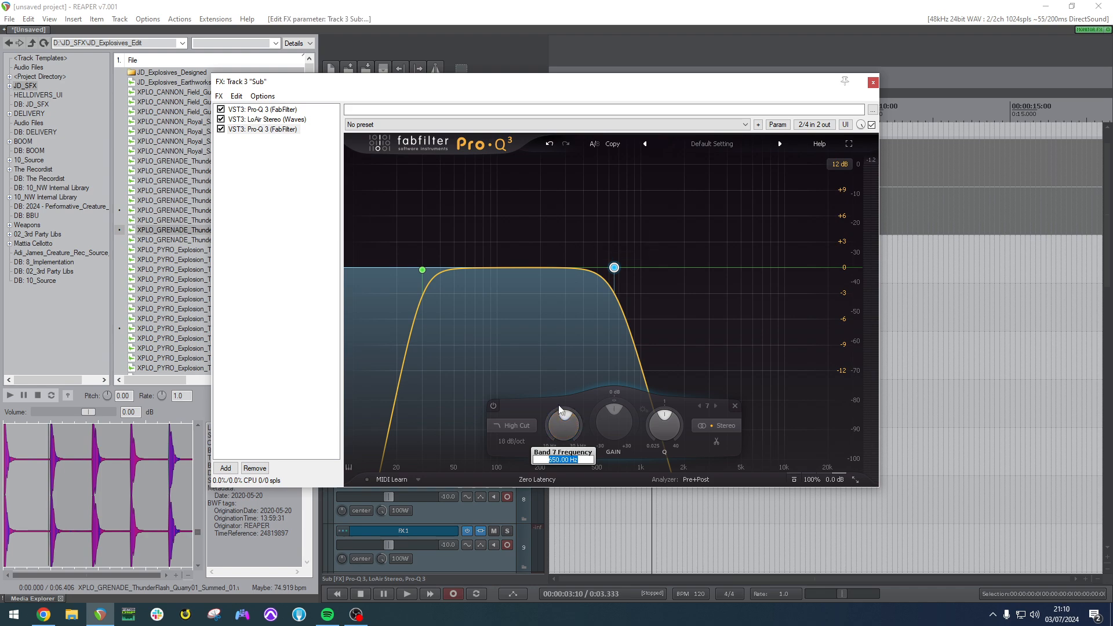
click(422, 269)
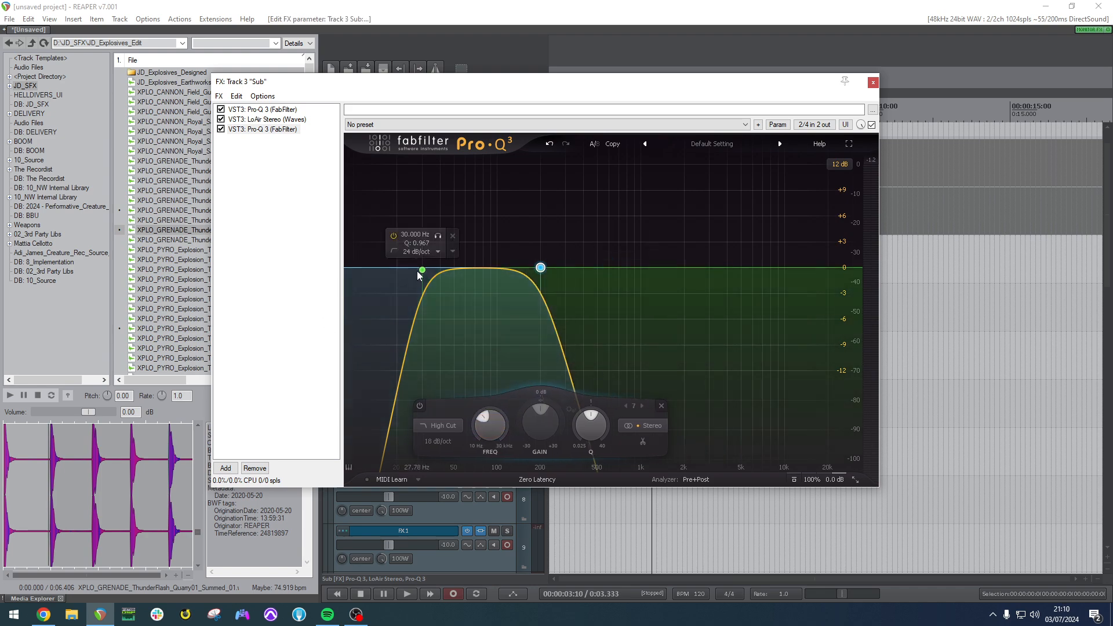
Set the Sub track's LoAir range to 71 Hz, lower its direct level to -Inf, and play back the soloed explosion.
click(280, 119)
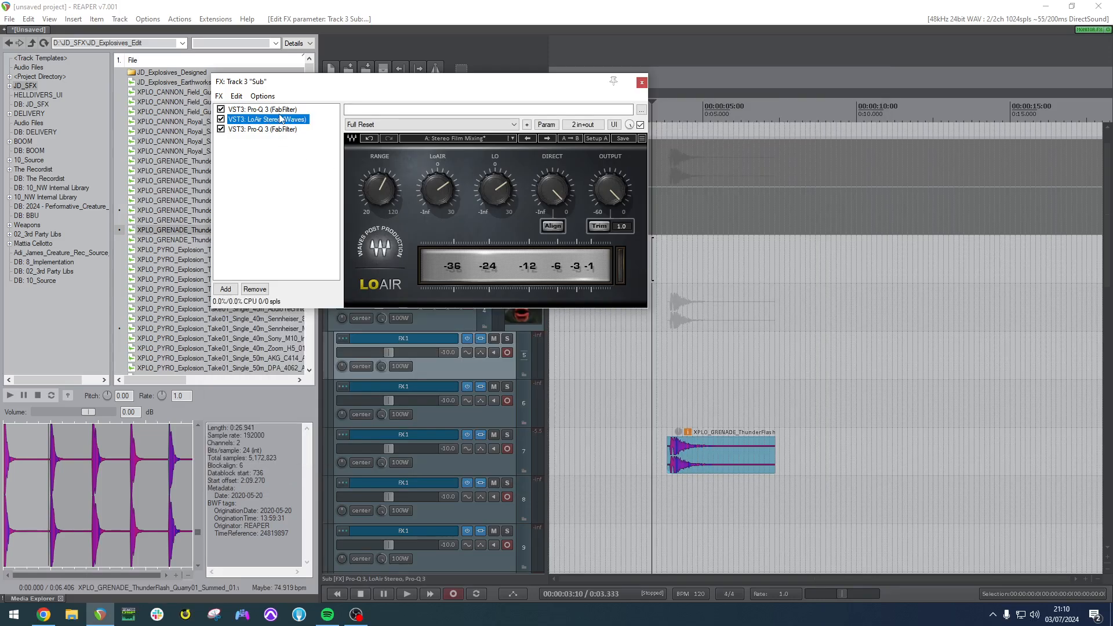
click(387, 197)
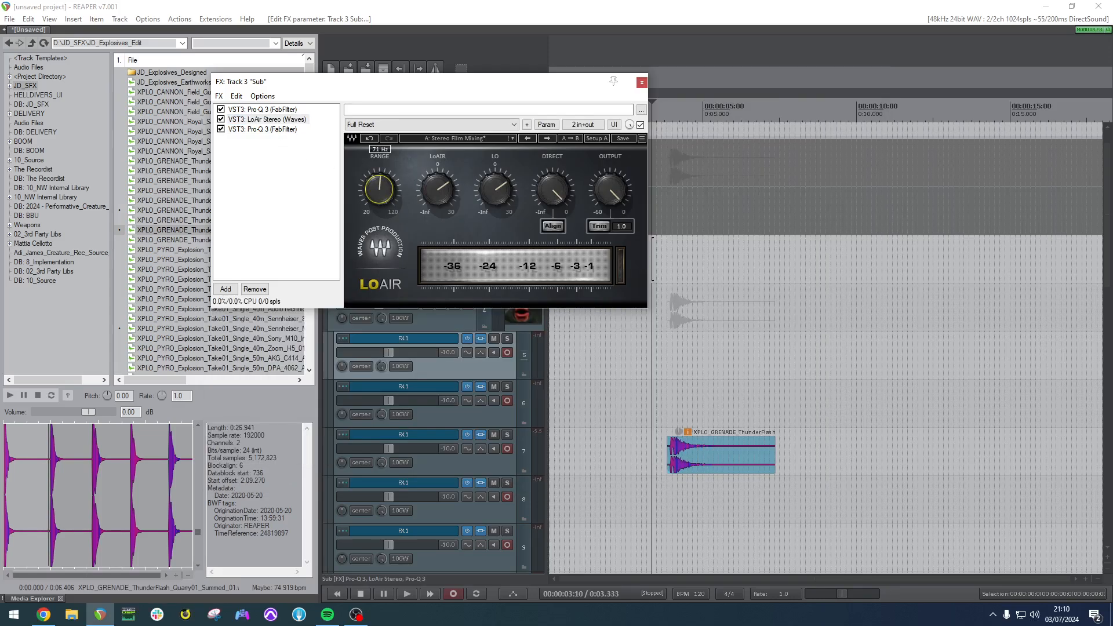
click(446, 196)
click(559, 200)
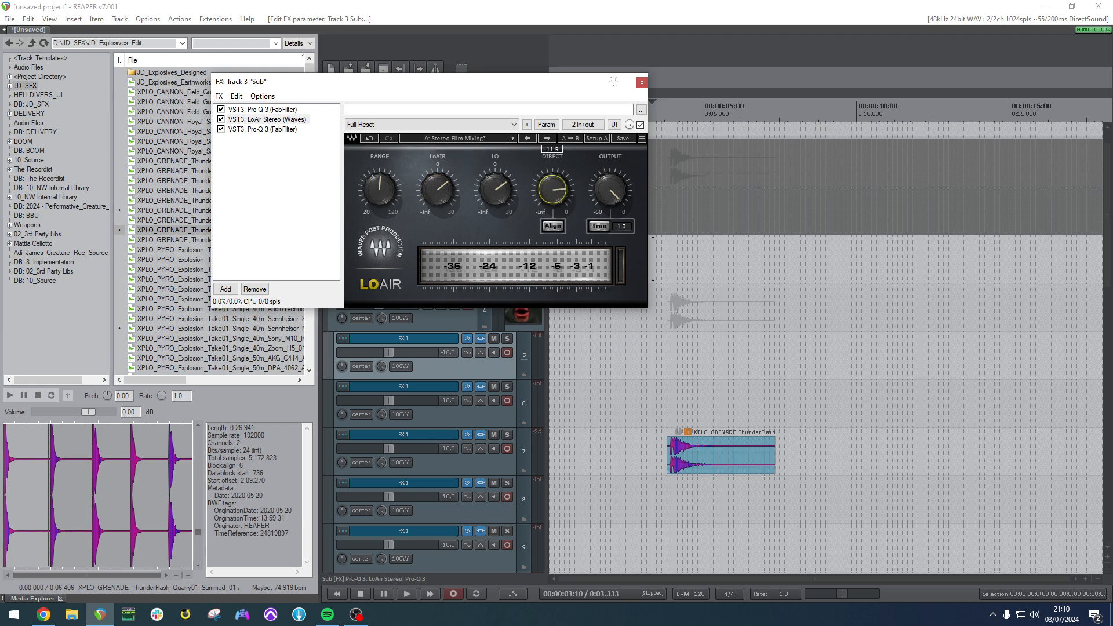
drag(558, 200, 558, 223)
click(662, 408)
key(space)
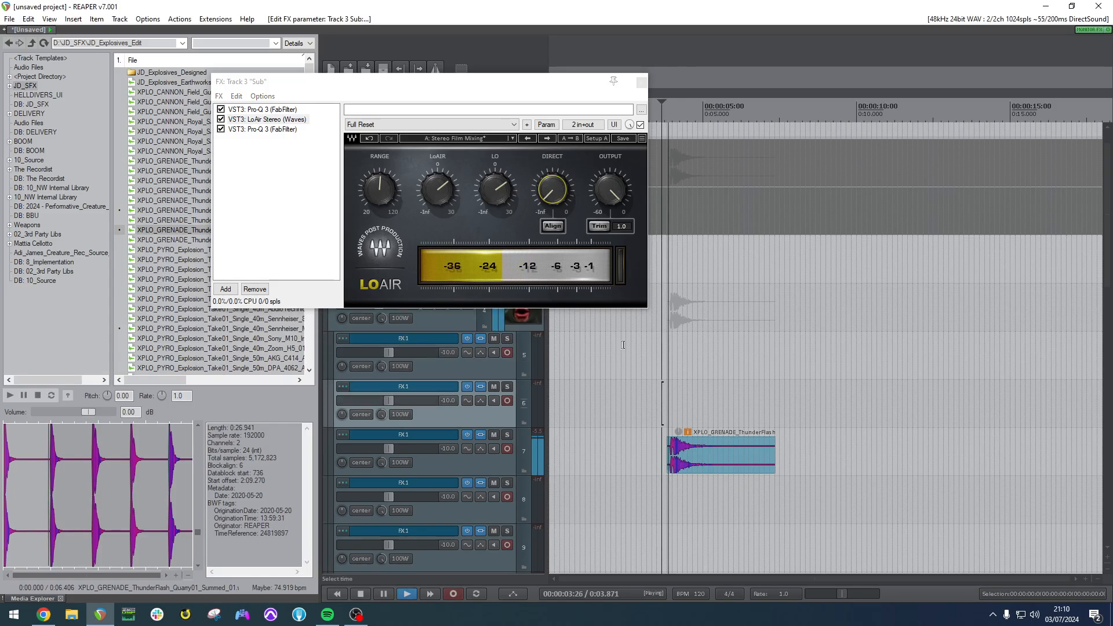
key(space)
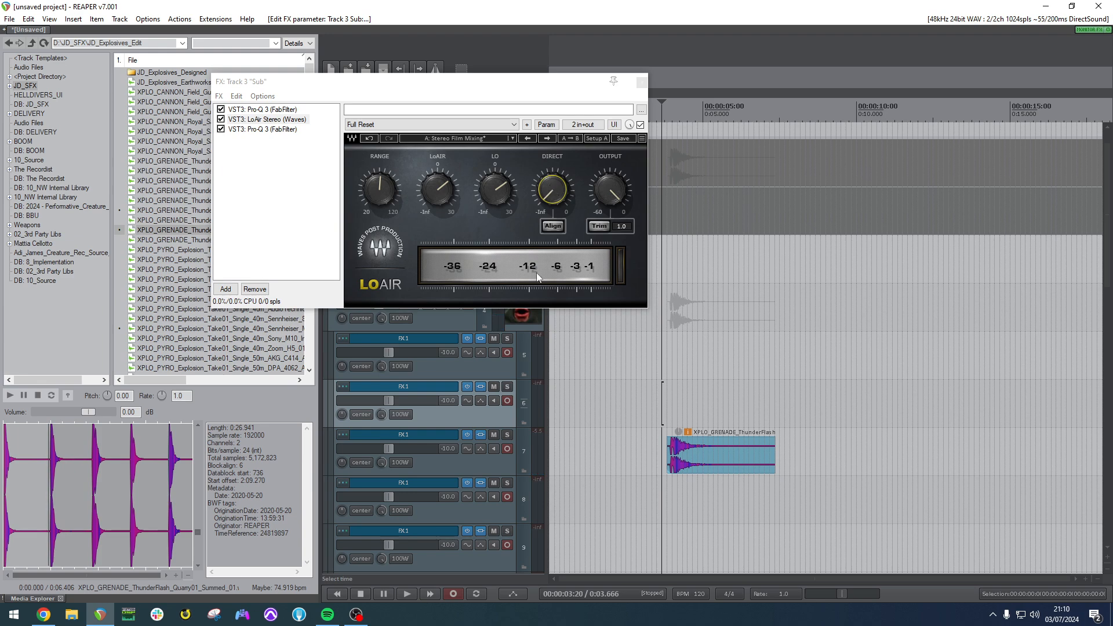
Unsolo the Sub track and play the explosion in the full mix from just before its start.
drag(551, 81, 252, 197)
click(507, 242)
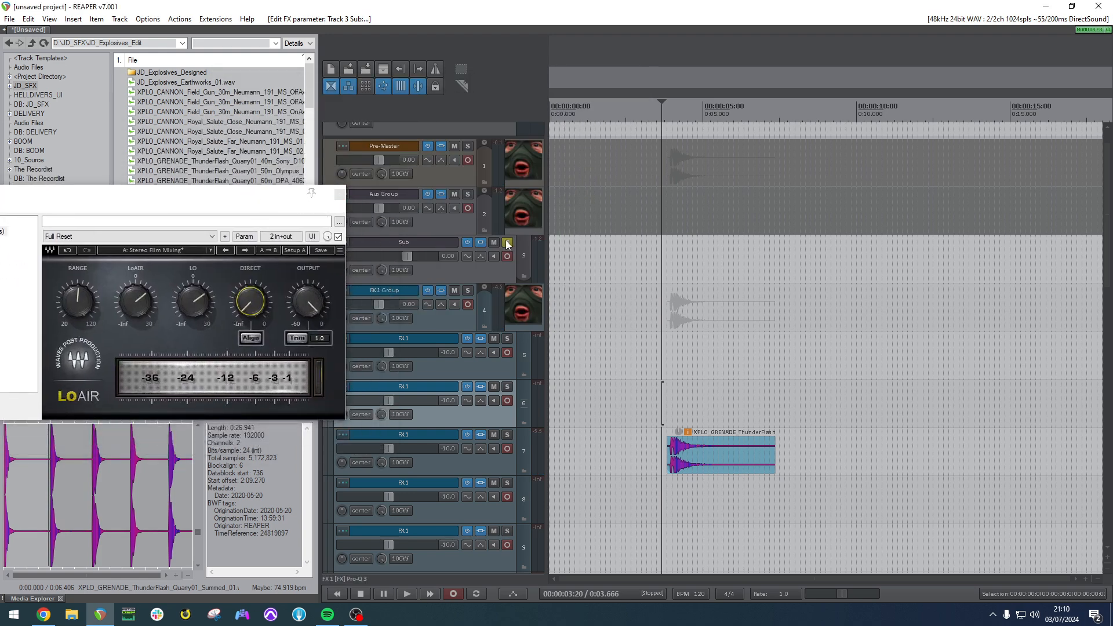
click(656, 251)
key(space)
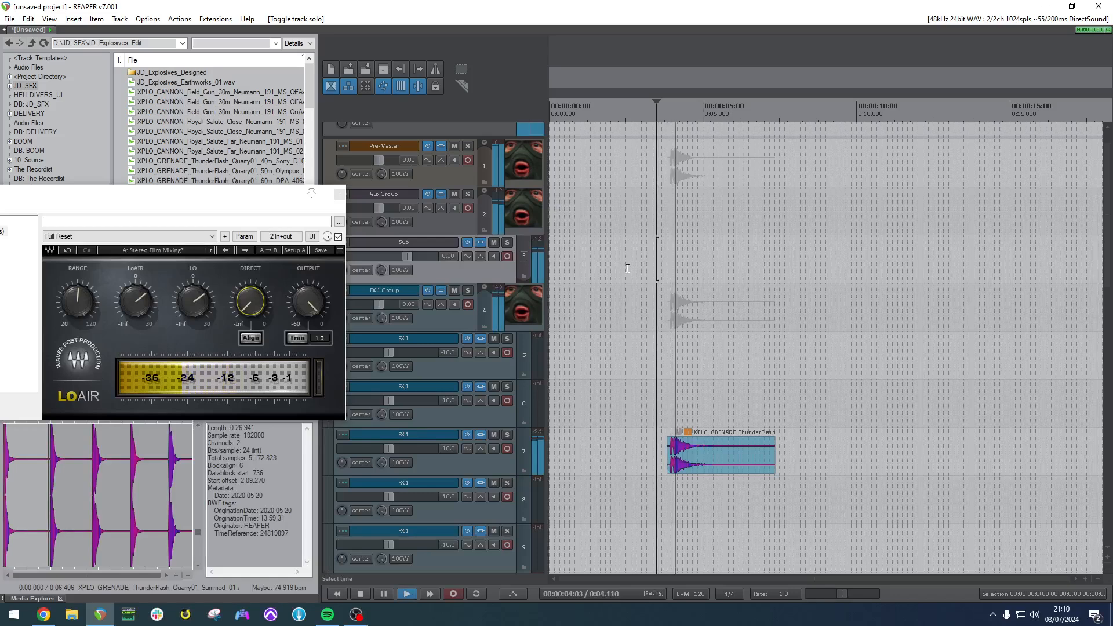
key(space)
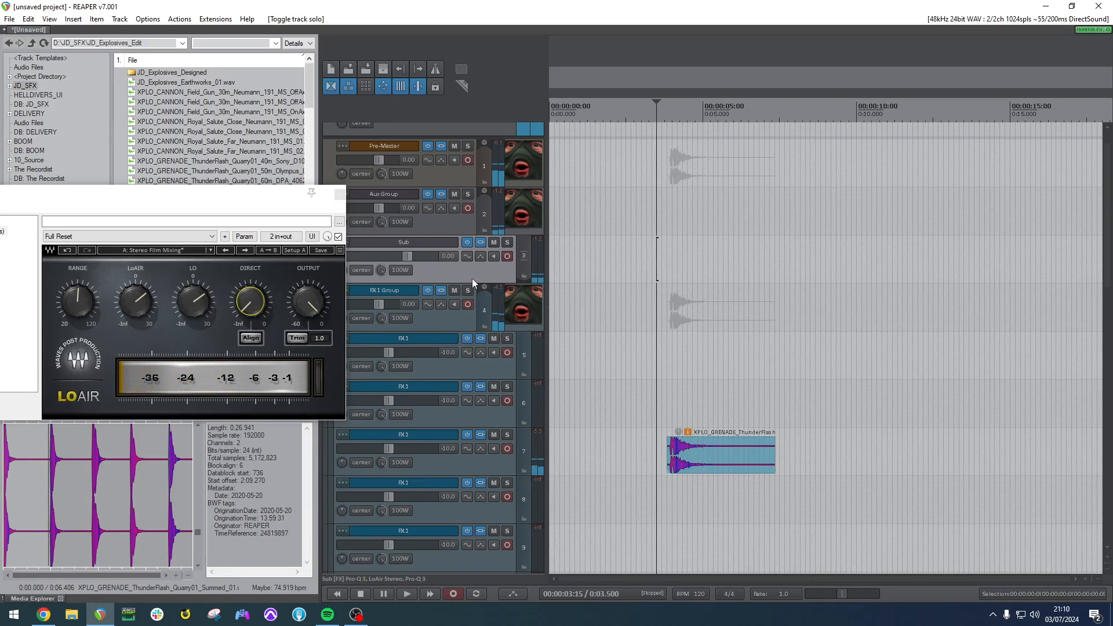
Solo the Sub track and play the explosion again to hear only the low-end layer.
click(506, 242)
key(space)
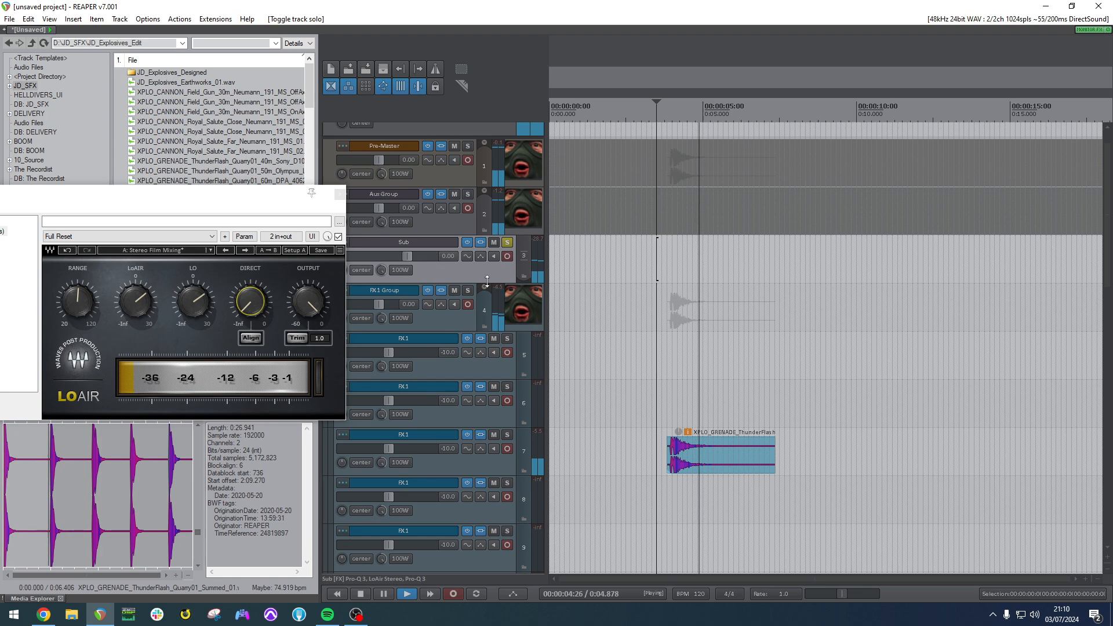
key(space)
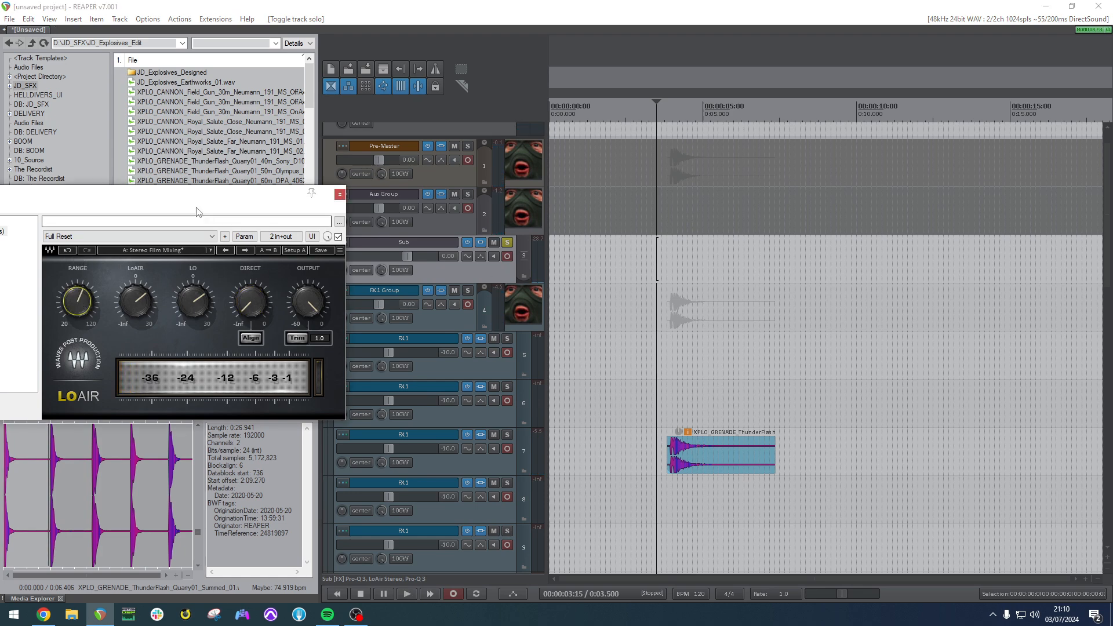
Add the Waves L2 Stereo limiter to the end of the Sub effects chain and lower its threshold to -5.0 dB.
drag(198, 206, 338, 198)
double_click(155, 279)
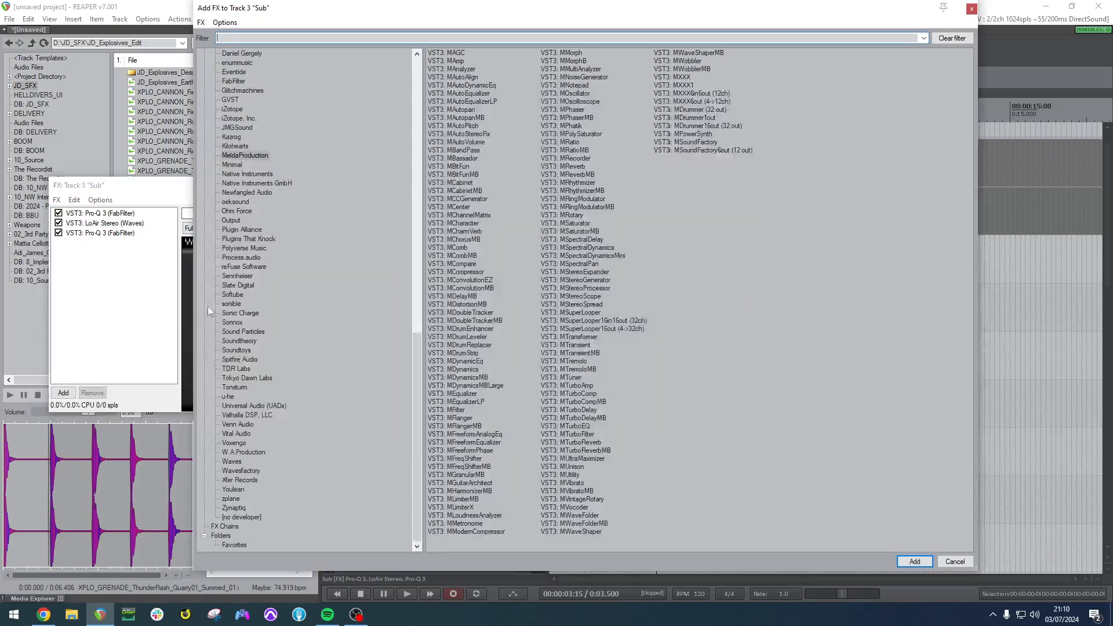
click(229, 397)
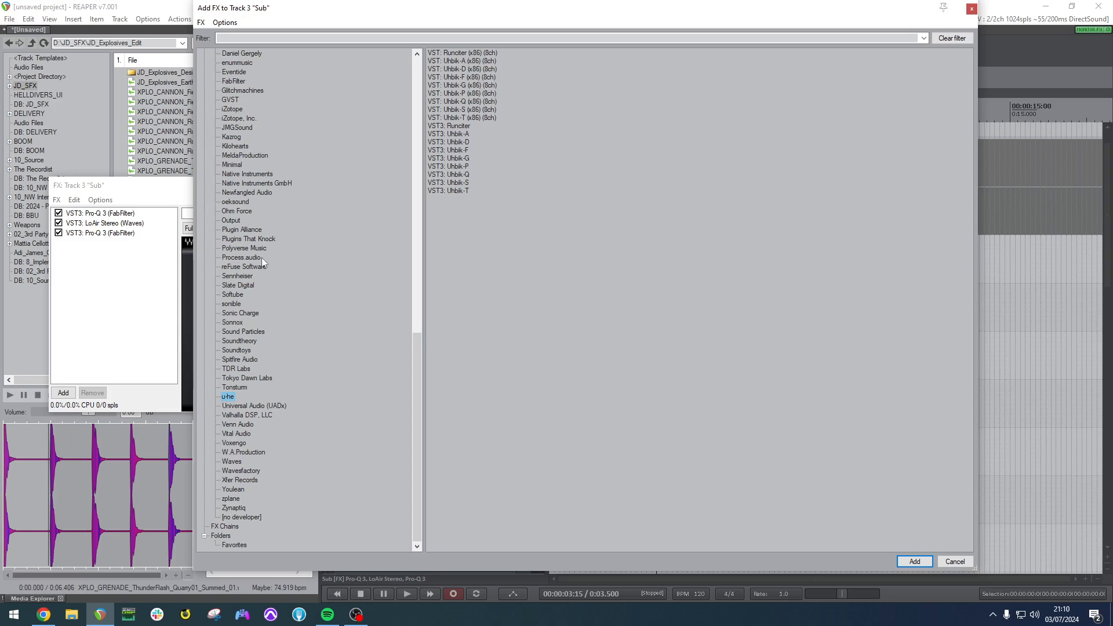
click(232, 462)
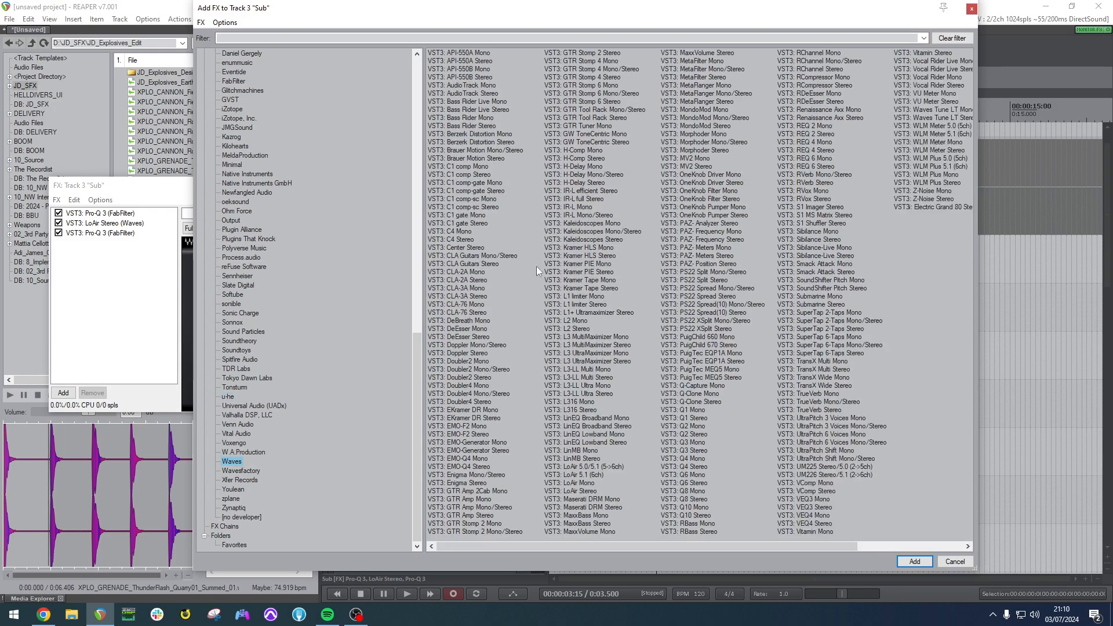
double_click(574, 328)
drag(215, 284, 214, 301)
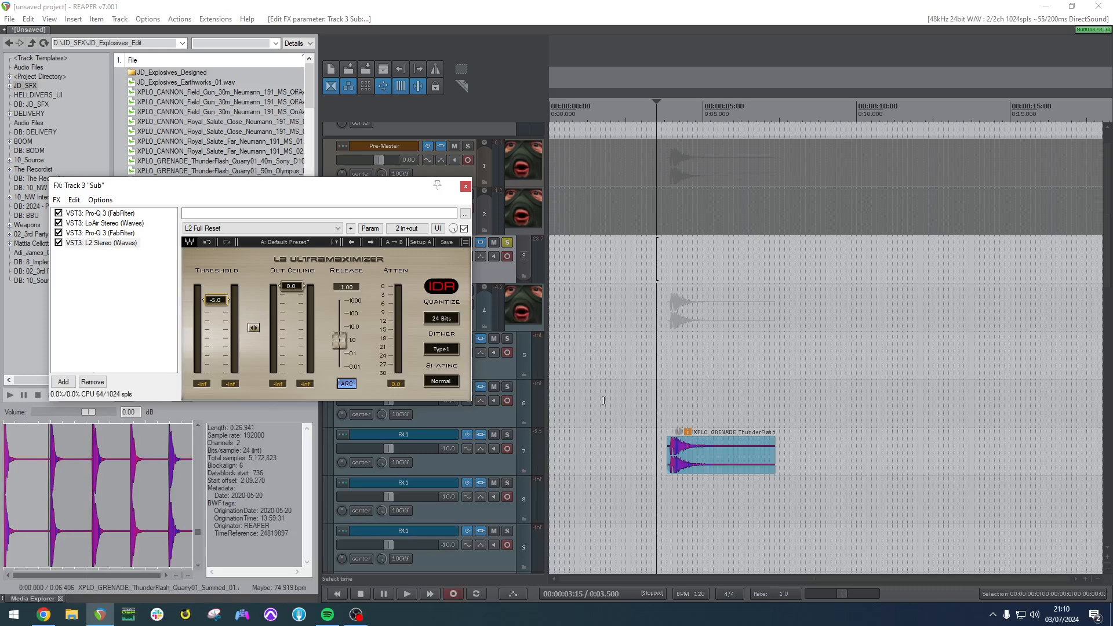
Unsolo the Sub track and play the full mix from just before the explosion.
click(507, 243)
click(508, 244)
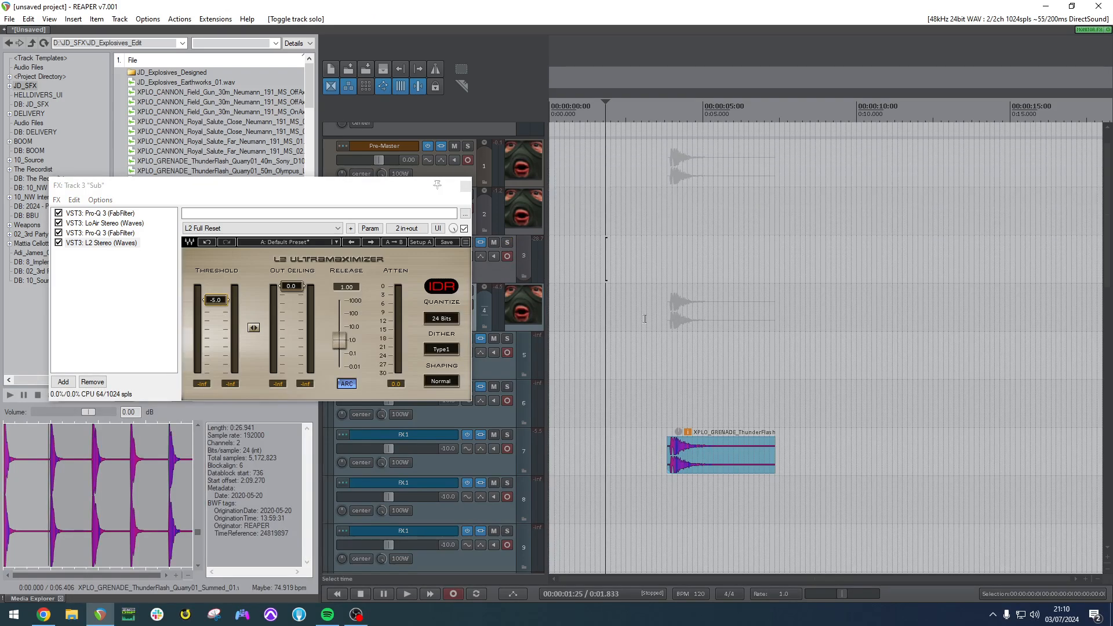
click(646, 313)
key(space)
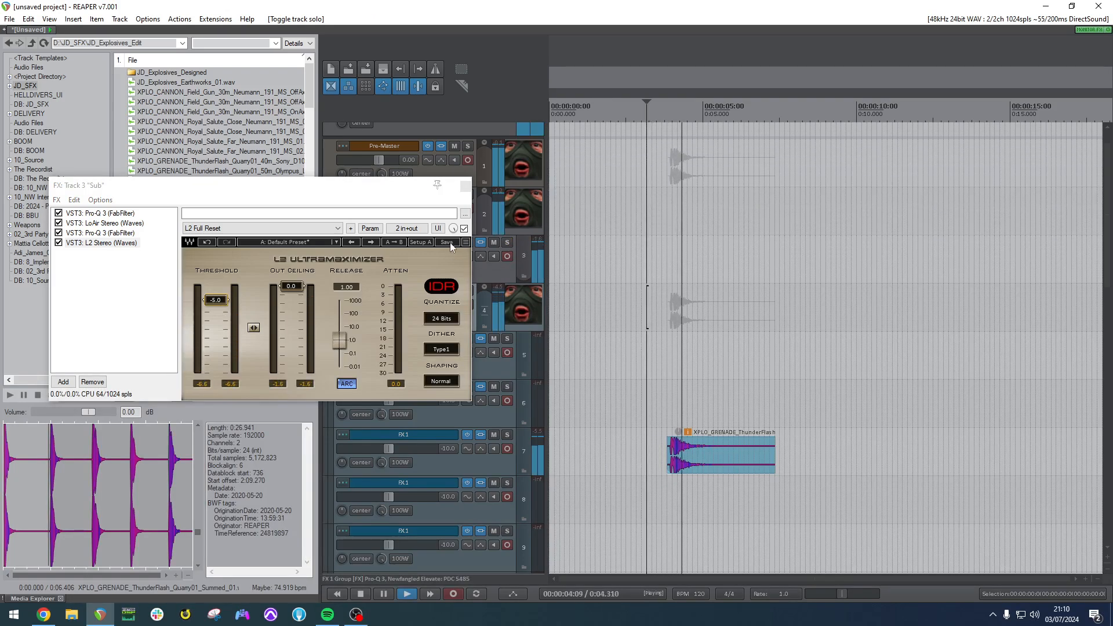
key(space)
Lower the L2 threshold on the Sub track to -6.8 dB and close the effects chain.
click(480, 242)
click(478, 243)
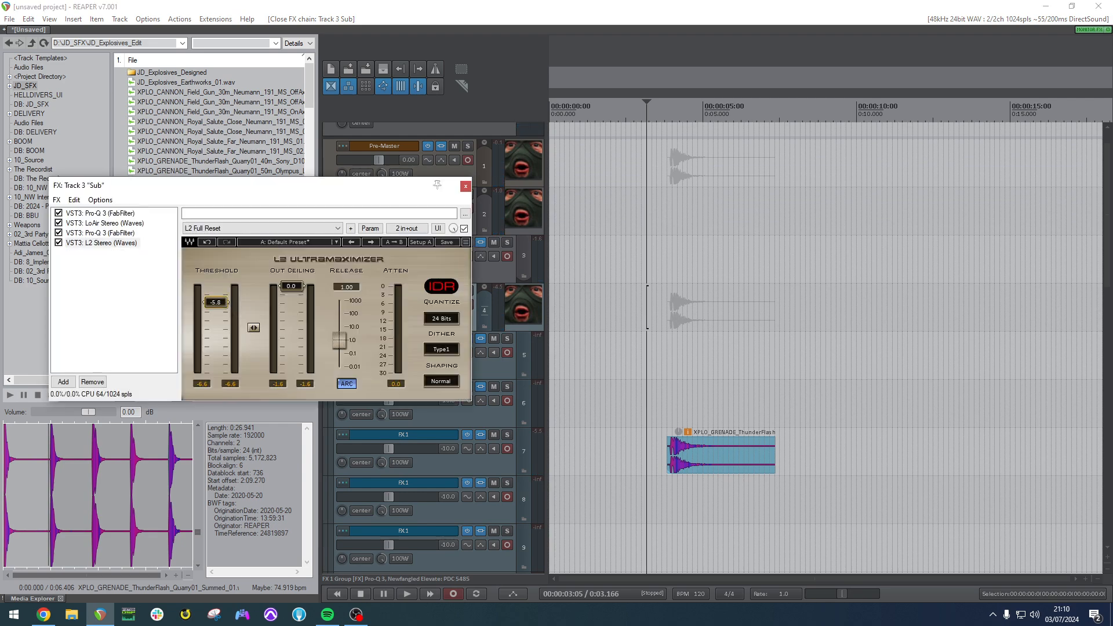
drag(216, 302, 216, 303)
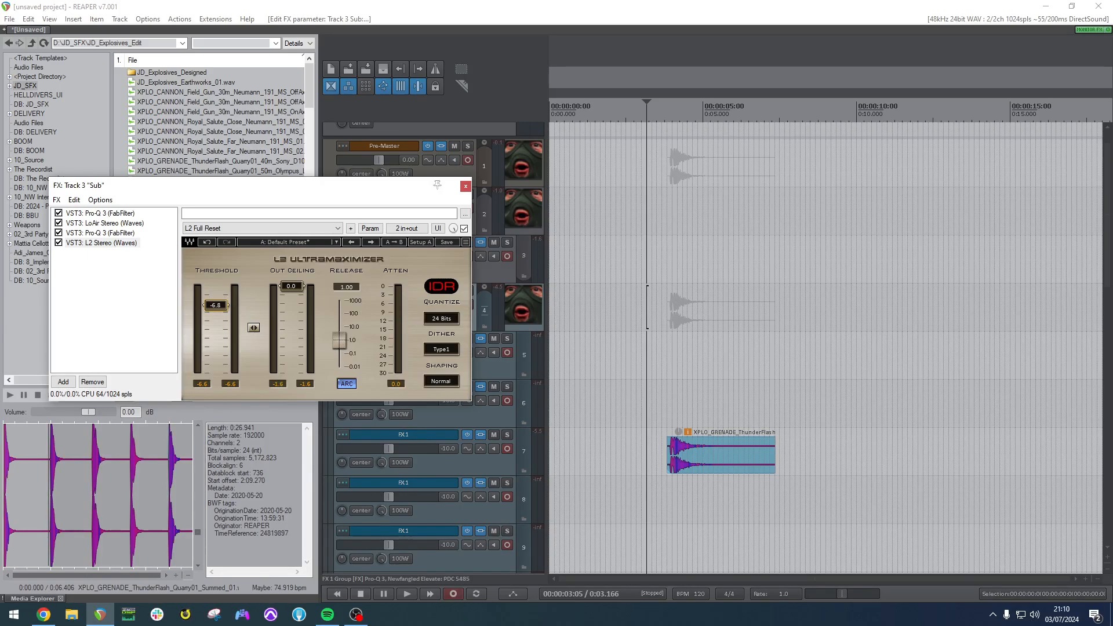
click(465, 186)
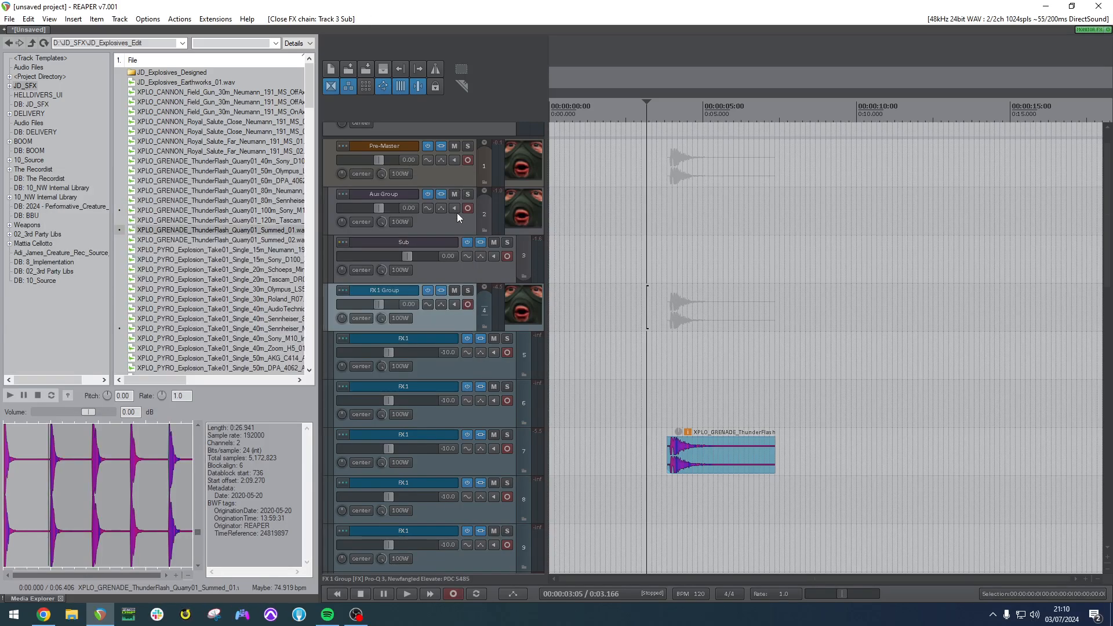
Lower the Sub track's receive from track 7 "FX 1" to -5.53 dB and play back the explosion.
click(343, 242)
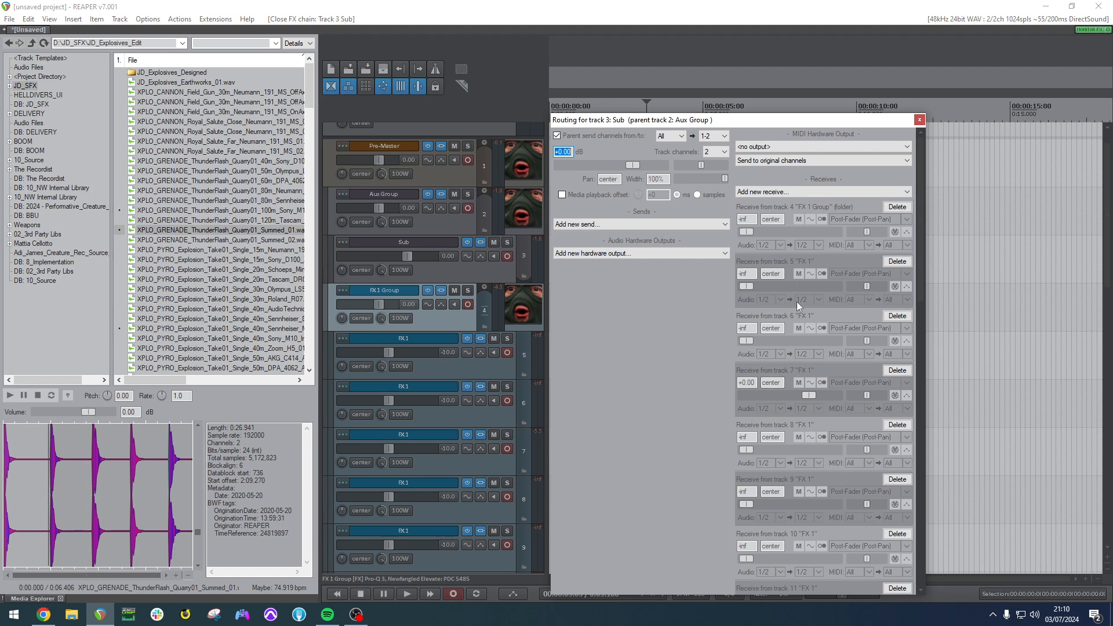
drag(802, 395, 798, 395)
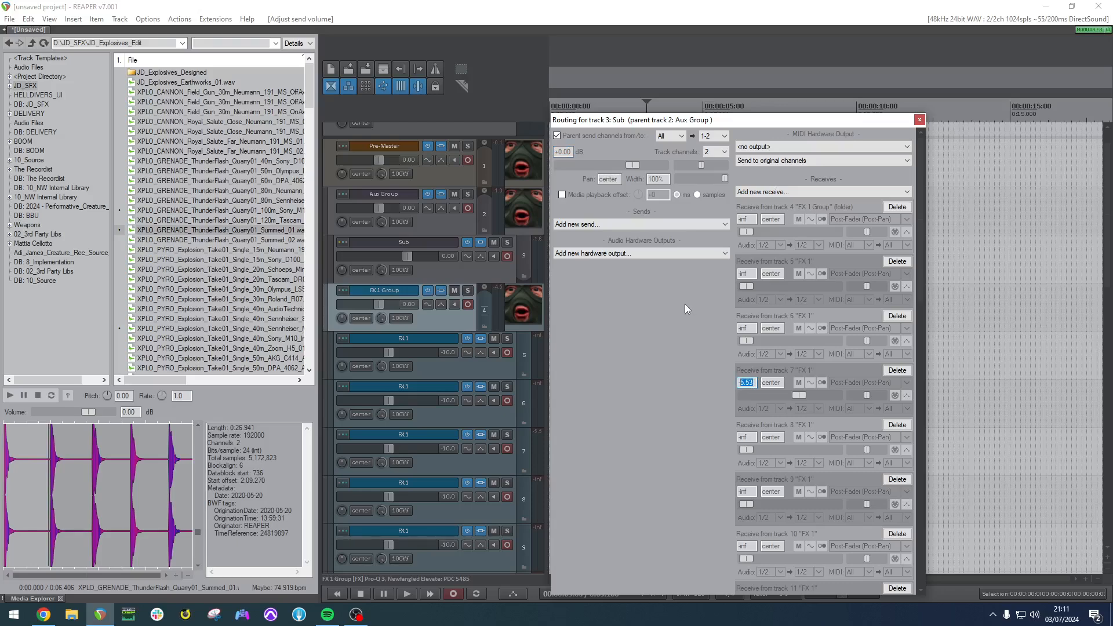
click(918, 120)
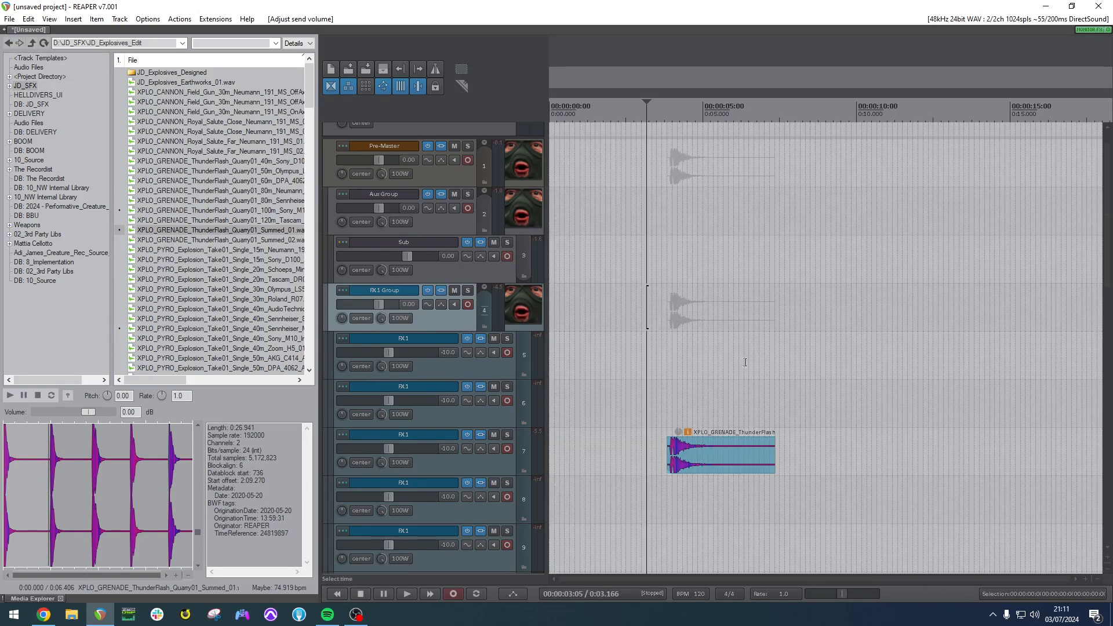
click(657, 319)
key(space)
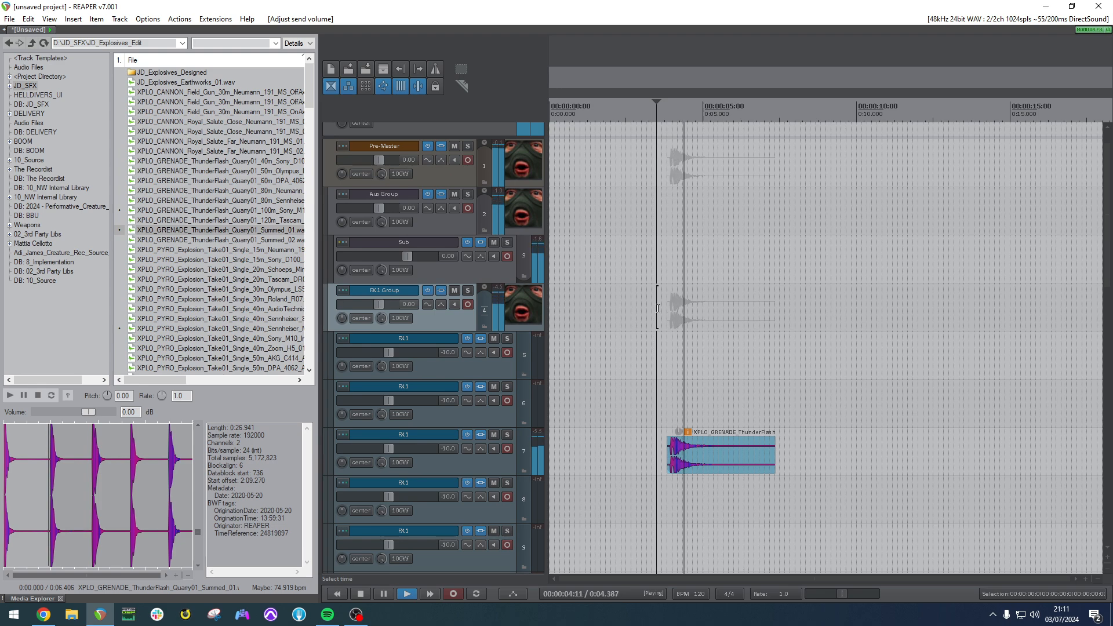
key(space)
Select the grenade explosion item and replay it from slightly different points just before its start.
drag(727, 455, 703, 468)
click(651, 441)
key(space)
key(space)
click(647, 406)
key(space)
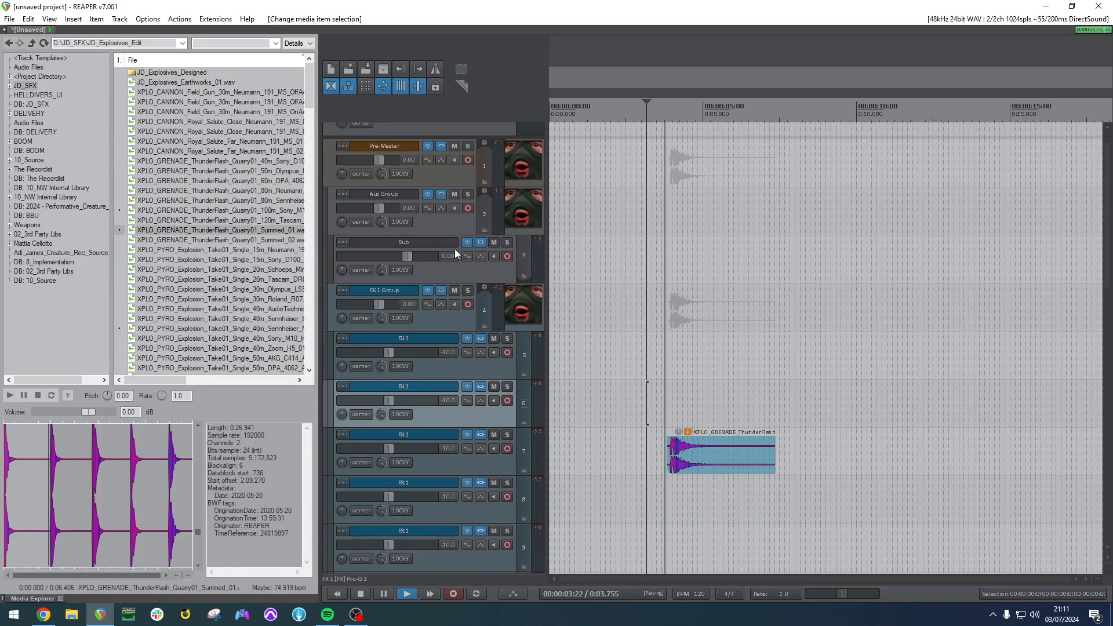
key(space)
In the Aux Group's Elevate limiter, set limiter gain to 3.0 dB and transient emphasis to 61%, and show the transient sub-module.
click(441, 194)
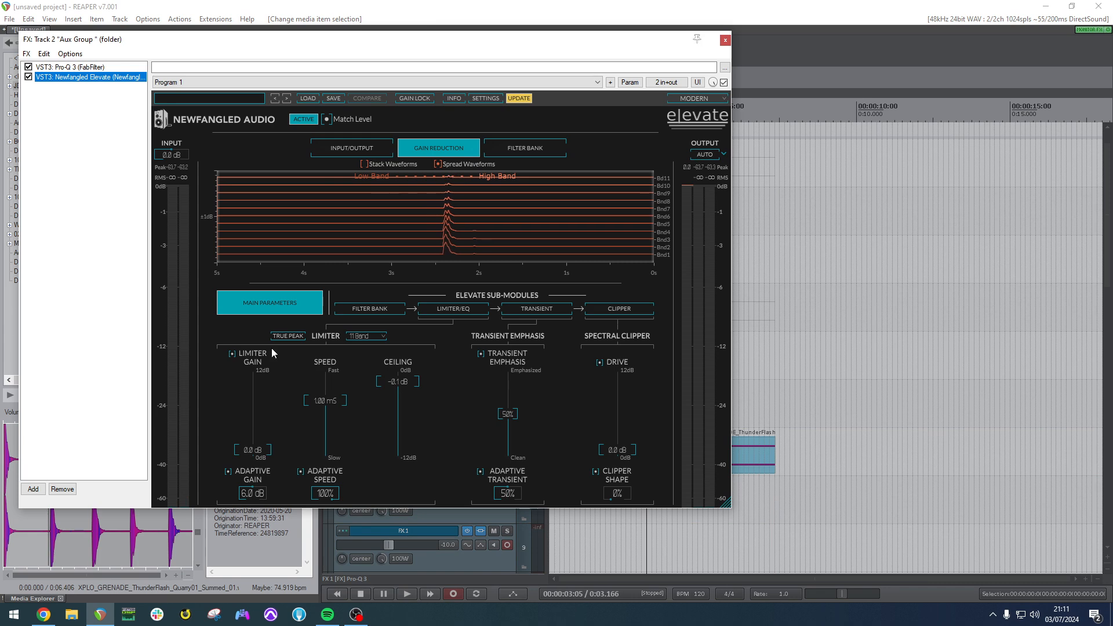
drag(260, 455, 276, 415)
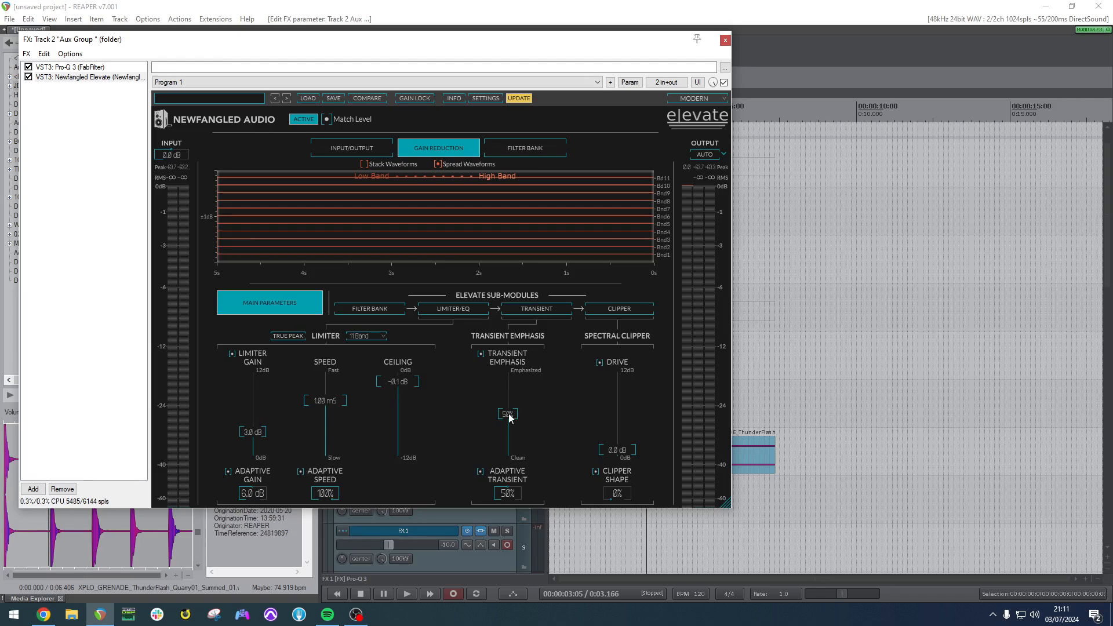
click(481, 340)
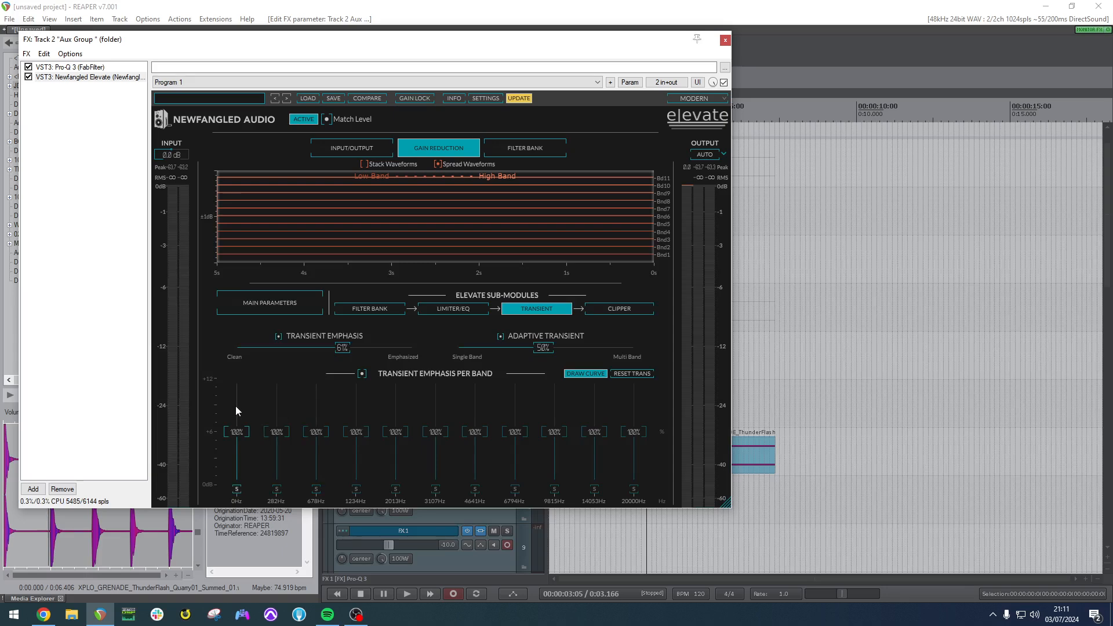
Draw a per-band transient emphasis curve from 153% to 98%, audition it, and lower the 0 Hz and 282 Hz bands to 84% and 130%.
mouse_move(234, 402)
mouse_down()
mouse_move(646, 433)
mouse_move(642, 422)
mouse_up()
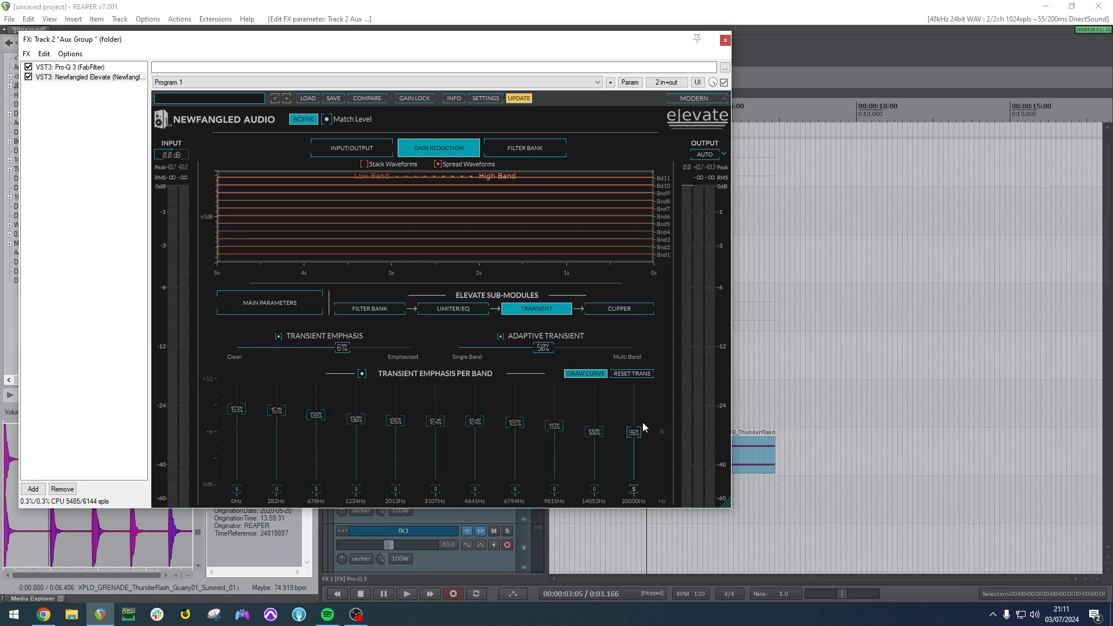
key(space)
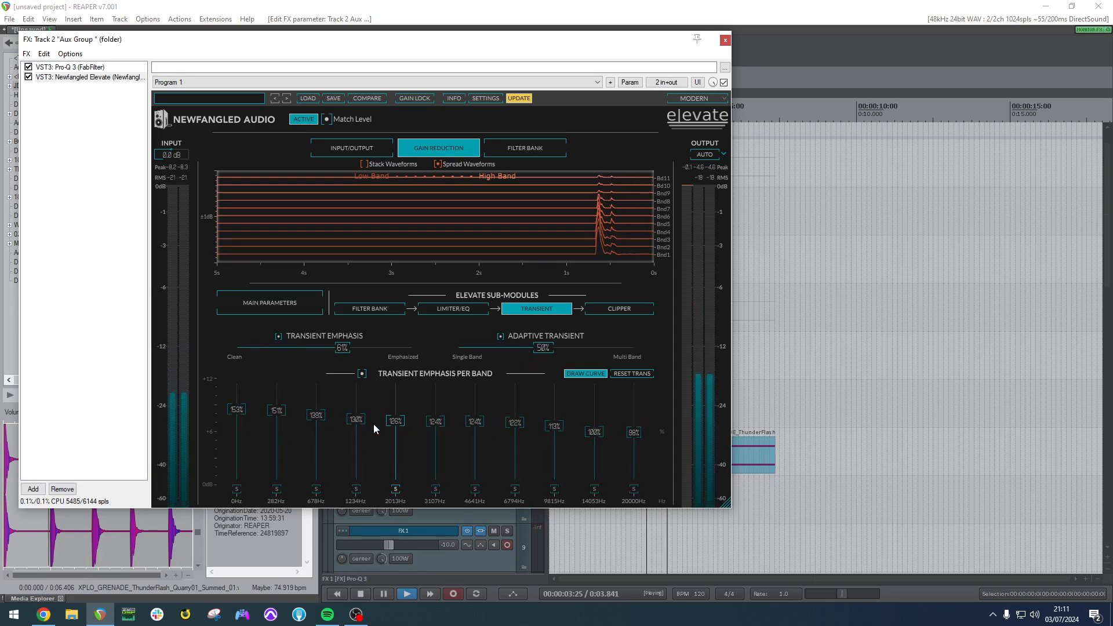
key(space)
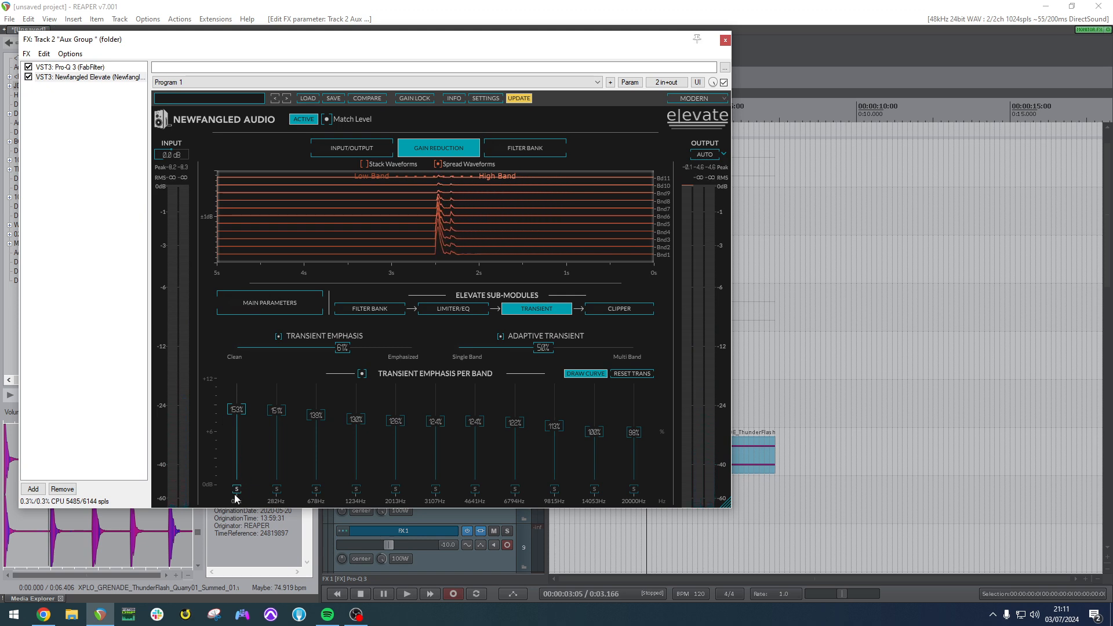
drag(233, 415, 258, 444)
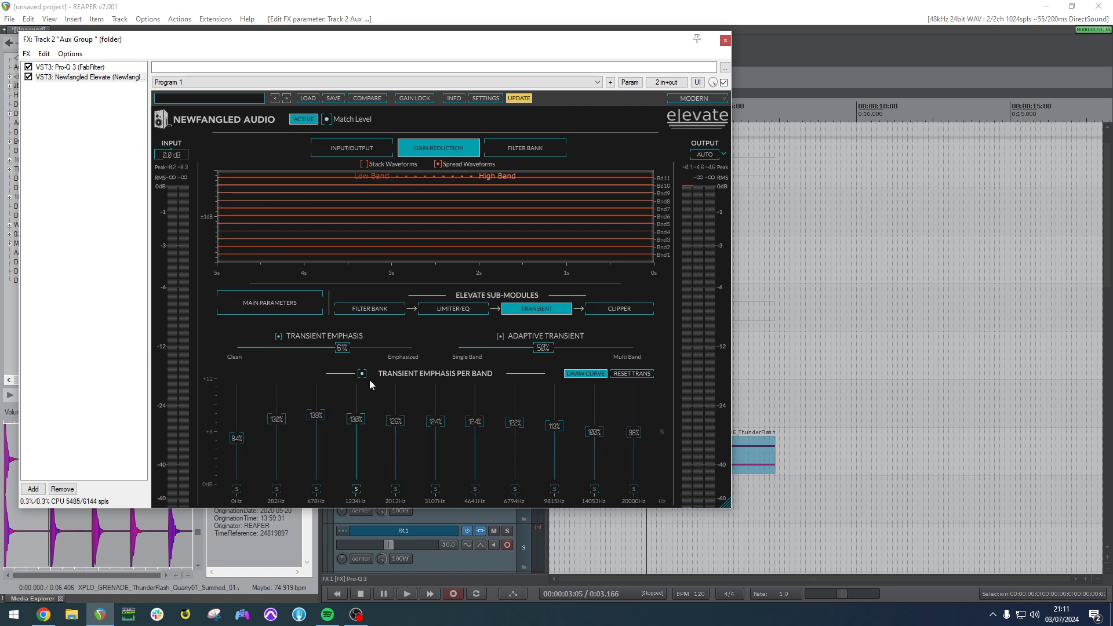
Change the Elevate limiter on the Aux Group from its main parameters to 15 bands.
click(318, 307)
click(360, 339)
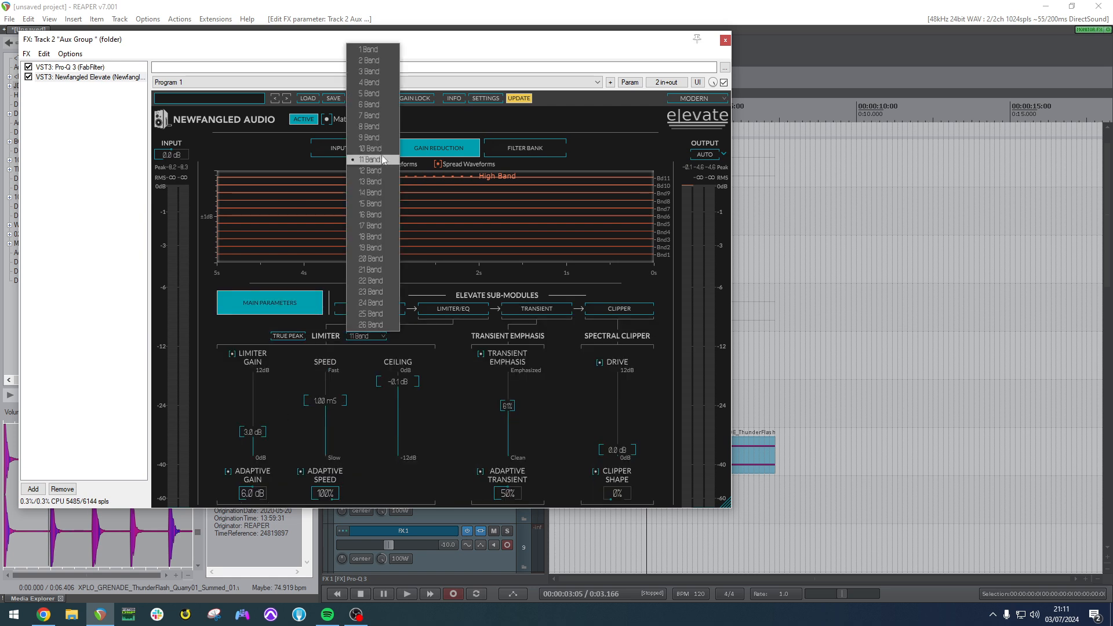
click(373, 204)
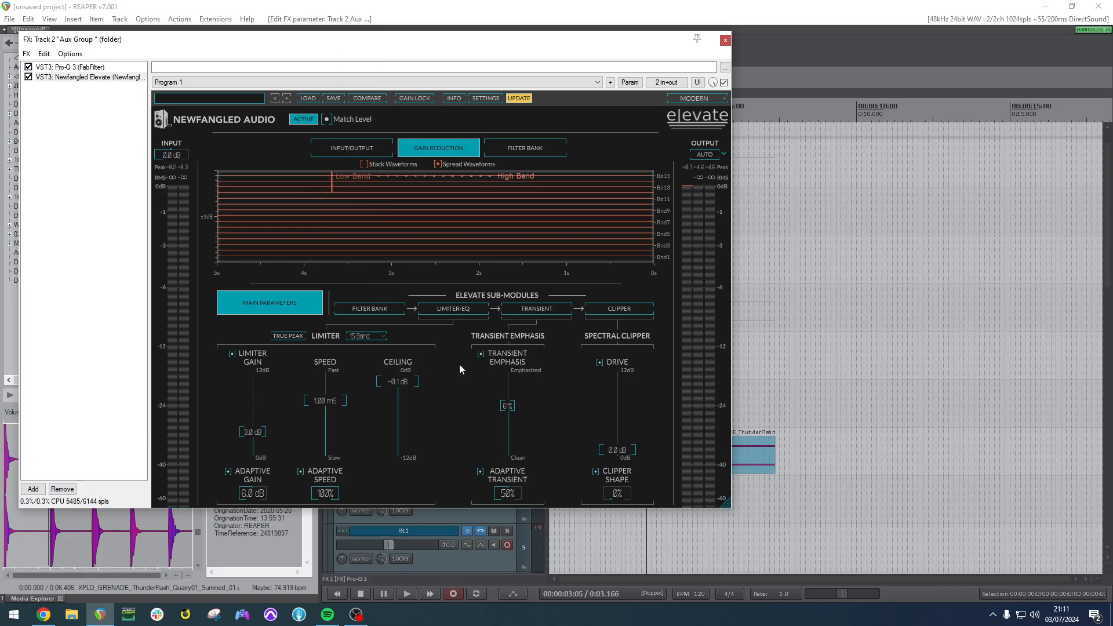
Redraw Elevate's per-band transient emphasis across all 15 bands, from about 138% at 0 Hz down to about 84% at 20000 Hz.
click(607, 310)
click(550, 307)
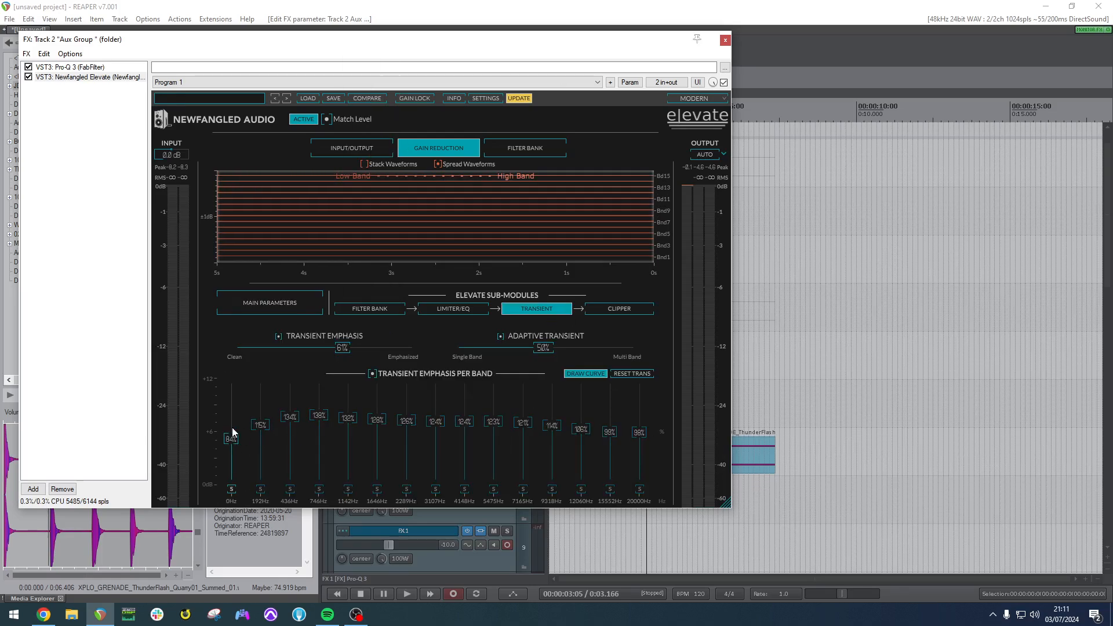
mouse_move(234, 417)
mouse_down()
mouse_move(263, 408)
mouse_move(648, 437)
mouse_up()
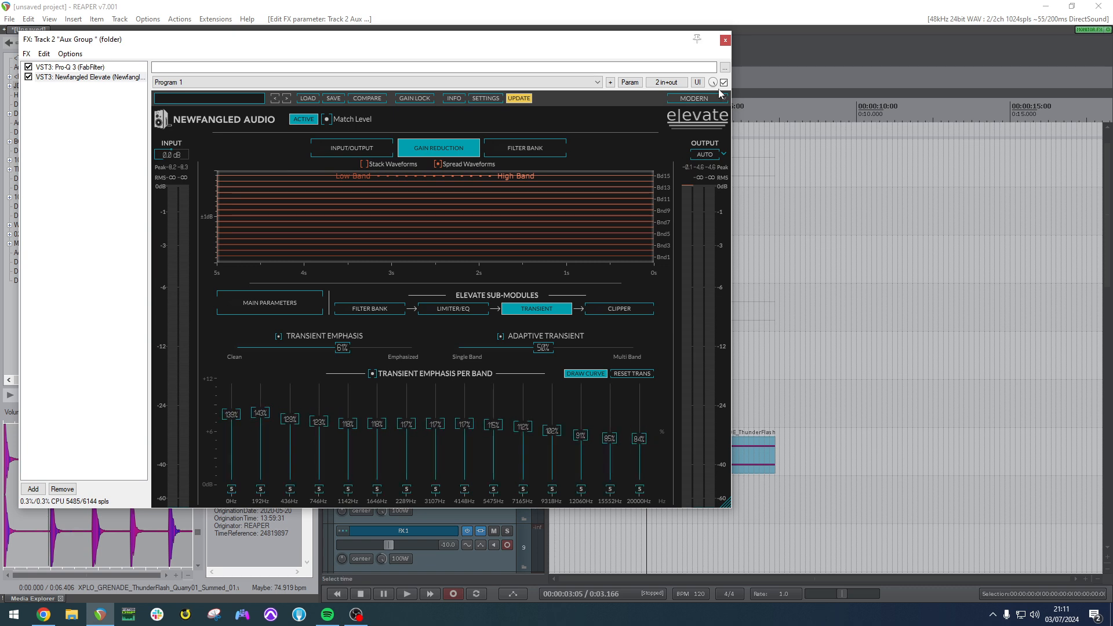
Return the Aux Group's Elevate to its main parameters, set the spectral clipper drive to 1.0 dB, and close the effects chain.
click(293, 304)
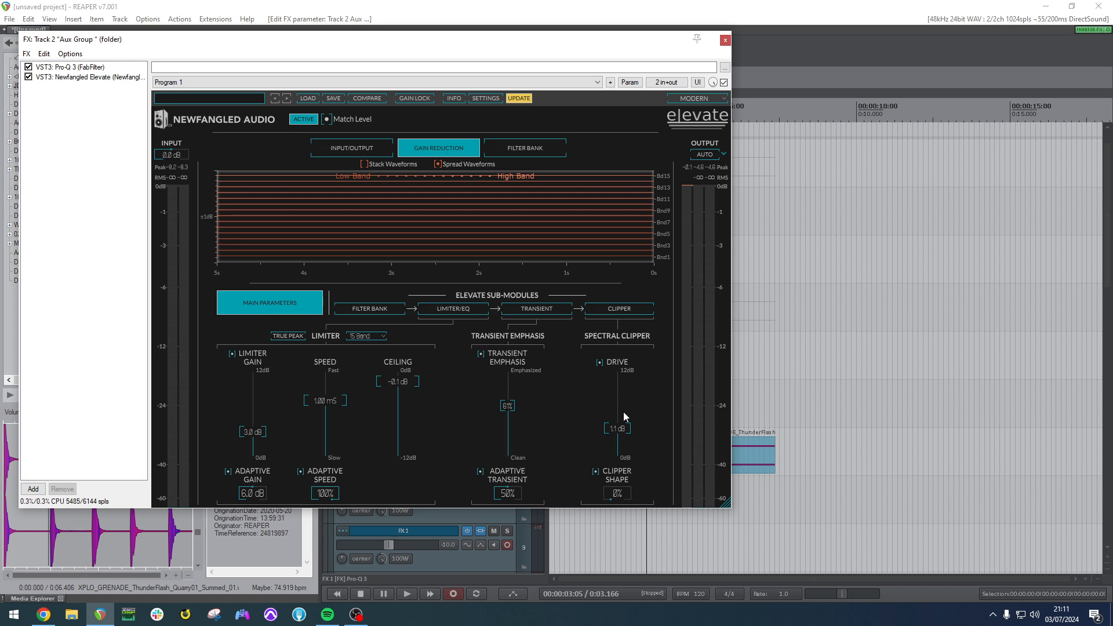
scroll(619, 433, down, 1)
click(725, 40)
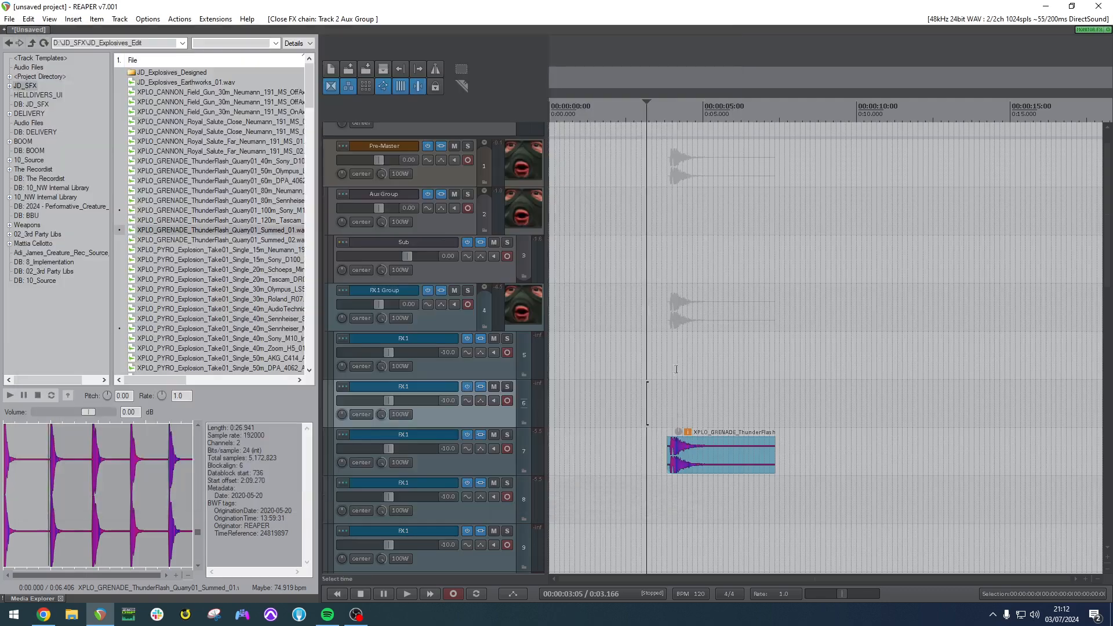
Time-stretch the explosion item on the FX1 track to a playback rate of 0.731 and audition it.
drag(775, 457, 815, 458)
click(662, 406)
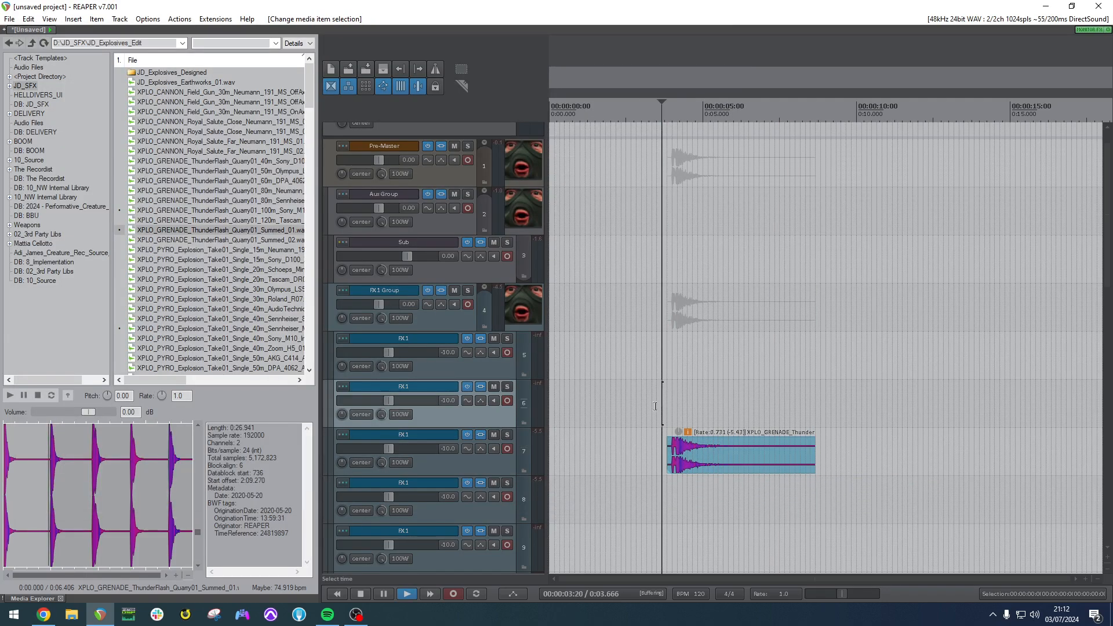
key(space)
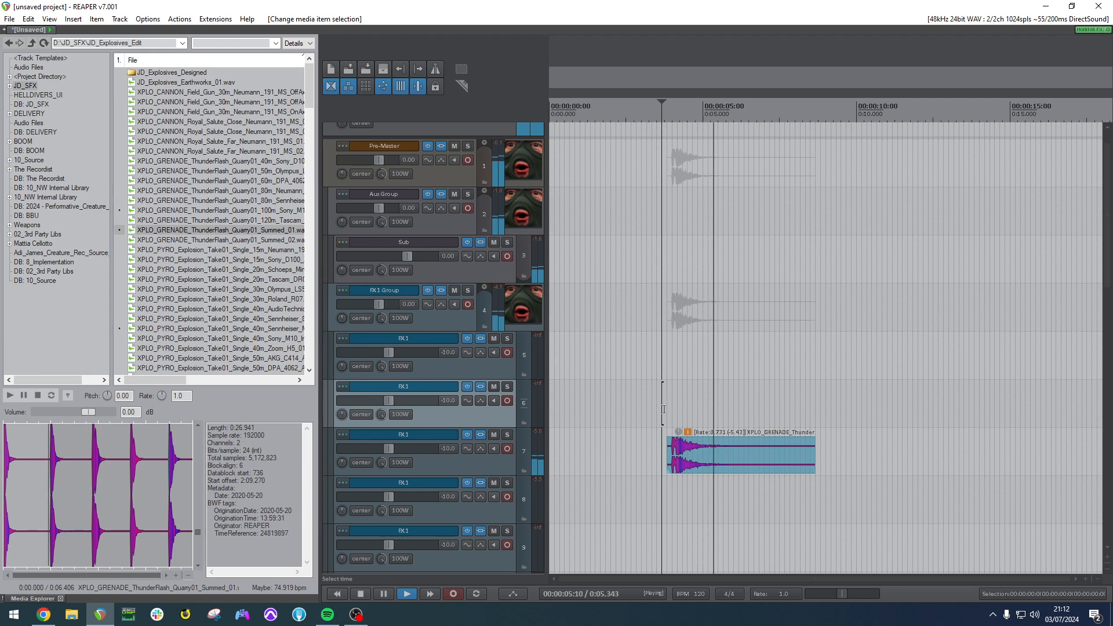
key(space)
click(704, 444)
mouse_move(695, 448)
mouse_down()
mouse_move(696, 496)
mouse_move(694, 452)
mouse_up()
click(662, 447)
key(space)
click(667, 405)
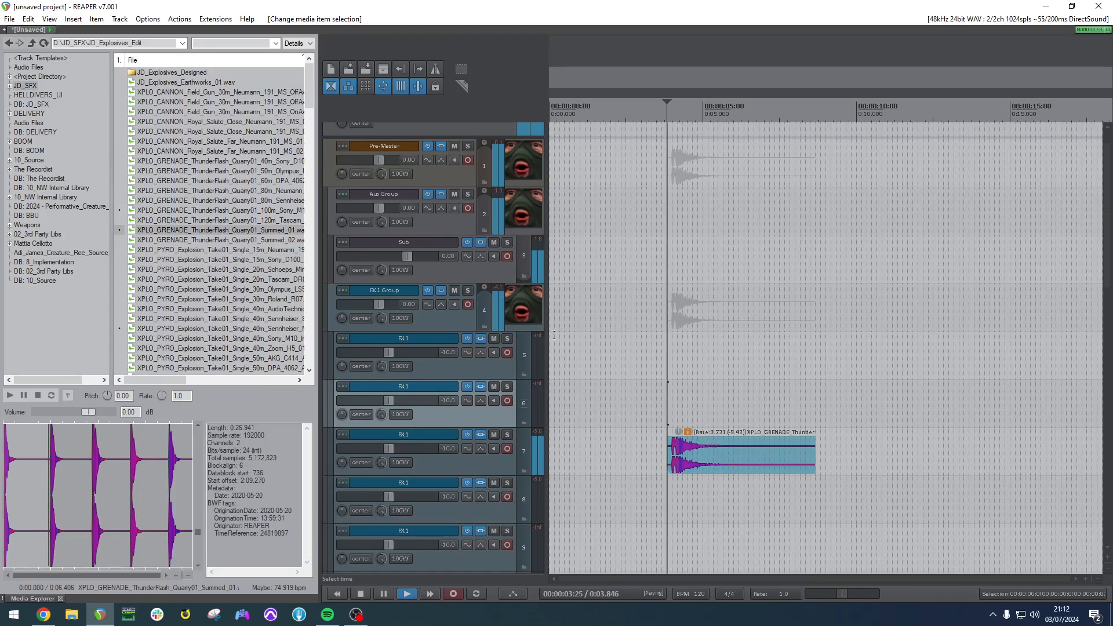
key(space)
Solo the Sub track, audition the explosion through it, and review the LoAir and L2 effects in its chain.
click(481, 242)
click(507, 243)
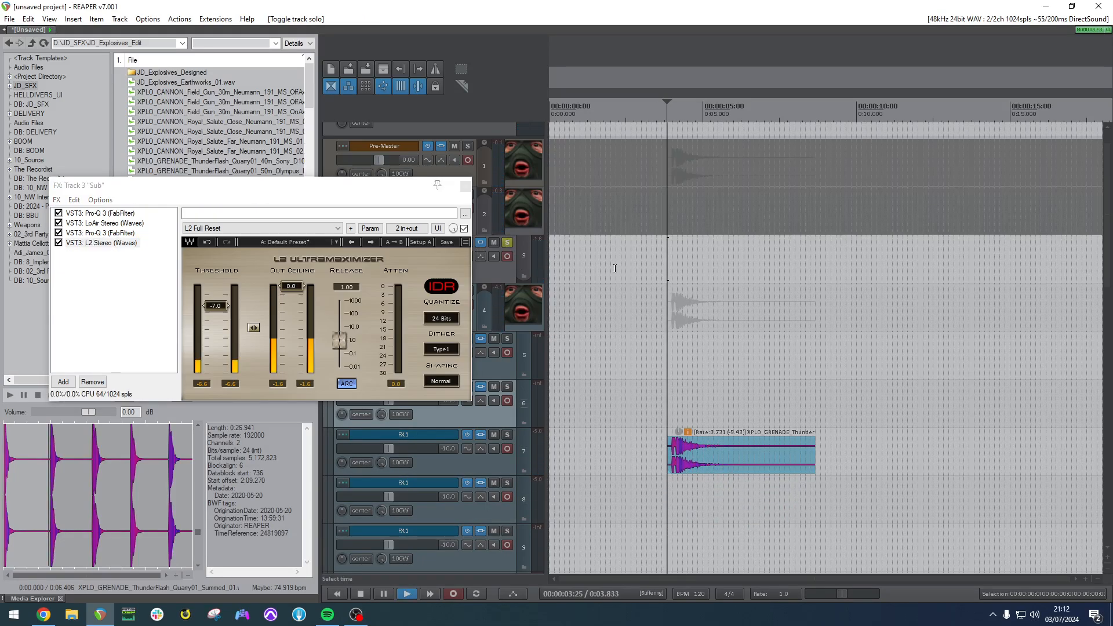
key(space)
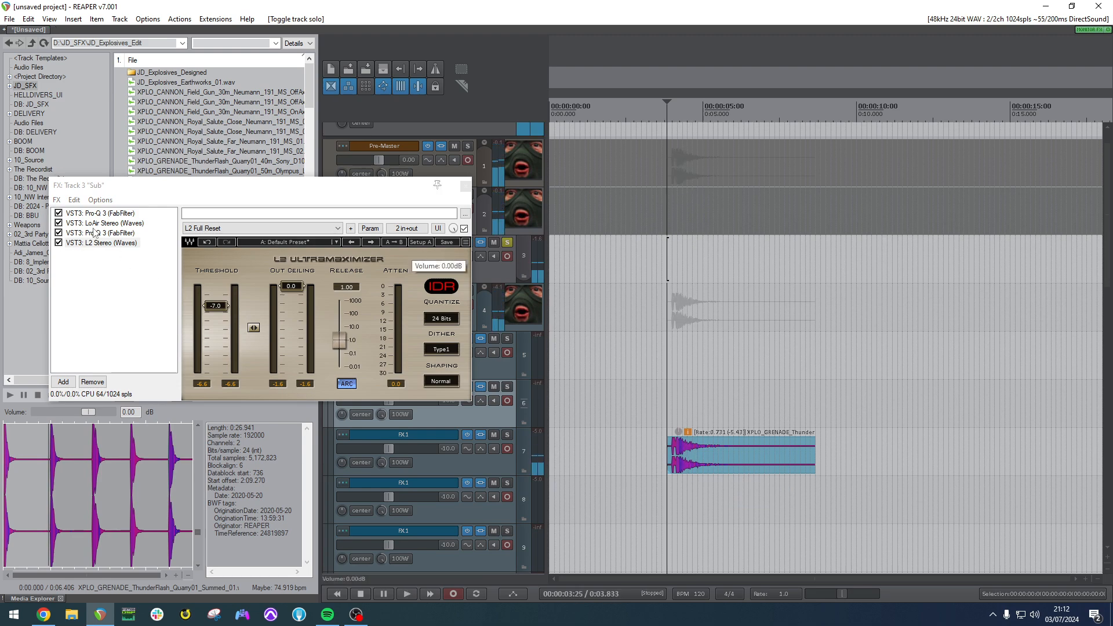
click(104, 223)
click(102, 242)
drag(364, 185, 368, 282)
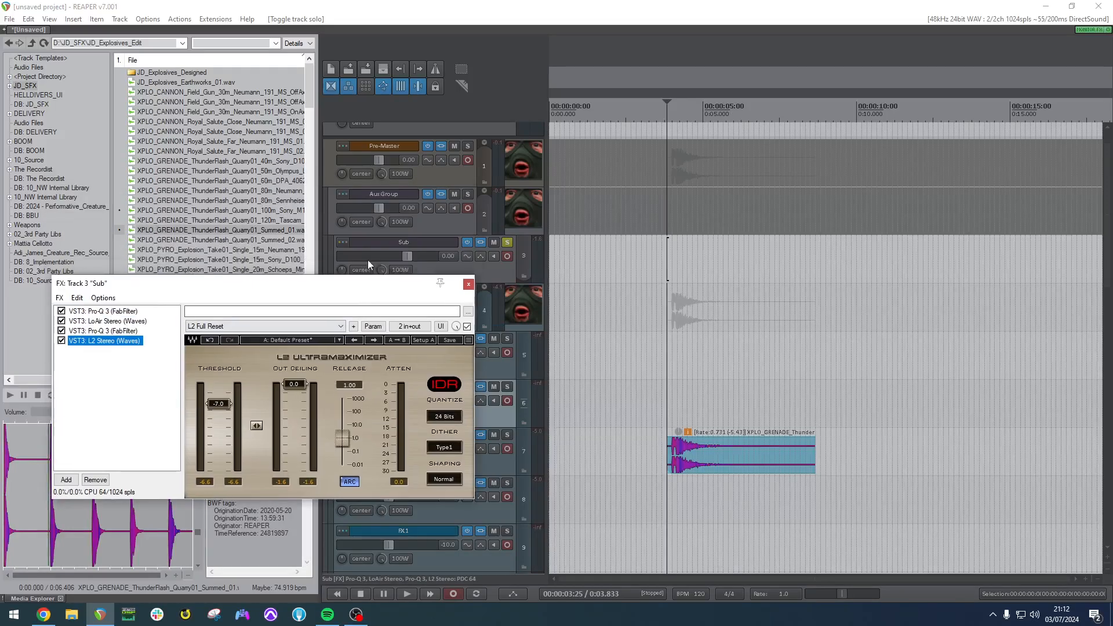
In the Aux Group's Elevate, switch off the spectral clipper drive and set transient emphasis to 48%.
click(437, 195)
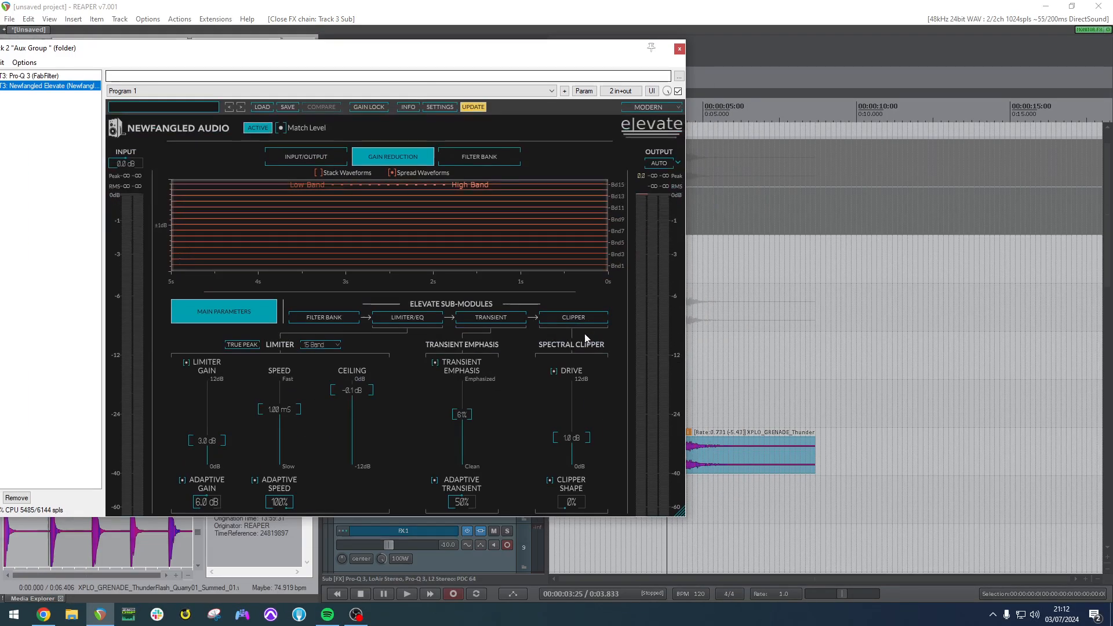
click(555, 372)
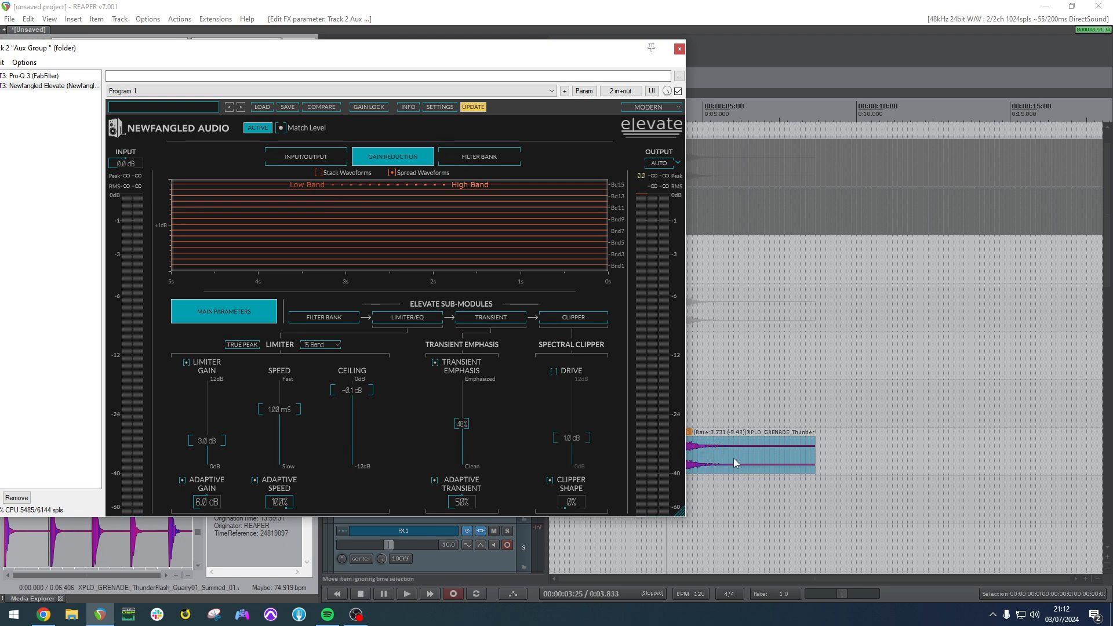
Move the explosion item so it starts at about 7.3 s and audition it.
drag(734, 462, 841, 458)
click(734, 399)
click(765, 392)
key(space)
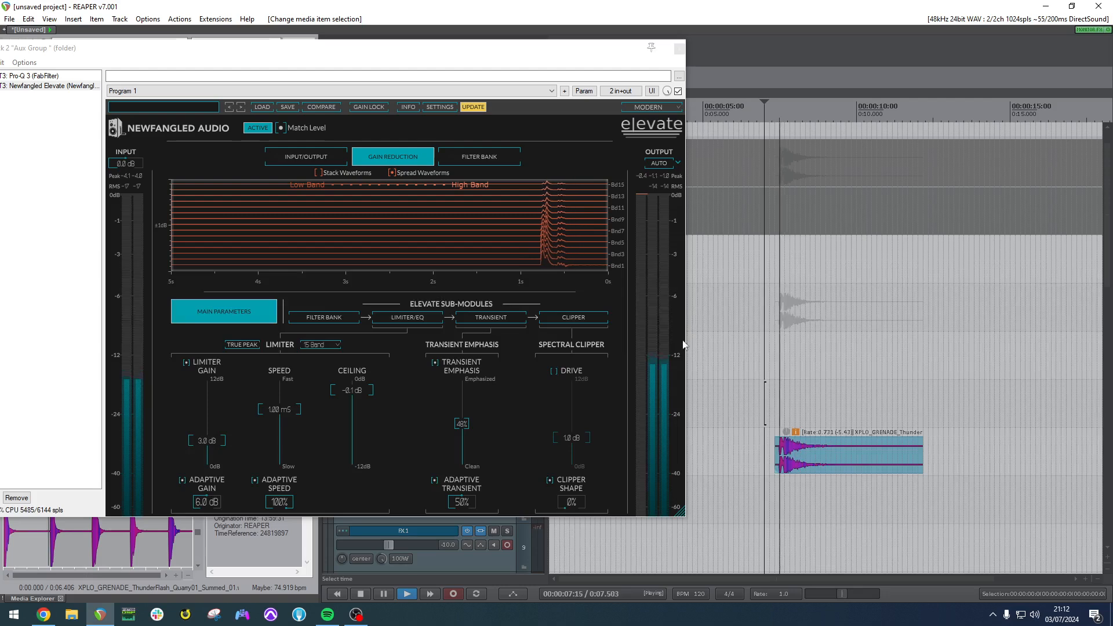
Set Elevate's limiter gain to 0.0 dB and ceiling to -0.4 dB, and switch off transient emphasis.
drag(205, 451, 280, 481)
key(space)
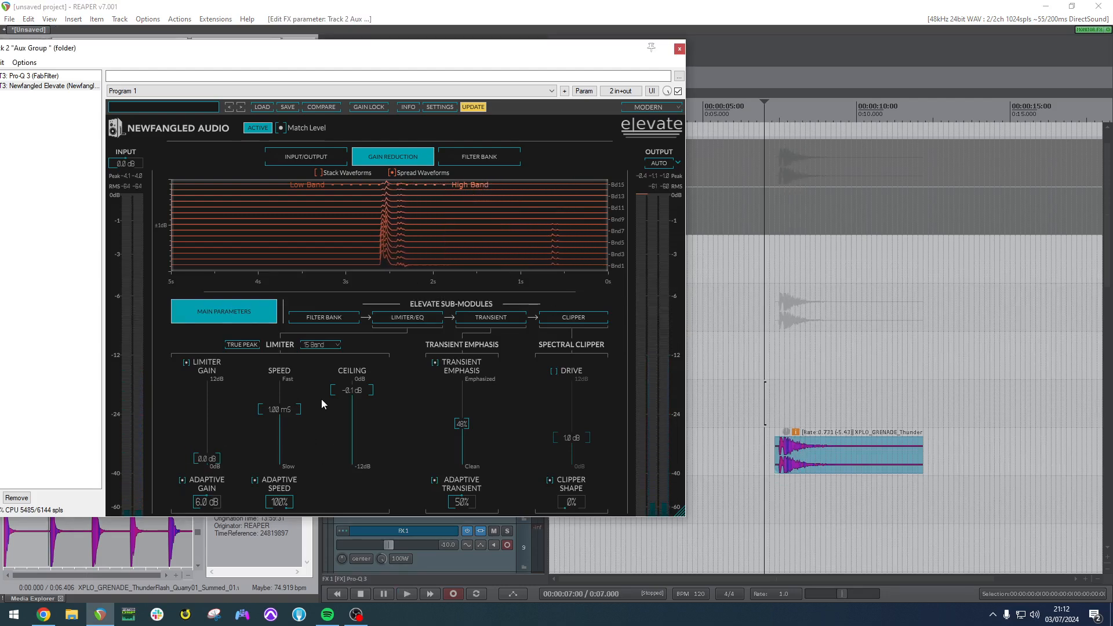
drag(352, 390, 352, 399)
click(435, 363)
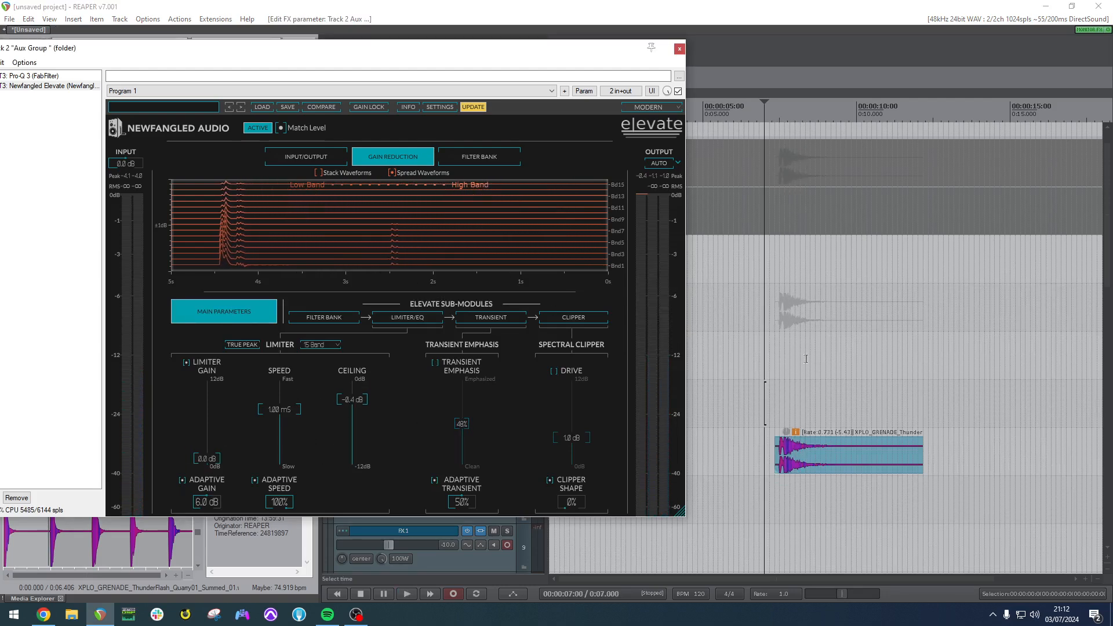
Audition the explosion with the new Elevate settings, close the effects chain, and take the Sub track out of solo.
click(769, 353)
key(space)
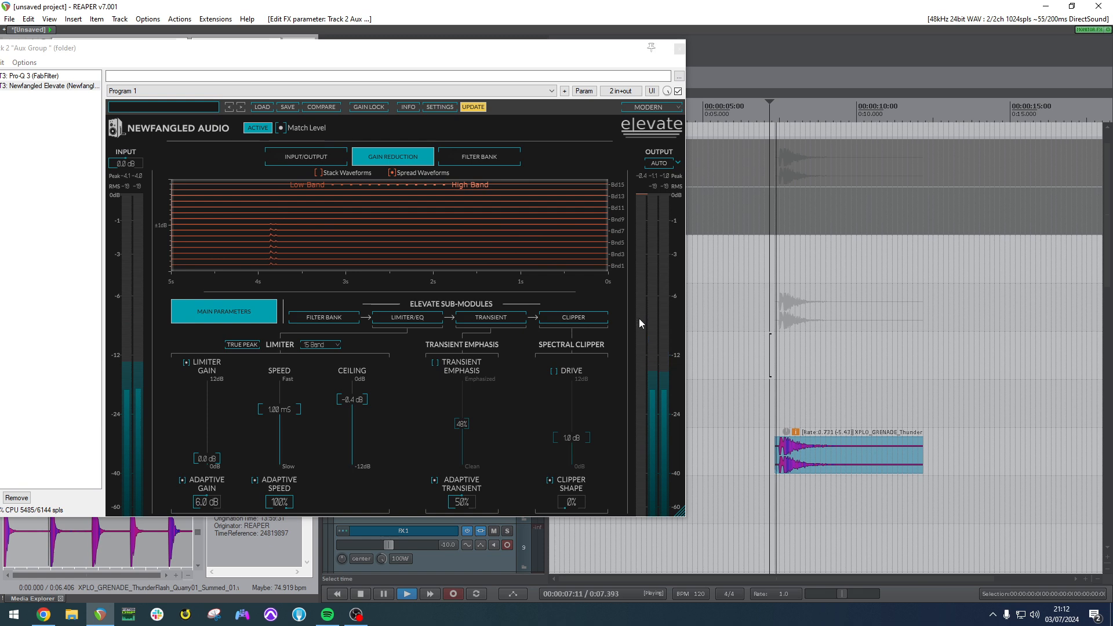
click(651, 236)
key(space)
click(679, 49)
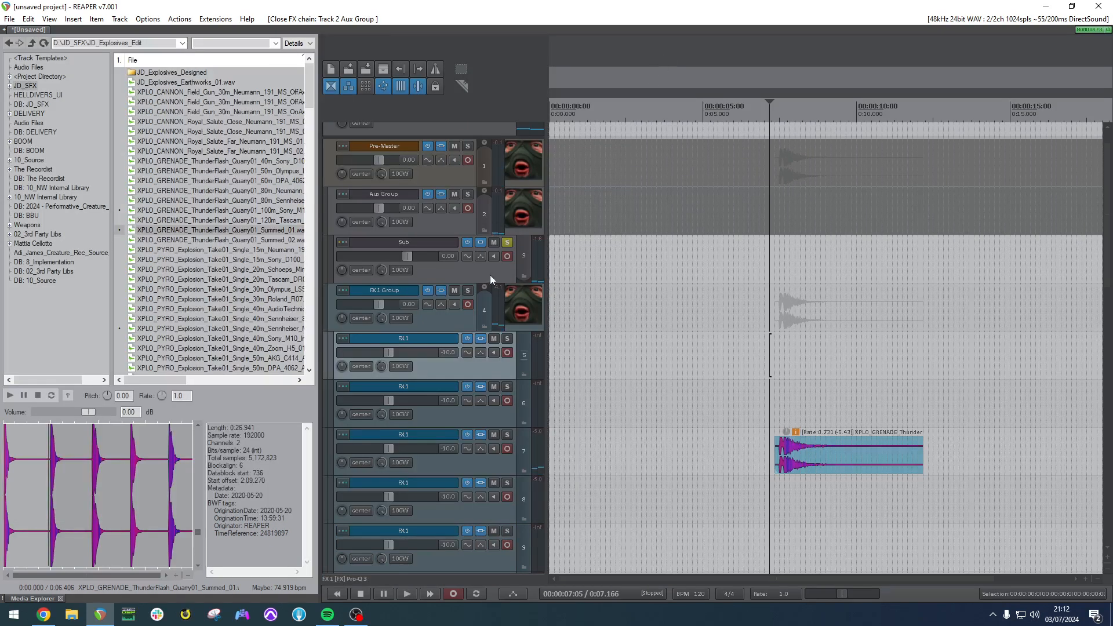
click(506, 244)
Add the MV2 Stereo compressor to the Sub track with low level 2.1 and place it before the L2 limiter.
click(480, 243)
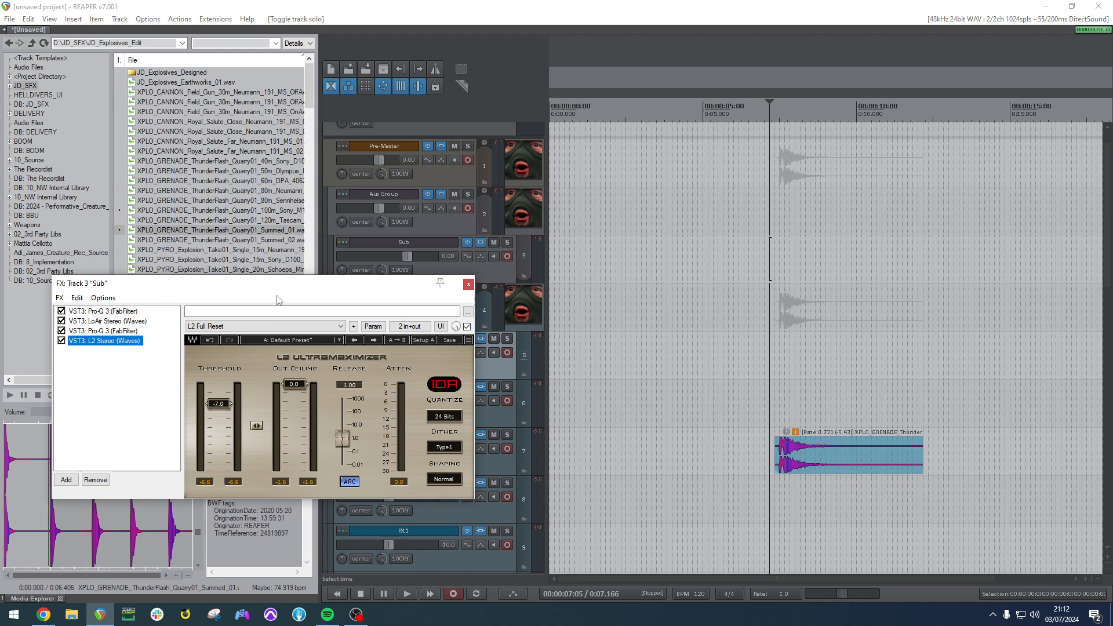
double_click(155, 394)
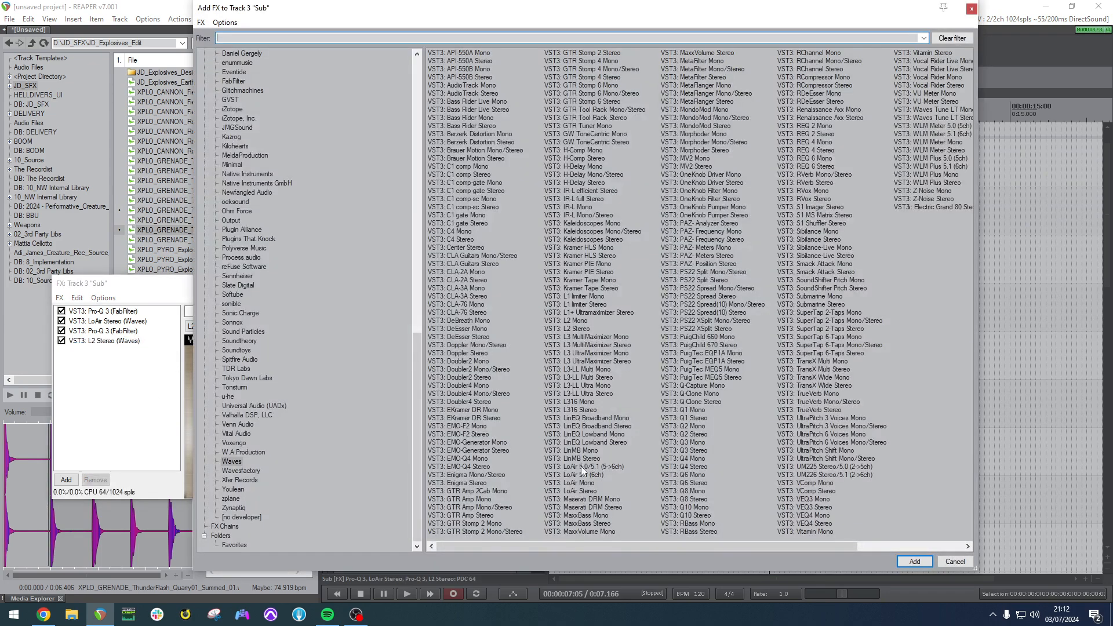
double_click(695, 167)
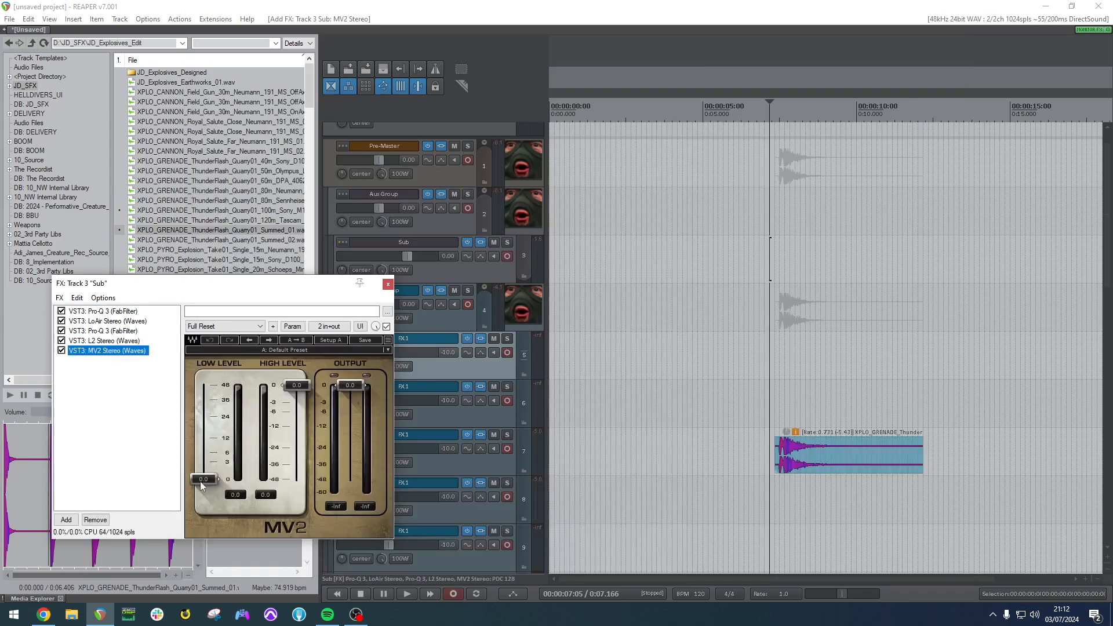
drag(201, 482, 201, 477)
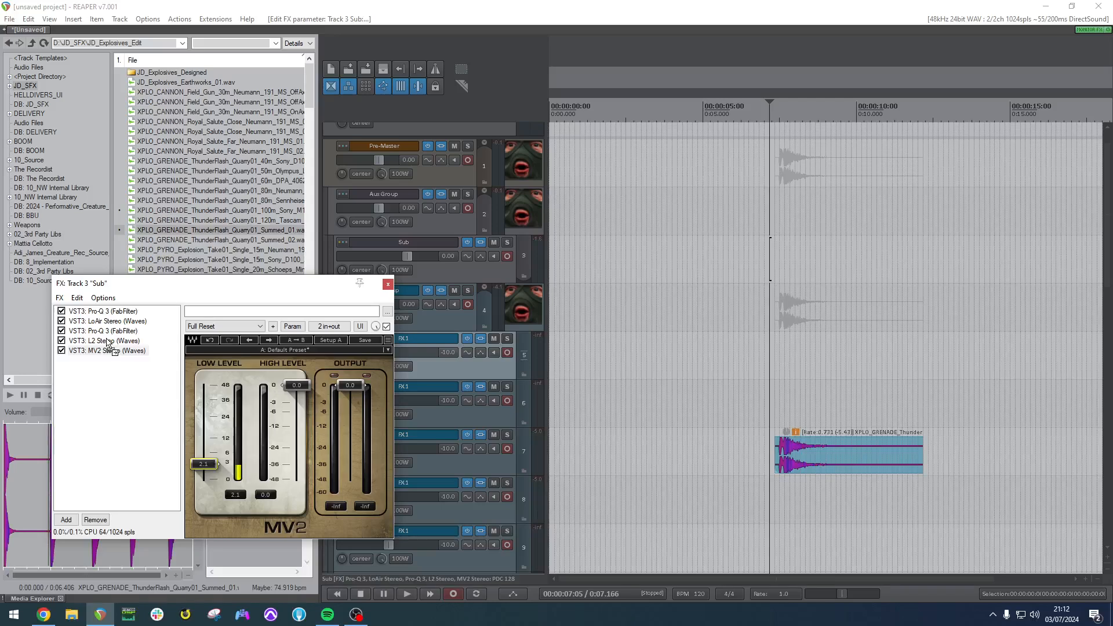
drag(109, 342, 109, 341)
Audition the explosion with MV2 in the full mix and with Sub soloed, and remove MV2 from the Sub chain.
click(719, 309)
key(space)
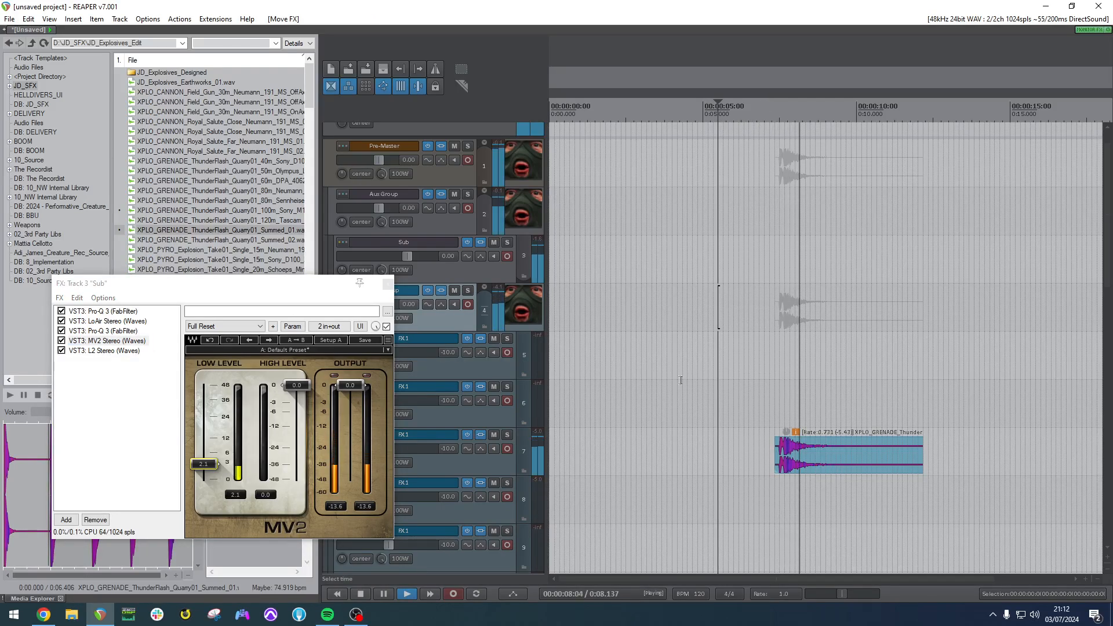
click(507, 244)
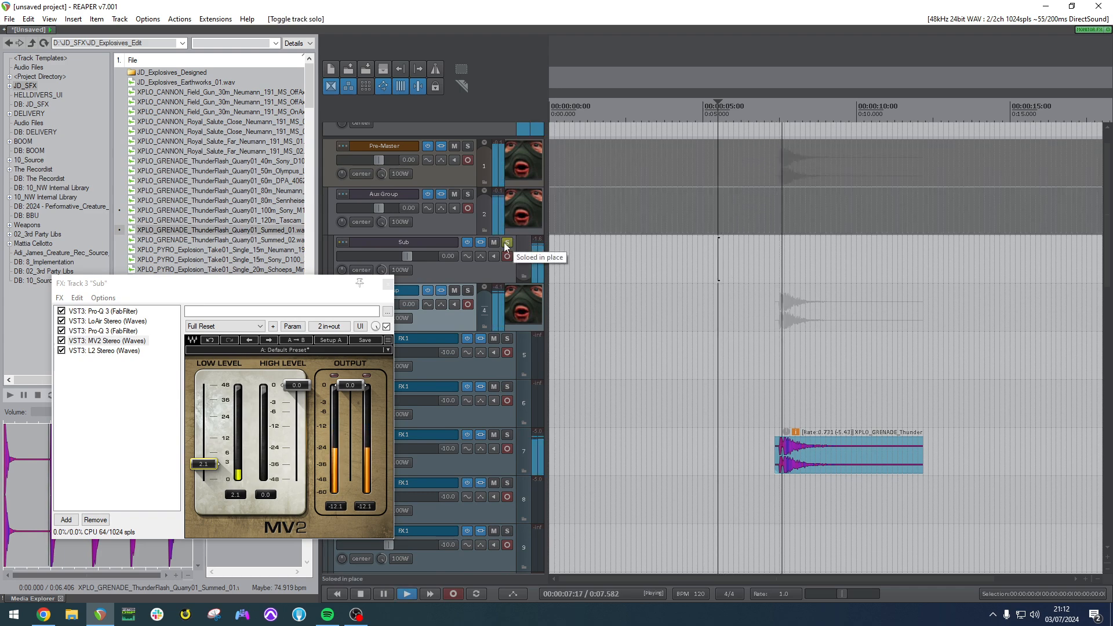
key(space)
click(507, 244)
click(86, 342)
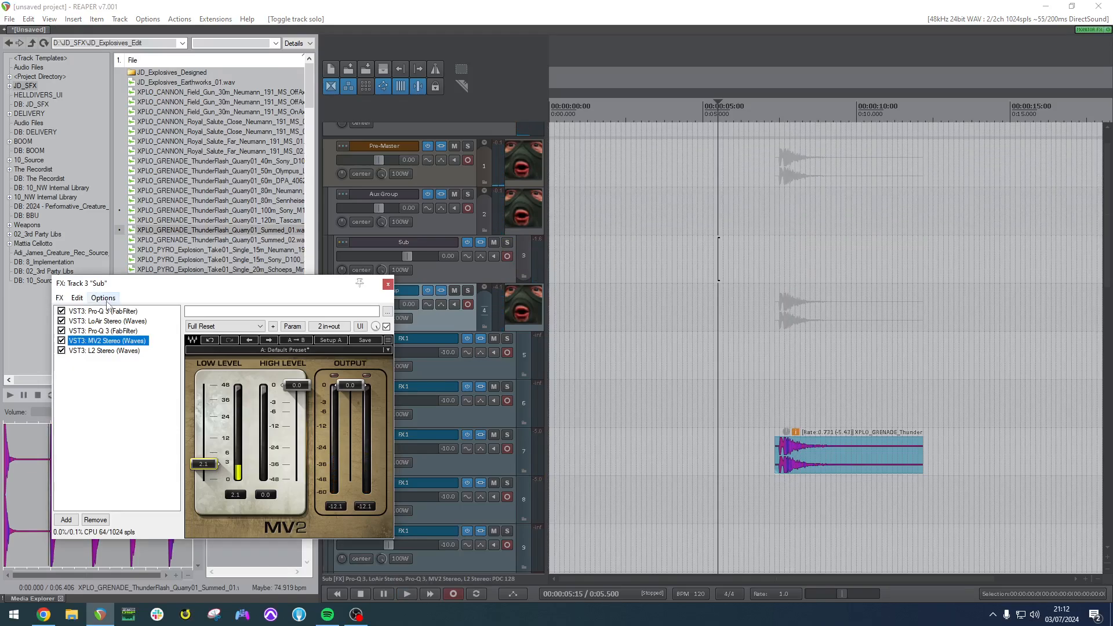
key(Delete)
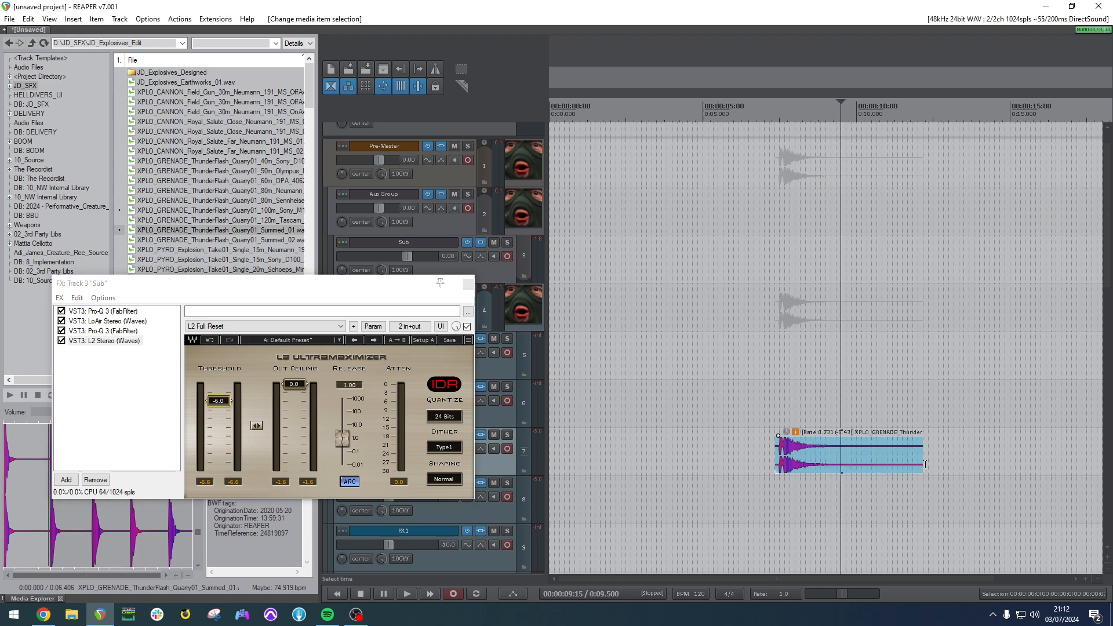
Time-stretch the explosion item to a playback rate of 0.815 and close the Sub effects chain.
drag(924, 464, 908, 464)
click(851, 450)
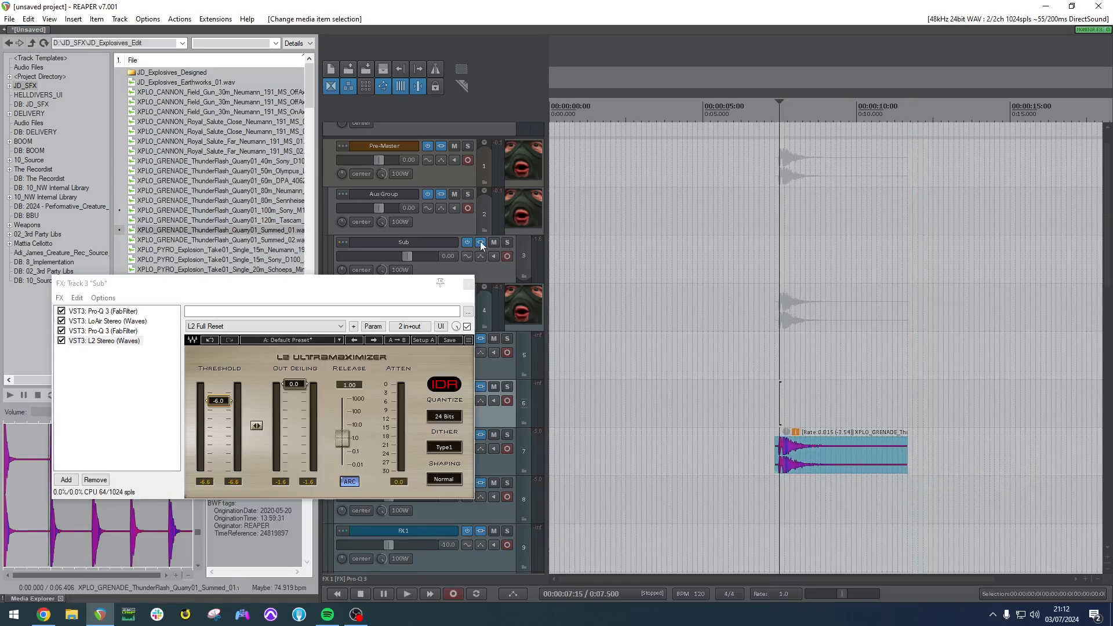
click(480, 243)
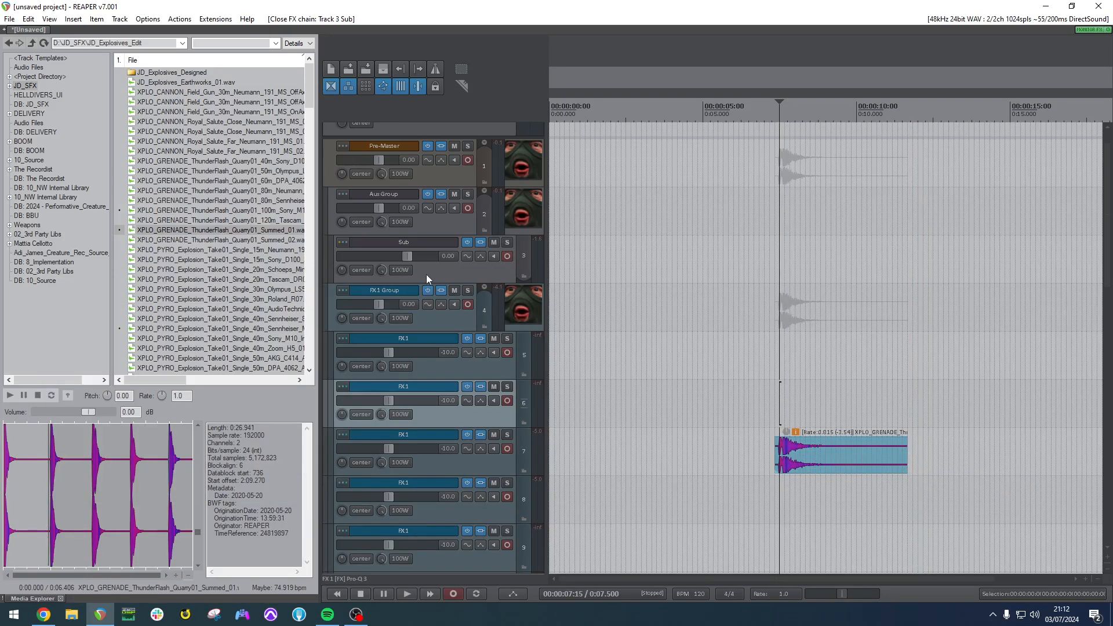
In the Sub track's second Pro-Q 3, set the high cut to 150 Hz with a 6 dB/oct slope and audition it.
click(480, 243)
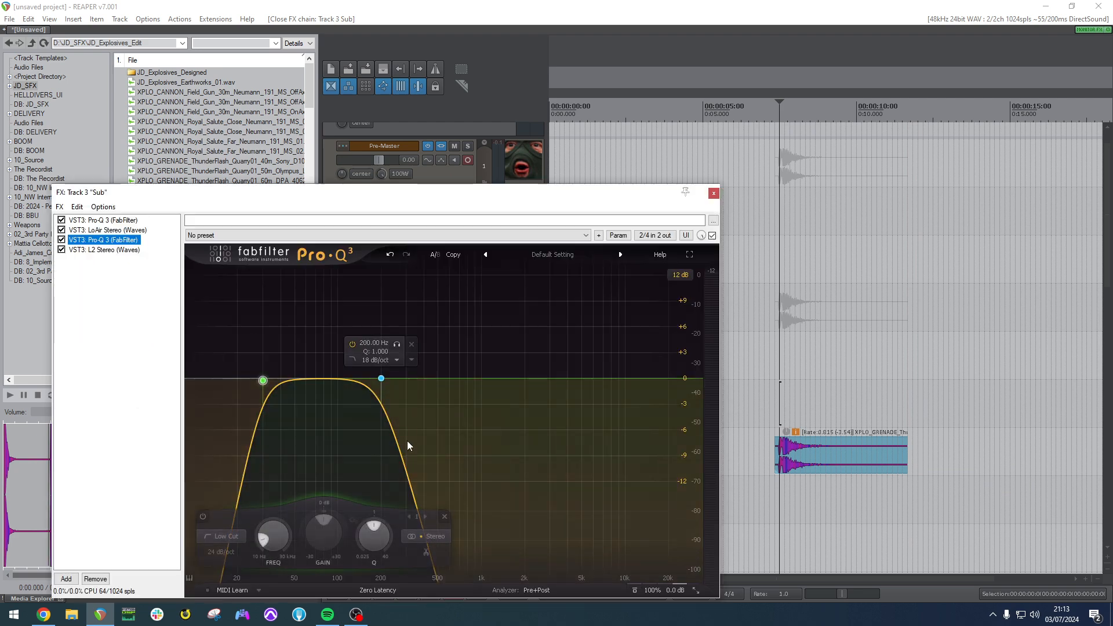
drag(381, 379, 377, 378)
scroll(385, 382, up, 2)
scroll(384, 381, down, 3)
double_click(364, 343)
text(150)
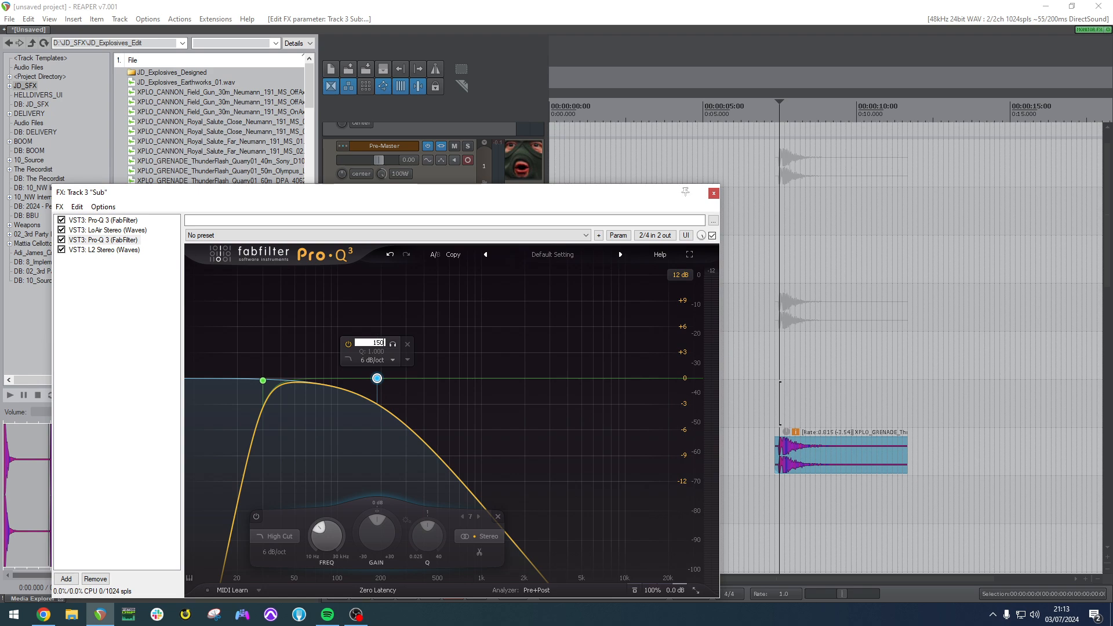
key(Return)
key(space)
key(space)
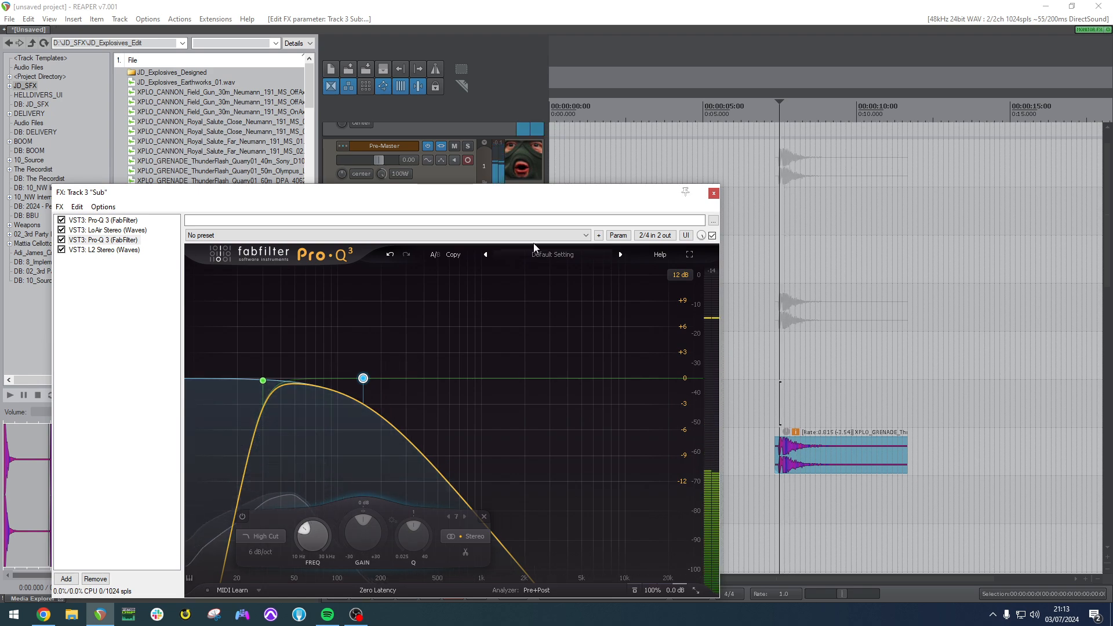
Set the Sub track's L2 threshold to -9.1 and audition the explosion.
click(100, 250)
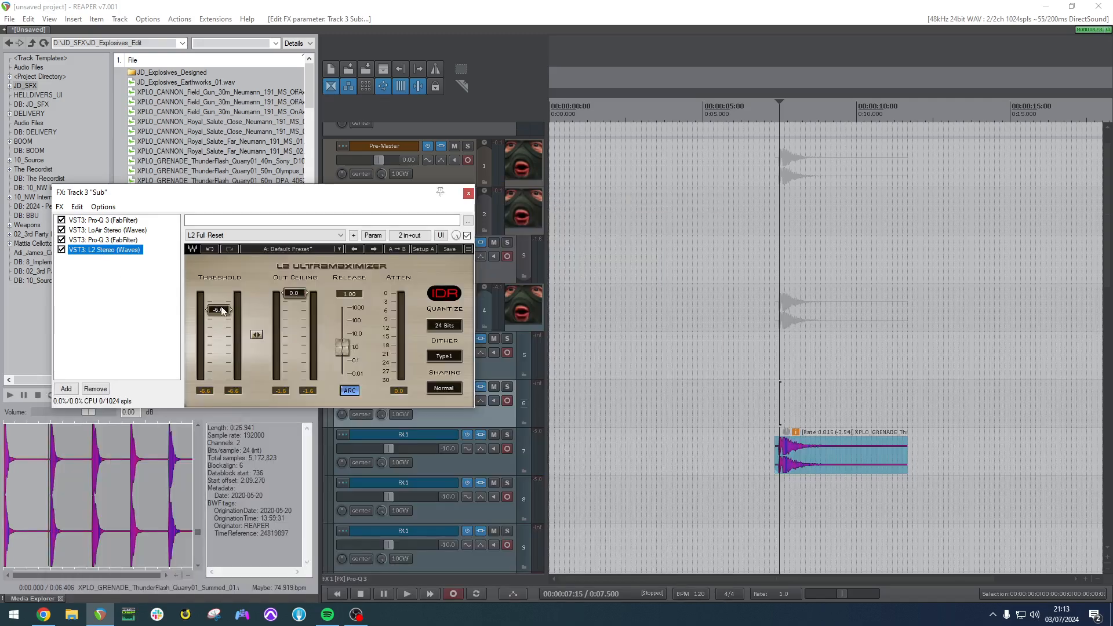
drag(222, 311, 222, 318)
click(738, 409)
key(space)
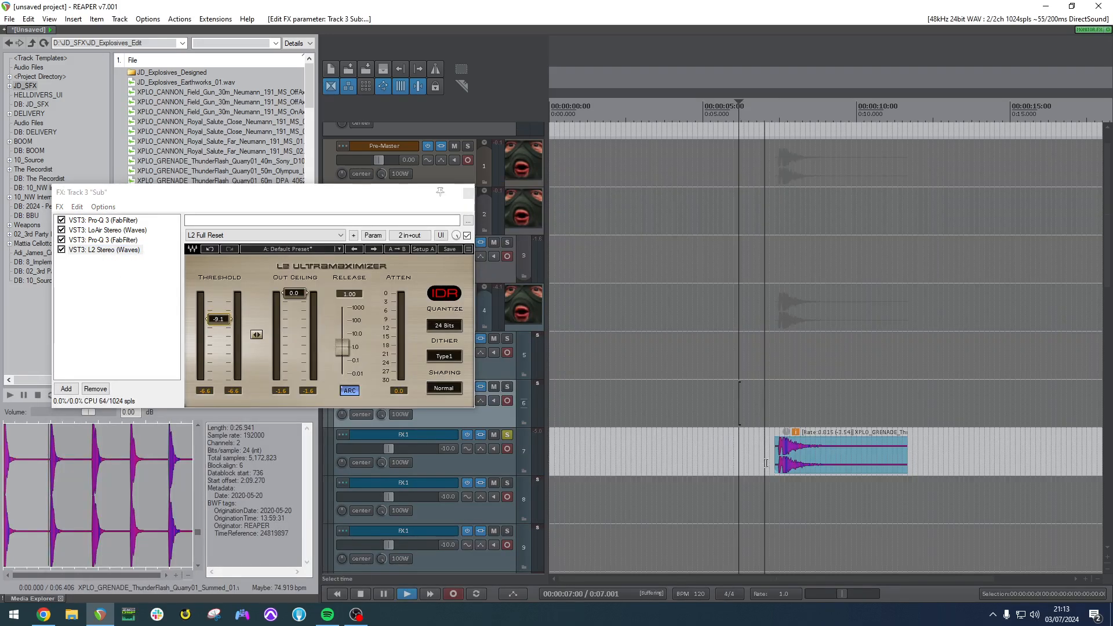
key(space)
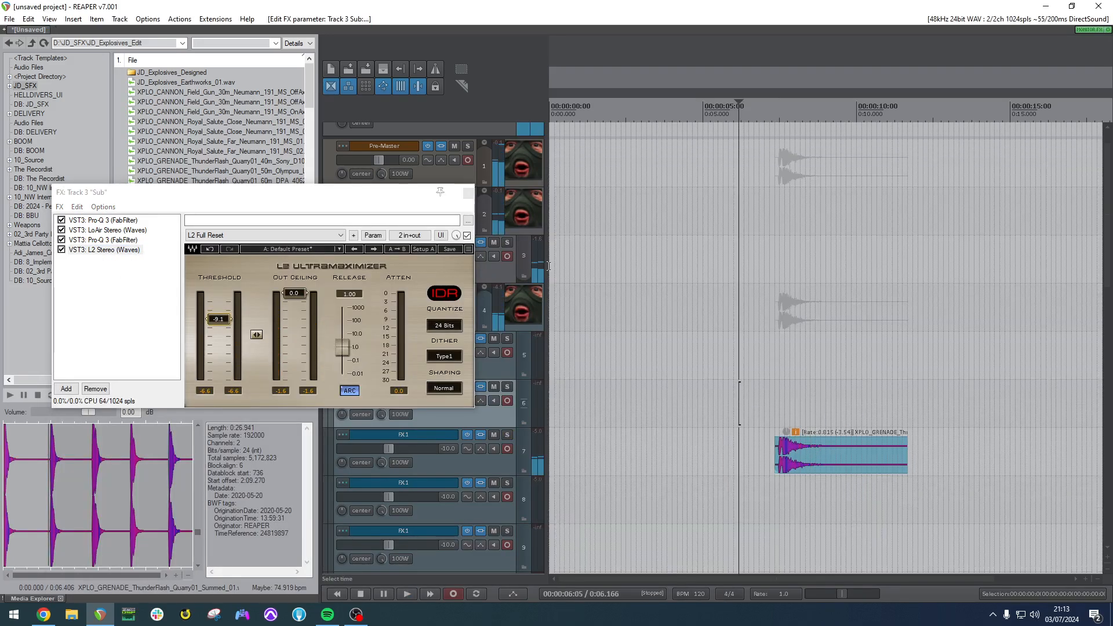
Solo the Sub track and audition its output alone.
click(508, 243)
key(space)
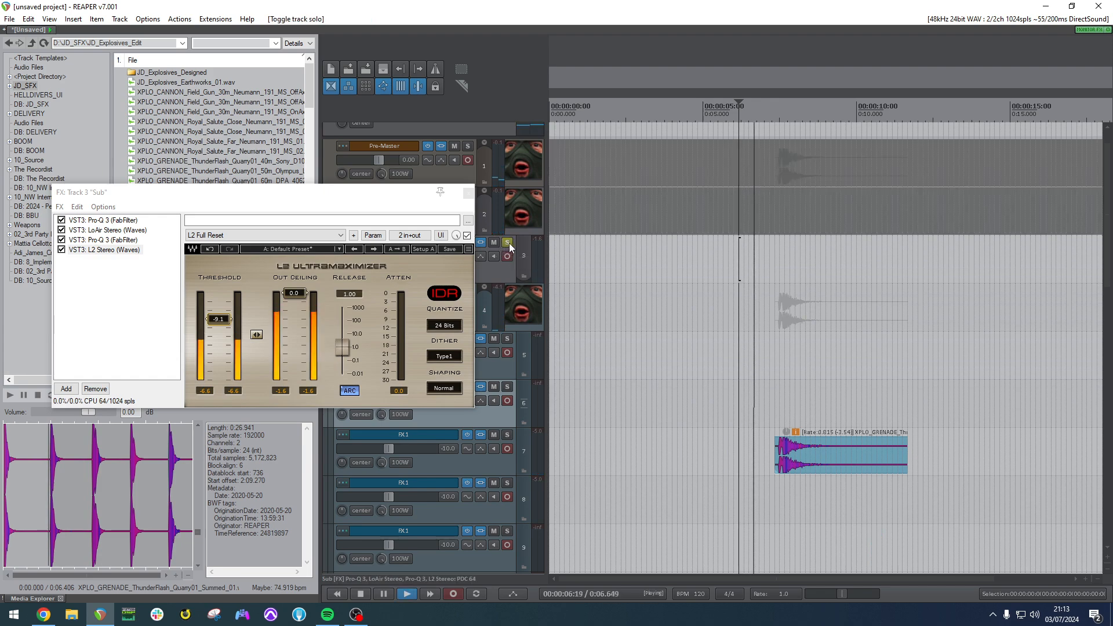
key(space)
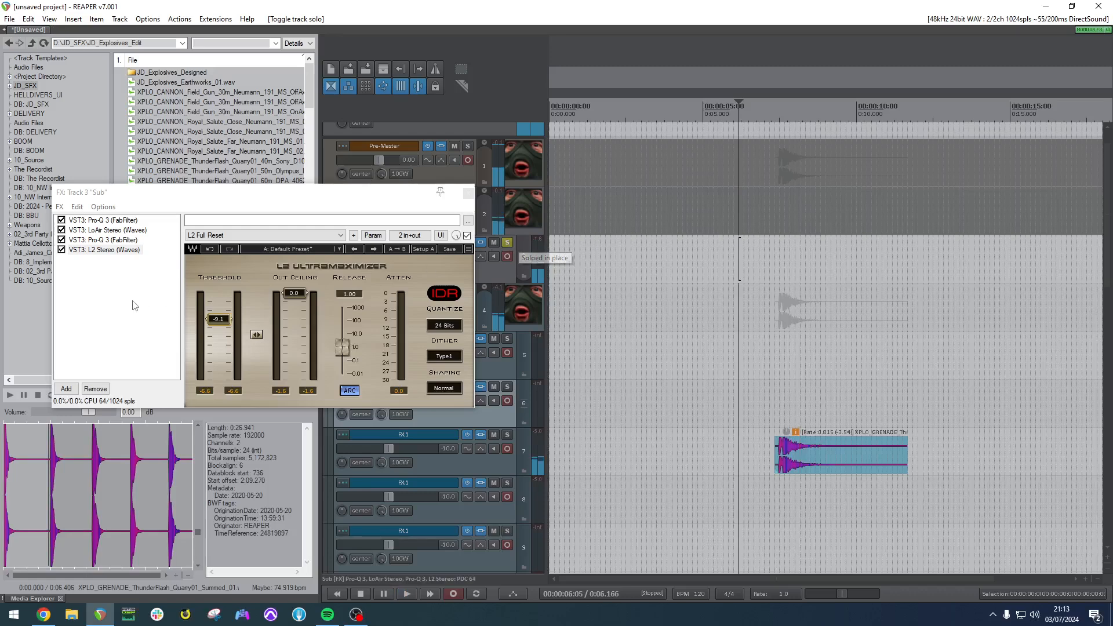
In the Sub track's second Pro-Q 3, set the 30 Hz low cut's slope to 18 dB/oct.
click(146, 283)
click(124, 240)
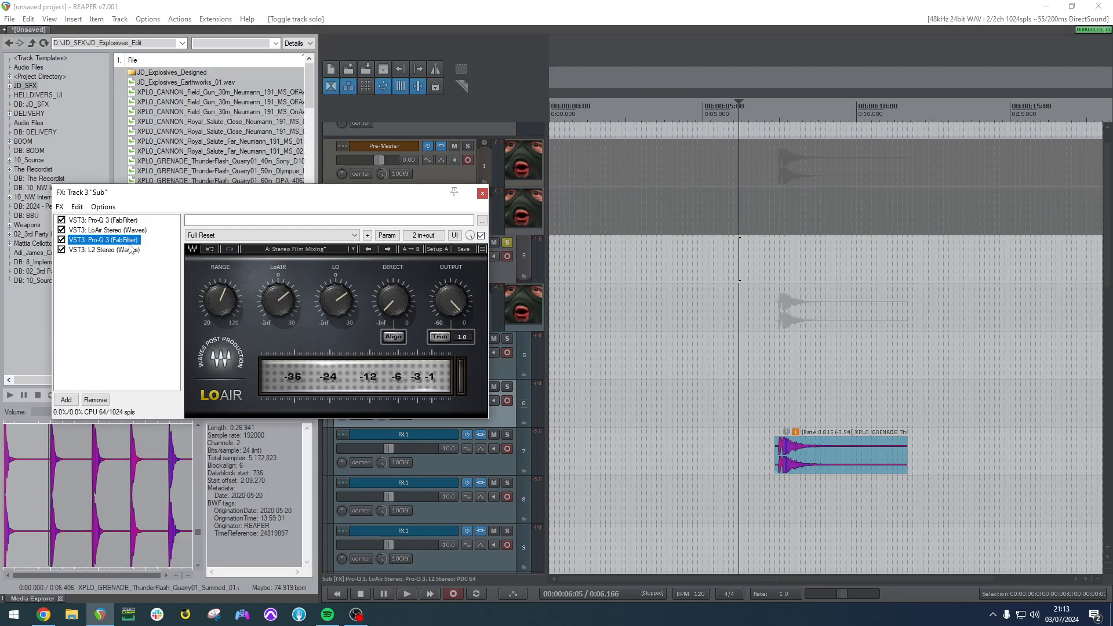
scroll(263, 381, down, 2)
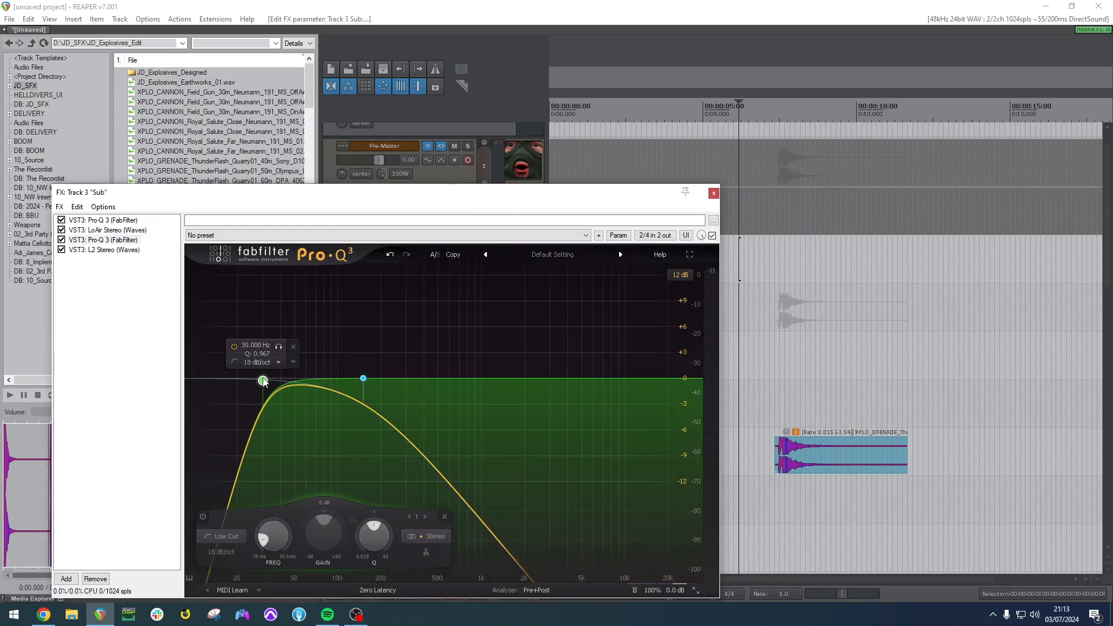
In the Sub track's second Pro-Q 3, set the high cut to 180 Hz with an 18 dB/oct slope.
scroll(360, 380, up, 2)
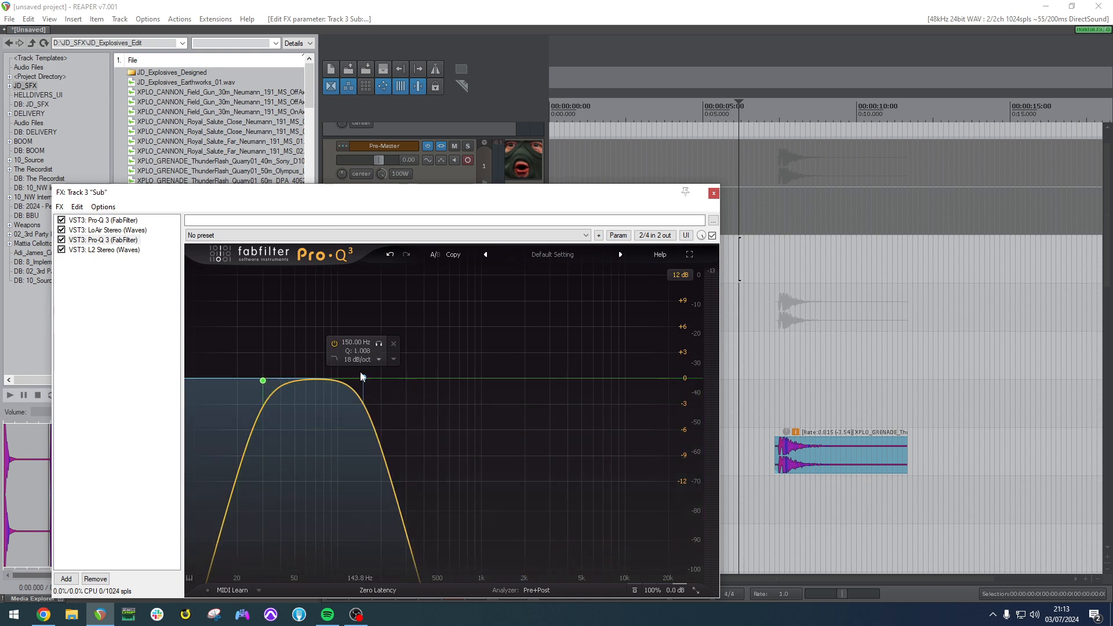
click(363, 378)
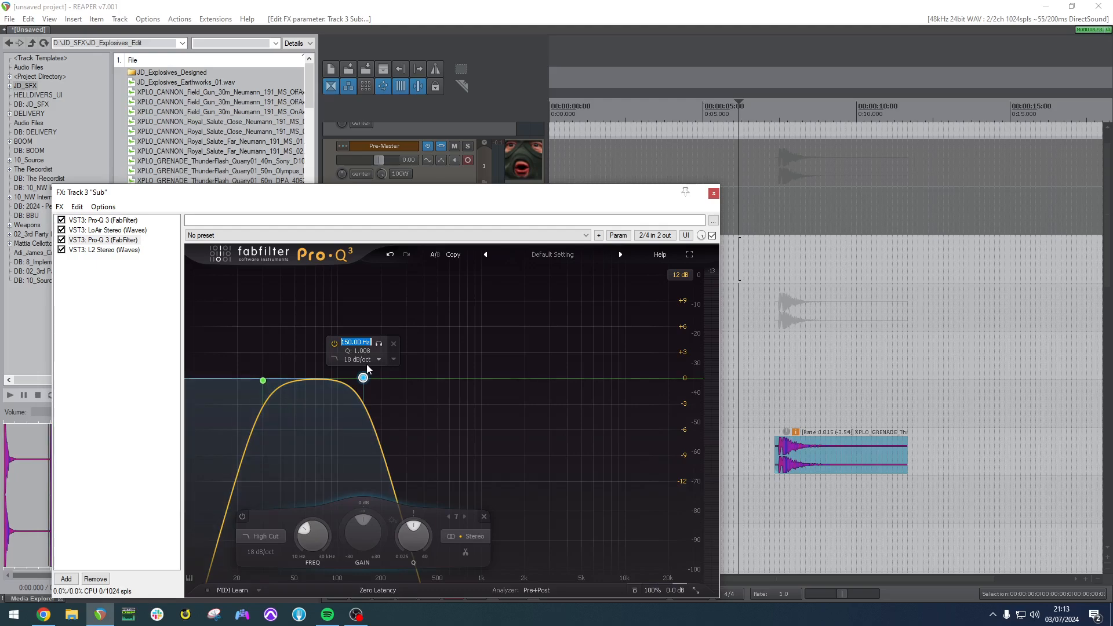
text(80)
key(Return)
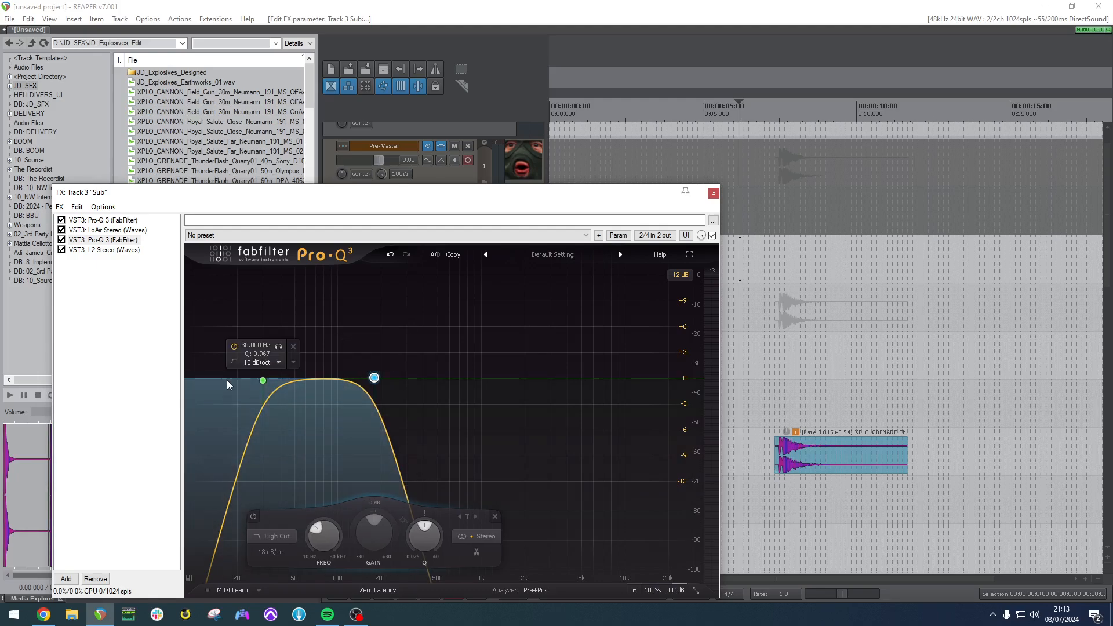
double_click(99, 298)
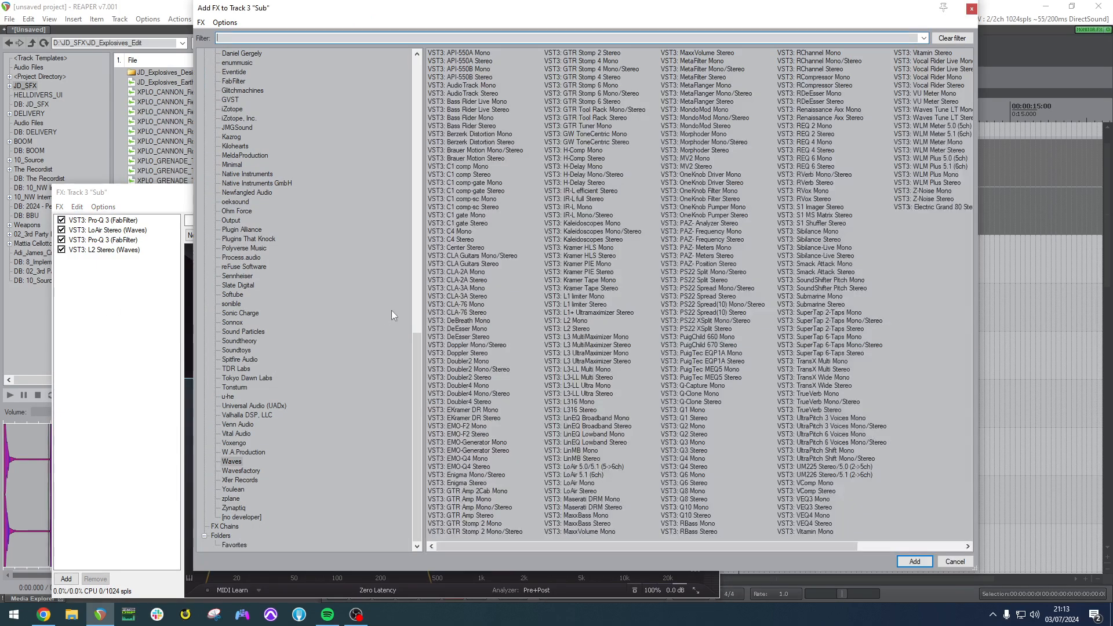
click(135, 250)
click(103, 240)
right_click(264, 381)
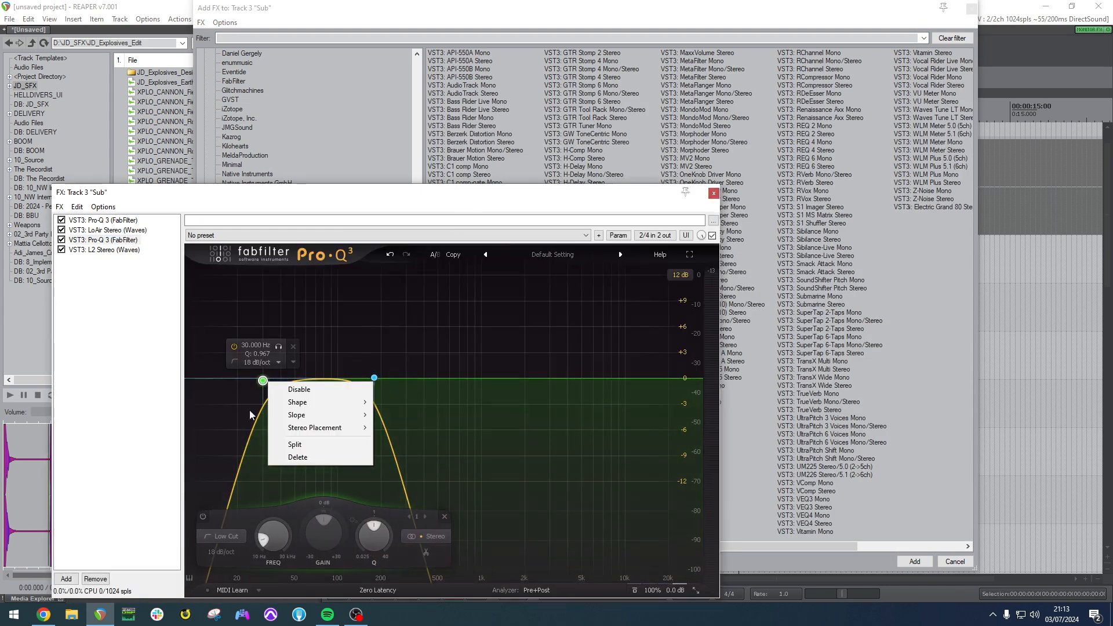
mouse_move(324, 428)
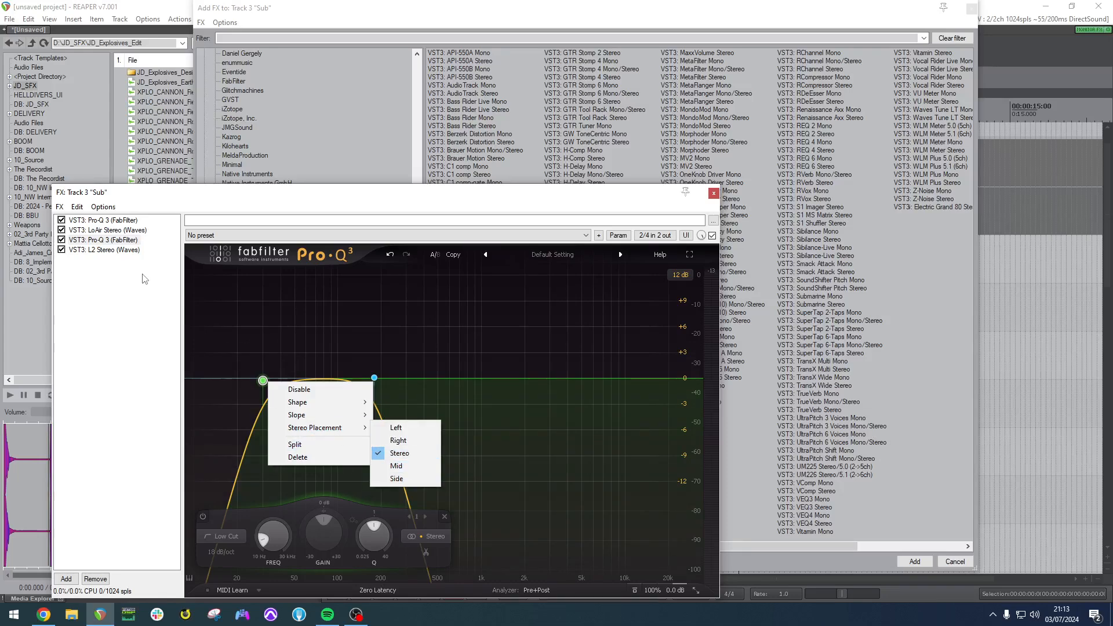
Add GMonoBass at the end of the Sub track's FX chain, set Below to 70.0 Hz and audition the explosion.
double_click(145, 316)
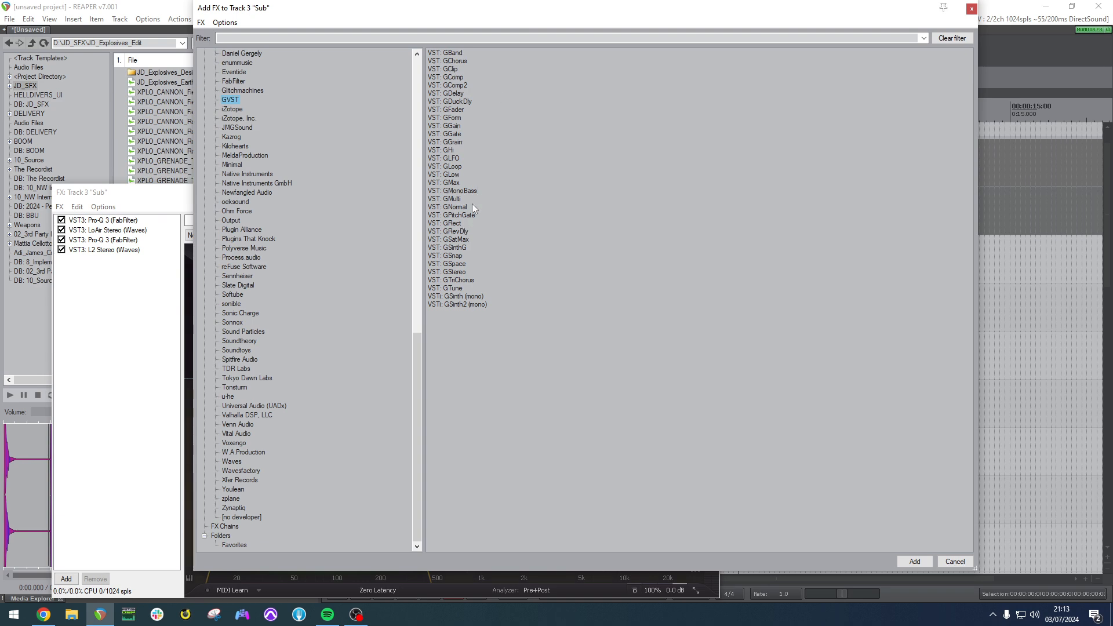
double_click(464, 191)
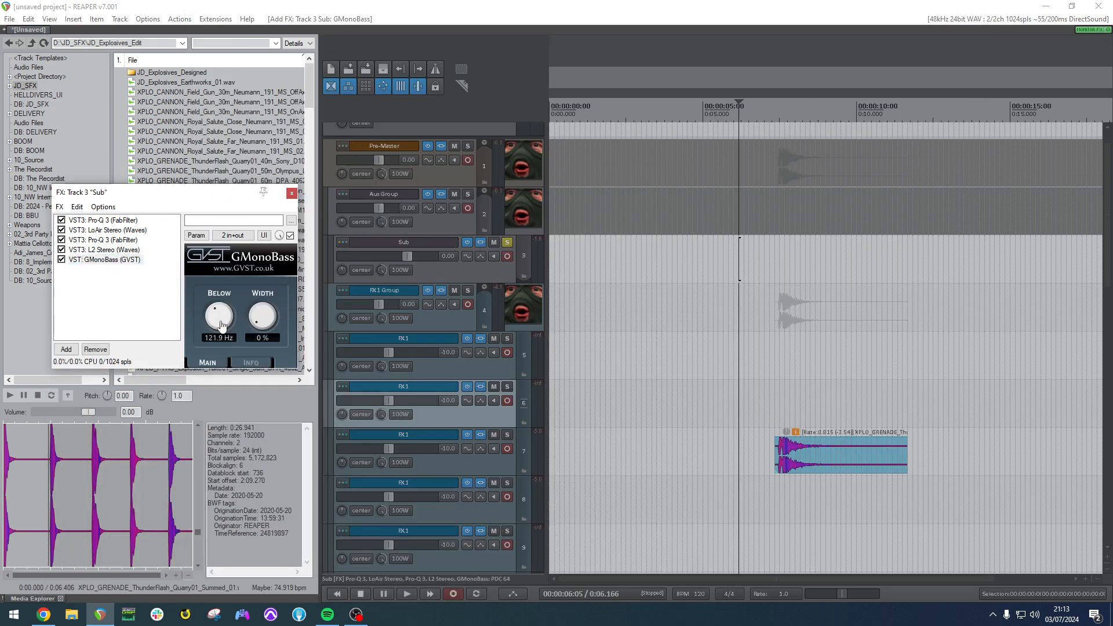
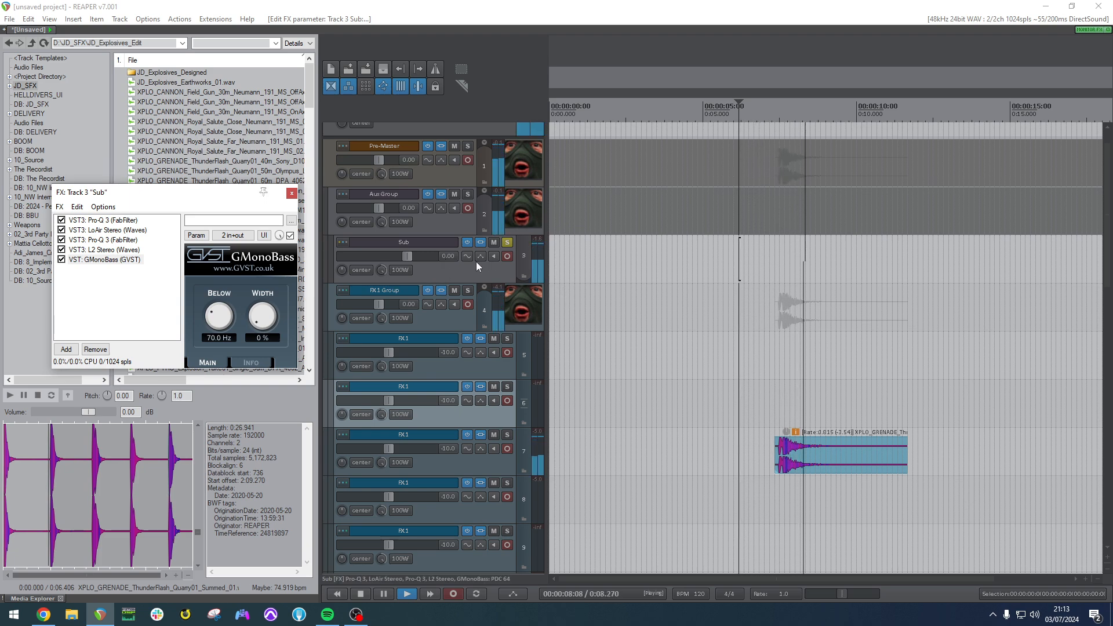
key(space)
Set the Sub track's L2 threshold to -4.3 and audition the explosion with the track unsoloed.
click(105, 249)
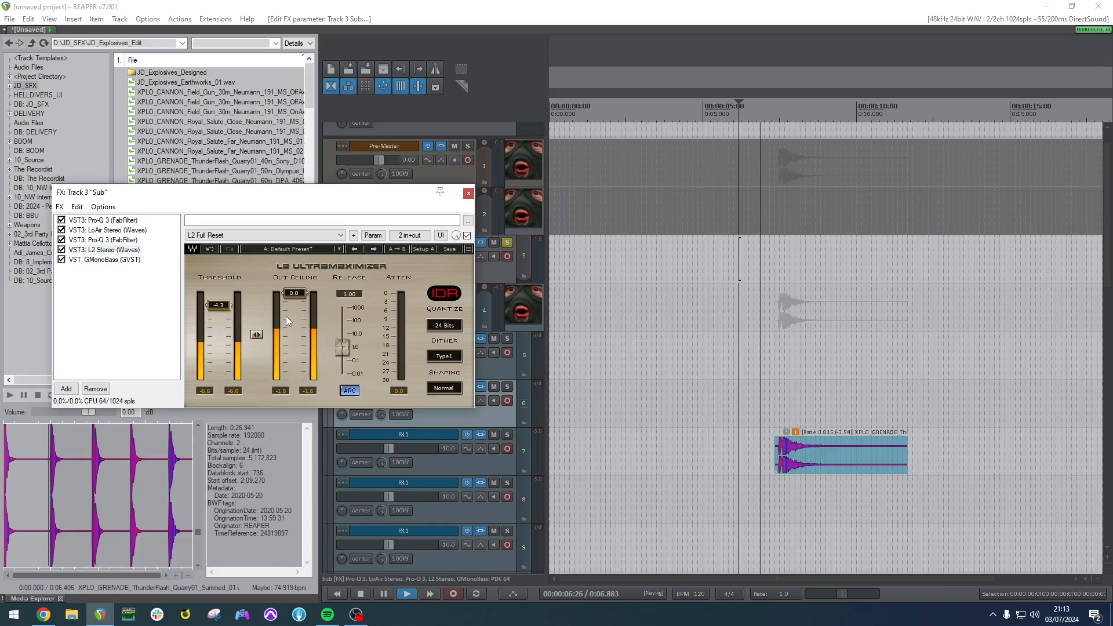
key(space)
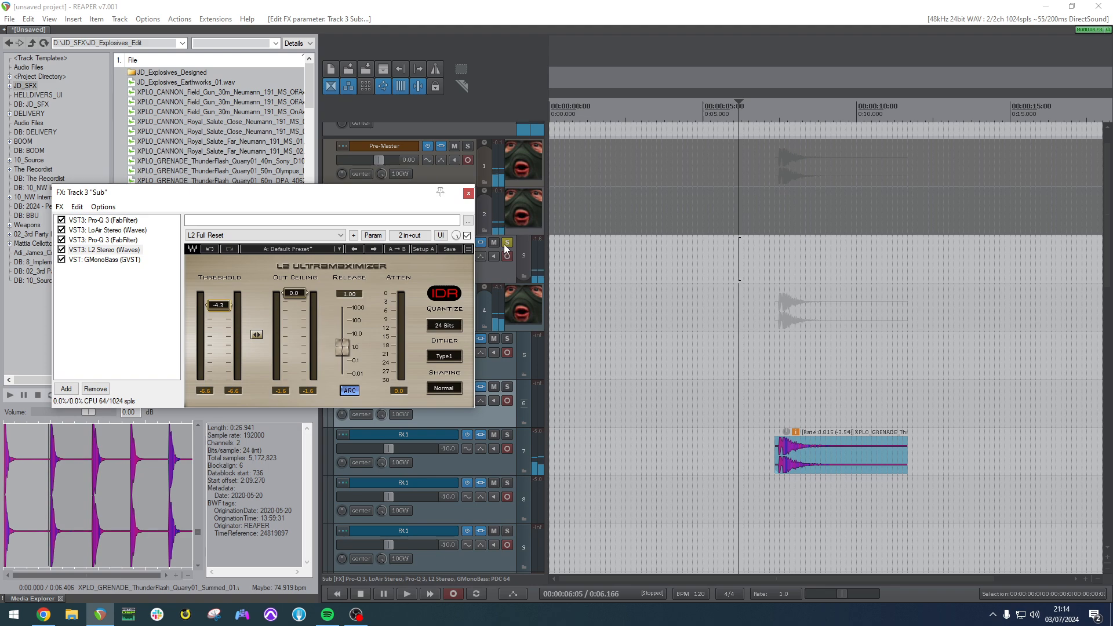
click(507, 243)
click(761, 287)
key(space)
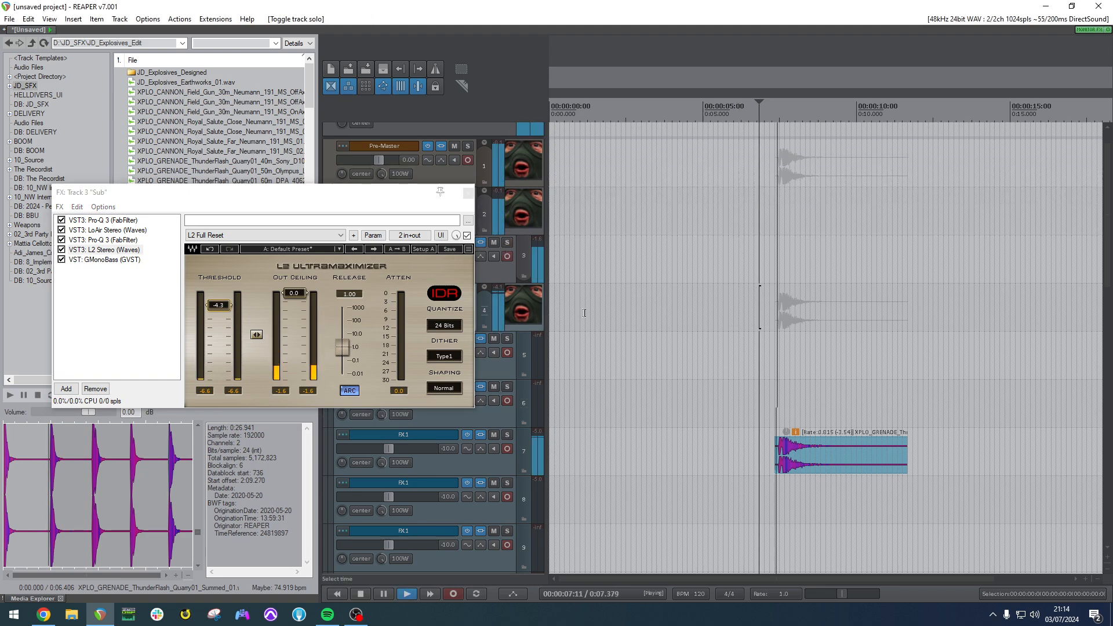
Set the high cut in the Sub track's second Pro-Q 3 to 200 Hz.
click(103, 239)
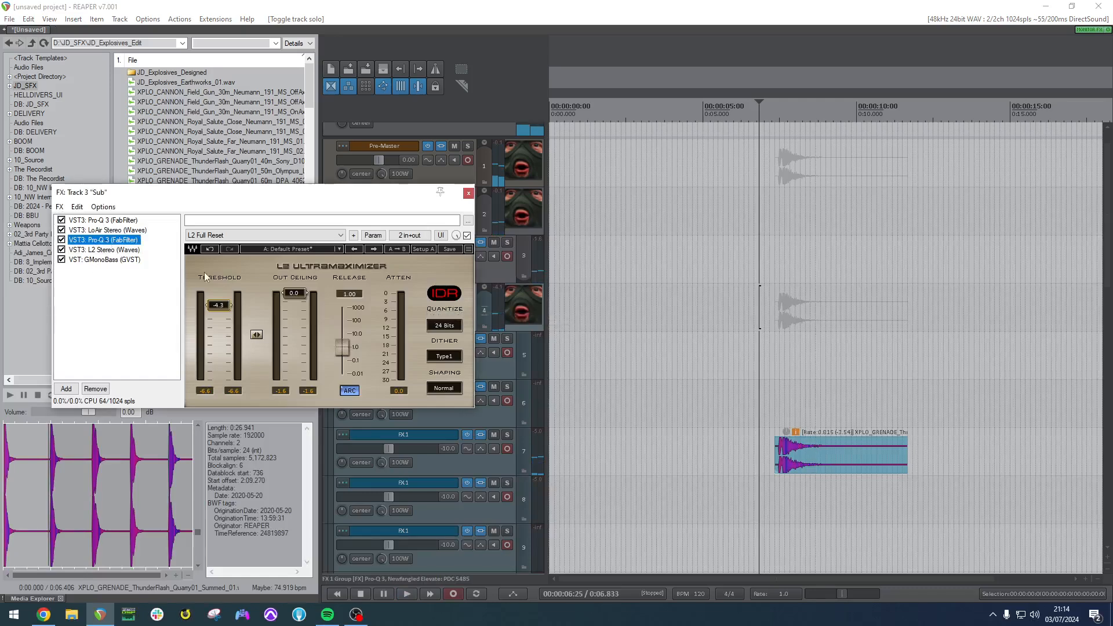
drag(372, 378, 383, 376)
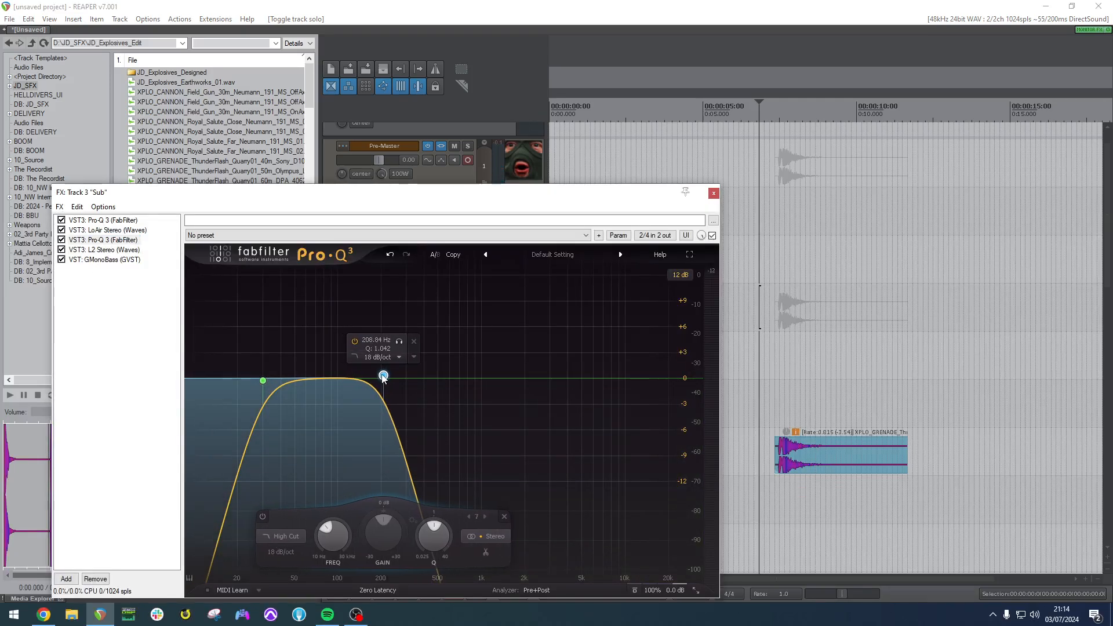
double_click(363, 344)
text(200)
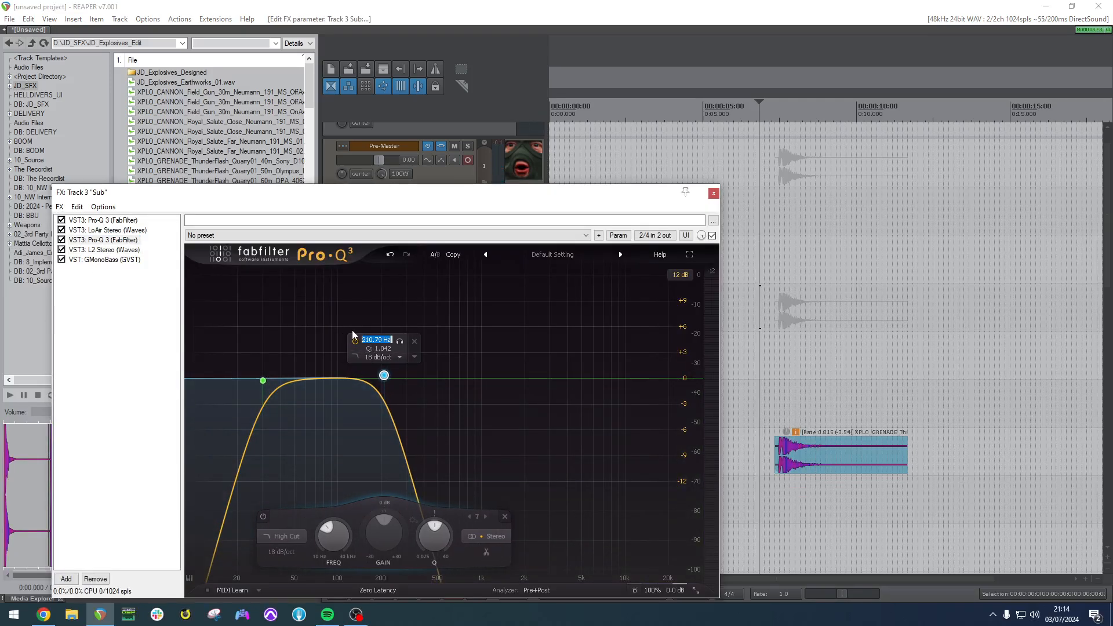
key(Return)
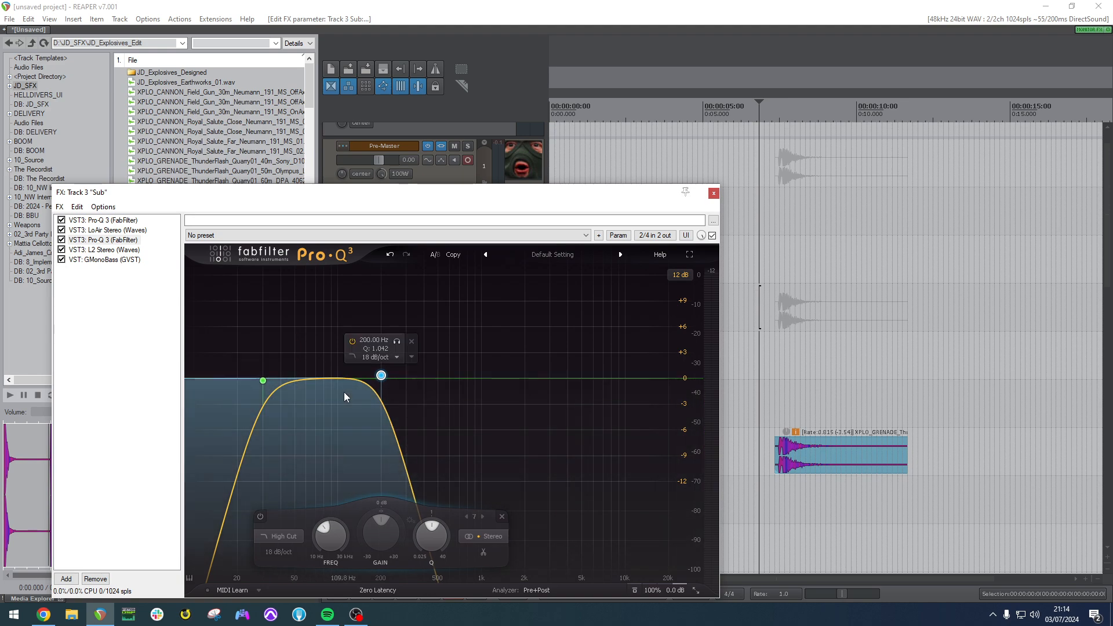
Stretch the grenade explosion item to a playback rate of about 0.662 and audition it.
double_click(867, 454)
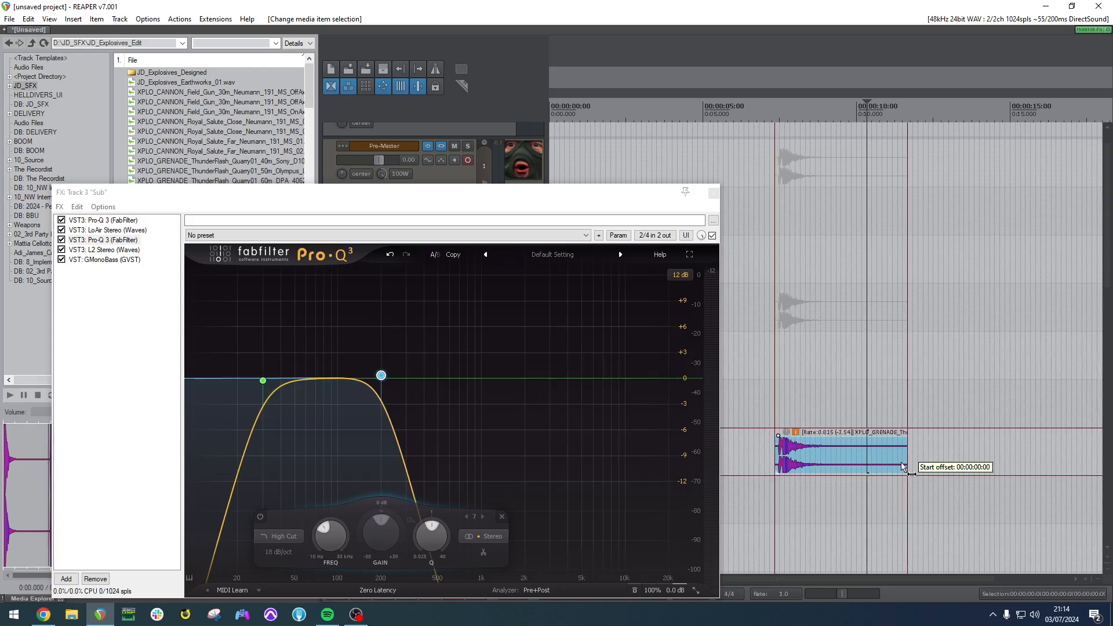
key(Return)
drag(908, 461, 937, 461)
click(785, 383)
key(space)
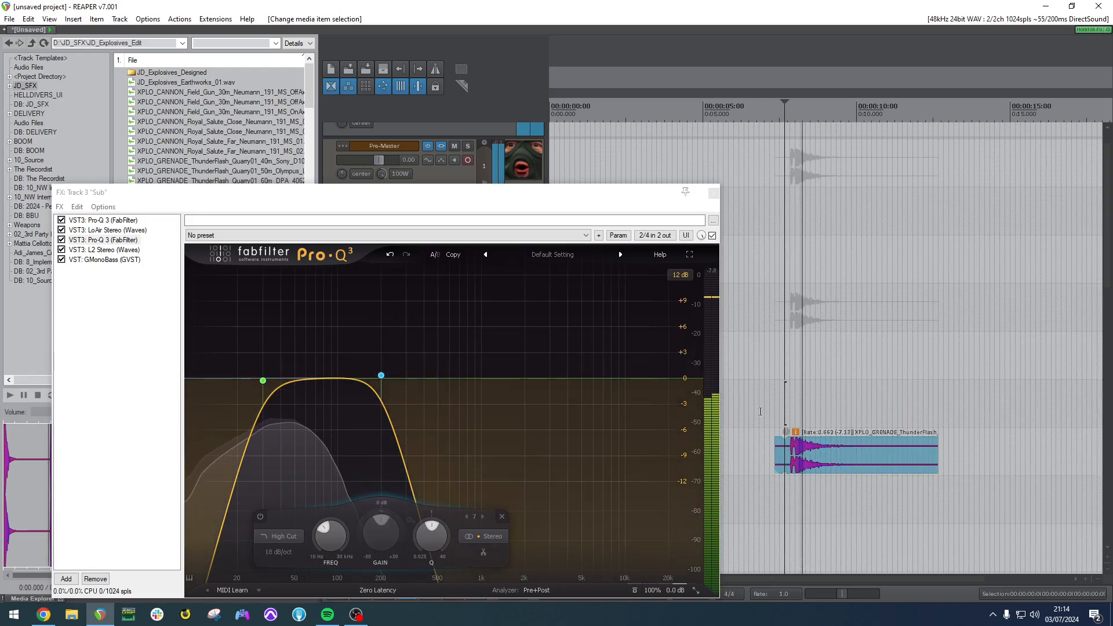
key(space)
Delete the grenade explosion item from the timeline and close the Sub track's FX window.
click(826, 452)
key(Delete)
click(713, 194)
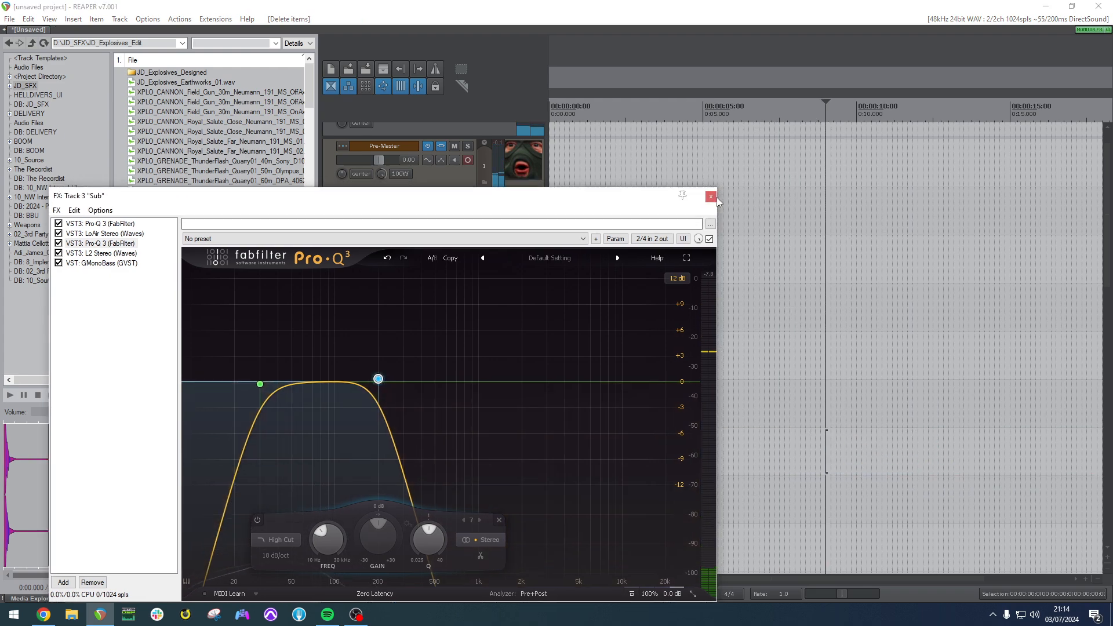
Place the XPLO_PYRO_Explosion_Take01_Single_20m_Schoeps recording on the third FX1 track and audition it.
click(219, 270)
drag(194, 270, 689, 461)
click(653, 395)
key(space)
key(space)
click(652, 397)
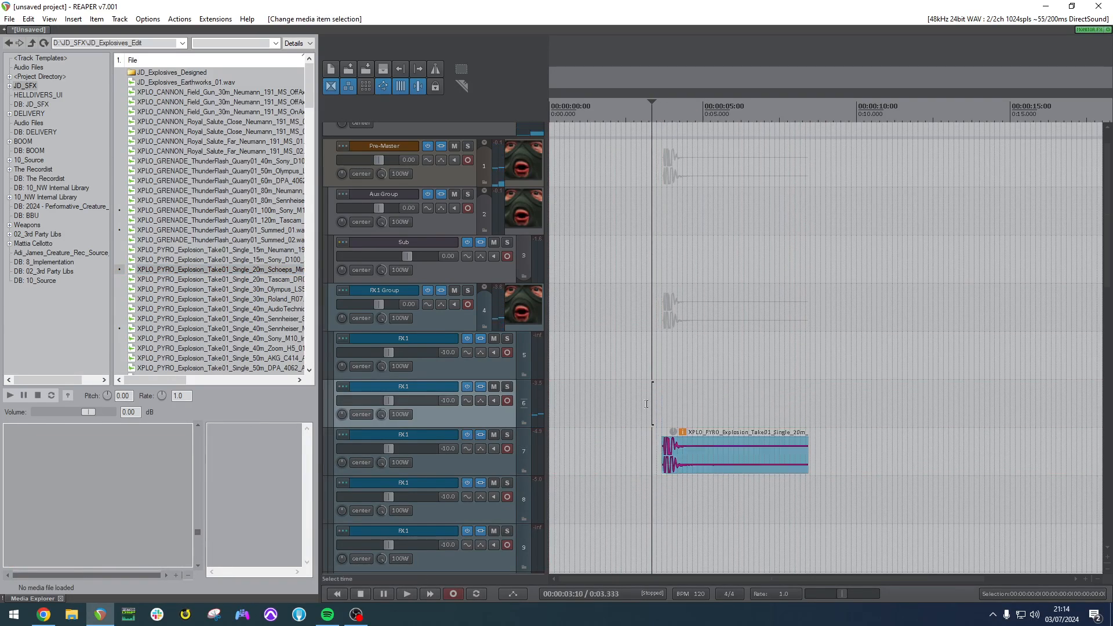
key(space)
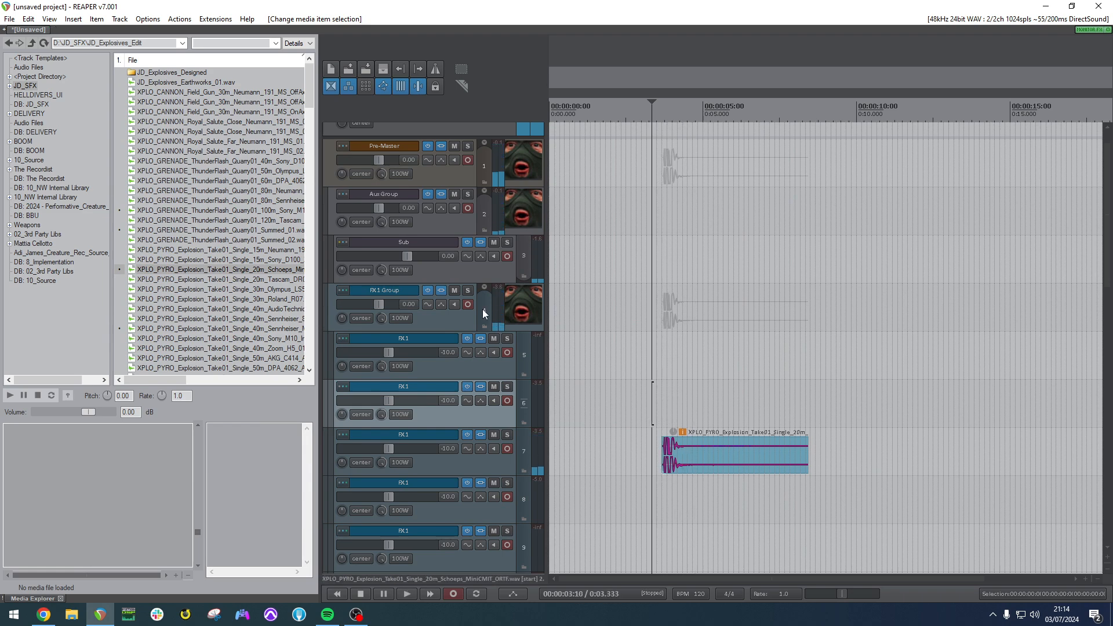
key(space)
key(space)
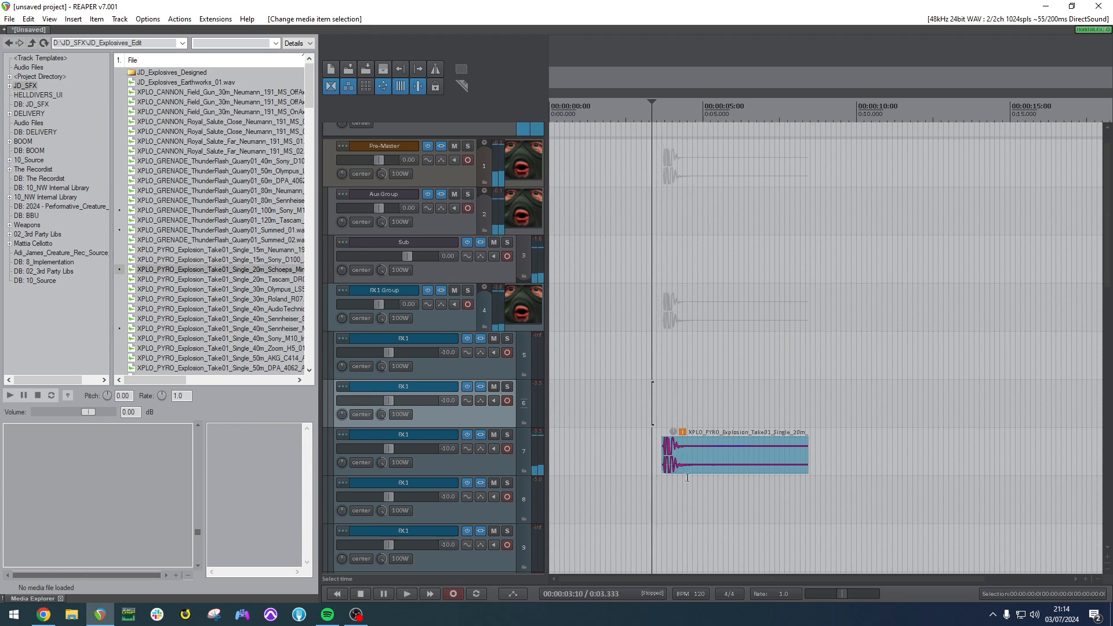
Trim the tail off the single PYRO explosion item, make it mono, stretch it to a 0.786 rate and audition it.
click(722, 461)
key(s)
key(Delete)
drag(718, 458, 690, 444)
key(m)
click(631, 415)
key(space)
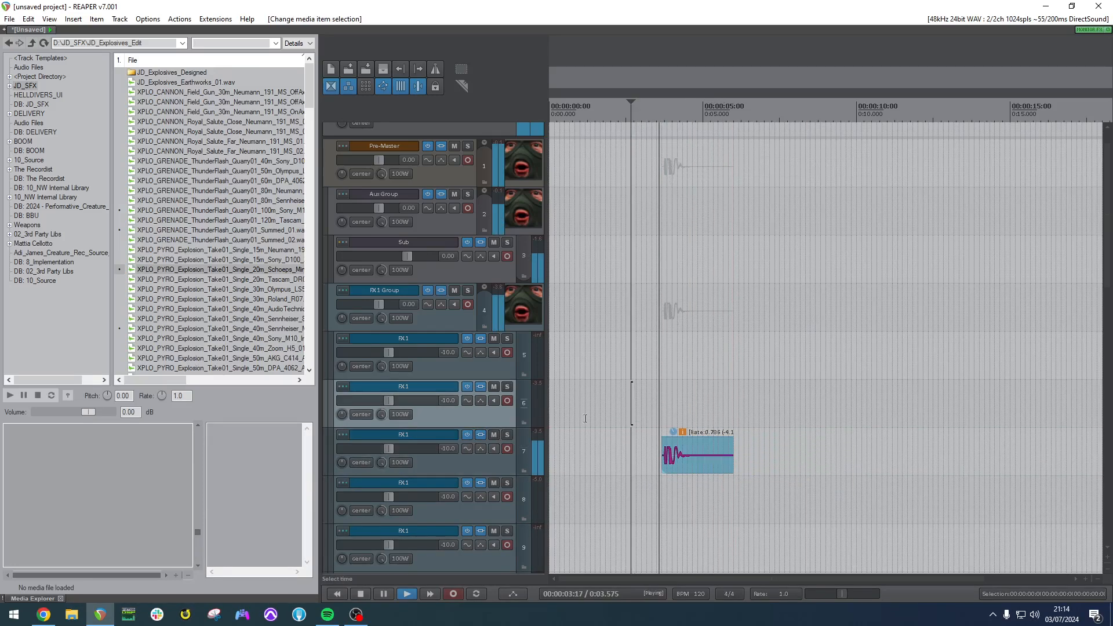
key(space)
Replace the item on the third FX1 track with the XPLO_PYRO_Explosion_Take02_Double_15m_Neumann recording.
click(677, 466)
key(Delete)
click(273, 222)
click(245, 251)
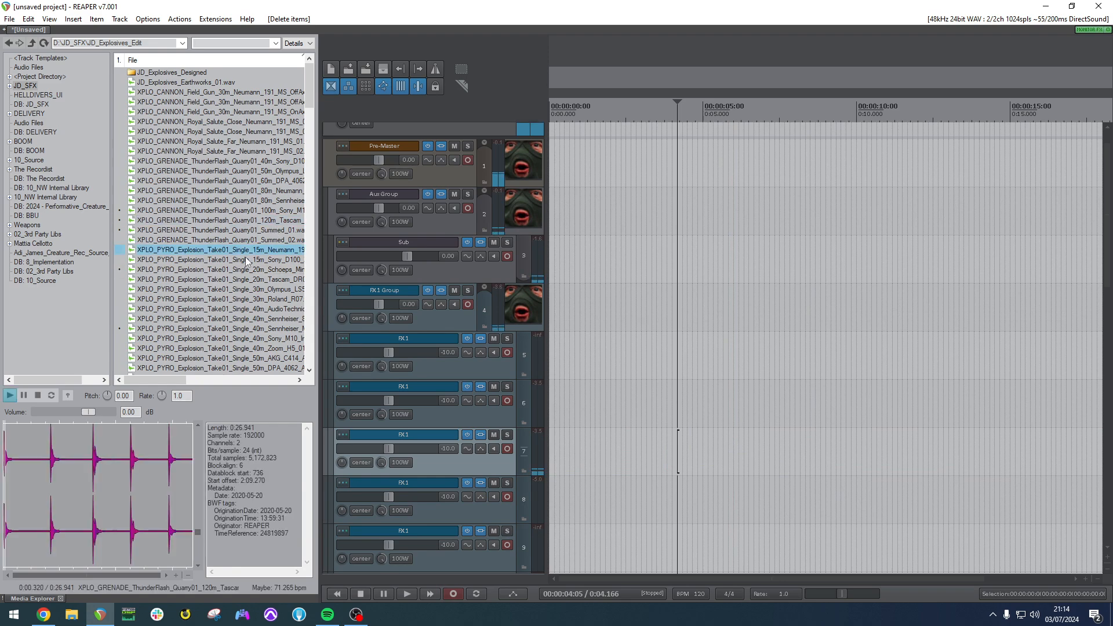
scroll(237, 269, down, 3)
click(233, 287)
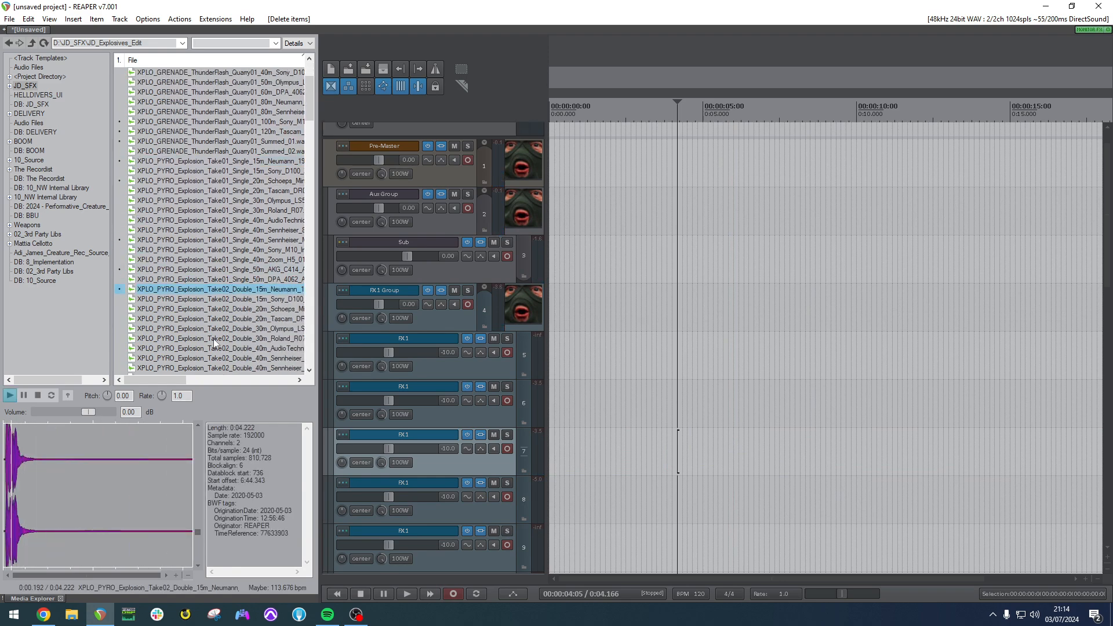
drag(230, 299, 700, 458)
Audition the double PYRO explosion through the groups from just before its start.
key(space)
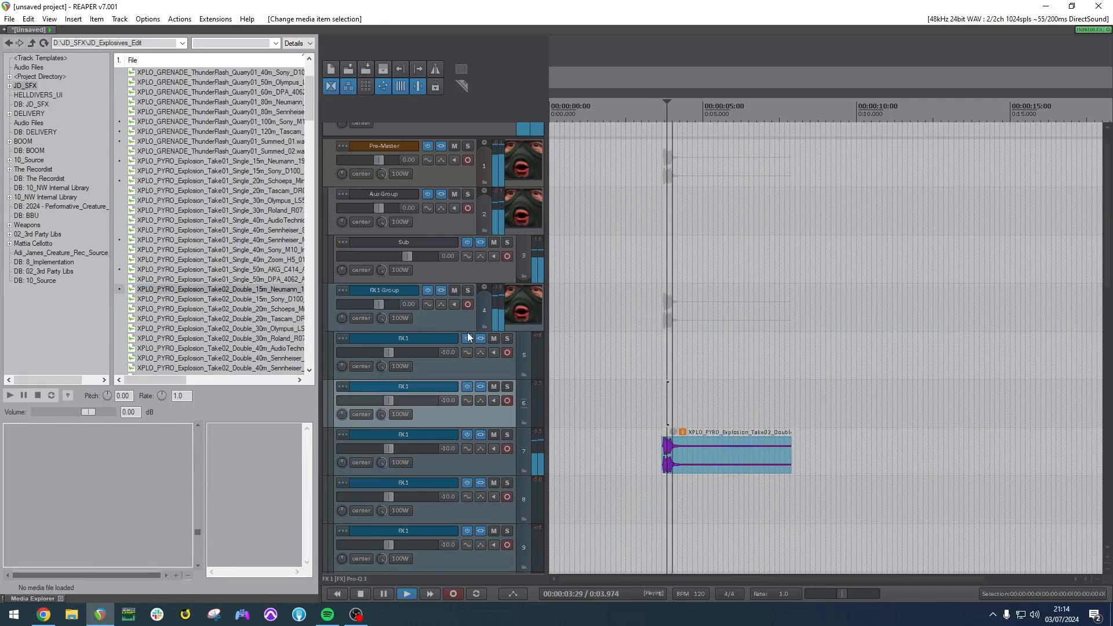
key(space)
click(652, 382)
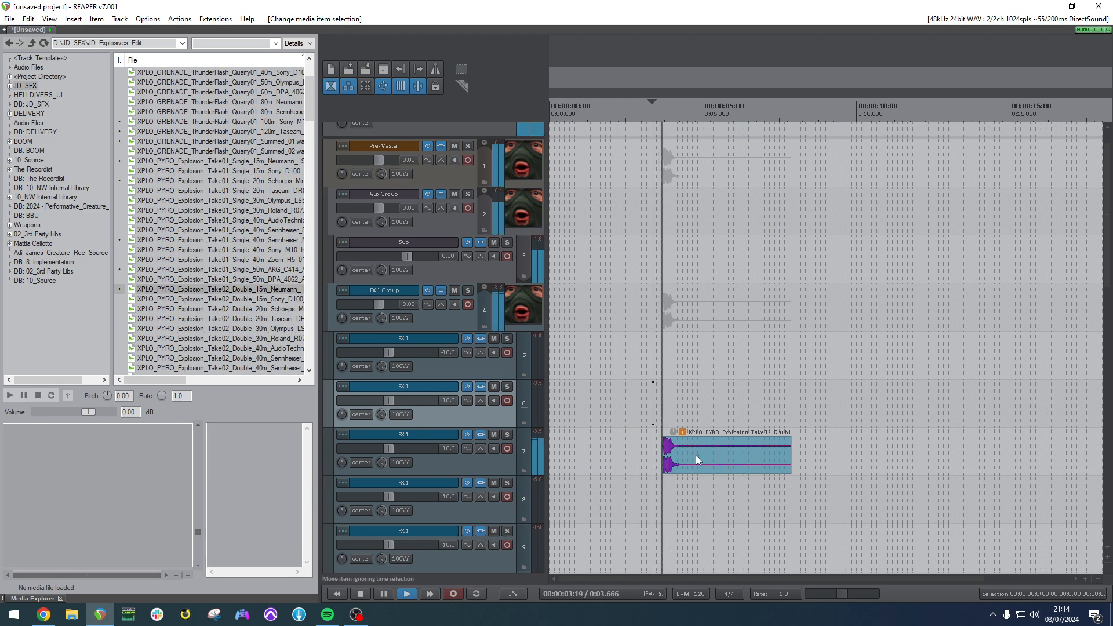
drag(698, 458, 672, 446)
click(672, 500)
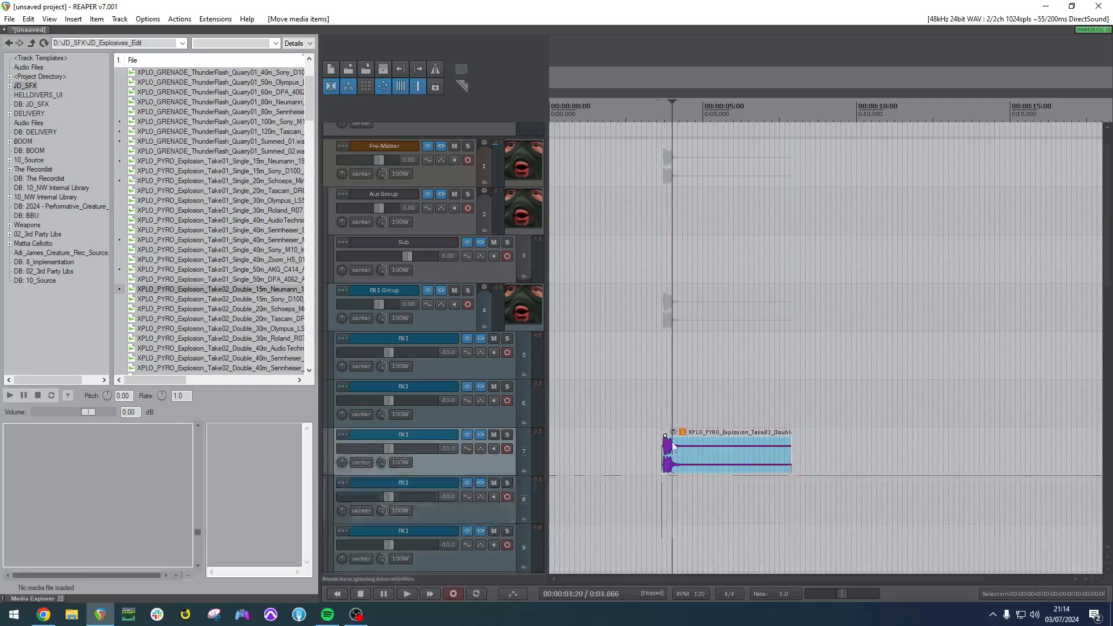
Raise the high cut in the Sub track's second Pro-Q 3 to about 219 Hz and set the L2 threshold to -4.7.
click(475, 244)
mouse_move(386, 383)
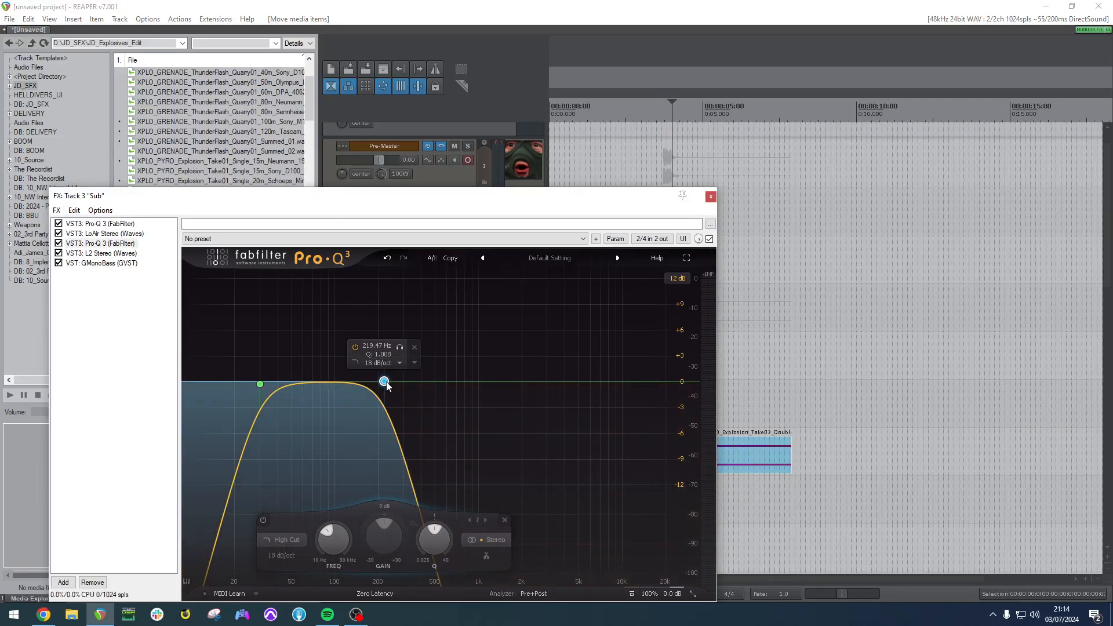
click(106, 256)
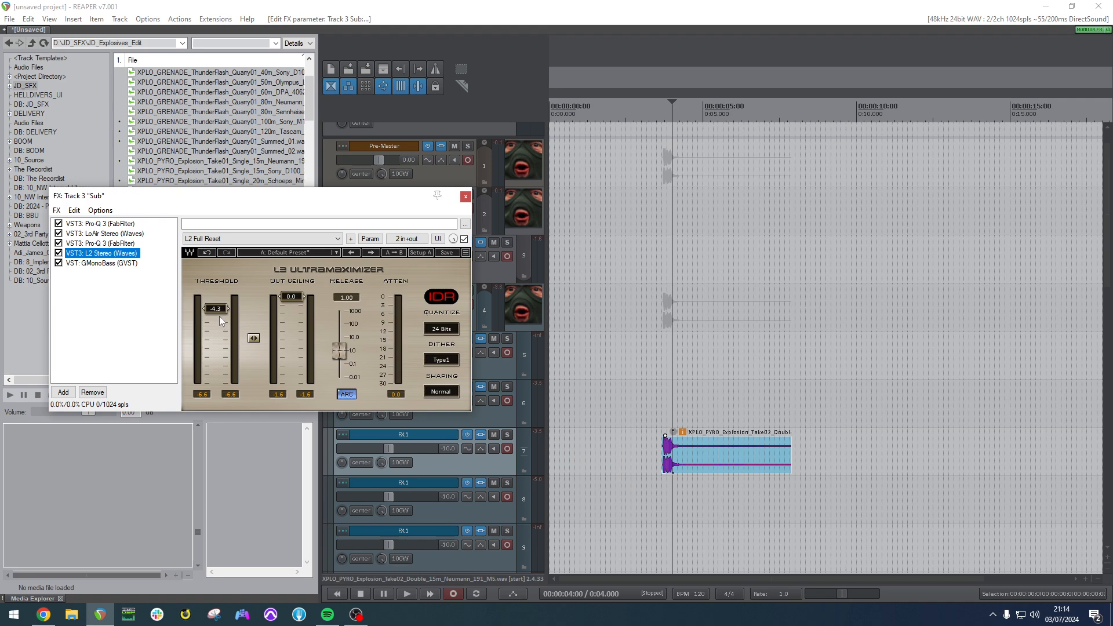
click(114, 234)
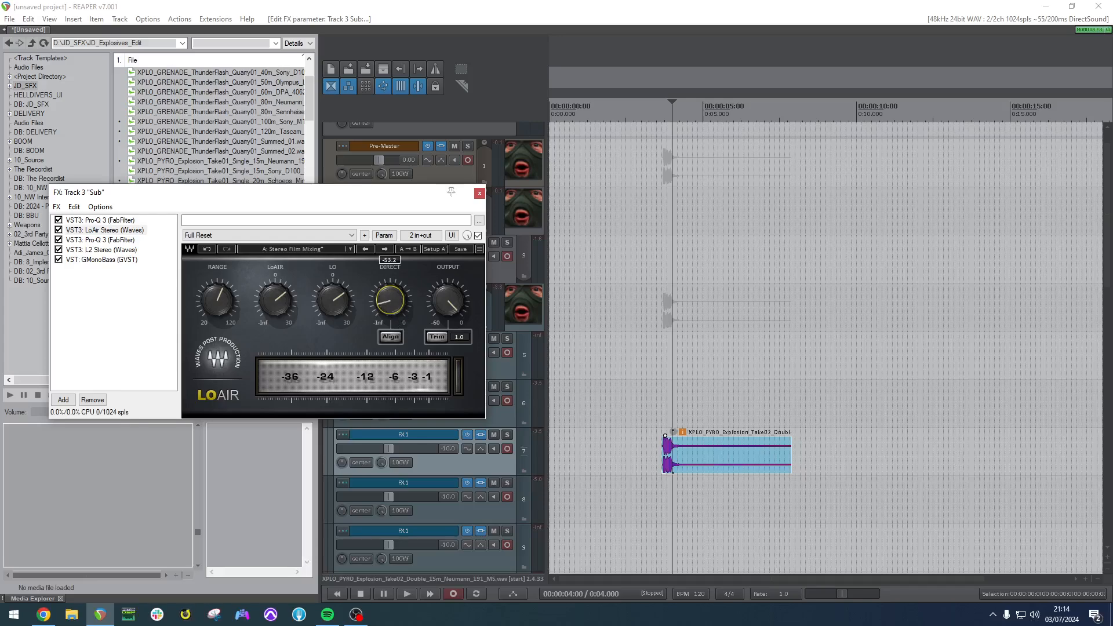
click(479, 193)
Duplicate the Sub track and open the effects chain of the copy.
click(456, 278)
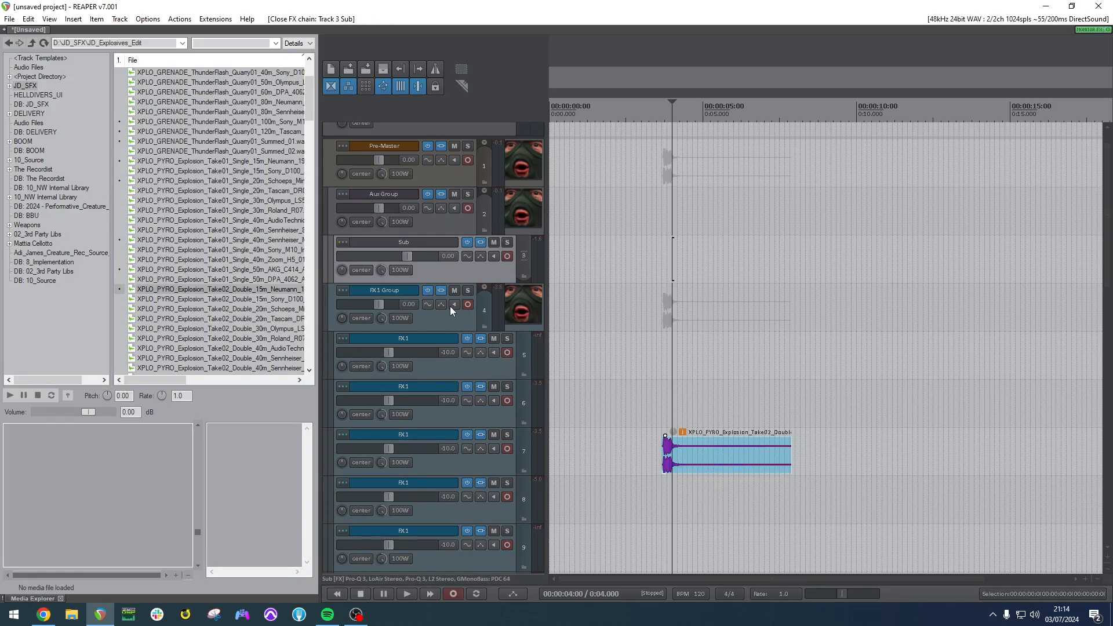
key(ctrl+alt+d)
click(480, 290)
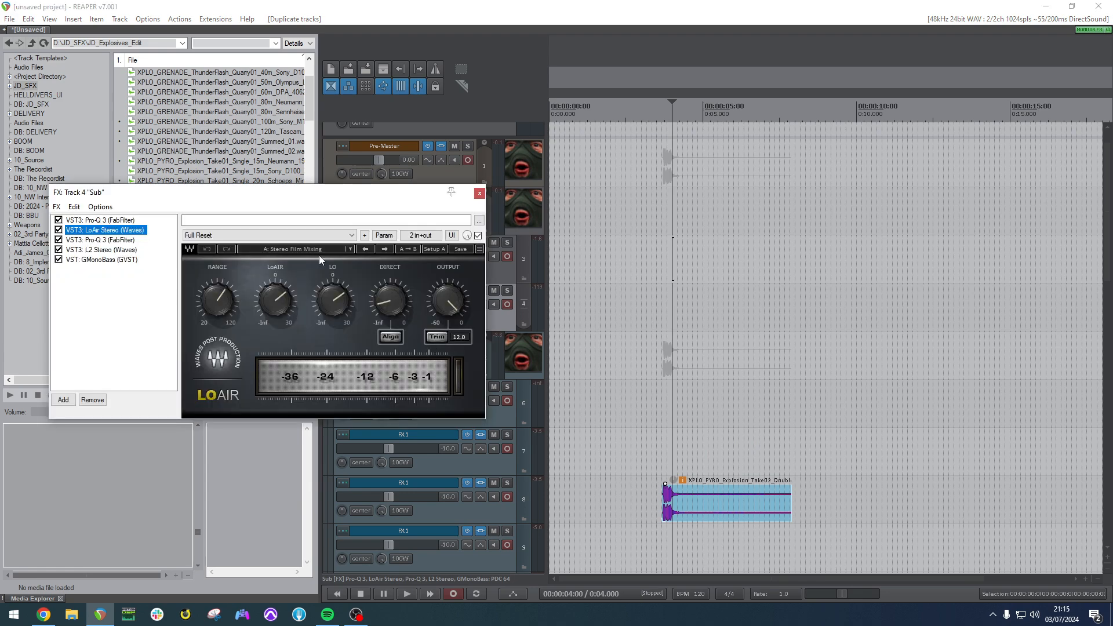
Remove LoAir, the second Pro-Q 3 and GMonoBass from the duplicated Sub track's chain.
key(ctrl+a)
click(108, 232)
key(Delete)
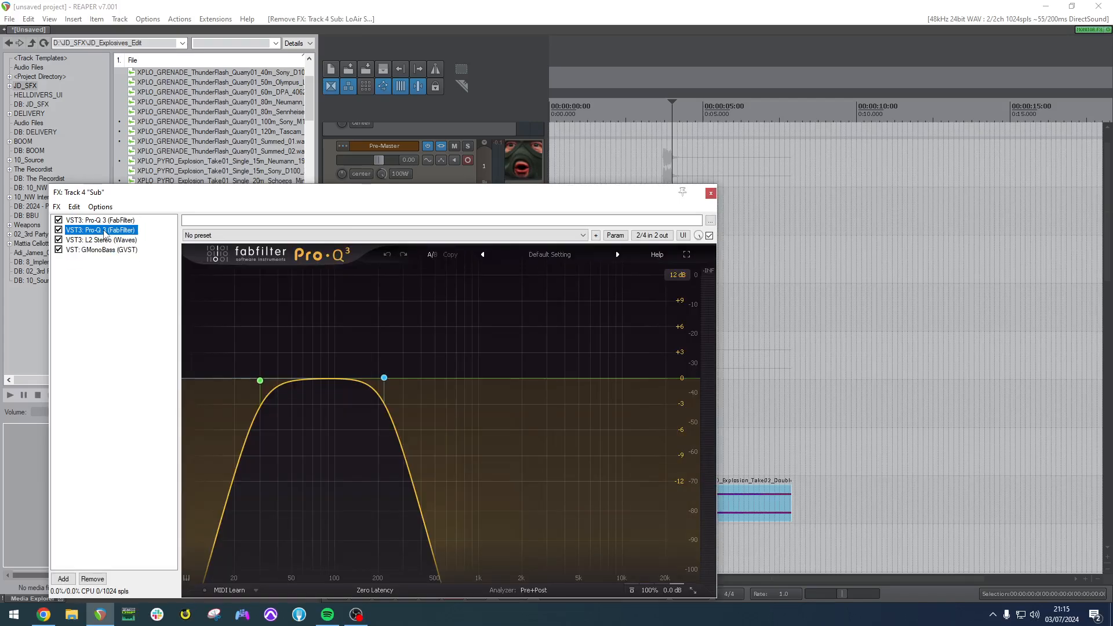
key(Delete)
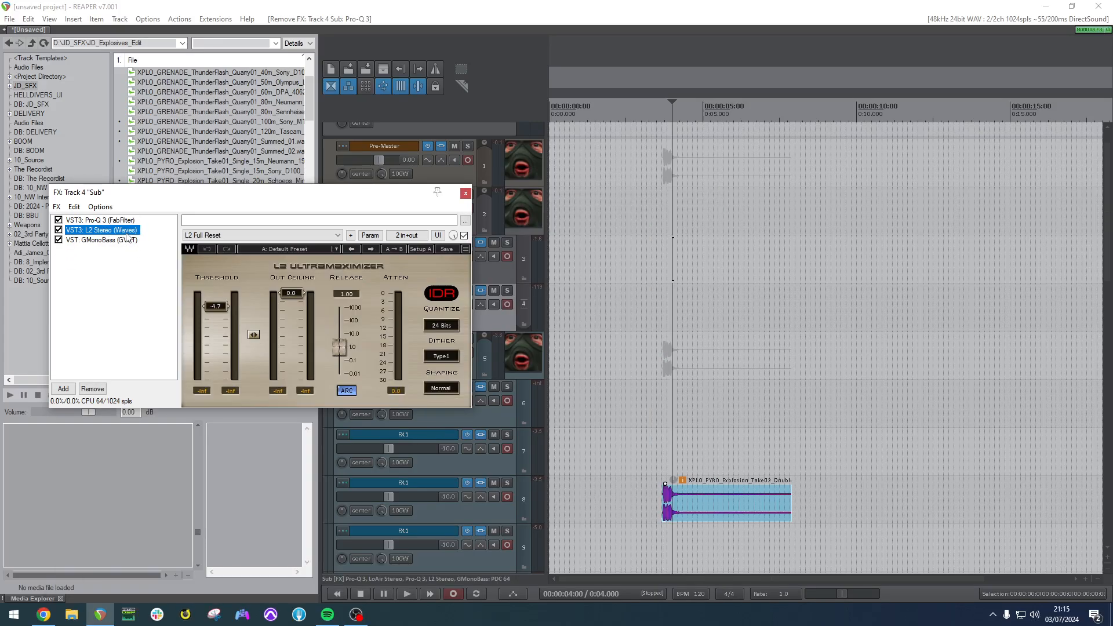
click(127, 238)
key(Delete)
Add Eventide's Blackhole reverb to the end of the duplicated Sub track's chain.
double_click(112, 267)
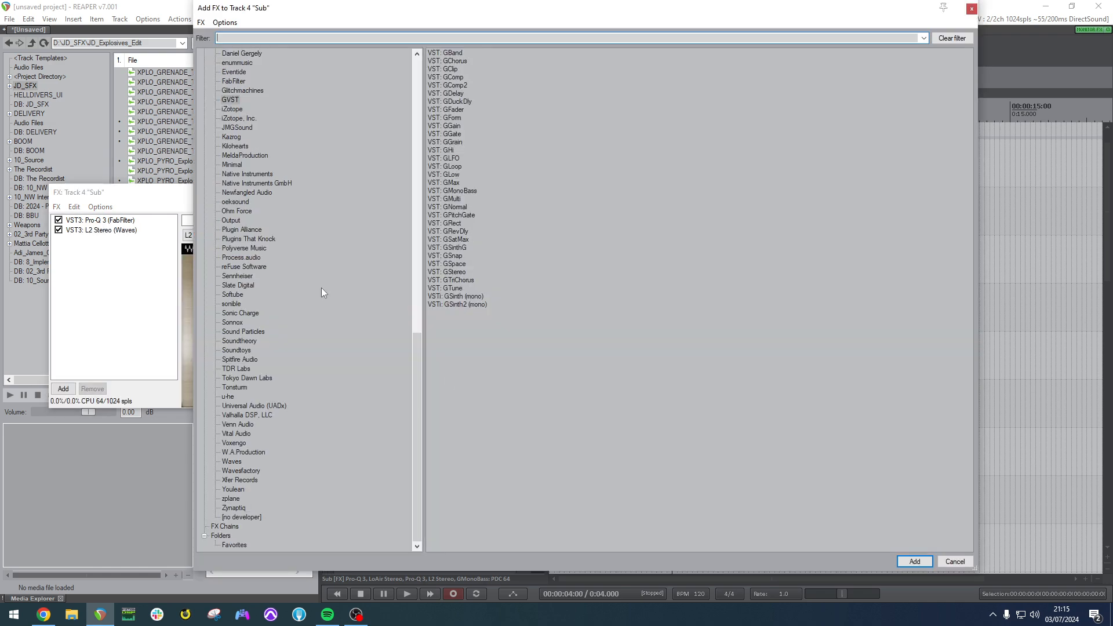
scroll(321, 288, up, 5)
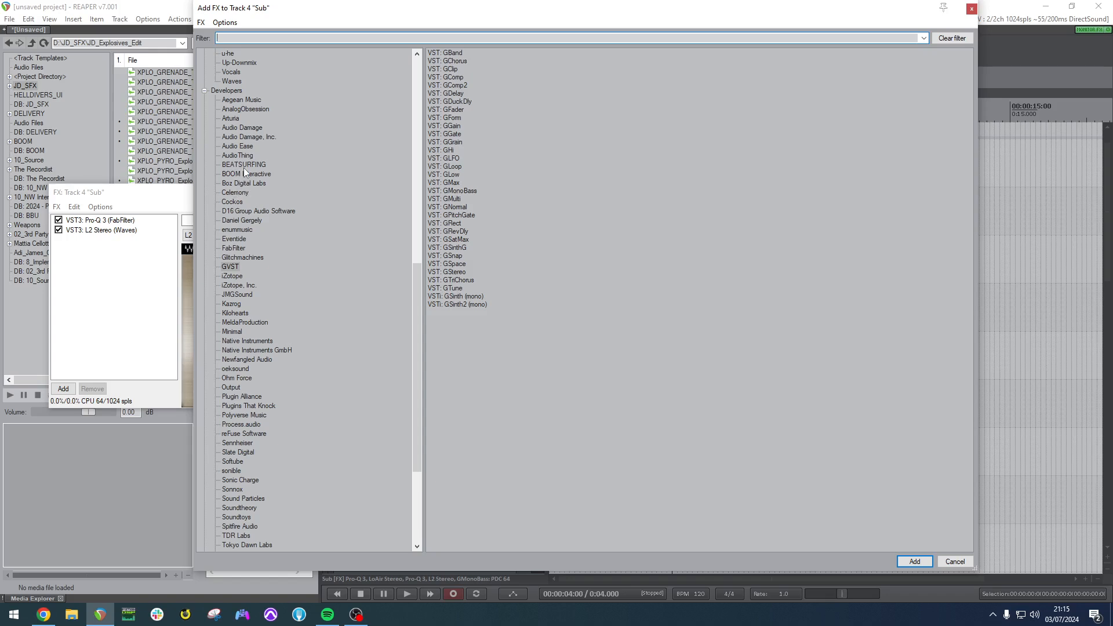
click(239, 229)
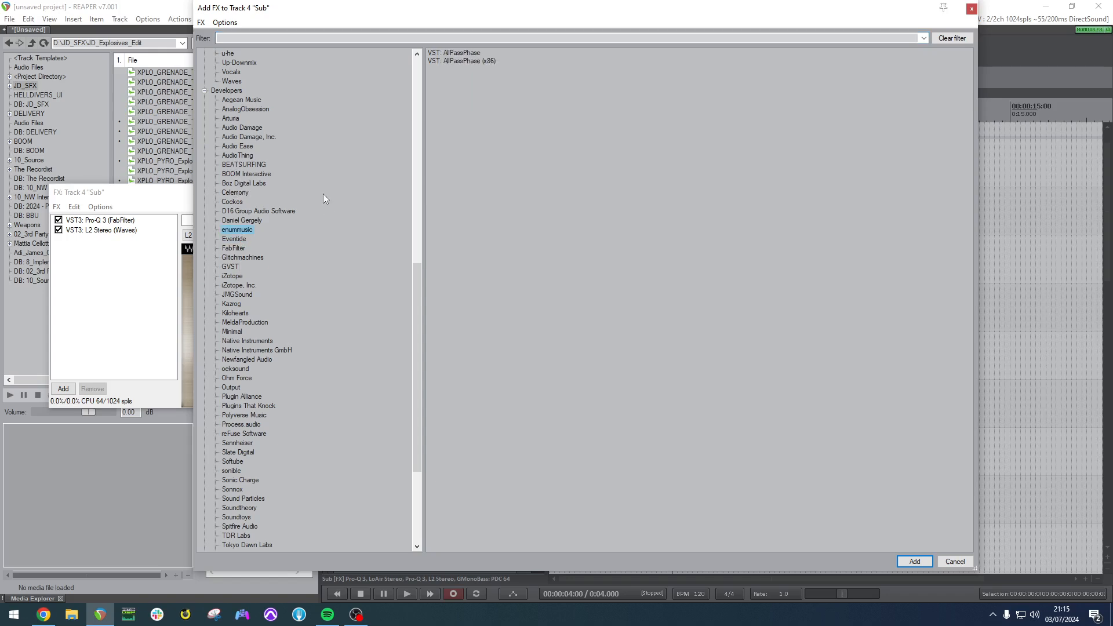
click(235, 240)
double_click(465, 54)
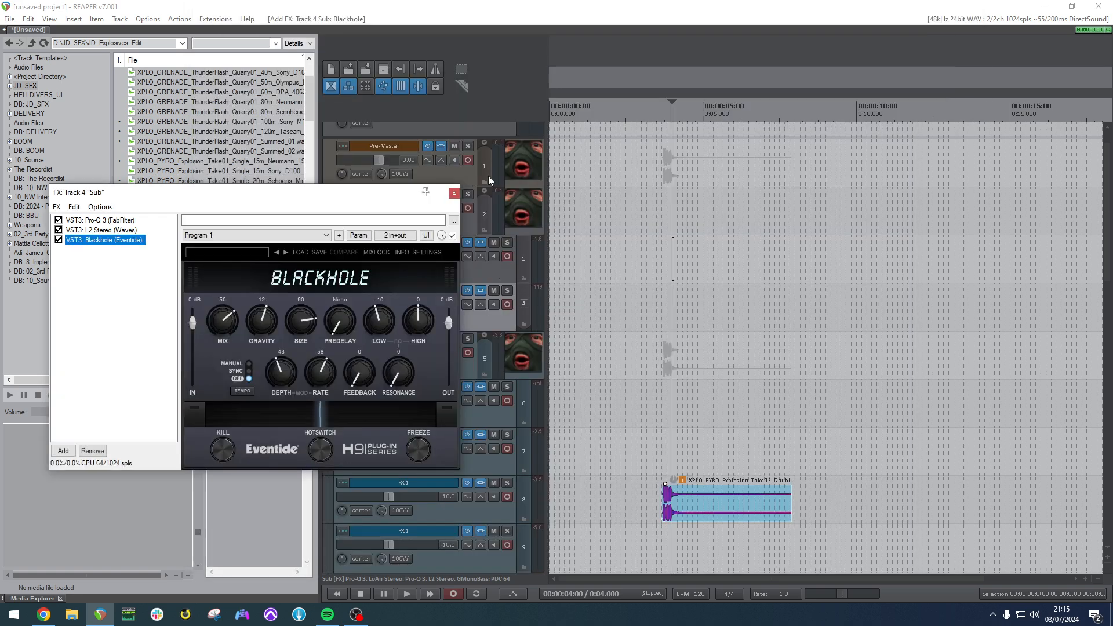
Audition the explosion through the Blackhole reverb while lowering its Mix to 18.
key(space)
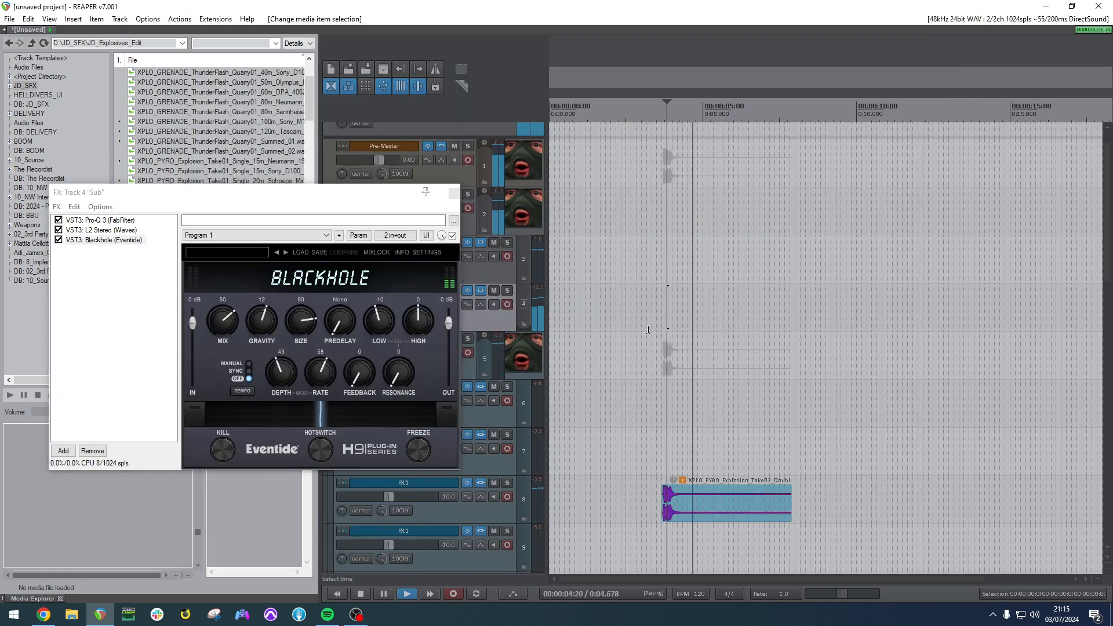
drag(223, 324, 223, 364)
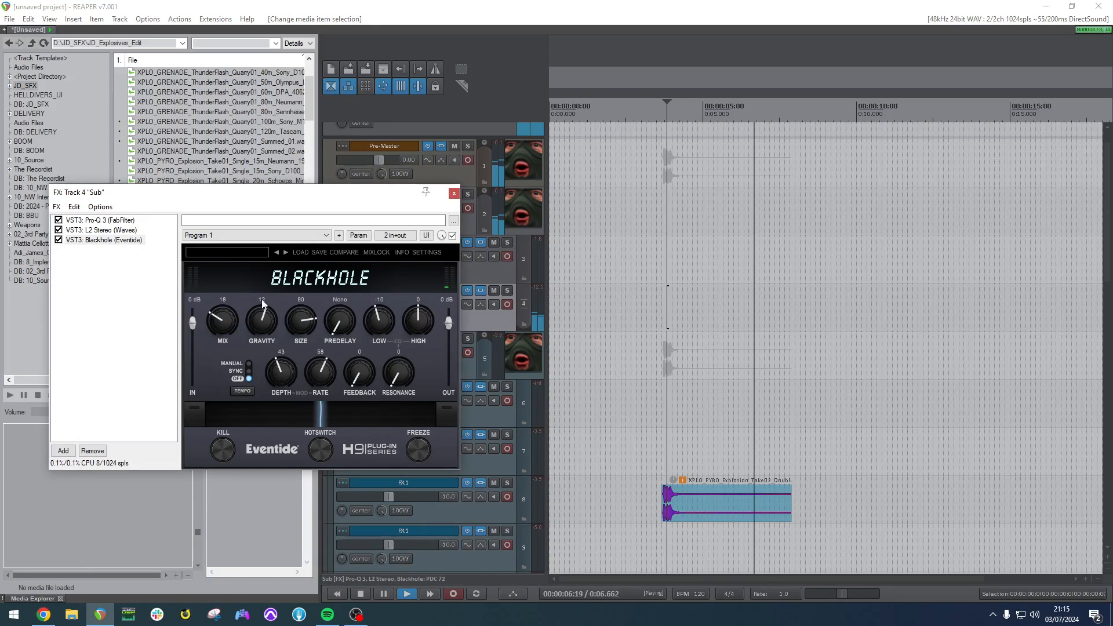
click(719, 355)
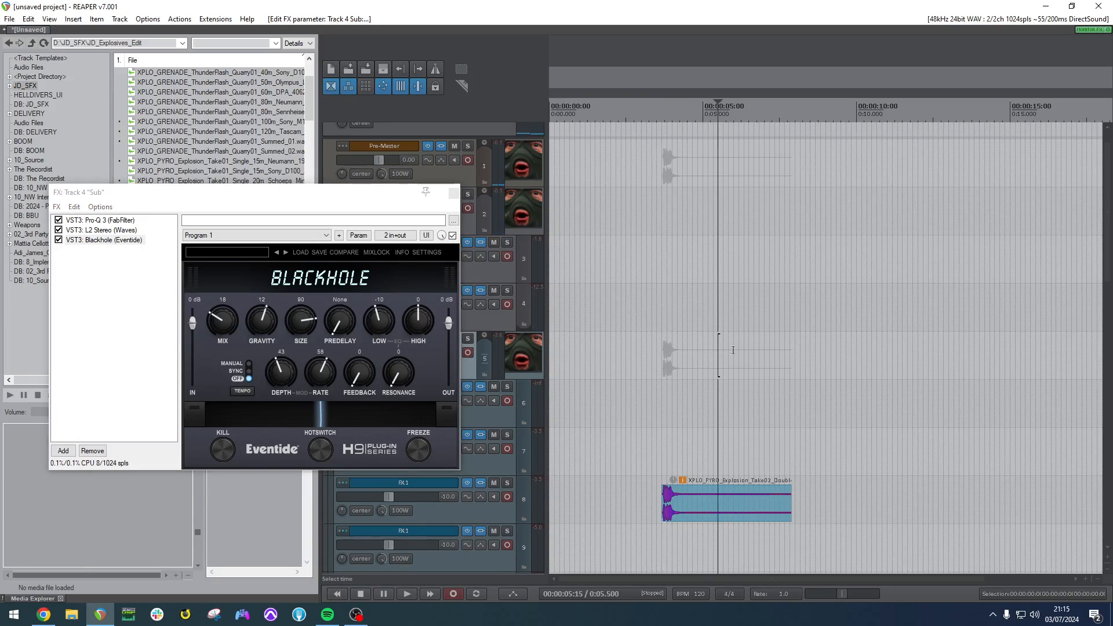
Try Blackhole's factory presets Dreamscape and Blackhole, and load Dark Matter.
click(242, 255)
mouse_move(302, 299)
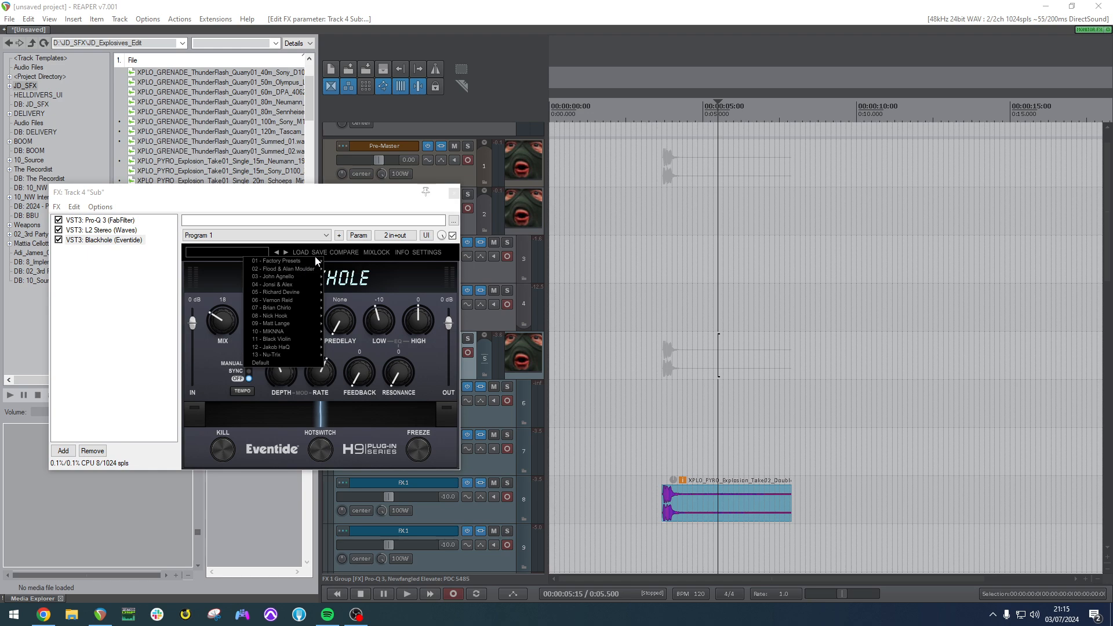
mouse_move(309, 259)
click(362, 286)
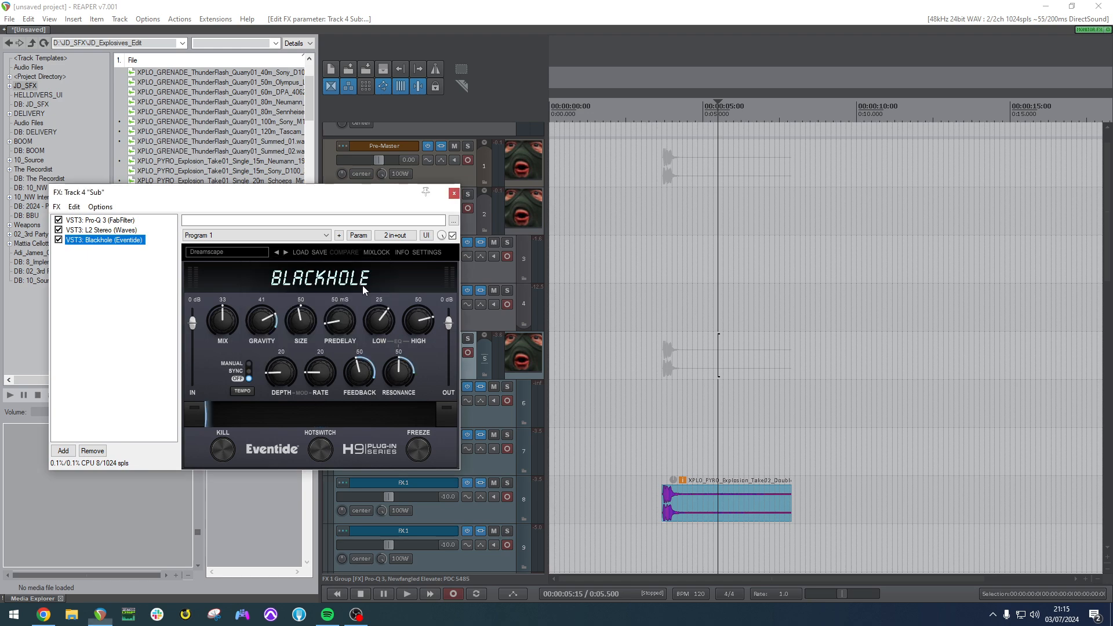
click(265, 252)
mouse_move(287, 256)
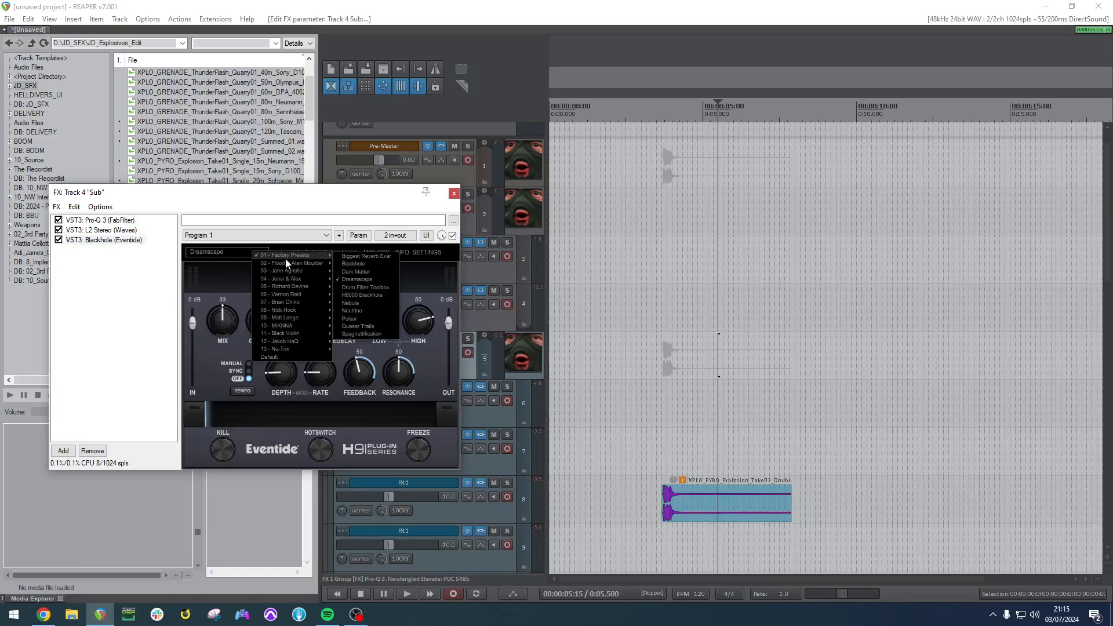
click(364, 264)
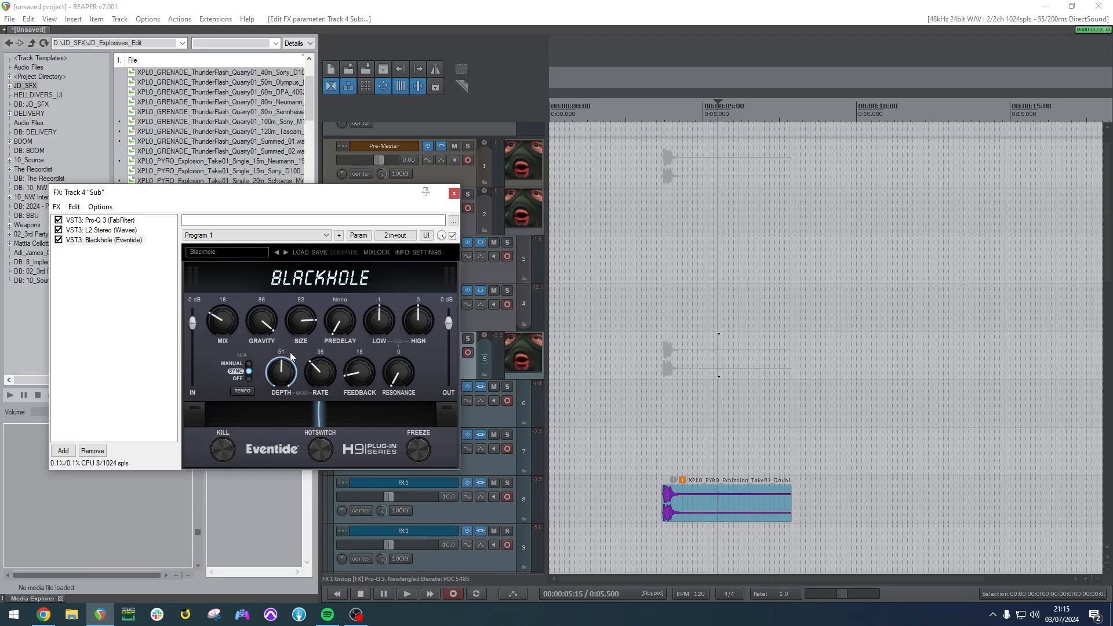
click(254, 254)
mouse_move(304, 353)
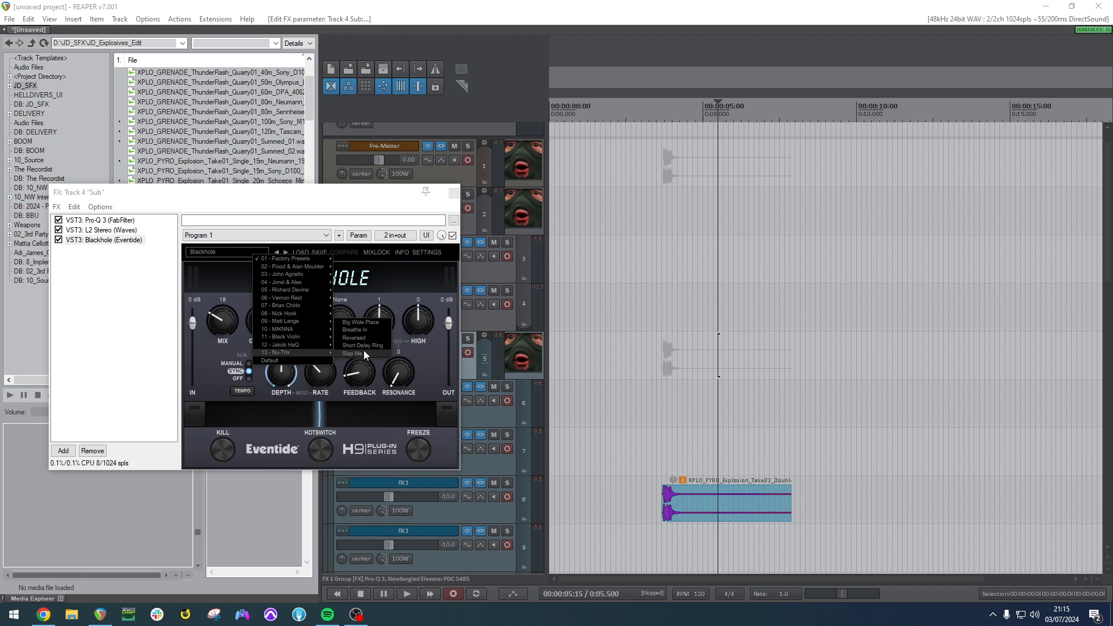
mouse_move(307, 260)
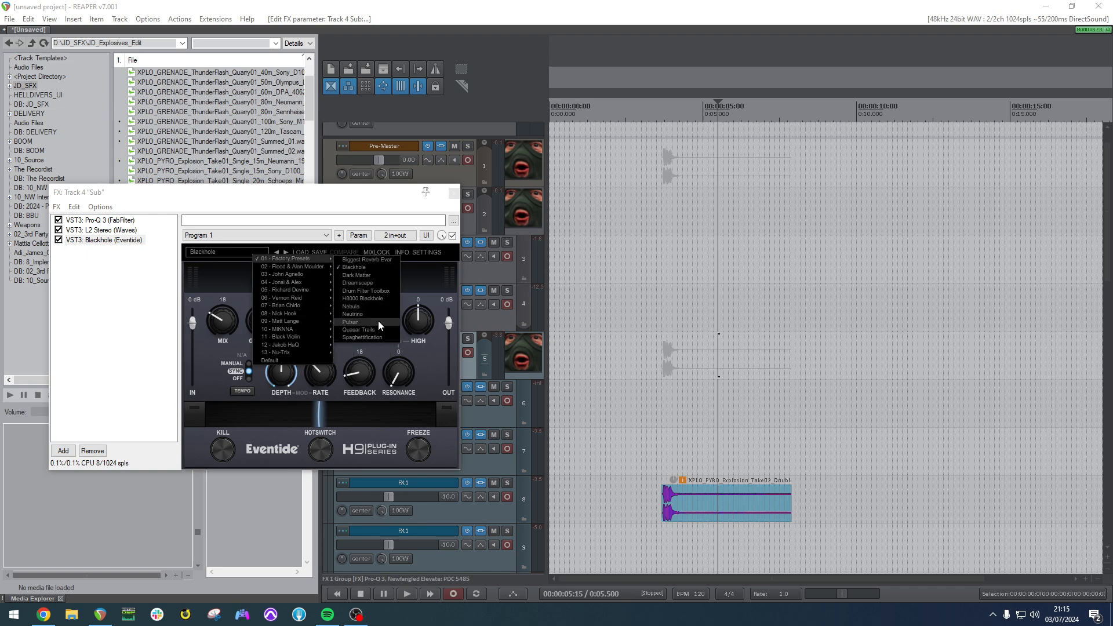
click(374, 276)
Audition the explosion through Dark Matter, setting Gravity to 44 with the ribbon and raising Mix to 100.
key(space)
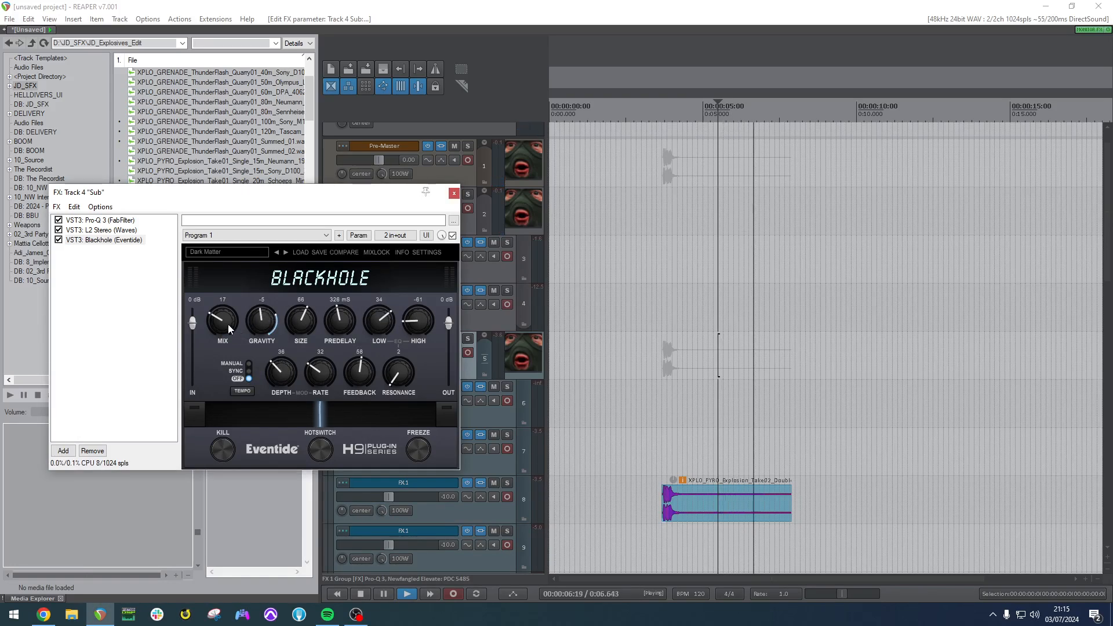
drag(308, 405, 204, 408)
key(space)
click(664, 421)
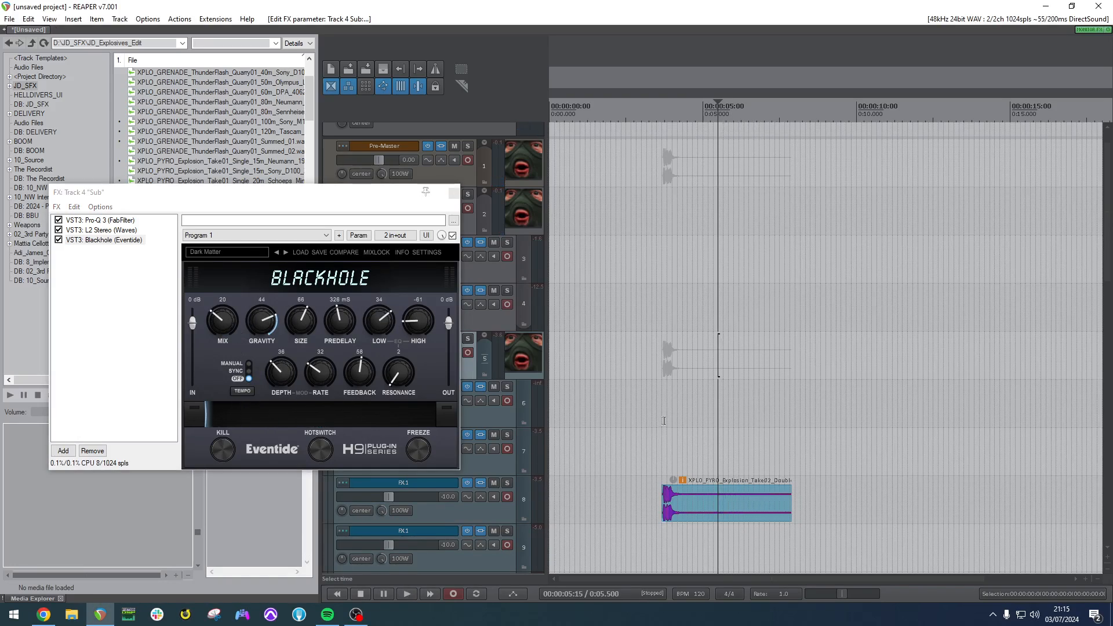
click(652, 420)
key(space)
drag(225, 323, 228, 270)
key(space)
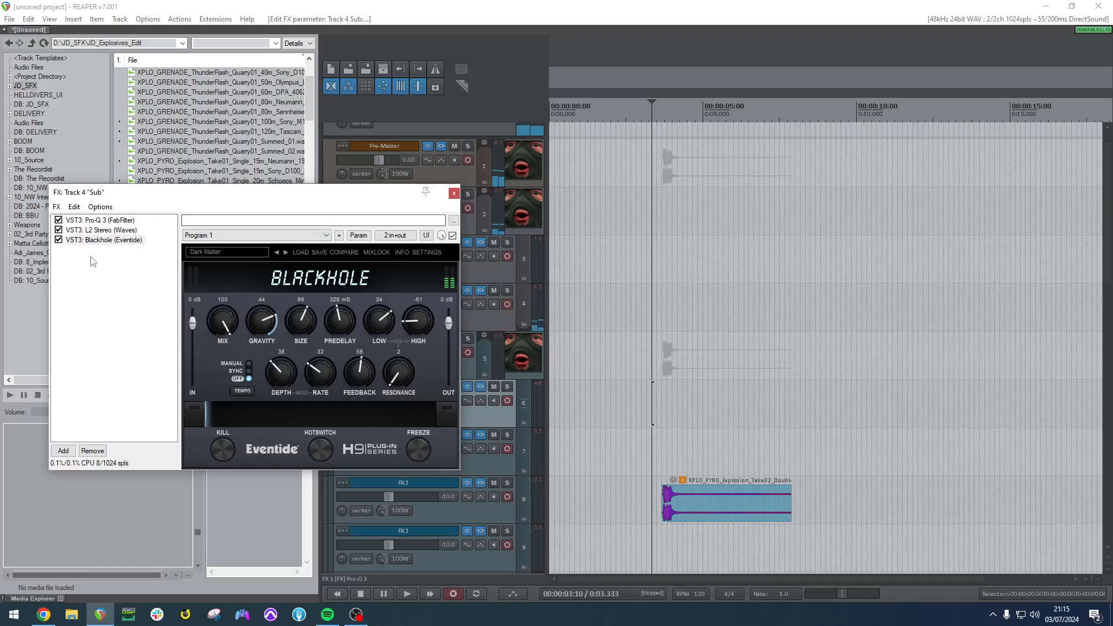
Replace the Blackhole reverb on the duplicated Sub track with the VST3 version of FabFilter Pro-R.
right_click(95, 240)
click(133, 192)
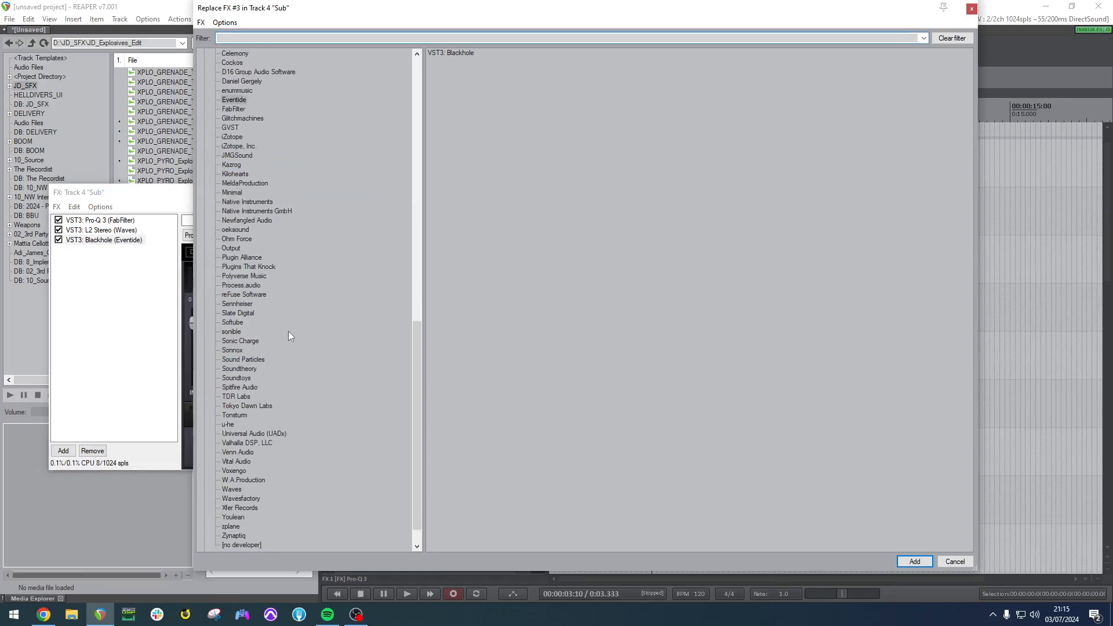
click(235, 109)
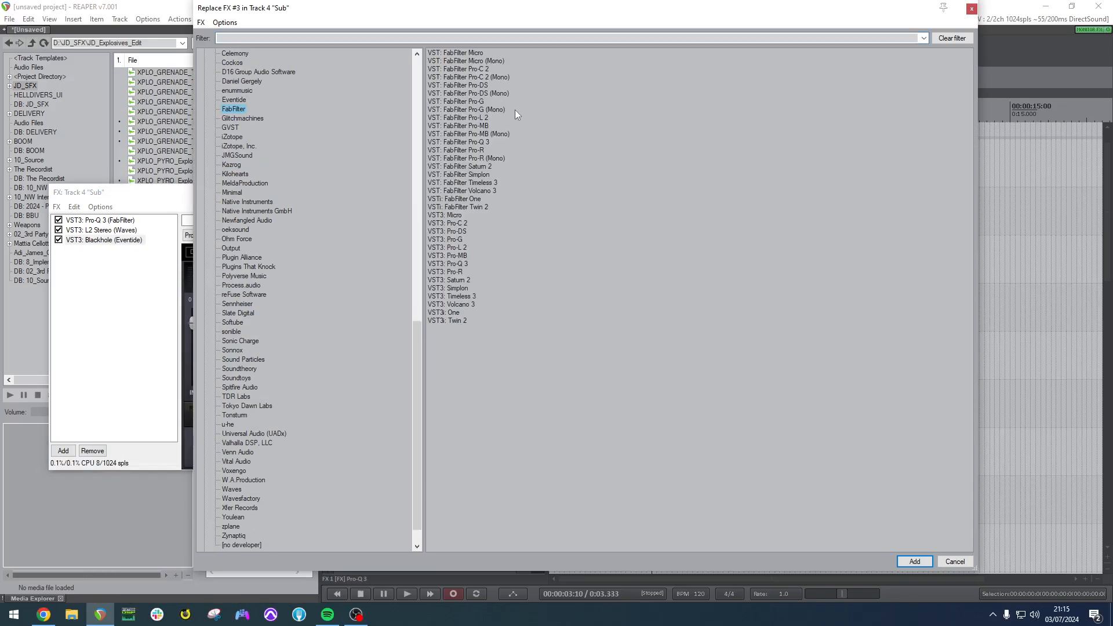
double_click(454, 273)
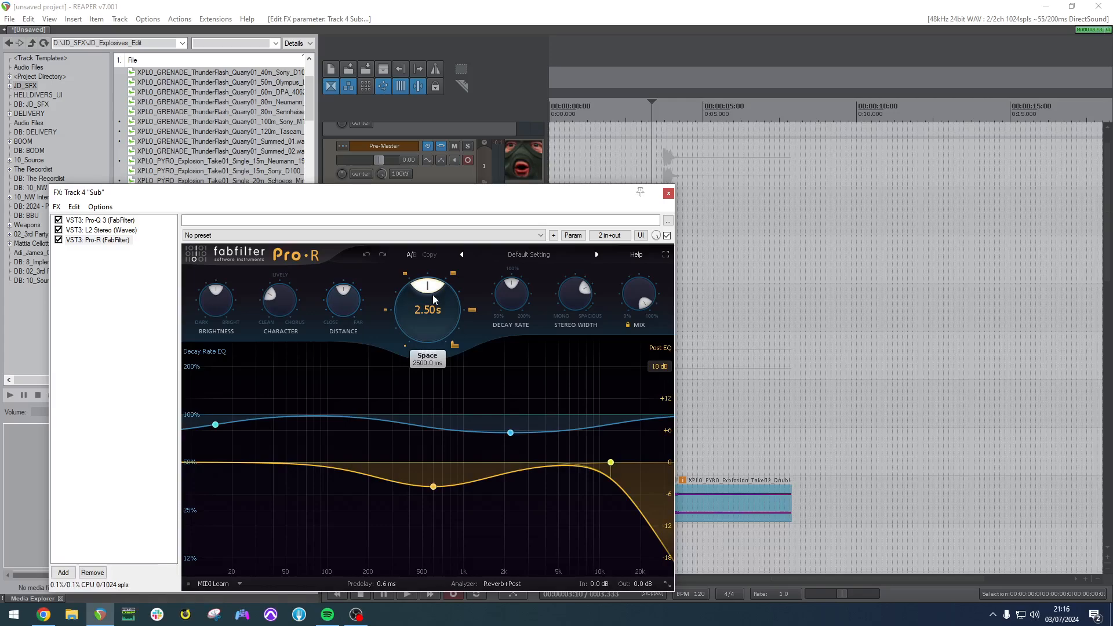
Raise Pro-R's Character slightly, set Space to 2.79 s and add a low cut at about 30 Hz in the Post EQ.
drag(552, 194, 581, 161)
click(661, 289)
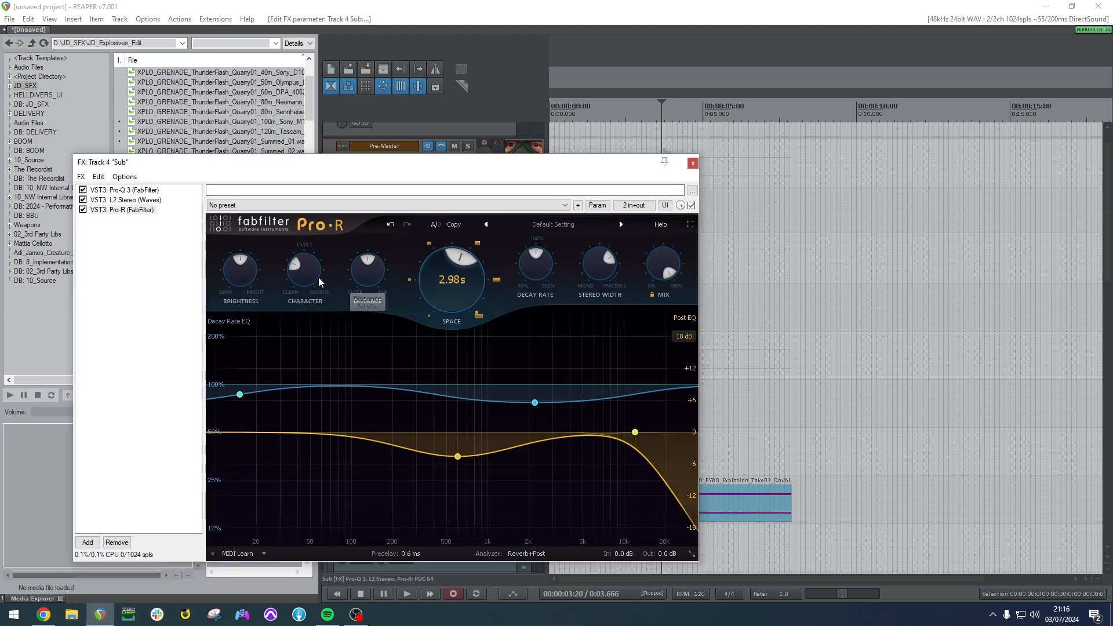
drag(316, 278, 316, 270)
drag(436, 274, 435, 278)
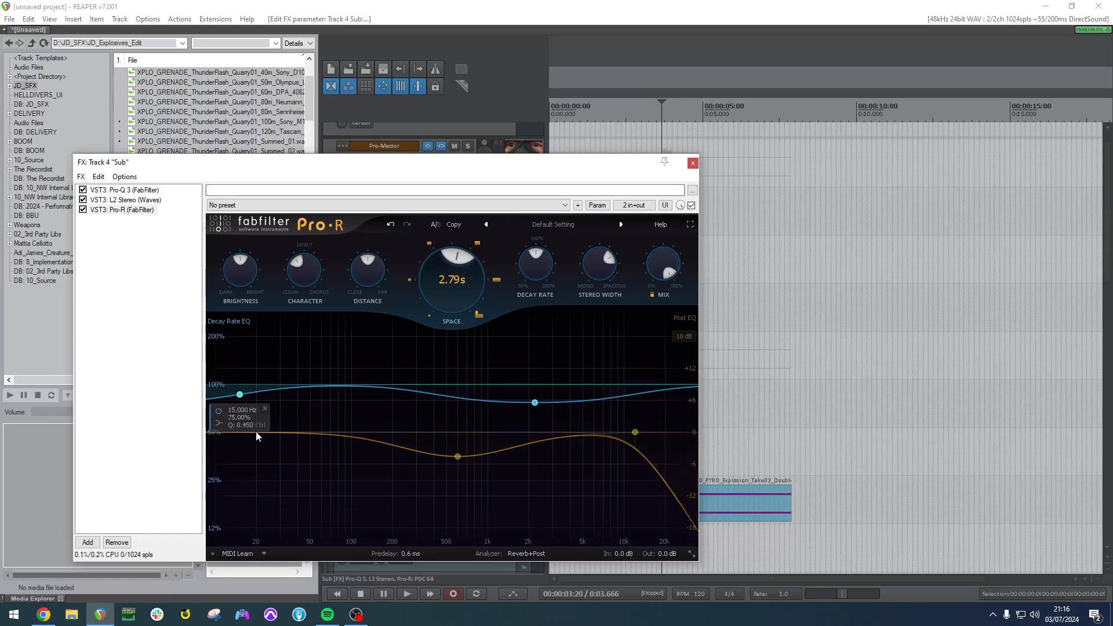
drag(249, 436, 280, 432)
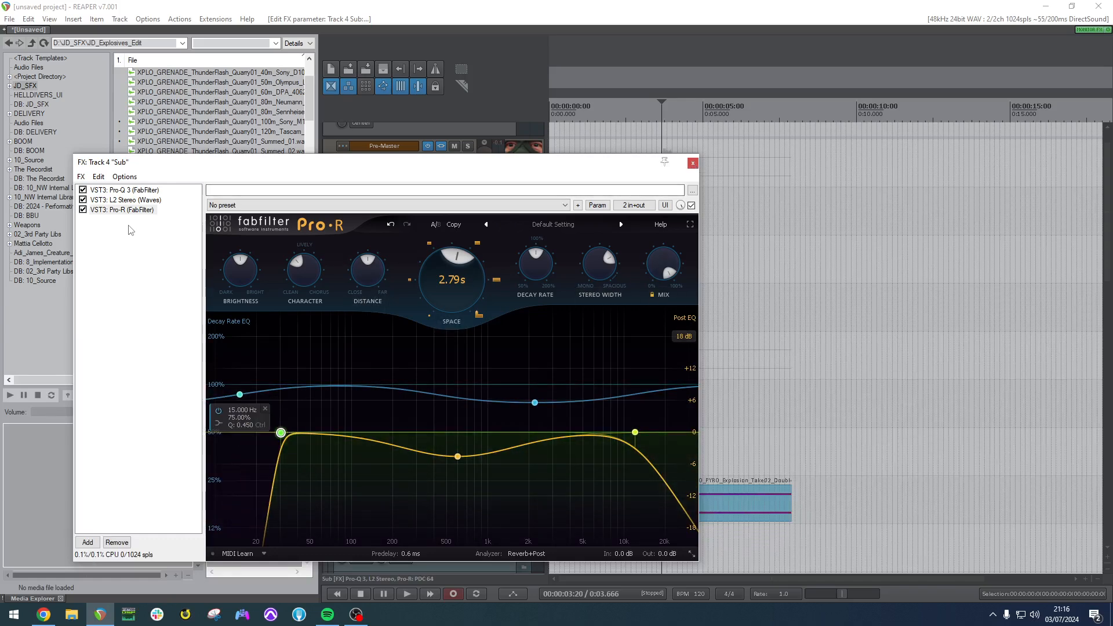
Move the Pro-Q 3 to the end of the duplicated track's chain, after Pro-R.
drag(135, 193, 133, 212)
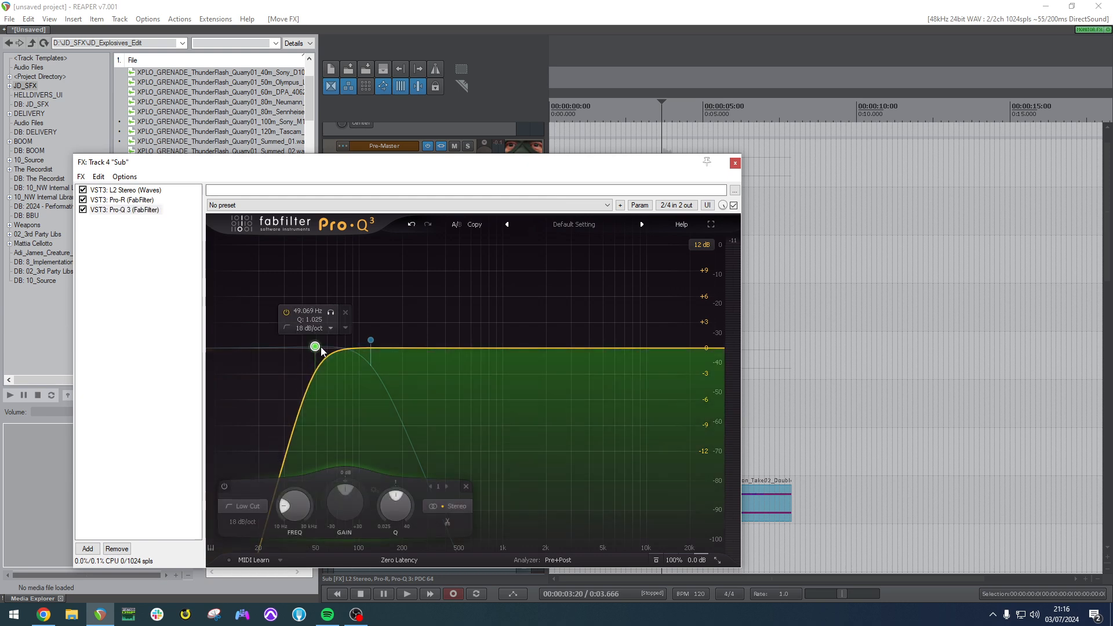
Delete the second EQ band beside the low cut in the Pro-Q 3 on track 4.
right_click(370, 340)
click(397, 418)
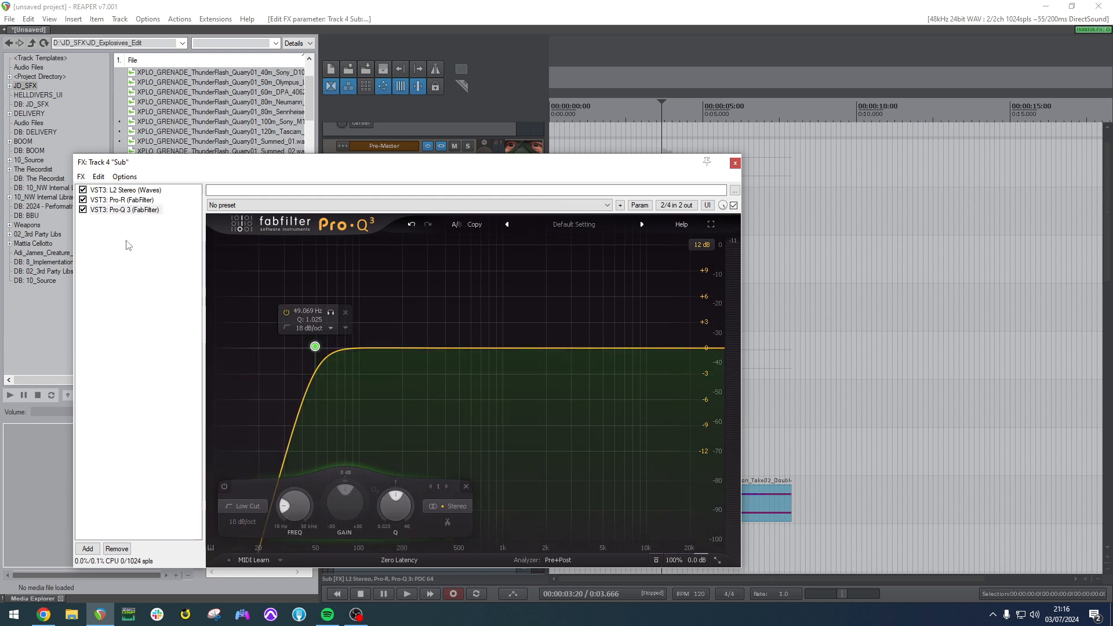
Move L2 Stereo to the end of track 4's effect chain and set its threshold to 0.0.
drag(128, 190, 128, 211)
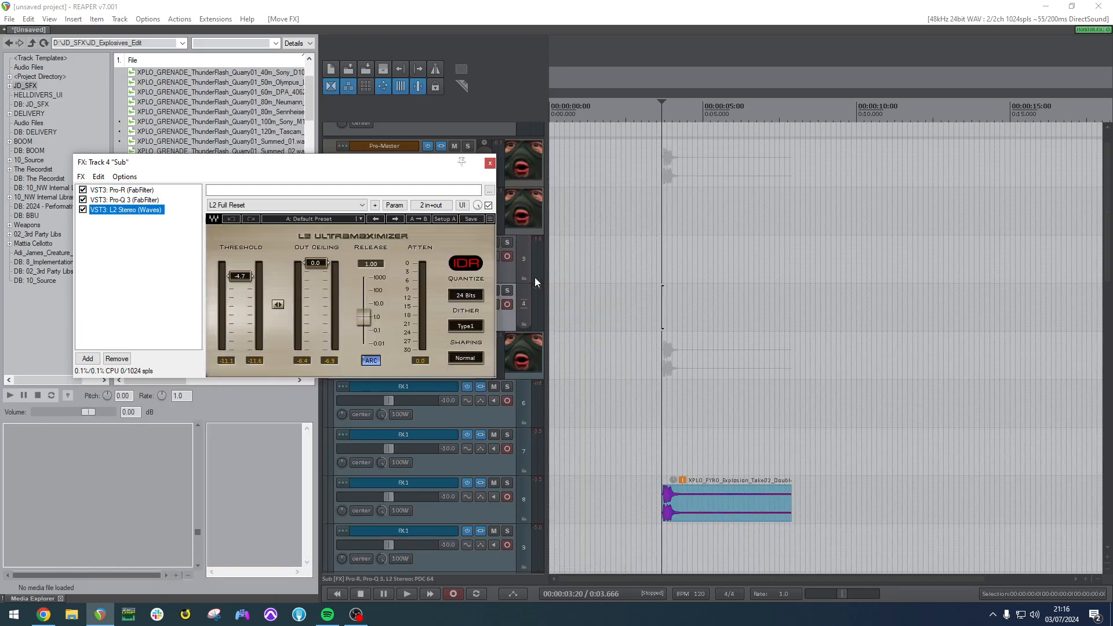
drag(246, 283, 247, 264)
Set track 8's send level to track 4 to -12.47 dB and play the explosion clip from 3 seconds.
drag(682, 419, 692, 426)
click(638, 501)
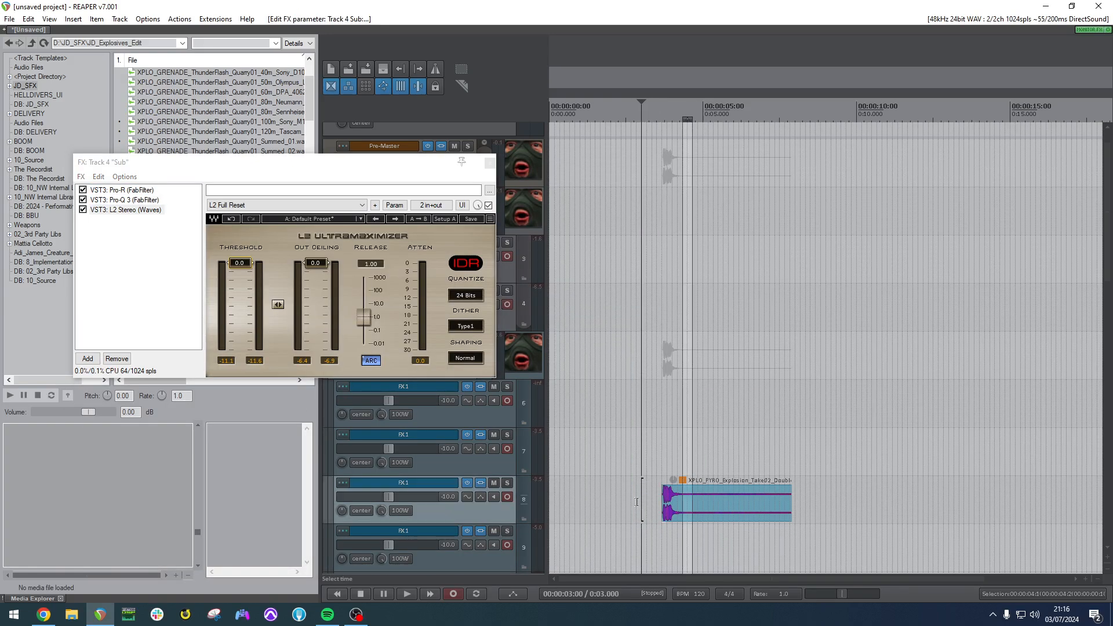
click(344, 484)
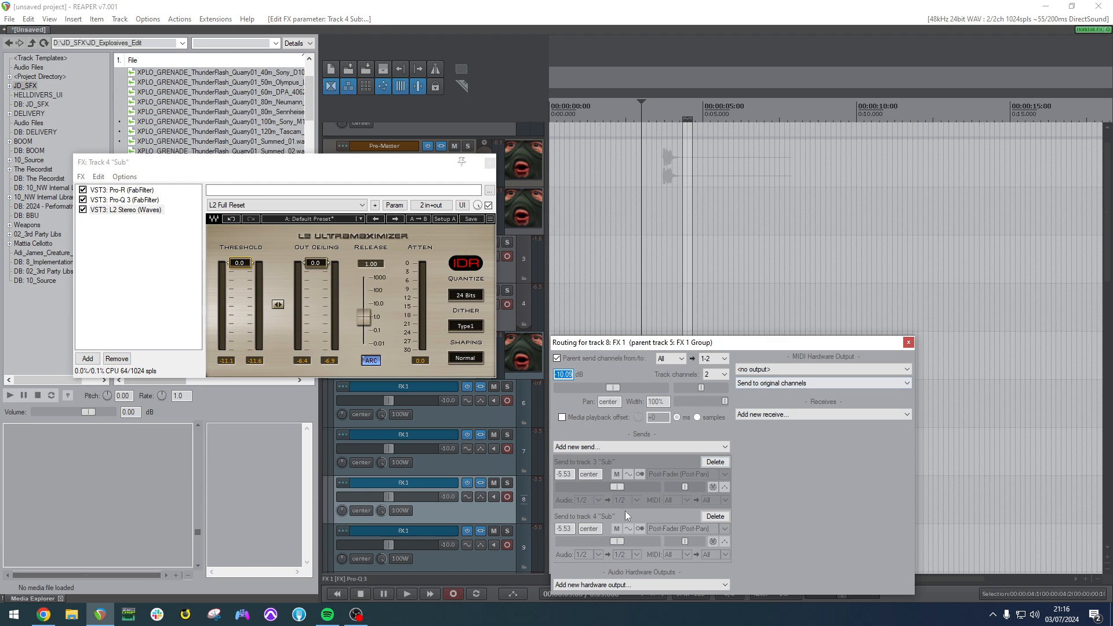
drag(695, 343, 704, 196)
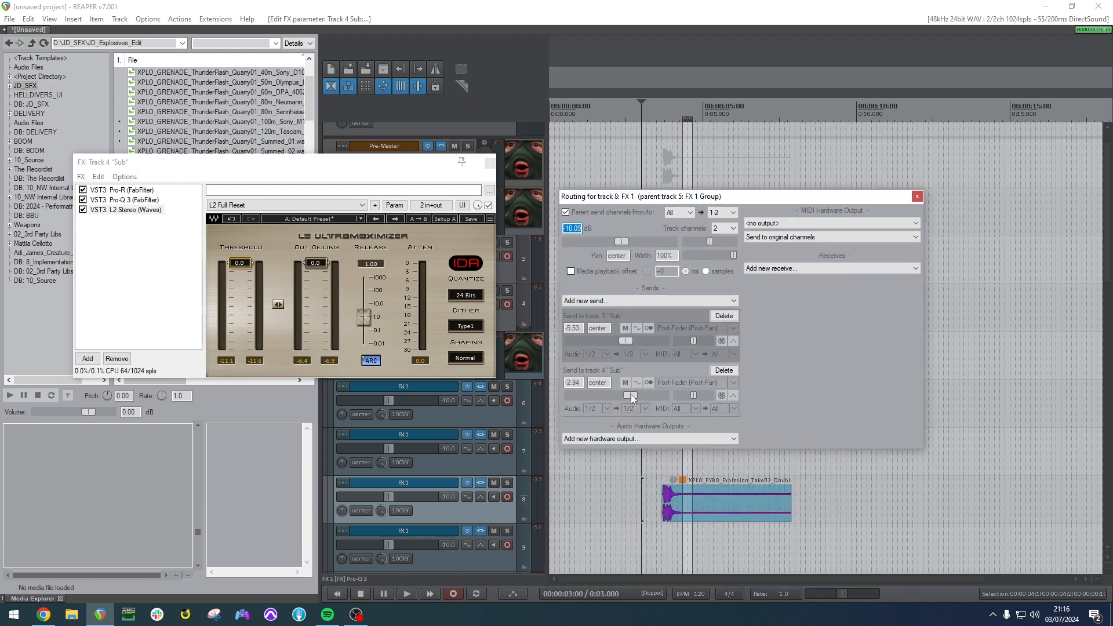
drag(629, 395, 640, 395)
key(Escape)
key(space)
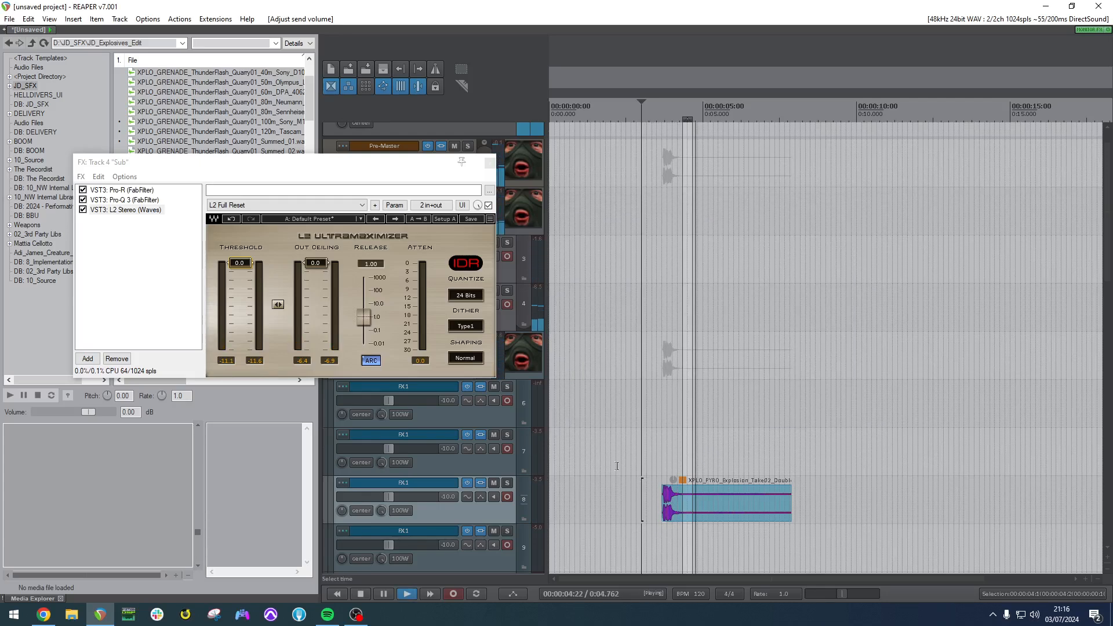
key(space)
Raise the character, brightness and decay rate of track 4's Pro-R reverb, bringing its space to 3.25 s.
click(123, 191)
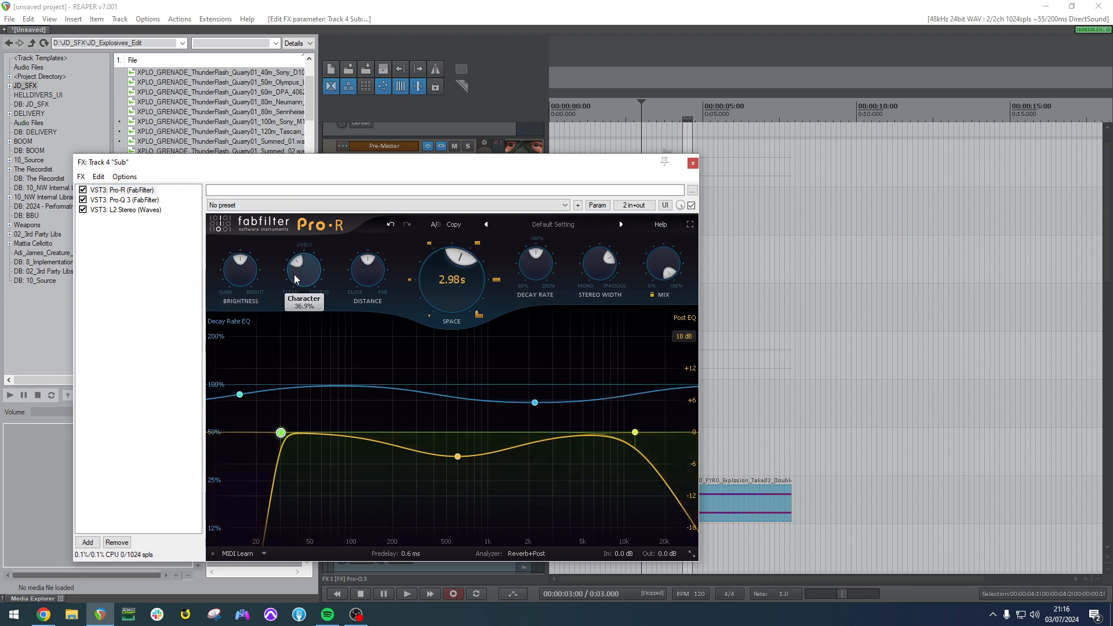
drag(294, 276, 238, 266)
drag(536, 268, 536, 262)
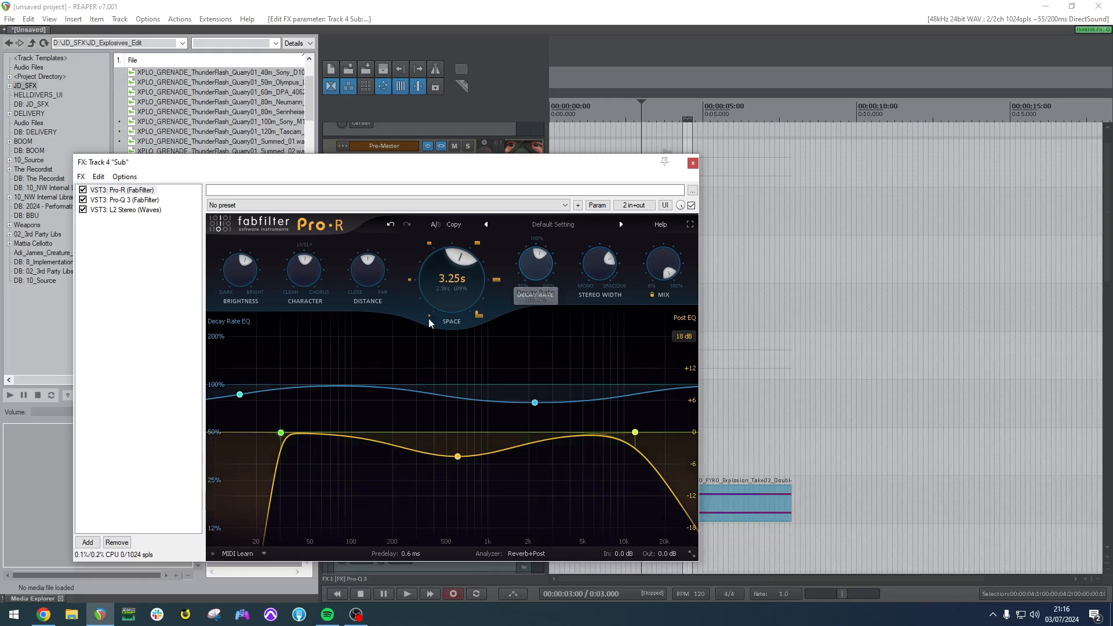
click(694, 164)
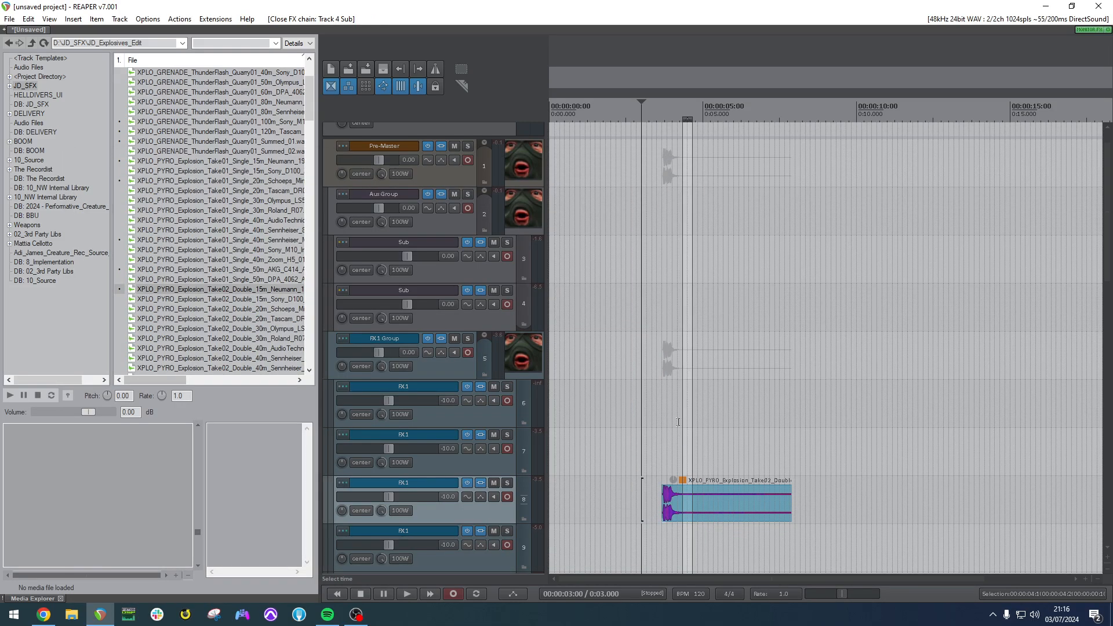
Play the explosion clip while examining the Pro-Q 3 equalizer on track 8.
key(space)
click(480, 484)
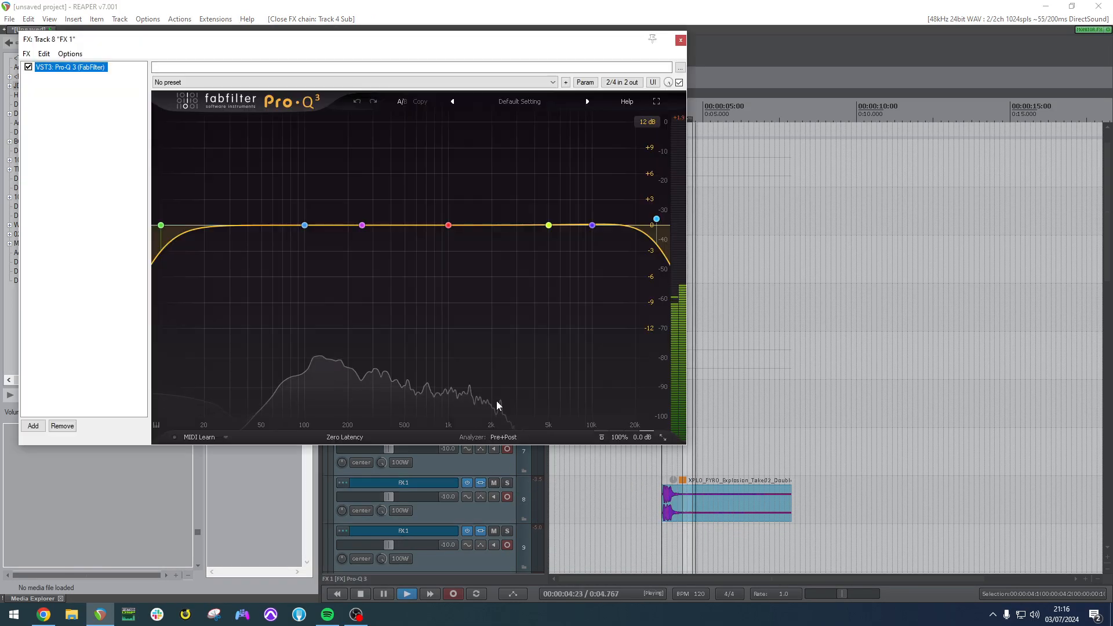
key(space)
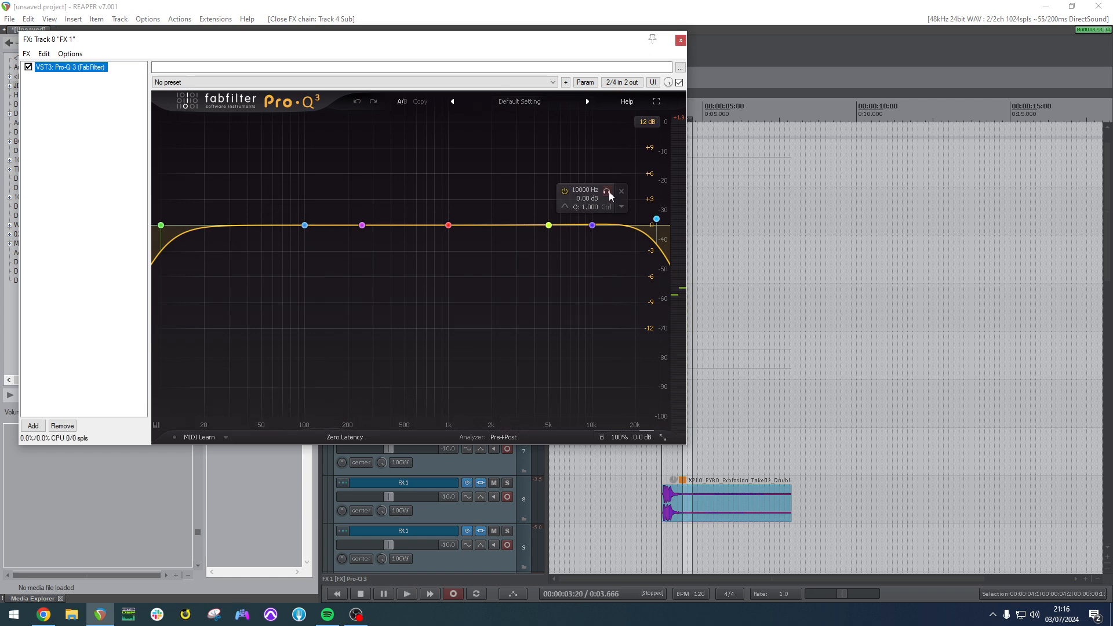
click(473, 483)
Reset the level of track 8's send to track 4 in its routing settings.
click(343, 483)
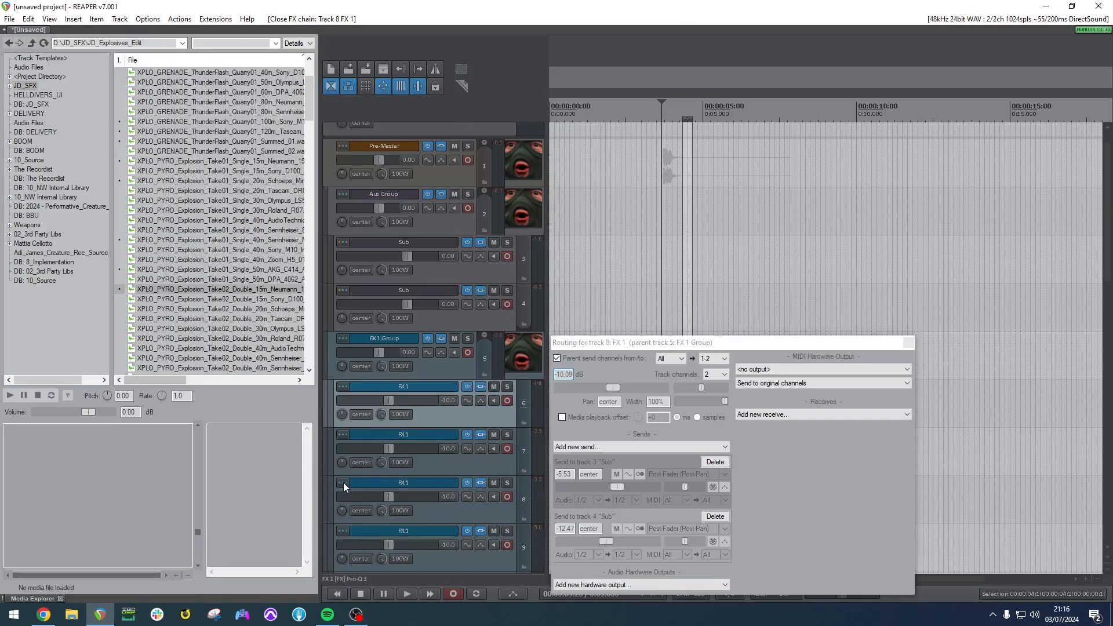
click(343, 483)
click(342, 485)
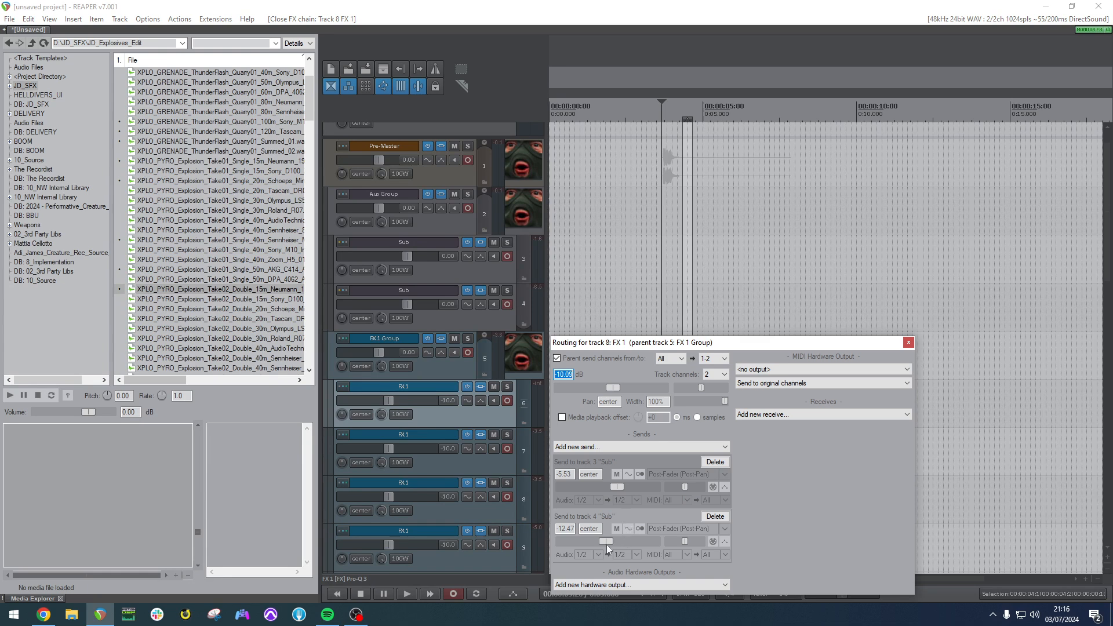
double_click(607, 543)
click(908, 343)
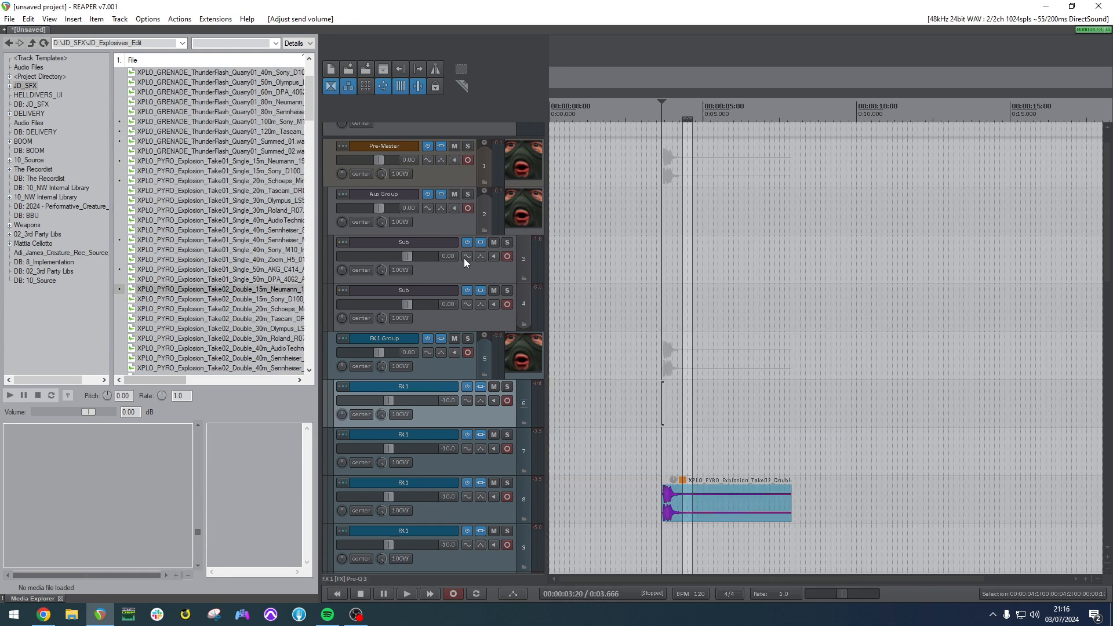
Rename track 4 to Reverb.
double_click(418, 290)
text(REv)
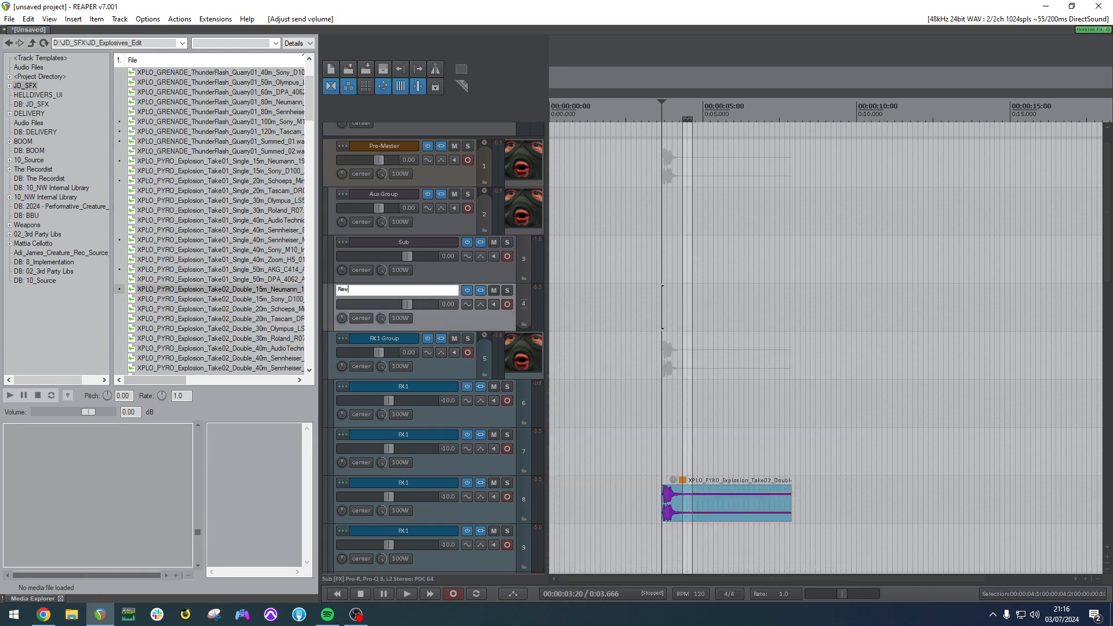
text(erb)
key(Return)
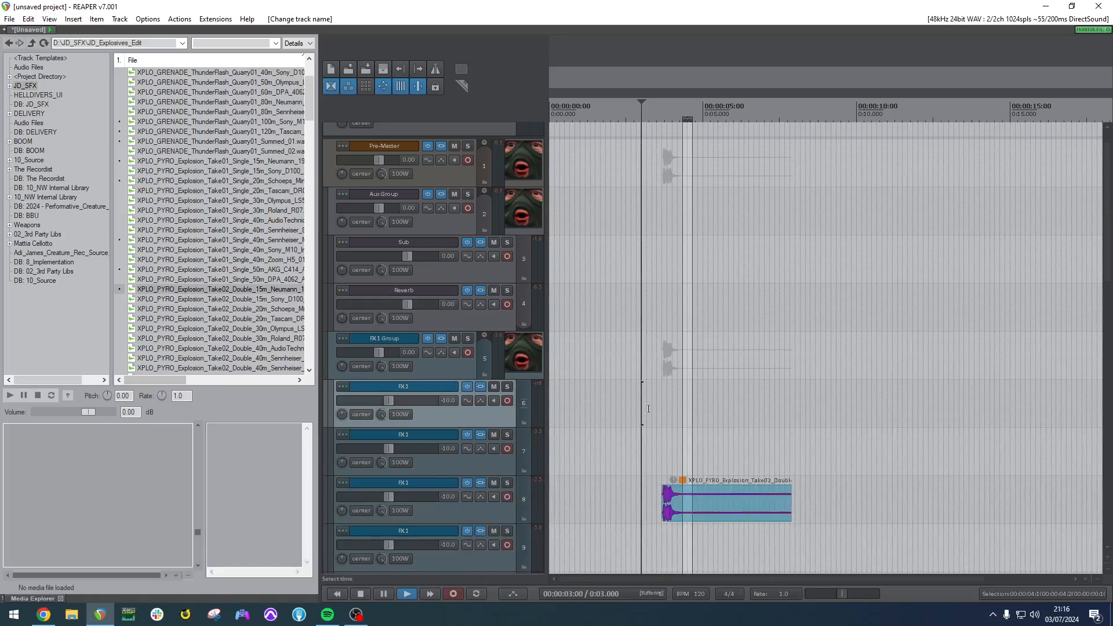
Play the explosion clip from 3 seconds to hear it through the Reverb track.
click(641, 423)
key(space)
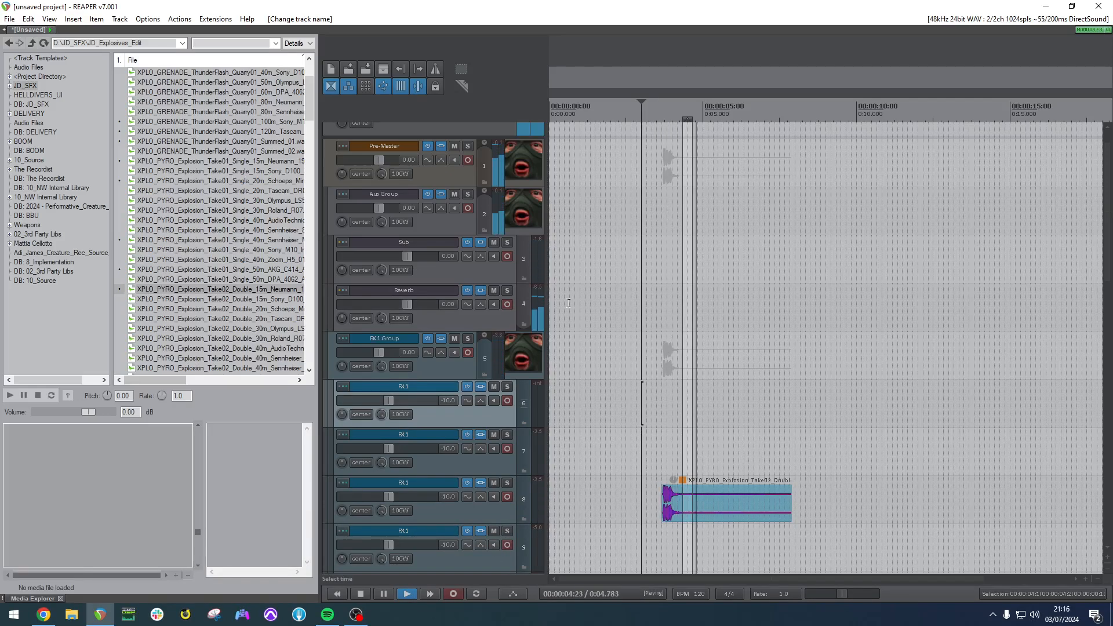
click(709, 513)
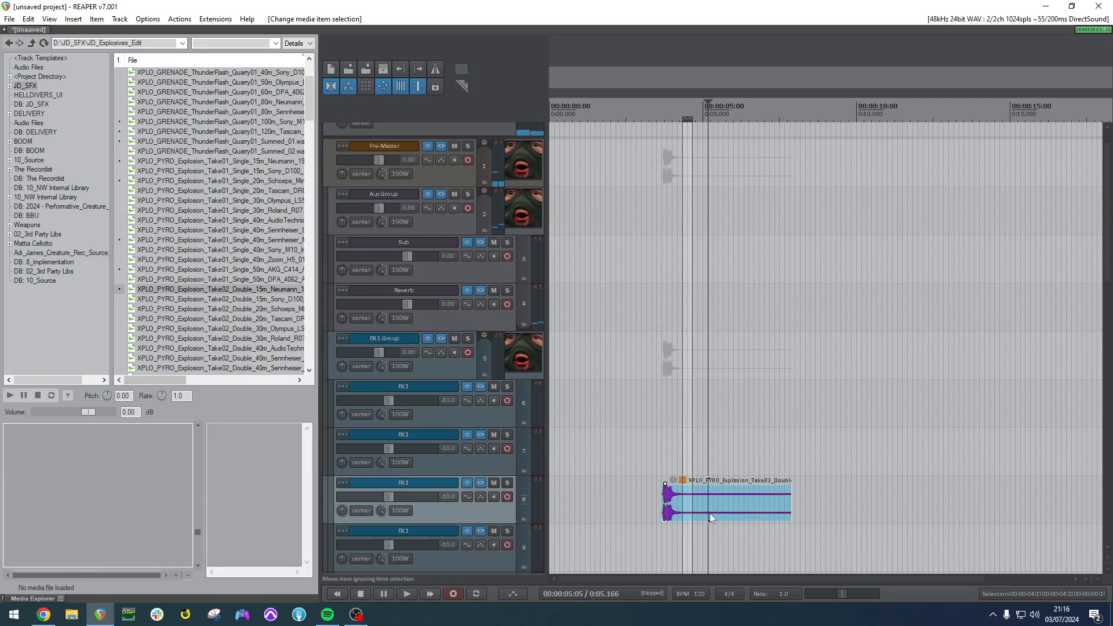
click(786, 422)
scroll(785, 421, down, 4)
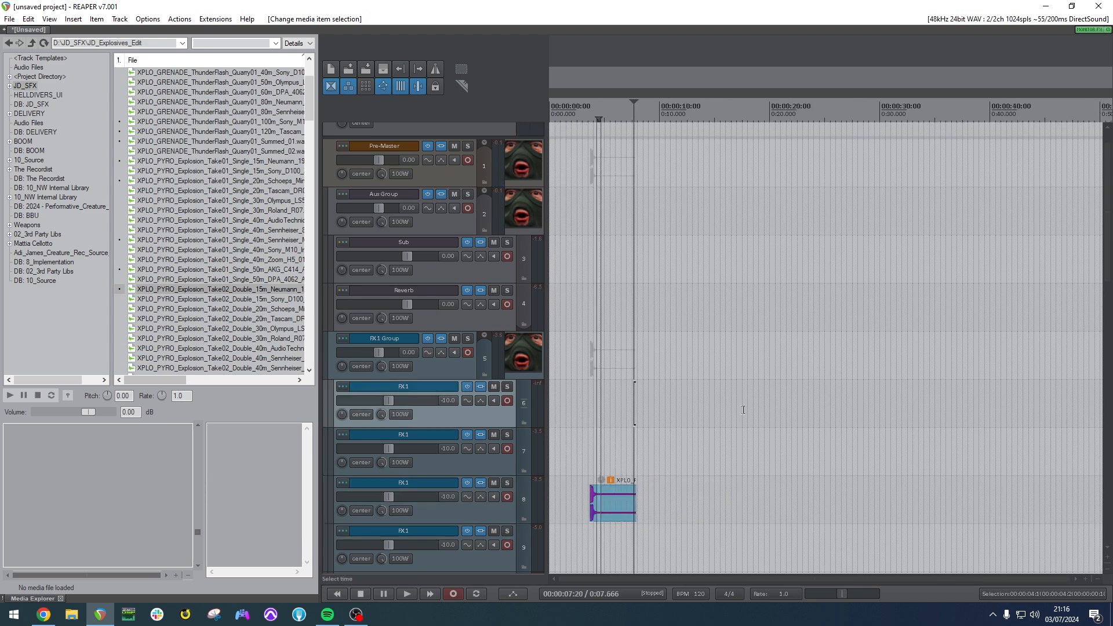
click(649, 365)
scroll(679, 404, up, 4)
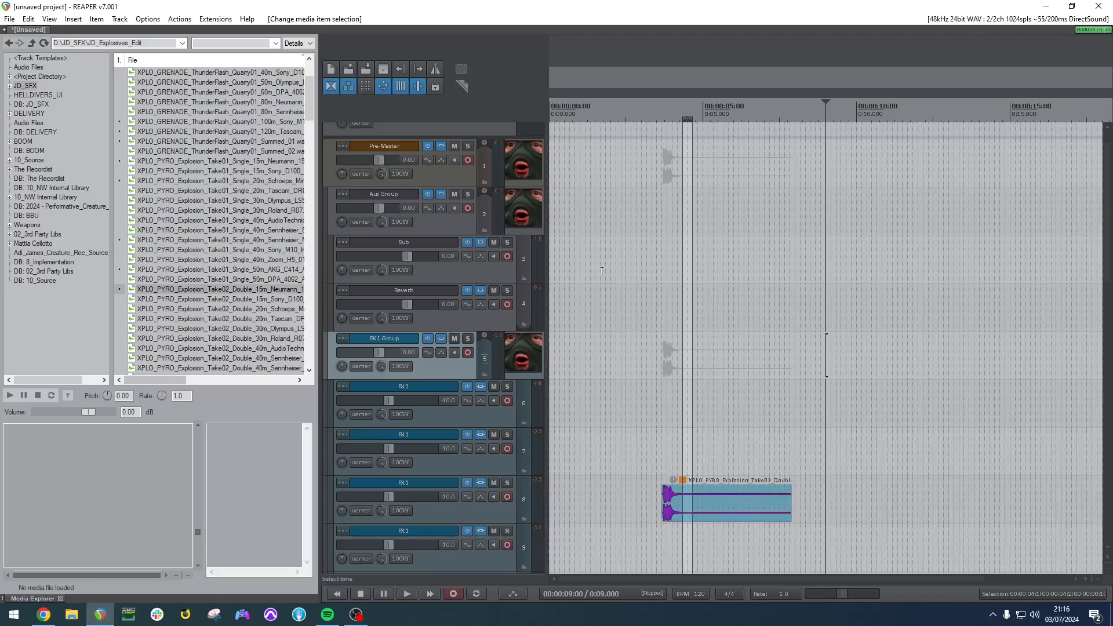
Solo the Sub track briefly and make a time selection from 3 to about 23 seconds.
click(507, 242)
drag(642, 264, 1098, 275)
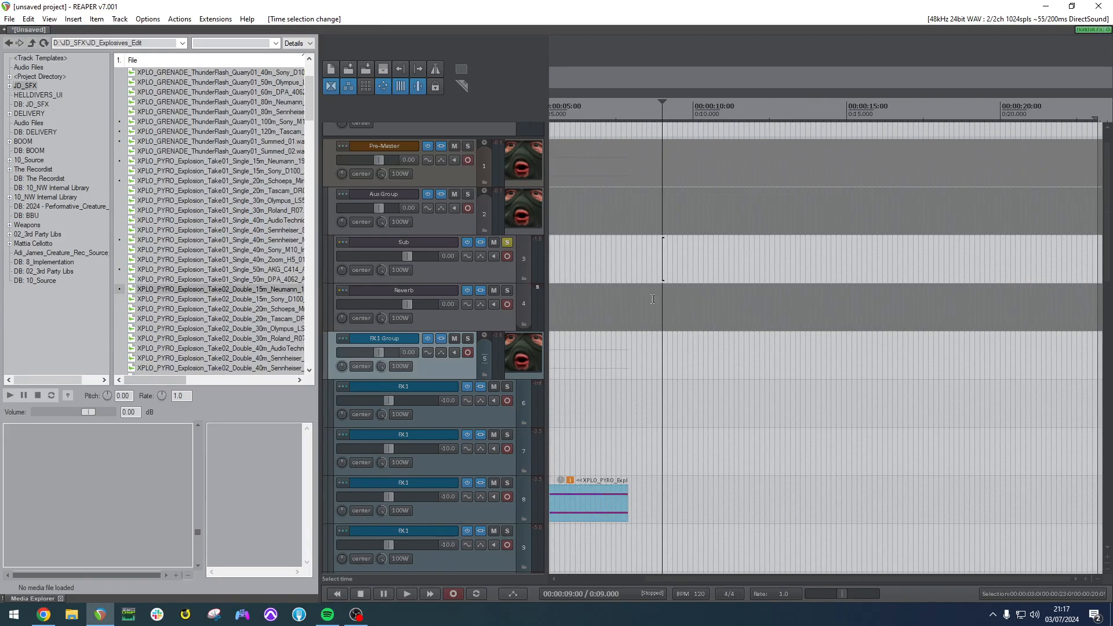
scroll(652, 299, down, 3)
click(509, 243)
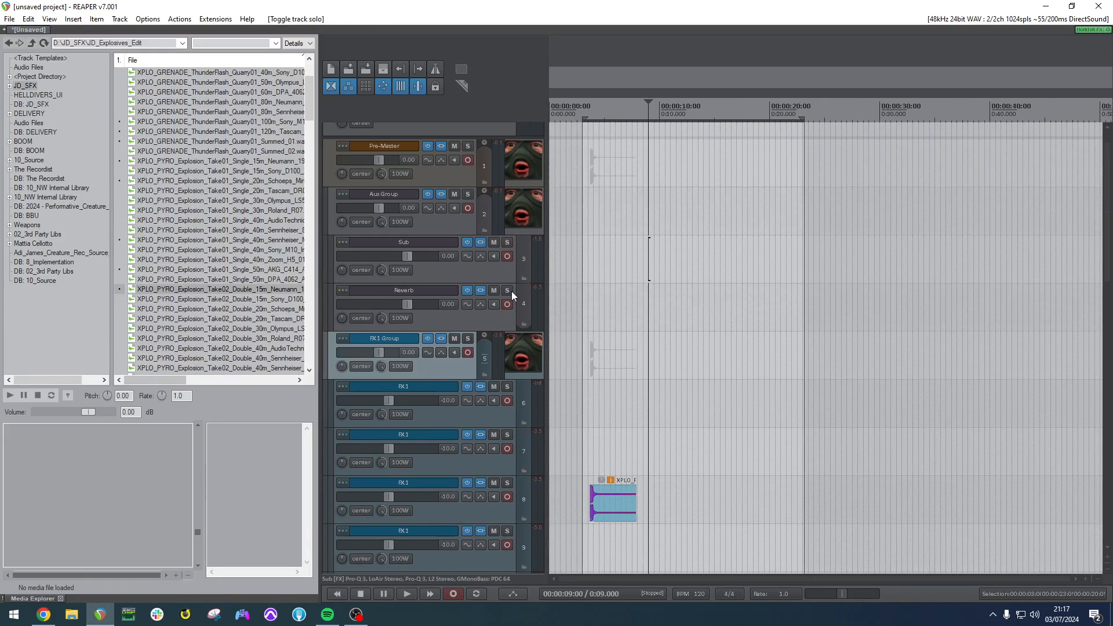
Try the Reverb track soloed with a changed volume, and restore its volume and solo state.
click(509, 290)
click(594, 307)
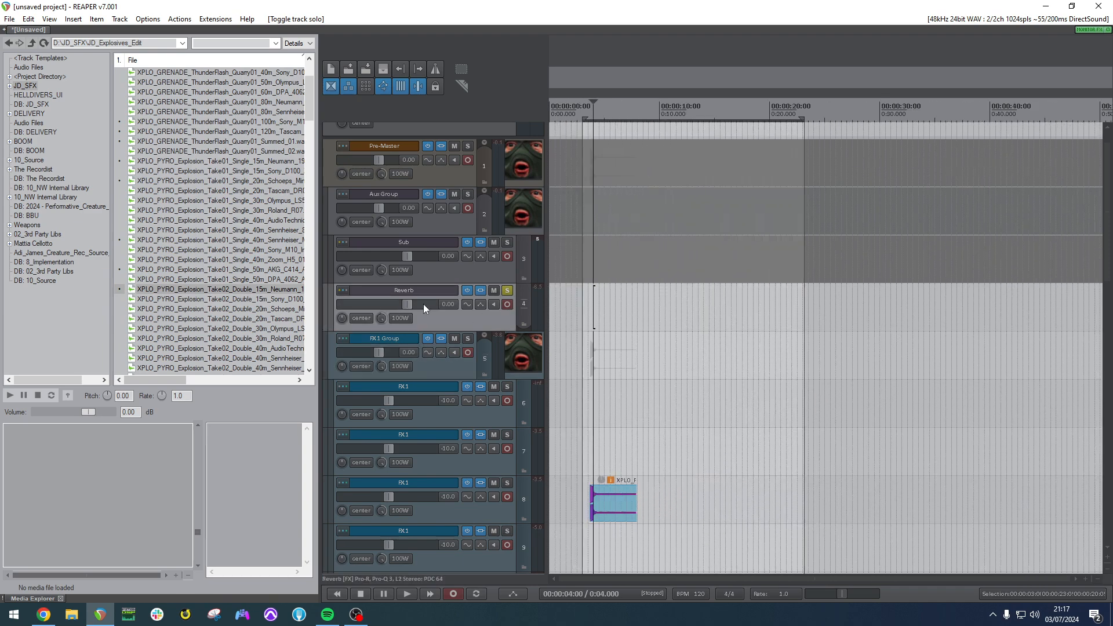
drag(423, 304, 405, 300)
double_click(412, 302)
click(508, 293)
Delete the XPLO_PYRO explosion clip from track 8.
click(638, 329)
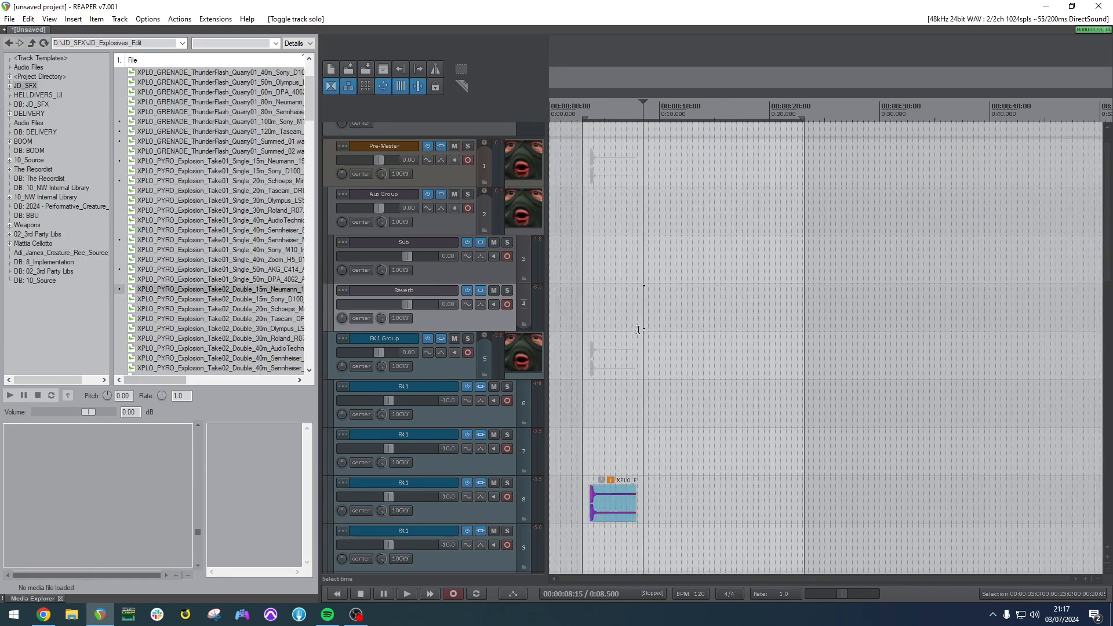
click(609, 337)
scroll(603, 335, up, 2)
scroll(596, 334, down, 3)
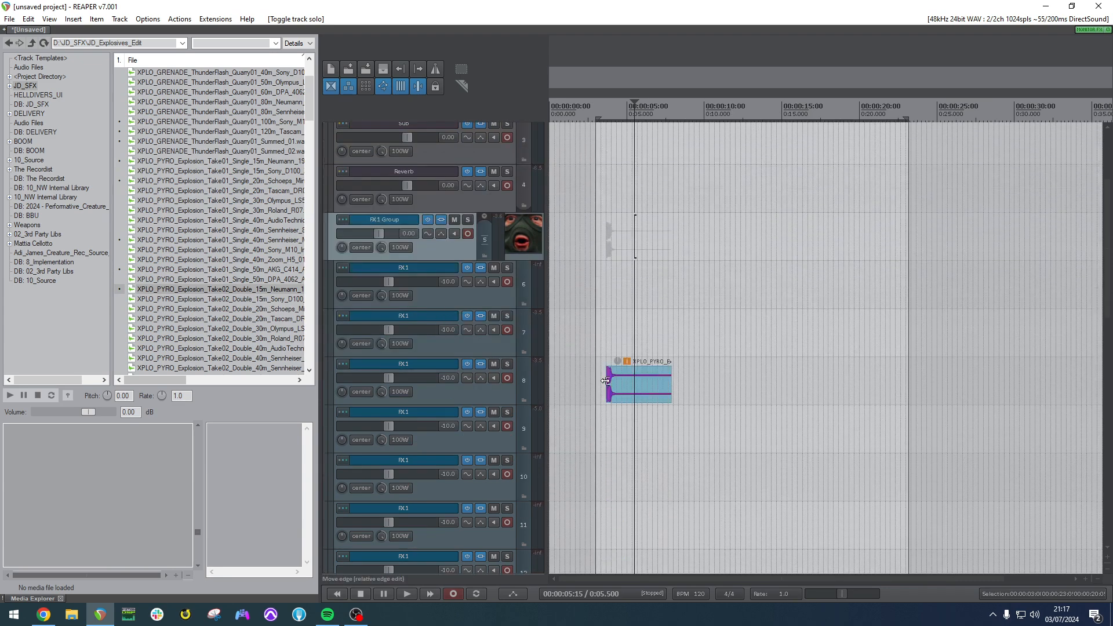
click(605, 381)
key(Delete)
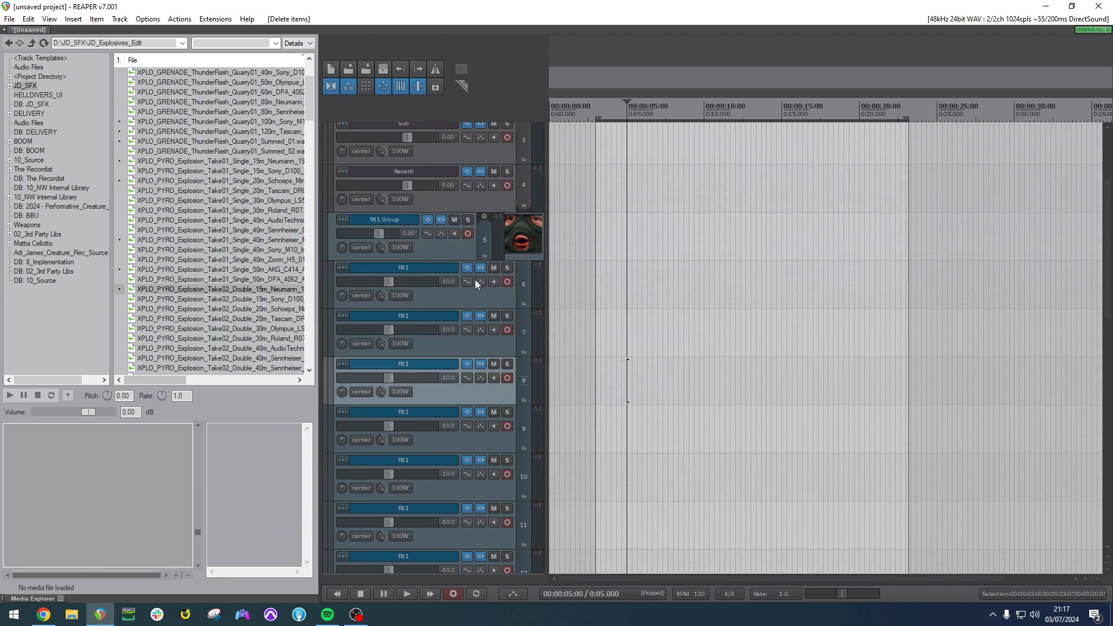
Audition the XPLO_PYRO_Explosion_Take01_Single_40m_Sennheiser file in the media browser.
right_click(196, 239)
click(708, 334)
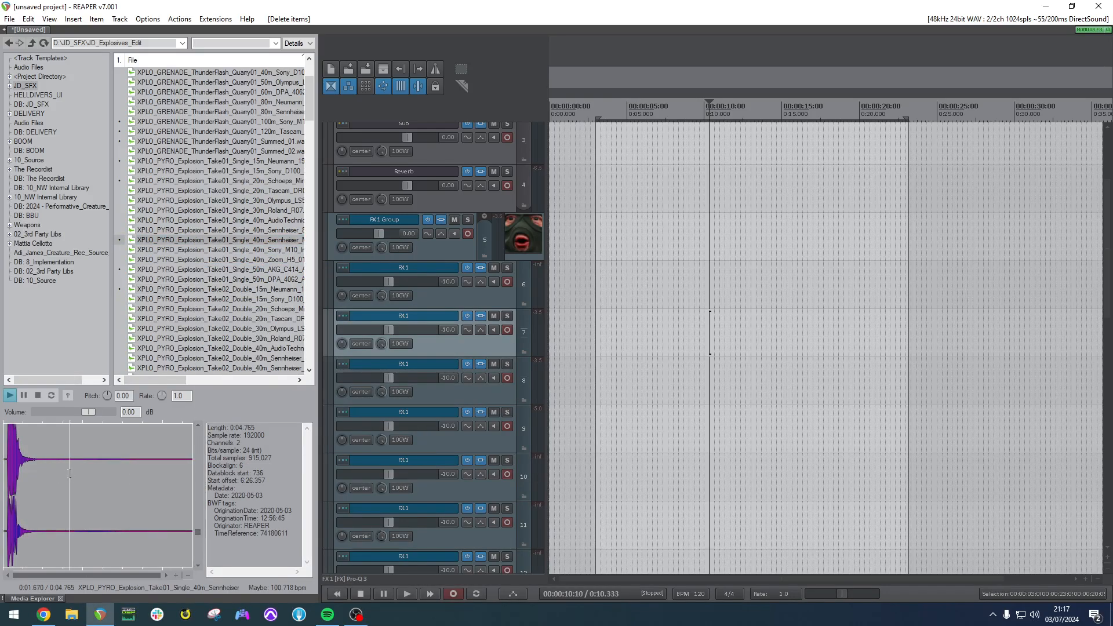
key(space)
scroll(446, 345, down, 2)
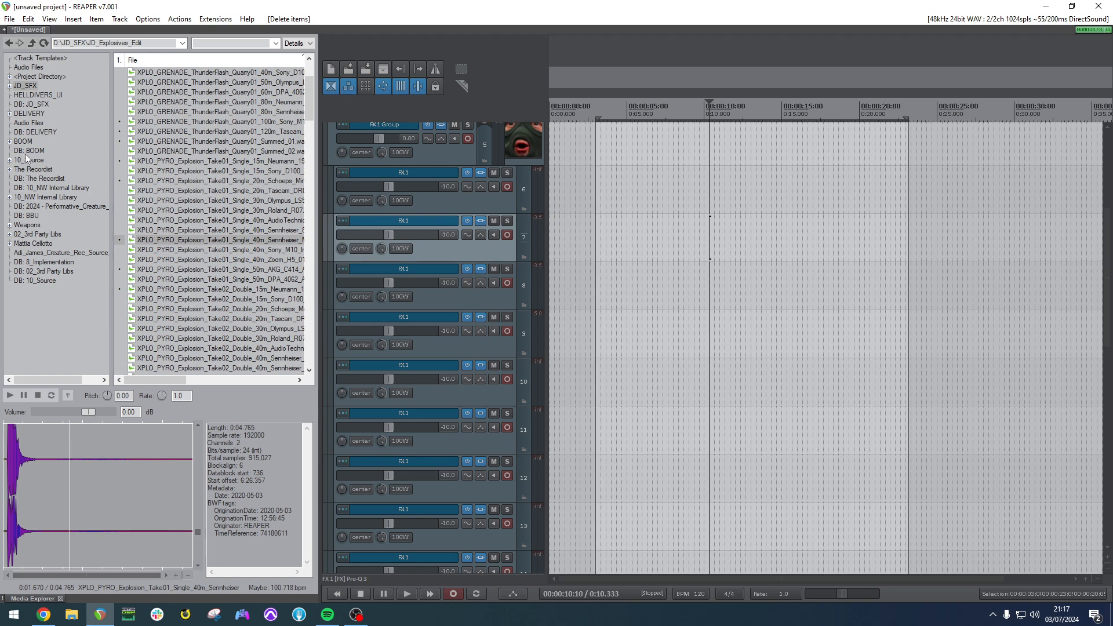
Search DB: BOOM for "cellop" and audition the Wet Rubbing Hard, Bursts High Long and Bursts Low Long textures.
click(219, 43)
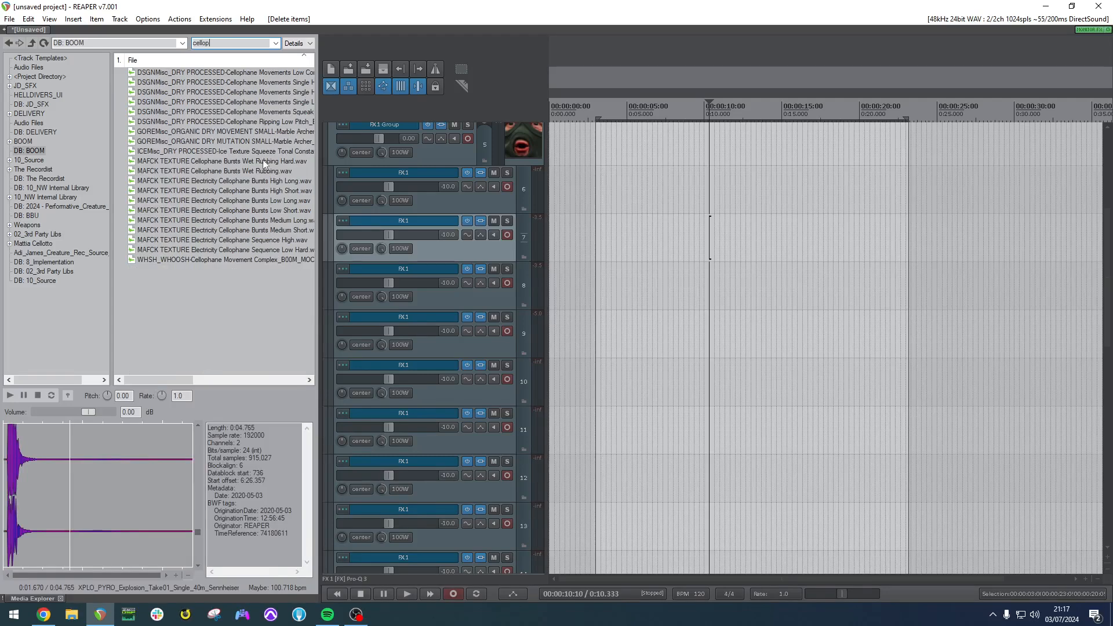
click(262, 160)
click(228, 180)
click(225, 200)
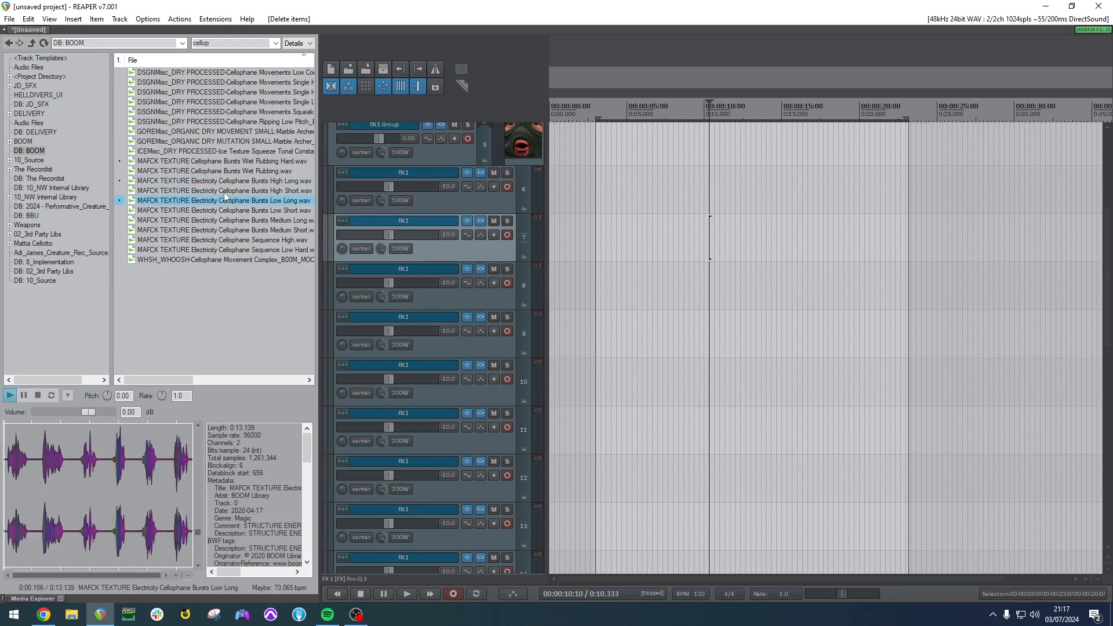
Audition MAFCK TEXTURE Electricity Cellophane Bursts High Short.wav and insert it on track 9 at about 5 seconds.
click(223, 192)
key(space)
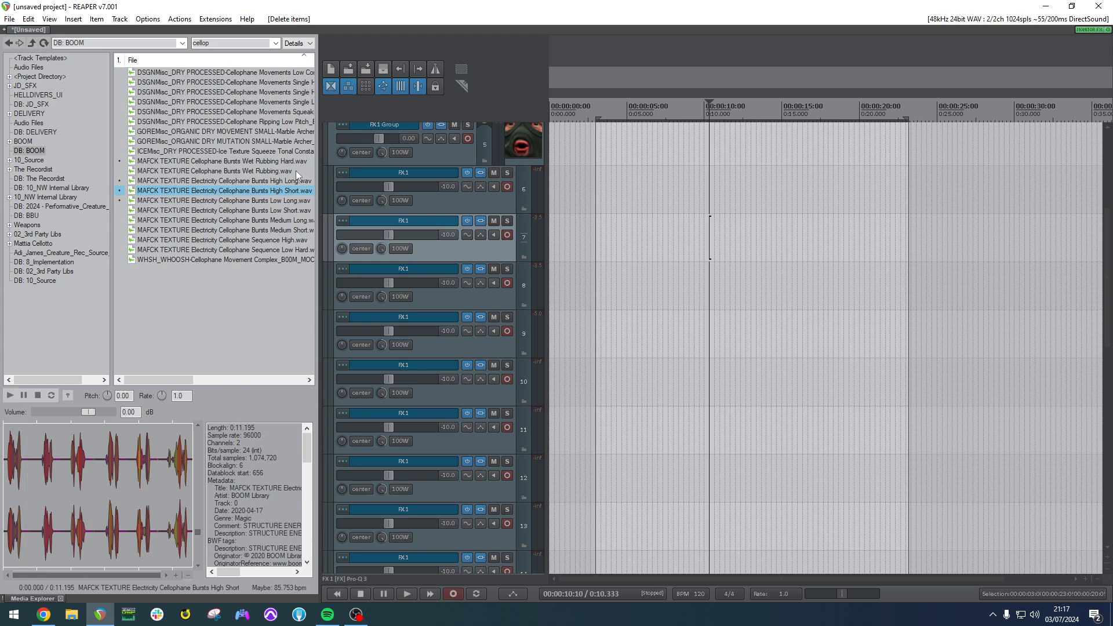
drag(278, 191, 635, 322)
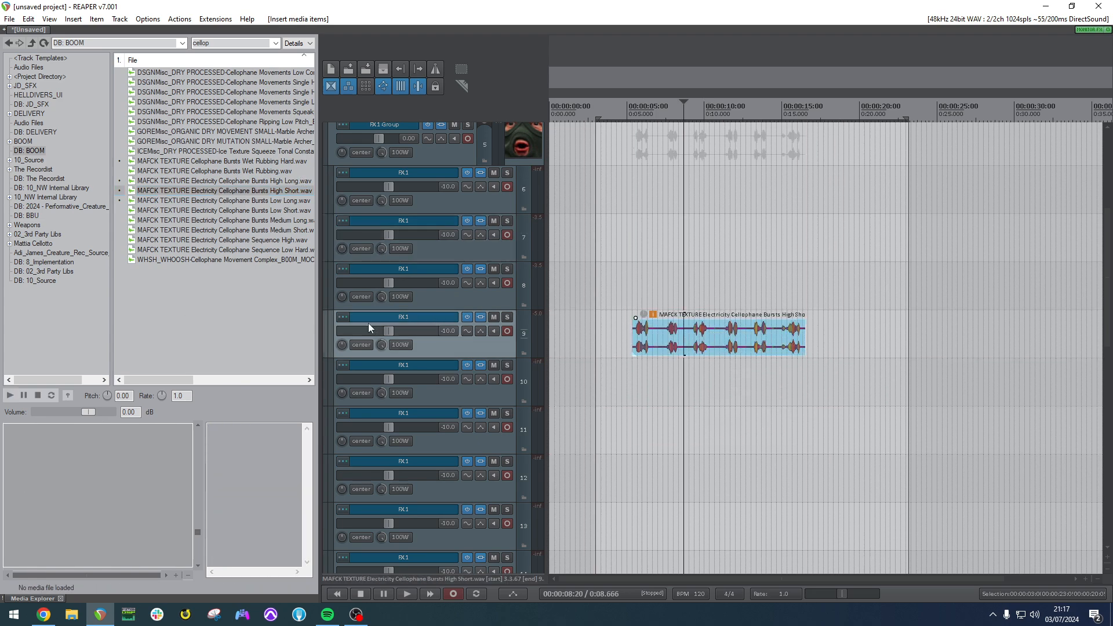
Review track 9's routing and its sends to the Sub and Reverb tracks.
click(342, 317)
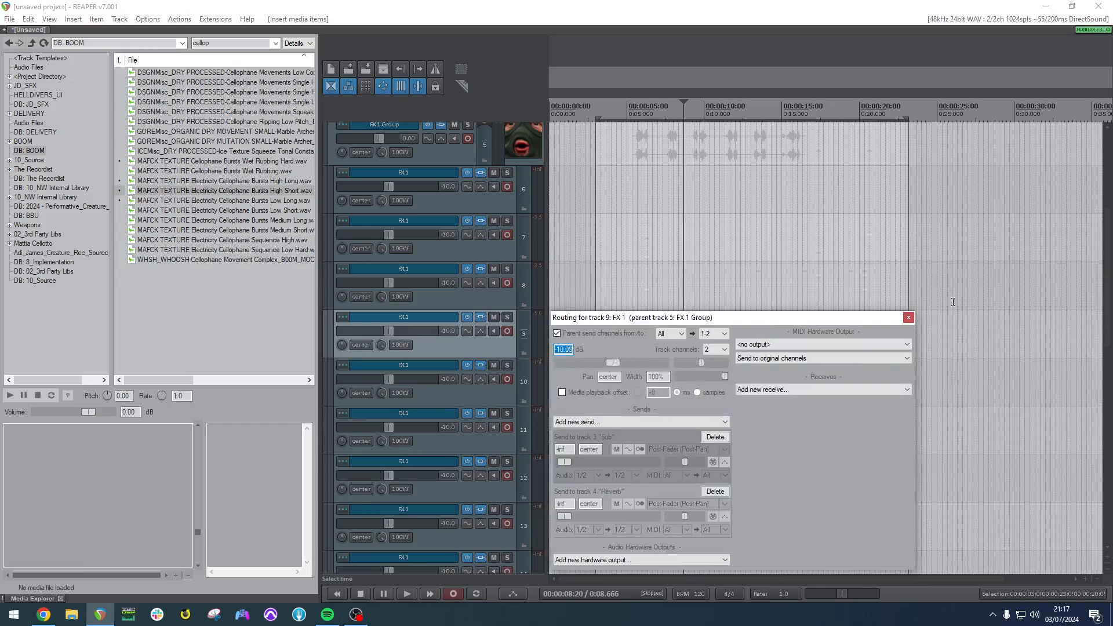
click(908, 317)
scroll(811, 405, up, 5)
scroll(437, 245, up, 5)
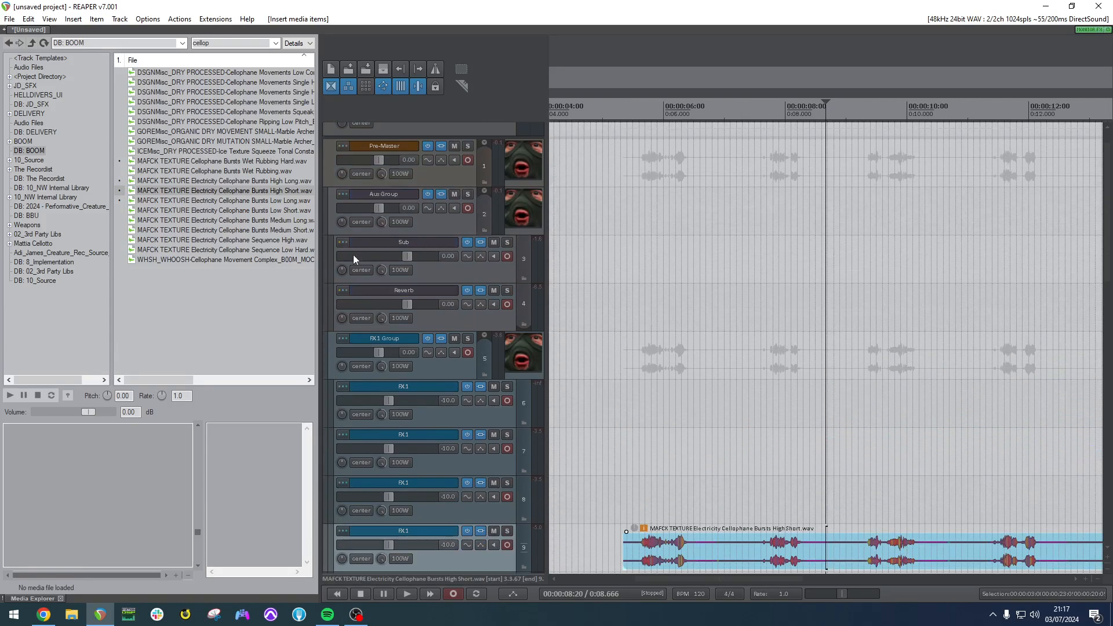
Set the Sub track's receive from track 8 to -inf, and check the Reverb track's receives.
click(343, 242)
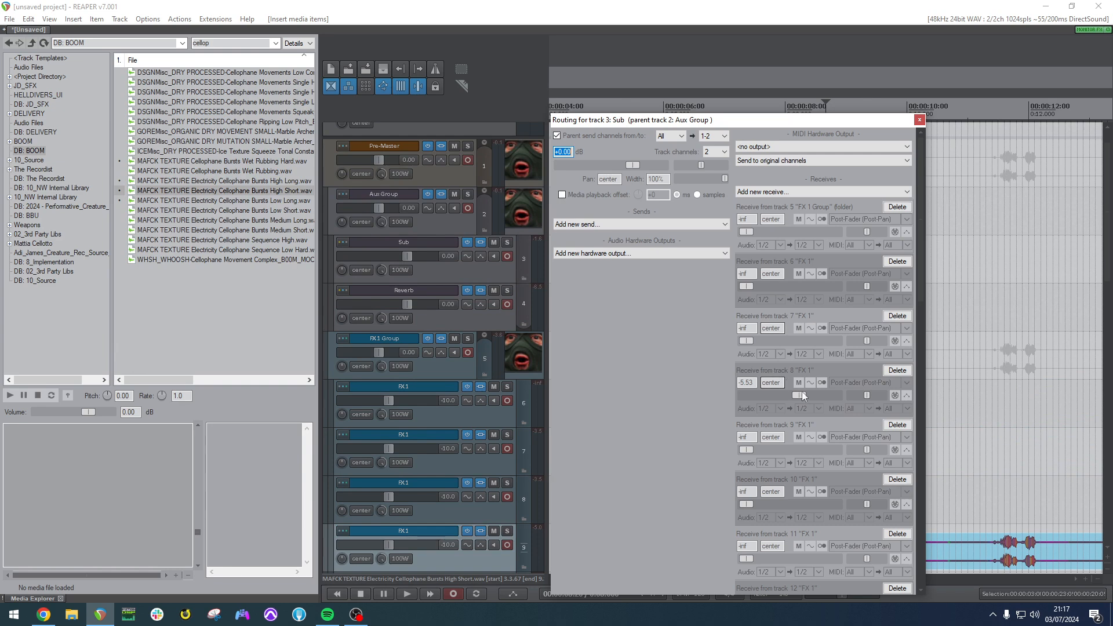
drag(803, 396, 749, 486)
scroll(757, 249, down, 8)
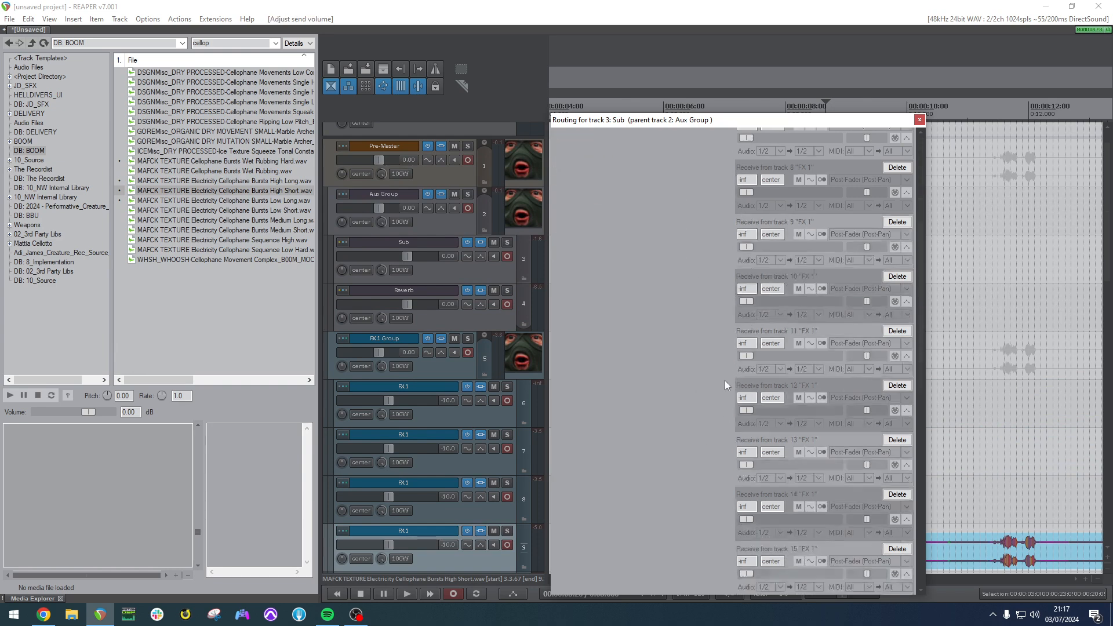
click(342, 291)
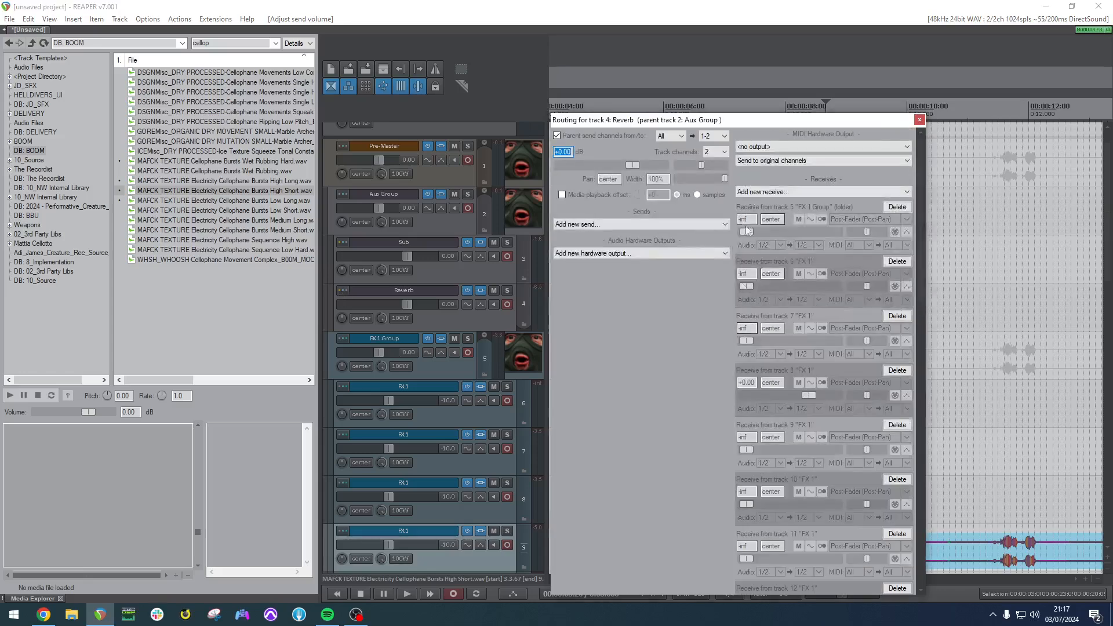
click(919, 119)
Move the cellophane texture clip on track 9 to start at about 5.6 seconds and audition its first bursts.
scroll(756, 356, down, 5)
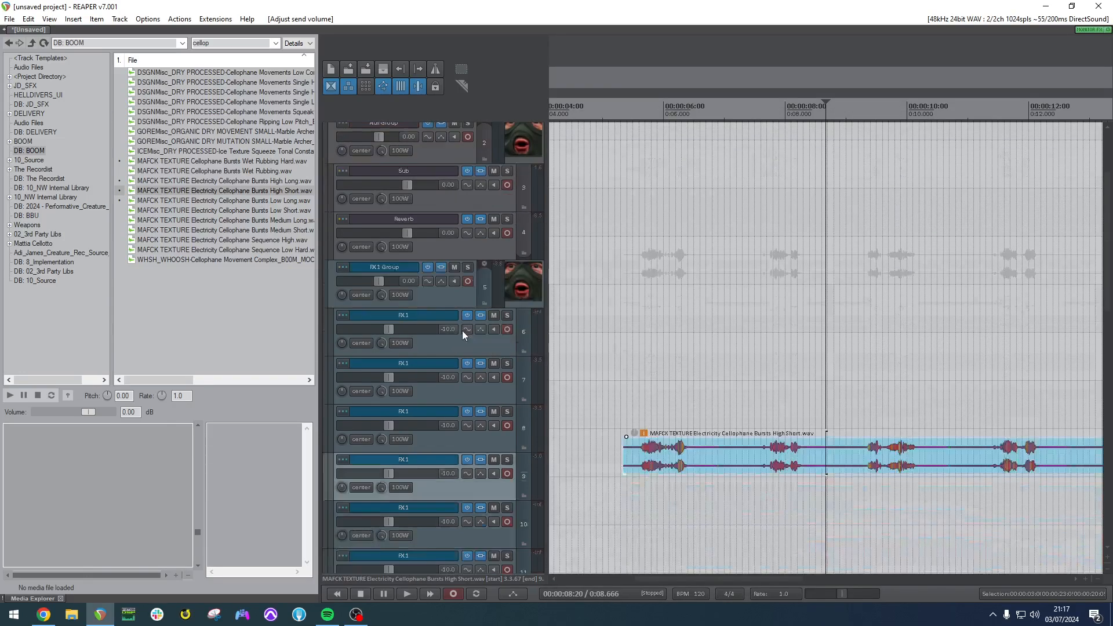
click(777, 346)
drag(775, 346, 791, 346)
click(699, 346)
scroll(684, 347, up, 6)
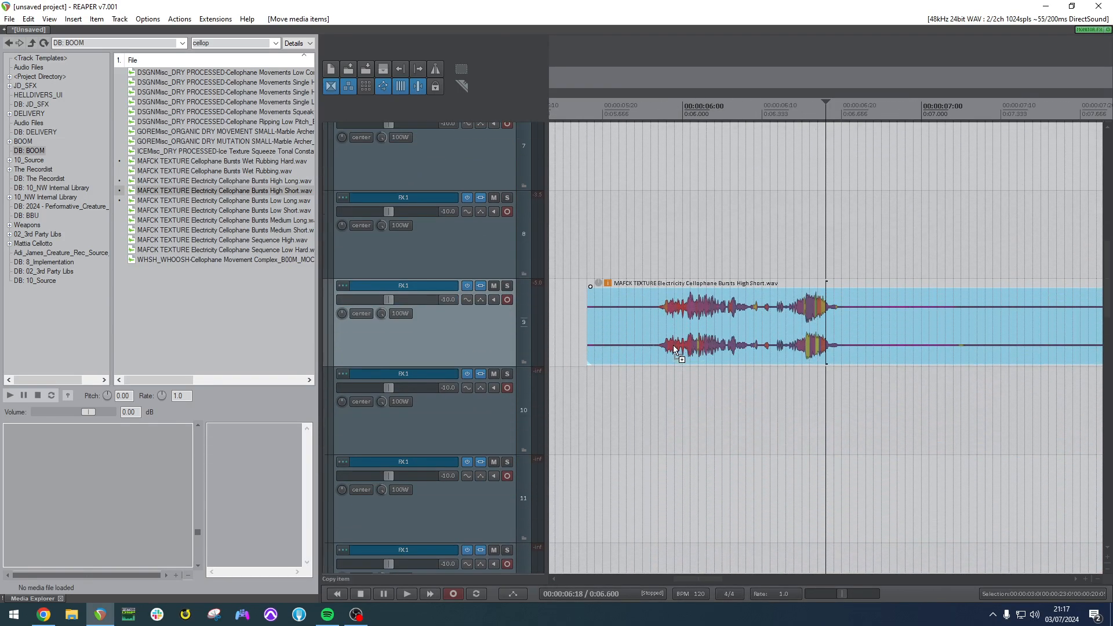
scroll(637, 325, down, 2)
click(649, 322)
key(space)
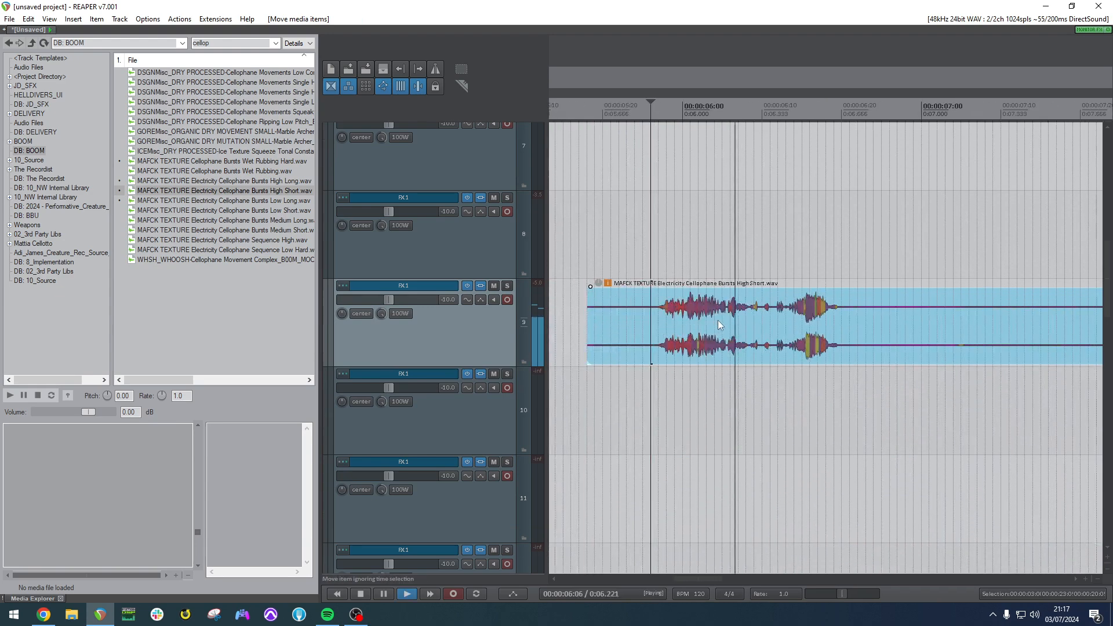
key(space)
Split the track 9 clip at 7.0 seconds and move the remainder to start at about 7.9 seconds.
click(888, 325)
key(s)
scroll(953, 331, down, 3)
scroll(953, 333, down, 2)
drag(953, 334, 1033, 334)
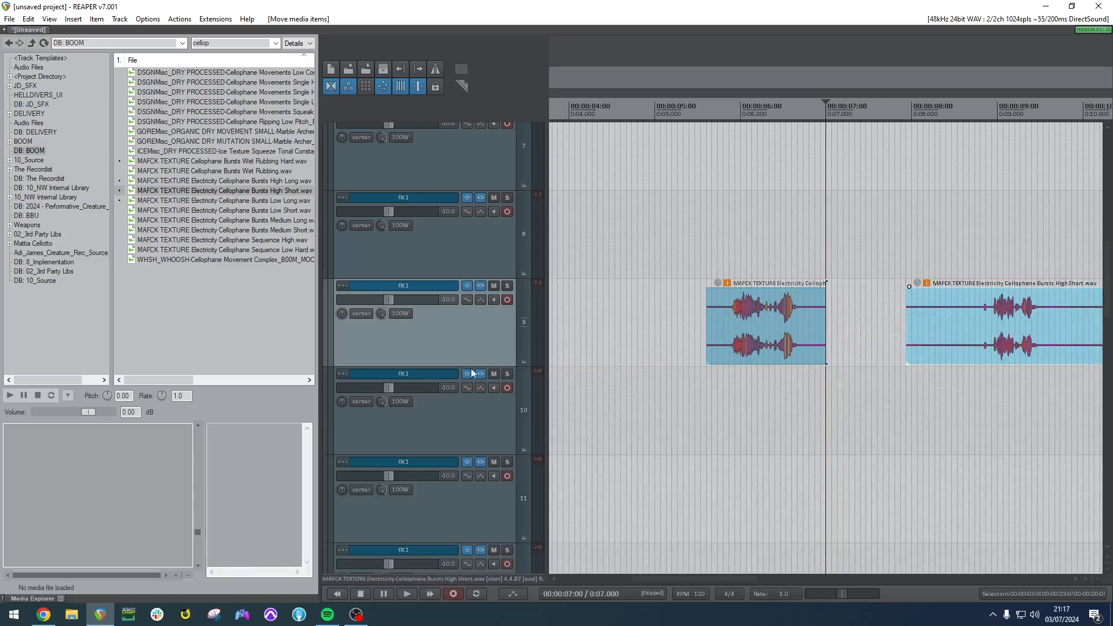
Audition the first piece of the split clip and move it earlier to start at about 4.7 seconds.
click(718, 323)
key(space)
key(space)
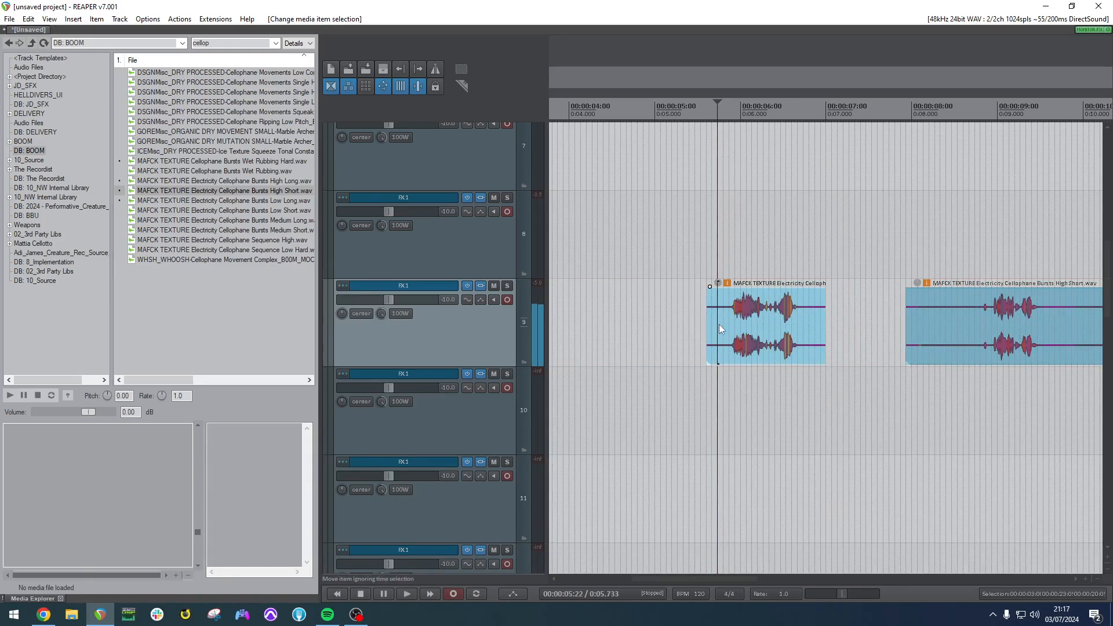
drag(719, 323, 639, 323)
Trim the first piece on track 9 to about 4.9–5.7 seconds with a short fade-in, deleting the silent tail.
scroll(447, 302, up, 3)
scroll(412, 300, up, 1)
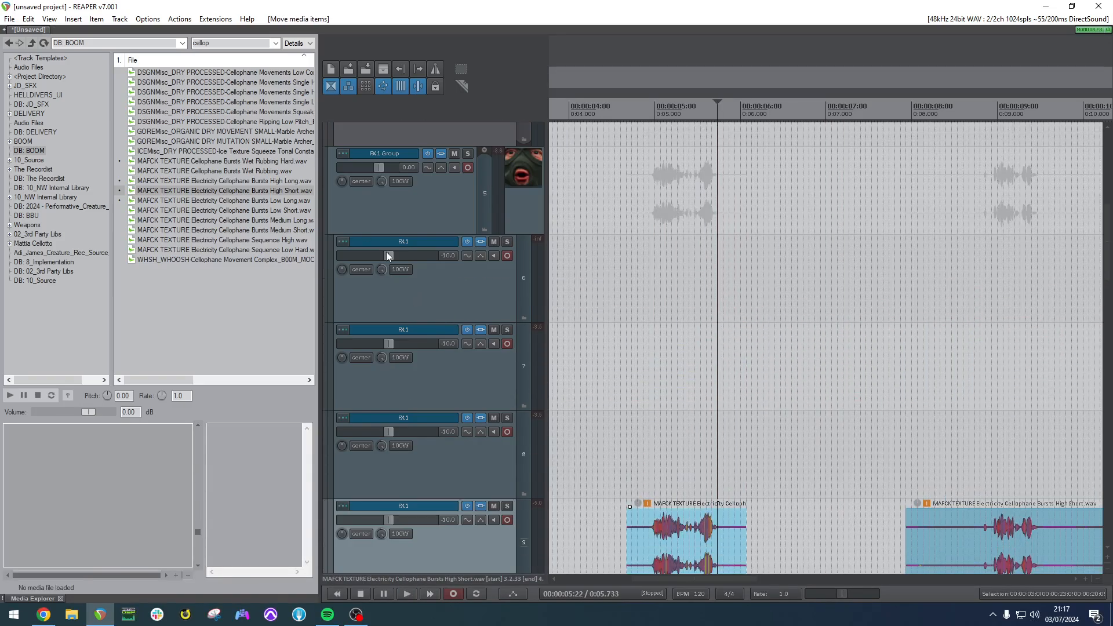
scroll(483, 311, down, 3)
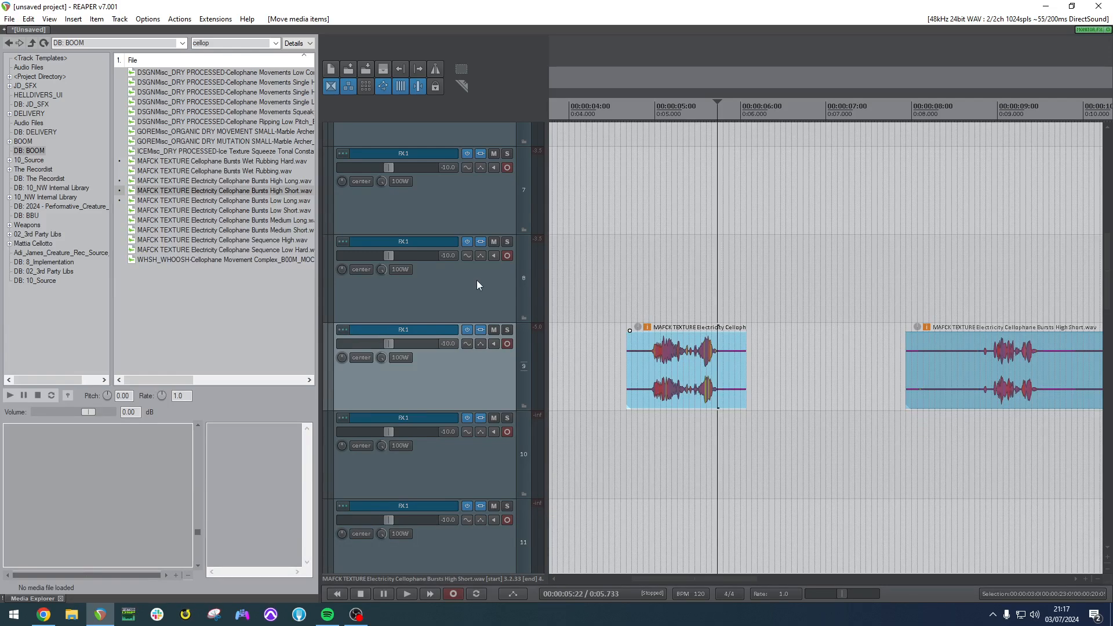
scroll(431, 314, up, 1)
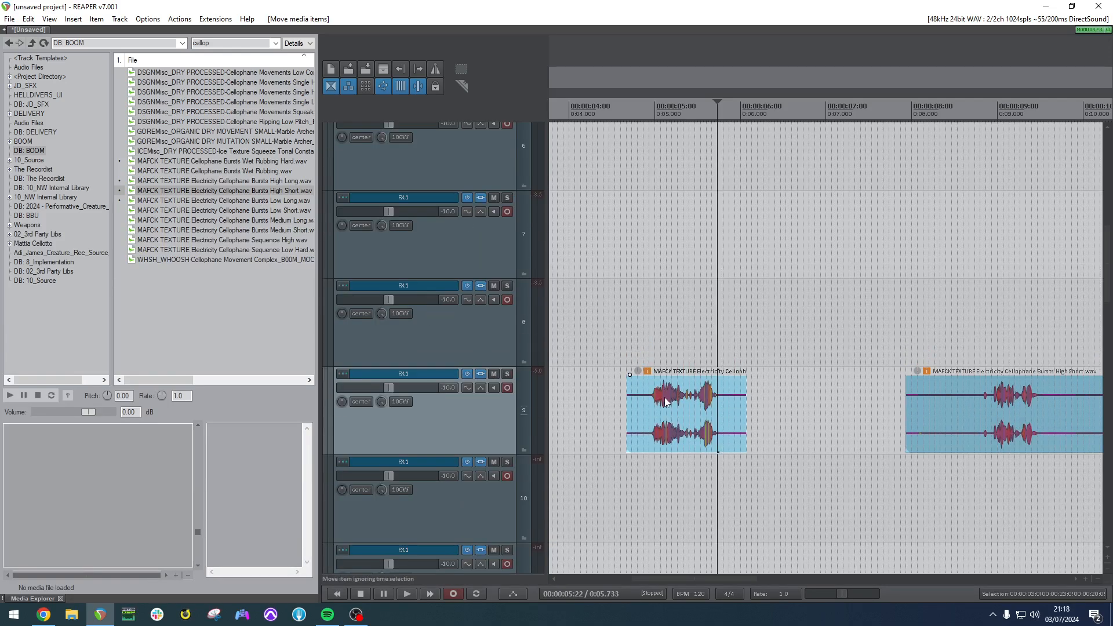
drag(628, 426, 647, 401)
drag(641, 378, 643, 378)
click(727, 387)
key(s)
key(Delete)
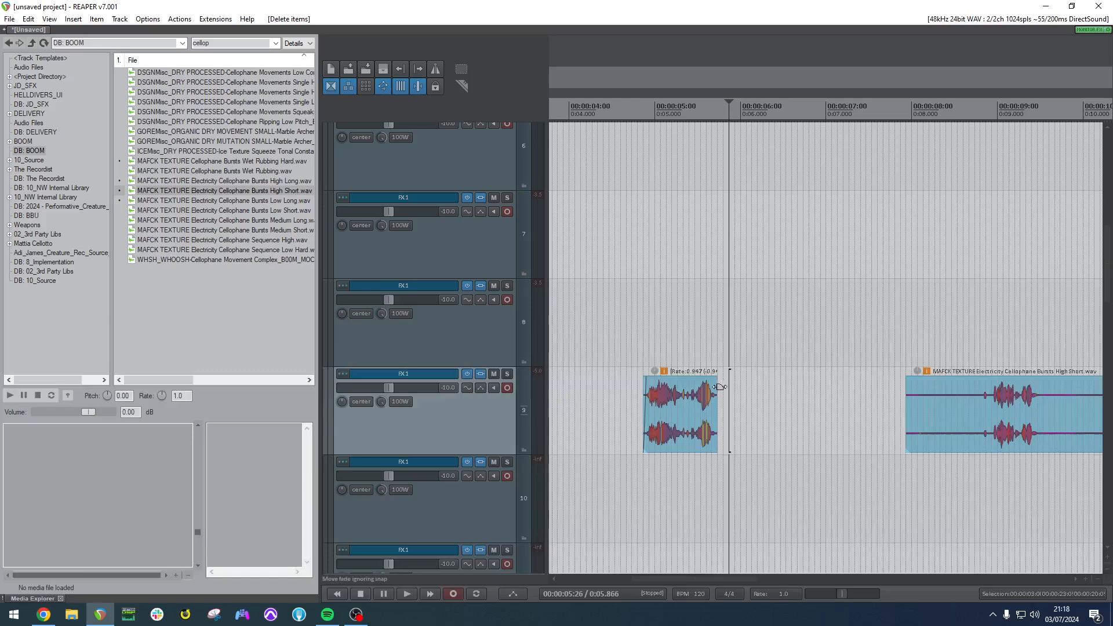
click(714, 378)
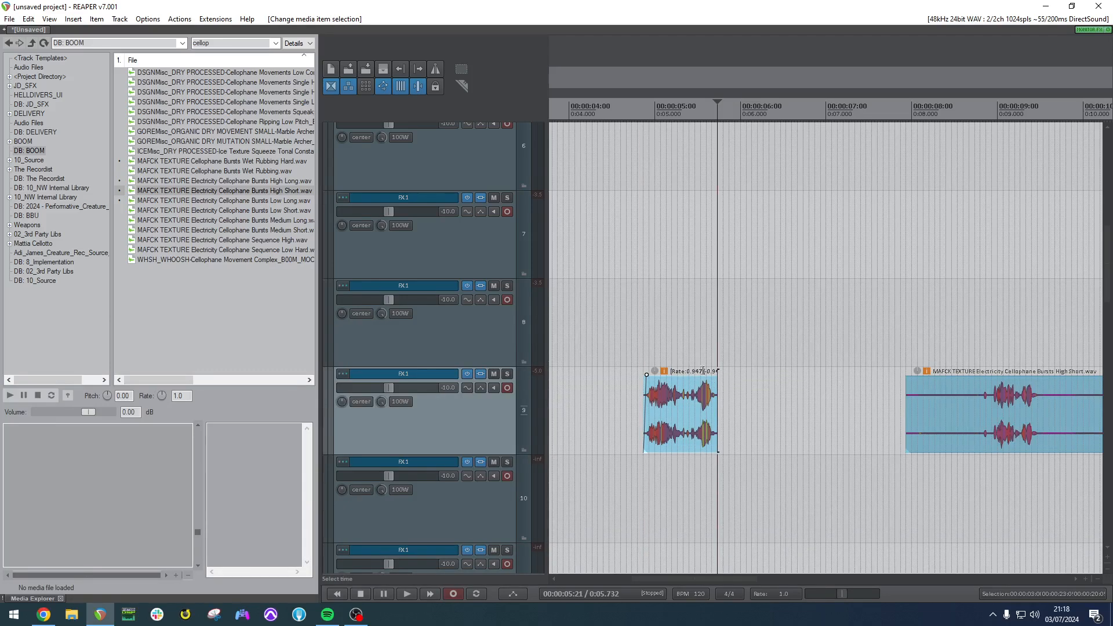
Open the effects chain of the FX 1 Group track.
scroll(381, 317, up, 3)
click(440, 200)
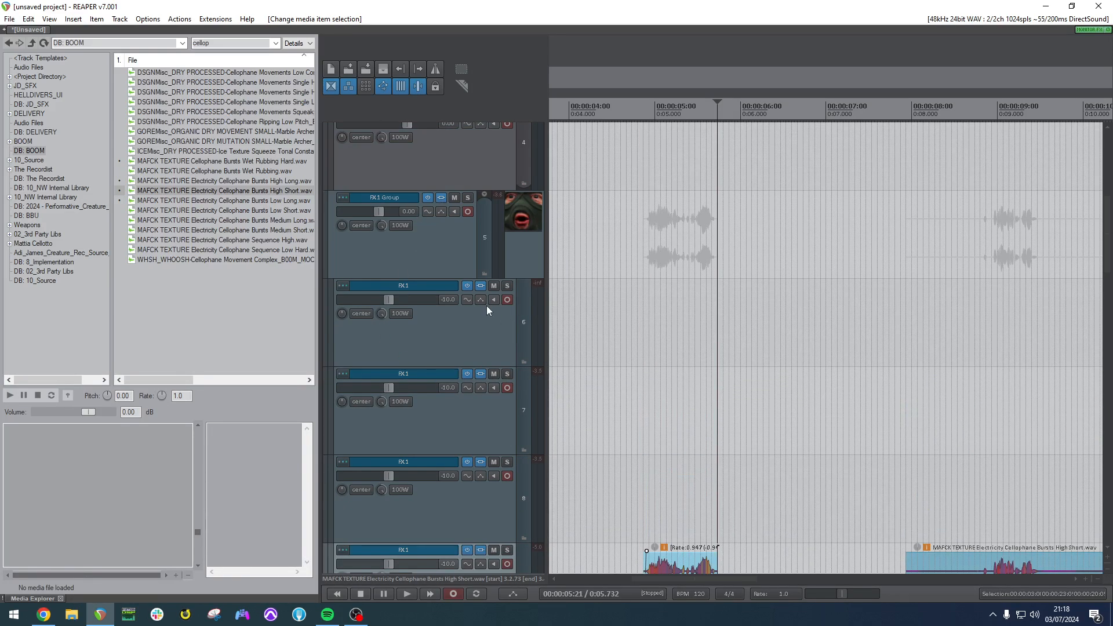
double_click(112, 206)
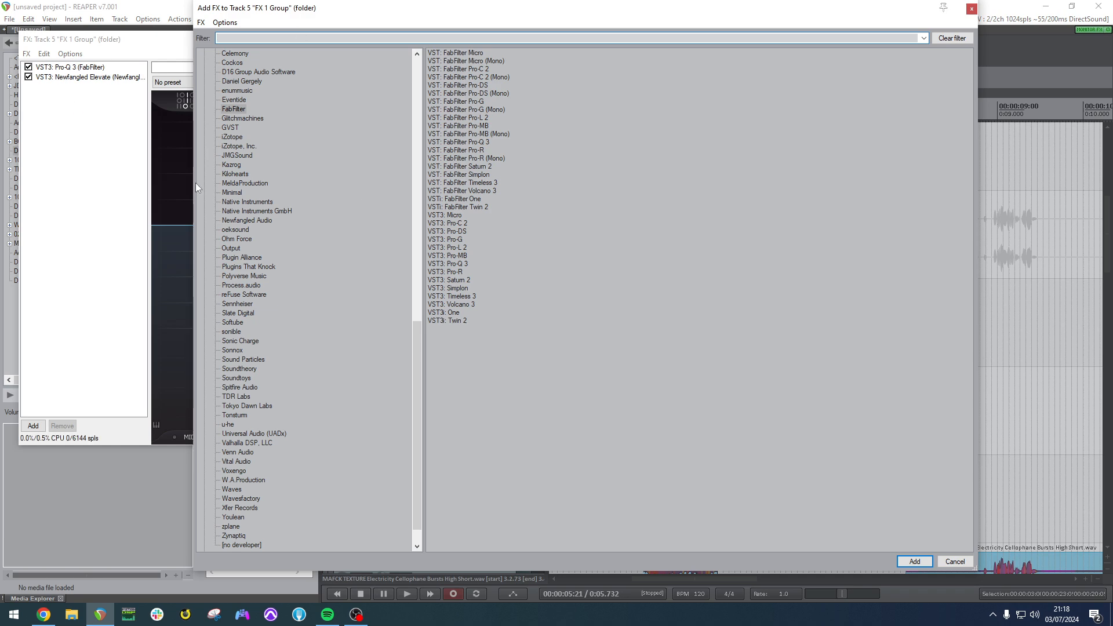
click(178, 151)
Add a container at the start of the FX 1 Group effects chain and place a copy of Pro-Q 3 inside it.
right_click(99, 120)
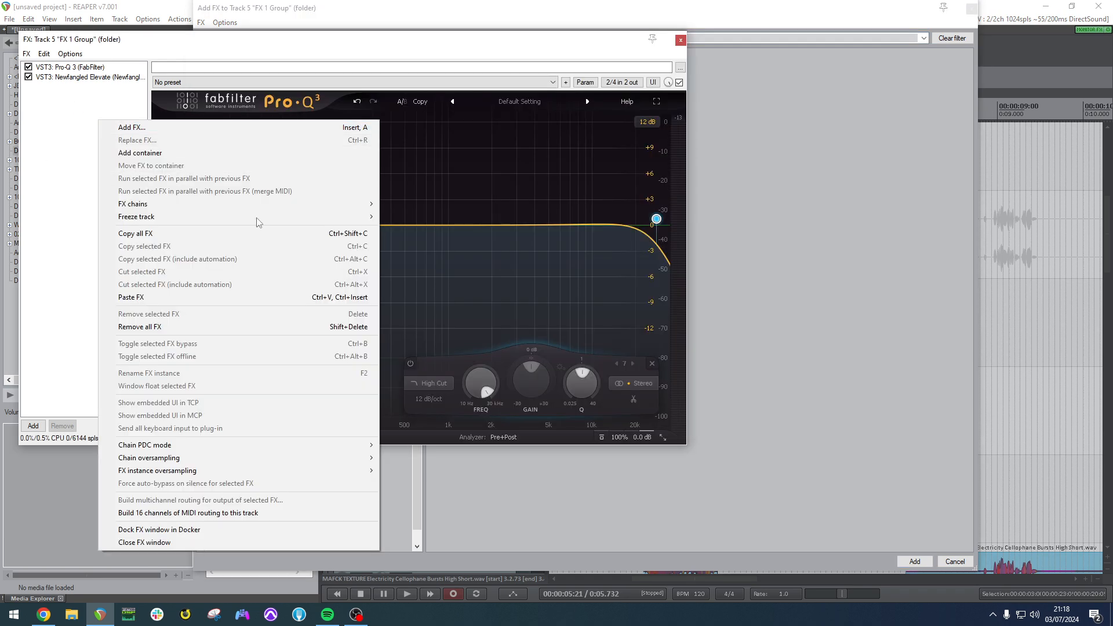
click(198, 153)
click(60, 78)
shift+click(66, 68)
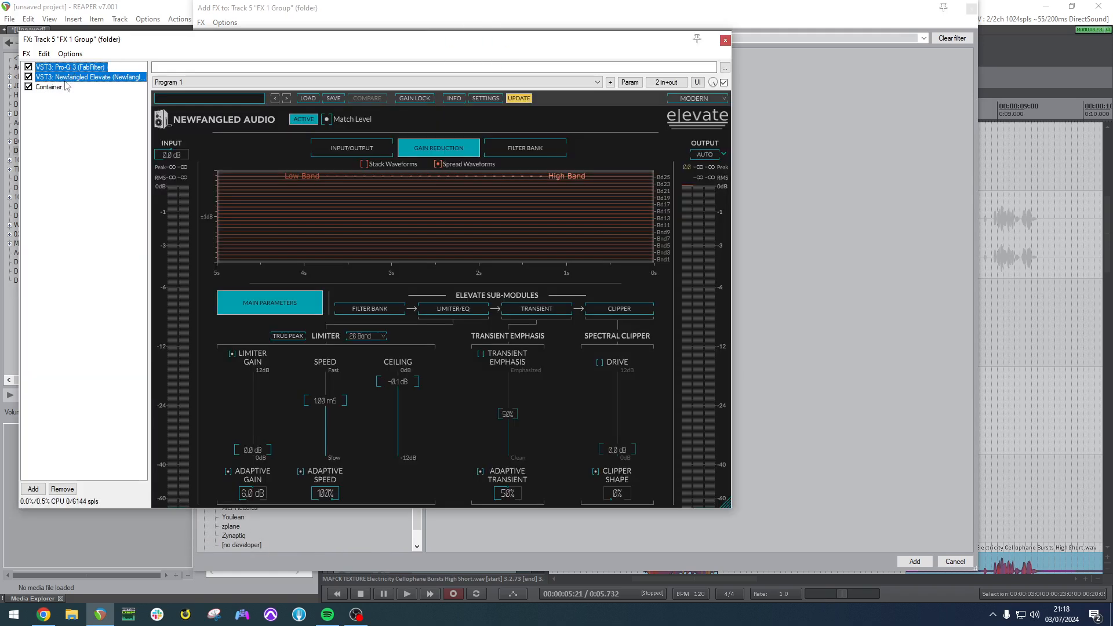
mouse_move(66, 75)
mouse_down()
mouse_move(55, 89)
mouse_move(62, 79)
mouse_up()
drag(209, 117, 208, 119)
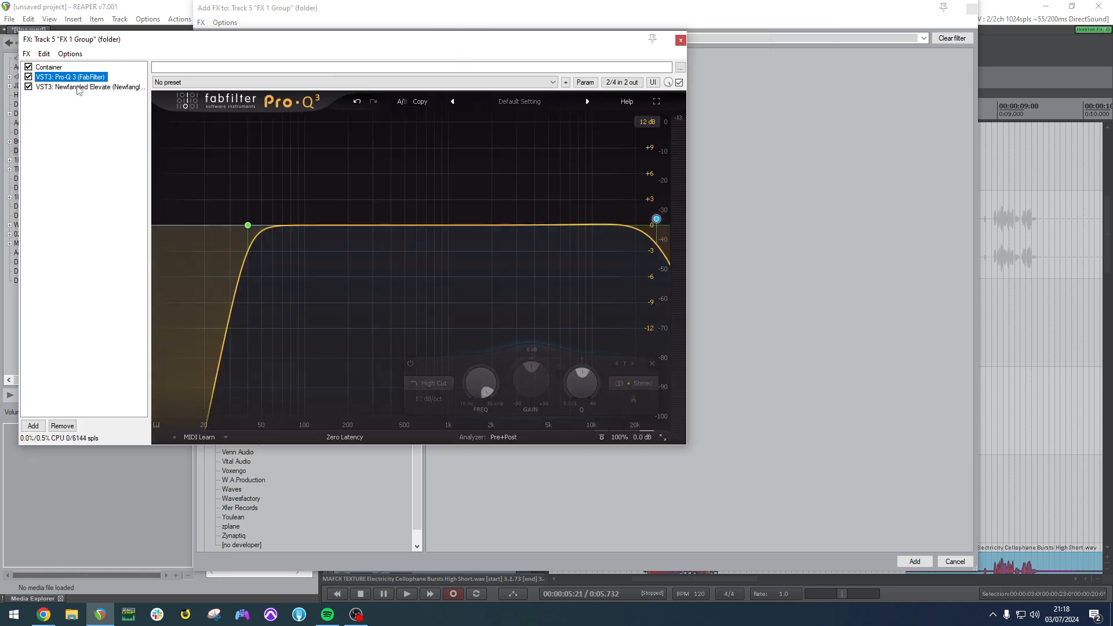
Delete the container from the FX 1 Group effects chain.
click(80, 88)
click(61, 67)
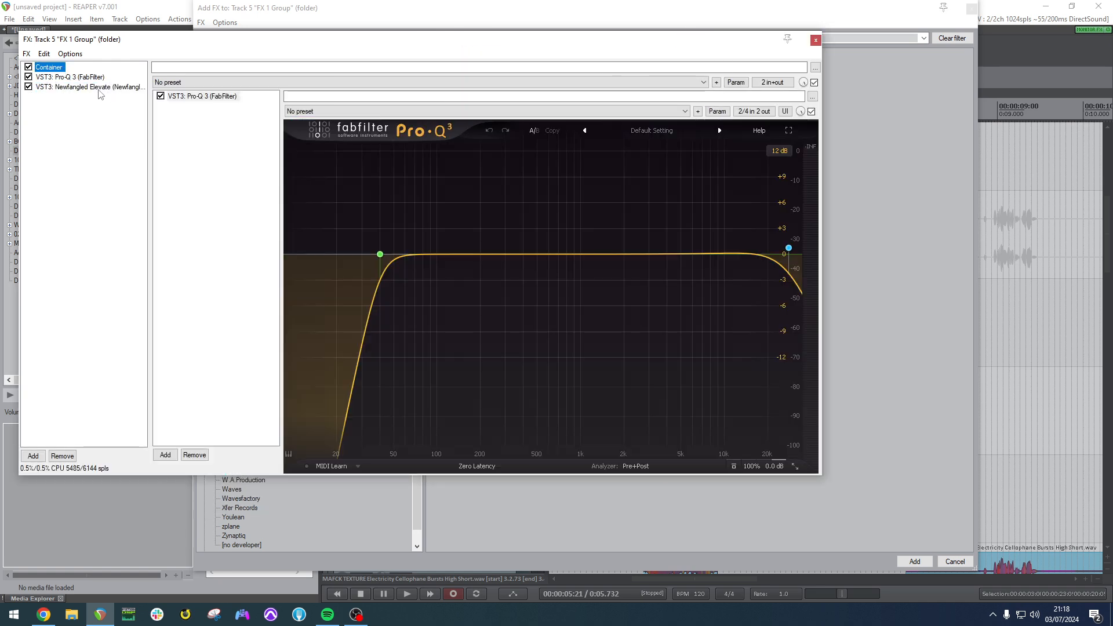
key(Delete)
click(73, 125)
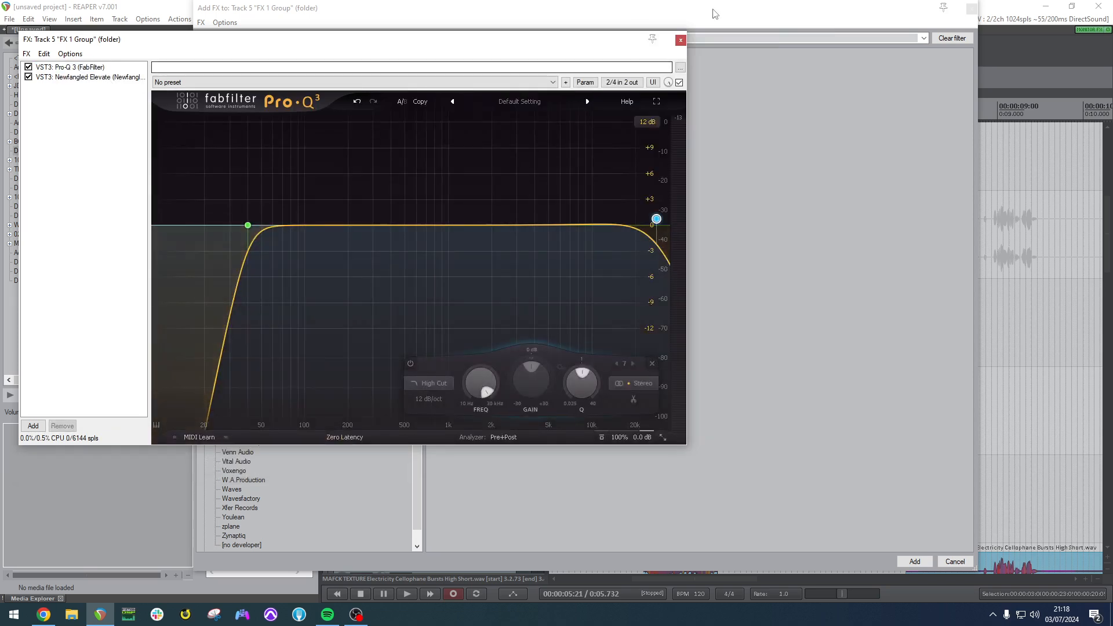
Find the Sonnox plug-ins and add Oxford Inflator Native to the FX 1 Group effects chain.
double_click(145, 181)
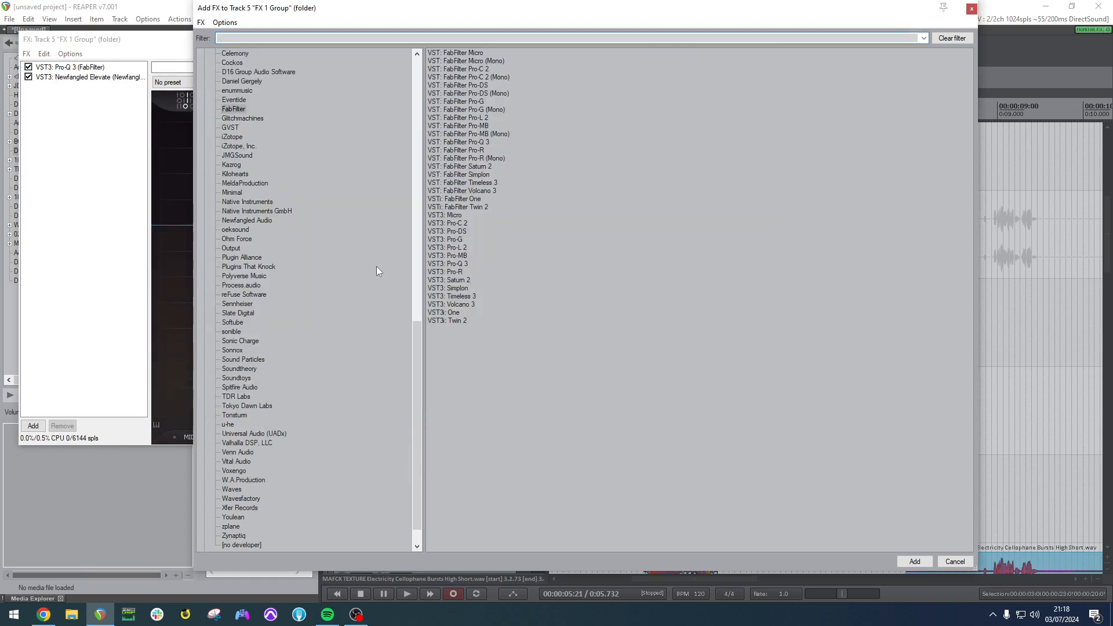
scroll(298, 253, up, 9)
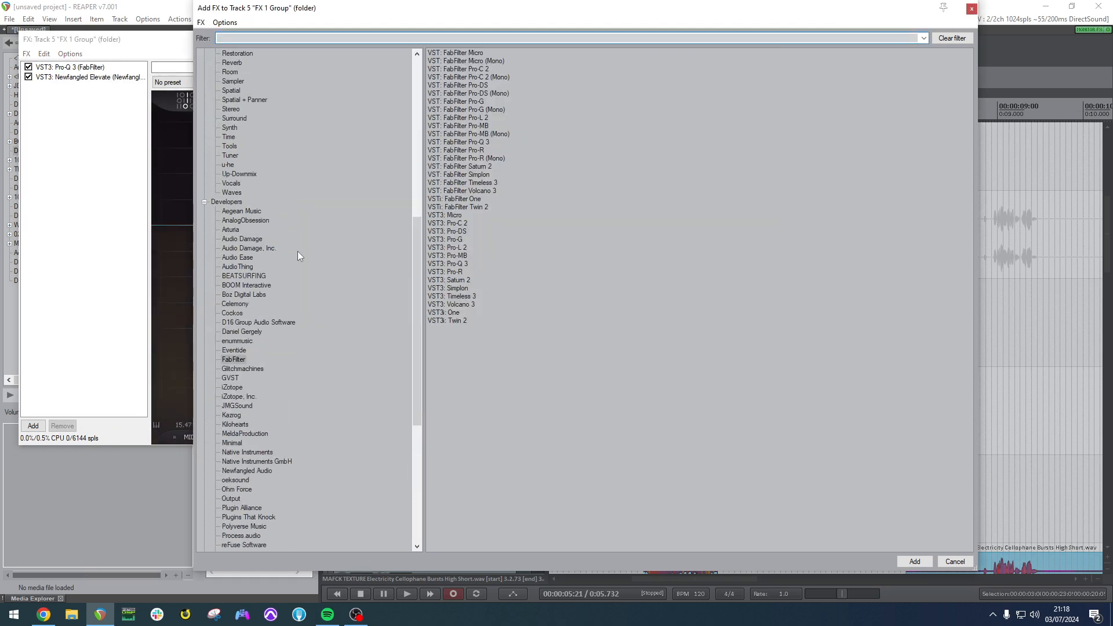
click(263, 296)
scroll(267, 298, down, 8)
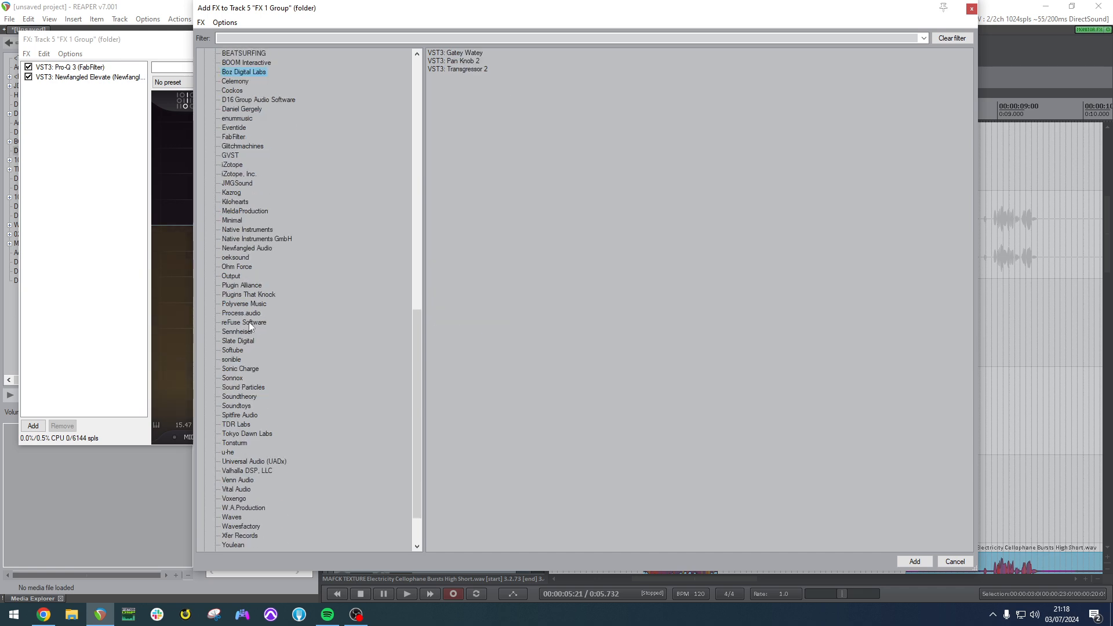
click(234, 350)
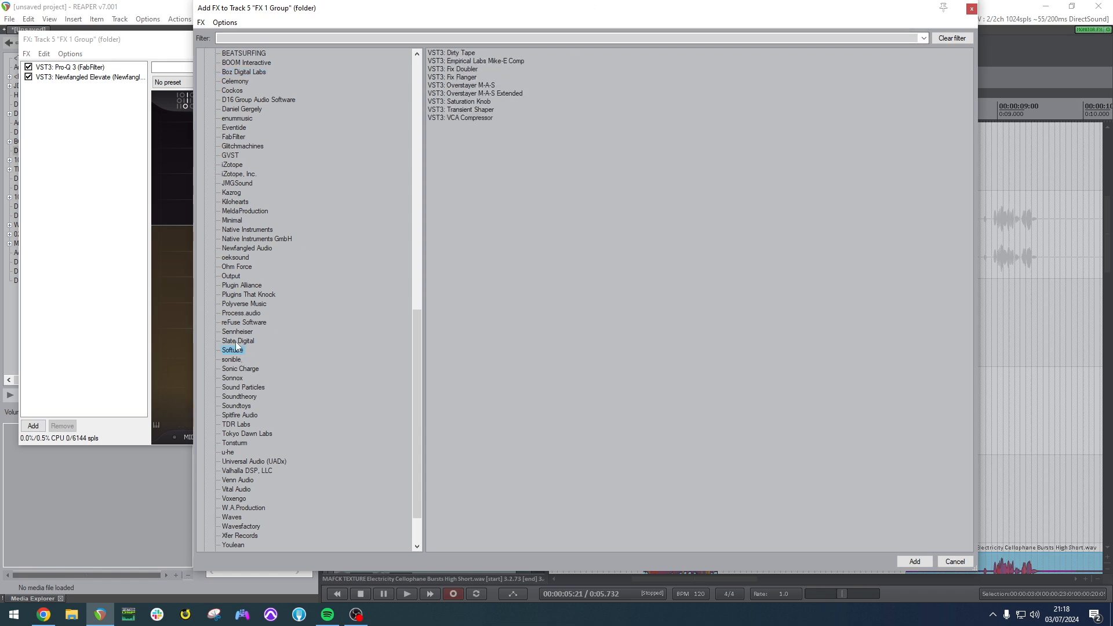
click(229, 379)
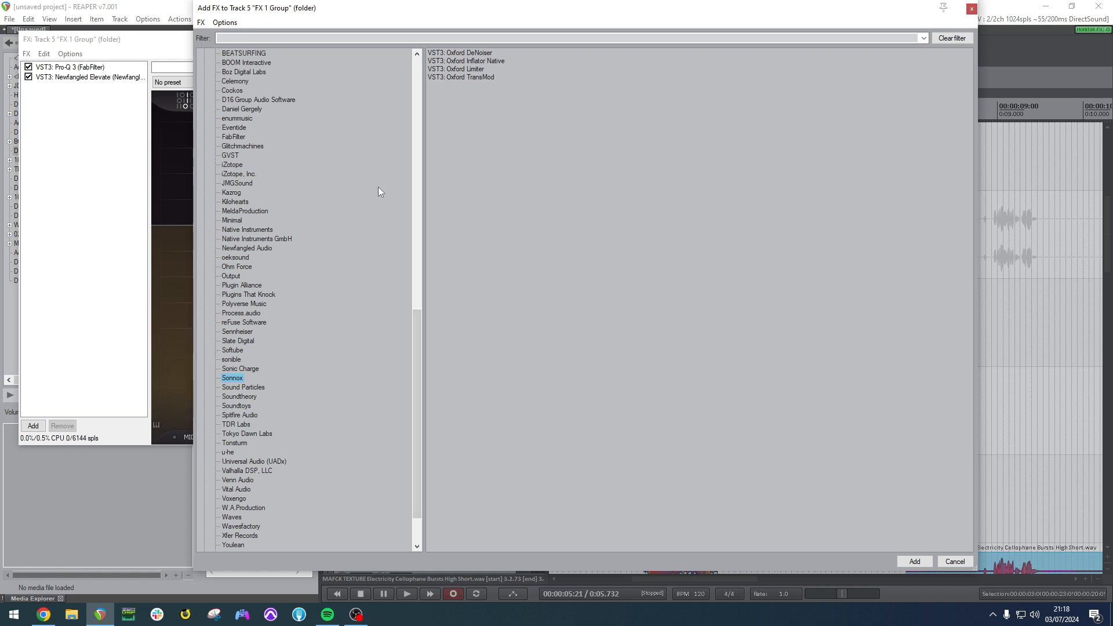
click(486, 61)
double_click(484, 60)
Set the Oxford Inflator to 3.65 dB input, 56.6% effect, curve 16.5 and -3.51 dB output.
drag(212, 307, 212, 251)
drag(133, 271, 134, 246)
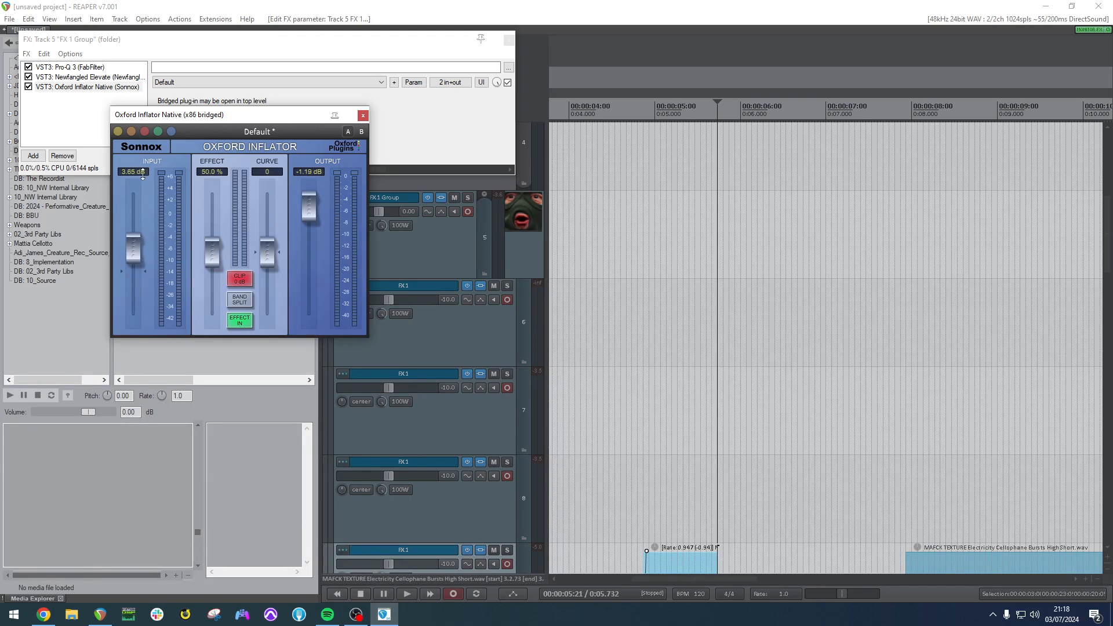
drag(313, 207, 312, 230)
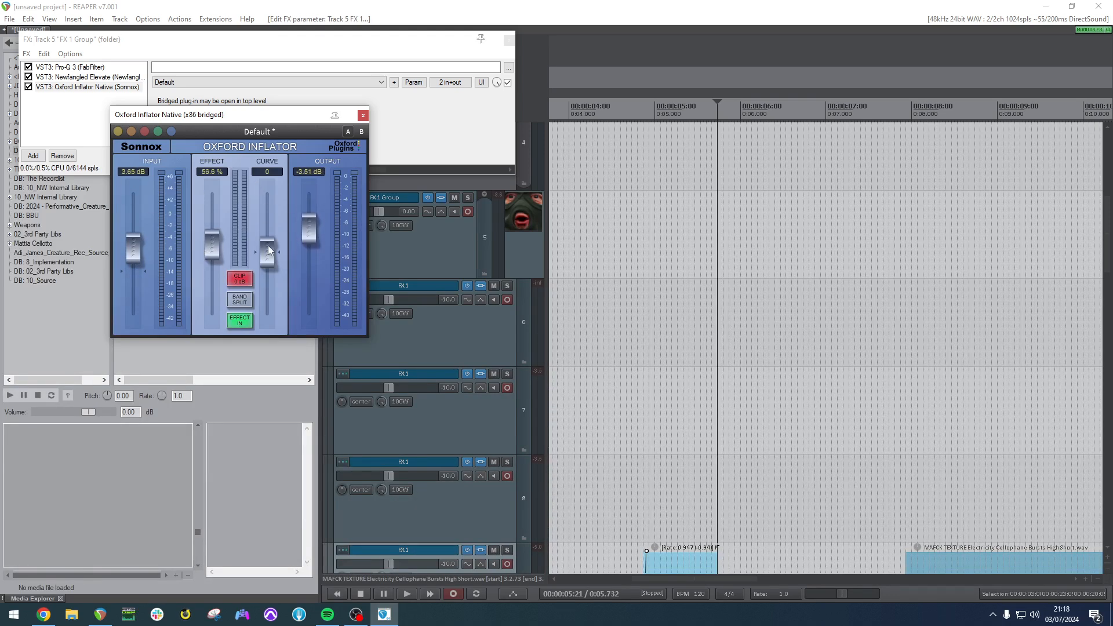
click(443, 378)
Audition the short burst clip on track 9 through the Oxford Inflator, starting playback from several points.
scroll(443, 378, down, 3)
click(655, 328)
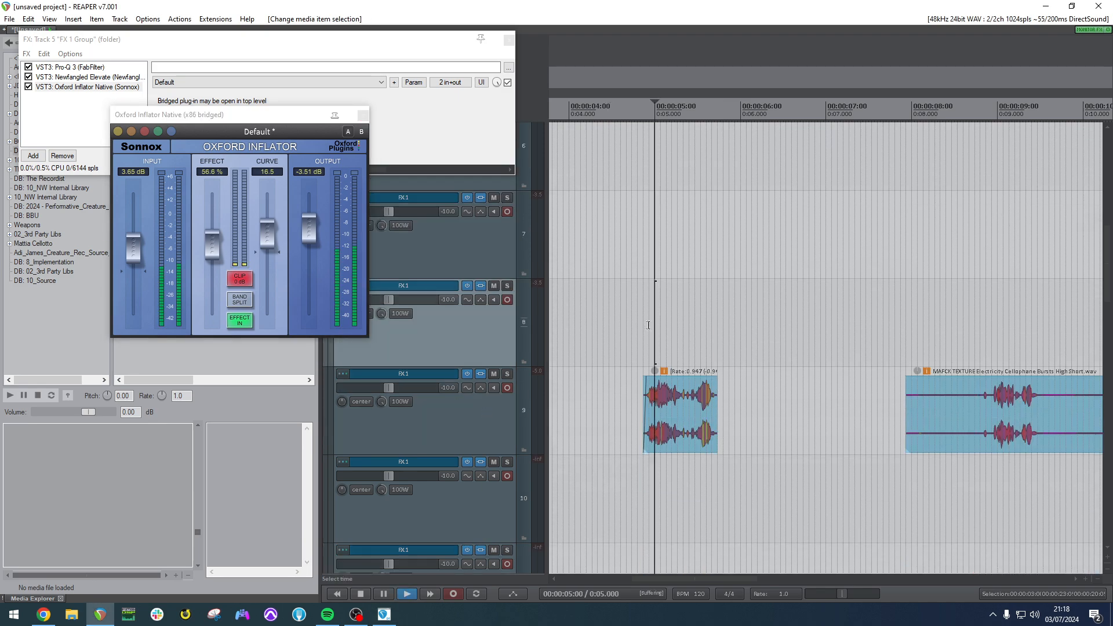
key(space)
click(641, 380)
key(space)
key(space)
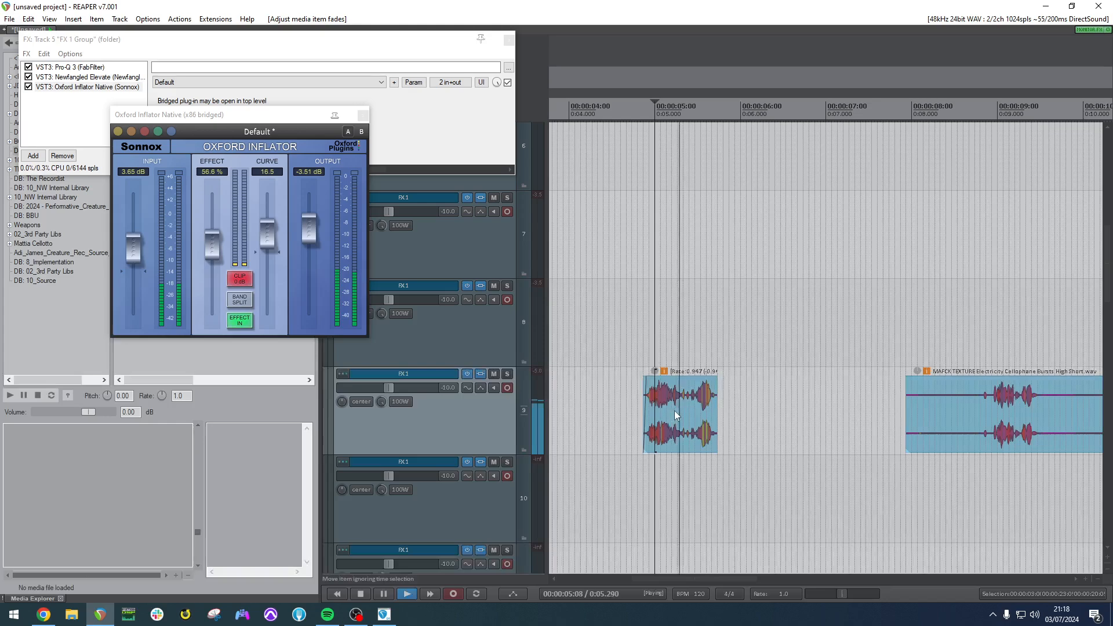
click(688, 421)
key(space)
key(space)
key(space)
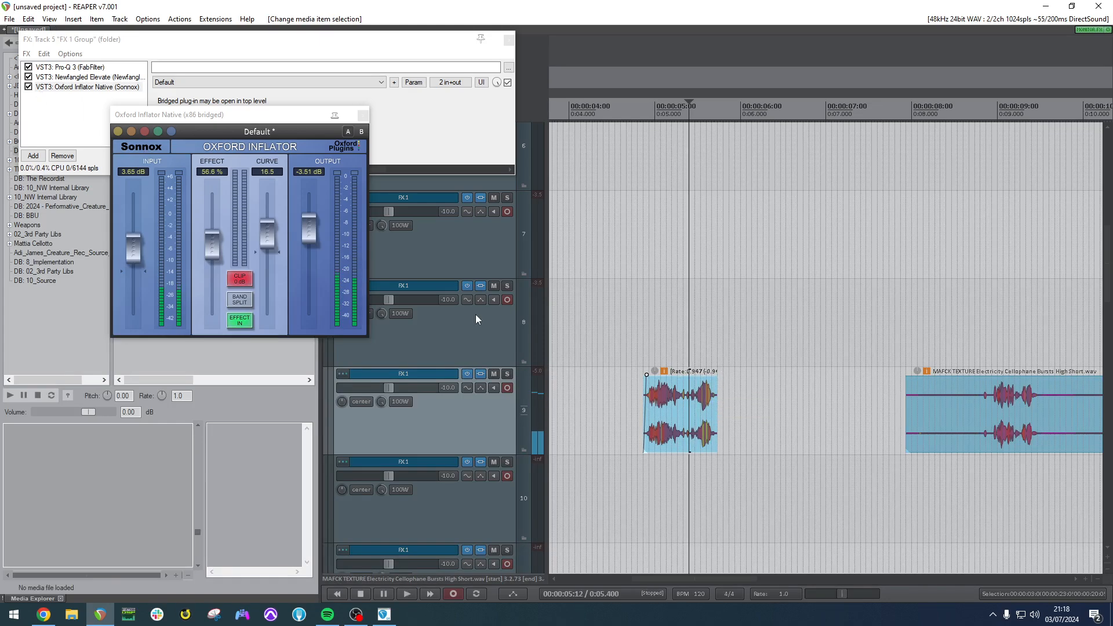
Compare playback from about 4.6 seconds with the Oxford Inflator bypassed and re-enabled.
click(620, 323)
click(30, 86)
key(space)
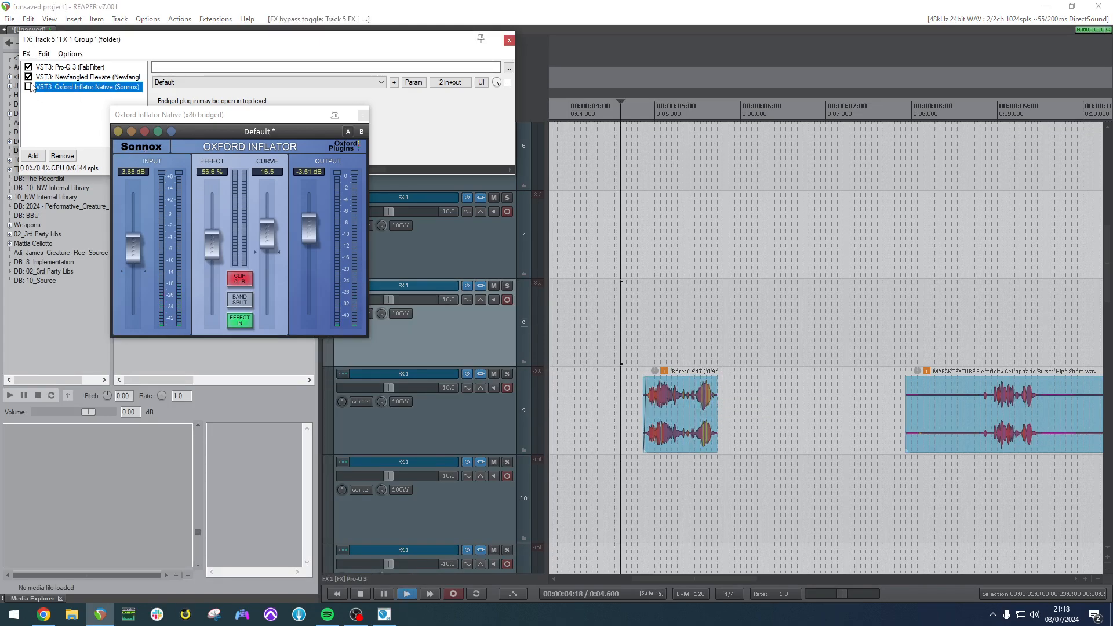
click(28, 87)
key(space)
key(space)
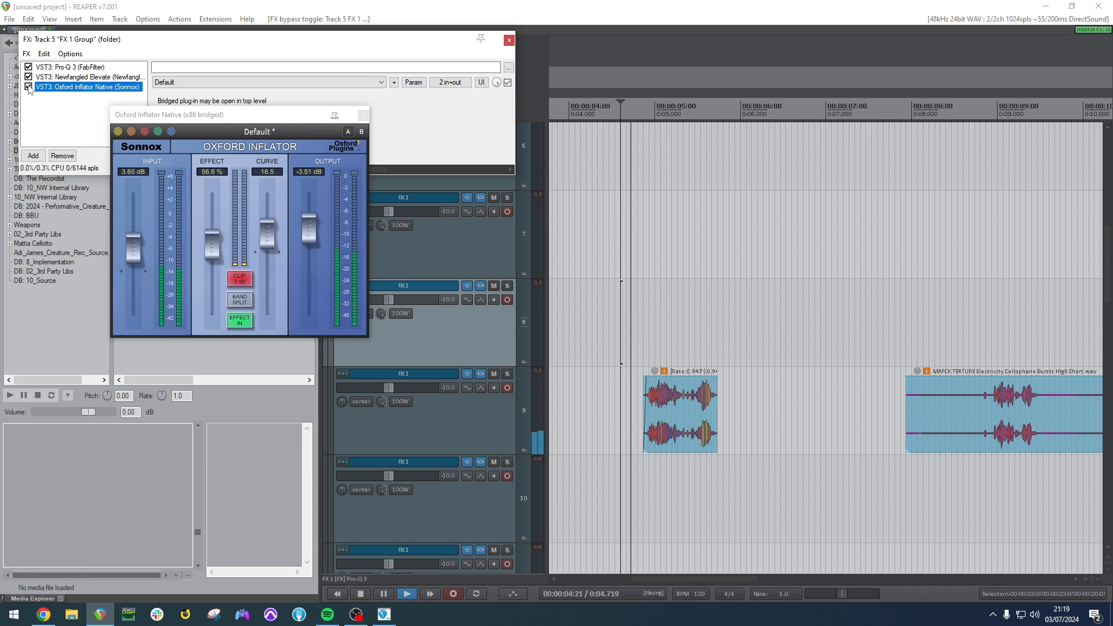
key(space)
Raise the Oxford Inflator's effect to 62.7%, lower its output to -3.79 dB, and close its window.
drag(217, 252, 217, 245)
drag(309, 231, 308, 235)
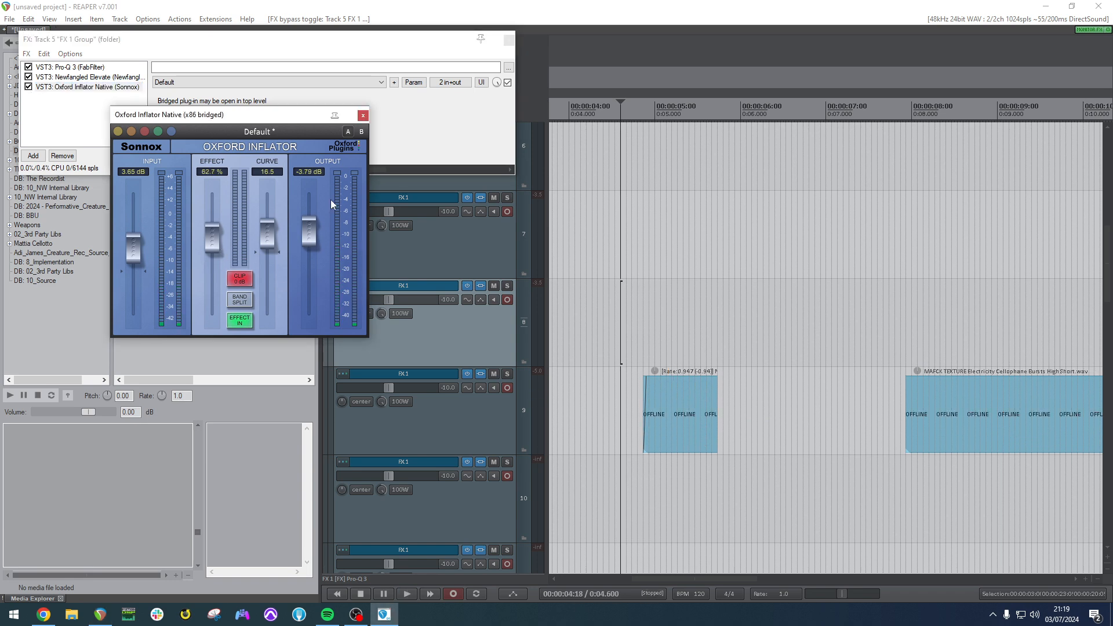
click(365, 115)
Add Kilohearts kHs Shaper Table after the Oxford Inflator in the FX 1 Group chain and audition the burst clip.
double_click(119, 117)
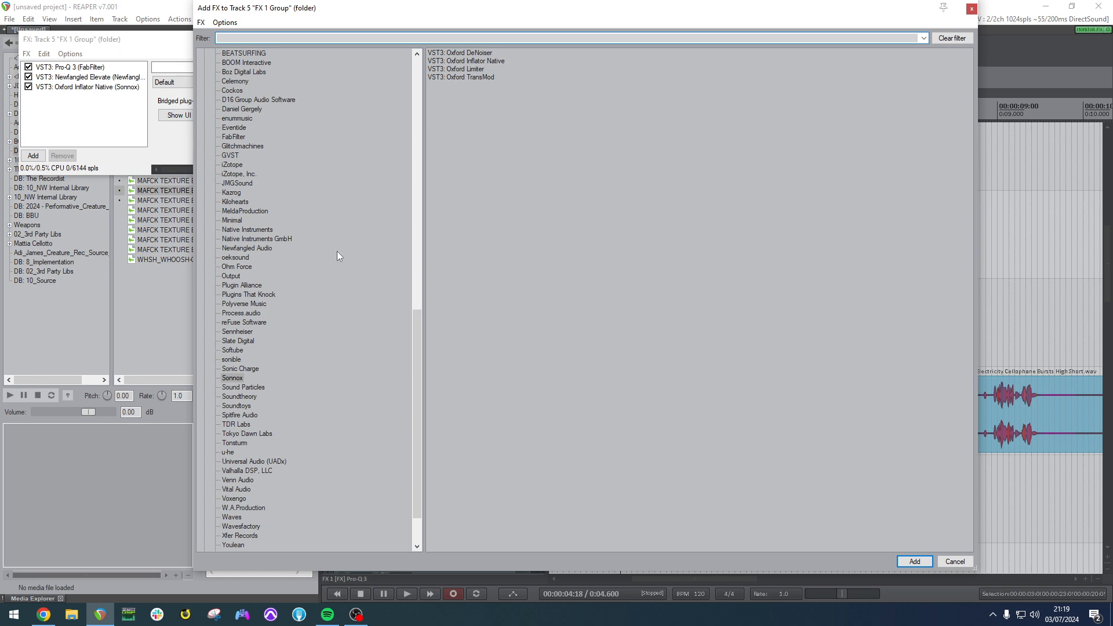
click(234, 201)
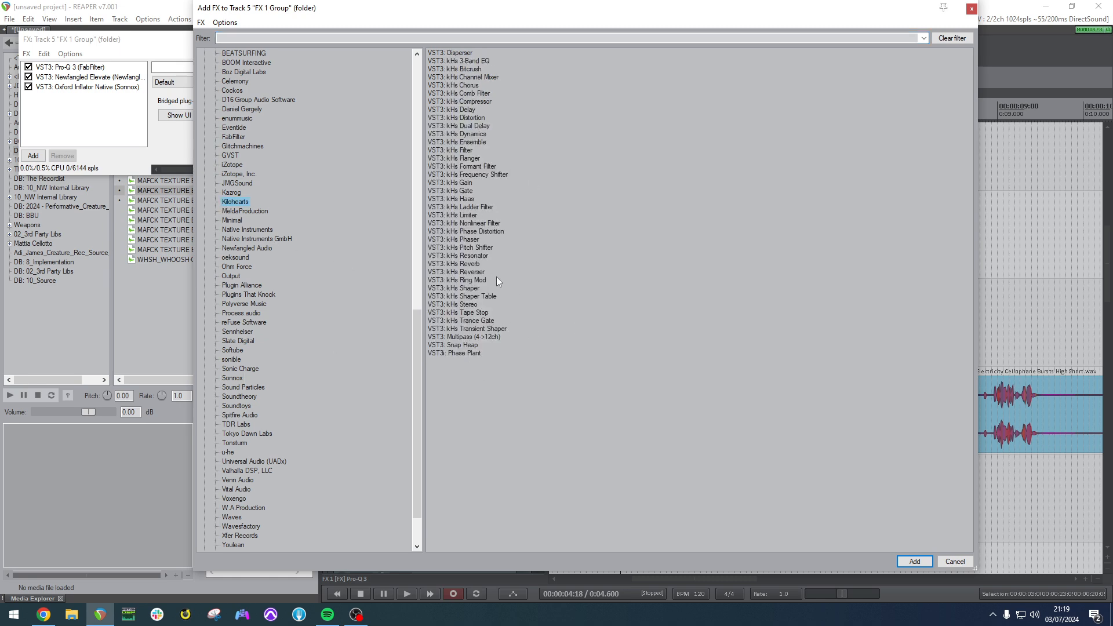
click(489, 233)
double_click(471, 297)
key(space)
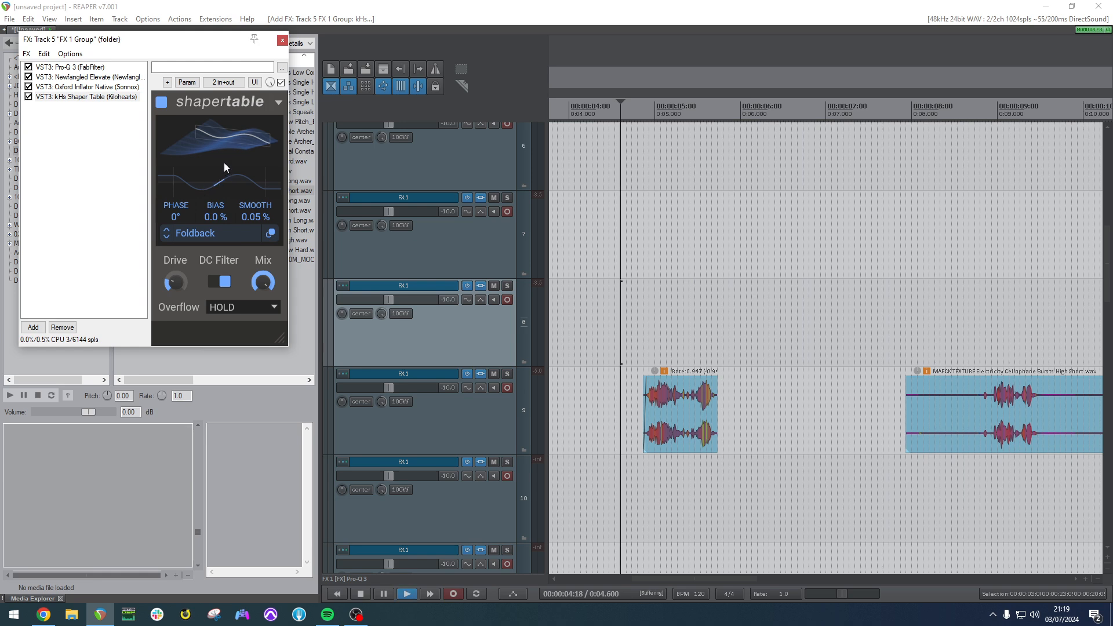
key(space)
Set the Shaper Table's smooth to 0.08% and reduce its mix and drive while auditioning the clip.
drag(175, 282, 175, 268)
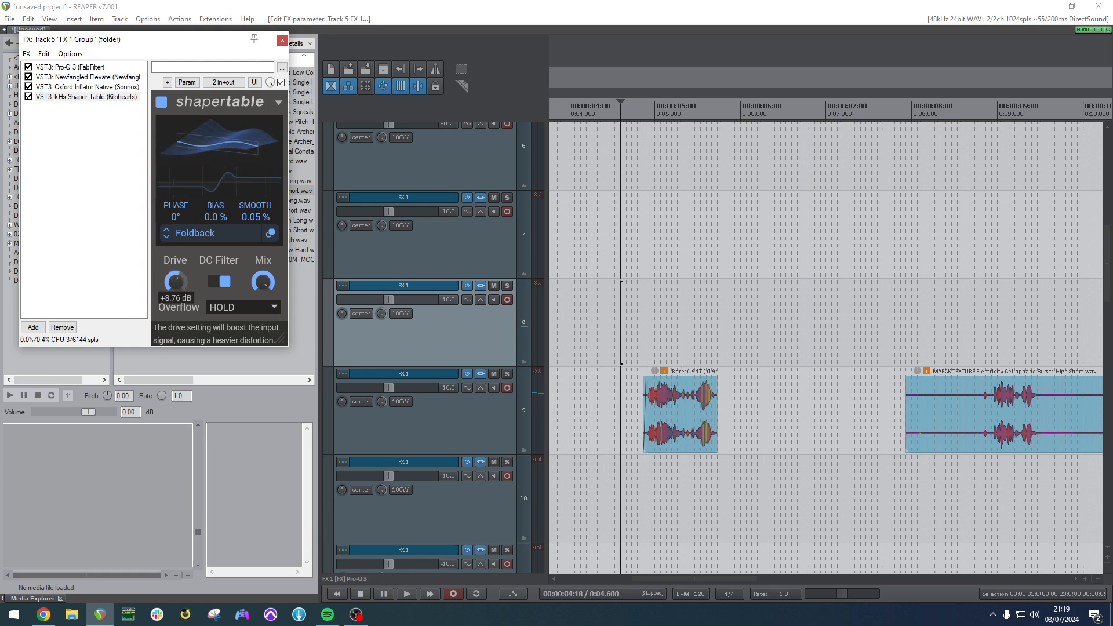
drag(250, 218, 251, 214)
key(space)
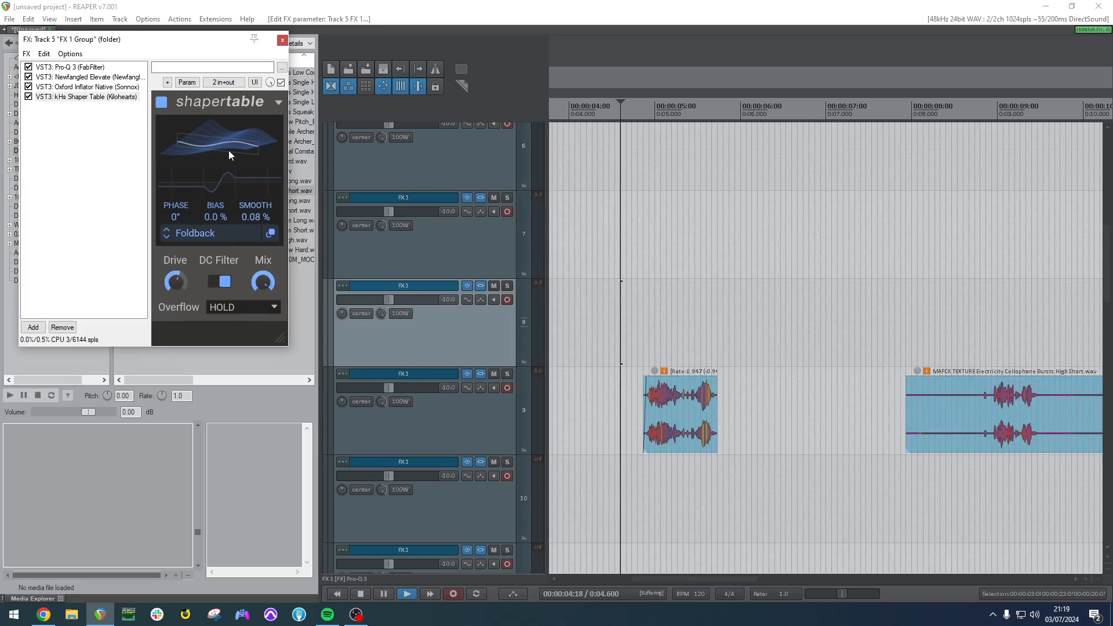
drag(263, 282, 262, 317)
drag(175, 282, 175, 304)
click(747, 258)
key(space)
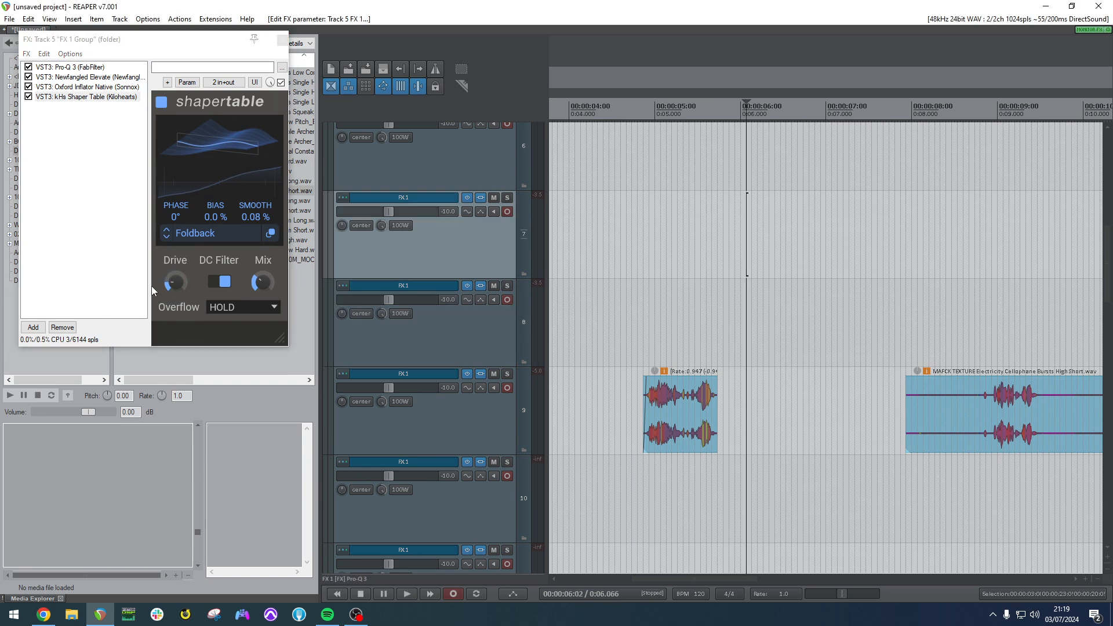
Enable parameter modulation on the Shaper Table's Drive, driven by the audio control signal from track channels 1+2.
click(223, 81)
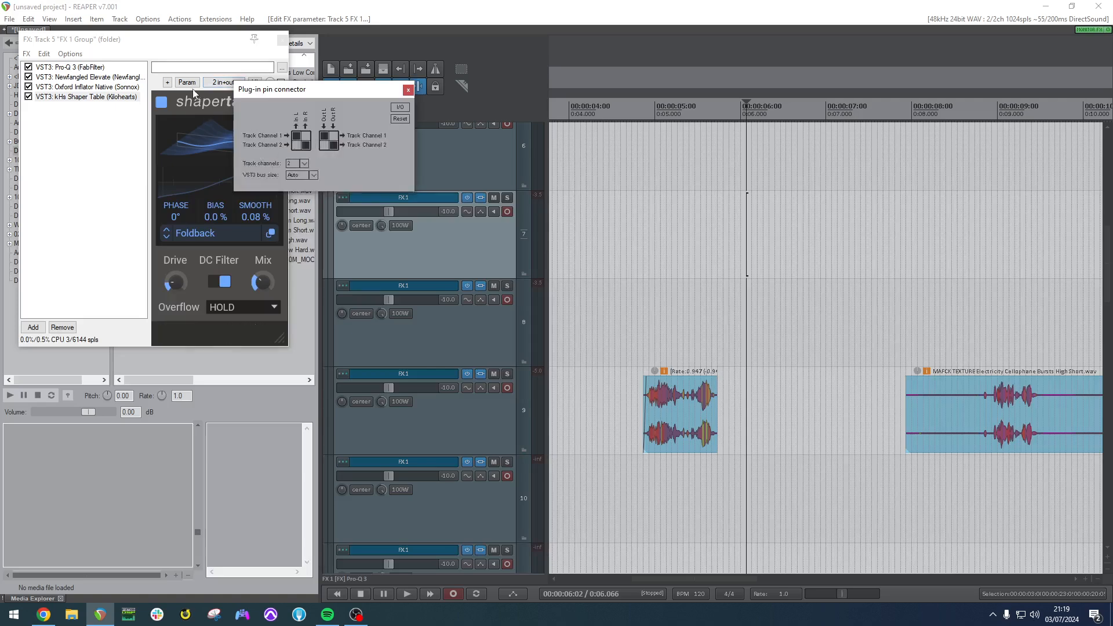
click(187, 82)
click(266, 149)
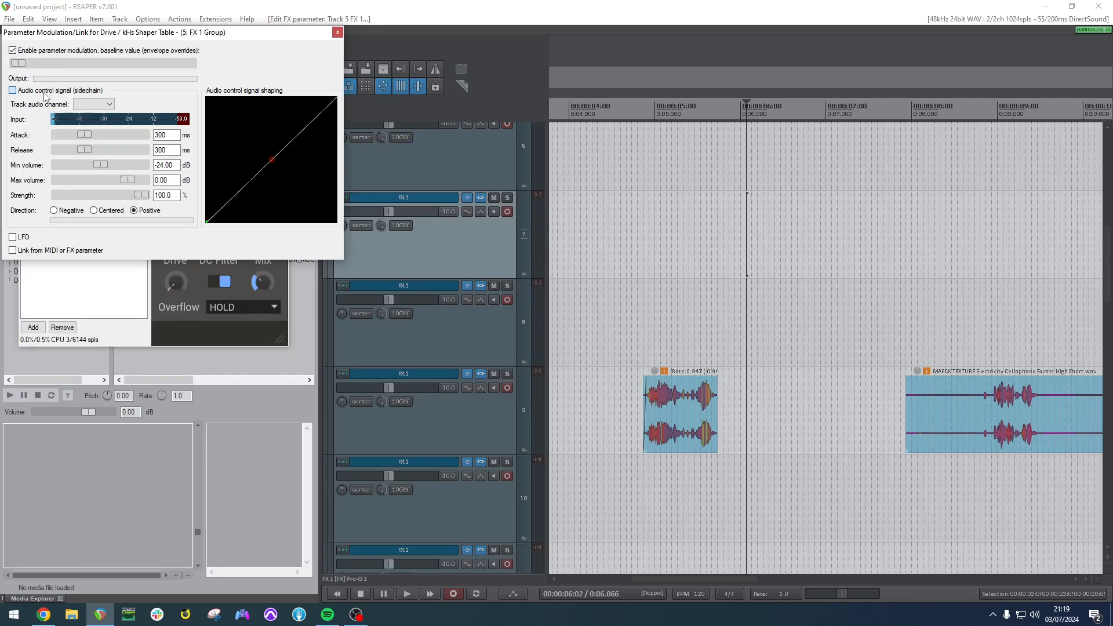
click(44, 92)
click(105, 105)
drag(158, 31, 283, 47)
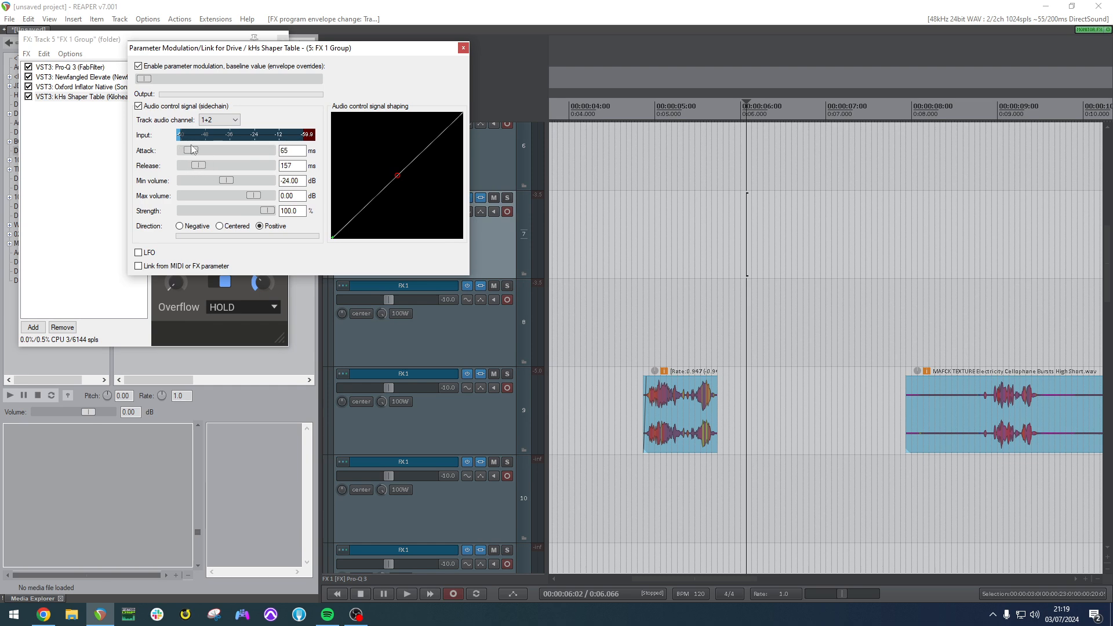
Set the Drive modulation's attack to 107 ms, release to 298 ms and min volume to -25.15 dB, auditioning the clip.
mouse_move(217, 182)
mouse_down()
mouse_move(204, 182)
mouse_move(214, 182)
mouse_move(210, 168)
mouse_move(222, 179)
mouse_up()
click(649, 342)
key(space)
key(space)
key(space)
key(space)
drag(284, 47, 435, 61)
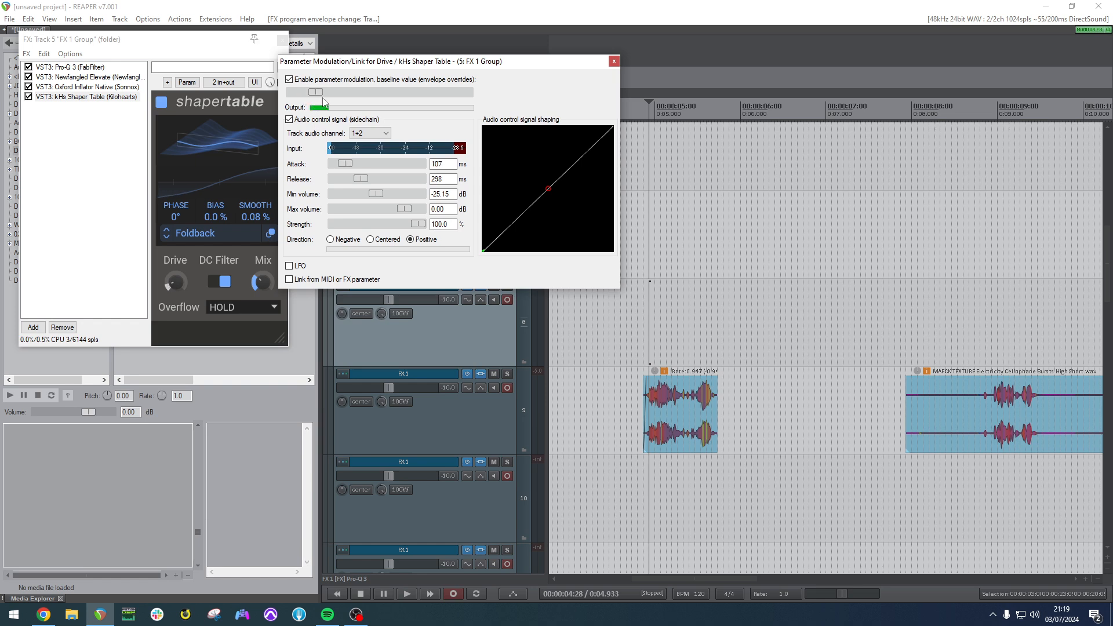
Lower the Drive modulation's min volume to -45.17 dB and raise the Shaper Table's mix slightly, replaying the clip to compare.
key(space)
drag(375, 194, 357, 193)
key(space)
key(space)
key(space)
key(space)
drag(262, 281, 262, 269)
key(space)
key(space)
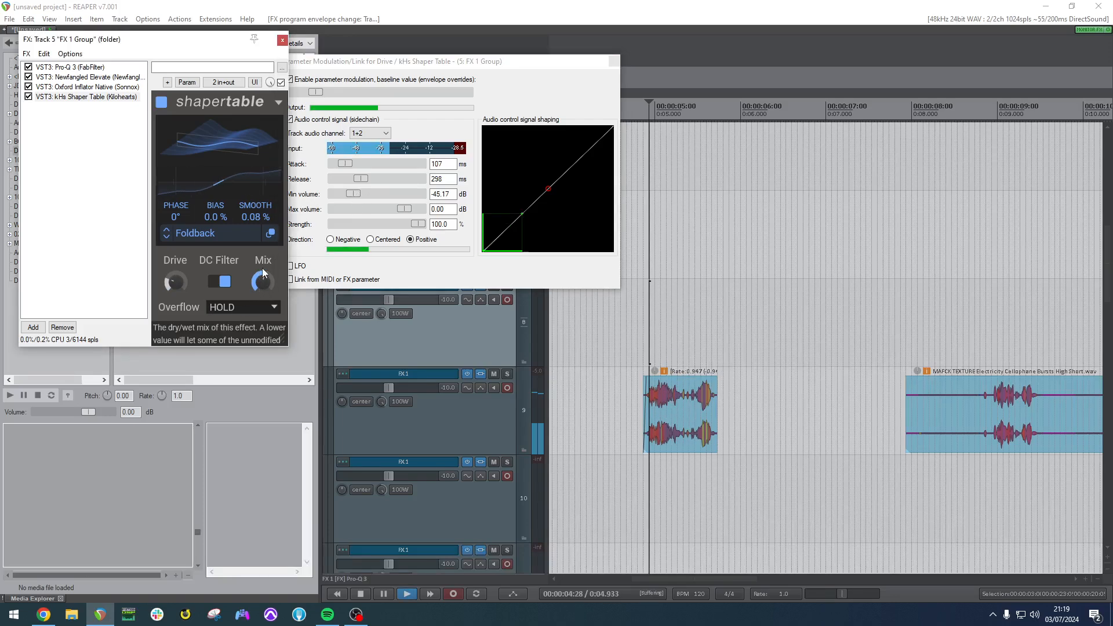
key(space)
key(space)
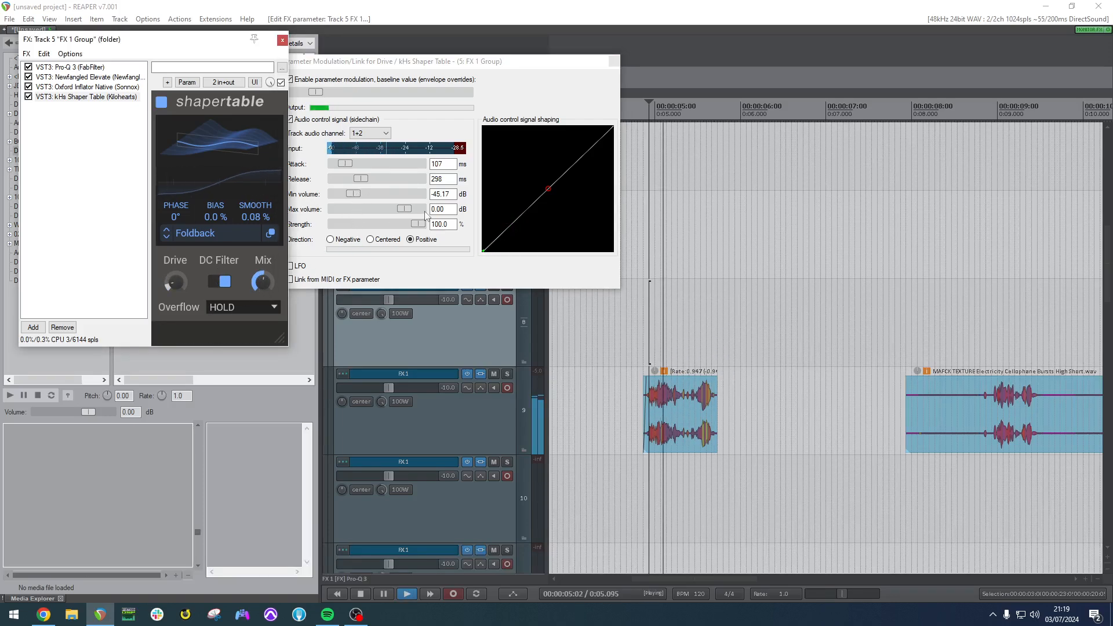
key(space)
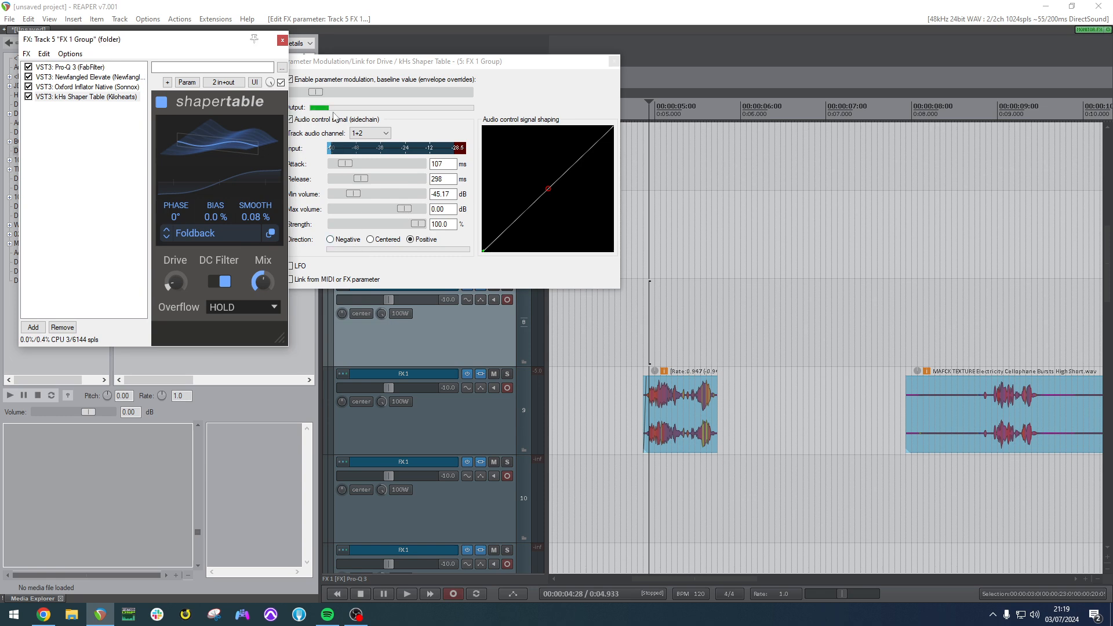
Raise the Drive modulation's baseline, set release 503 ms, min volume -55.46 dB and strength 69.5%, and close the modulation window.
drag(318, 93, 336, 93)
key(space)
drag(414, 224, 378, 184)
key(space)
key(space)
key(space)
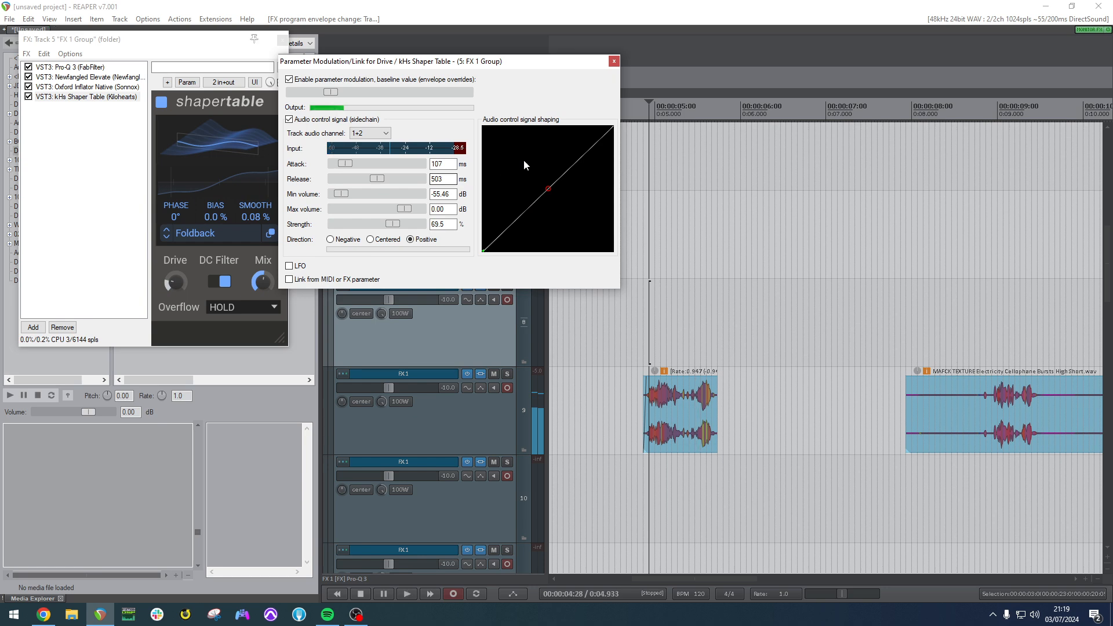
click(613, 62)
Browse the plug-in developers and add Boz Digital Labs Transgressor 2 to the end of the FX 1 Group chain.
double_click(100, 144)
click(243, 268)
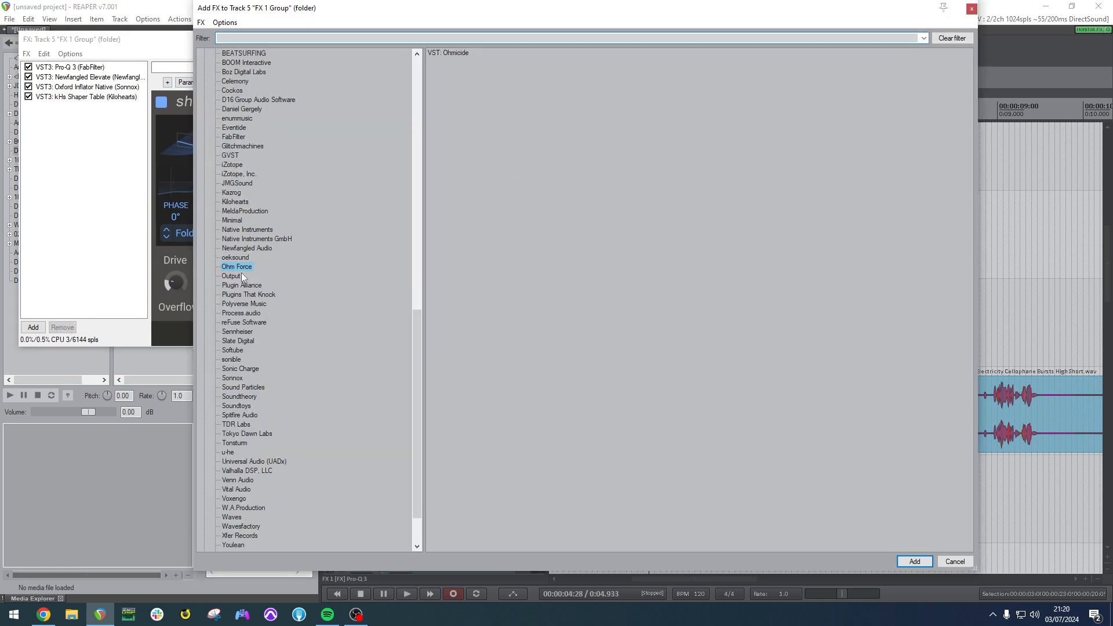
click(241, 119)
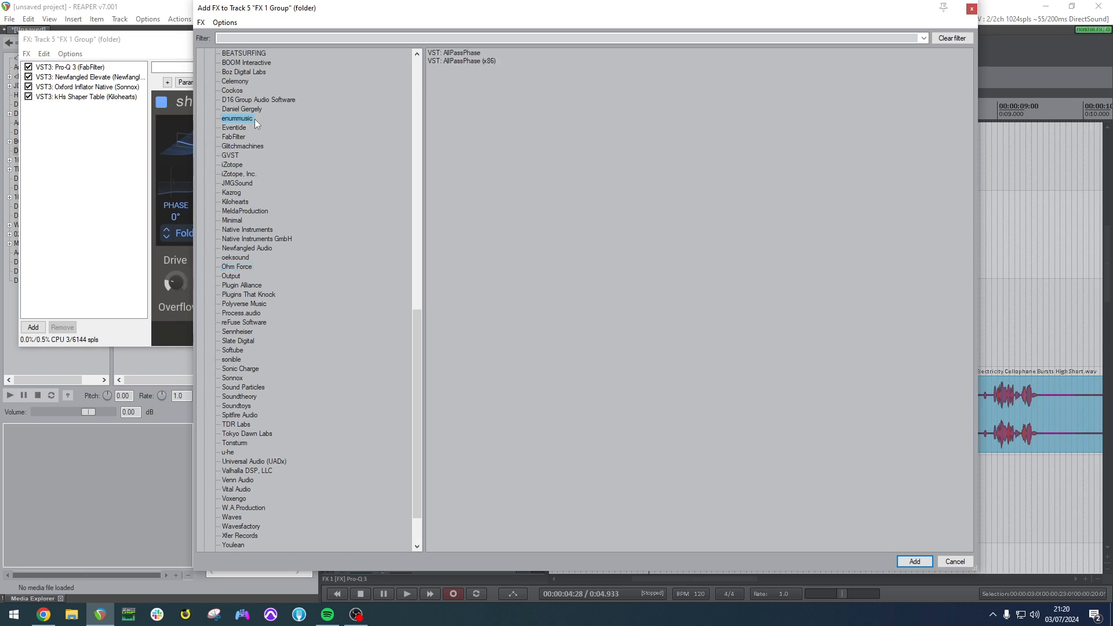
scroll(245, 137, up, 2)
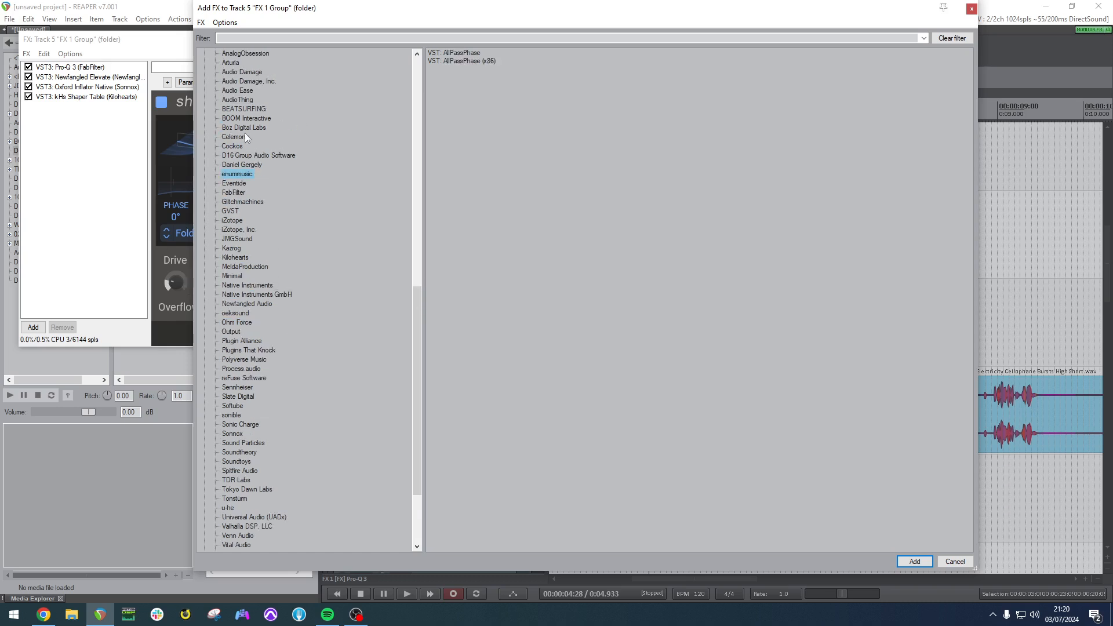
click(234, 121)
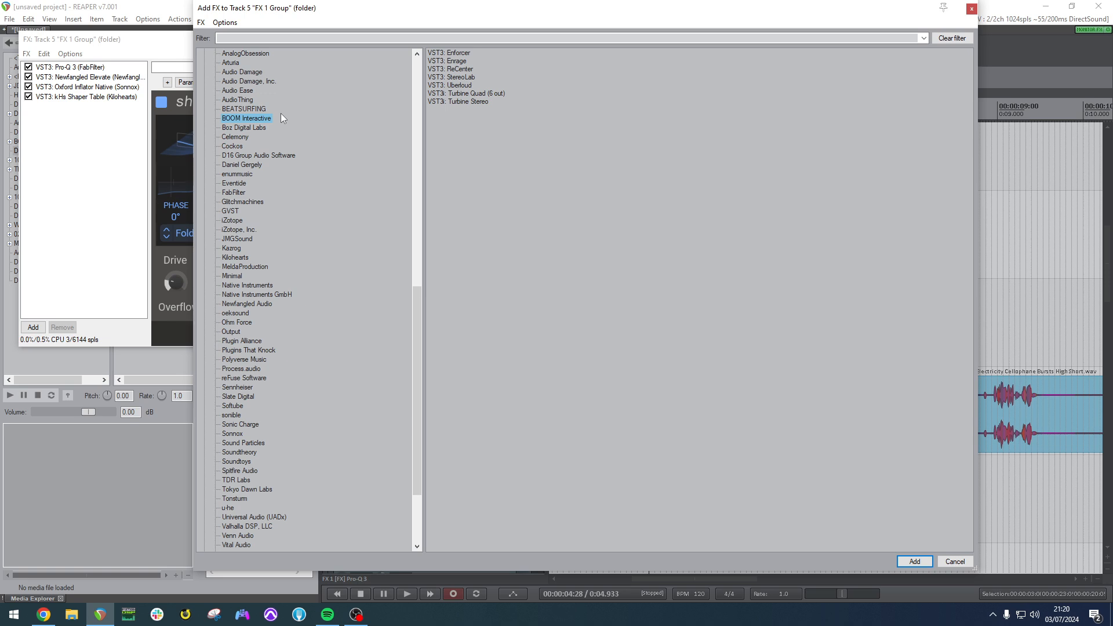
scroll(280, 118, up, 3)
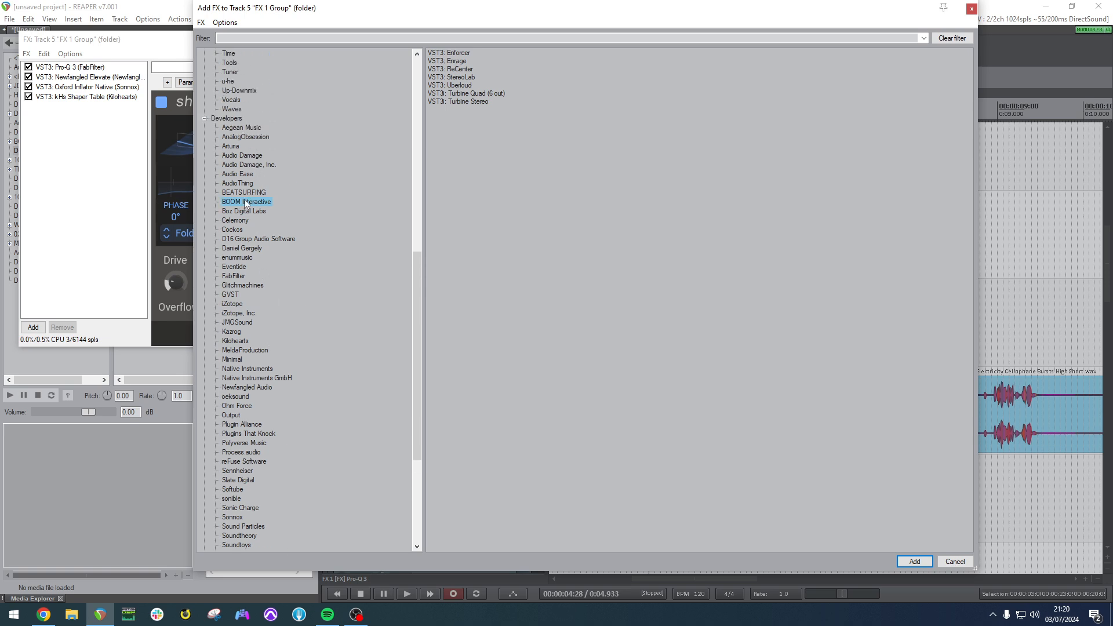
click(244, 212)
double_click(478, 70)
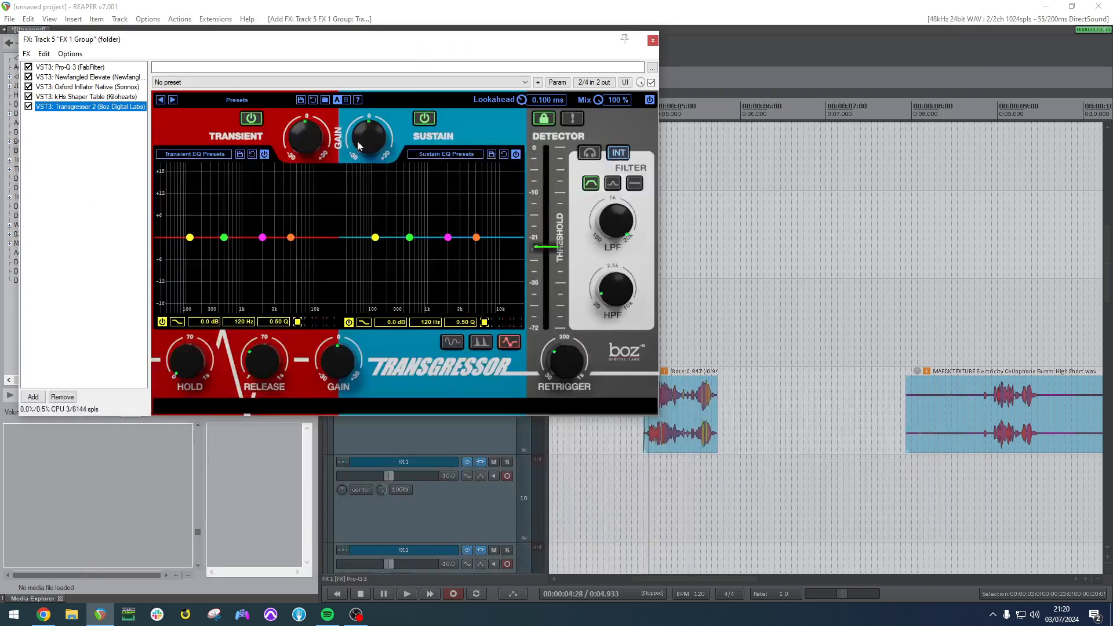
Set the Transgressor's sustain gain to -15.0 dB while auditioning the clip from about 4.6 seconds.
drag(458, 41, 395, 45)
click(643, 319)
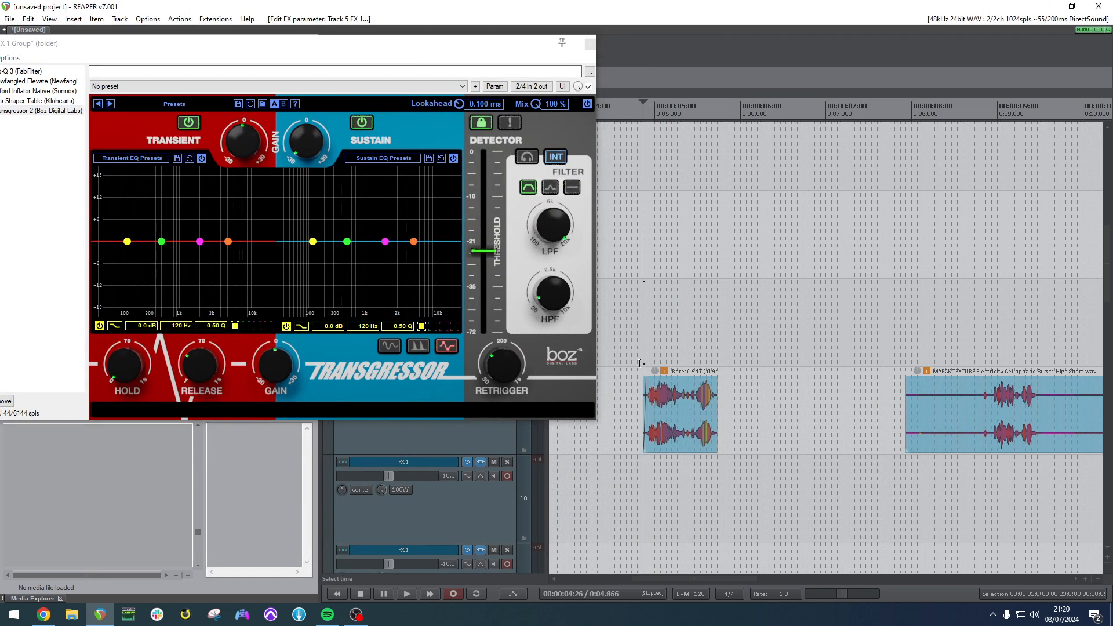
scroll(766, 322, left, 3)
click(802, 309)
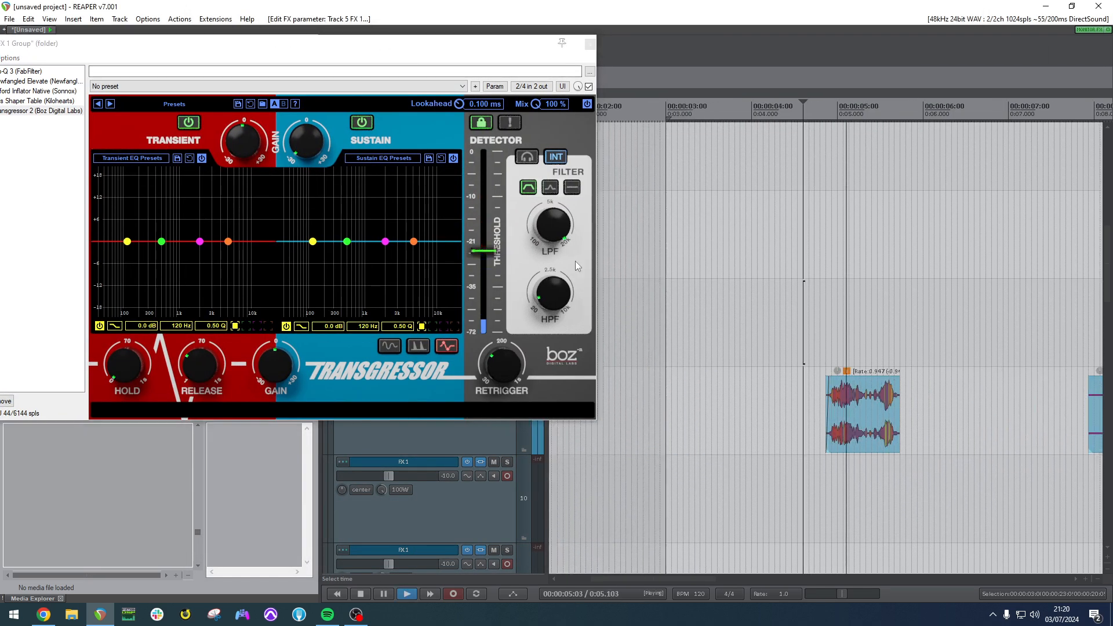
click(307, 137)
key(space)
scroll(302, 140, up, 5)
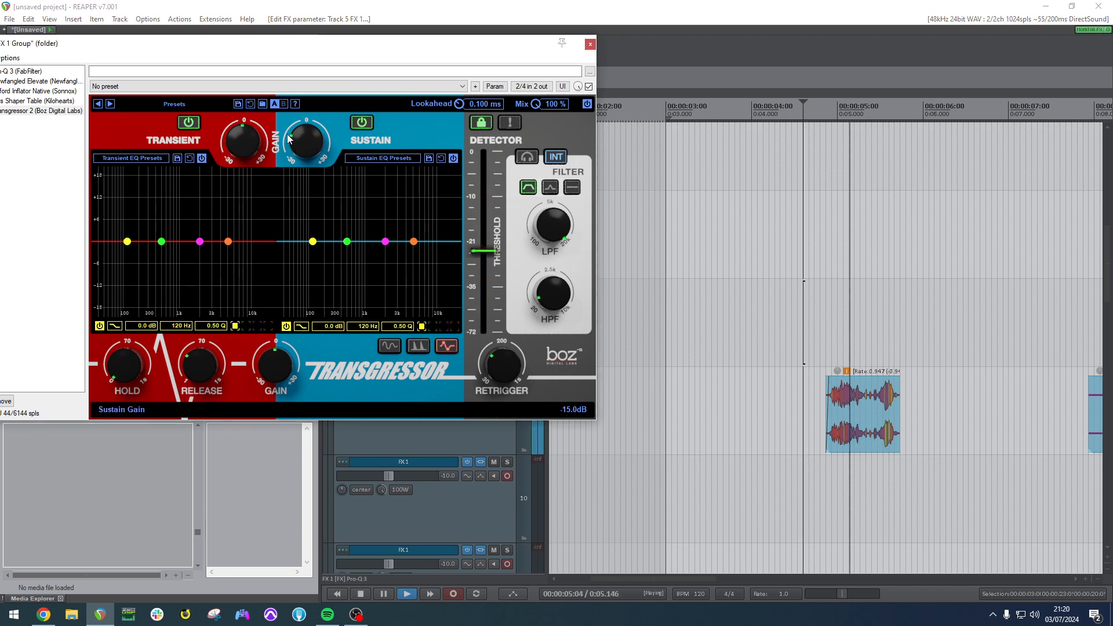
key(space)
Raise the Transgressor's transient gain, release and retrigger times, and set its detector threshold to -11.1 dB during playback.
scroll(245, 138, up, 2)
key(space)
key(space)
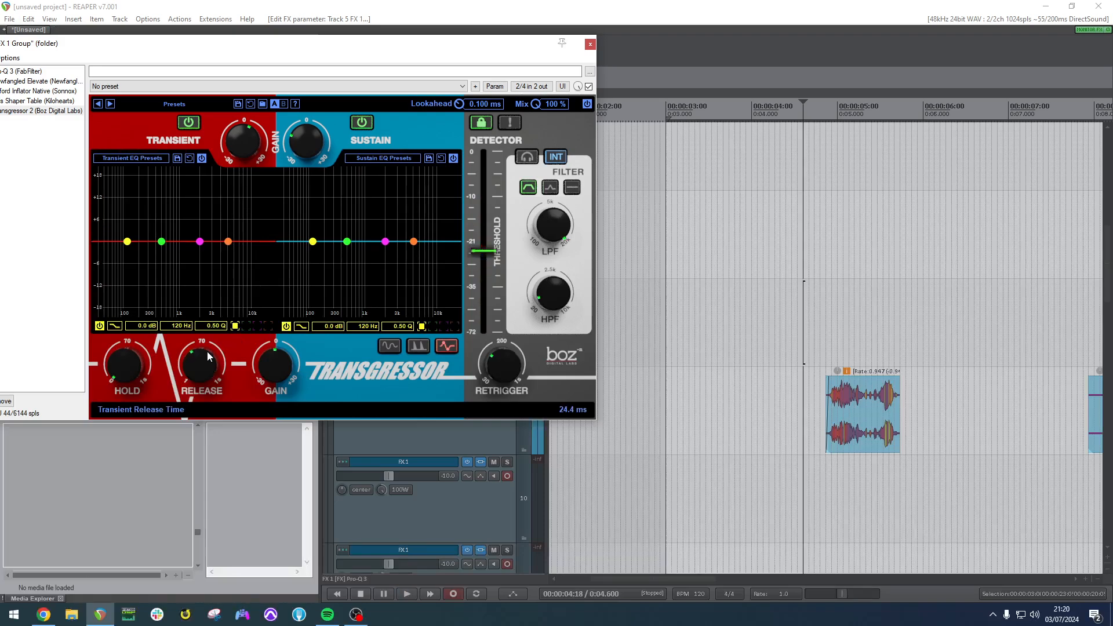
key(space)
drag(493, 272, 487, 195)
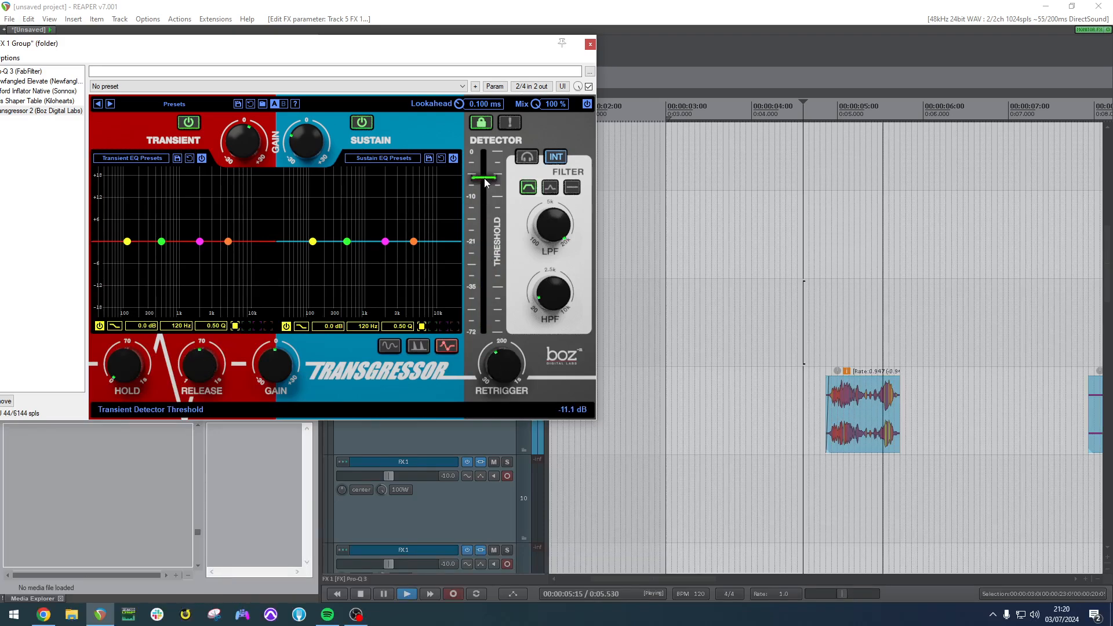
key(space)
key(space)
key(space)
Shape the transient EQ with low-mid and high boosts and a -1.1 dB dip at 1260 Hz, and reduce the transient gain.
drag(229, 243, 183, 246)
key(space)
key(space)
key(space)
key(space)
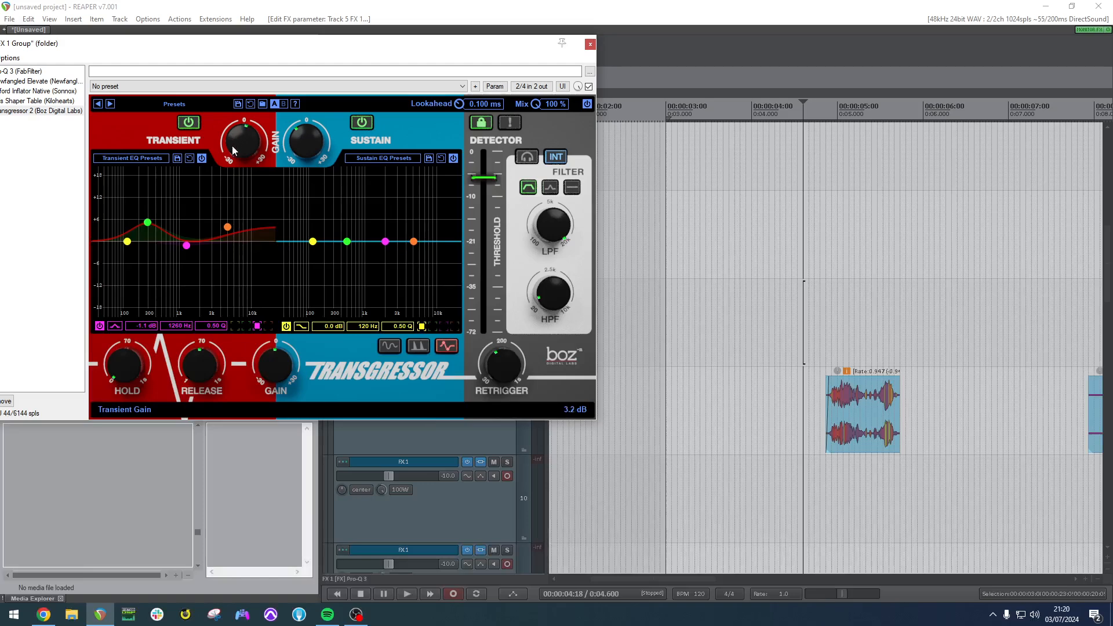
key(space)
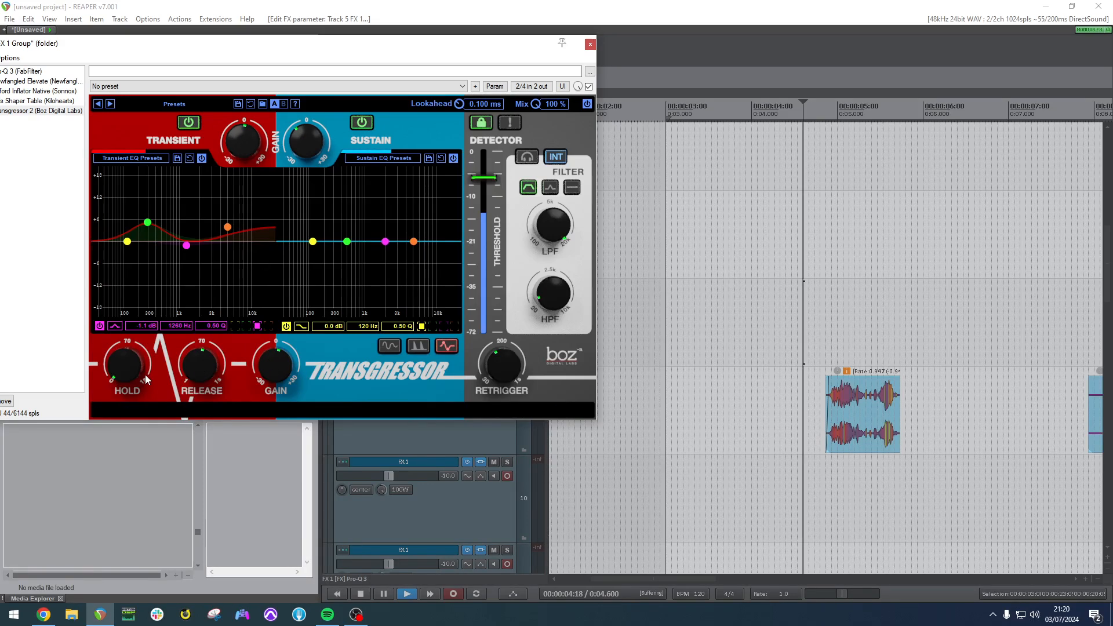
Lower the Transgressor's detector threshold to below -21 dB while replaying the clip.
click(347, 241)
key(space)
drag(484, 178, 485, 261)
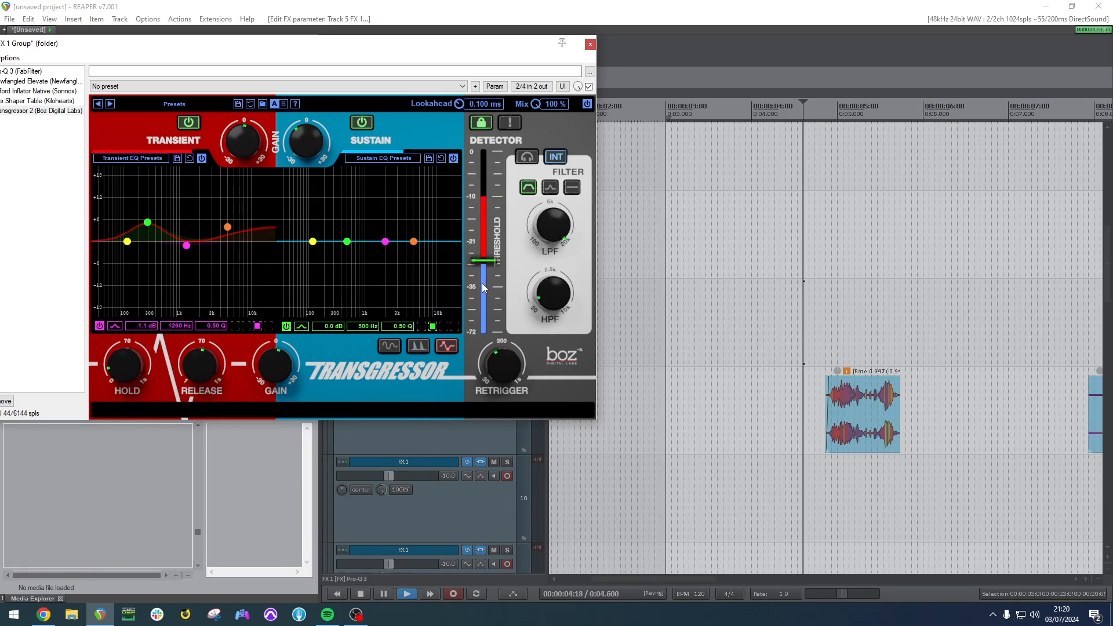
key(space)
key(space)
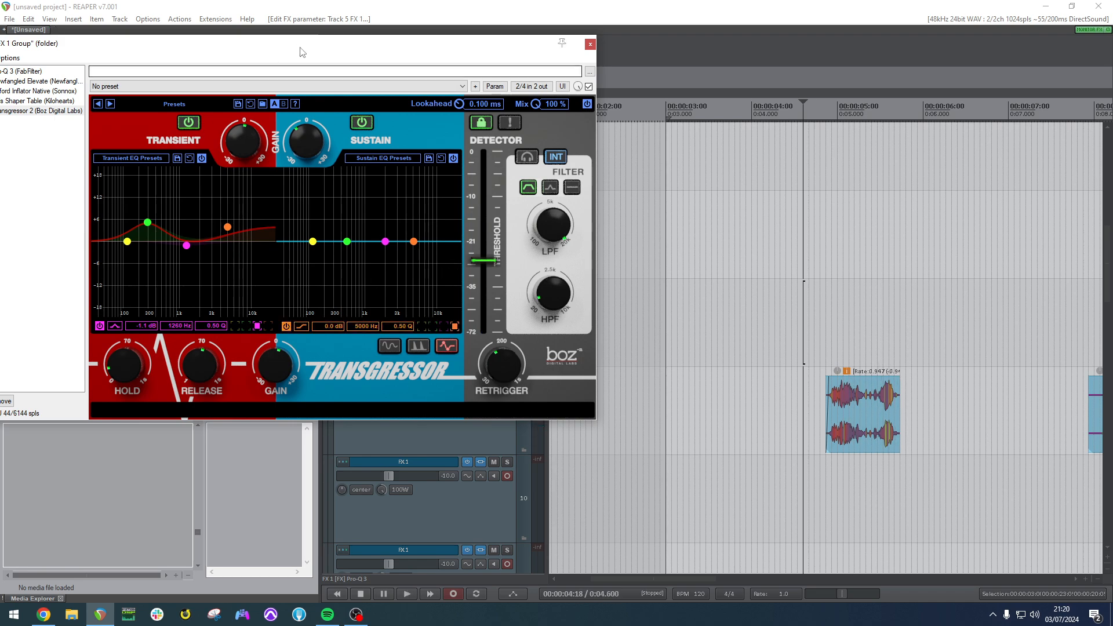
Set the Transgressor's sustain gain to about -9.6 dB and move the transient EQ dip to 1483 Hz at -0.3 dB.
drag(300, 48, 424, 69)
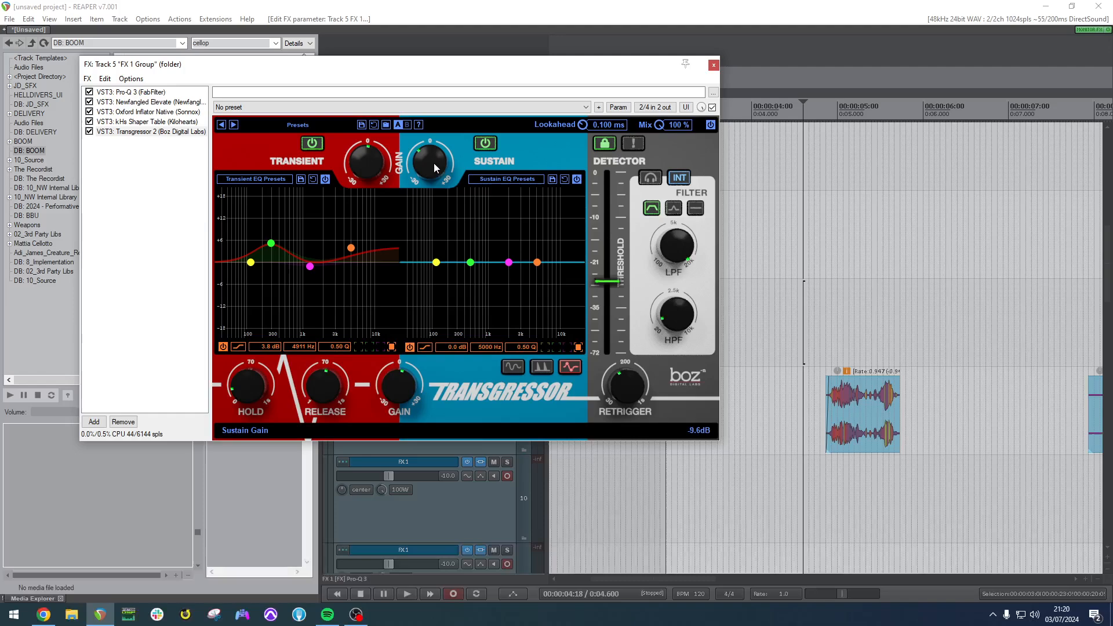
drag(430, 173, 430, 163)
drag(310, 267, 315, 264)
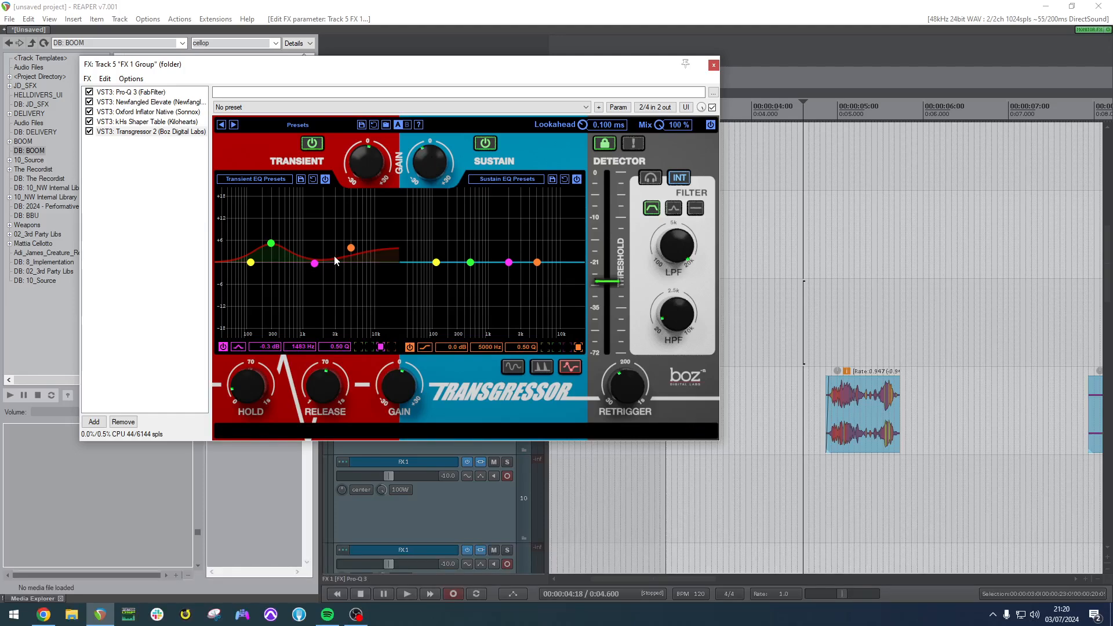
Add Zynaptiq UNVEIL to the end of the FX 1 Group chain and start playback from about 4.8 seconds.
double_click(171, 184)
scroll(309, 350, down, 8)
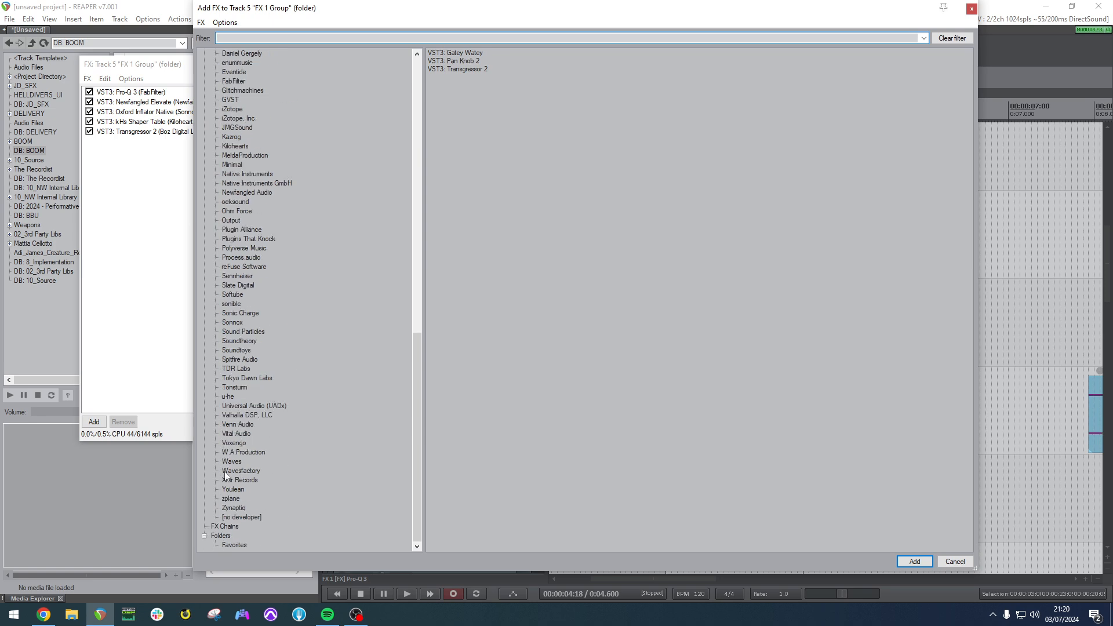
click(234, 499)
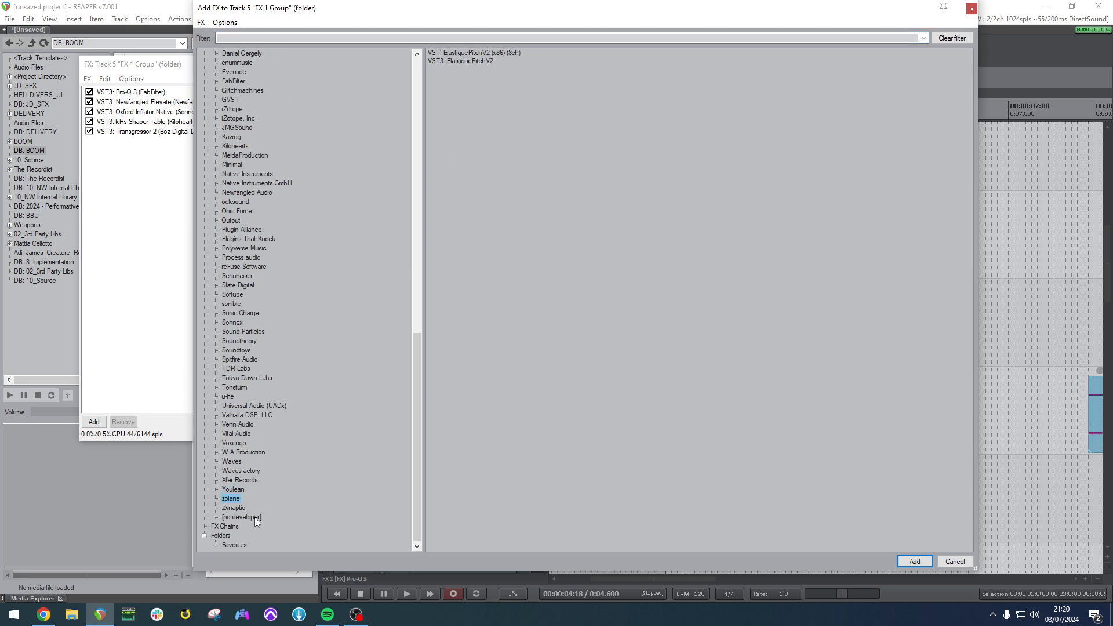
click(235, 509)
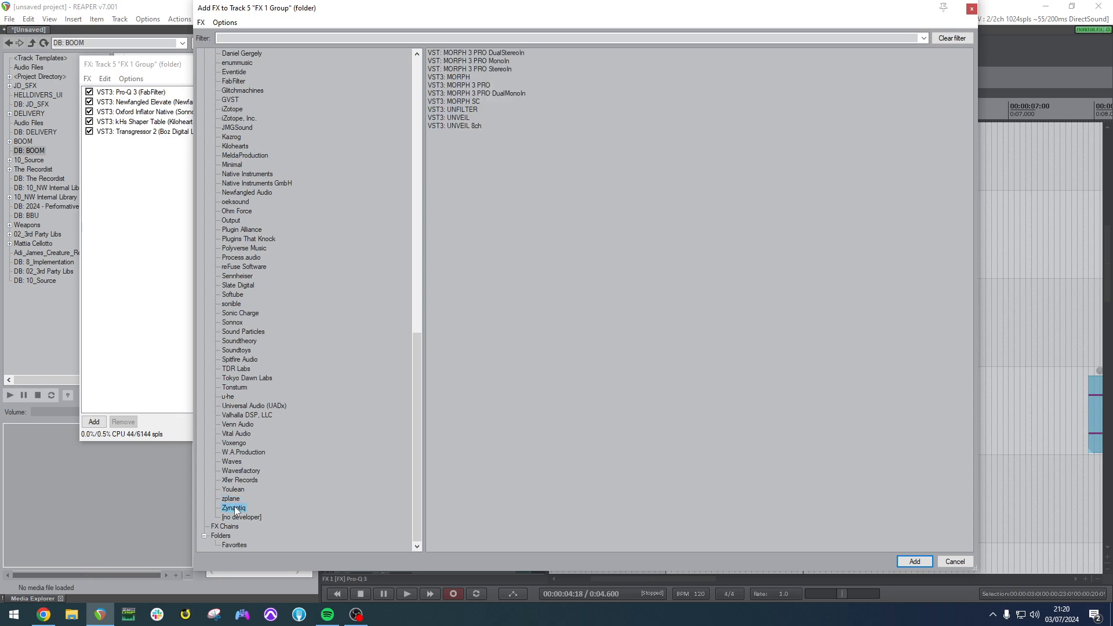
double_click(454, 118)
key(space)
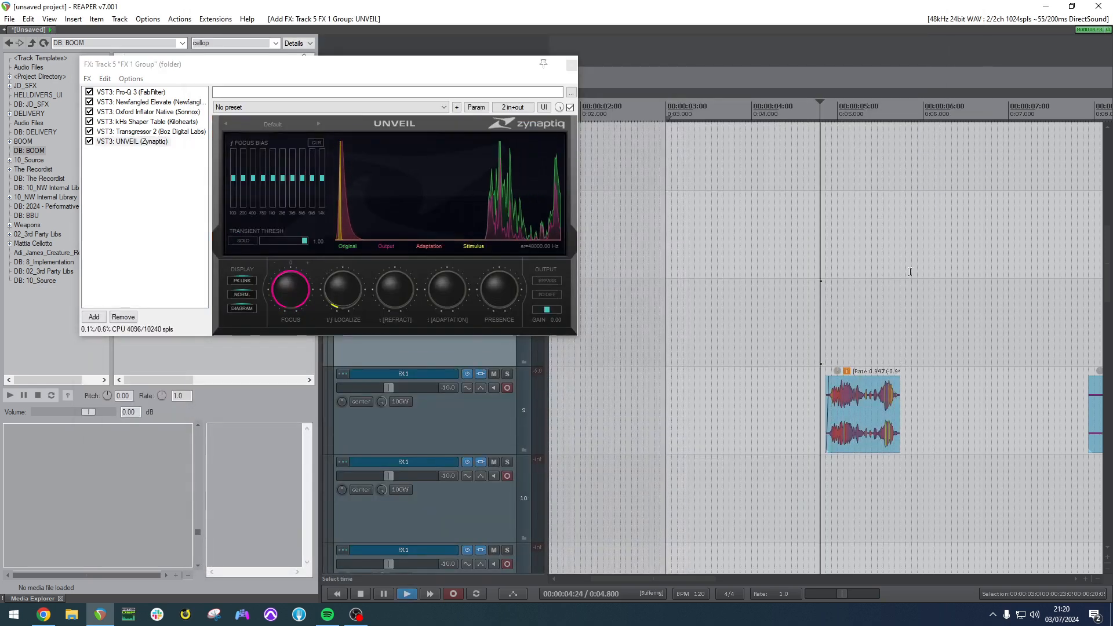
Adjust the Transgressor's transient hold and replay the clip.
key(space)
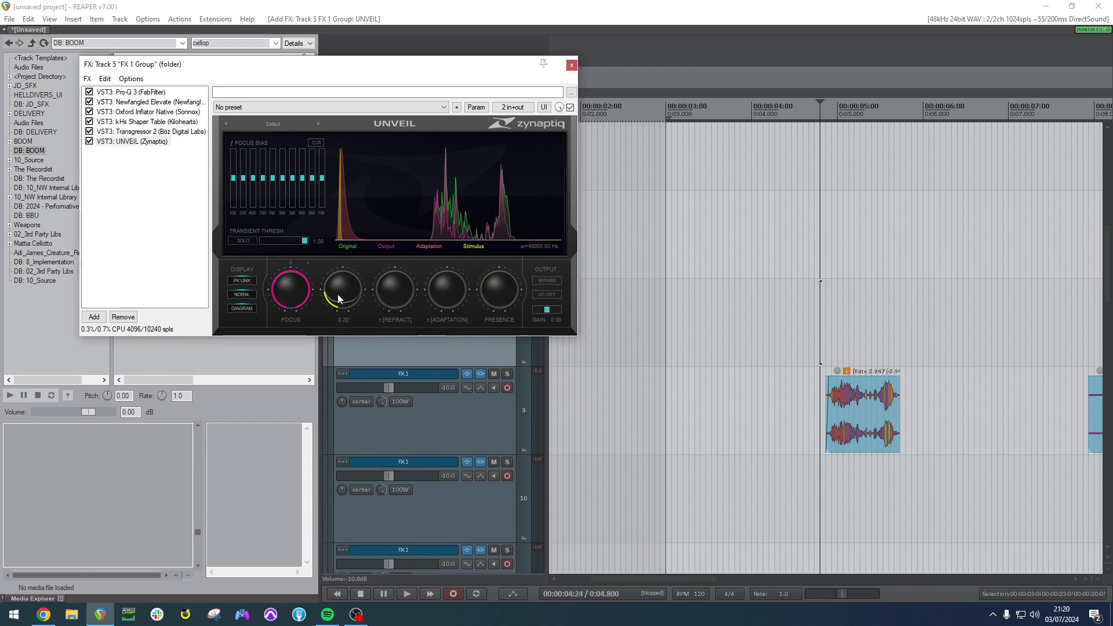
click(123, 132)
drag(247, 393, 246, 370)
key(space)
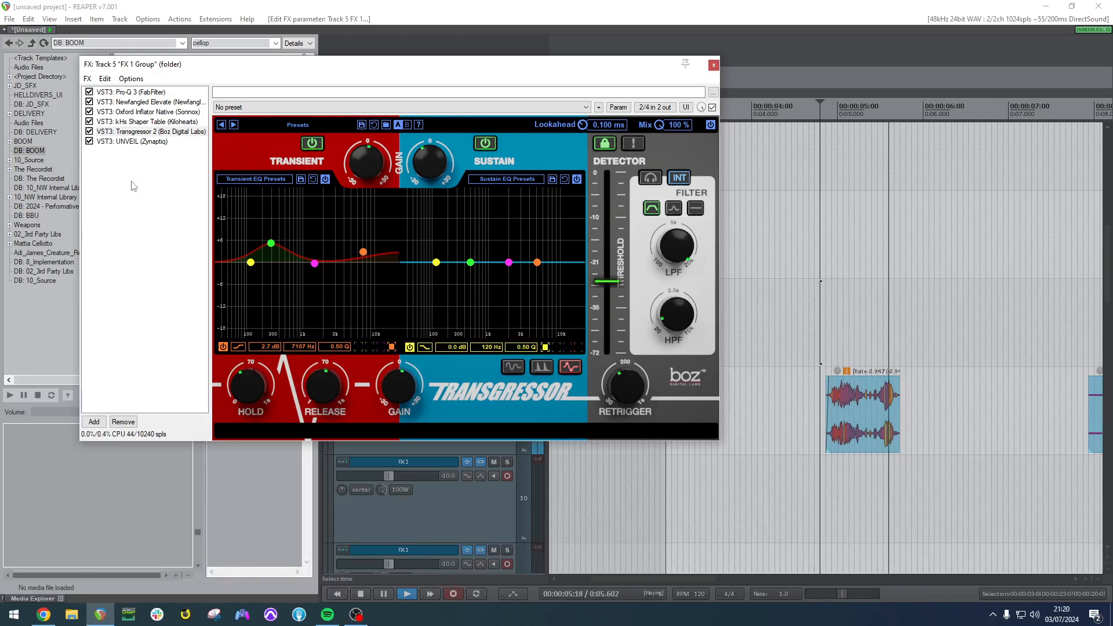
key(space)
Add Plugin Alliance's Black Box Analog Design HG-2 to the end of the FX 1 Group chain.
double_click(183, 186)
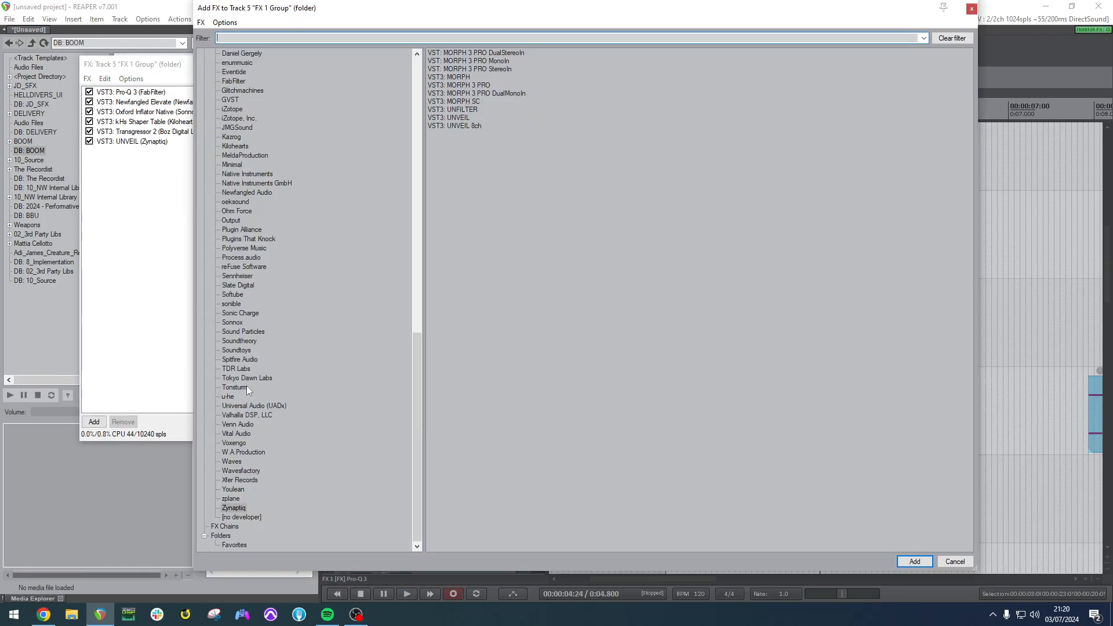
click(238, 350)
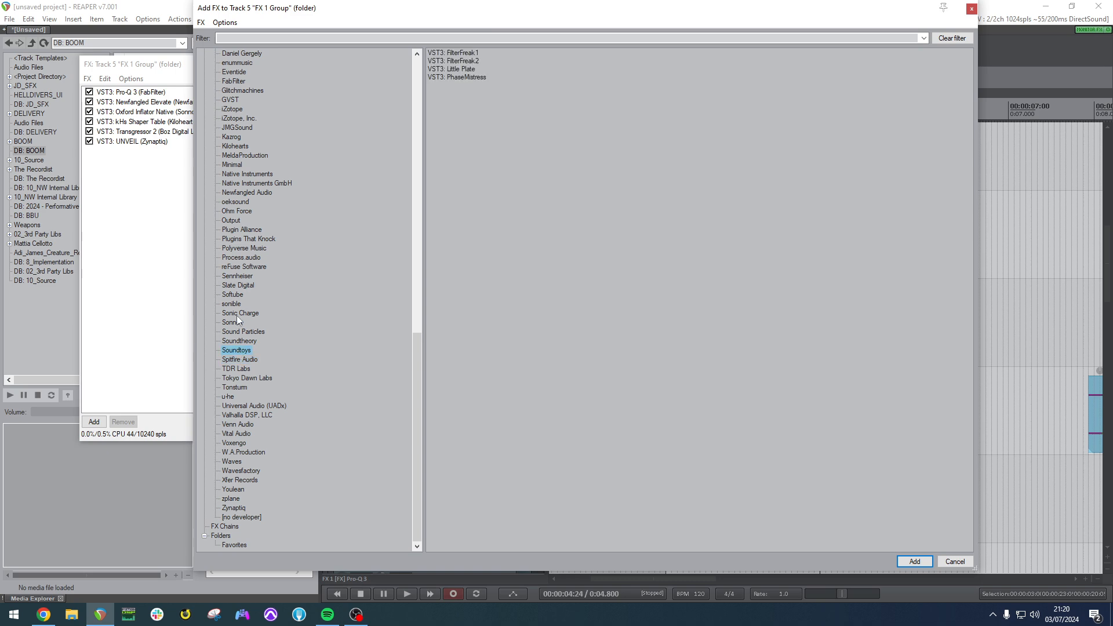
click(241, 230)
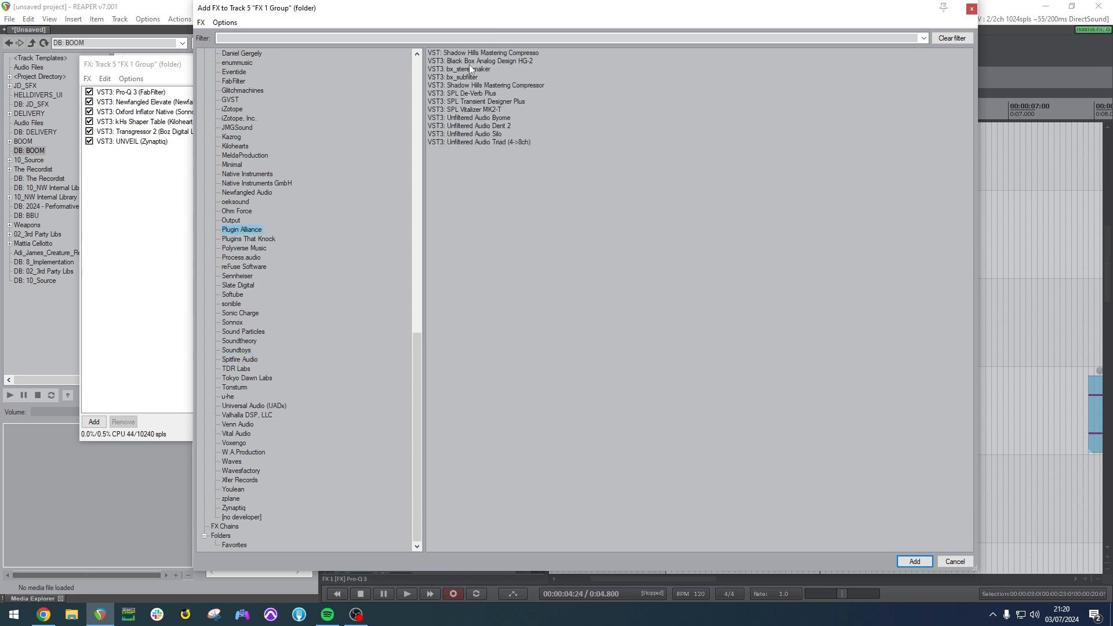
double_click(494, 60)
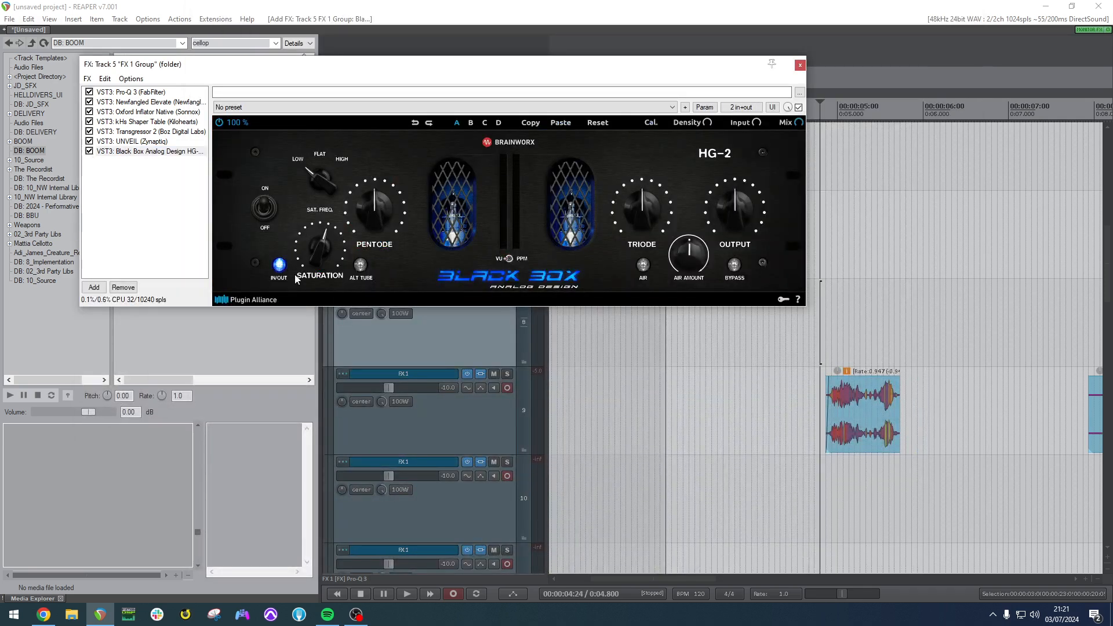
Raise the HG-2's triode, enable its Air with a higher amount, and replay the clip.
drag(641, 216, 644, 189)
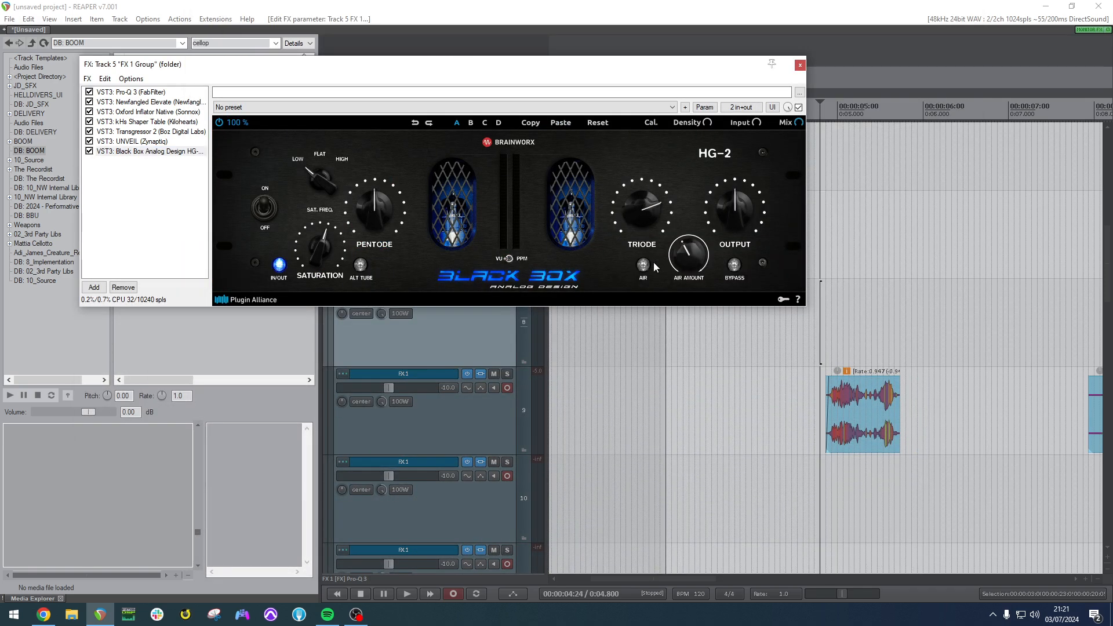
click(810, 391)
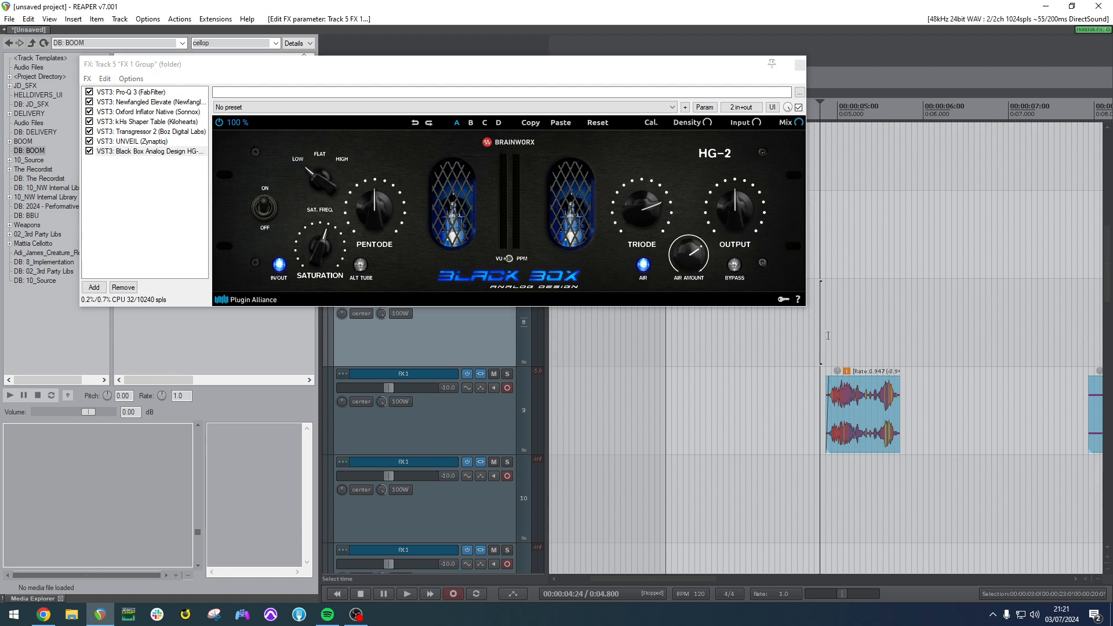
key(space)
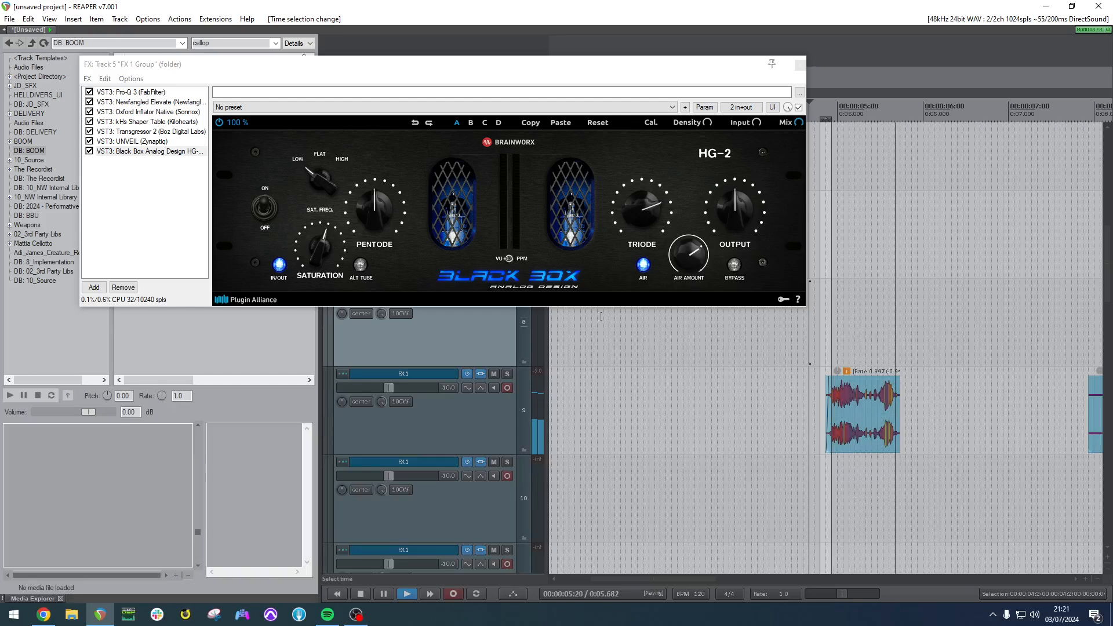
key(space)
Stretch the short cellophane clip to a playback rate of 0.648 and lower its volume to -9.70 dB.
drag(899, 412, 934, 417)
key(space)
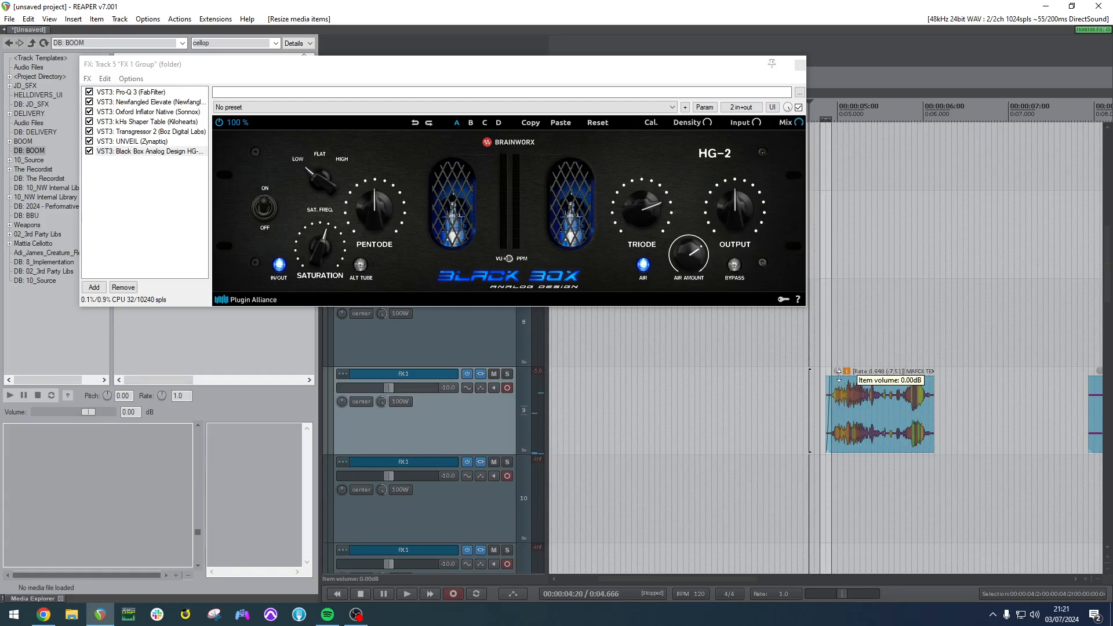
key(space)
Add oeksound soothe2 after the HG-2 in the FX 1 Group chain.
double_click(143, 239)
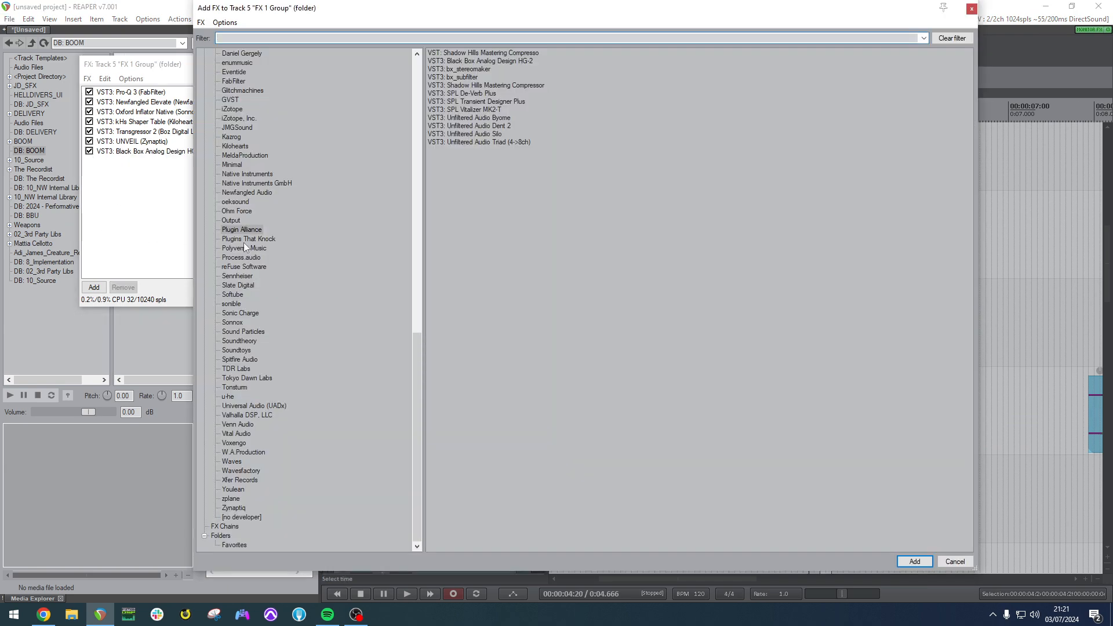
click(235, 202)
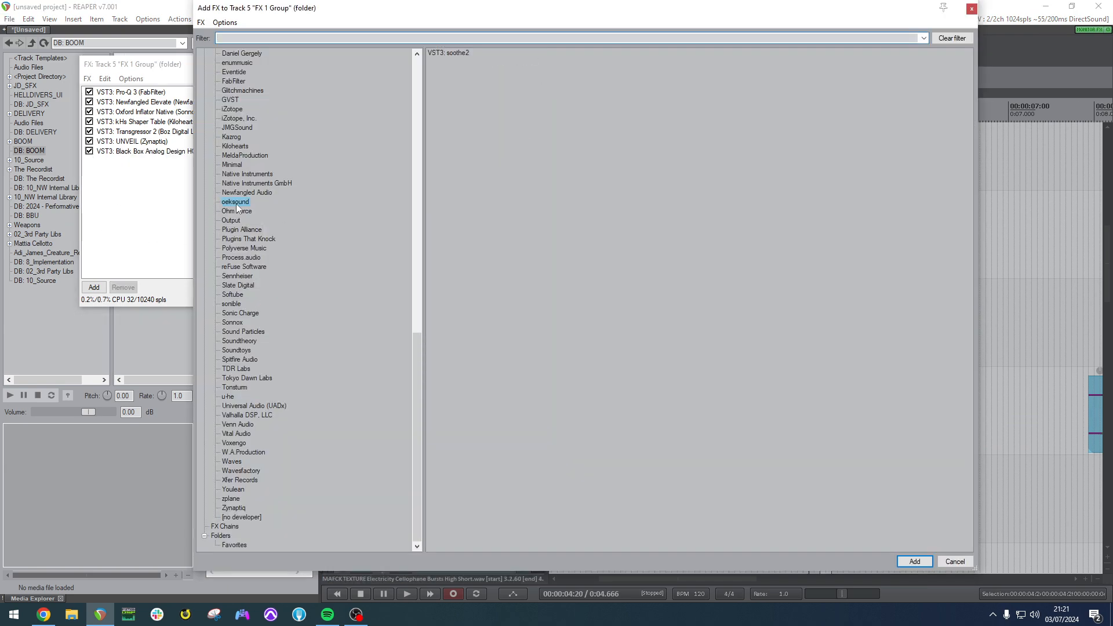
double_click(440, 53)
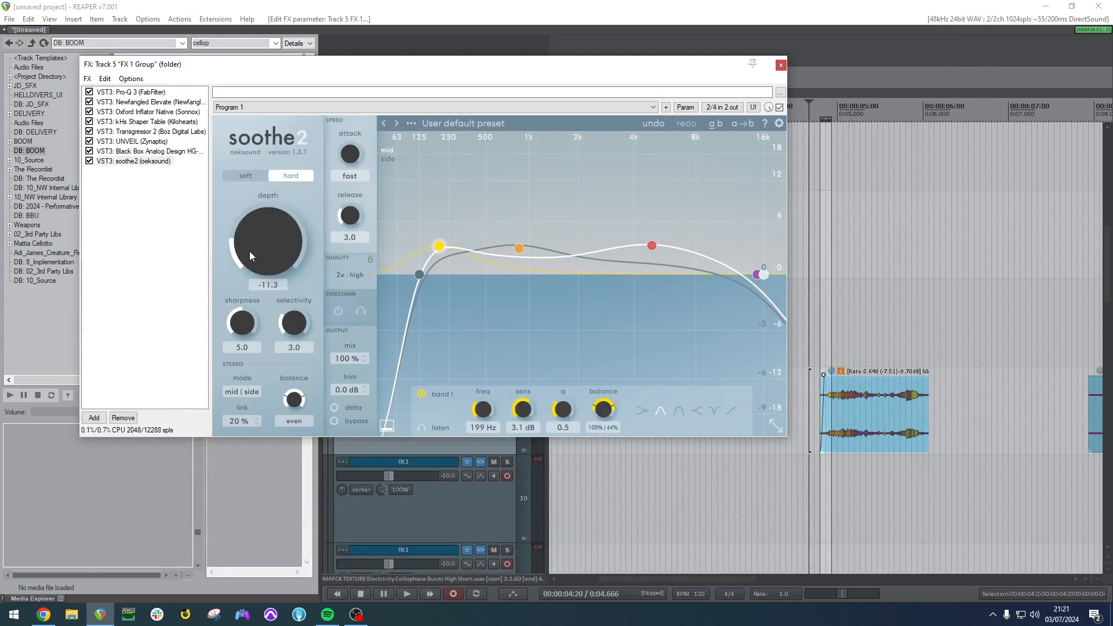
Shift soothe2's sensitivity toward the highs with band 2 at 7.9 kHz and 5.6 dB, raise the red band, and disable the high cut.
drag(653, 245, 666, 238)
drag(520, 248, 685, 229)
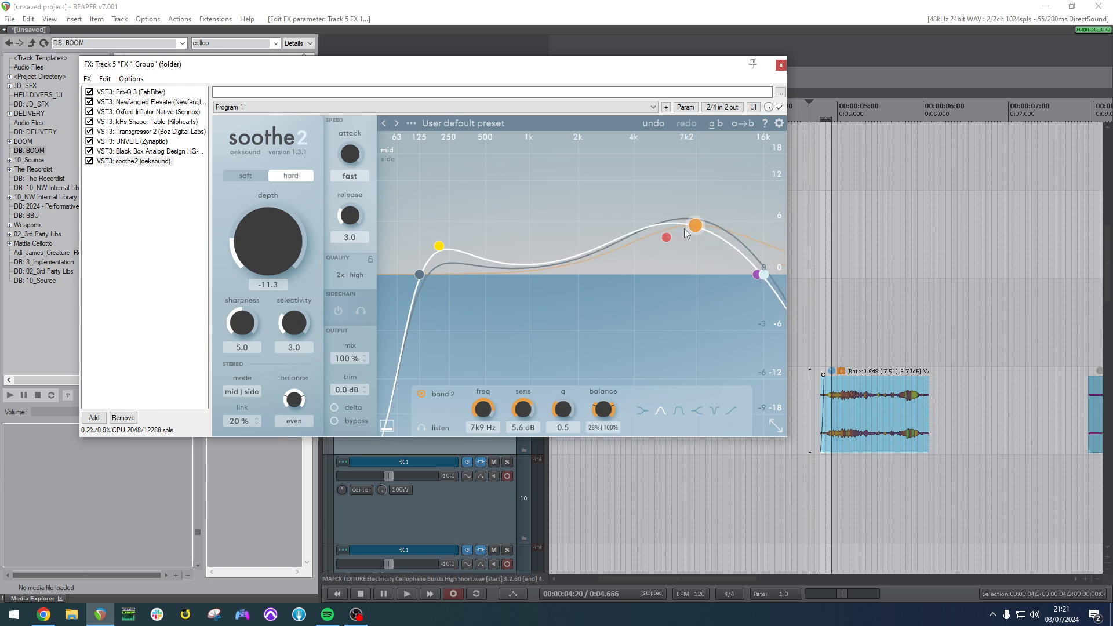
double_click(753, 266)
right_click(764, 274)
double_click(771, 275)
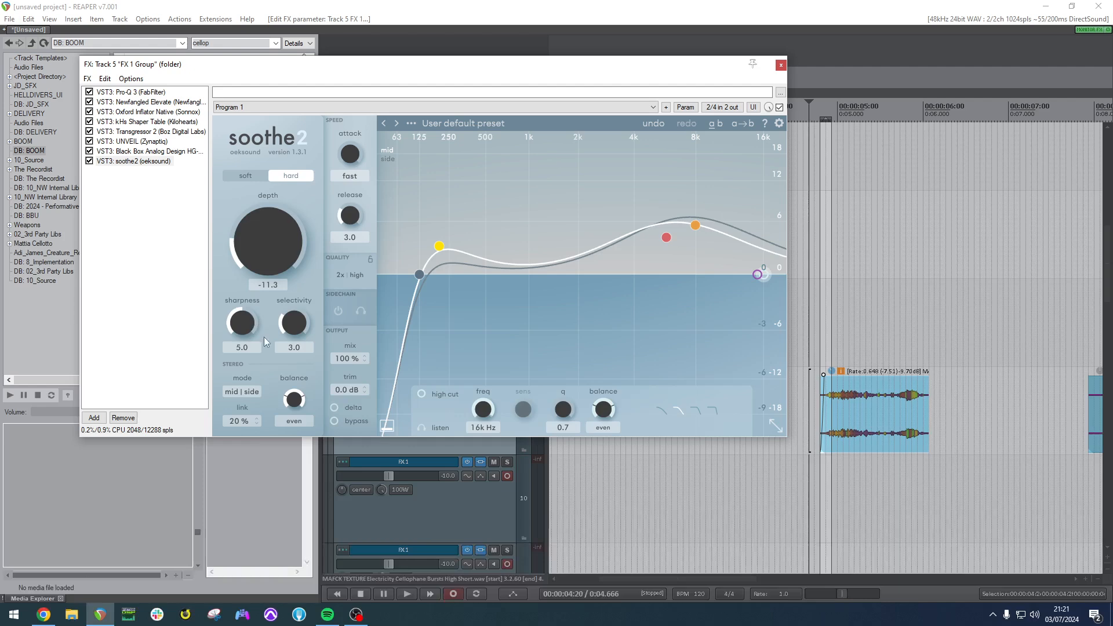
Listen to soothe2's delta signal by playing from about 5.07 seconds.
click(353, 415)
click(842, 340)
key(space)
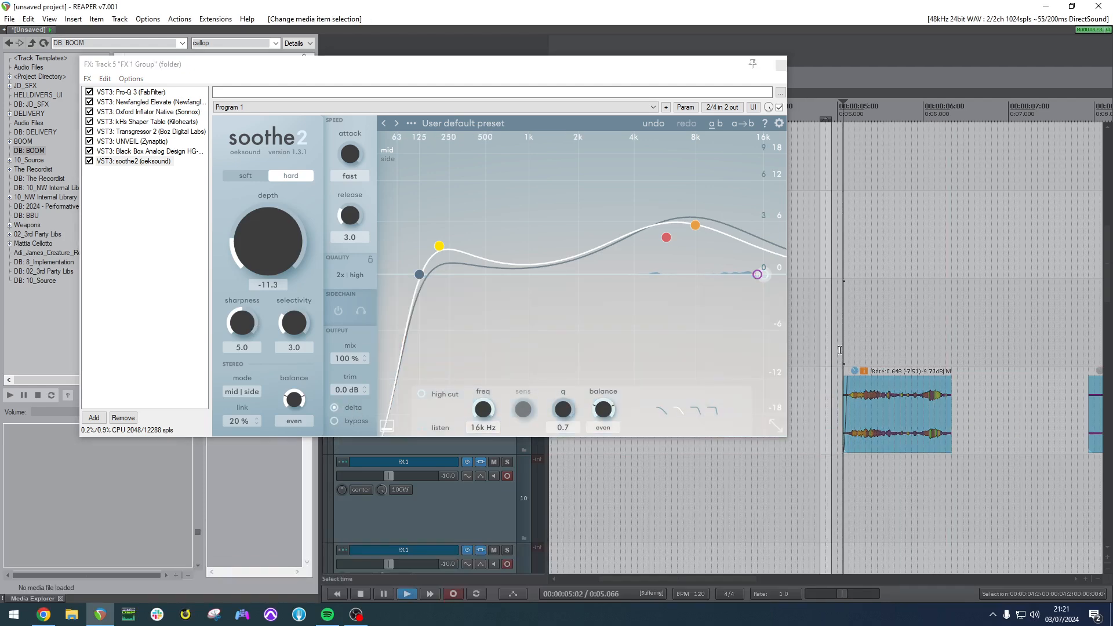
key(space)
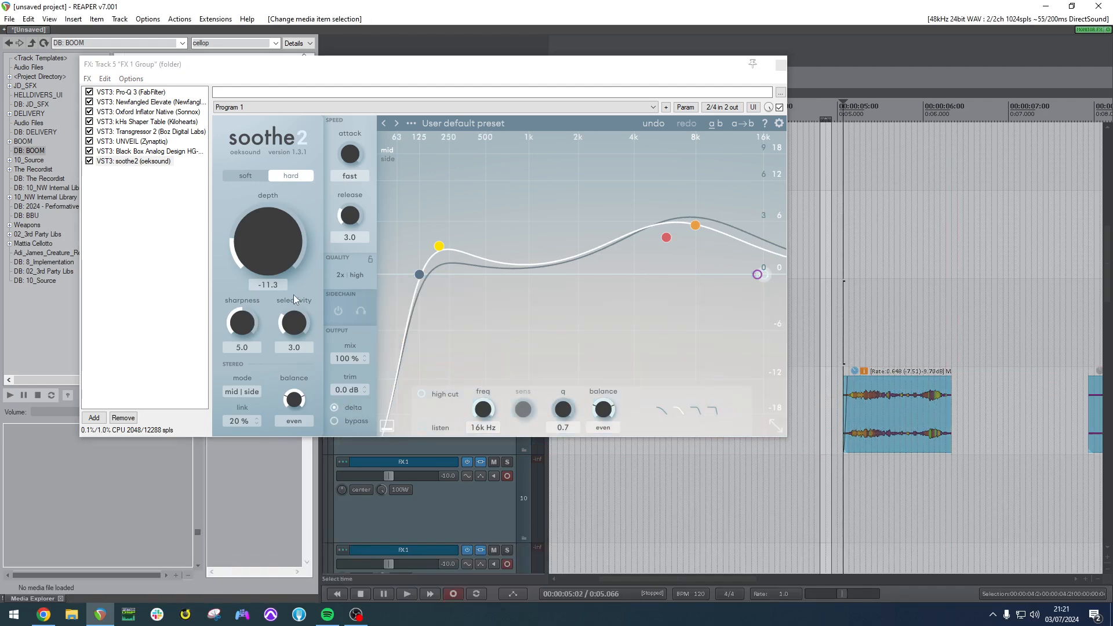
Set soothe2's depth to 4.2, turn its delta monitoring off, and replay the clip.
drag(267, 251, 267, 241)
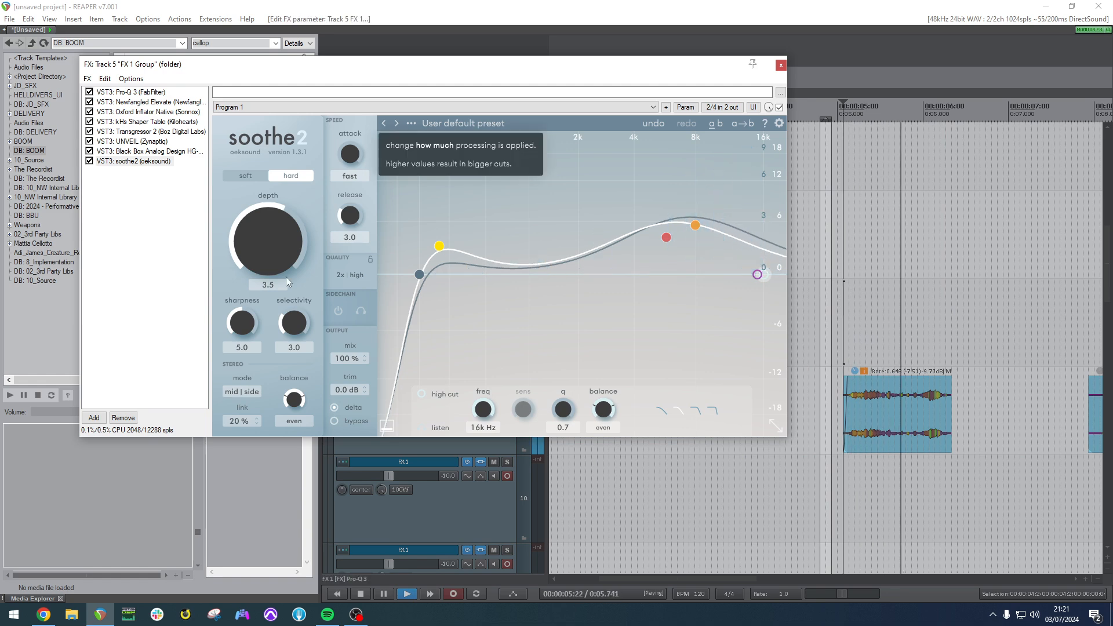
key(space)
click(334, 407)
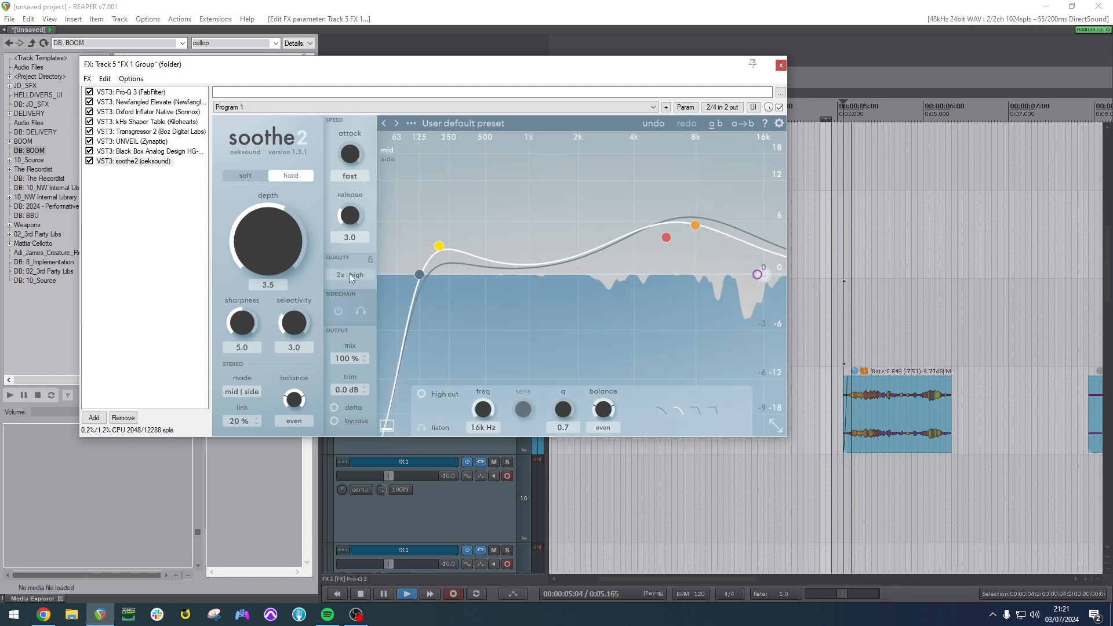
key(space)
drag(272, 246, 273, 242)
key(space)
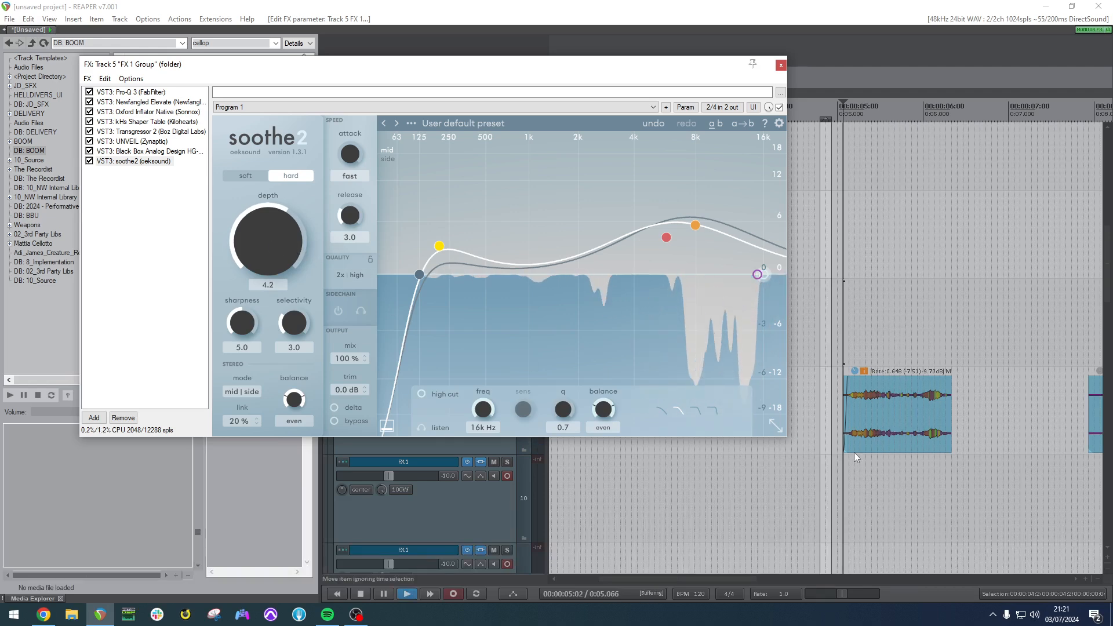
Compress the clip to a playback rate of 1.026, set its volume to -1.00 dB, and replay it.
key(space)
click(947, 422)
drag(951, 420, 910, 417)
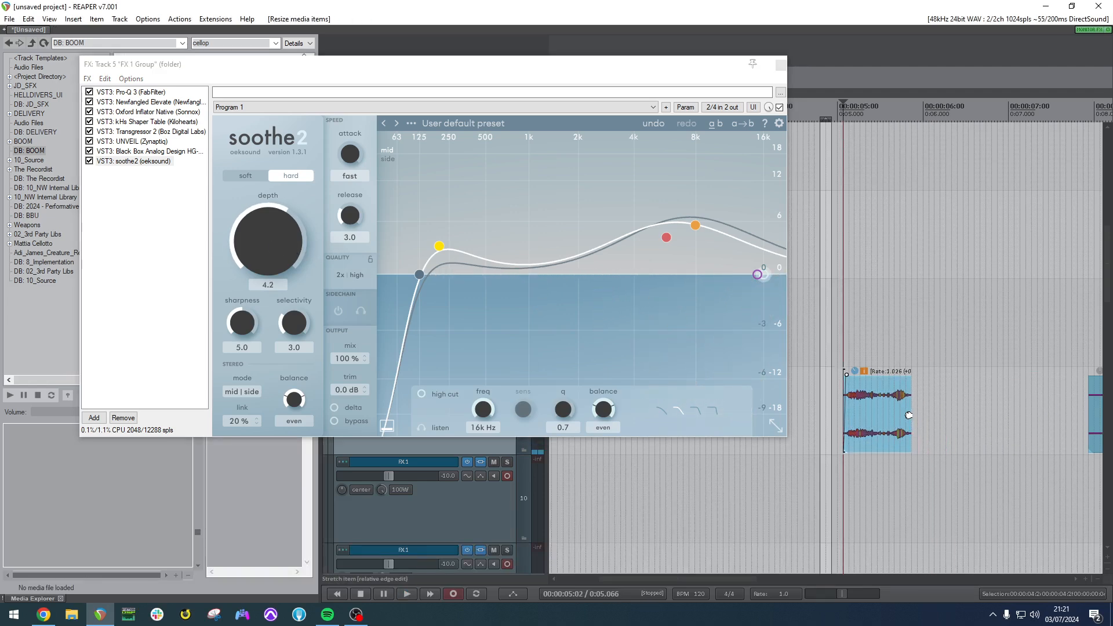
double_click(855, 371)
click(821, 340)
key(space)
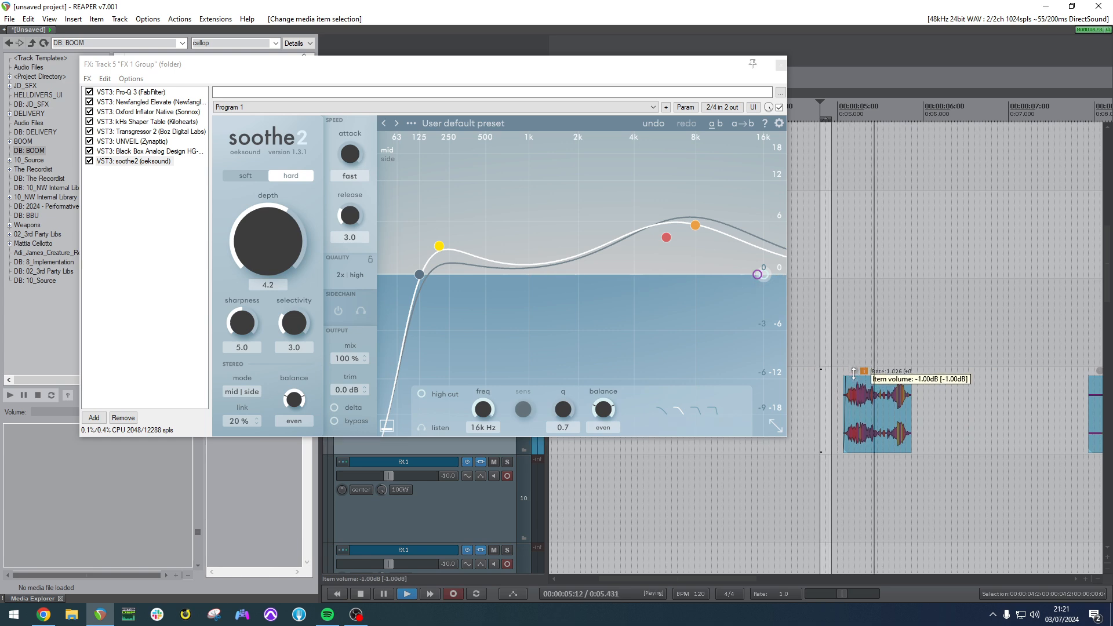
key(space)
Stretch the clip to a playback rate of 0.770 and play it from 5.2 seconds.
drag(911, 418, 934, 418)
click(855, 411)
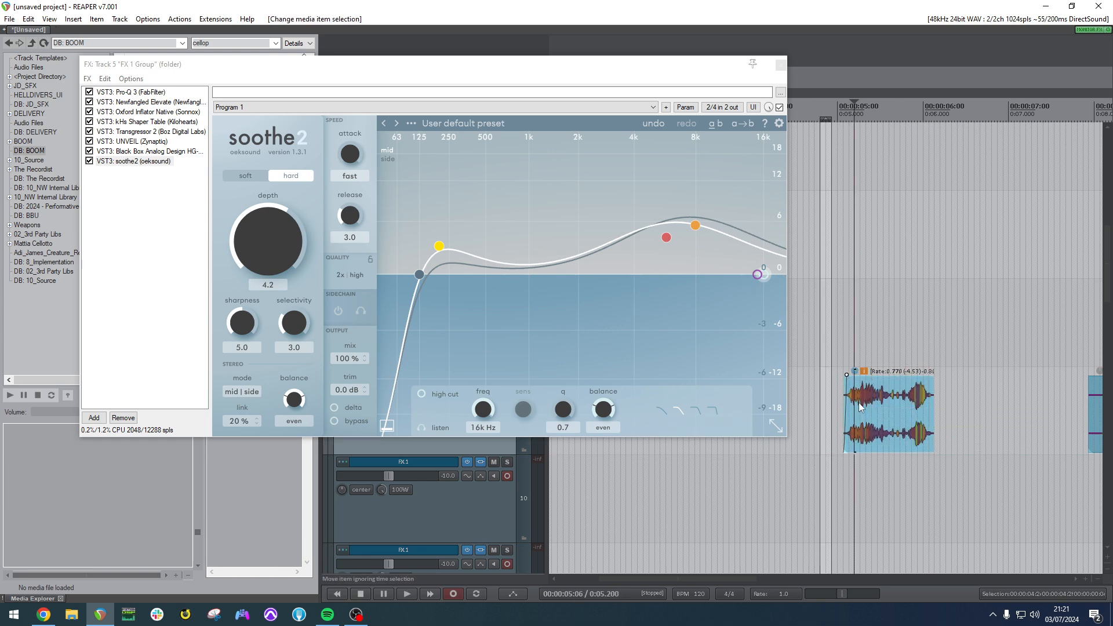
key(space)
scroll(868, 405, down, 4)
key(space)
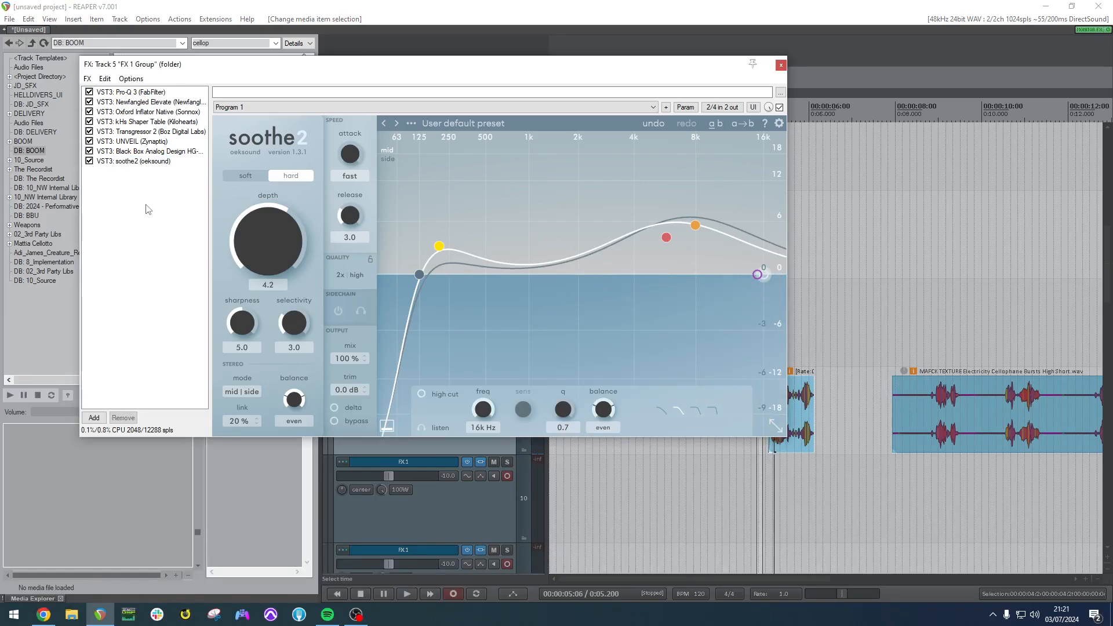
Add Waves Brauer Motion Stereo to the end of the FX 1 Group chain and load its JD_DEFAULT_02 preset.
double_click(147, 209)
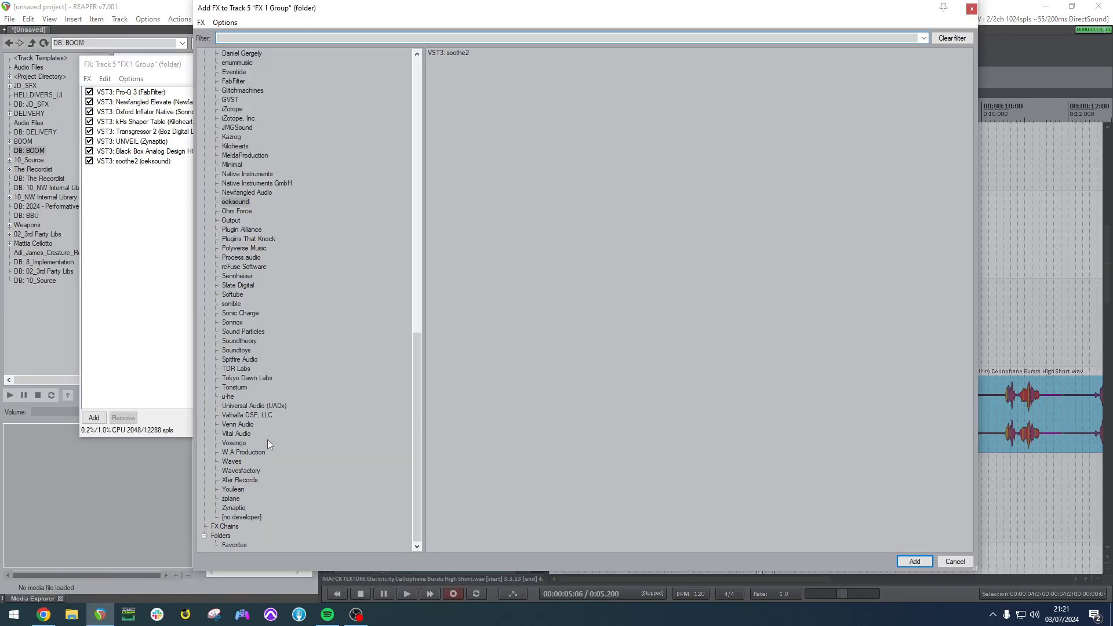
click(240, 462)
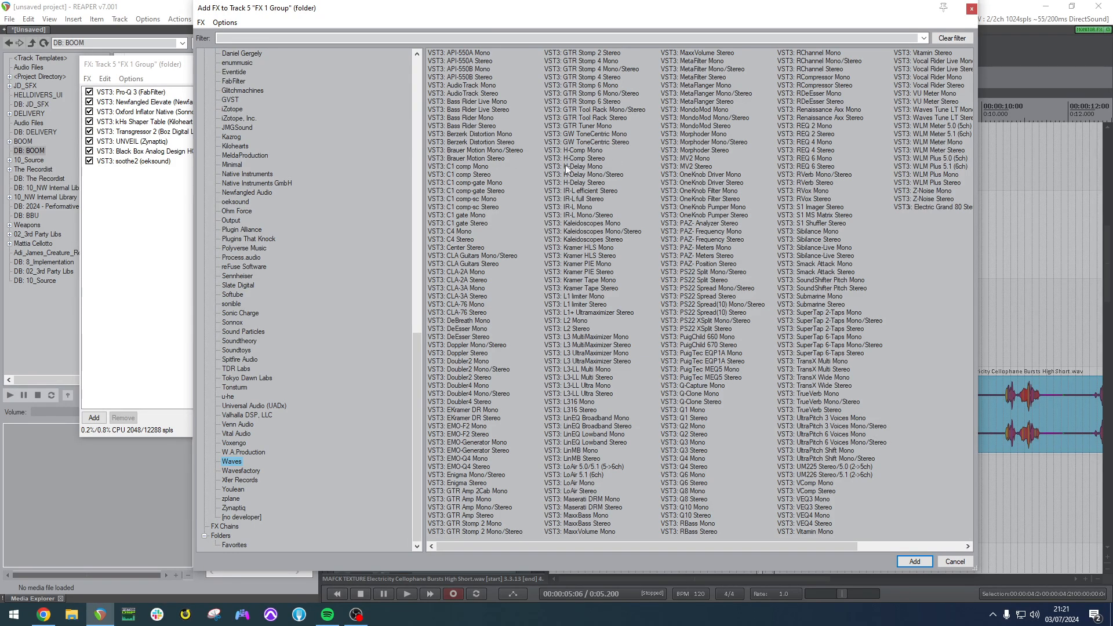
double_click(477, 157)
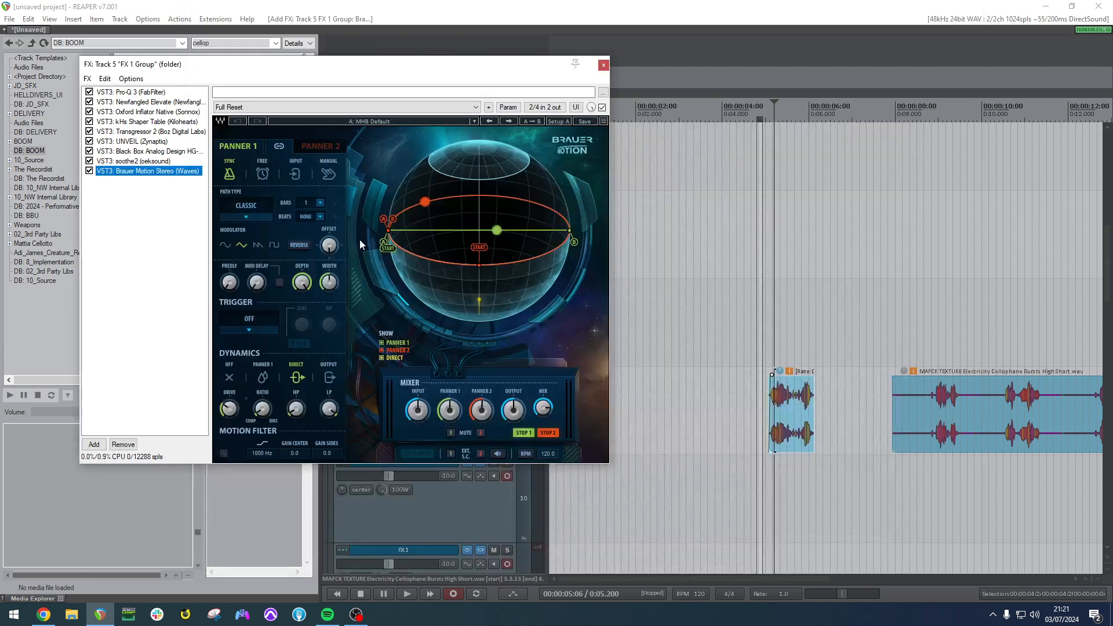
click(380, 122)
click(457, 580)
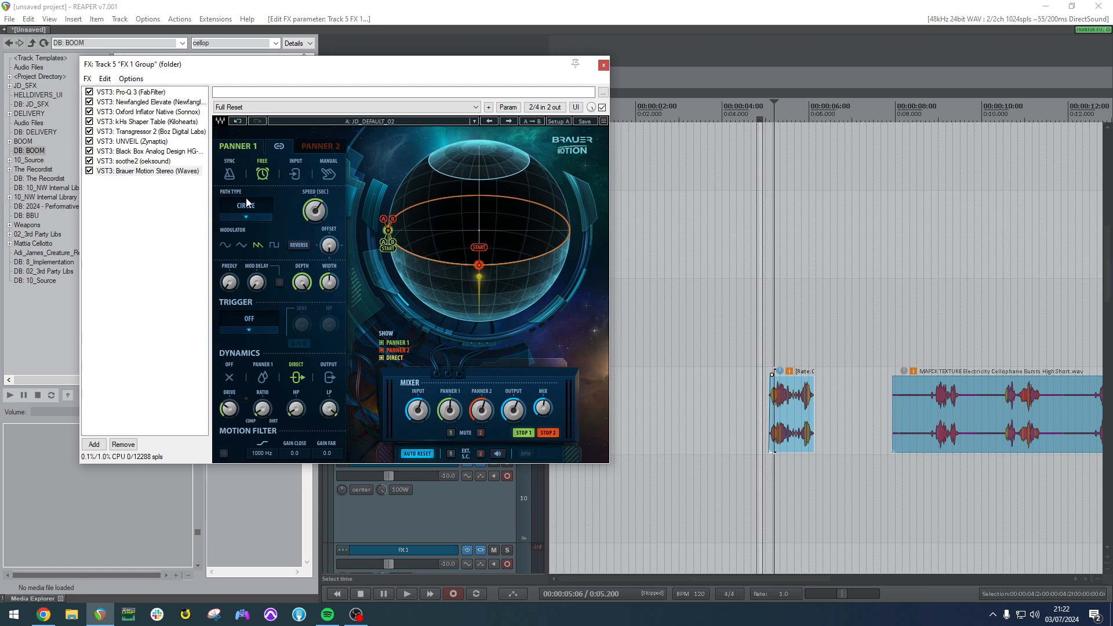
Reset the stretched clip's item volume to 0 dB.
click(801, 364)
scroll(789, 382, up, 4)
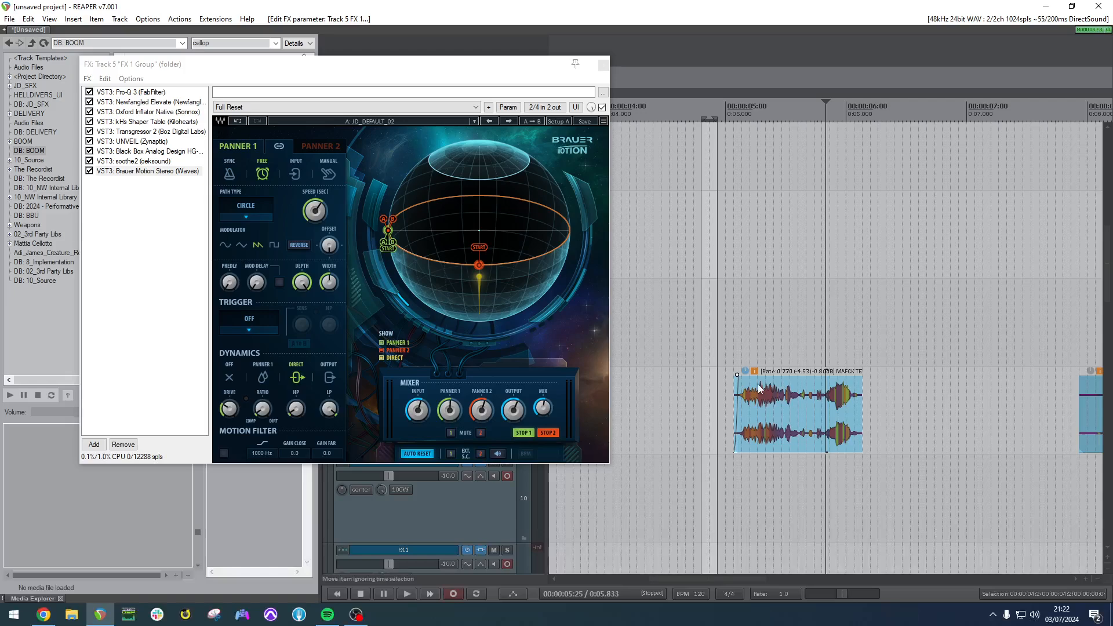
double_click(800, 377)
Adjust Brauer Motion's mix level and replay the clip from about 4.87 seconds.
drag(544, 418, 542, 412)
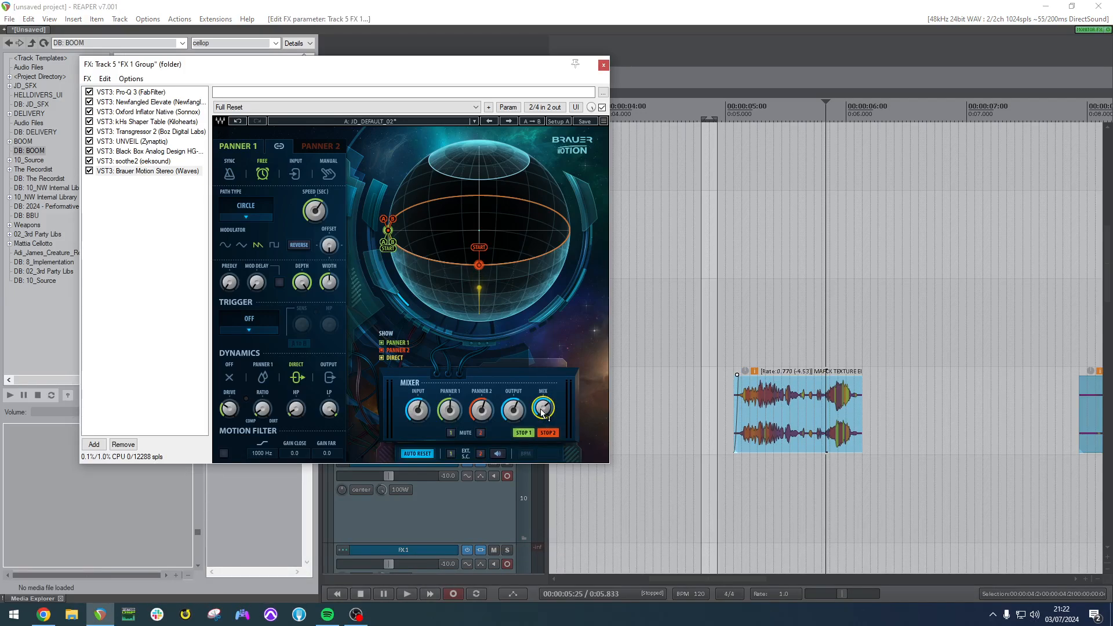
click(638, 399)
key(space)
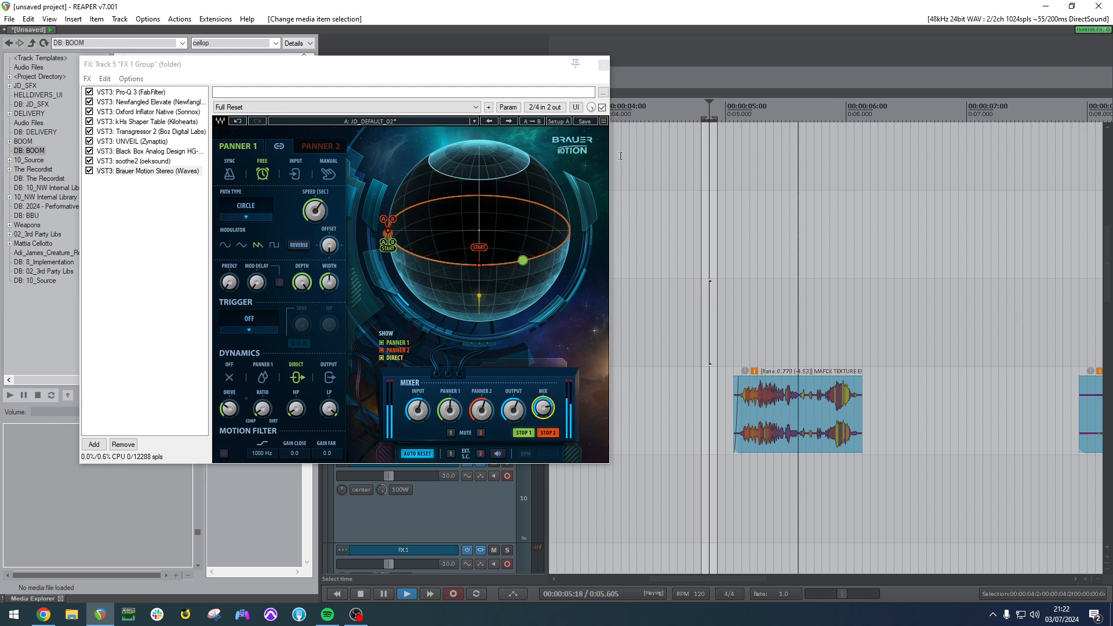
key(space)
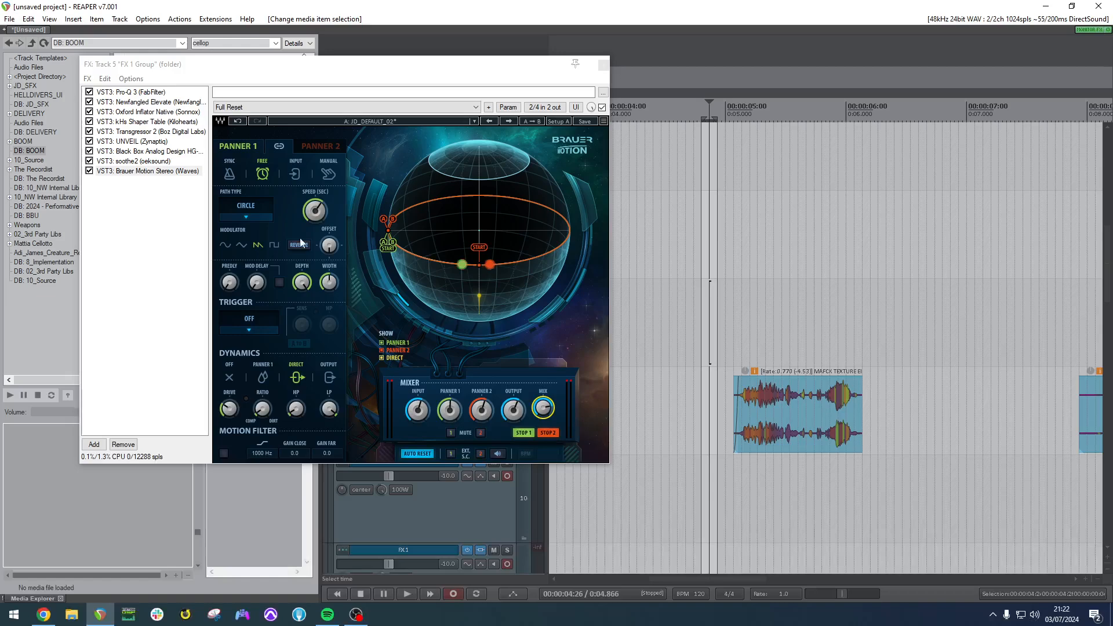
Set Brauer Motion's panner speed to 0.64 seconds, switch to Panner 2 and replay the clip from about 4.6 seconds.
click(314, 210)
click(316, 147)
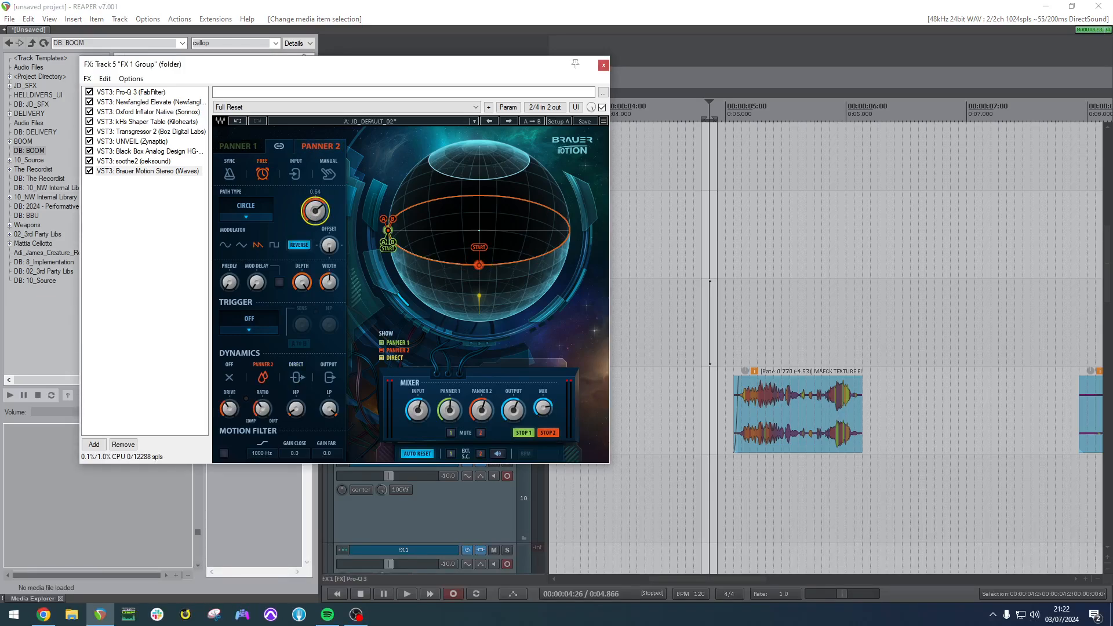
click(248, 146)
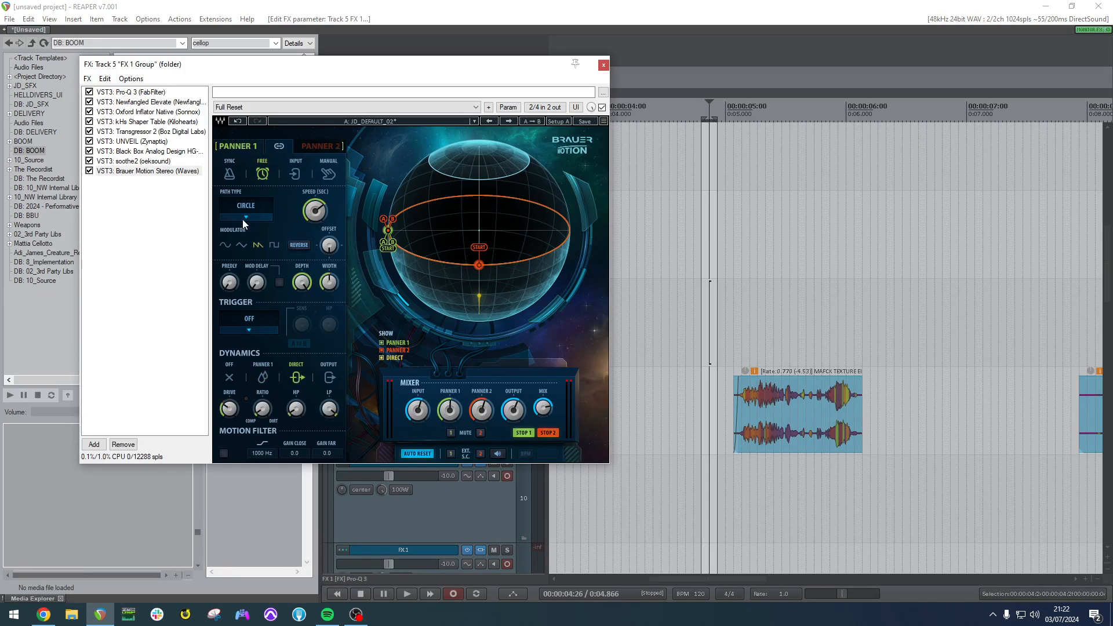
click(314, 149)
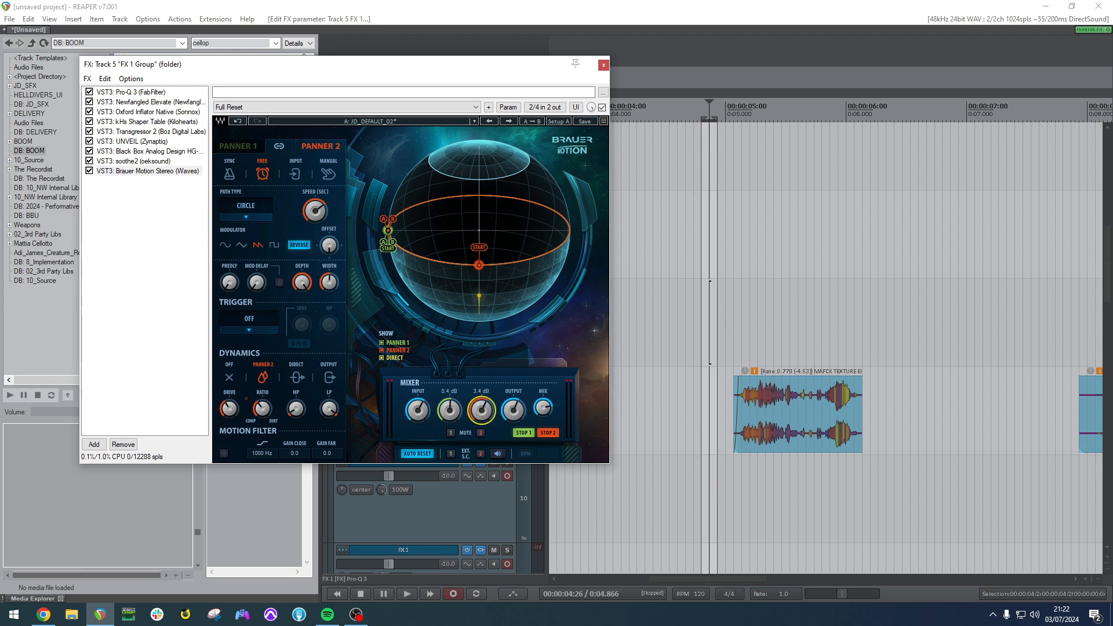
click(678, 335)
key(space)
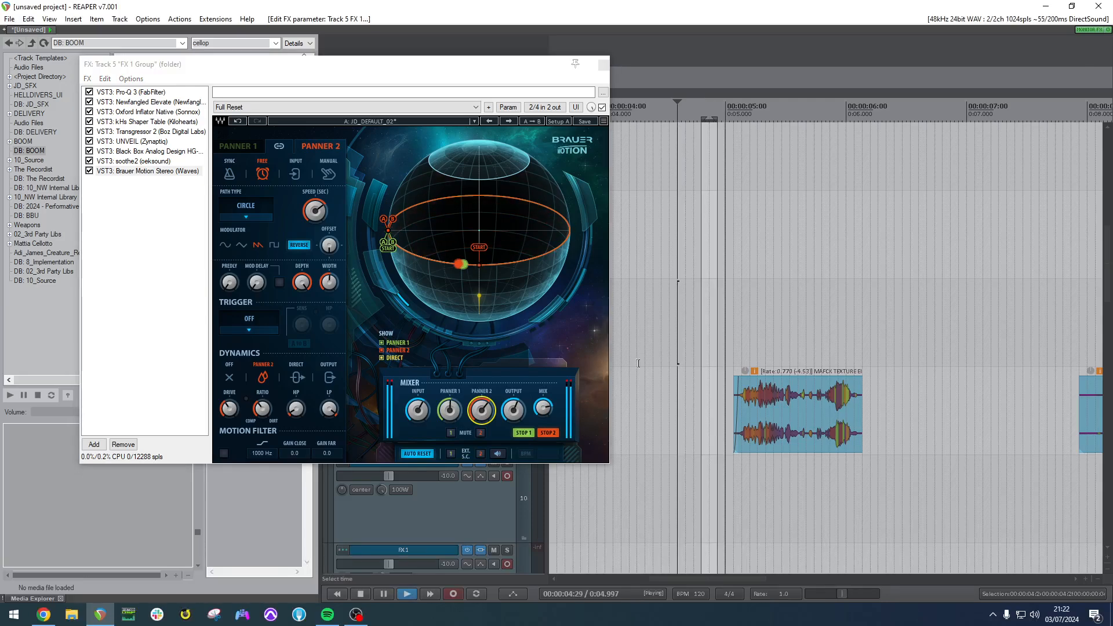
key(space)
Try the Circle Phase path on Brauer Motion's Panner 2 and settle on the Classic path type.
click(254, 212)
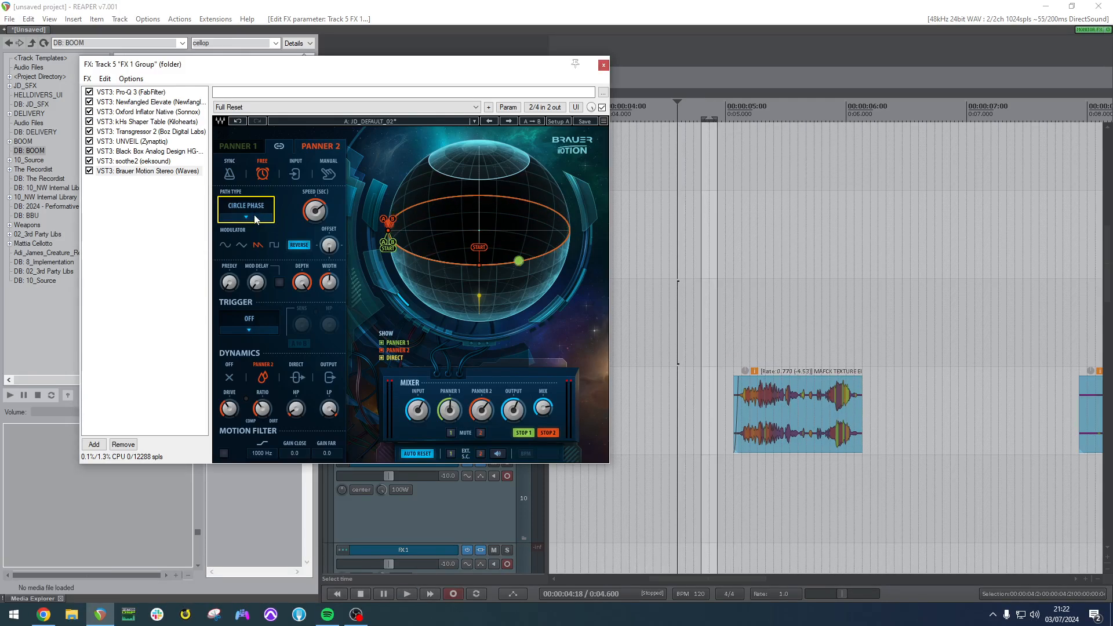
click(257, 208)
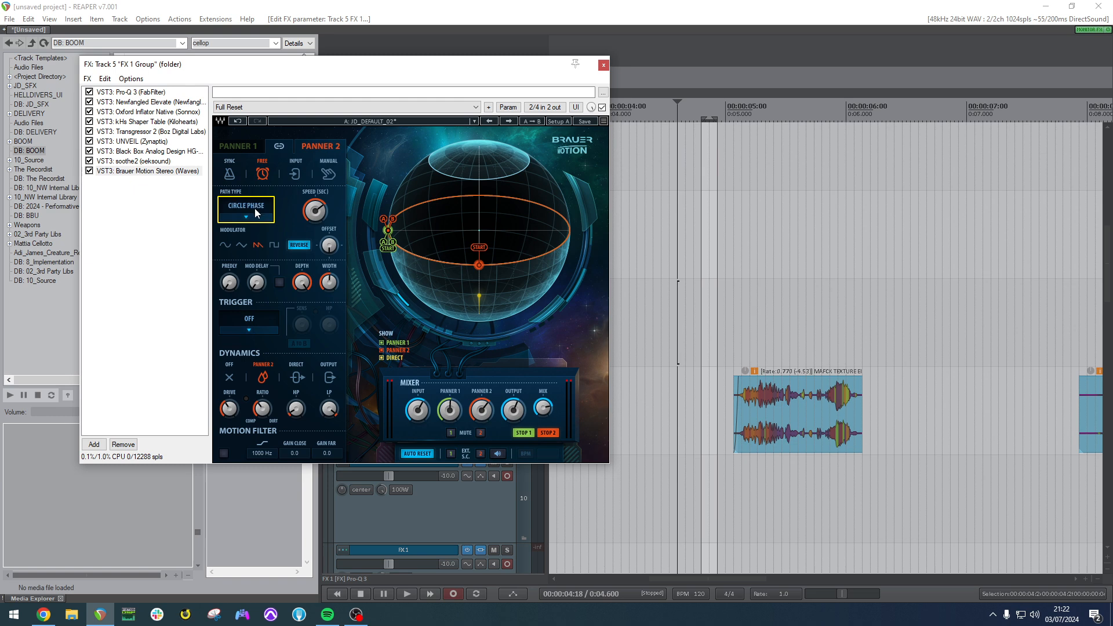
click(237, 212)
click(265, 233)
click(246, 206)
click(252, 207)
Play the clip through the Classic path and readjust Brauer Motion's mix level.
key(space)
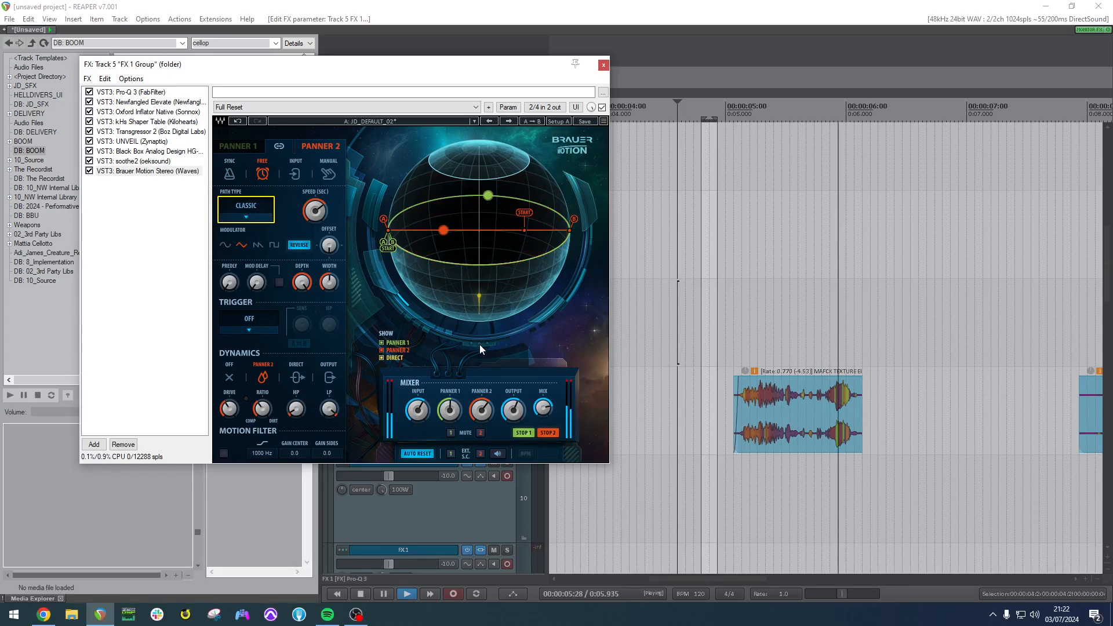
key(space)
click(543, 408)
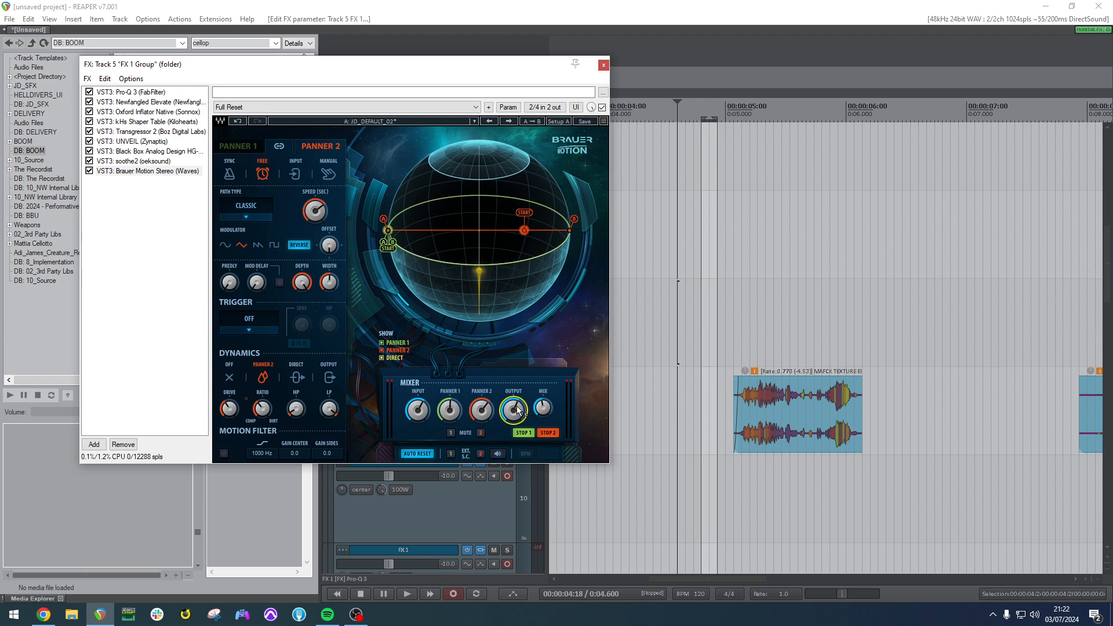
drag(546, 406, 548, 401)
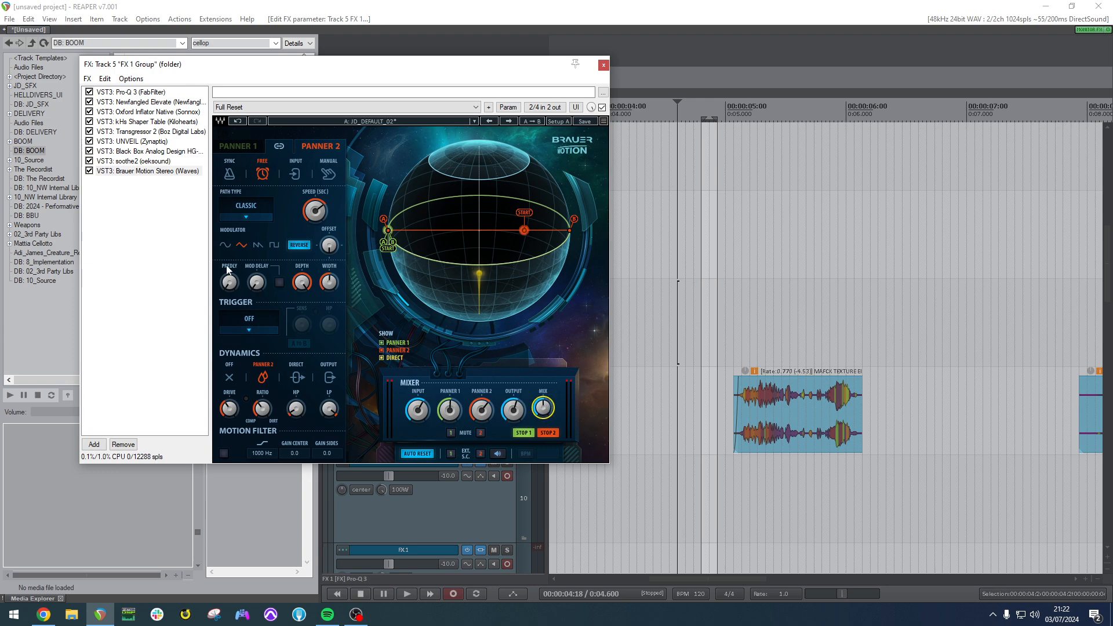
Add Waves MV2 Stereo to the end of the FX 1 Group chain and raise its low level to 12.6.
double_click(139, 219)
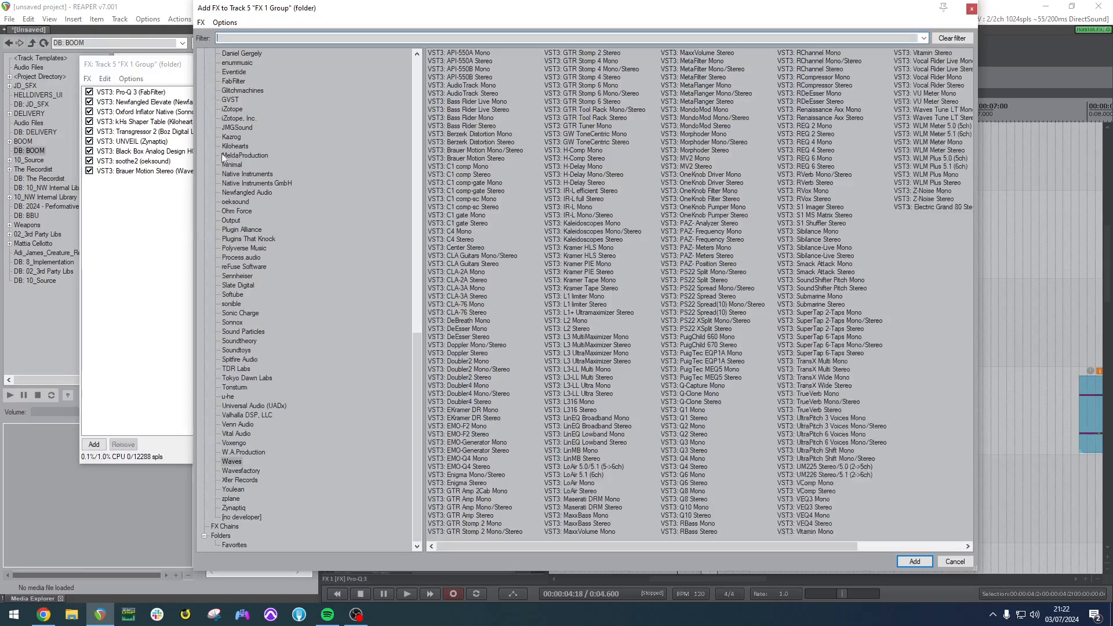
double_click(690, 165)
drag(239, 261, 239, 219)
While playing the clip, lower MV2's high level to about -3.5 and reduce its low level below 10.6.
key(space)
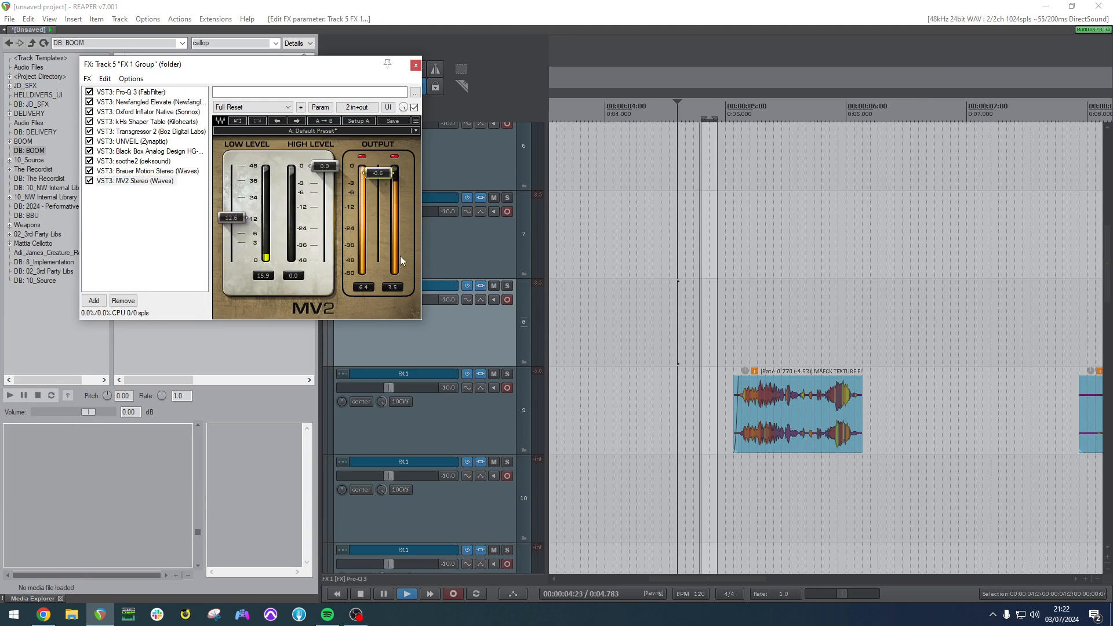
drag(242, 217, 243, 221)
drag(323, 166, 324, 189)
key(space)
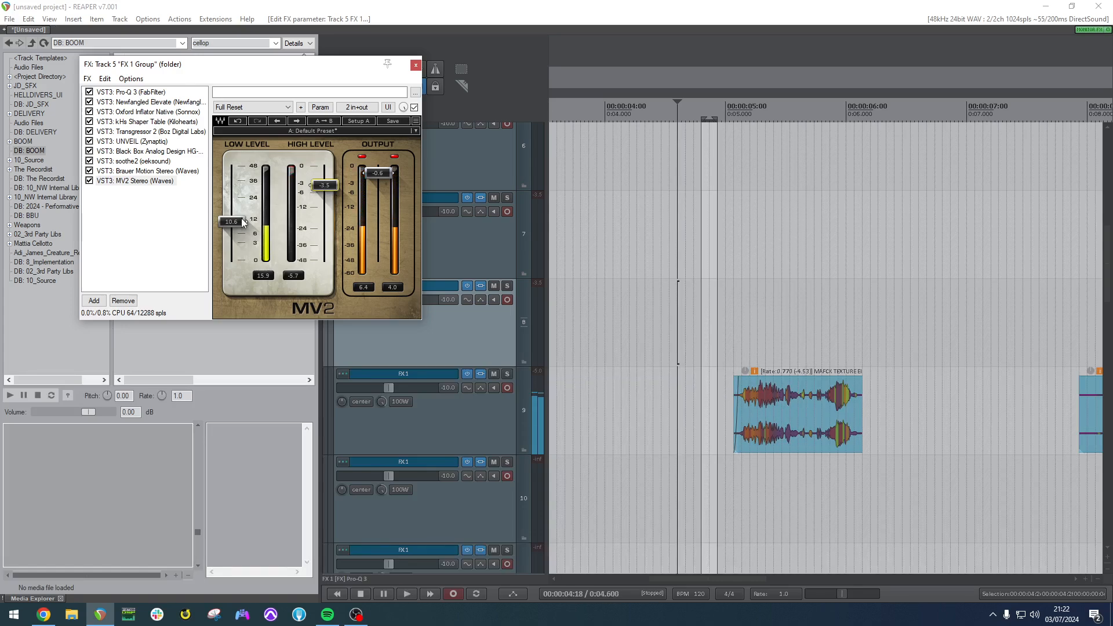
drag(240, 222, 240, 229)
Add Softube Overstayer M-A-S Extended to the end of the chain and turn off its bass, presence and treble compensation.
double_click(122, 214)
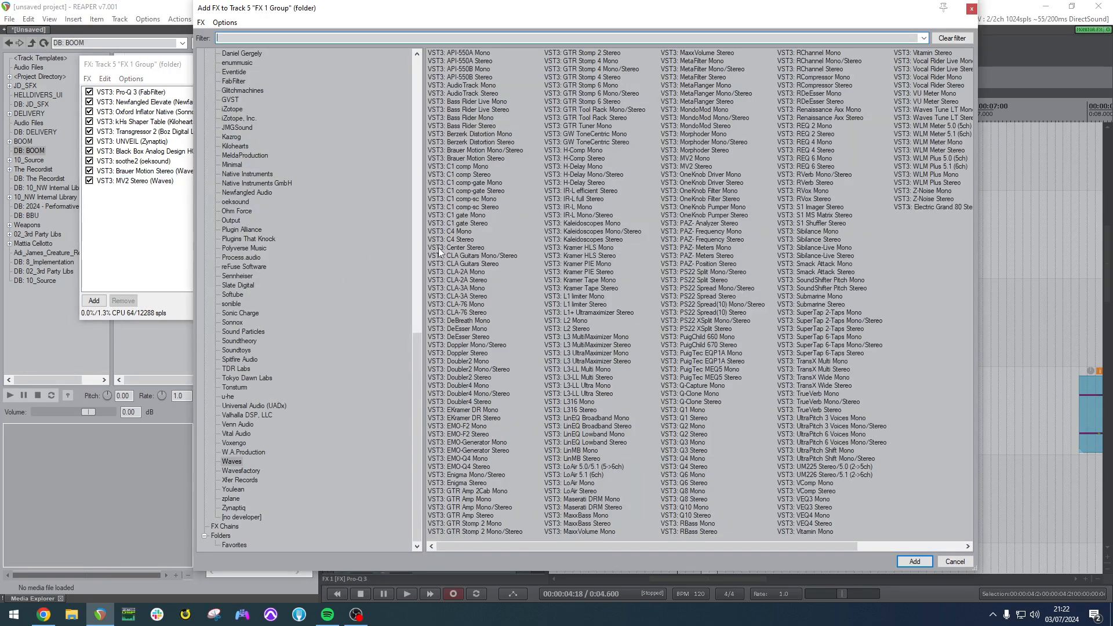
click(244, 267)
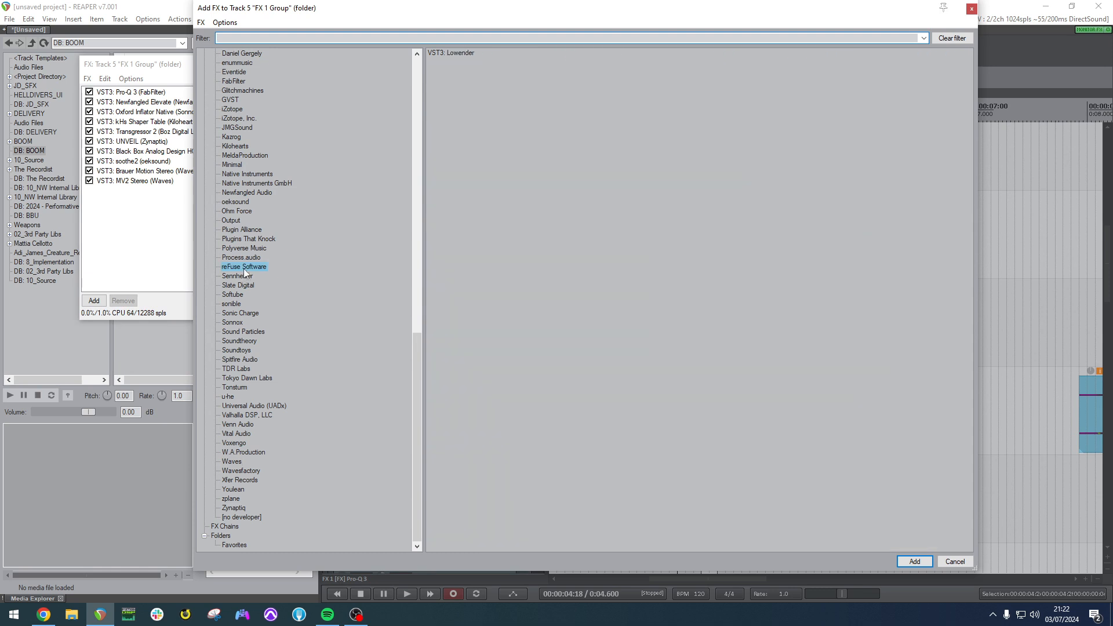
click(232, 295)
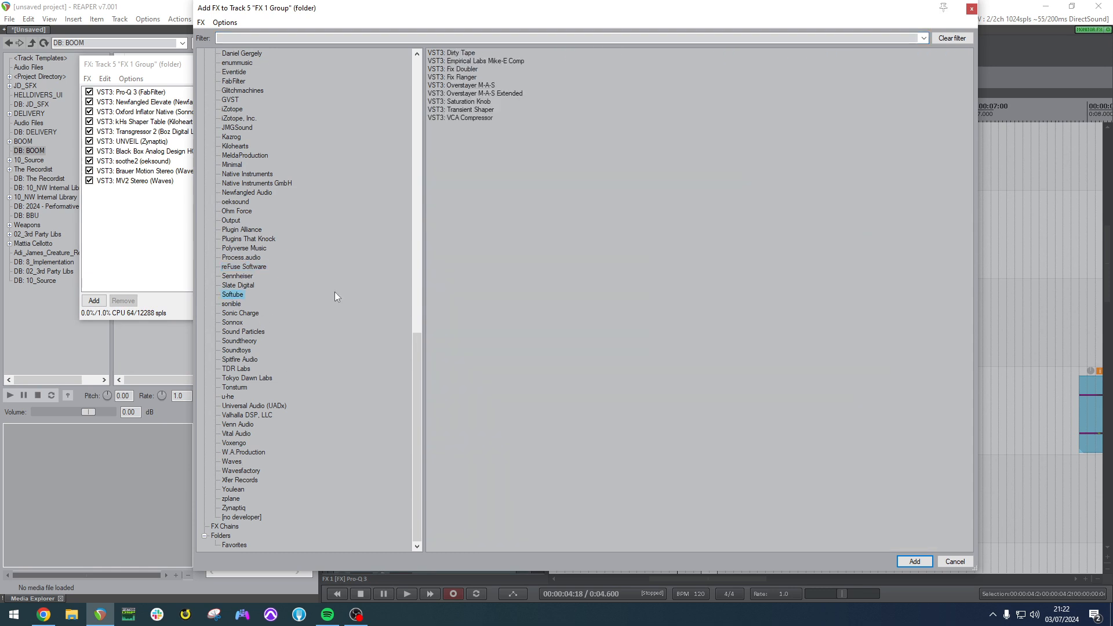
double_click(488, 93)
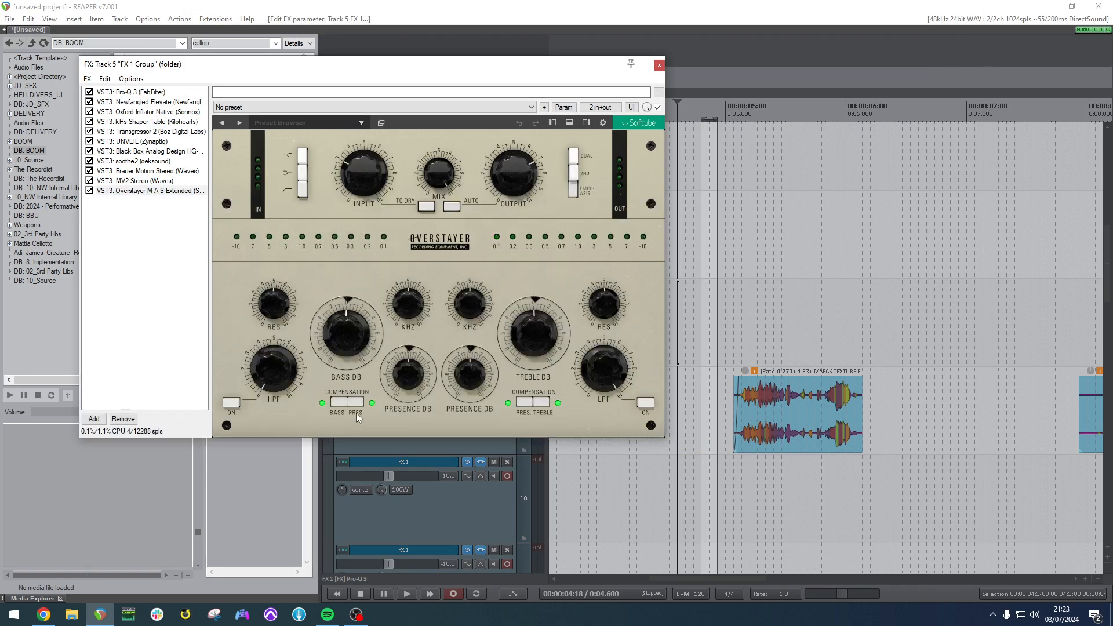
click(339, 402)
mouse_move(269, 355)
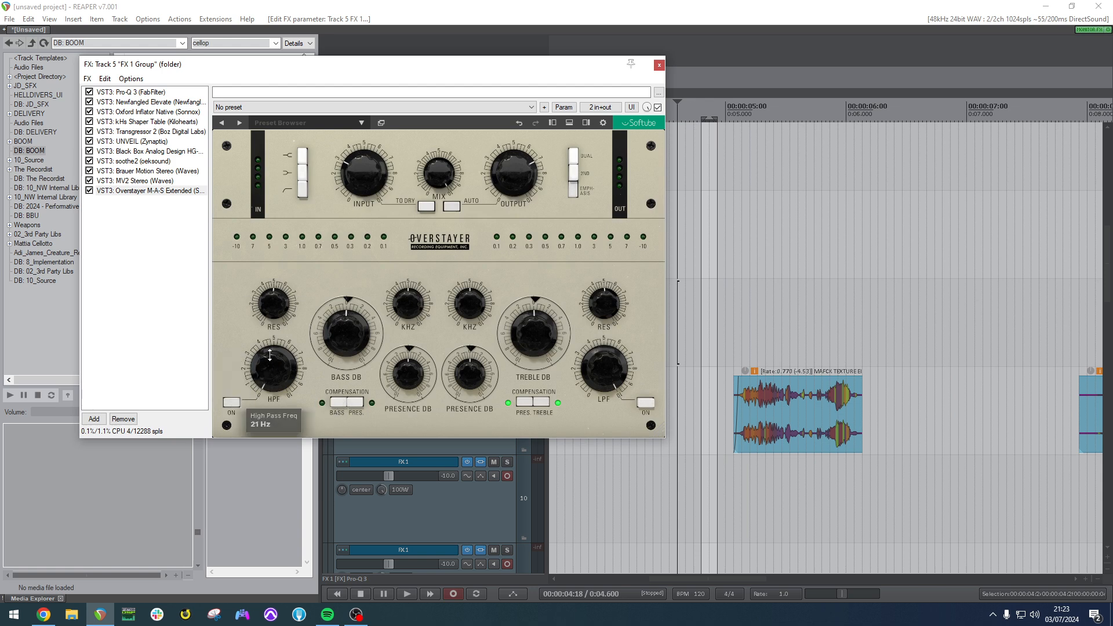
click(527, 403)
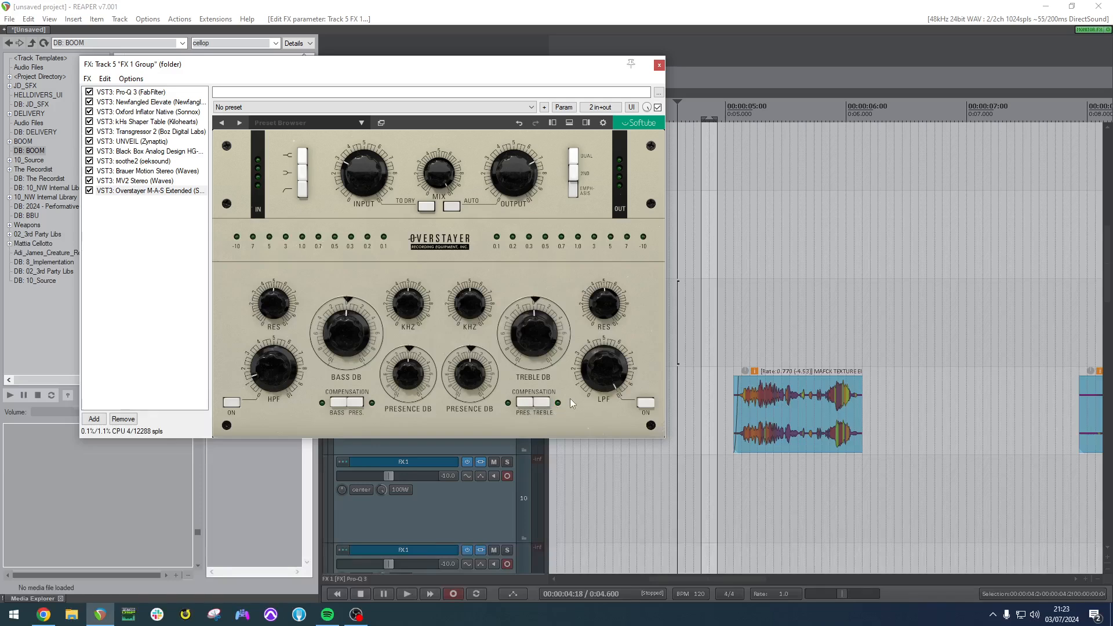
Boost the Overstayer's first presence band and bass, and raise its input and output levels.
mouse_move(418, 296)
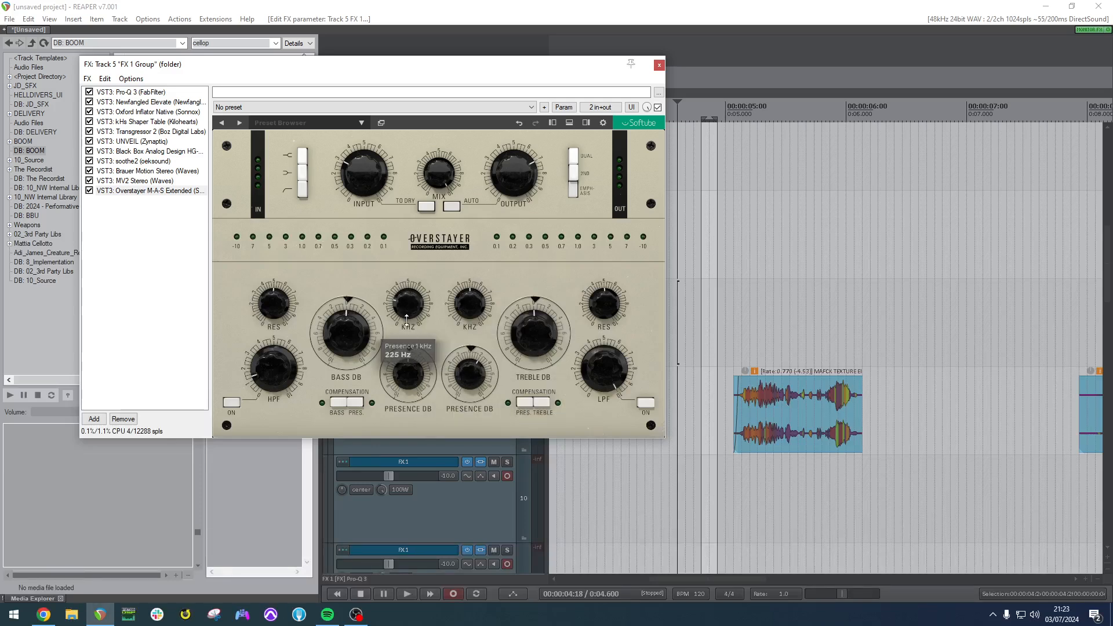
drag(403, 336, 404, 333)
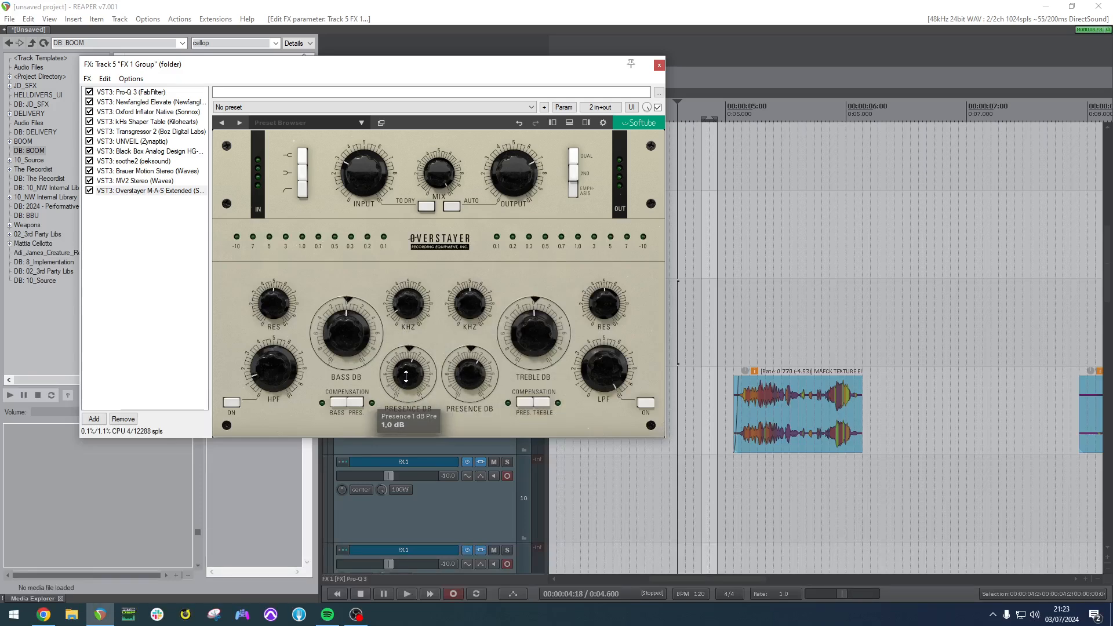
mouse_move(406, 372)
mouse_down()
mouse_move(413, 340)
mouse_move(351, 315)
mouse_move(351, 284)
mouse_up()
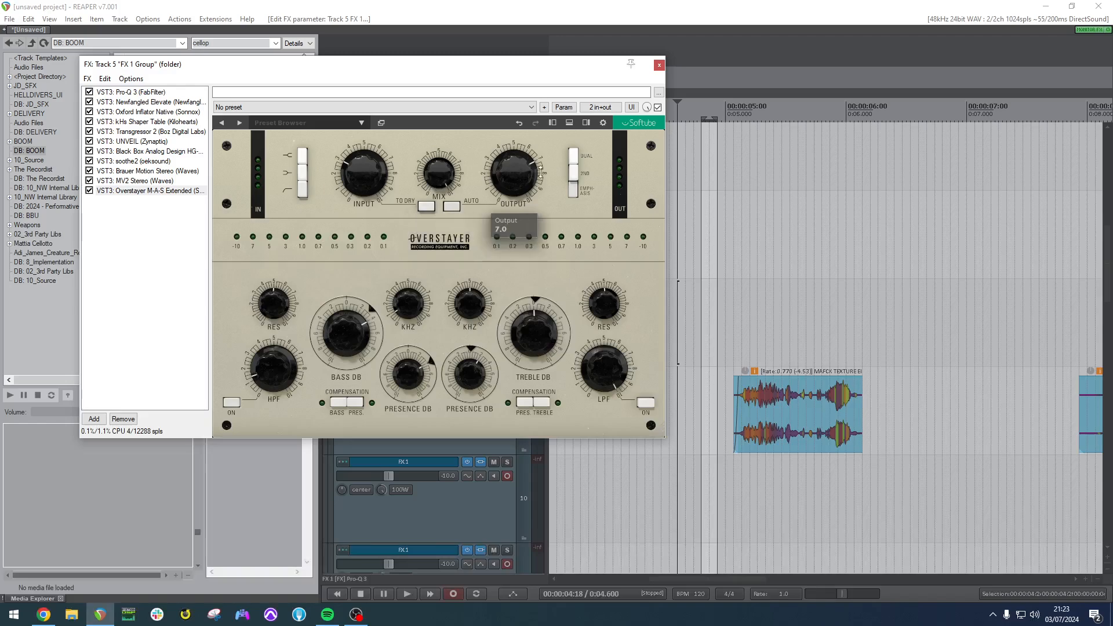
drag(361, 158, 362, 131)
drag(506, 168, 506, 161)
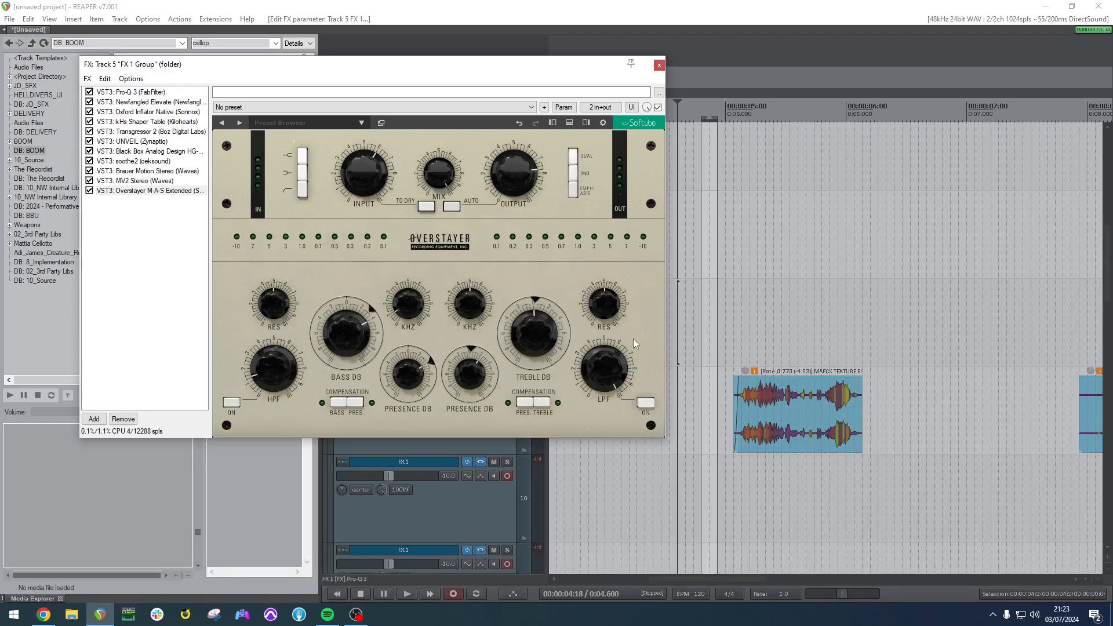
Play the clip from about 4.93 seconds and readjust Brauer Motion's mix level.
click(717, 352)
key(space)
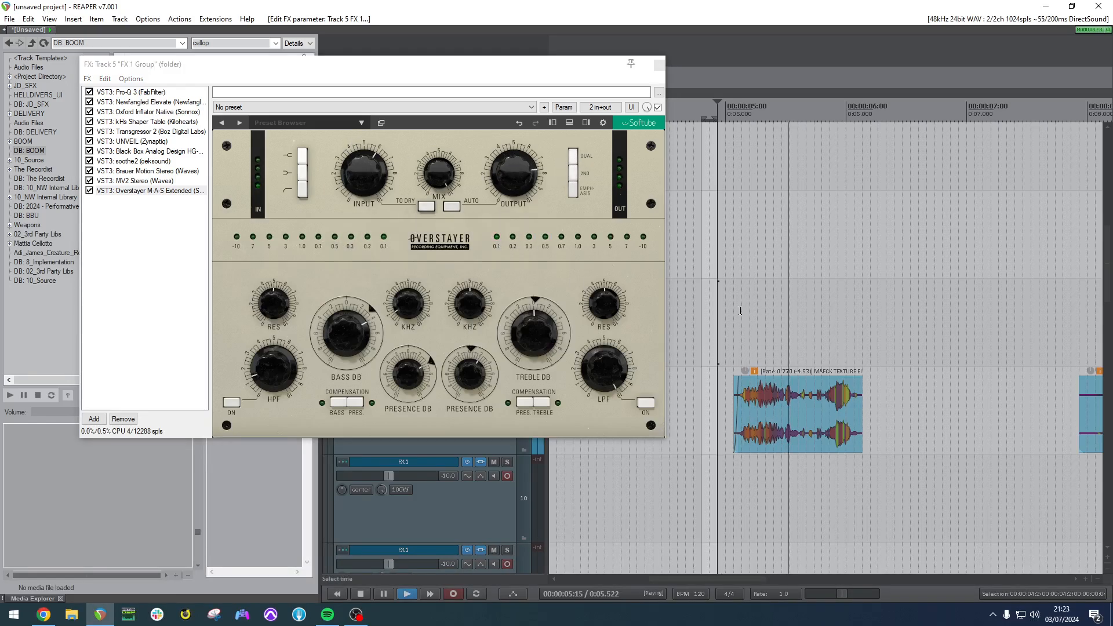
key(space)
click(145, 171)
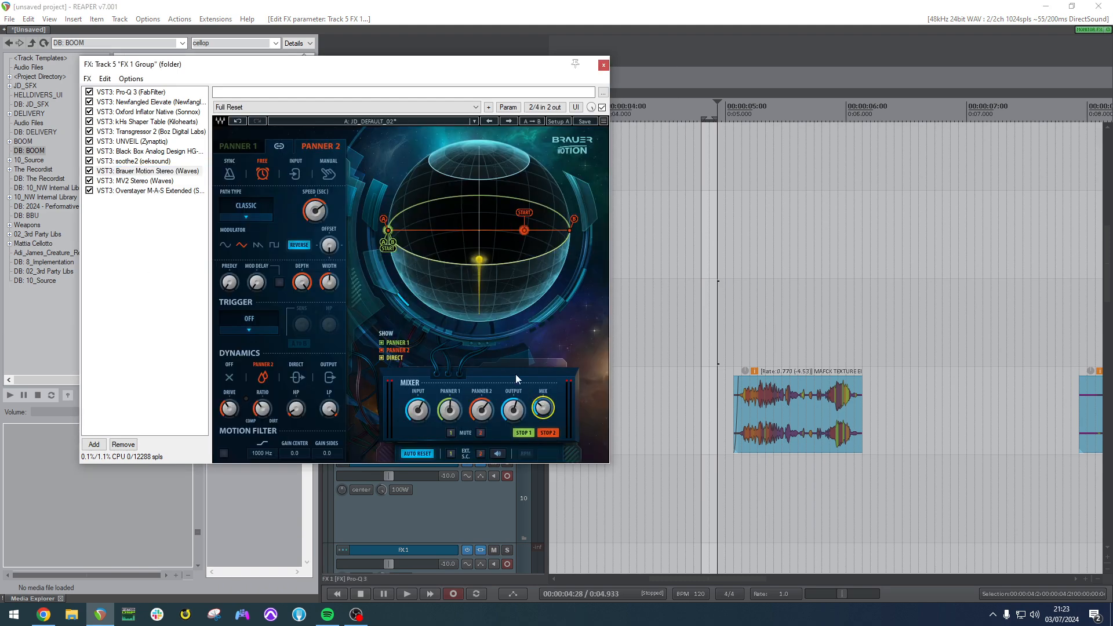
click(716, 371)
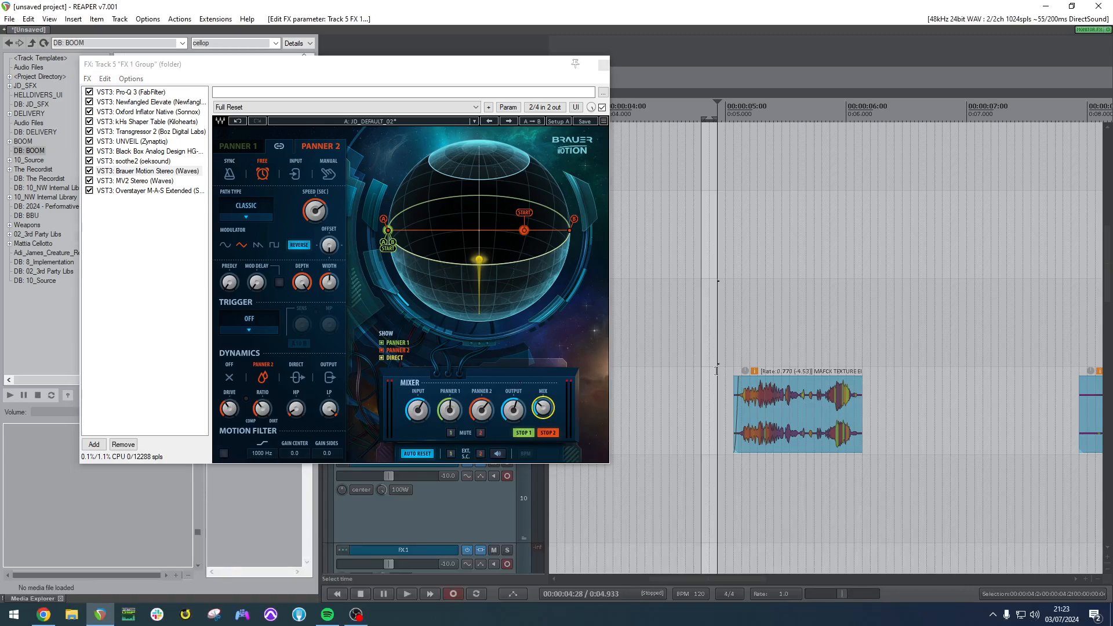
Return to the Overstayer's controls and replay the clip from about 4.93 seconds.
click(149, 191)
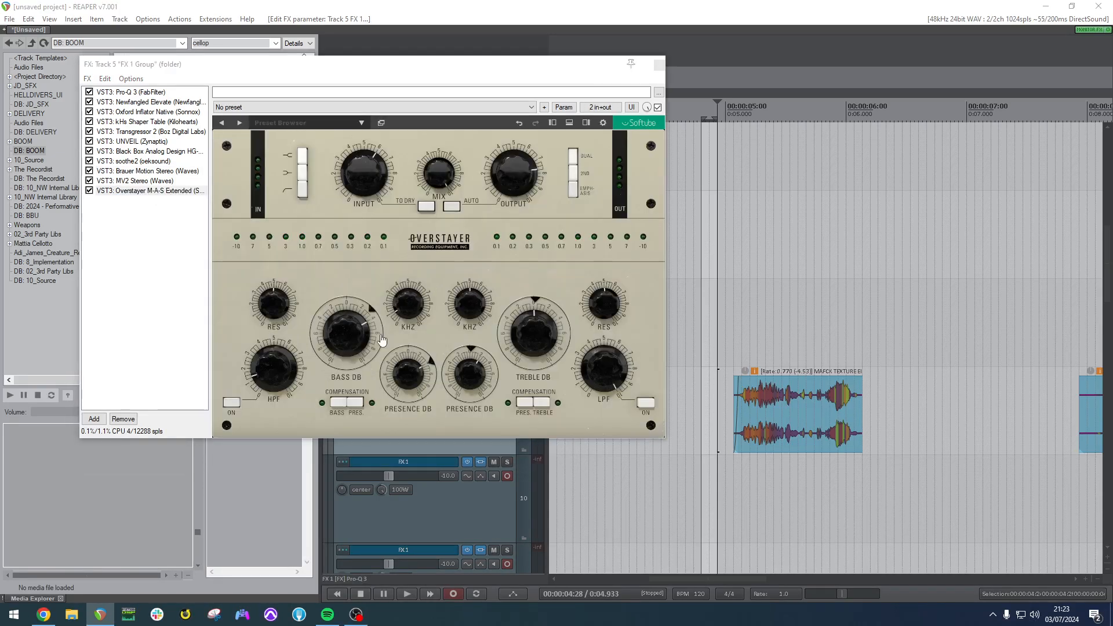
click(381, 340)
key(space)
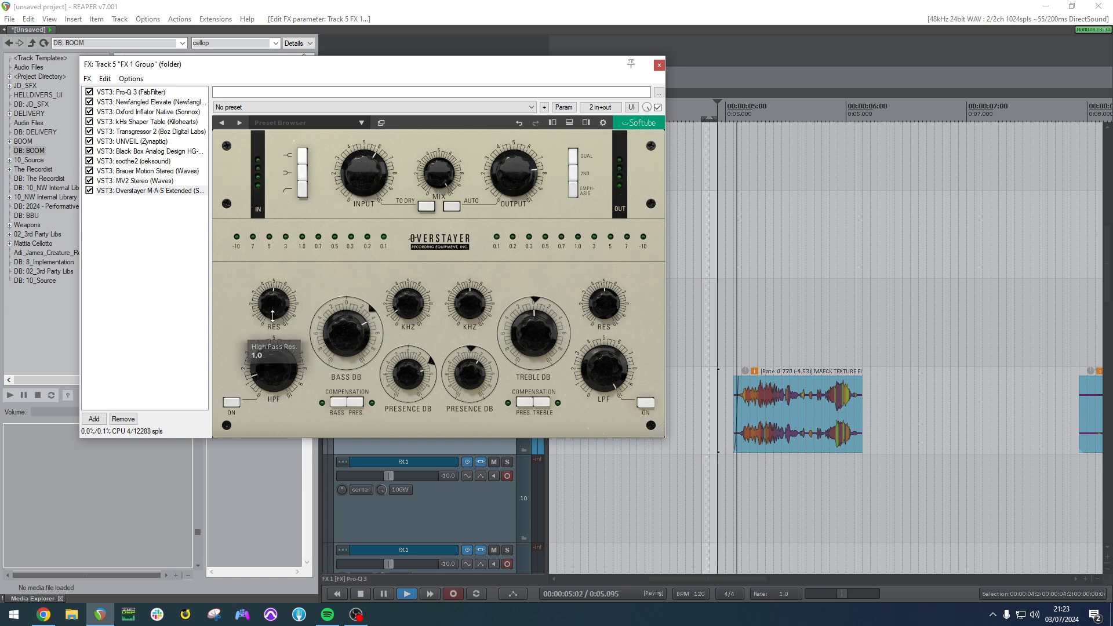
key(space)
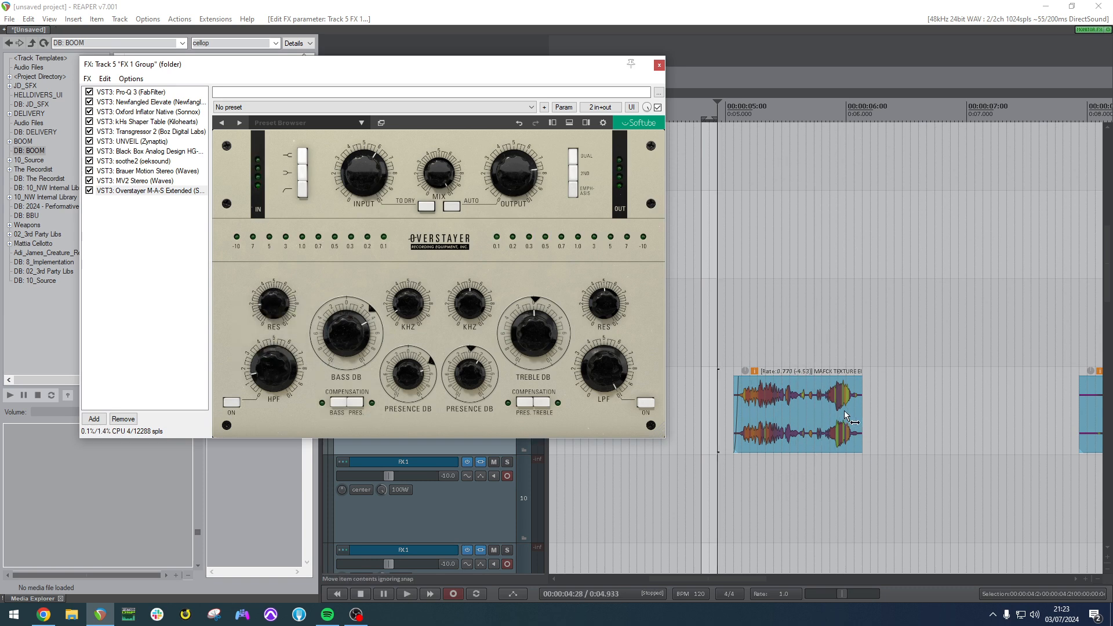
Stretch the clip to a playback rate of 0.684 and play it from about 5.07 seconds.
drag(846, 416, 877, 416)
key(space)
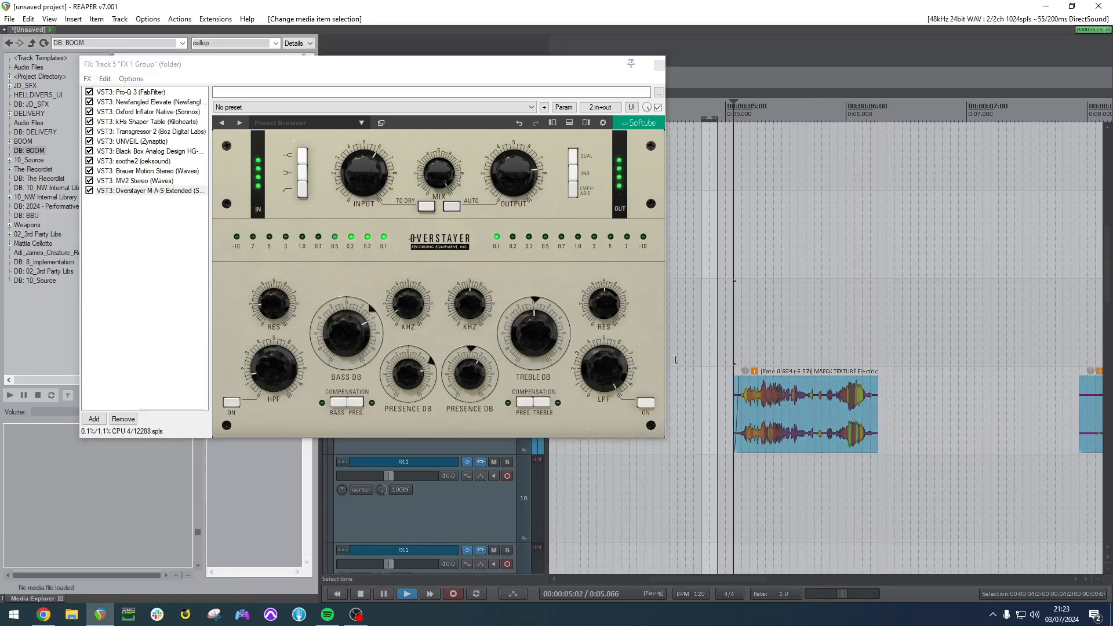
key(space)
Move UNVEIL to the end of the FX 1 Group chain, after the Overstayer, and play the stretched clip.
double_click(206, 378)
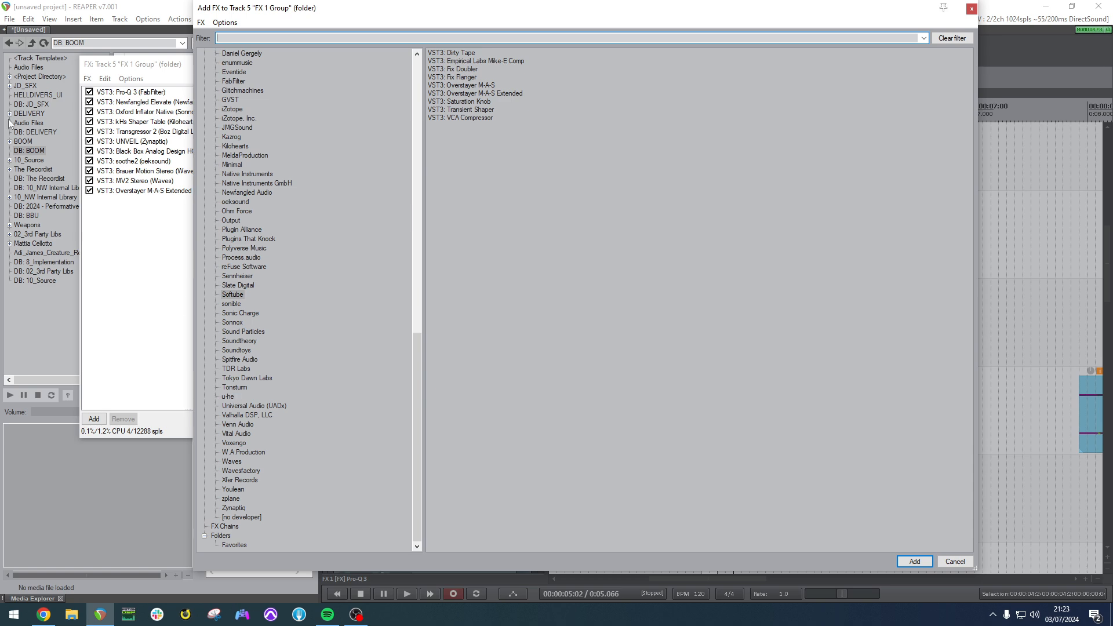
drag(135, 147, 149, 224)
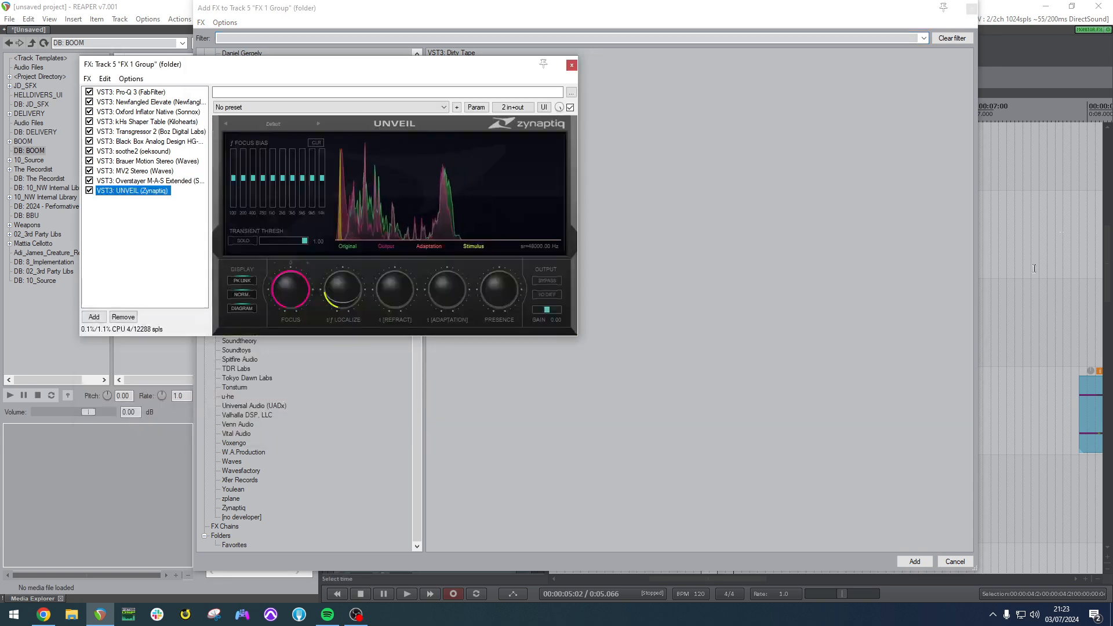
click(971, 10)
click(993, 304)
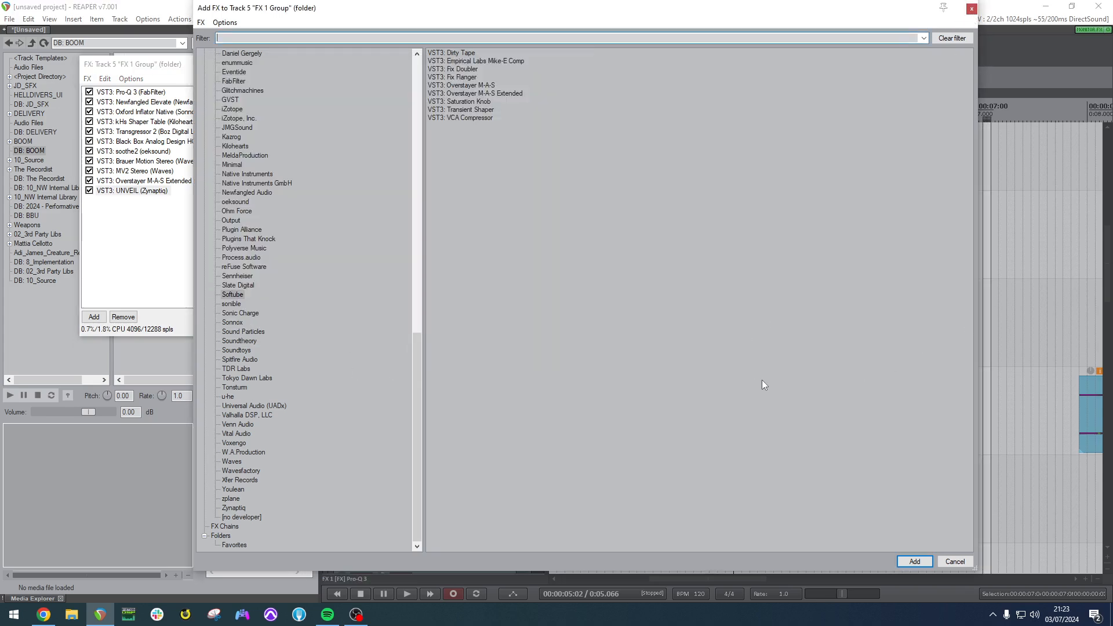
click(970, 9)
key(space)
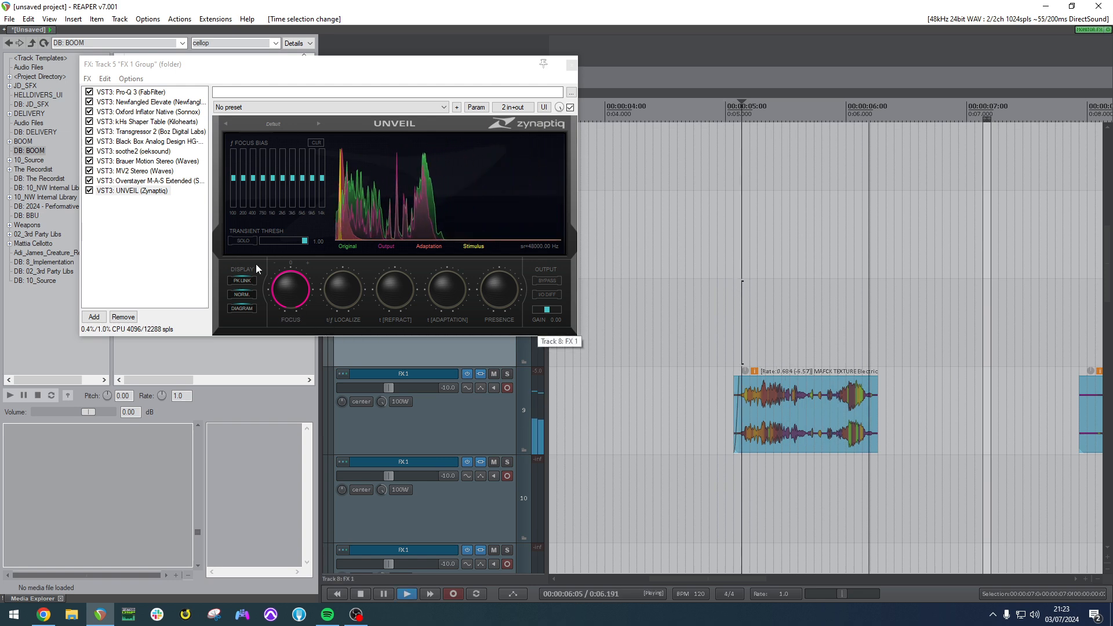
key(space)
Shorten the stretched clip to a playback rate of 0.947.
drag(868, 408, 837, 408)
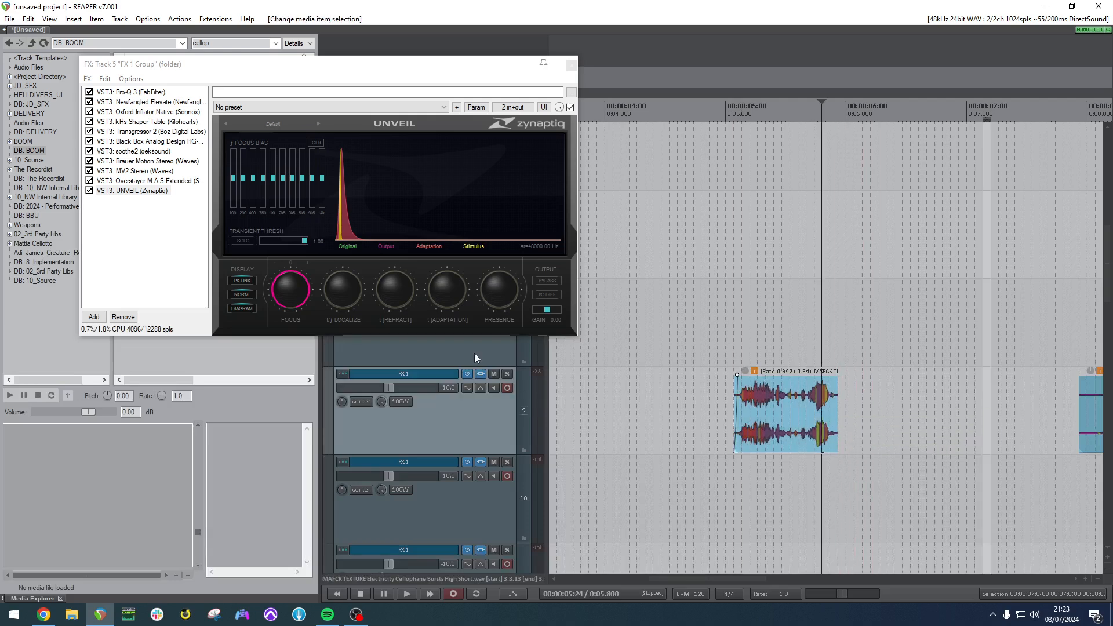
click(345, 302)
Add D16 Group's Syntorus 2 to the end of the FX 1 Group chain, after UNVEIL.
double_click(119, 197)
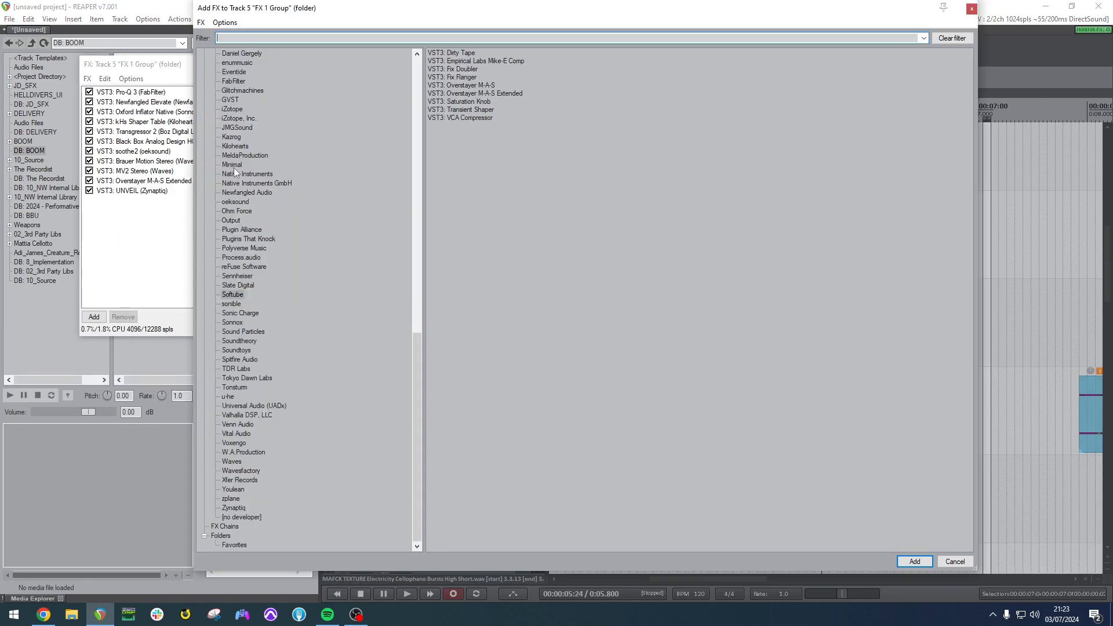
scroll(235, 171, up, 7)
click(280, 240)
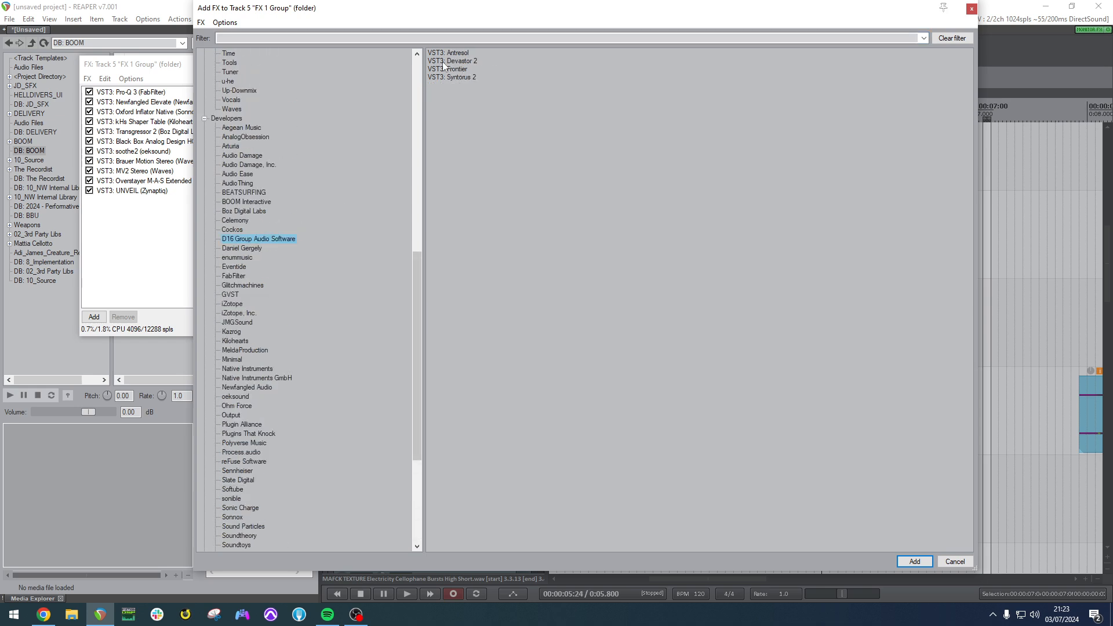
double_click(461, 78)
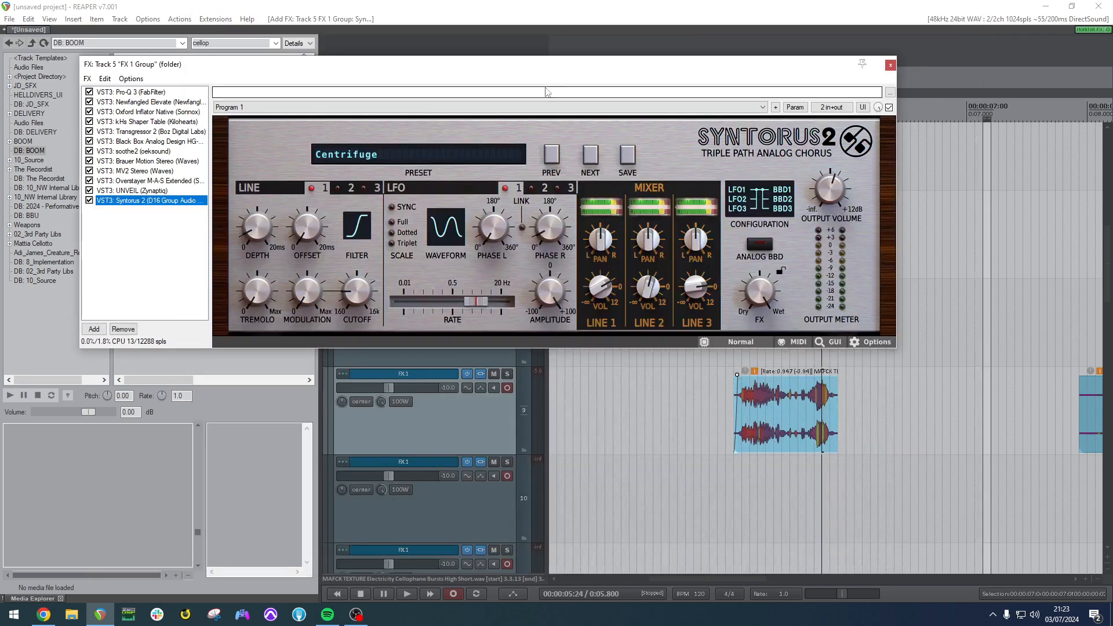
Open Syntorus 2's preset browser, advance through the presets from Centrifuge to Circullar, and start playback.
click(470, 154)
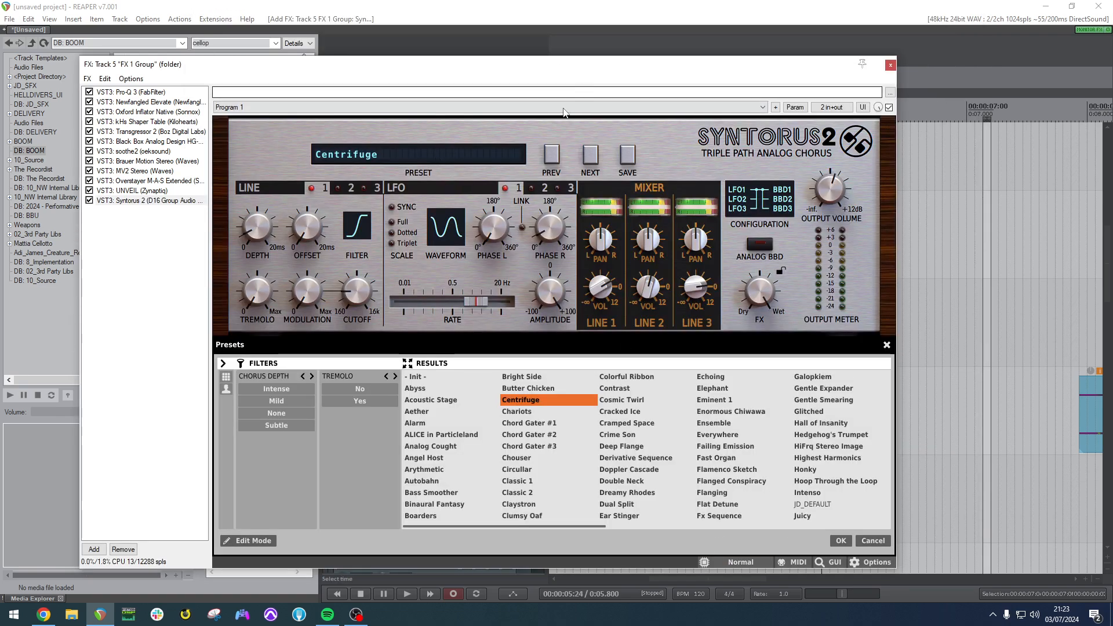
click(590, 155)
click(590, 154)
click(590, 154)
click(590, 154)
click(590, 154)
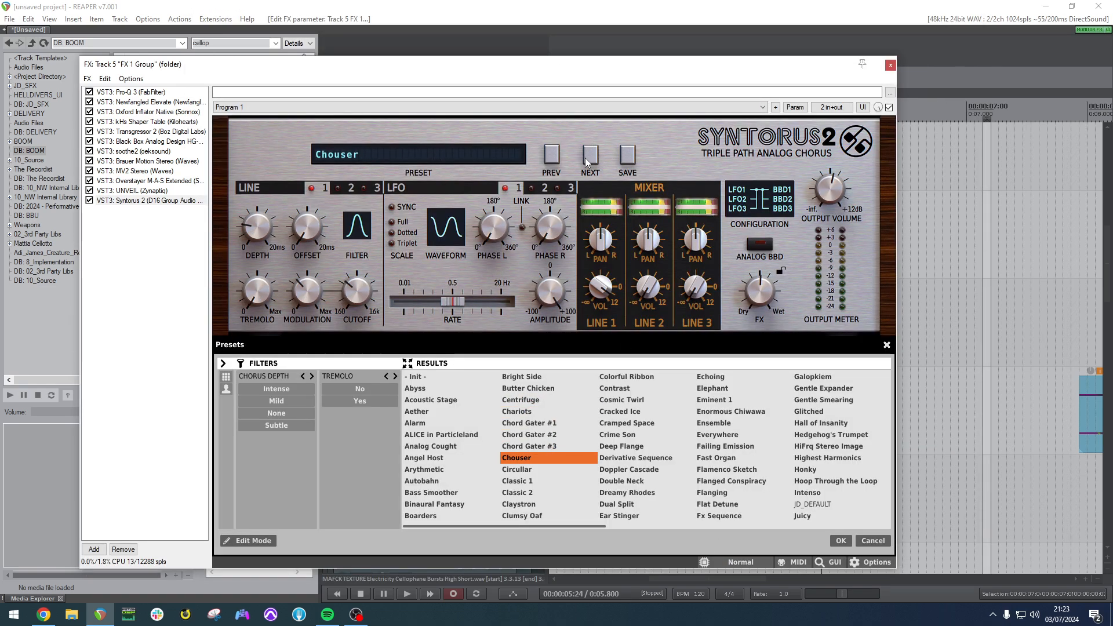
click(590, 155)
key(space)
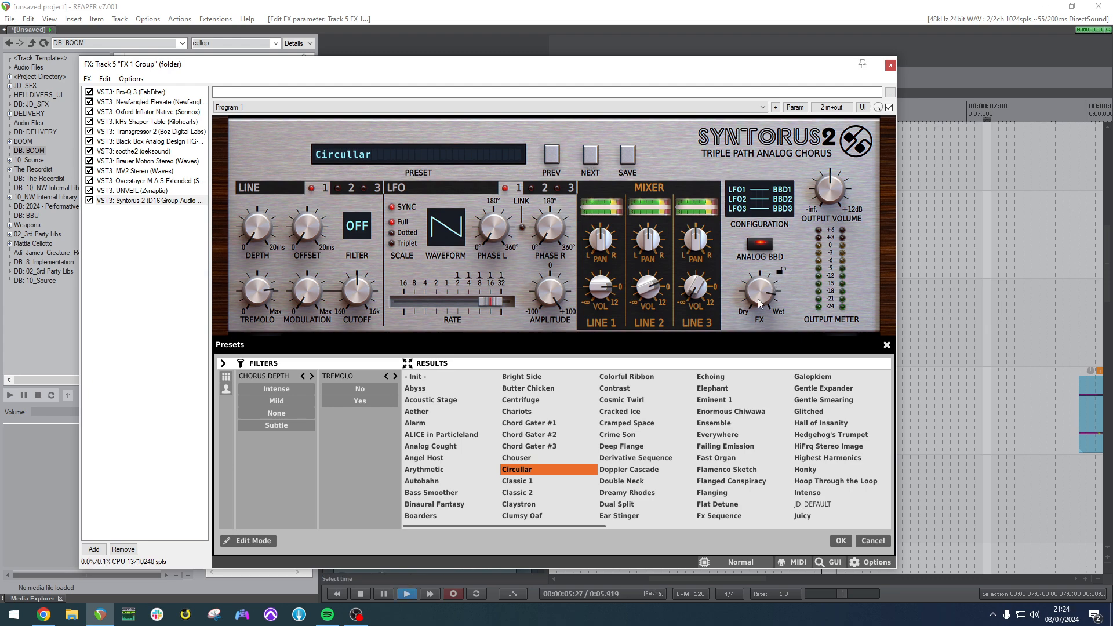
Cue playback at 5 seconds, load the Classic 1 preset in Syntorus 2, and play the clip.
drag(790, 65, 494, 71)
click(714, 344)
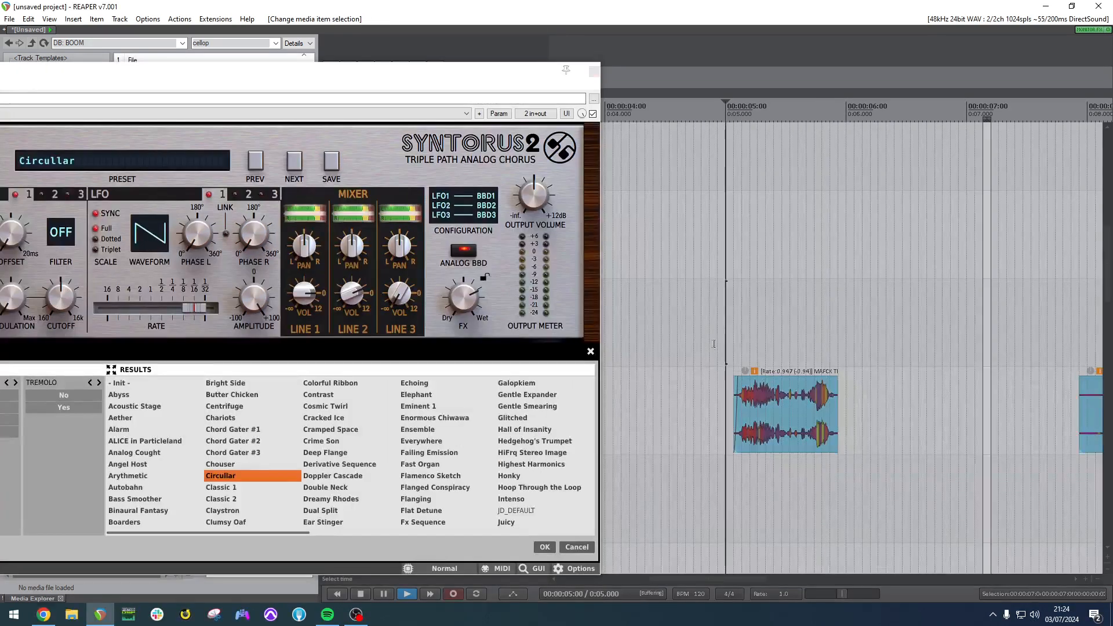
key(space)
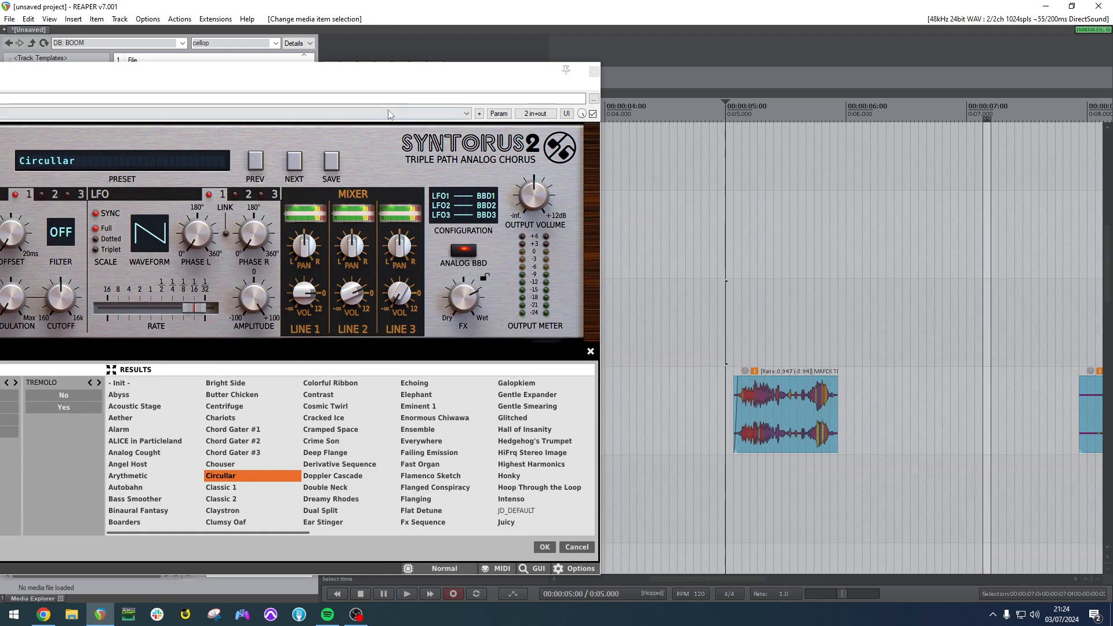
drag(393, 77, 591, 72)
click(490, 161)
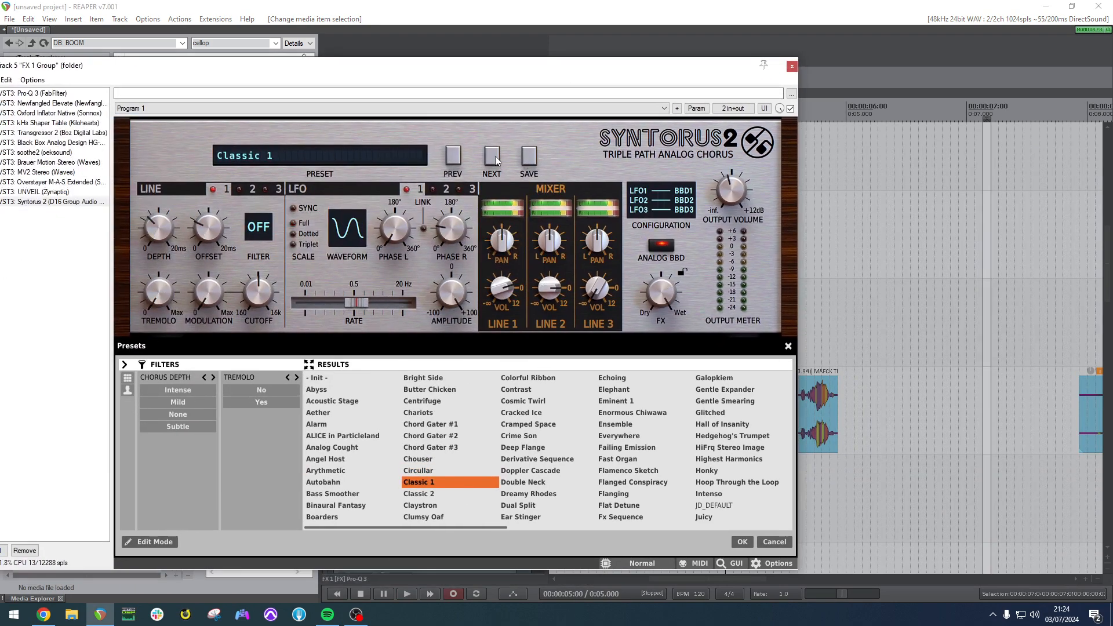
key(space)
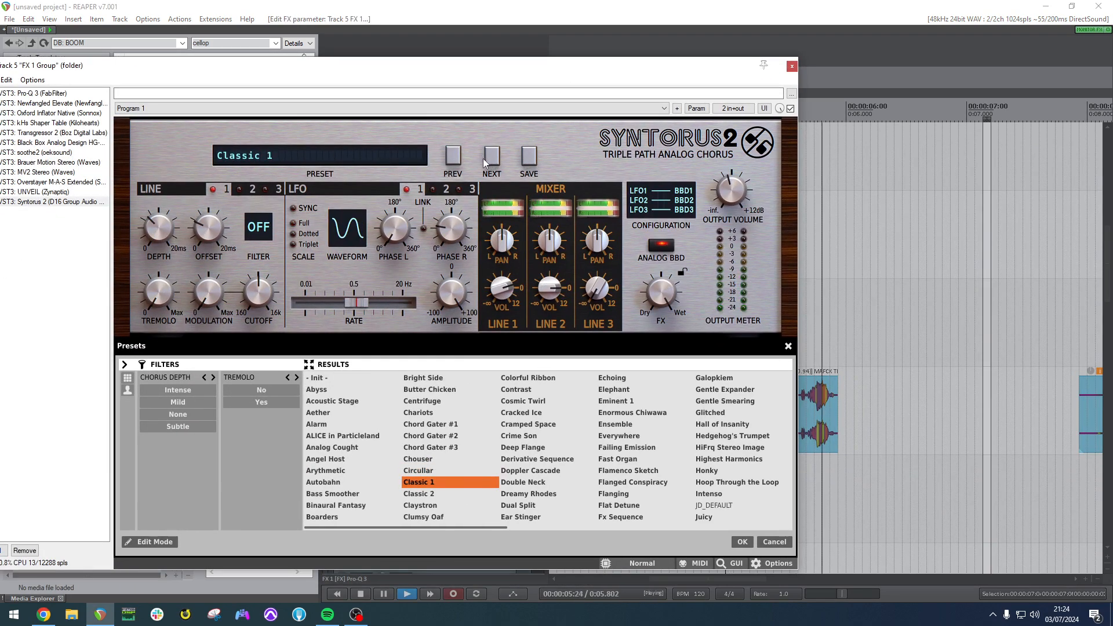
Audition the Claystron and Clumsy Oaf presets in Syntorus 2 on the clip.
click(487, 160)
click(492, 161)
key(space)
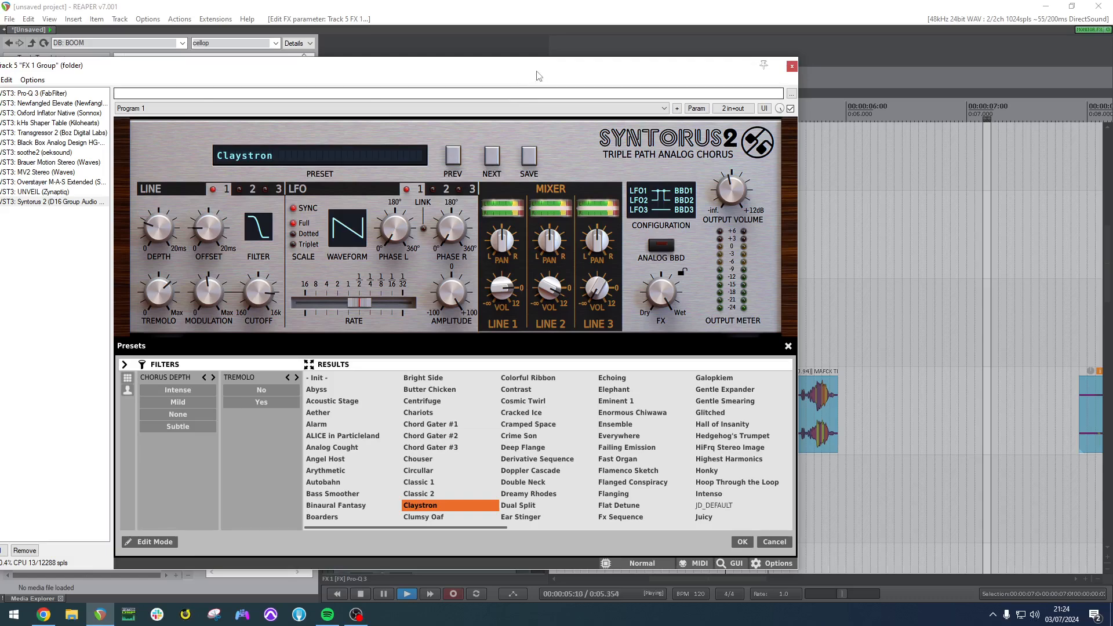
click(490, 155)
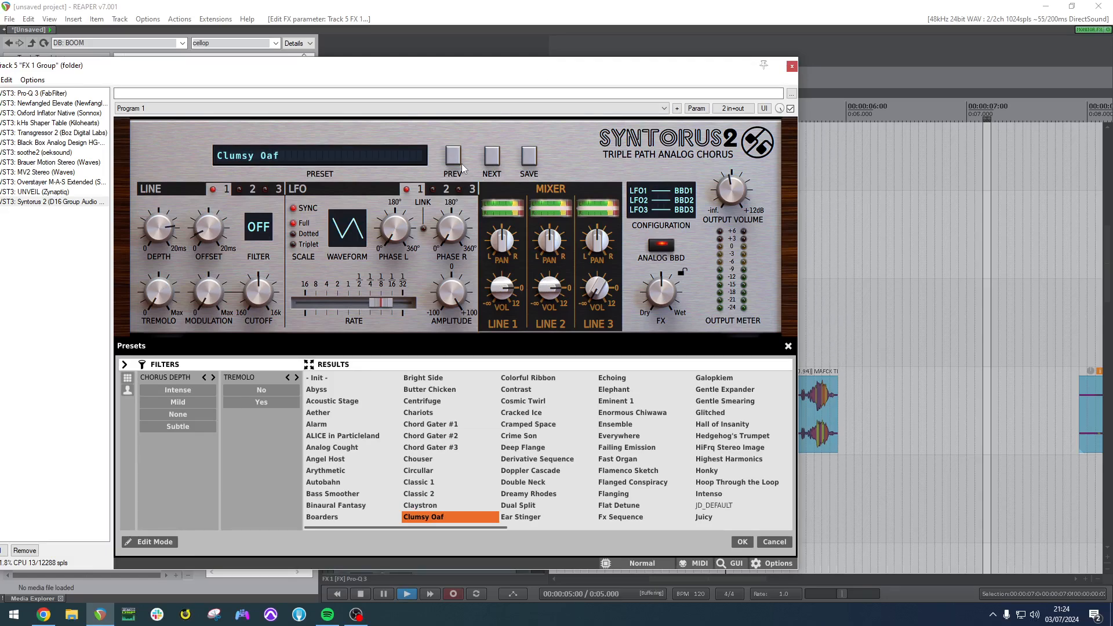
drag(426, 63, 600, 65)
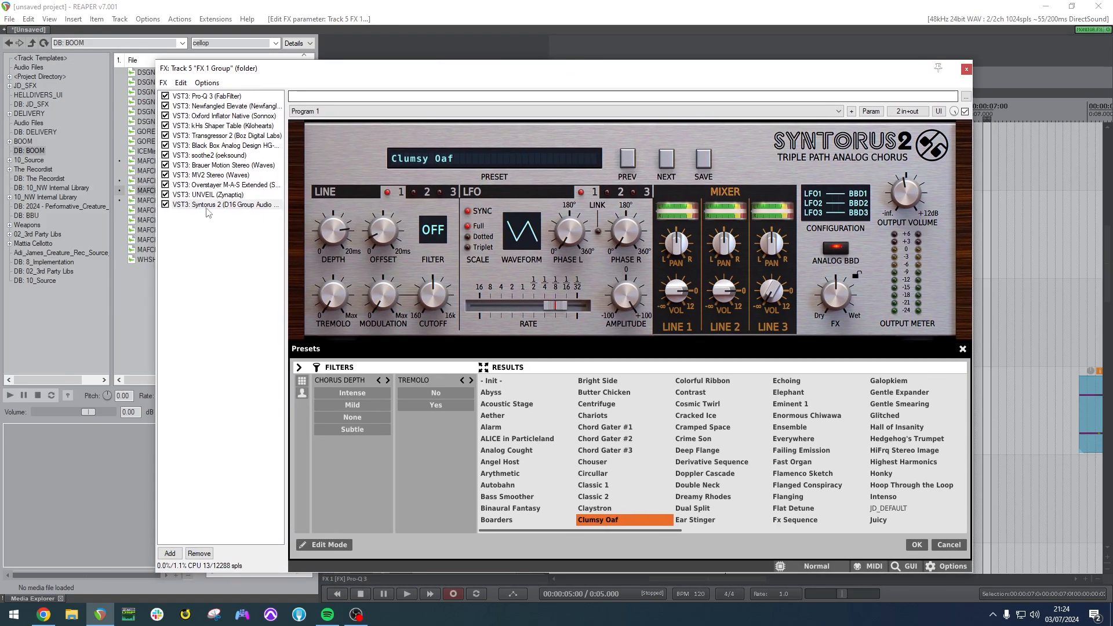
Replace Syntorus 2 with D16 Group's Antresol in the FX 1 Group chain and play the clip.
right_click(206, 204)
click(288, 193)
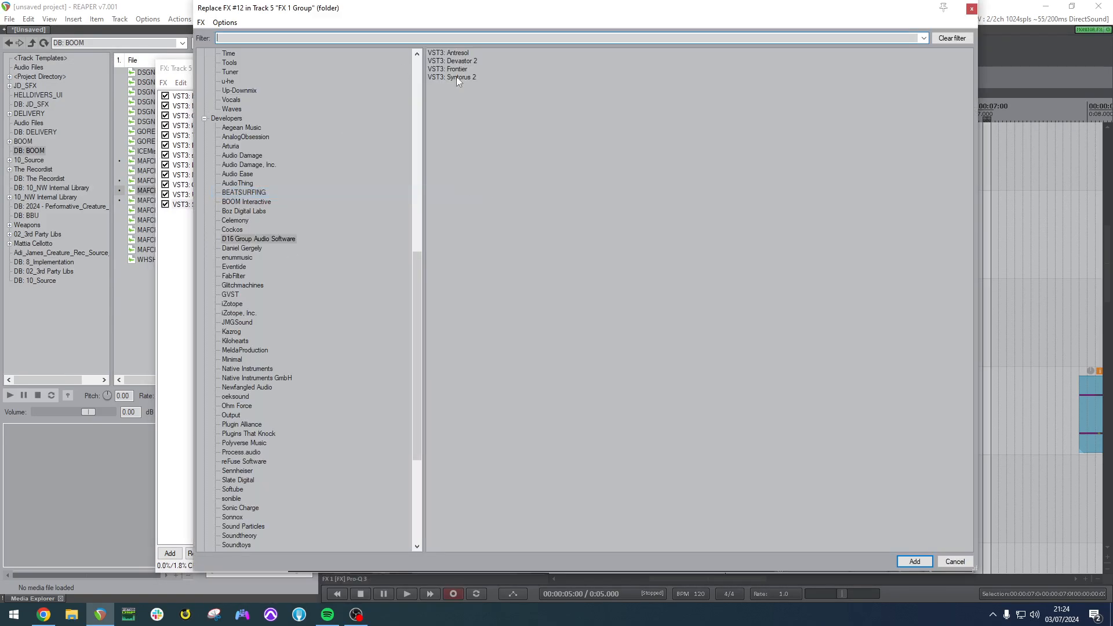
double_click(456, 53)
key(space)
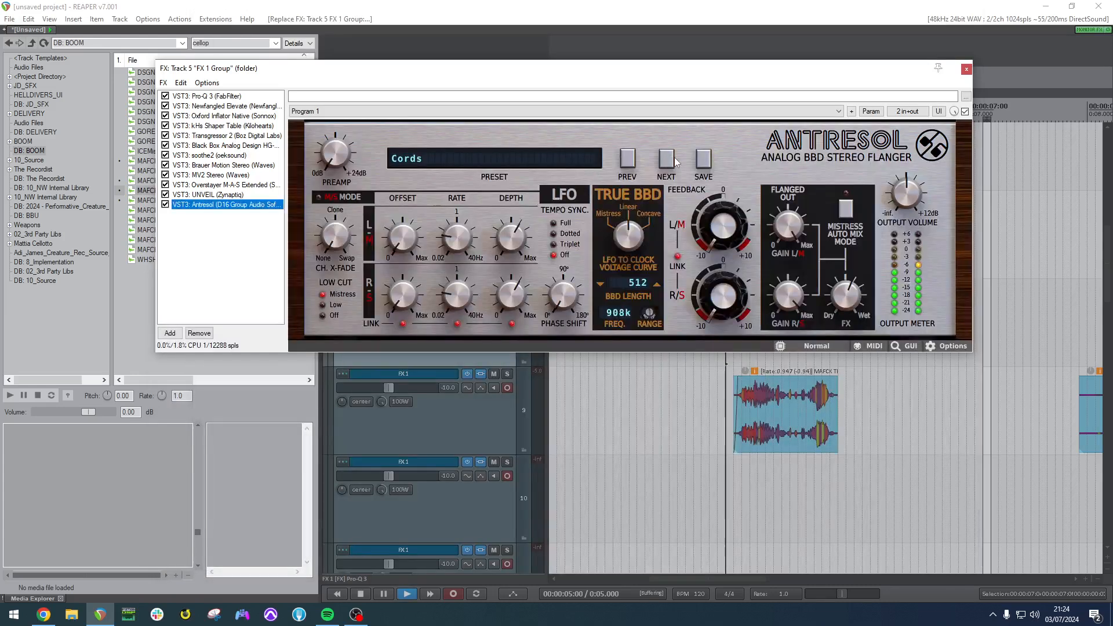
Audition Antresol's presets, including Deeper Essence and Depth of Field, and advance to Drum Loop Dazzler.
click(671, 157)
click(670, 157)
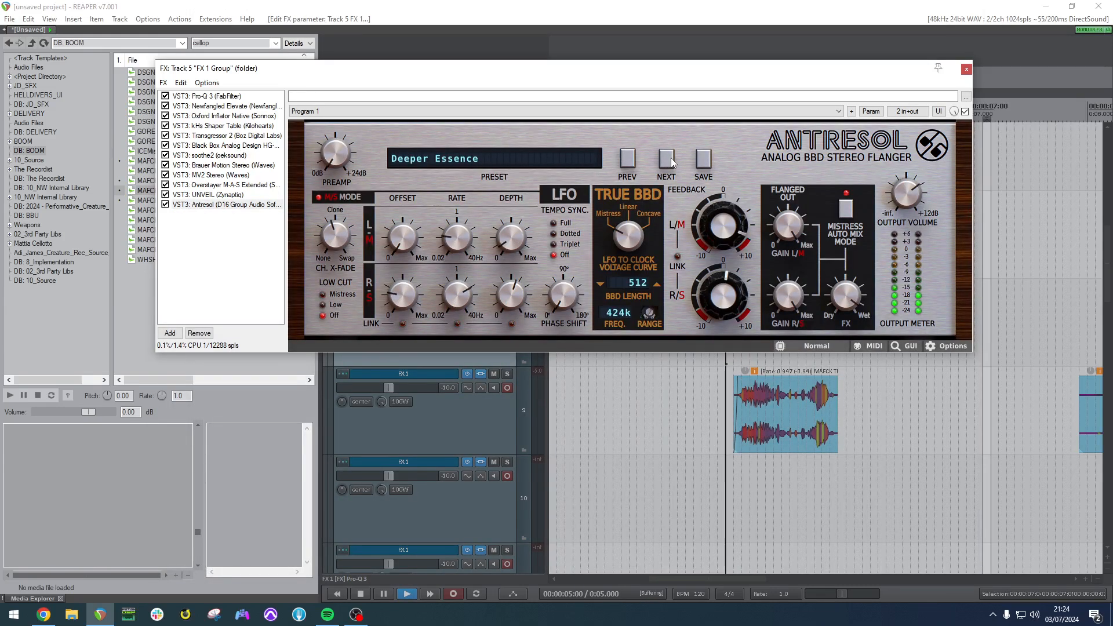
click(670, 157)
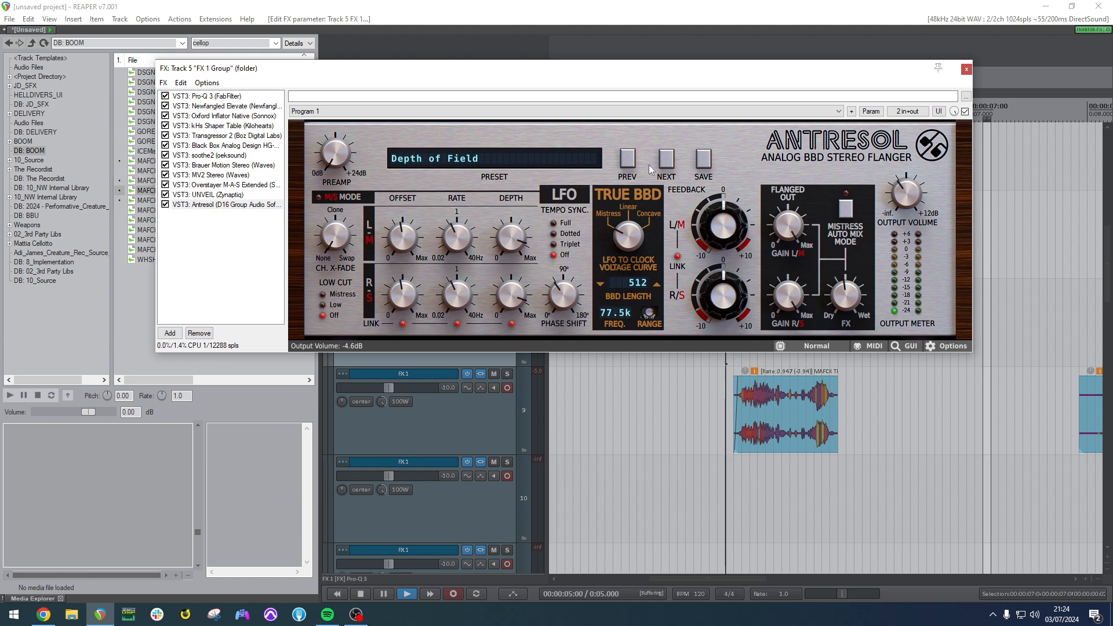
key(space)
click(667, 162)
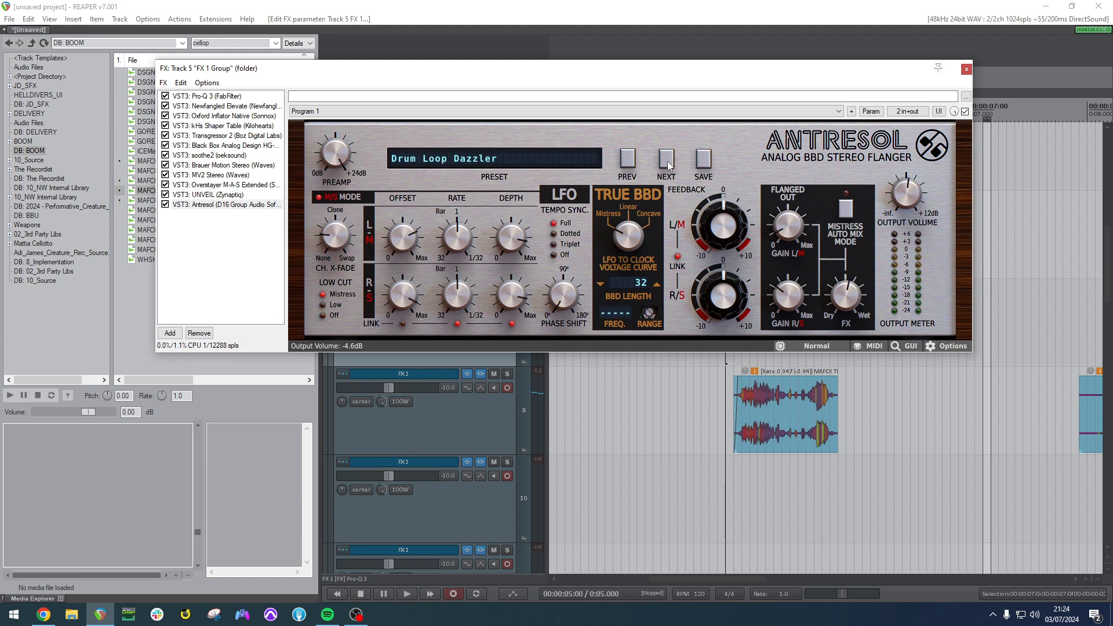
Replace Antresol with MeldaProduction's MFlangerMB in the FX 1 Group chain and play the clip.
click(239, 206)
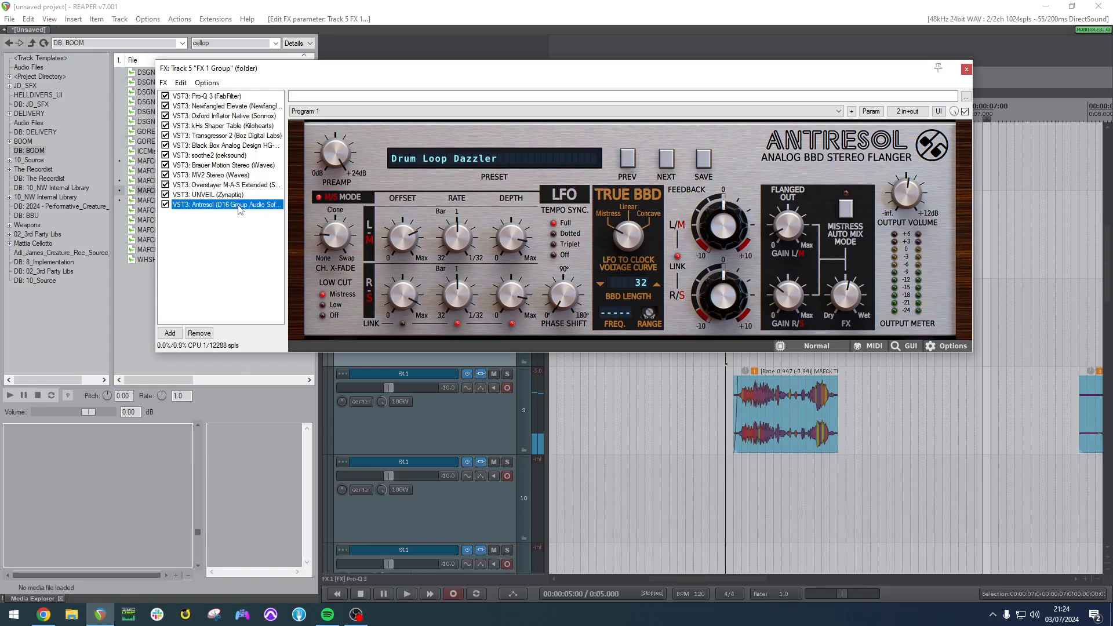
right_click(240, 207)
click(301, 196)
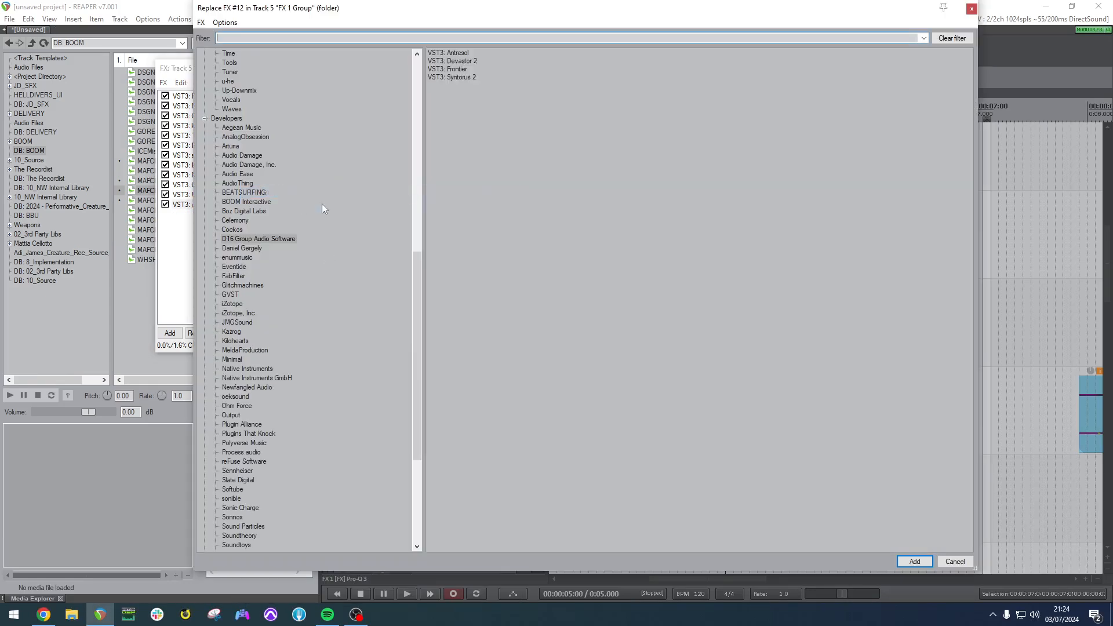
click(238, 349)
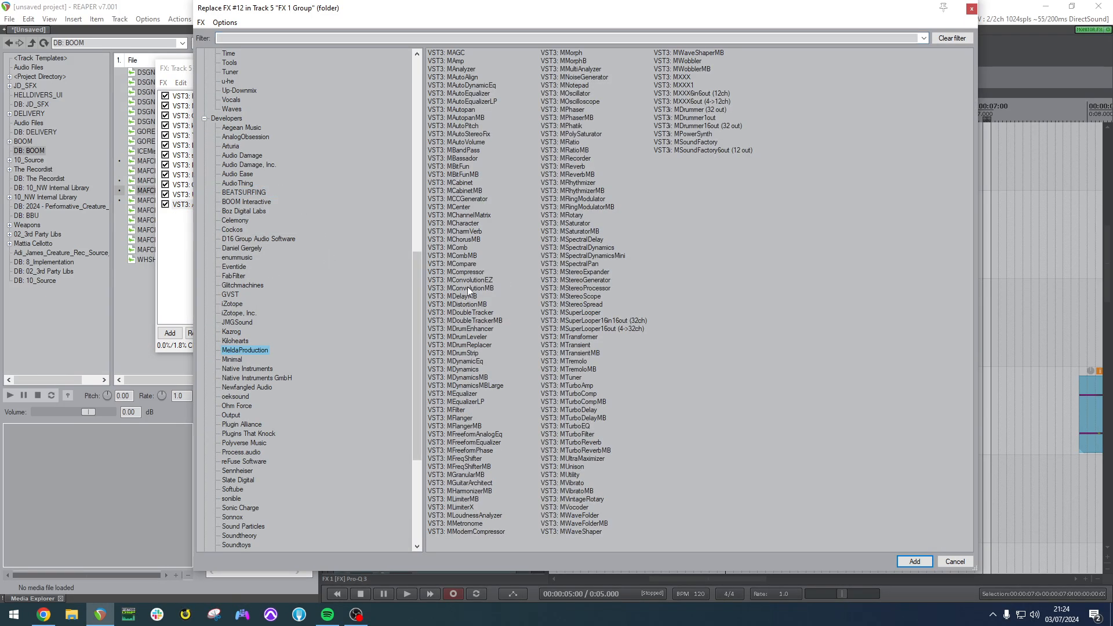
double_click(463, 426)
key(space)
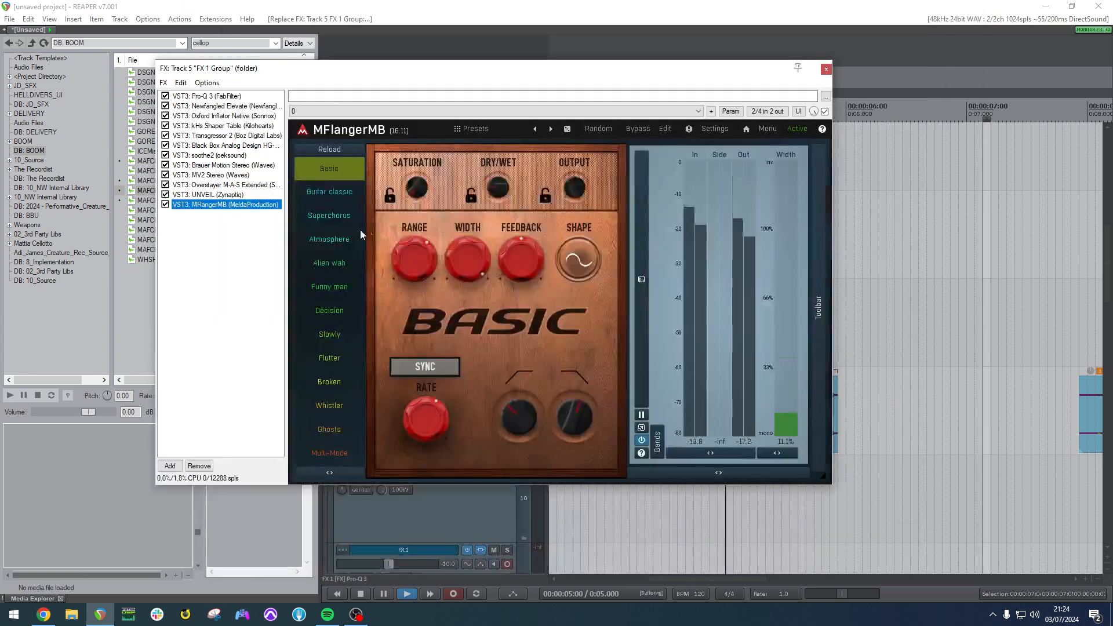
Stop playback and look through the Root folder of MFlangerMB's preset browser for a suitable preset.
click(495, 128)
key(space)
scroll(626, 329, down, 5)
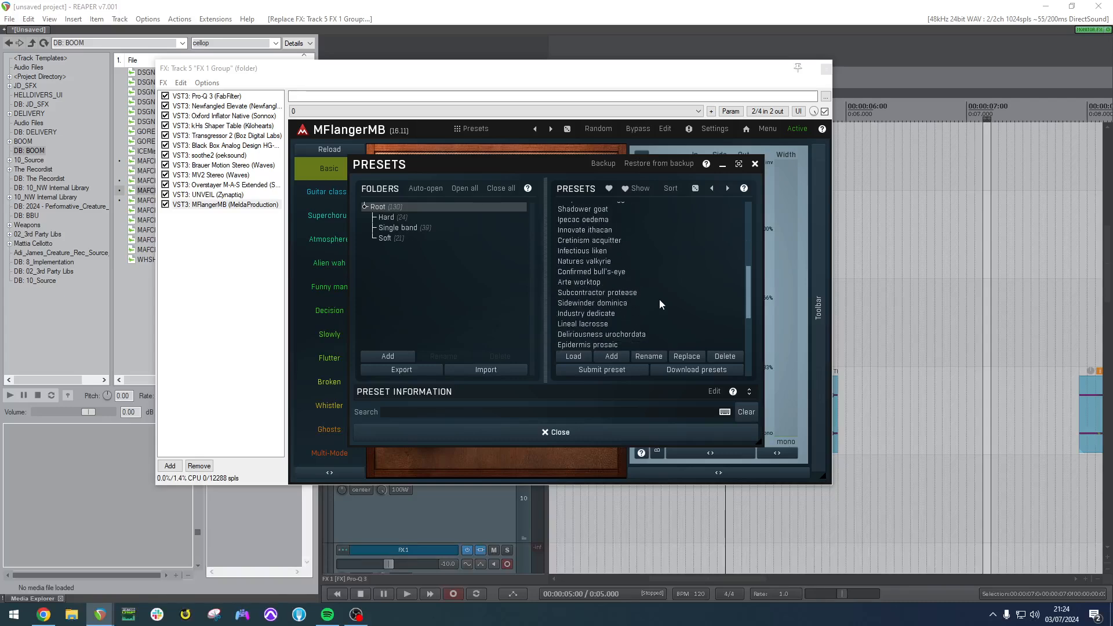
scroll(637, 301, down, 5)
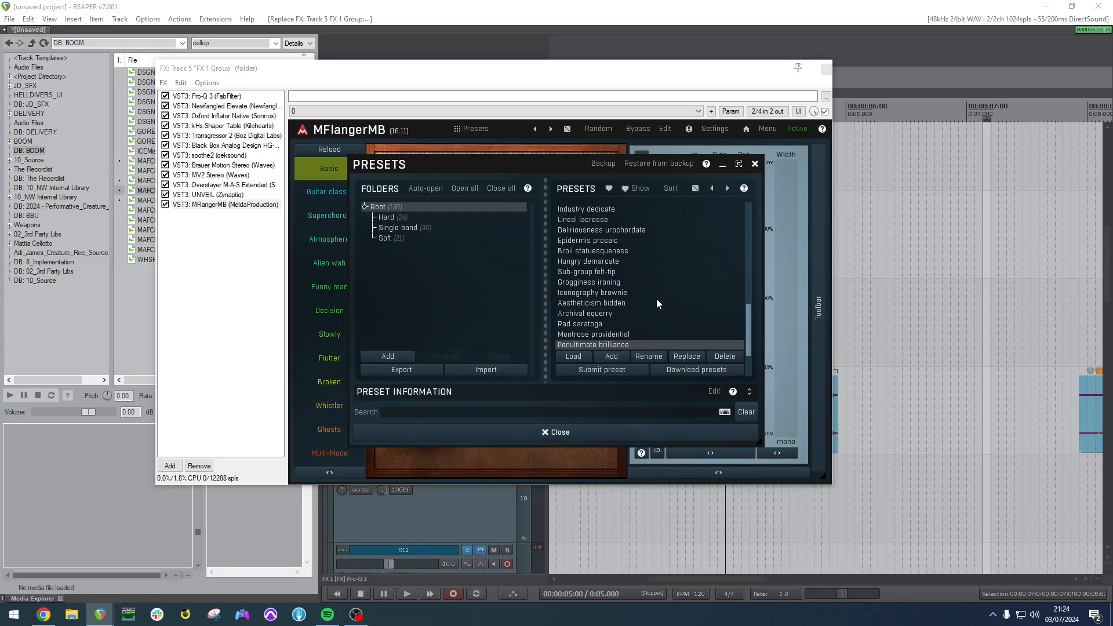
scroll(637, 290, down, 2)
scroll(658, 300, up, 1)
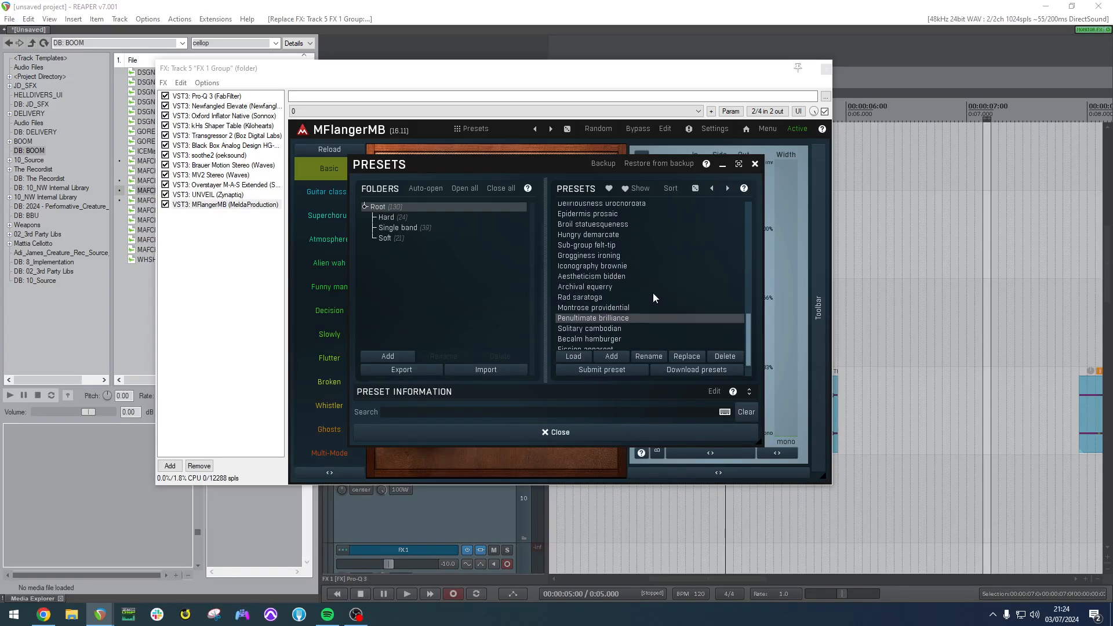
scroll(651, 288, up, 5)
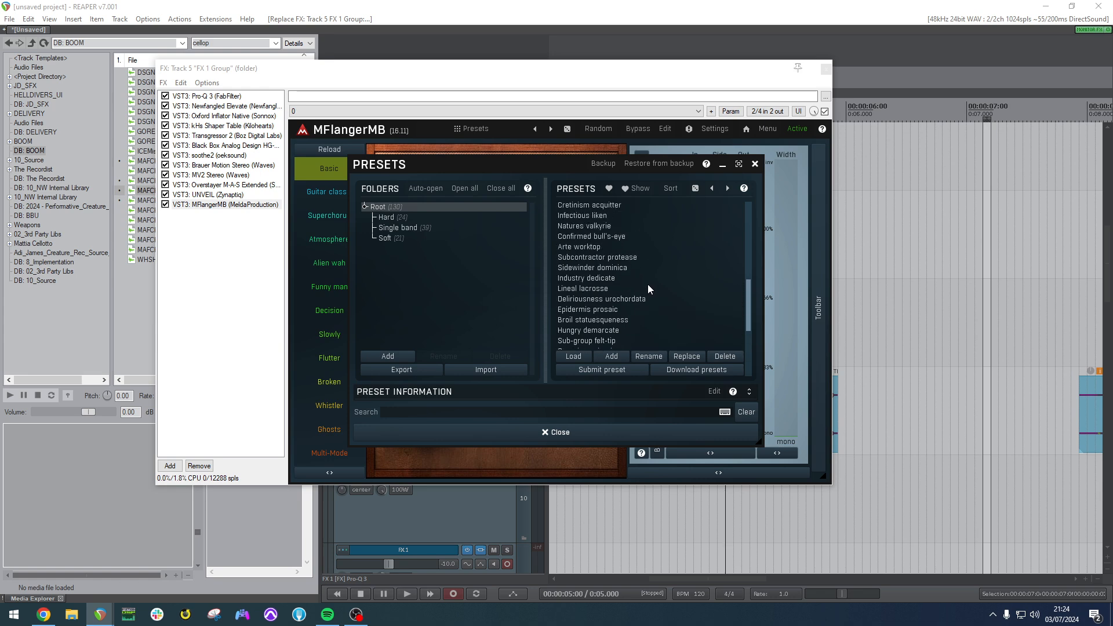
scroll(648, 284, up, 8)
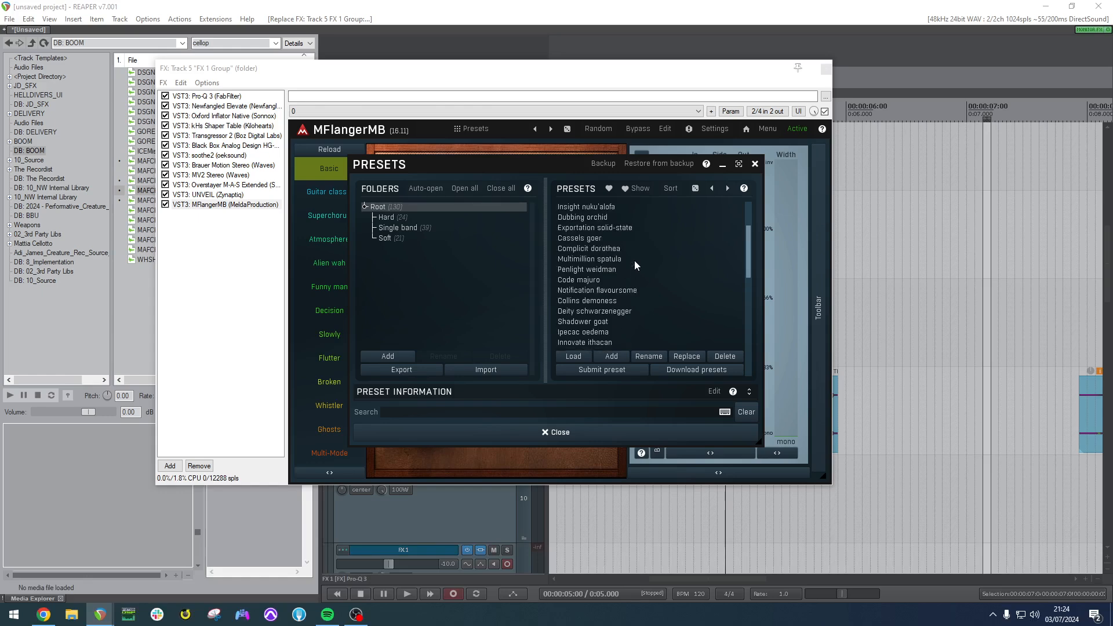
scroll(634, 264, up, 3)
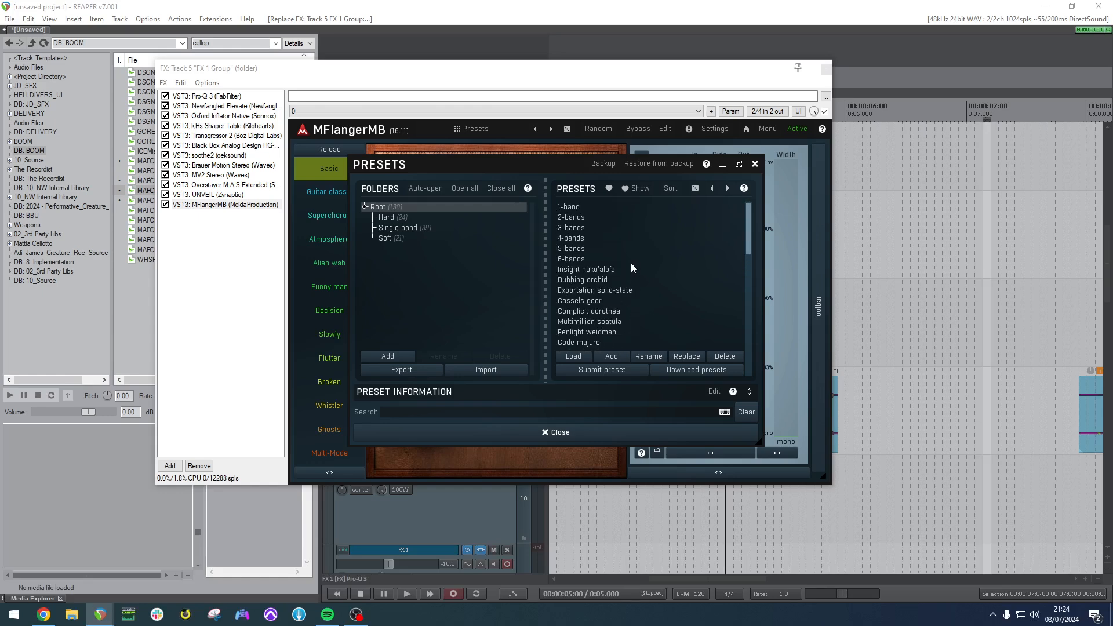
scroll(632, 266, down, 8)
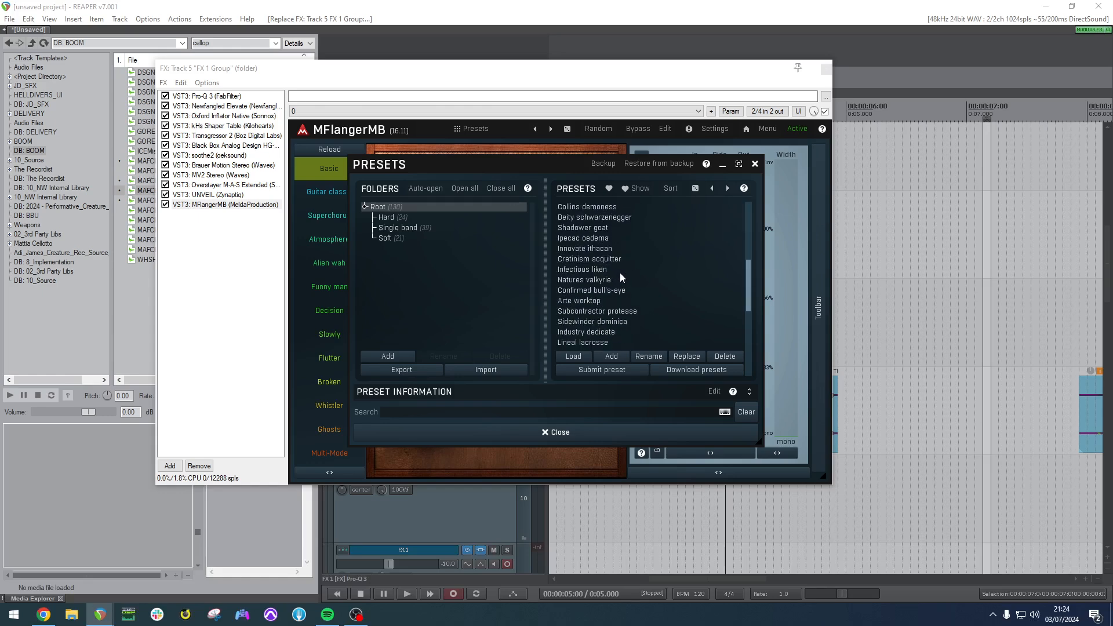
scroll(620, 273, down, 3)
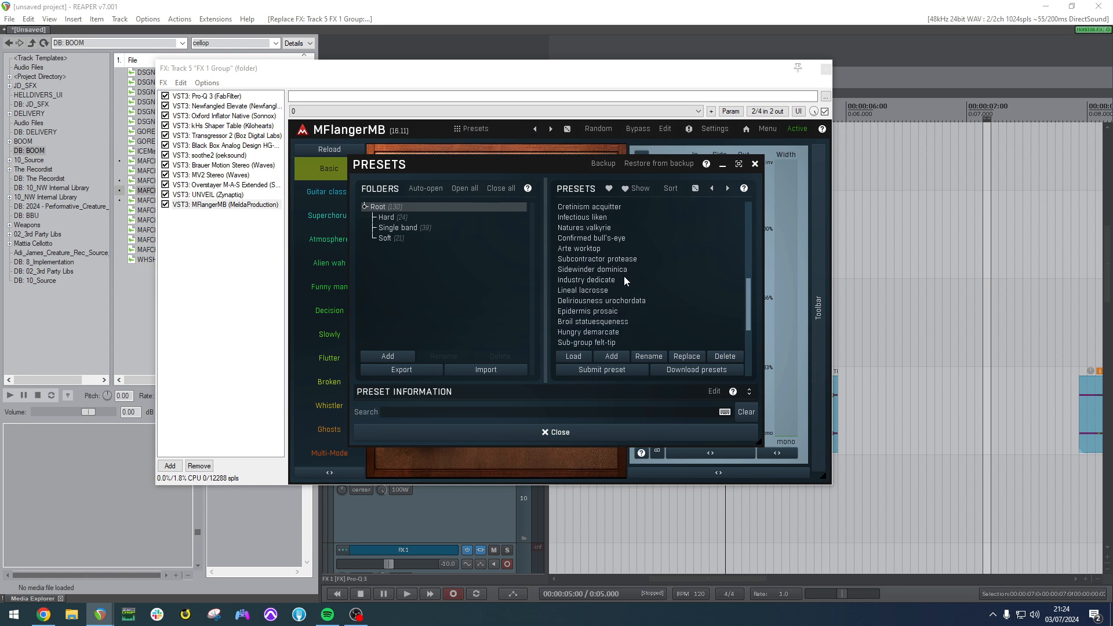
scroll(627, 278, down, 4)
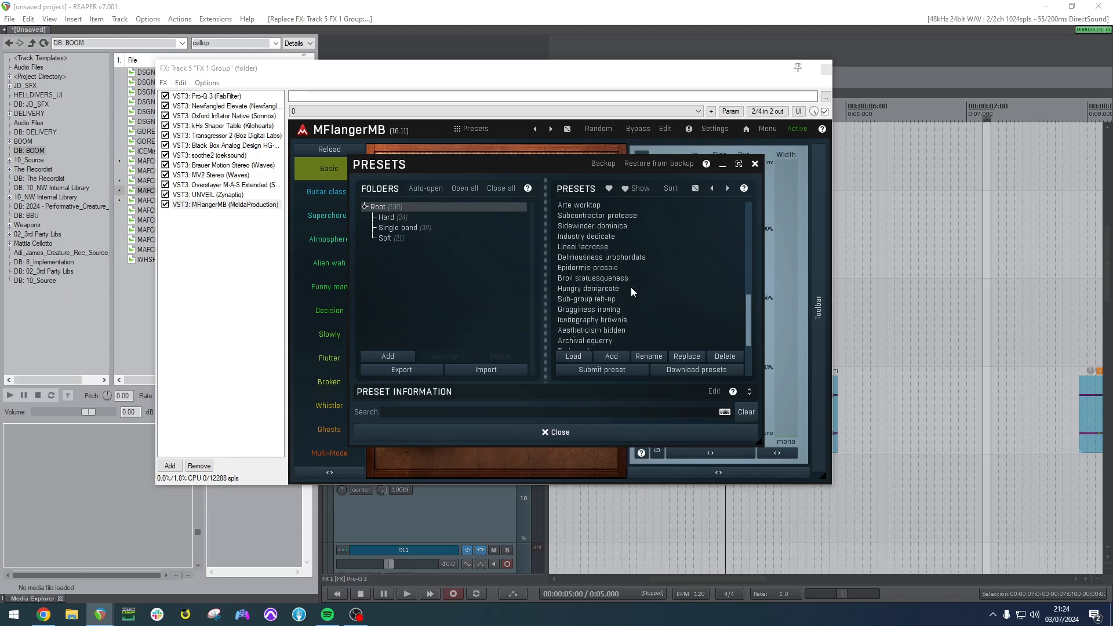
scroll(631, 283, down, 3)
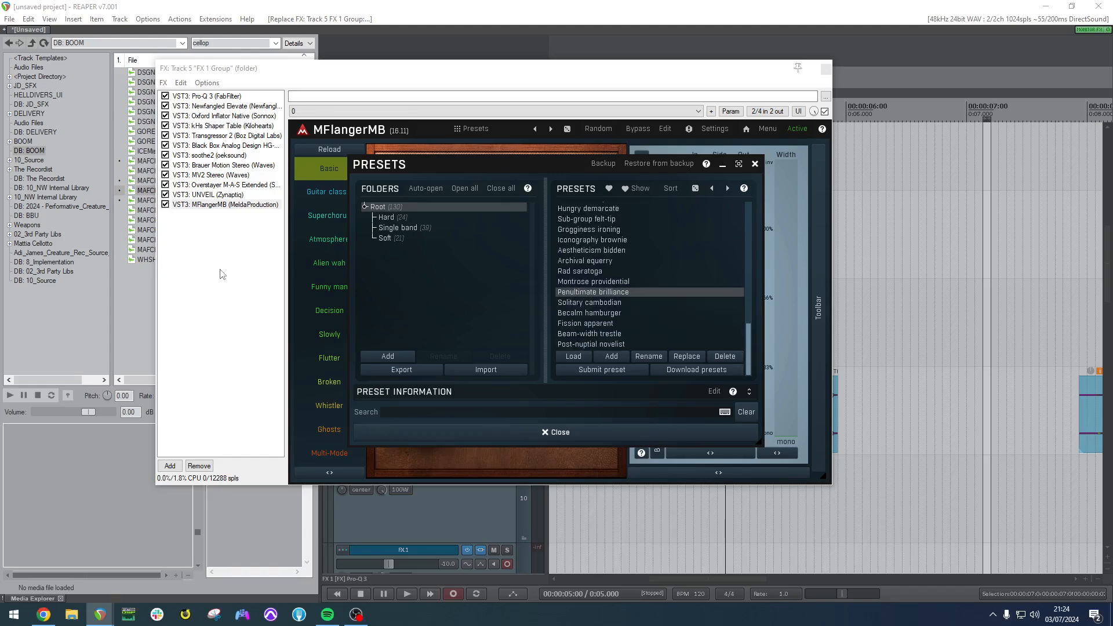
Replace MFlangerMB with MeldaProduction's MFlanger at the end of the FX 1 Group chain.
right_click(232, 205)
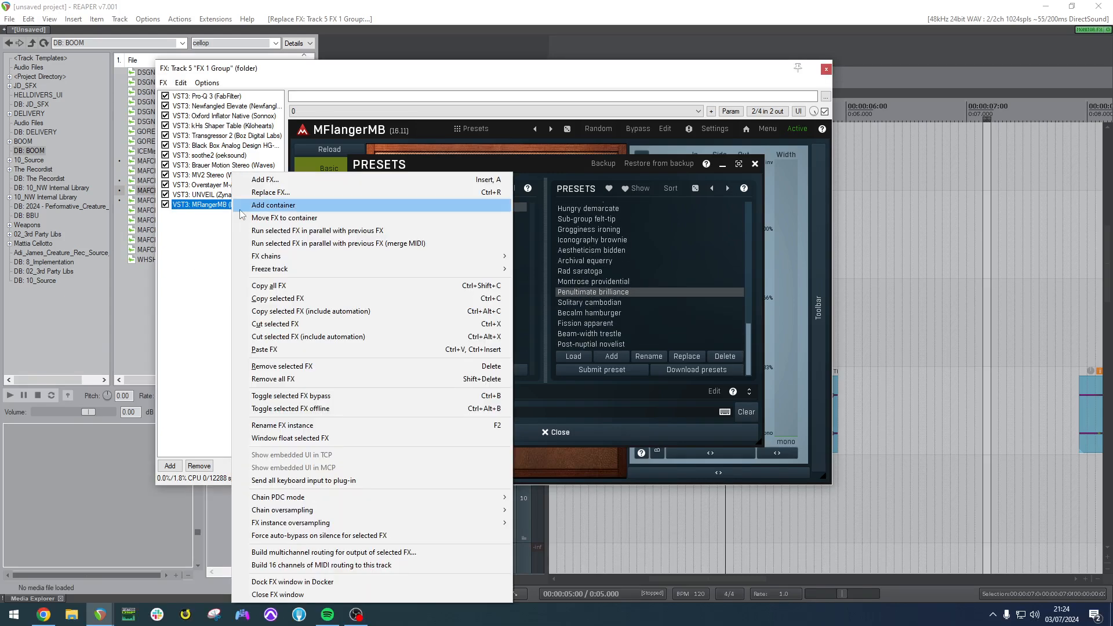
click(284, 192)
click(755, 164)
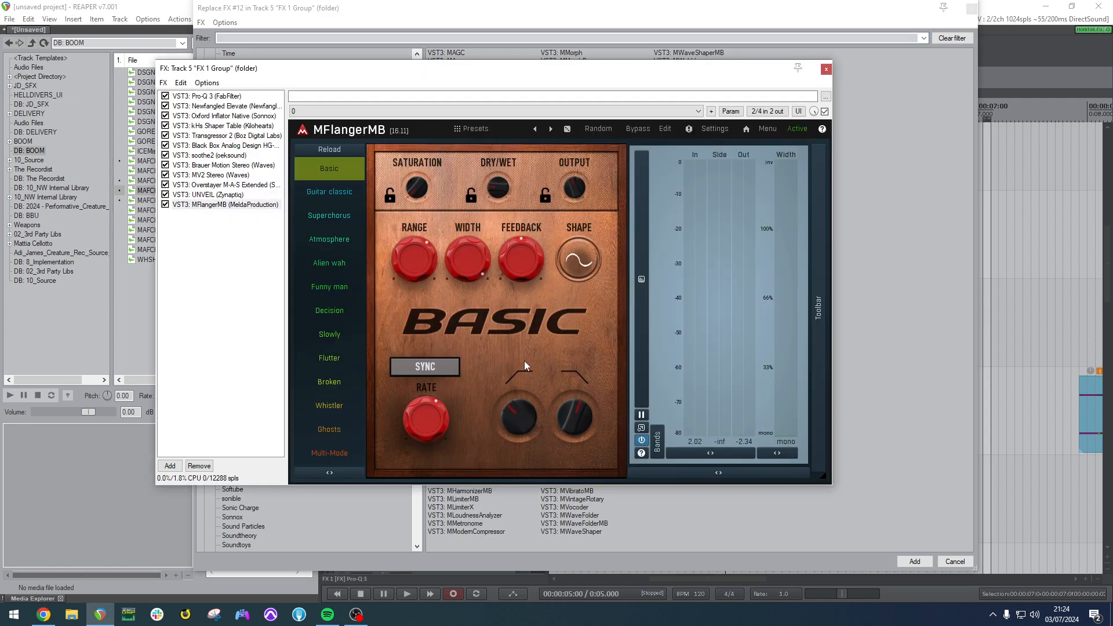
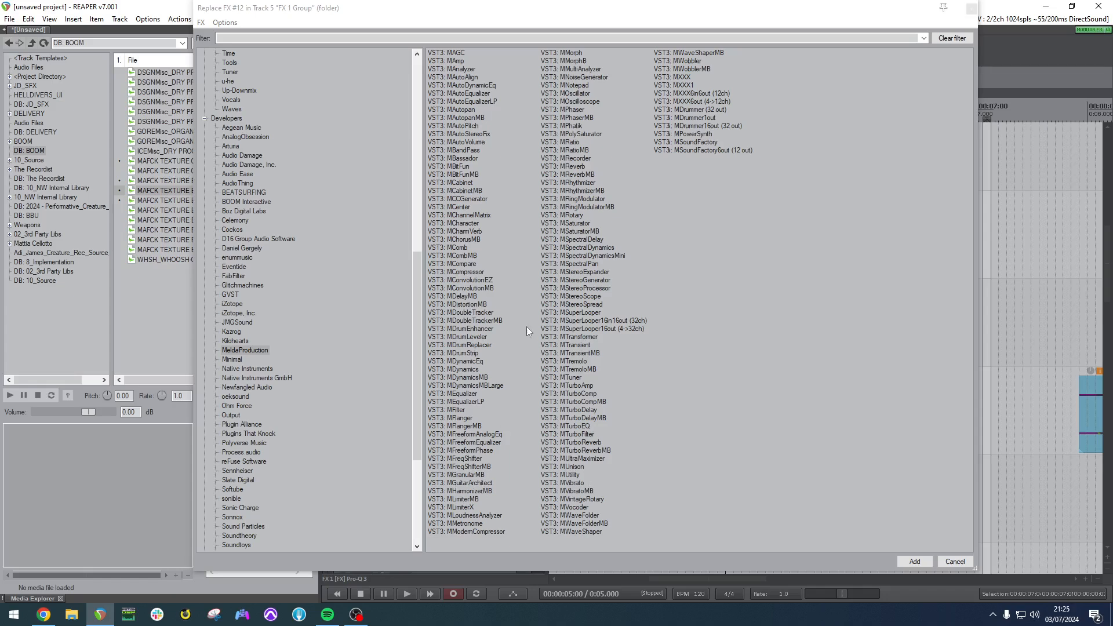
click(458, 411)
double_click(460, 417)
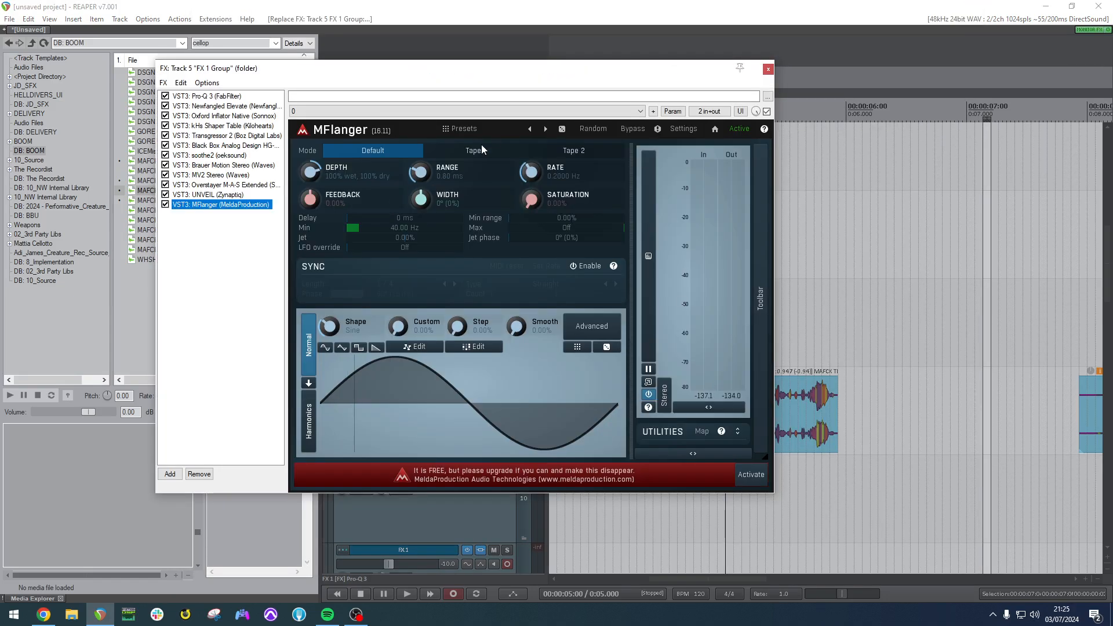
Load the Pride feather-brain preset in MFlanger and play the clip.
scroll(622, 330, down, 3)
scroll(621, 330, down, 3)
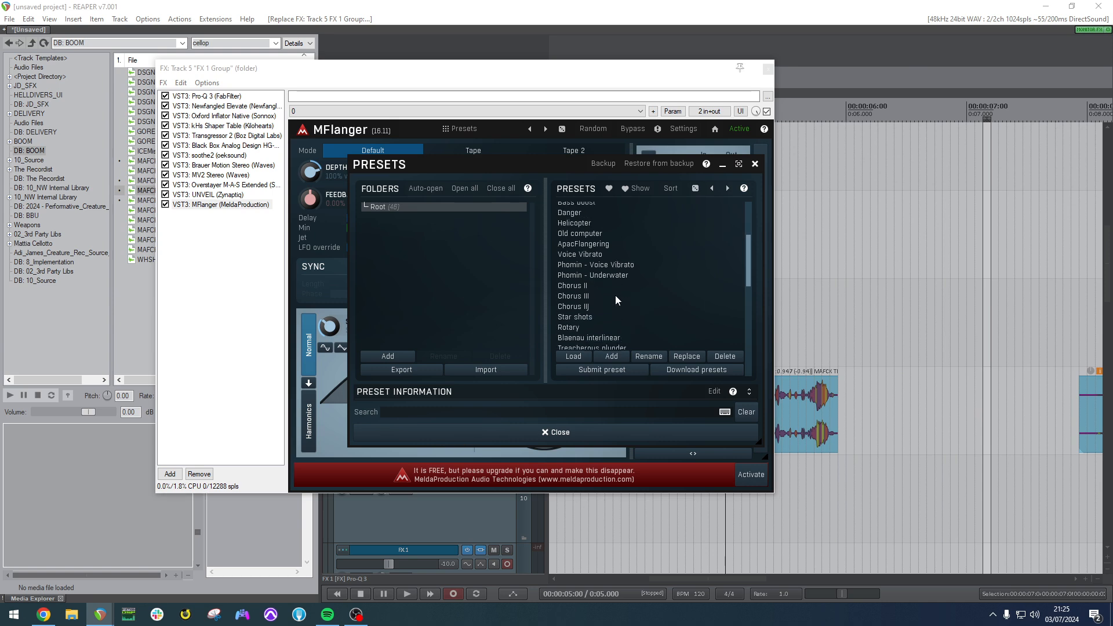
click(618, 297)
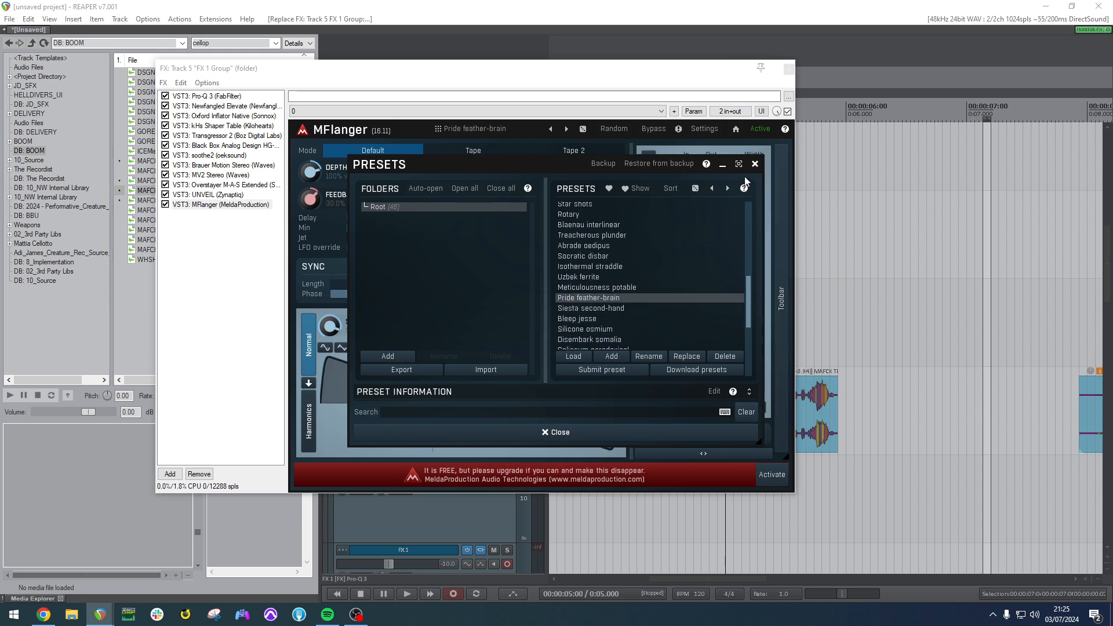
click(754, 164)
key(space)
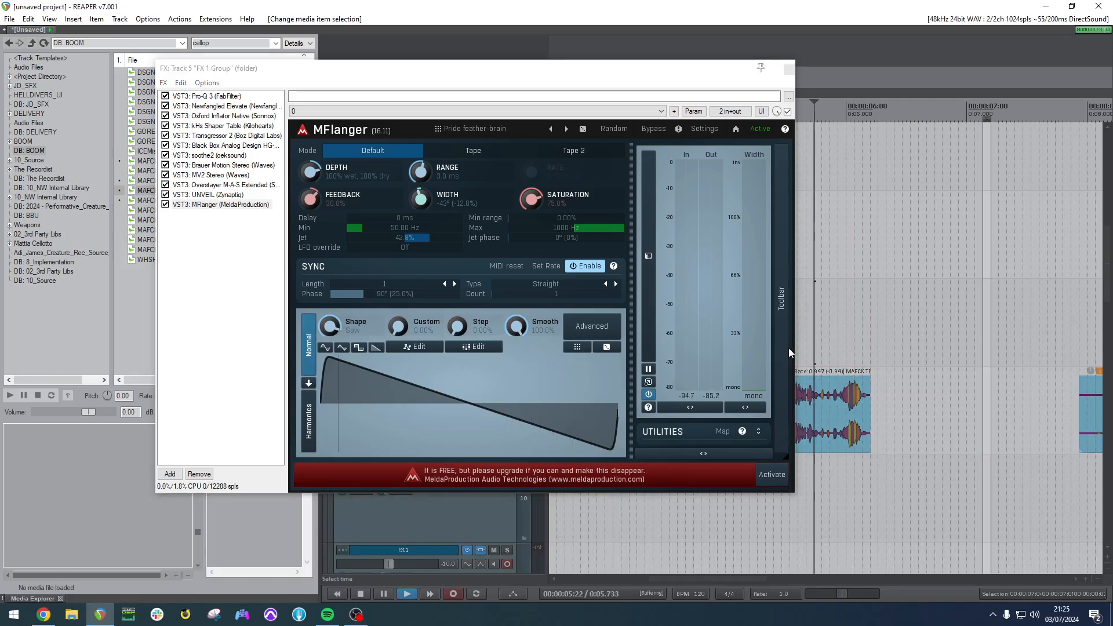
Move the short clip later so it starts just before the 6-second mark, and replay it.
drag(821, 407, 859, 407)
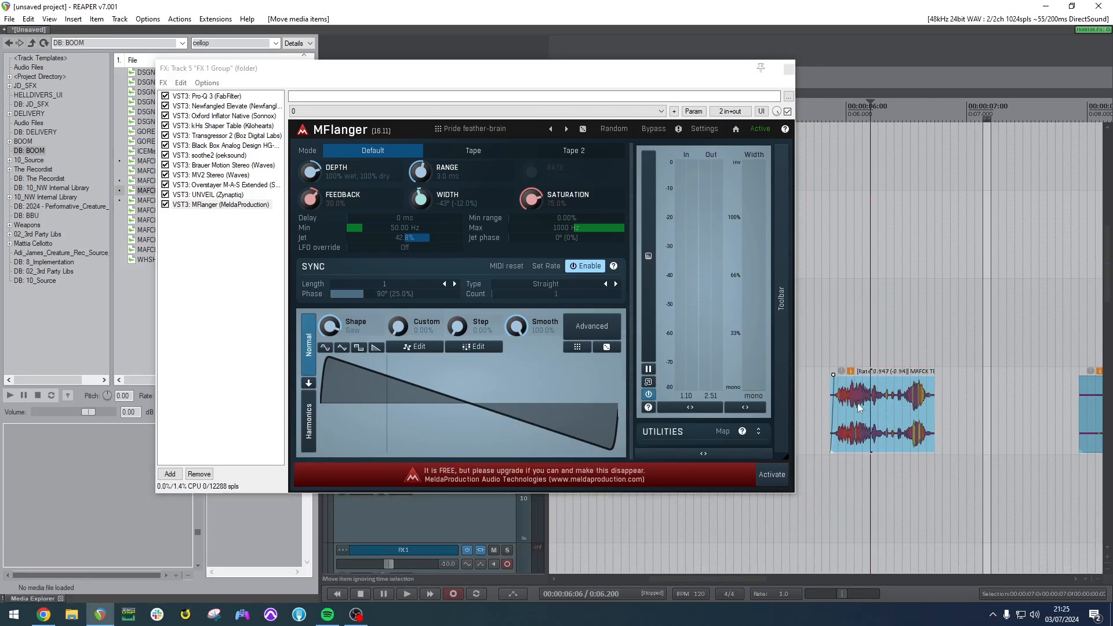
click(859, 407)
key(space)
key(space)
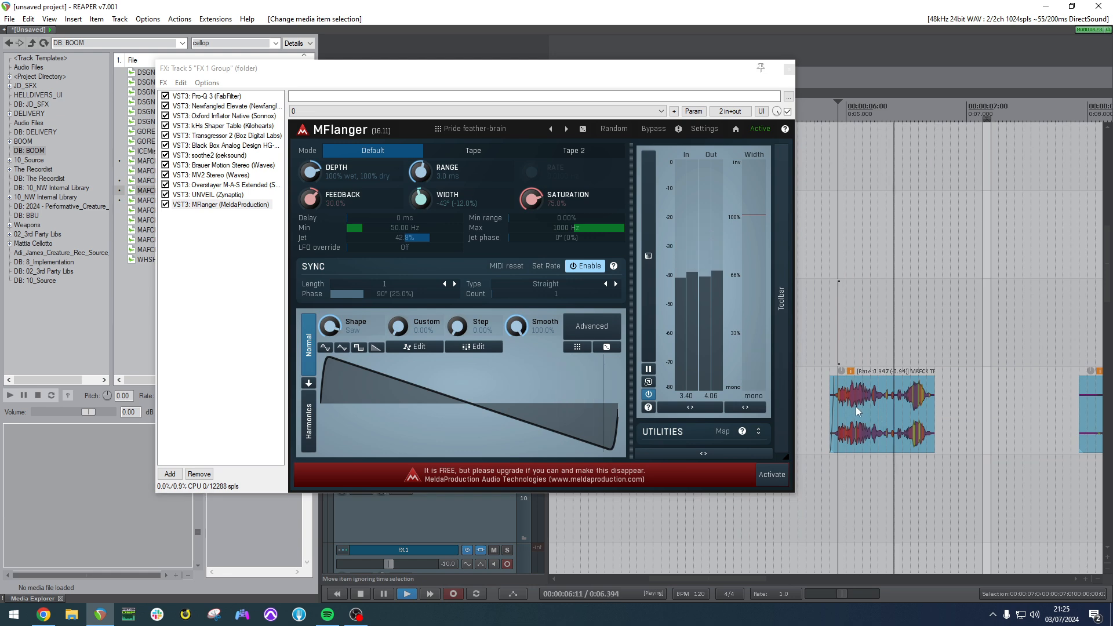
On the Overstayer M-A-S, raise the treble and set the Presence 2 gain to 1.0 dB, and play the clip.
click(226, 184)
click(482, 304)
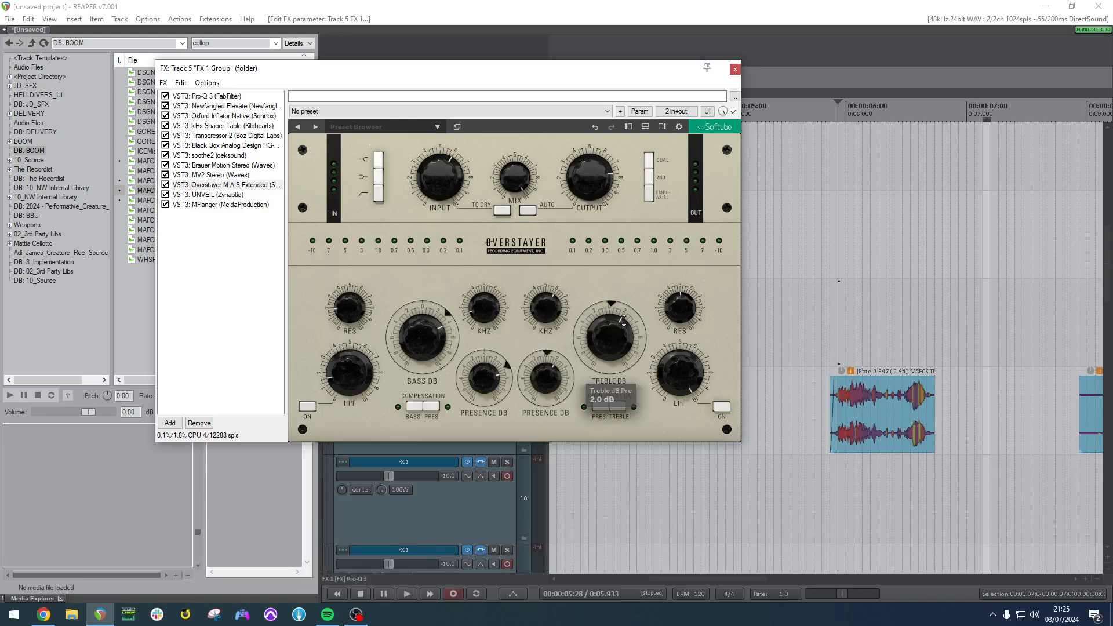
drag(623, 320, 623, 316)
drag(542, 380, 542, 378)
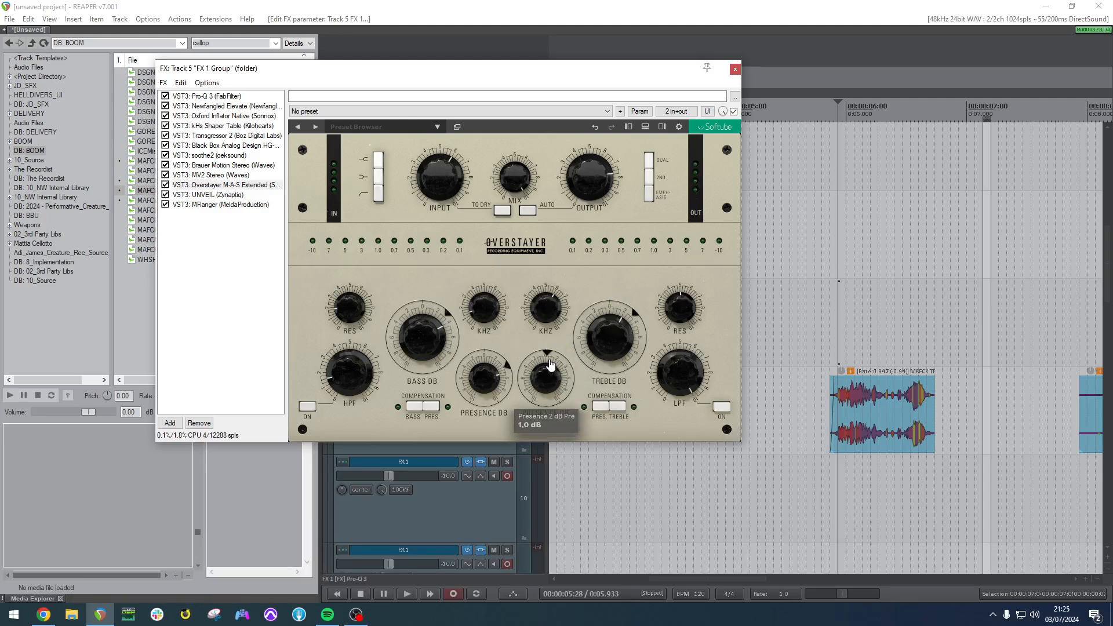
click(813, 336)
key(space)
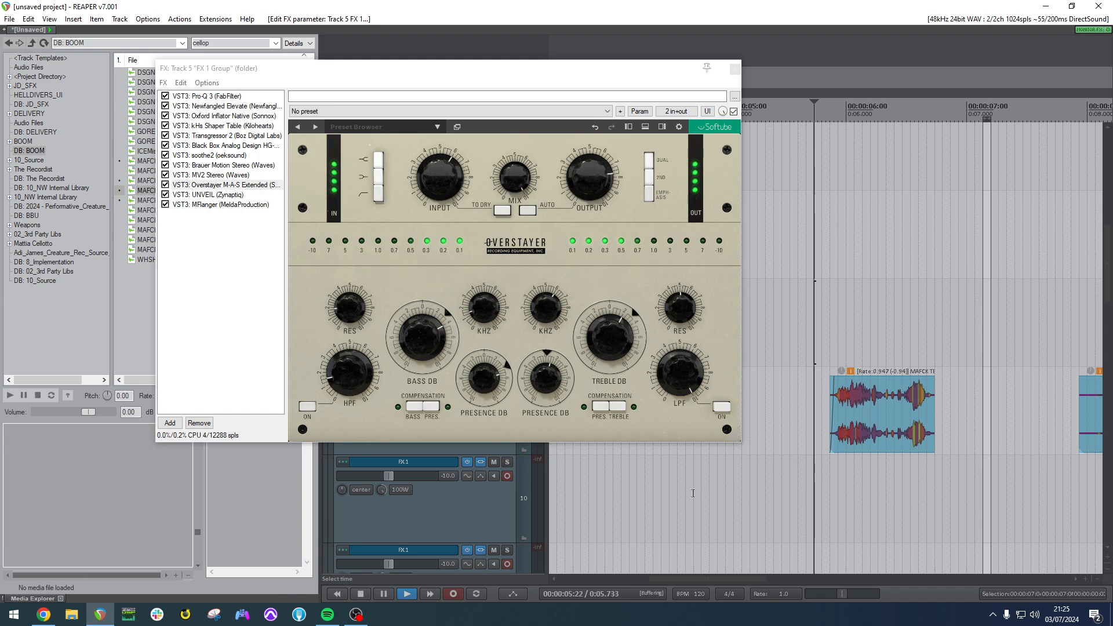
key(space)
Add iZotope's RX 9 Voice De-noise to the end of the FX 1 Group chain.
double_click(199, 291)
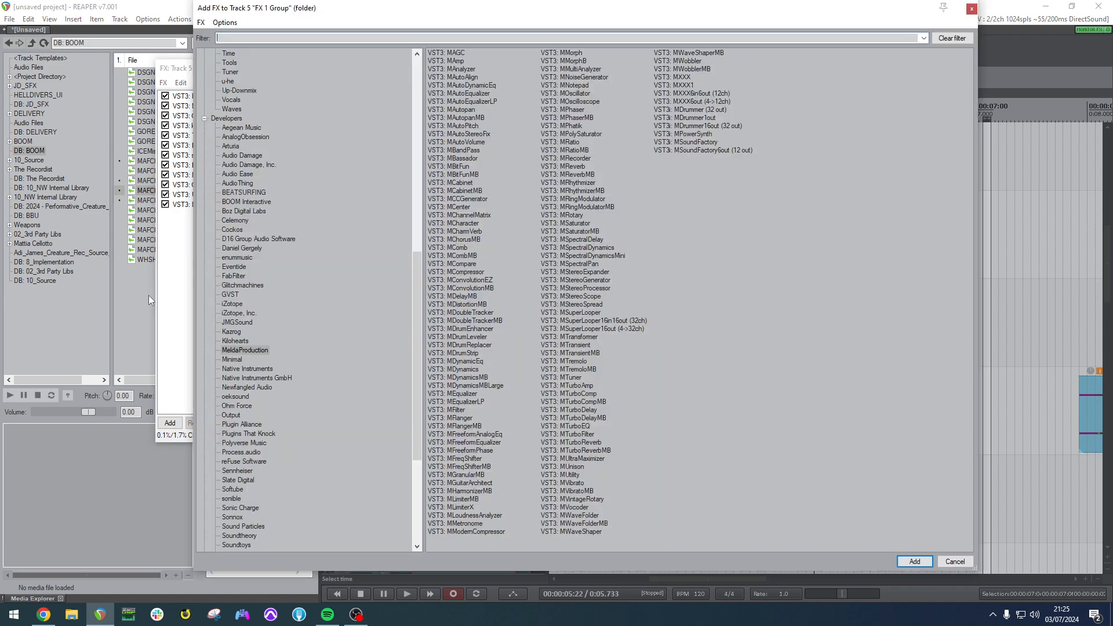
click(233, 304)
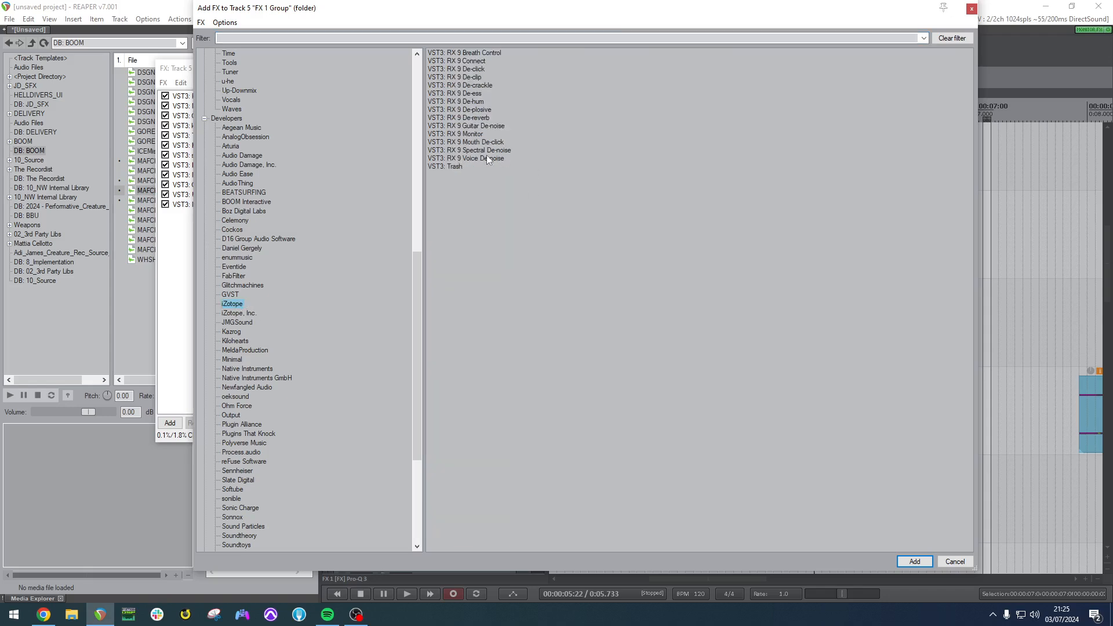
double_click(484, 158)
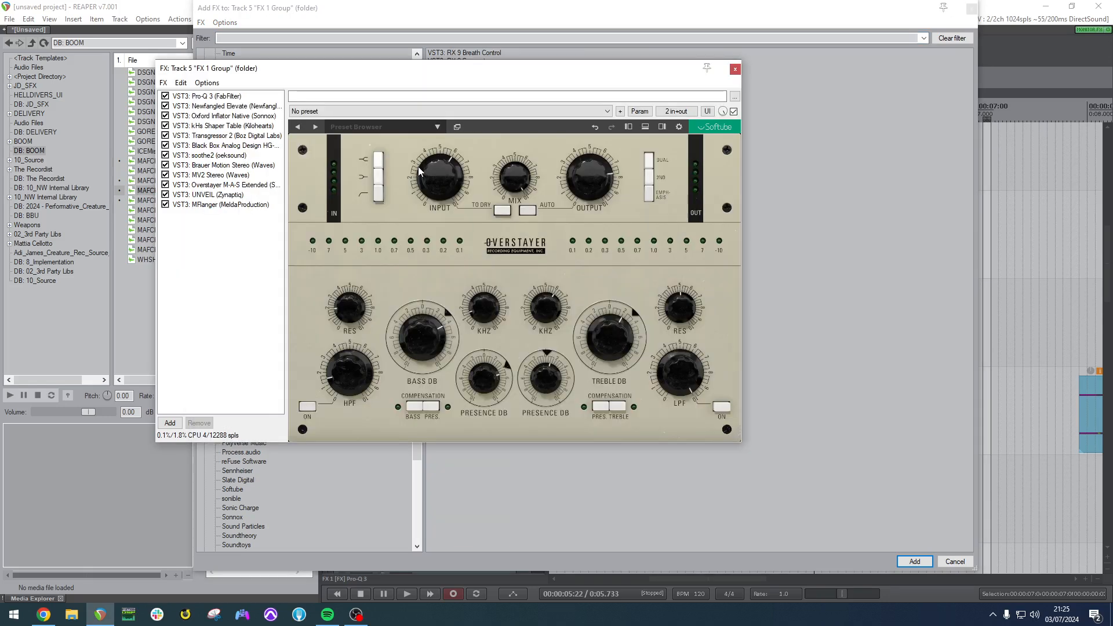
Add Waves MetaFlanger Stereo to the FX 1 Group chain and set its mix to 47.
scroll(239, 489, down, 7)
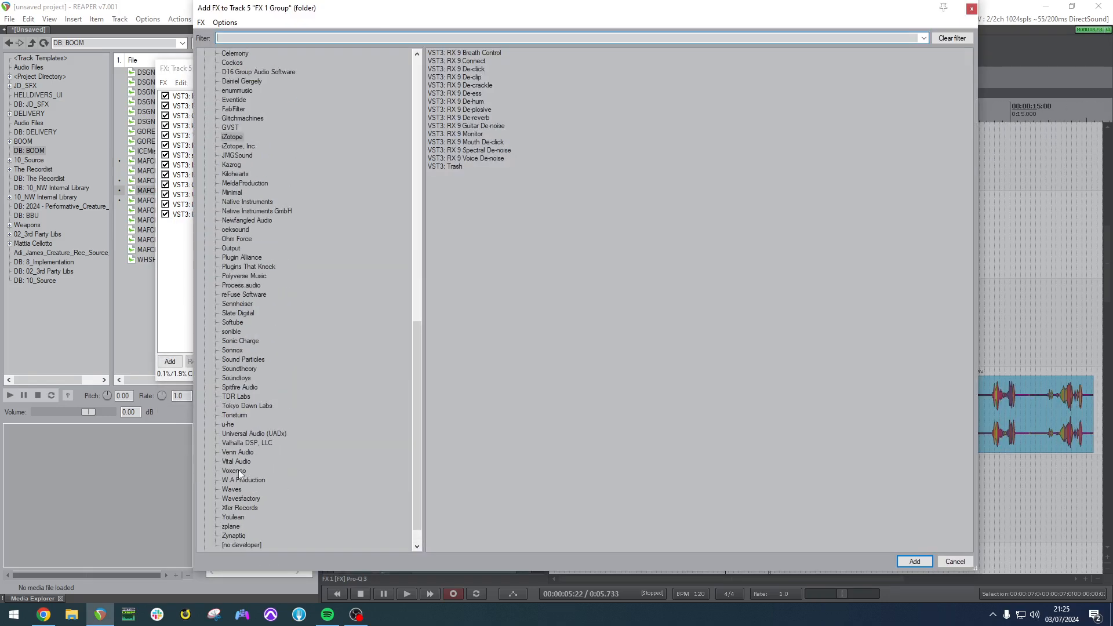
click(231, 462)
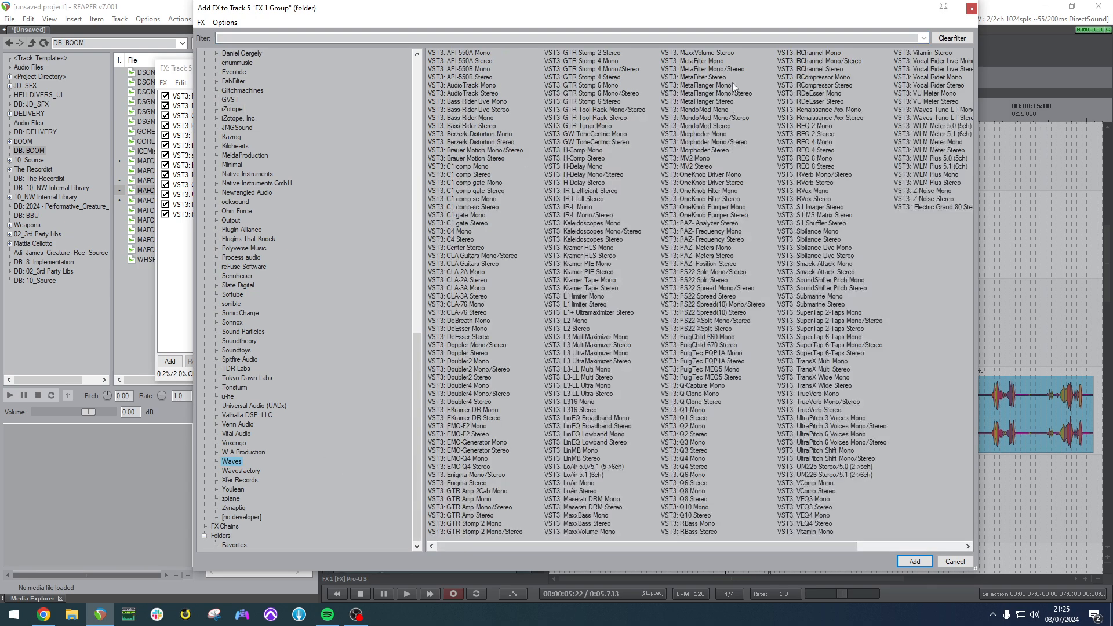
double_click(707, 101)
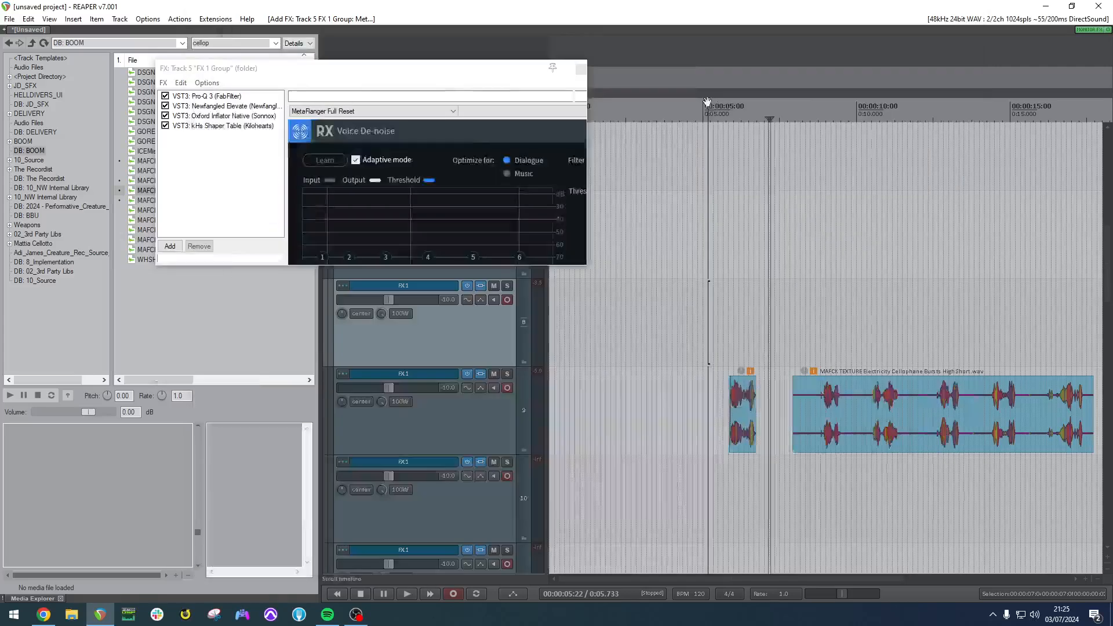
drag(317, 150, 313, 190)
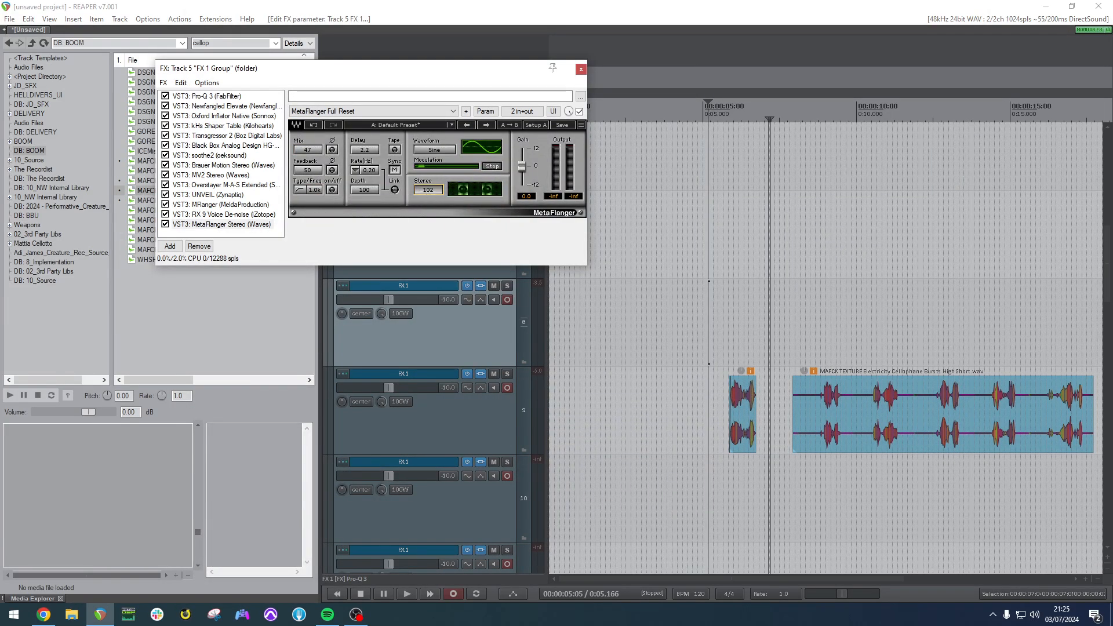
Audition MetaFlanger on the short clip and on several bursts of the longer Electricity Cellophane clip.
click(723, 322)
key(space)
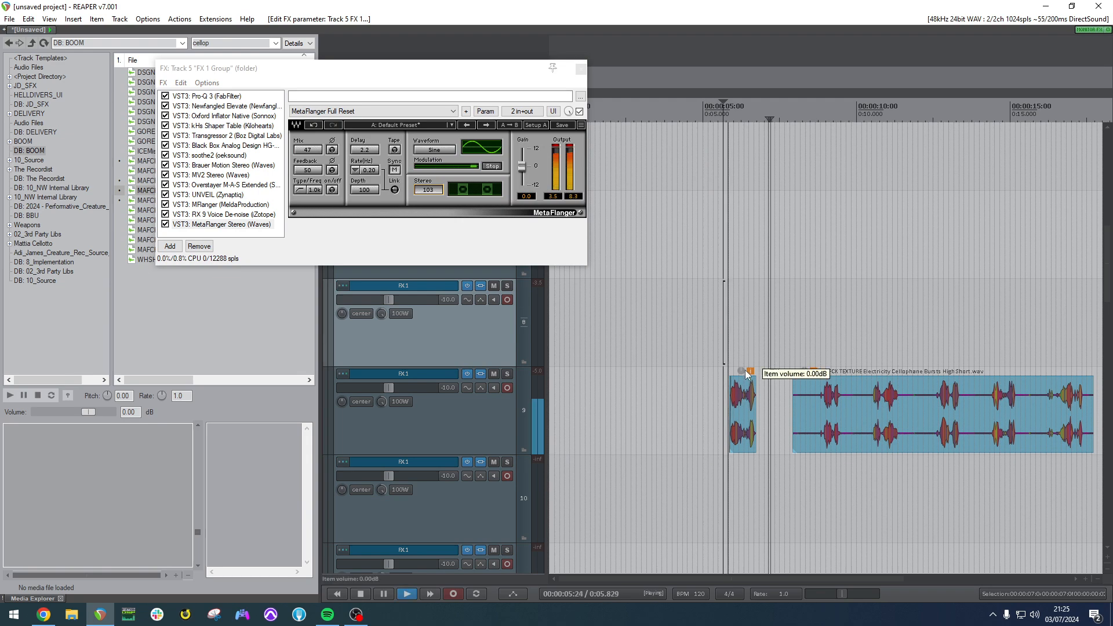
key(space)
click(826, 413)
key(space)
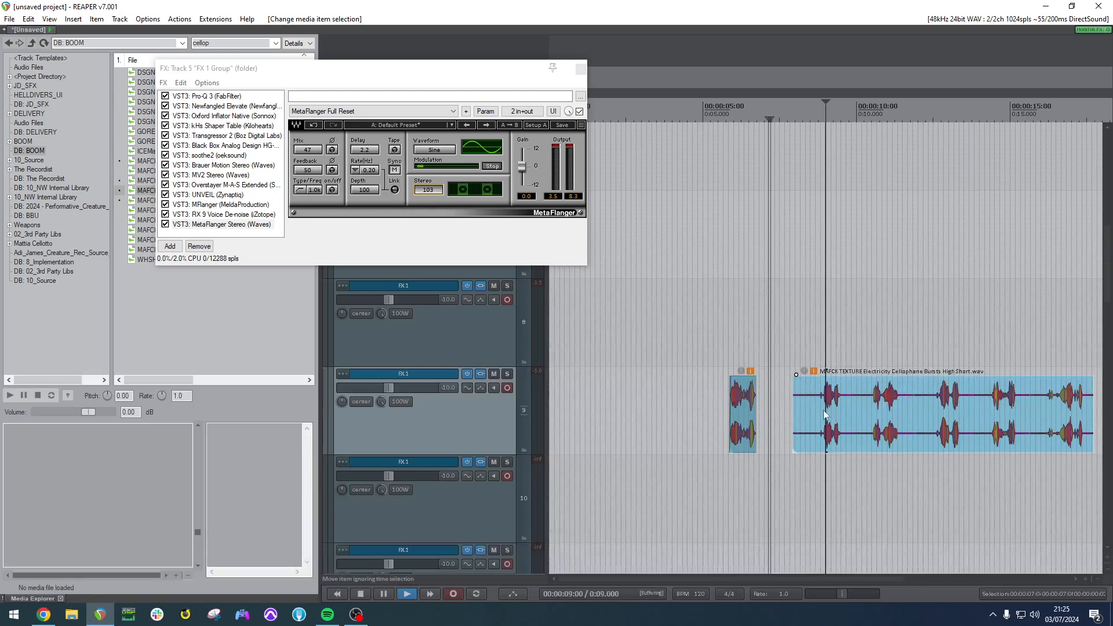
key(space)
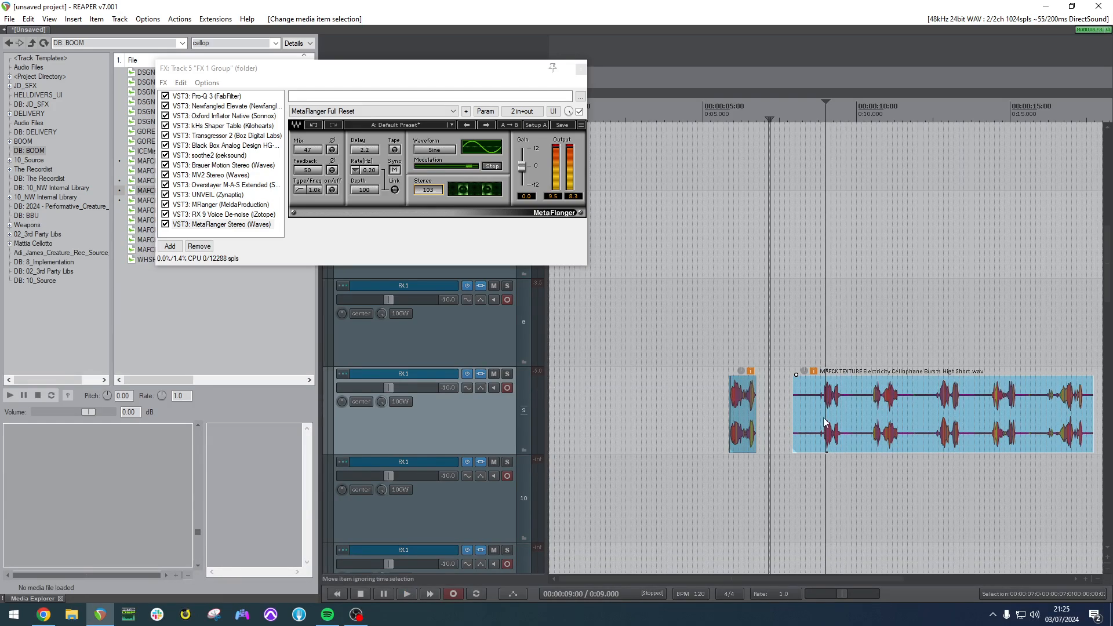
click(821, 417)
key(space)
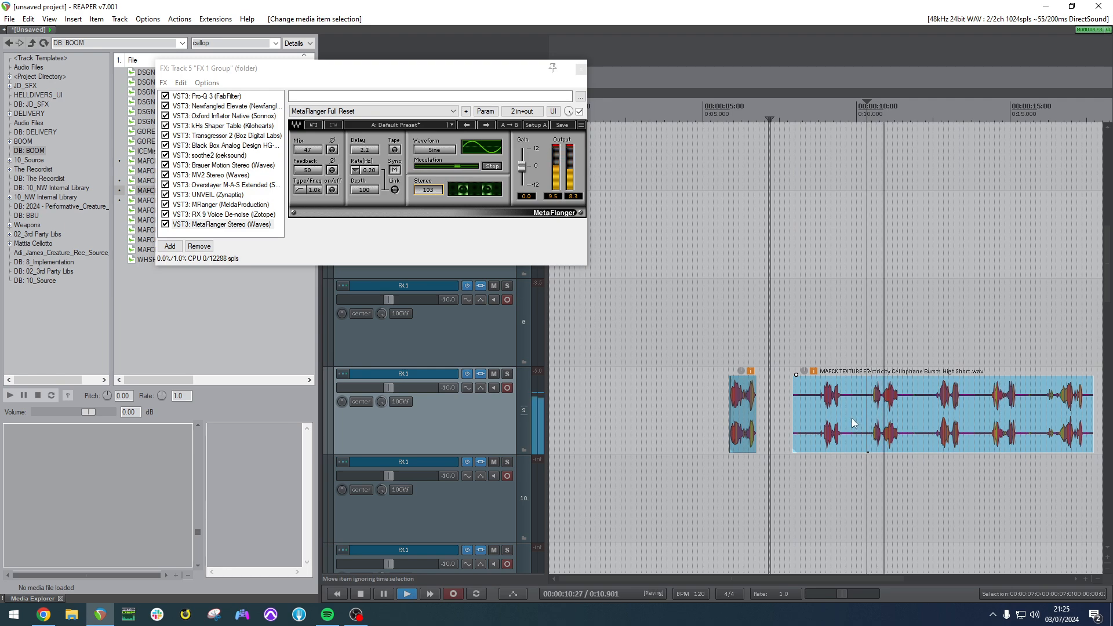
key(space)
click(917, 409)
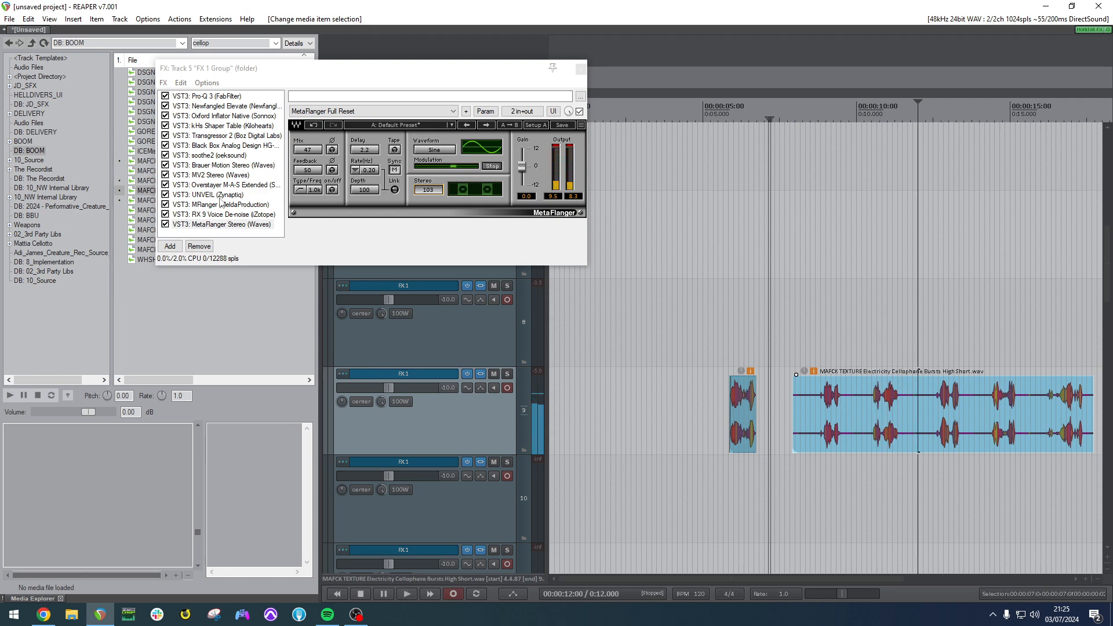
Look through the plugin developers for a noise reducer and add Waves Z-Noise Stereo to the FX 1 Group chain.
click(169, 246)
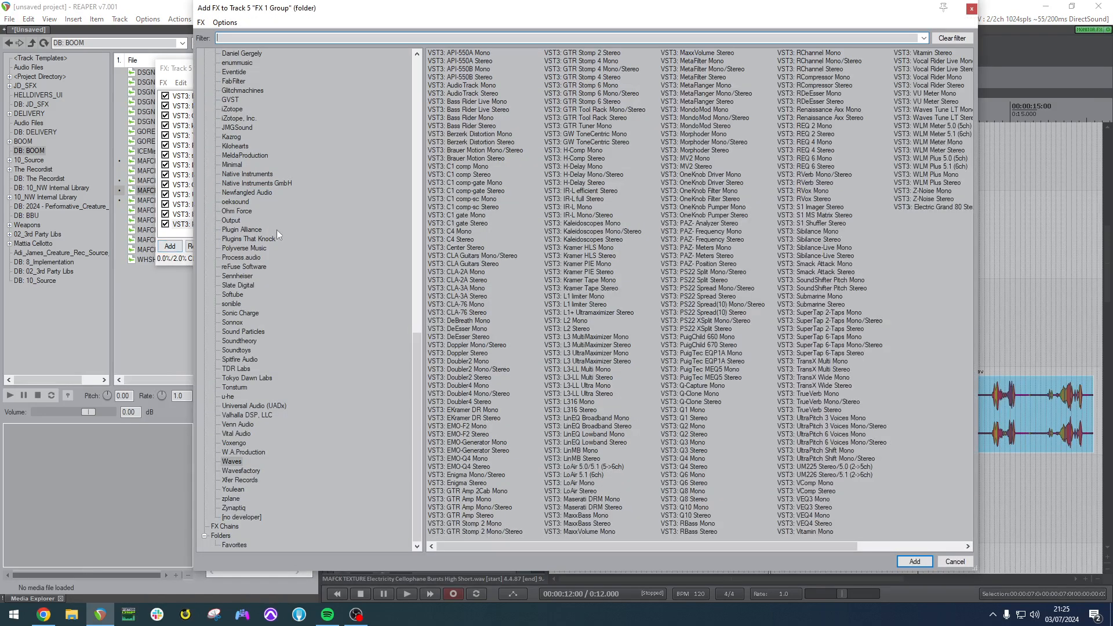
click(236, 149)
click(231, 137)
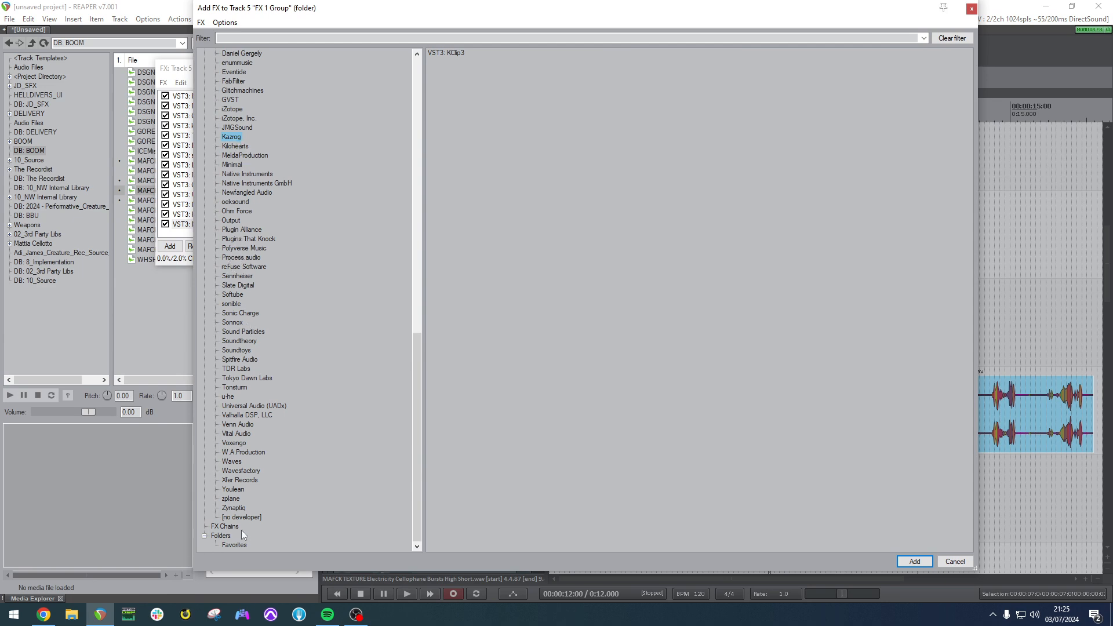
click(229, 508)
click(231, 499)
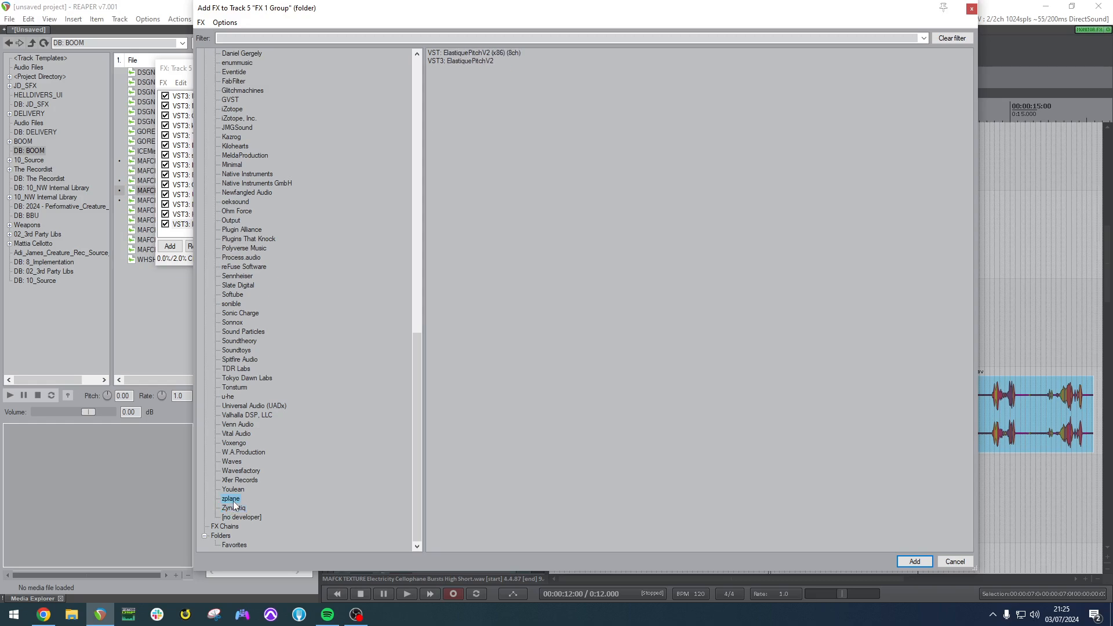
click(242, 480)
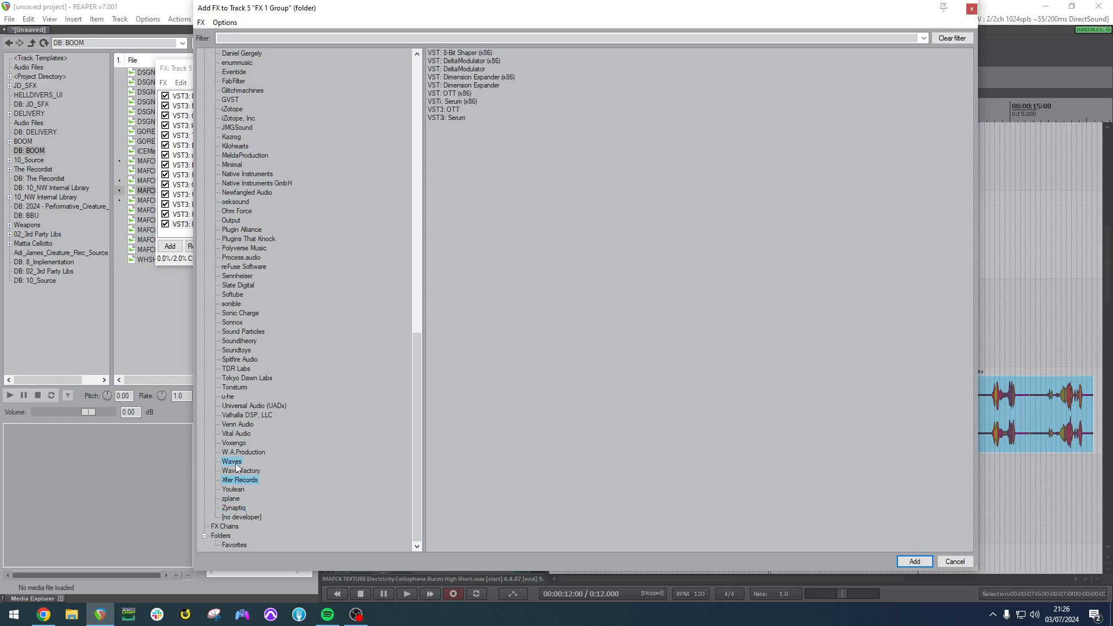
click(233, 463)
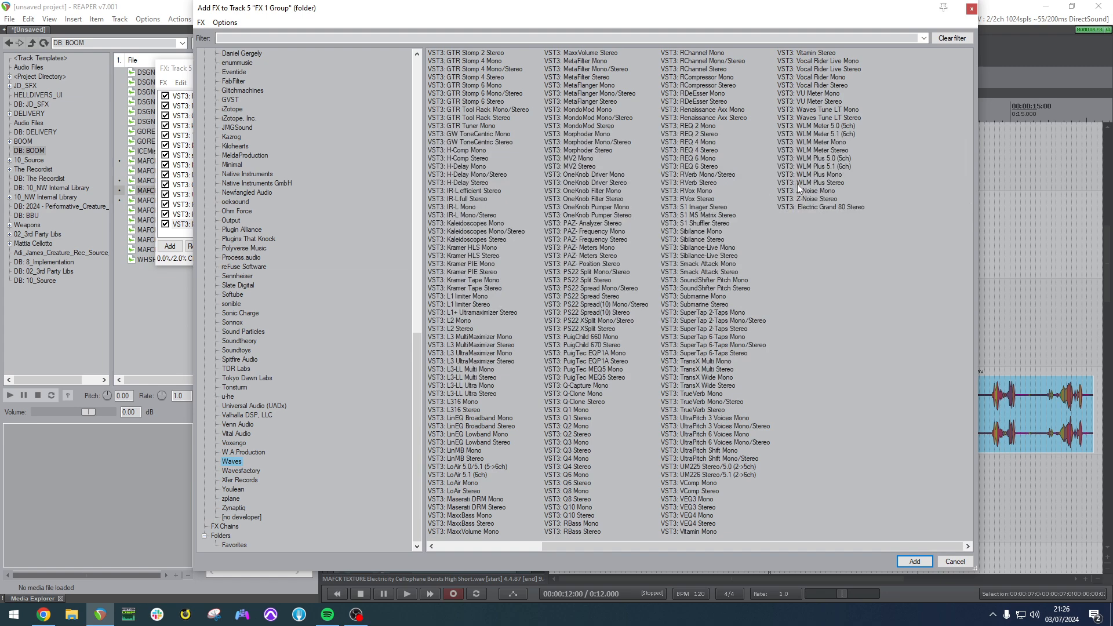
double_click(818, 199)
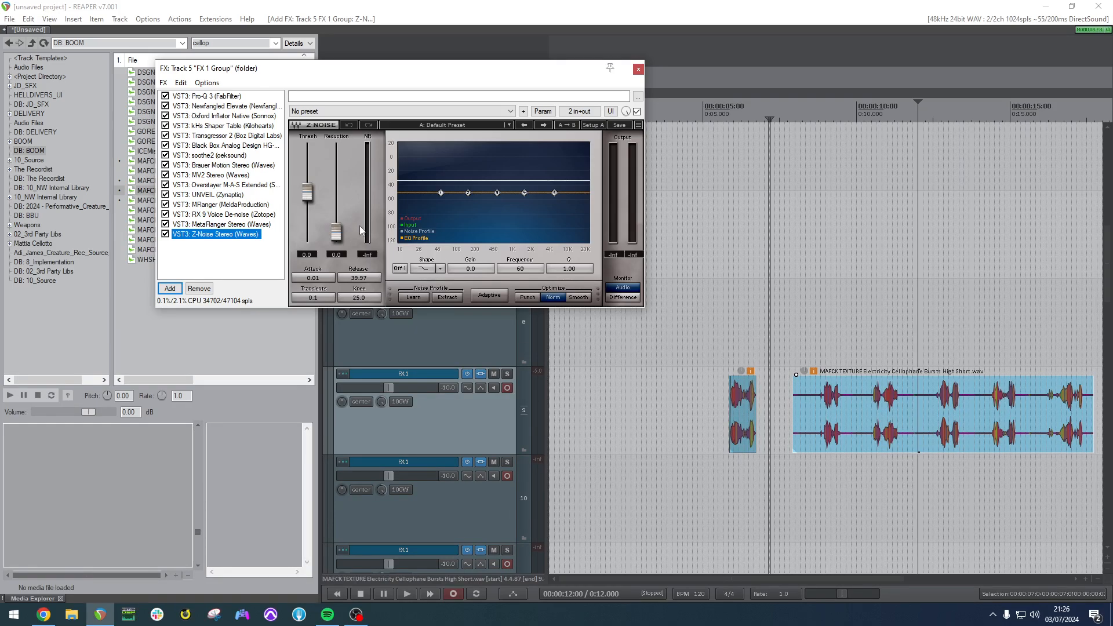
Audition Z-Noise with its reduction set to 30.0 and remove it from the chain.
drag(336, 232, 336, 213)
click(822, 323)
key(space)
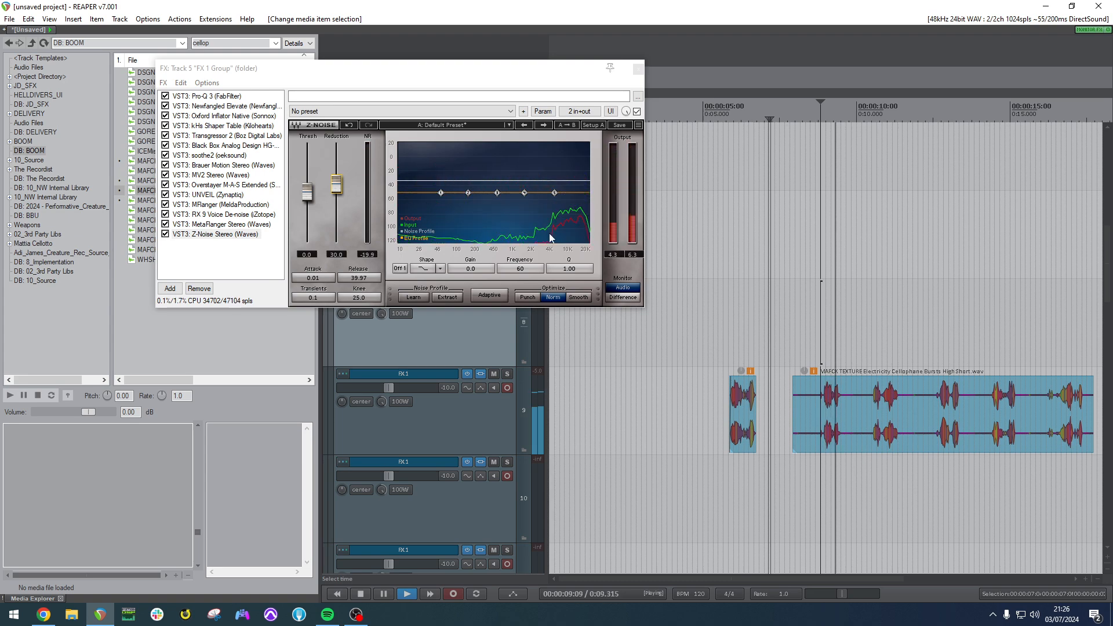
key(space)
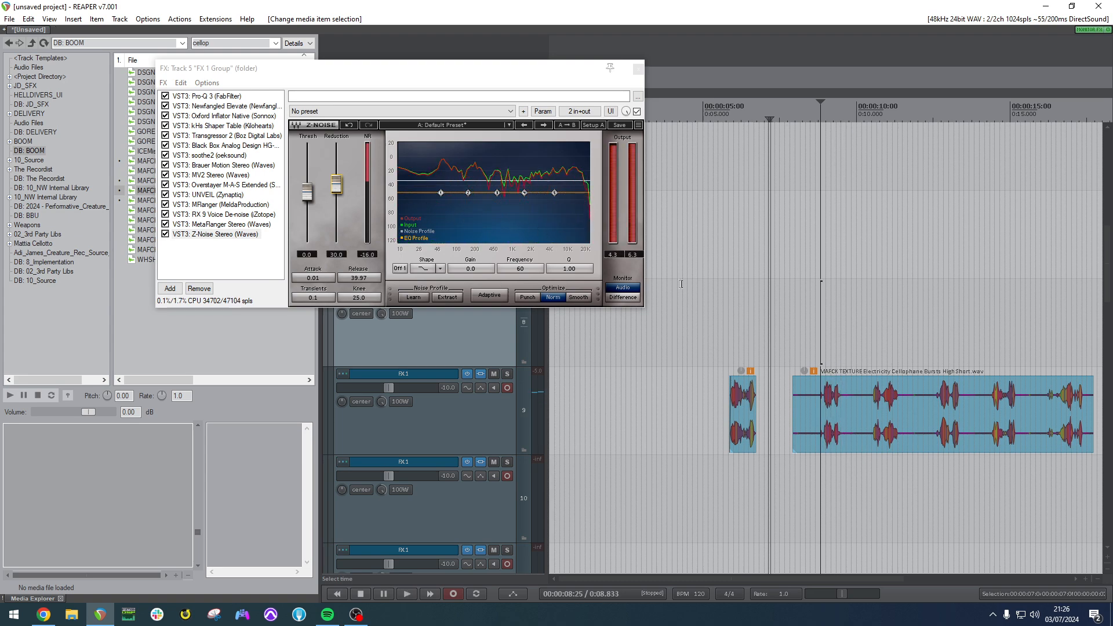
click(239, 235)
key(Delete)
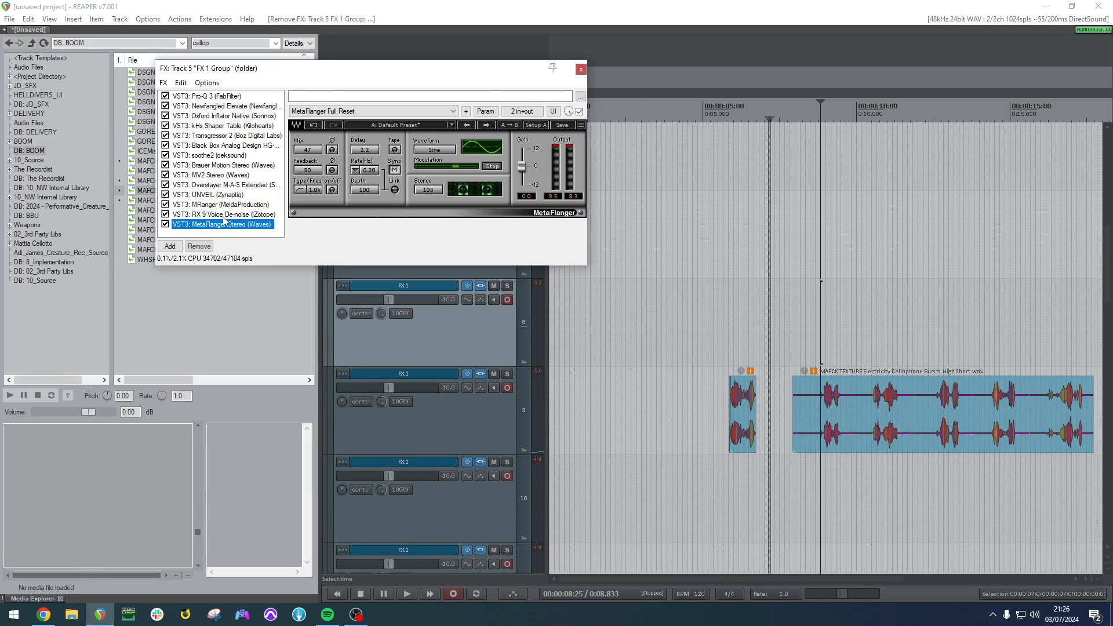
Add Native Instruments Driver to the FX 1 Group chain and audition it on the longer Electricity Cellophane clip.
click(169, 246)
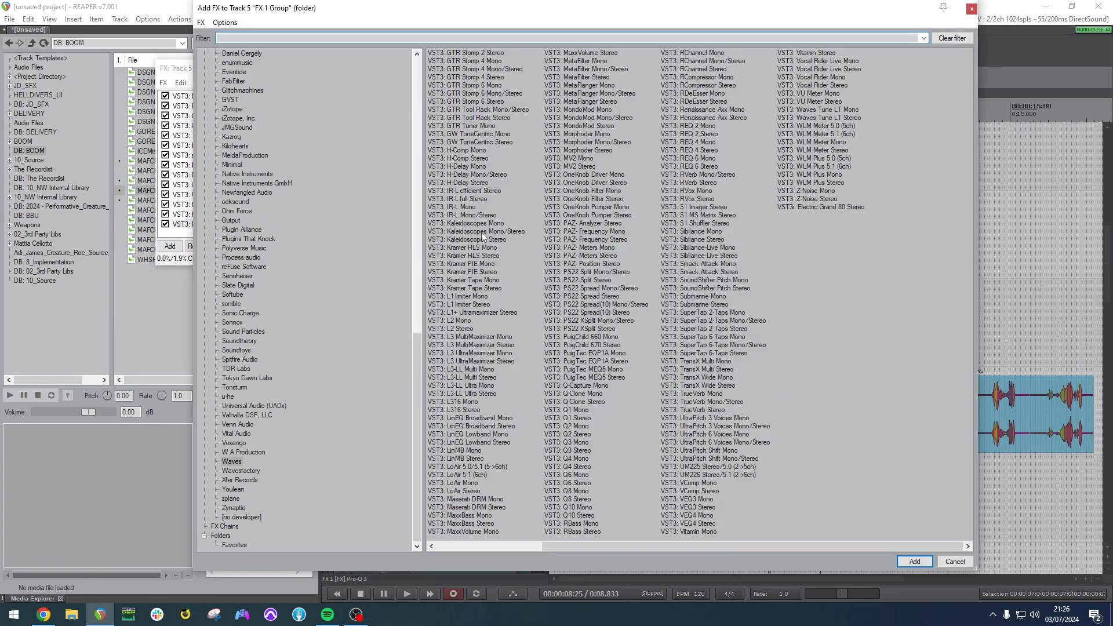
click(251, 173)
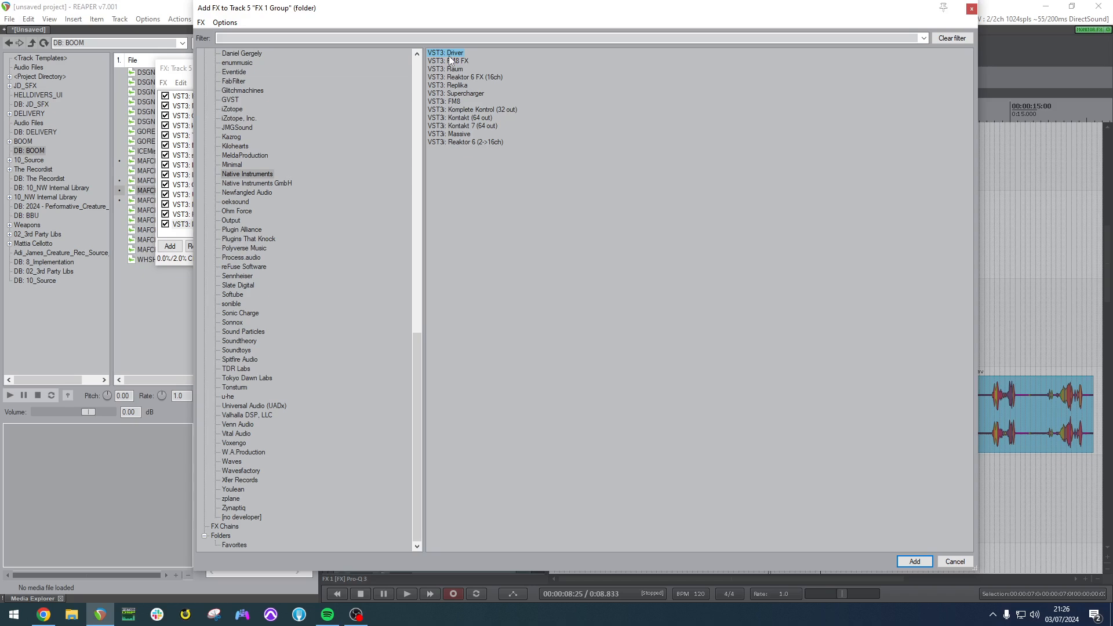
double_click(449, 55)
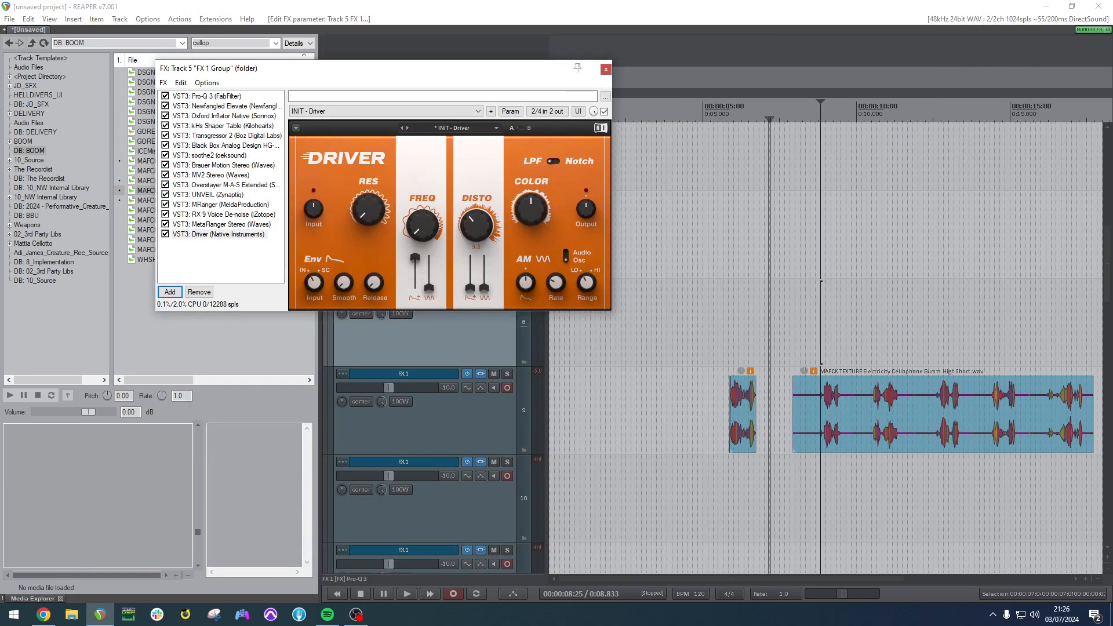
click(808, 325)
key(space)
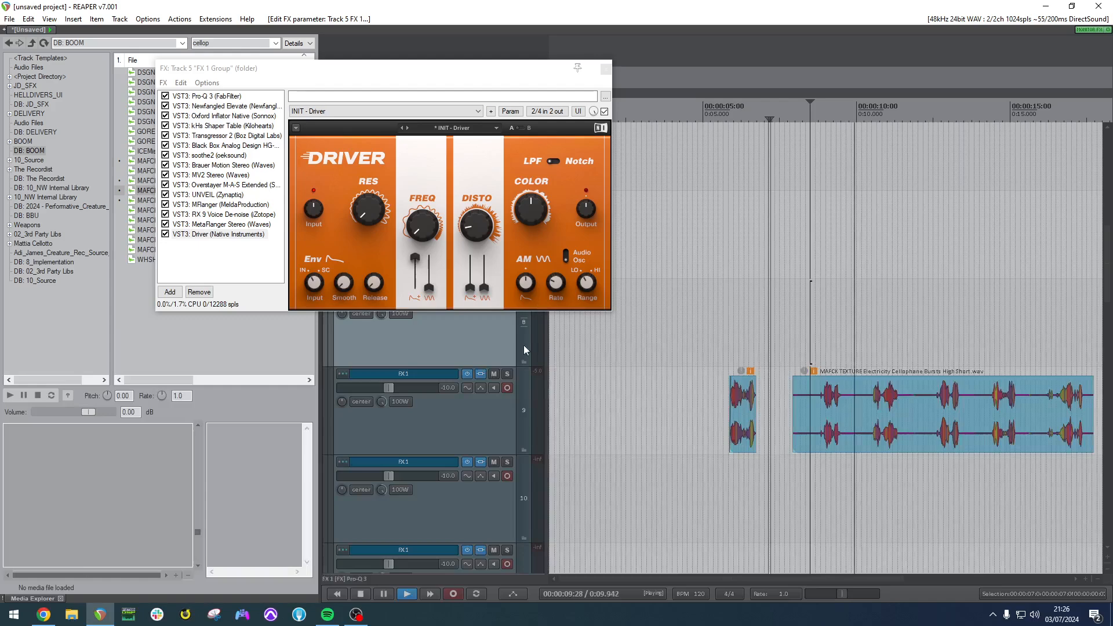
key(space)
Set Driver's distortion to 0.0 and audition the effect on the short clip.
click(738, 342)
key(space)
drag(422, 226, 404, 265)
key(space)
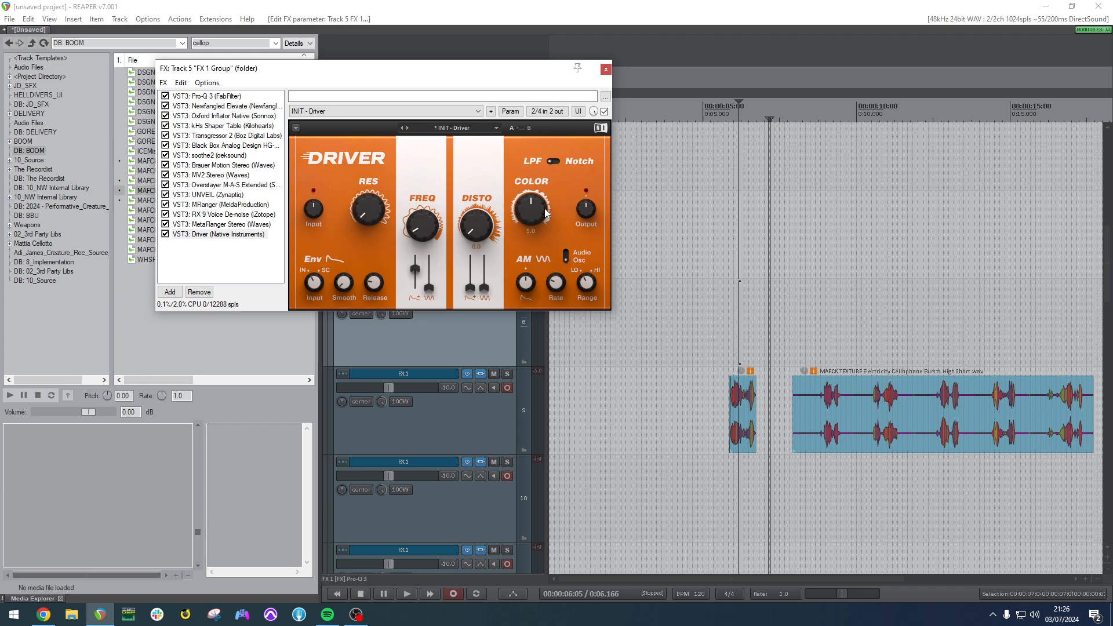
click(723, 336)
key(space)
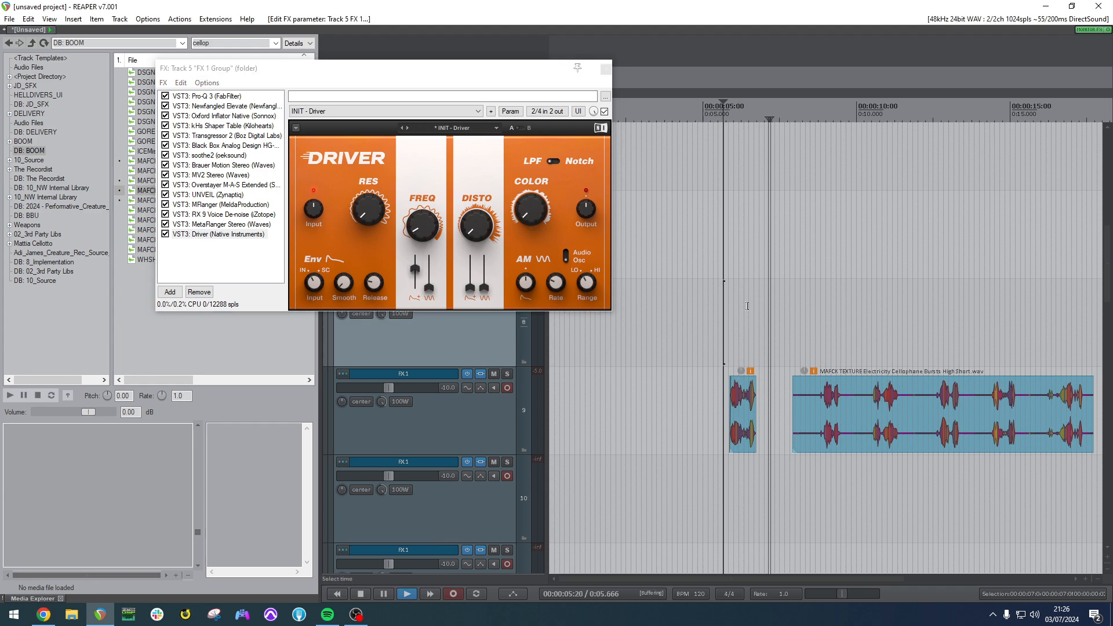
click(887, 347)
key(space)
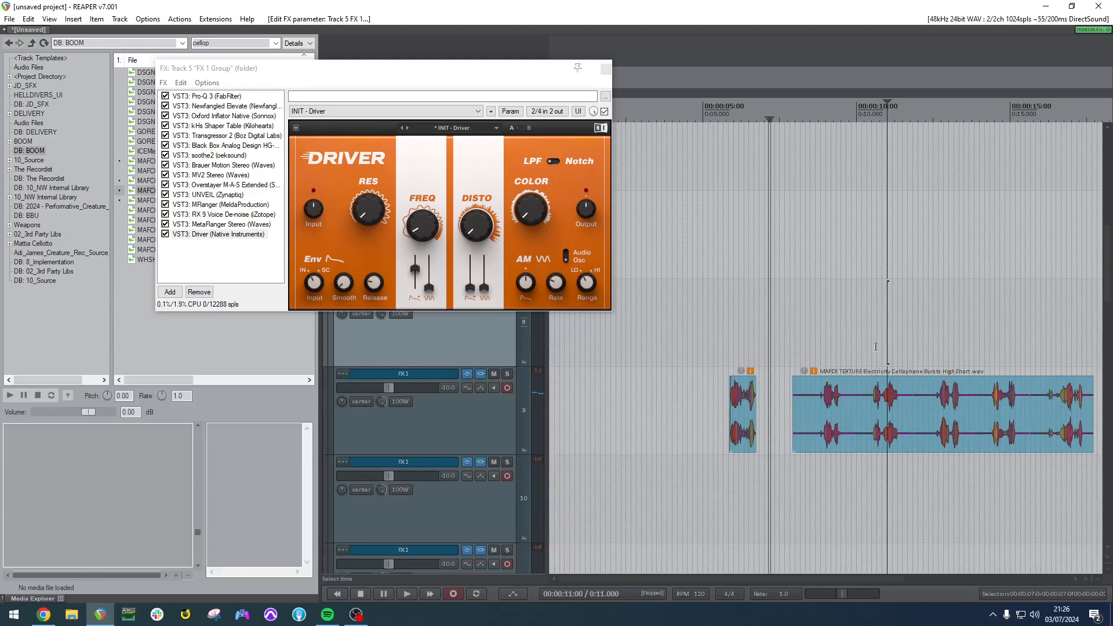
Audition the longer clip while raising Driver's frequency envelope amount and setting its frequency to about 3.6 kHz.
click(876, 342)
key(space)
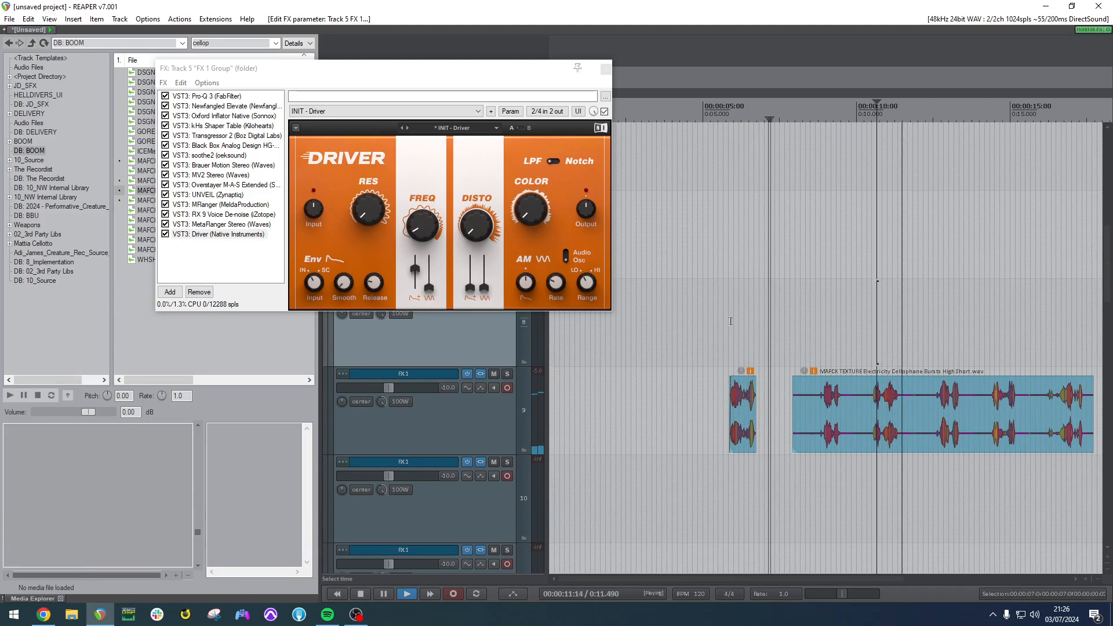
drag(423, 233, 423, 216)
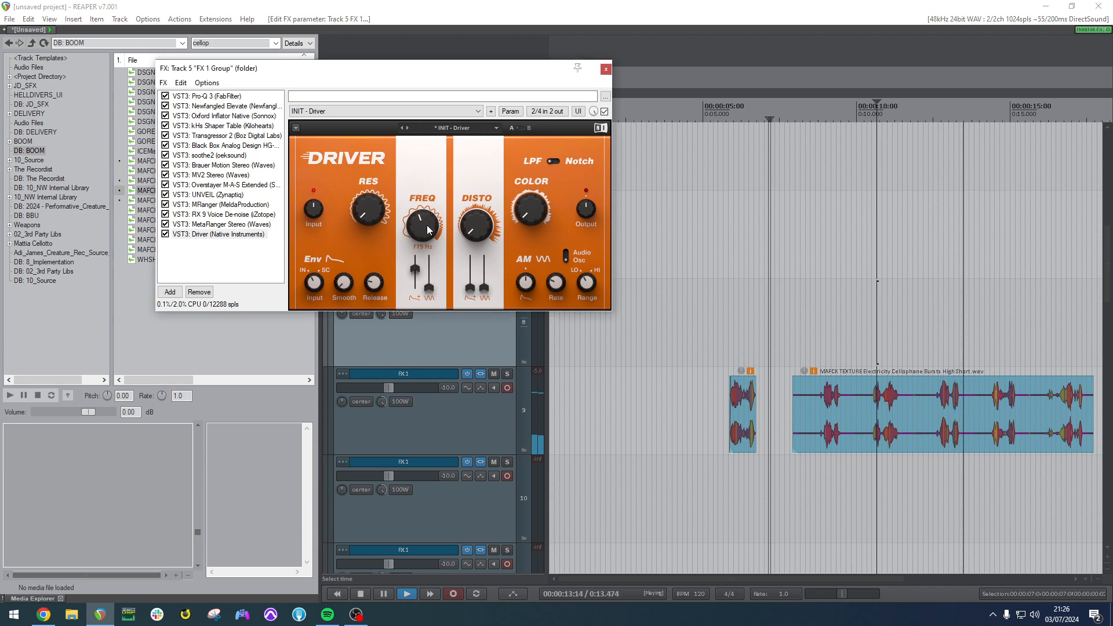
key(space)
key(space)
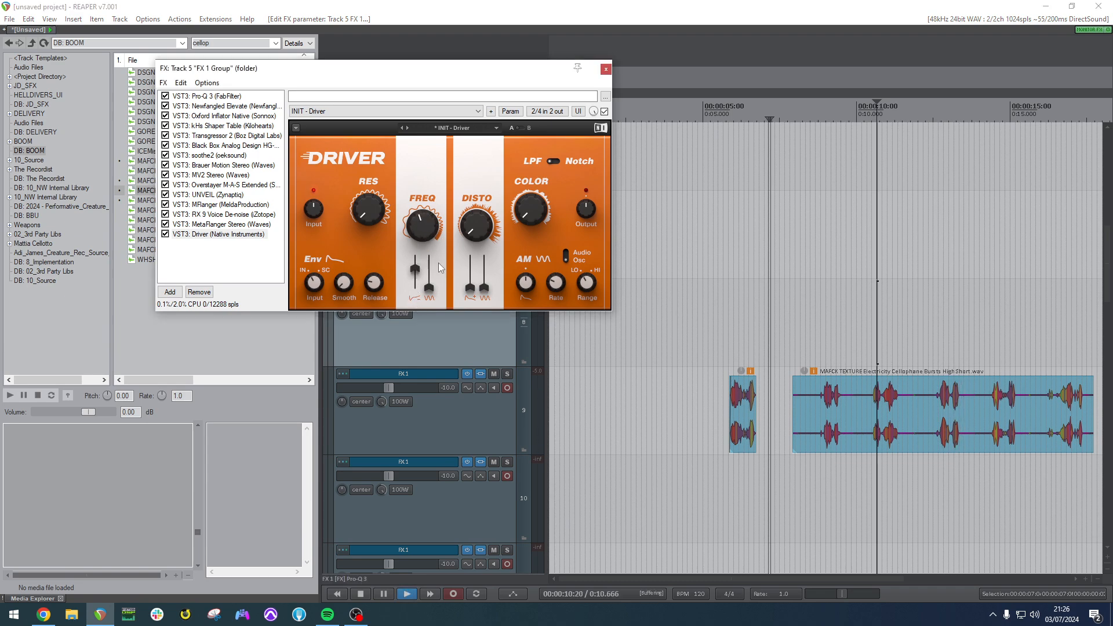
drag(415, 268, 426, 215)
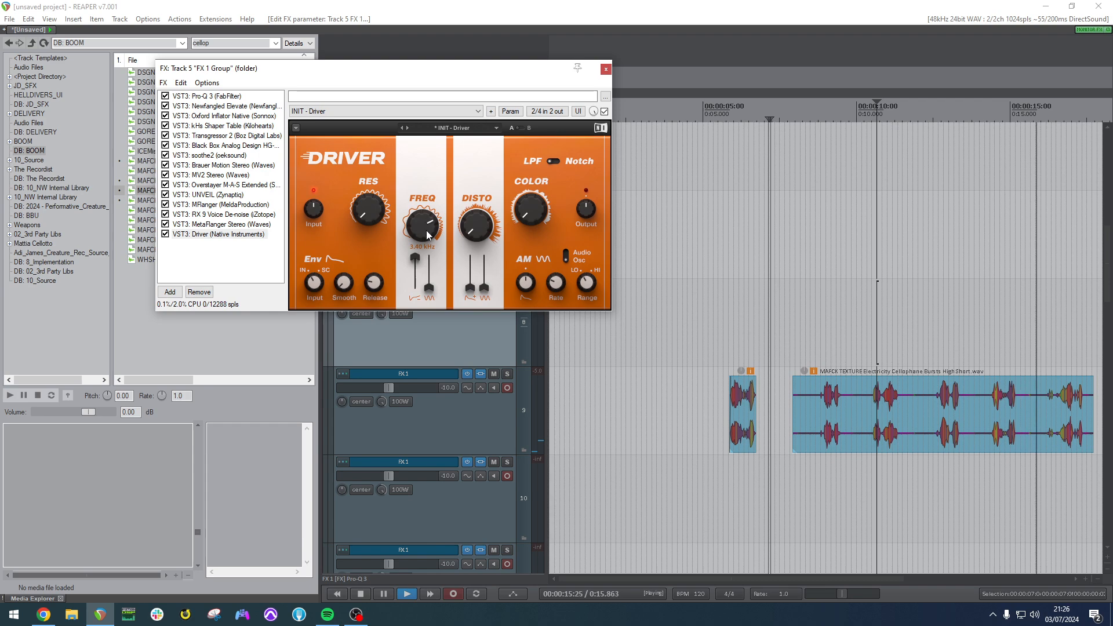
Remove Driver from the FX 1 Group chain, stop playback and leave the plugin browser without adding anything.
click(229, 235)
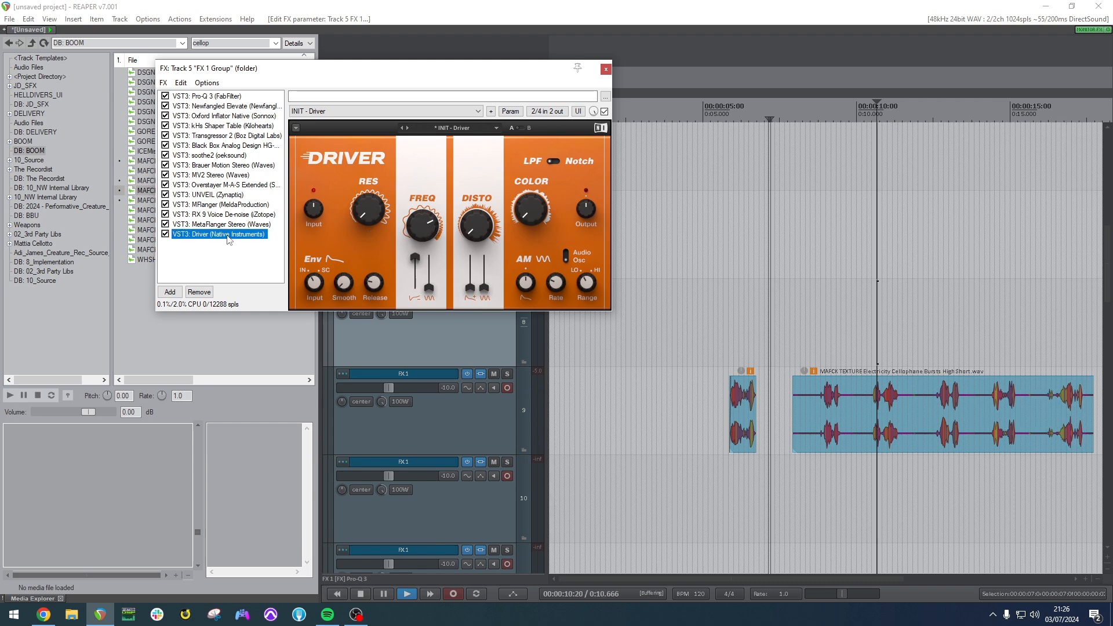
key(Delete)
click(181, 246)
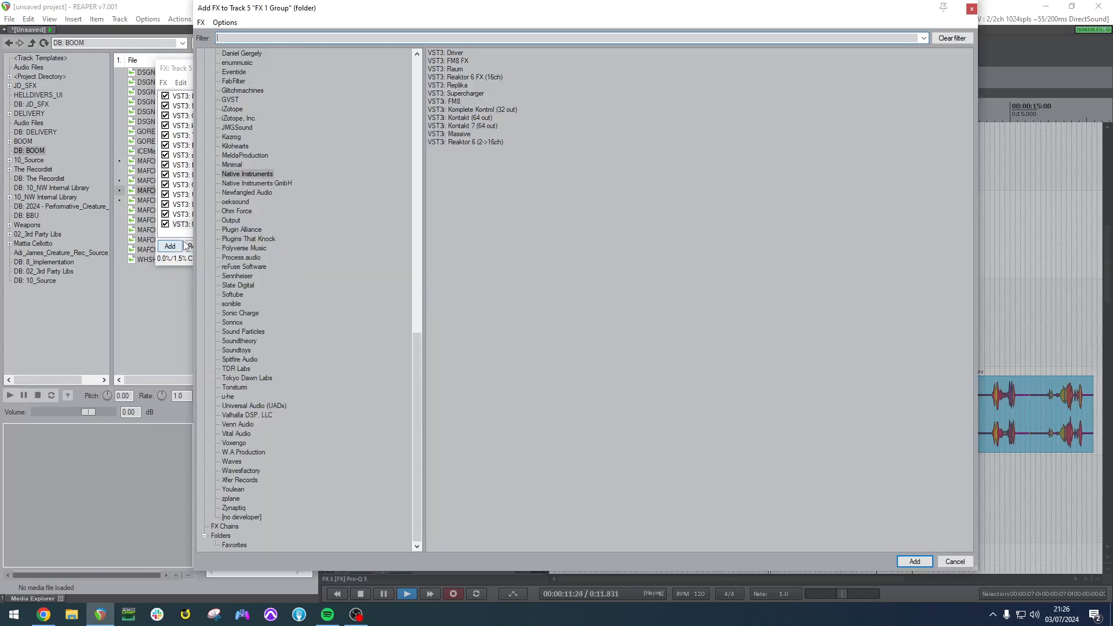
click(1061, 333)
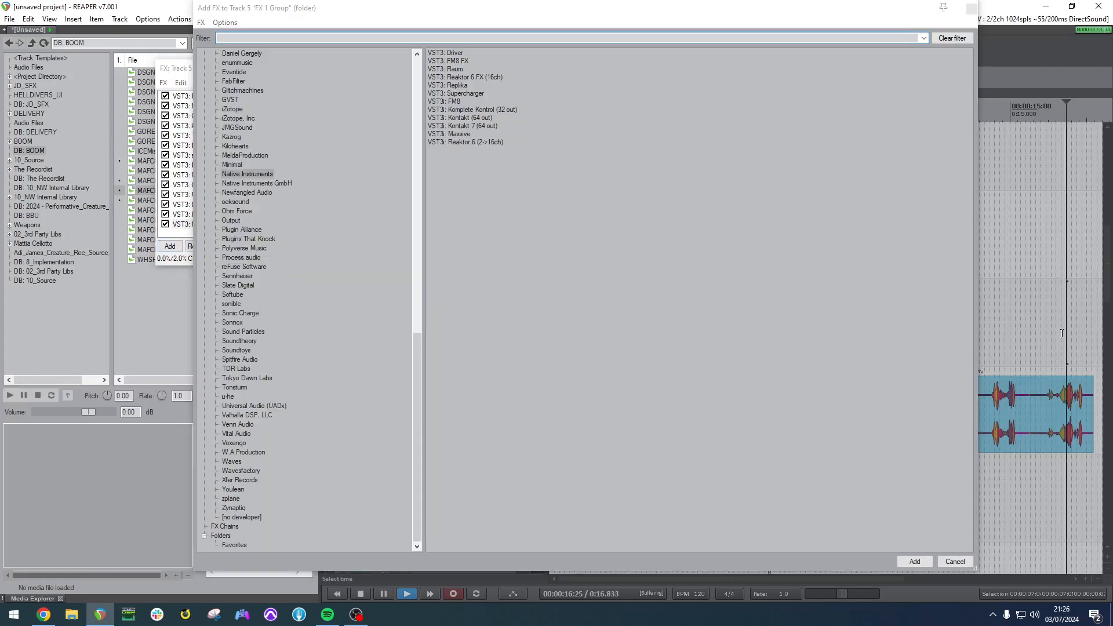
key(space)
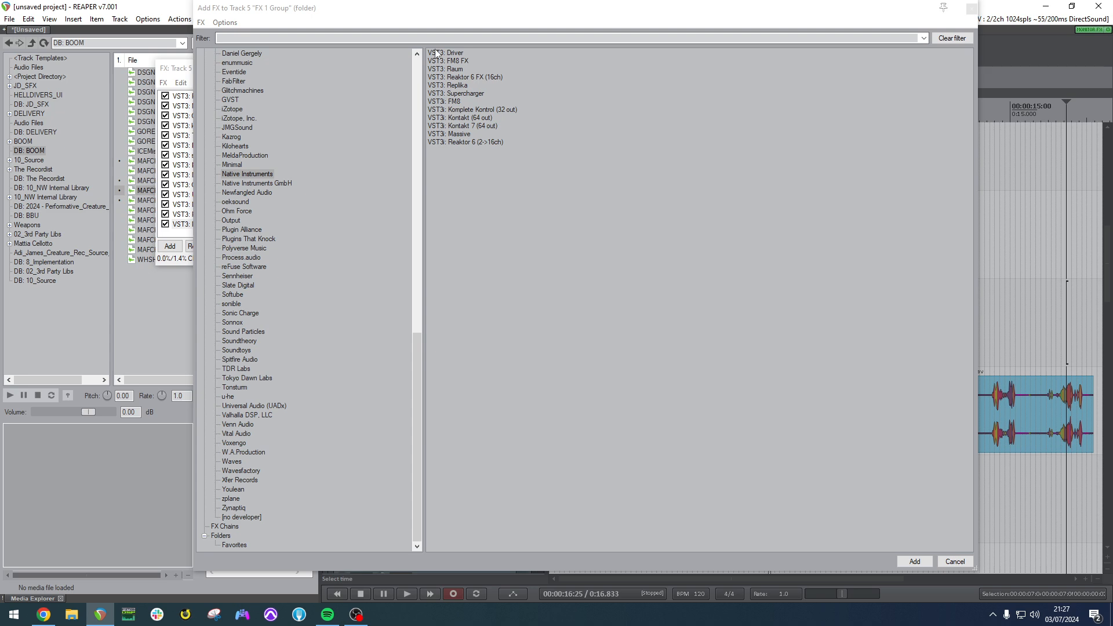
drag(485, 15, 710, 28)
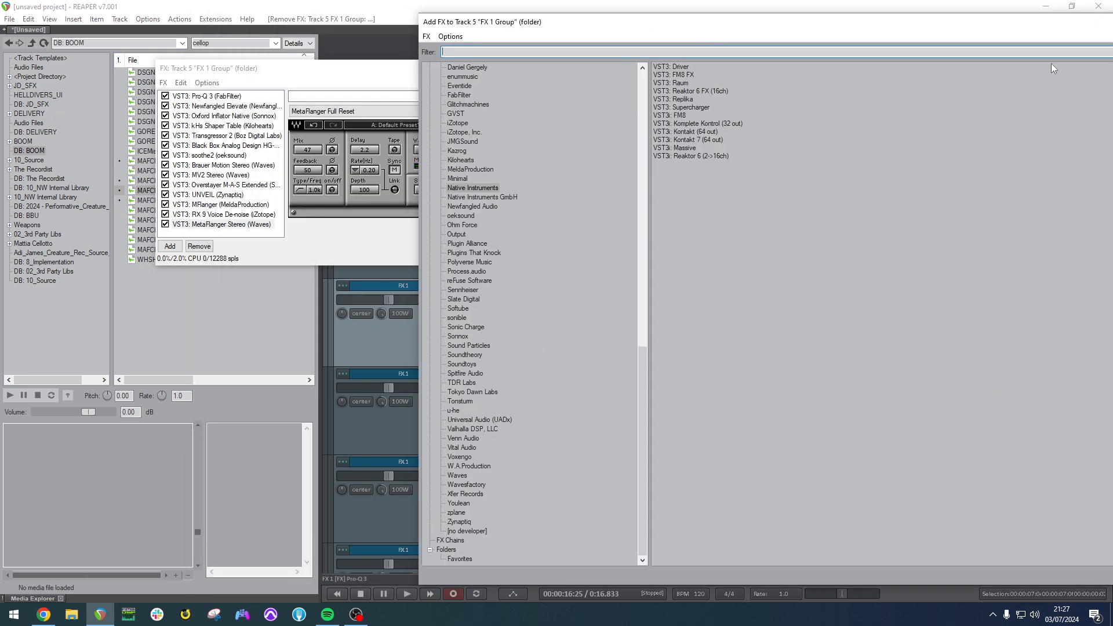
drag(1014, 30, 665, 62)
click(856, 57)
Lower the triode on the Black Box HG-2, set its saturation frequency to Flat and audition the longer clip.
click(218, 147)
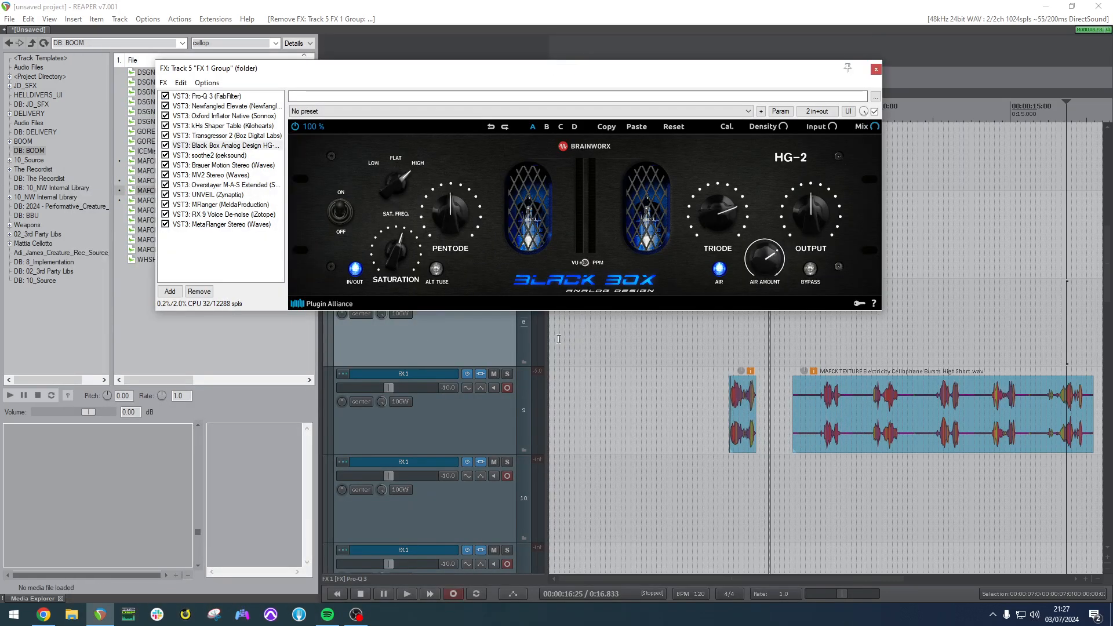
drag(805, 354, 815, 349)
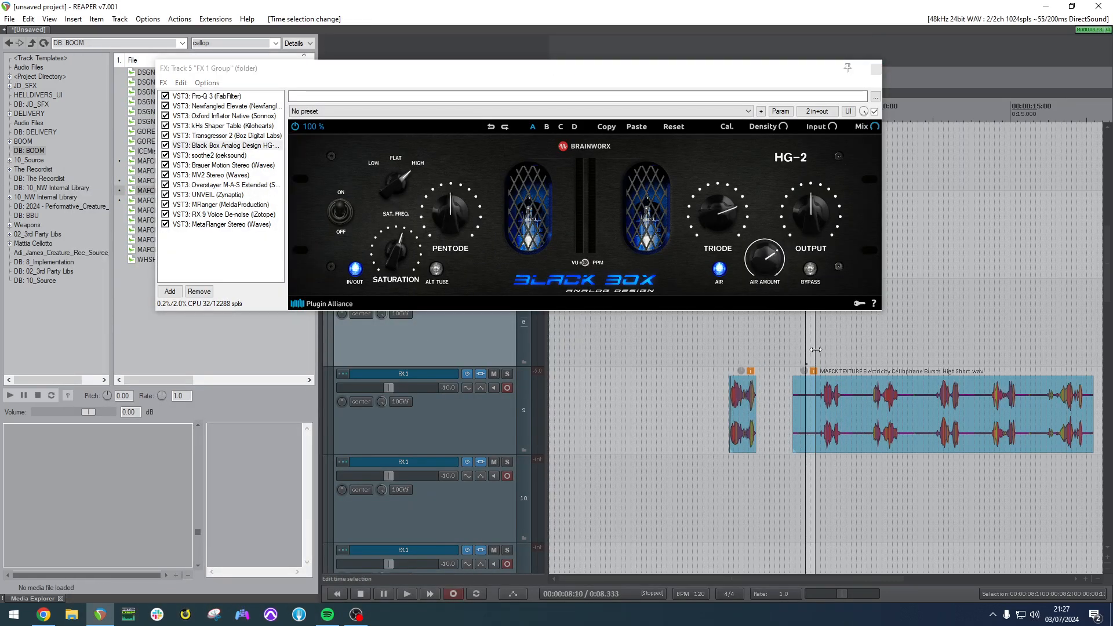
click(723, 202)
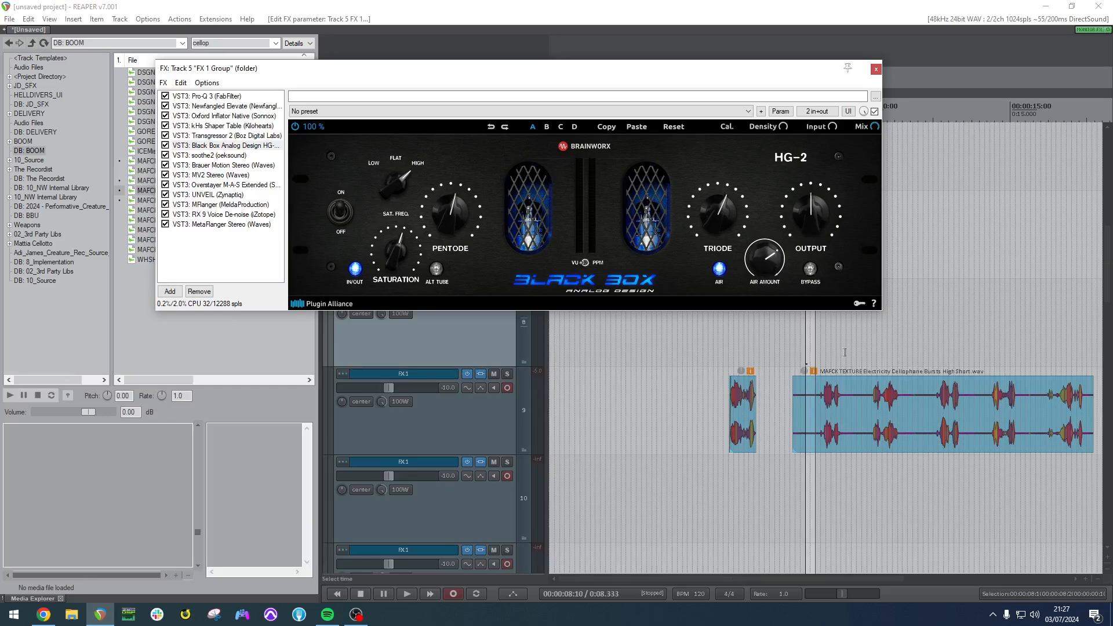
click(817, 346)
key(space)
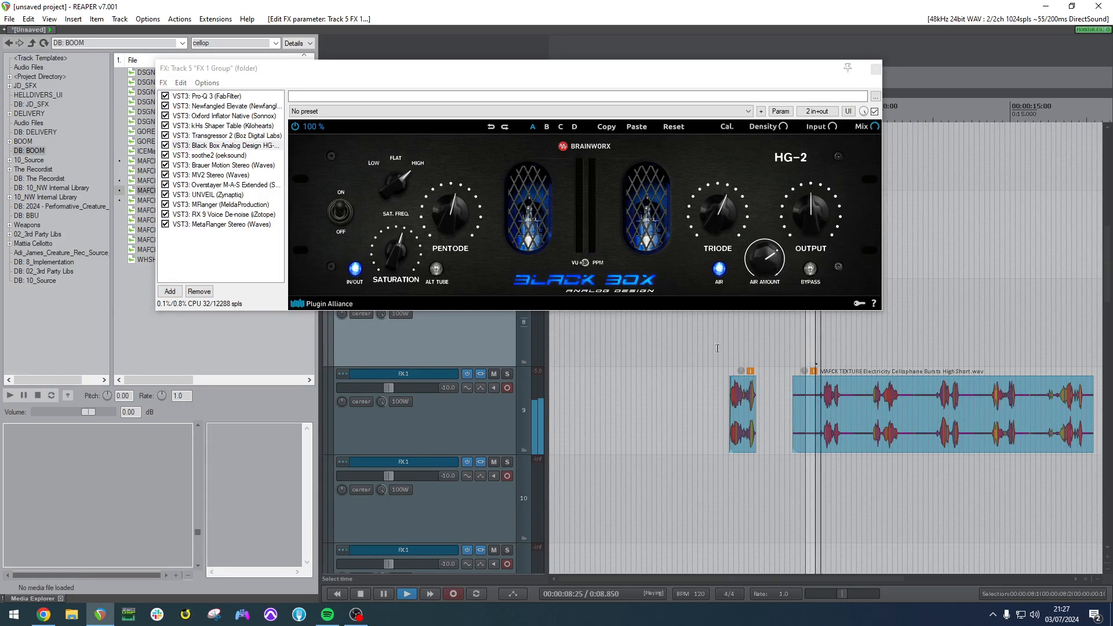
click(397, 190)
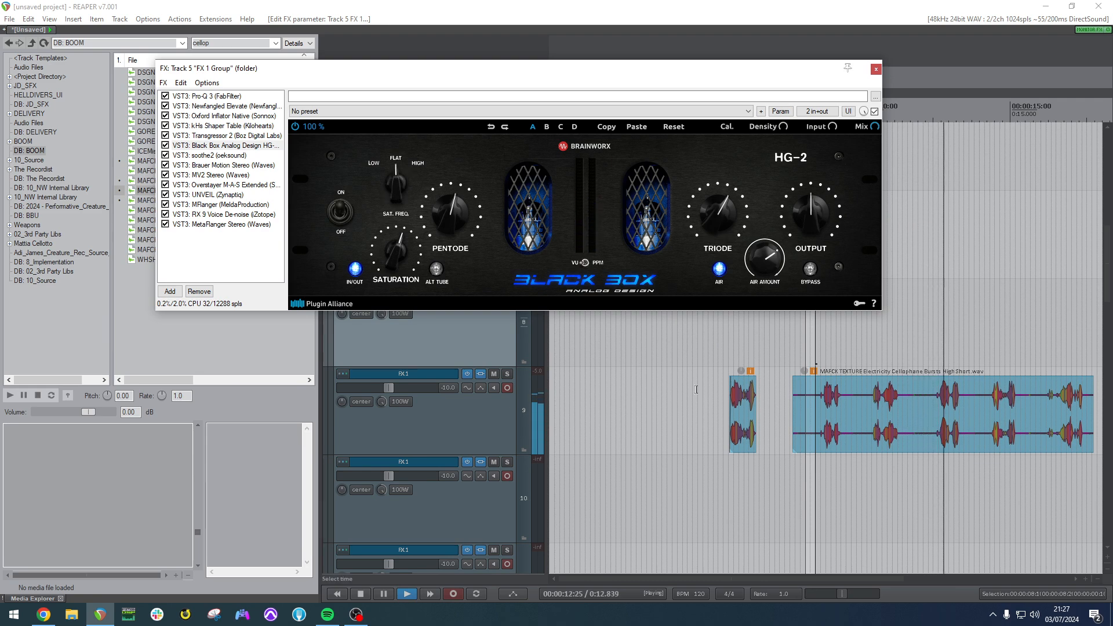
key(space)
Try time-stretching the longer Electricity Cellophane clip to a rate of 1.492, audition it and undo the stretch.
click(888, 413)
scroll(870, 413, down, 3)
drag(742, 409, 708, 410)
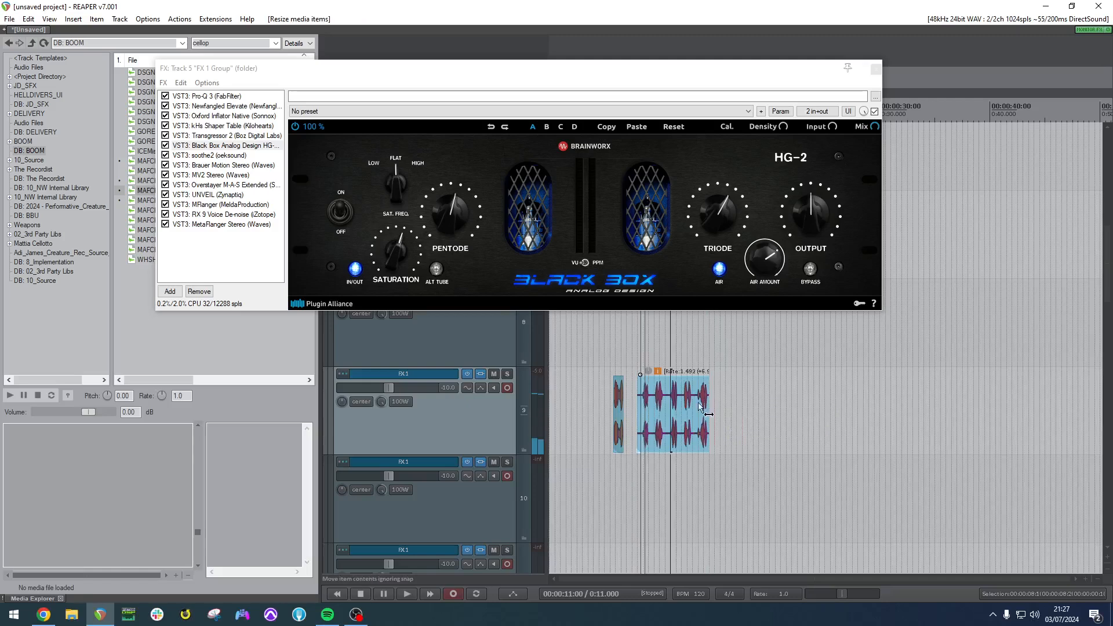
click(654, 356)
key(space)
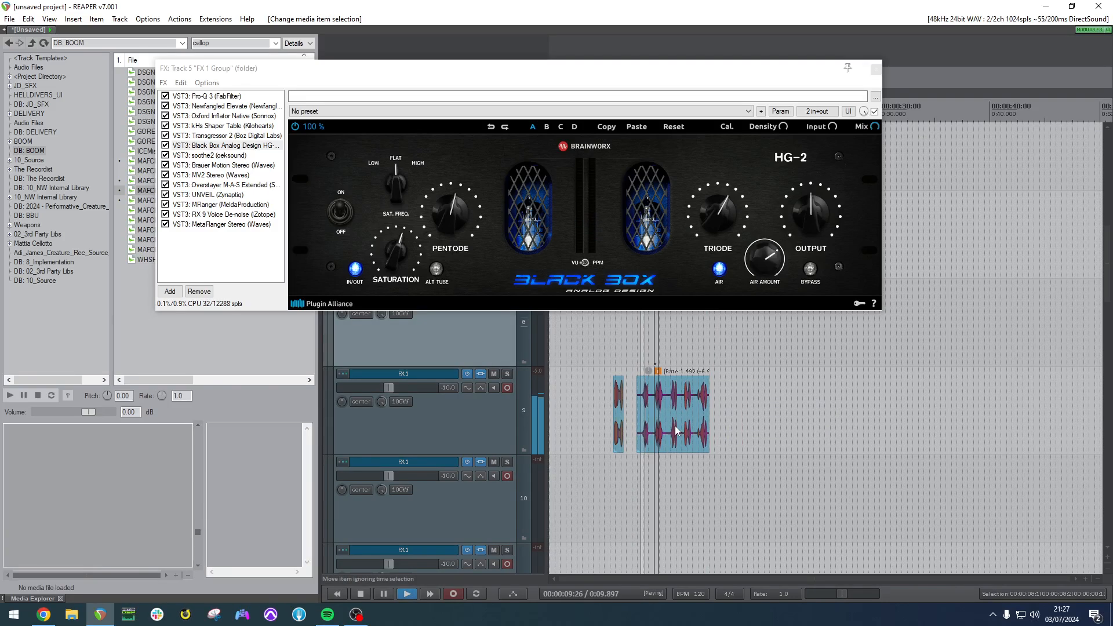
key(space)
key(ctrl+z)
key(ctrl+z)
click(705, 416)
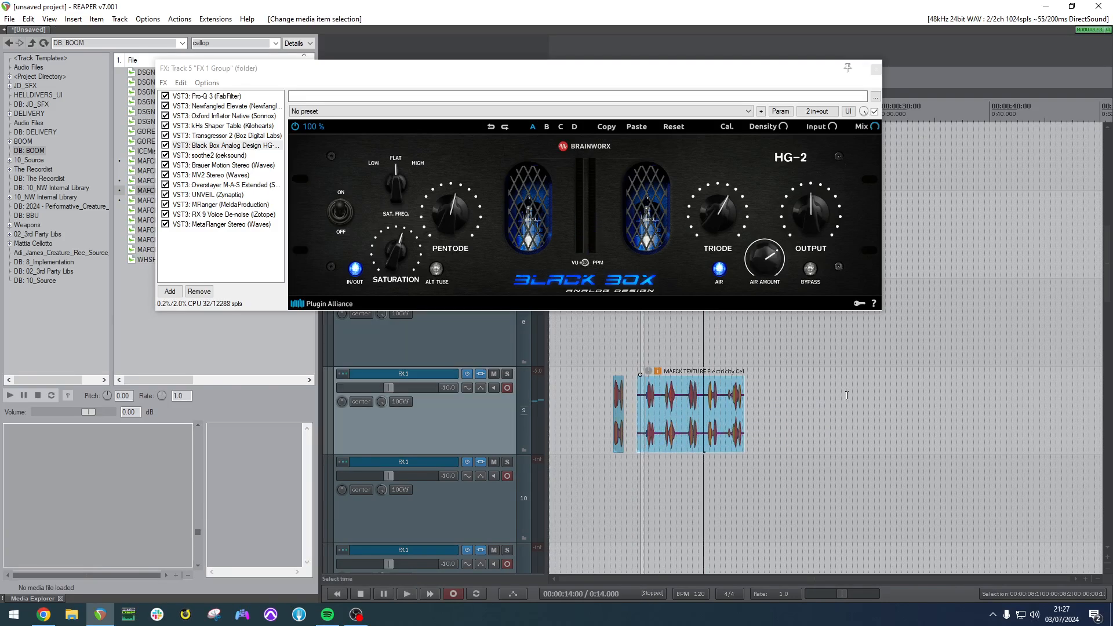
click(846, 412)
Add Tonsturm TRAVELER (mono) to the FX 1 Group chain and move its window clear of the clips.
double_click(249, 252)
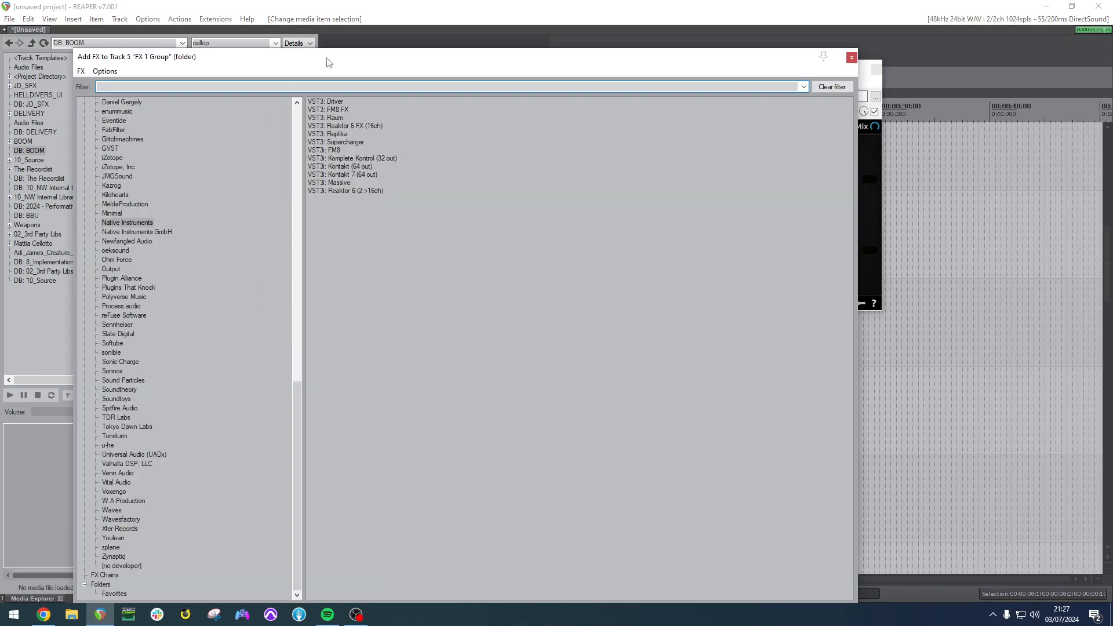
drag(329, 62, 716, 13)
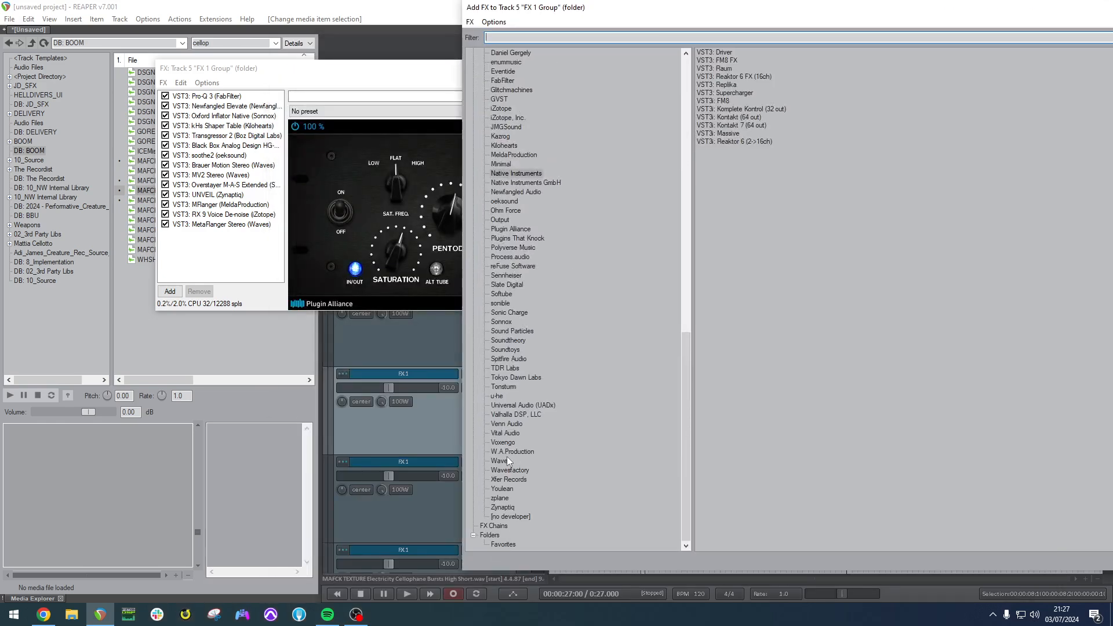
click(498, 378)
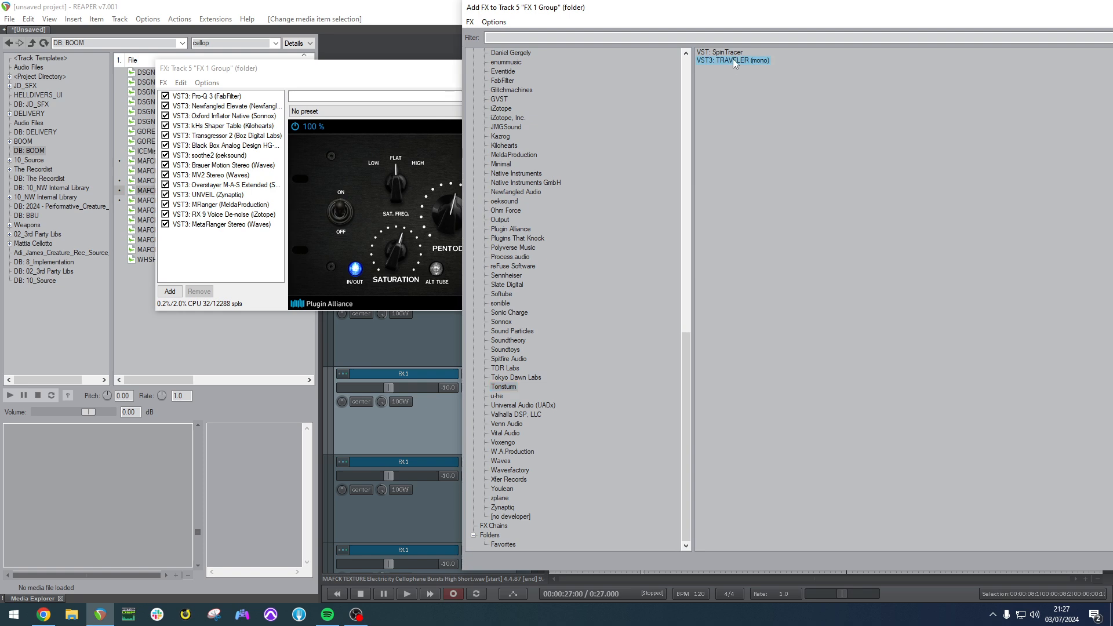
key(Return)
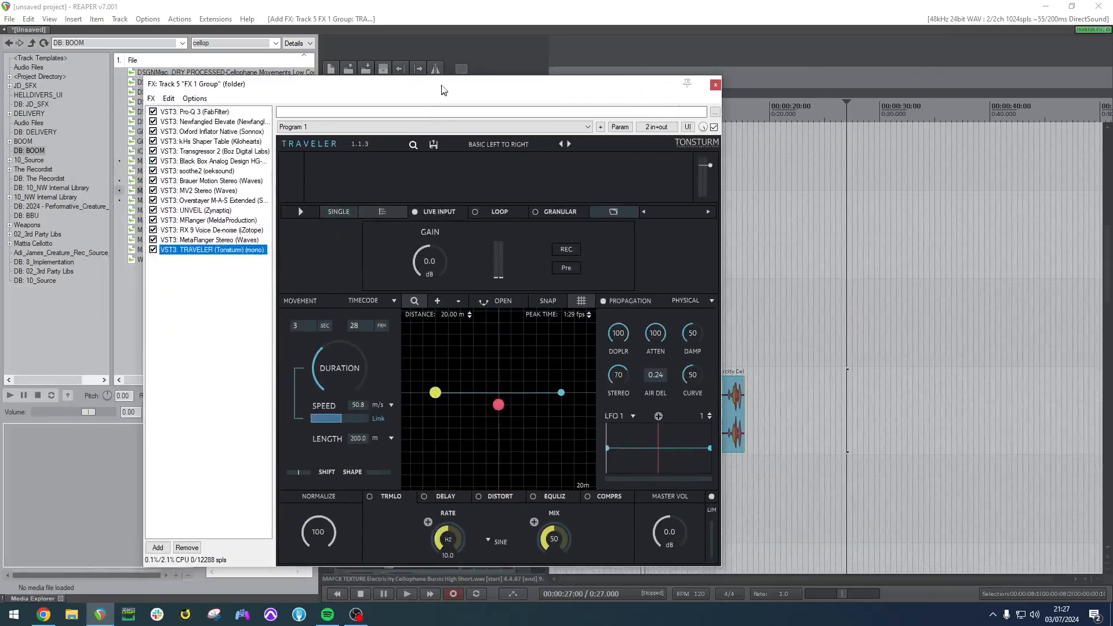
drag(442, 89, 421, 58)
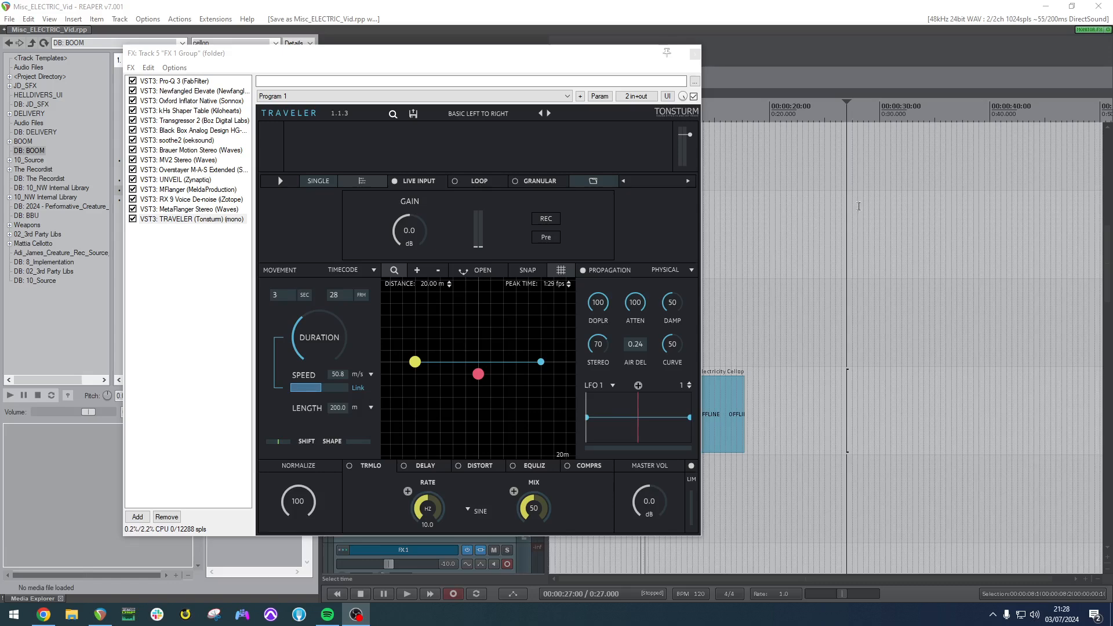
drag(603, 58, 569, 49)
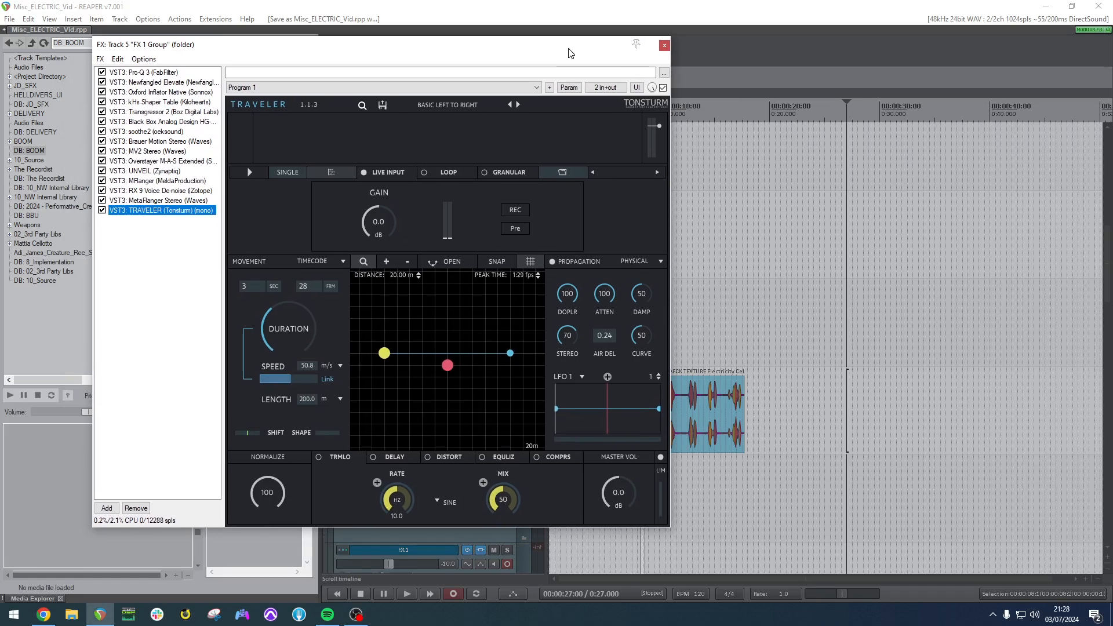
drag(469, 48, 362, 24)
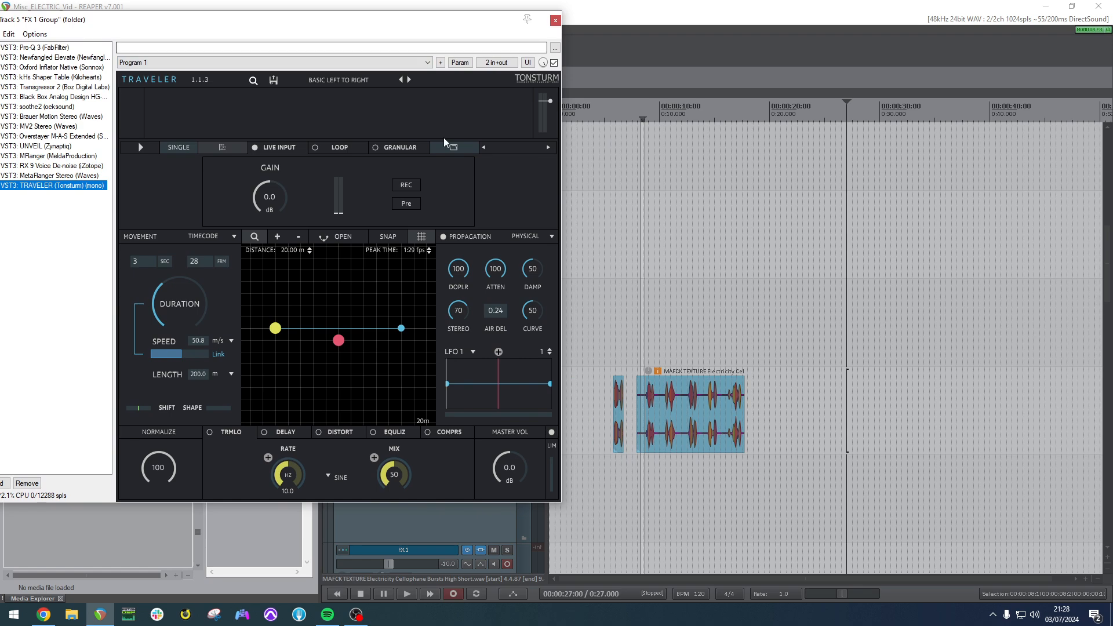
Move the longer Electricity Cellophane clip later on the timeline so it starts at about 10 seconds.
click(658, 340)
drag(689, 397, 712, 397)
click(711, 400)
scroll(697, 412, up, 4)
scroll(698, 415, up, 3)
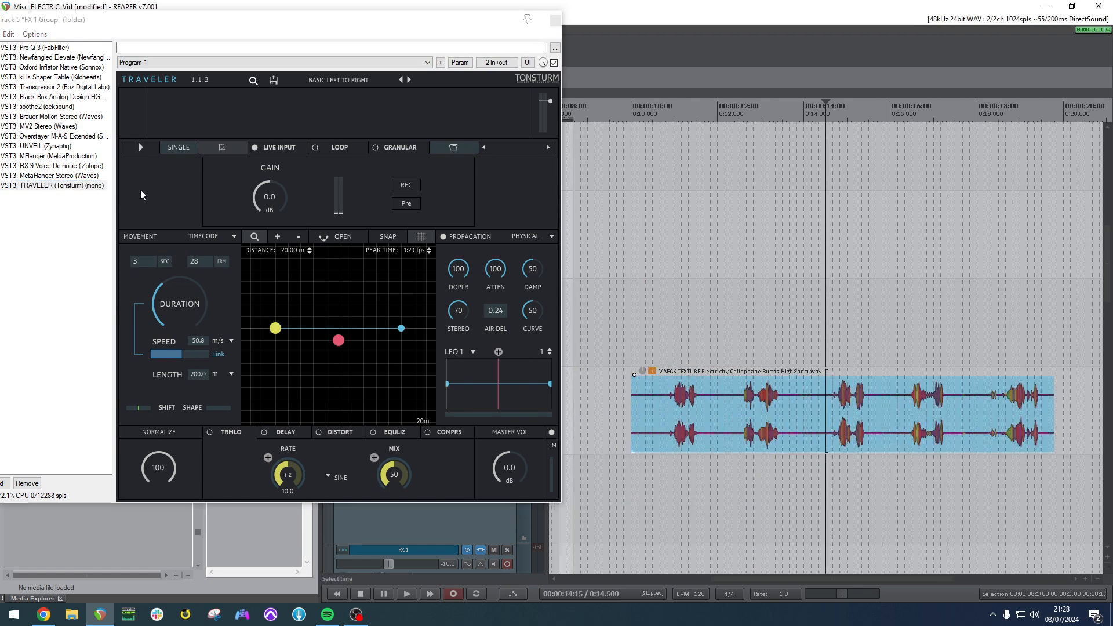
Audition TRAVELER on the moved clip from the 12-second mark.
click(728, 340)
key(space)
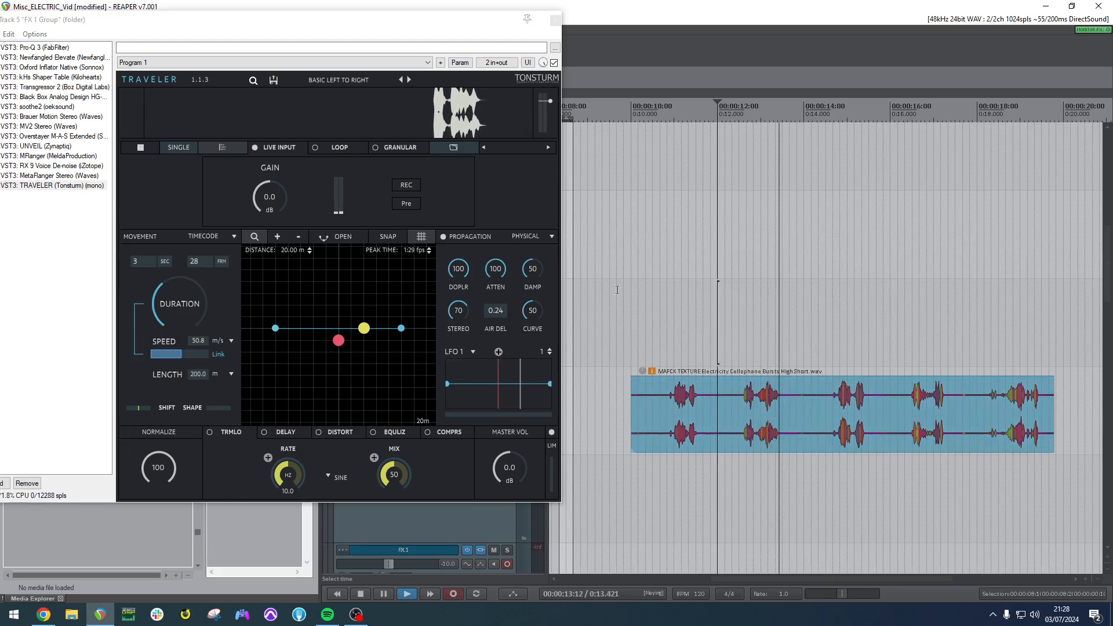
key(space)
Set TRAVELER's duration to 23 seconds 8 frames, stereo to 83, curve to 60 and damping to 65.
drag(190, 305, 194, 232)
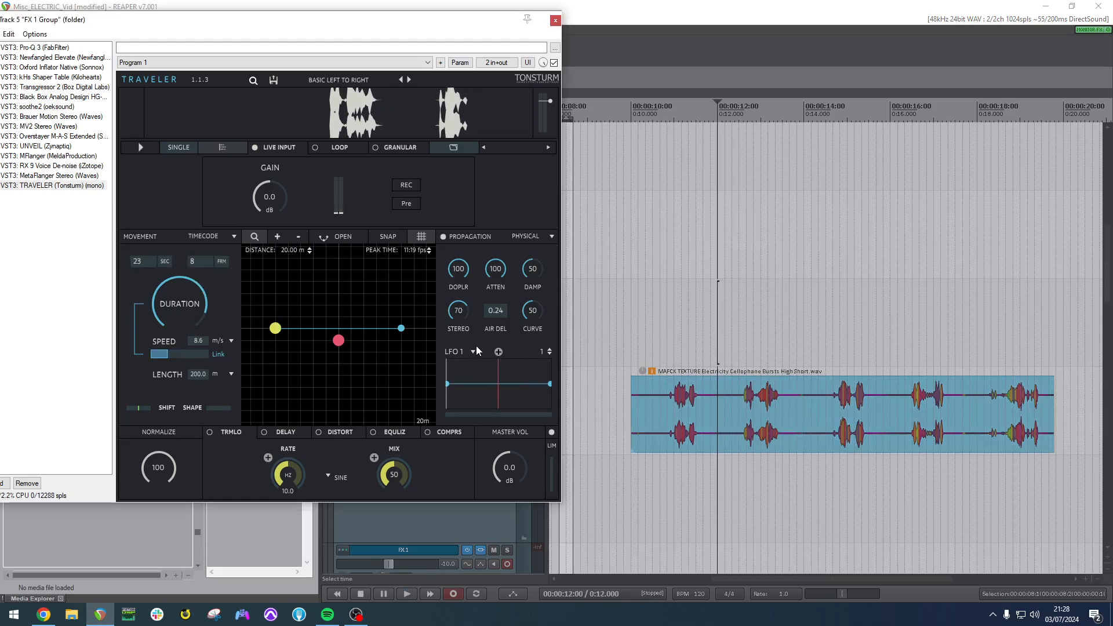
drag(458, 316, 460, 293)
drag(528, 313, 530, 296)
drag(531, 269, 531, 243)
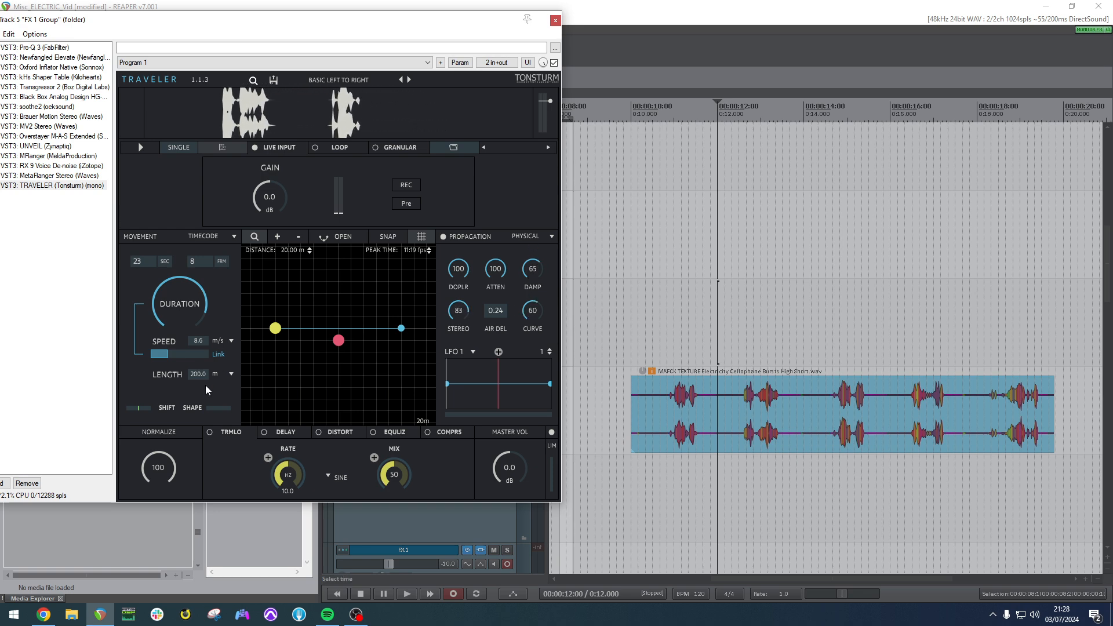
Audition TRAVELER on the long clip, shorten its duration to 0 seconds 13 frames and audition the faster movement.
click(739, 341)
key(space)
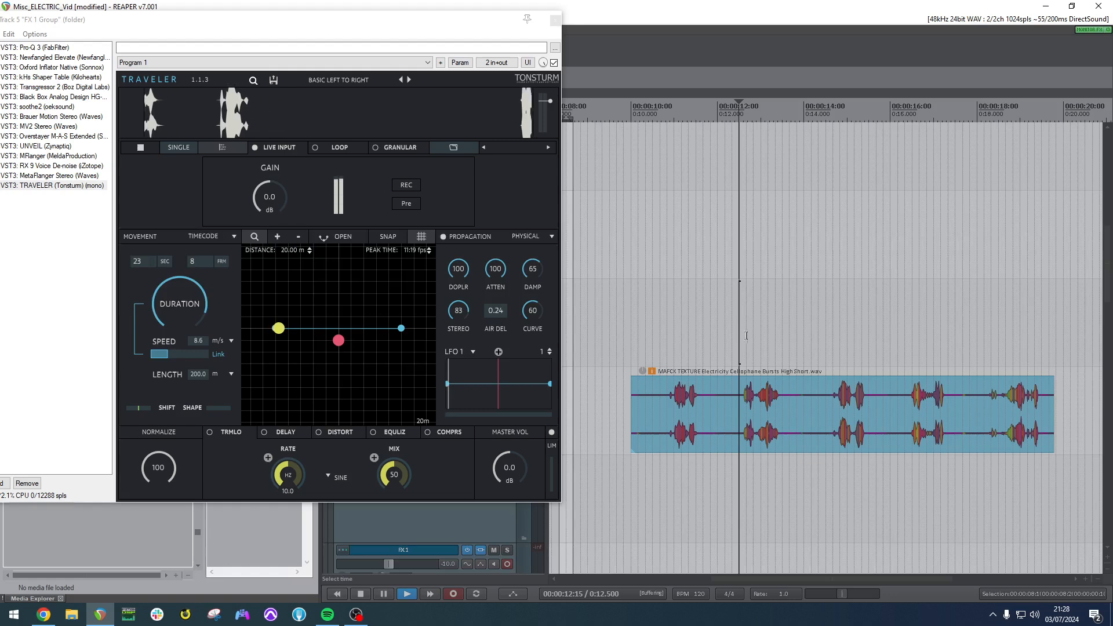
key(space)
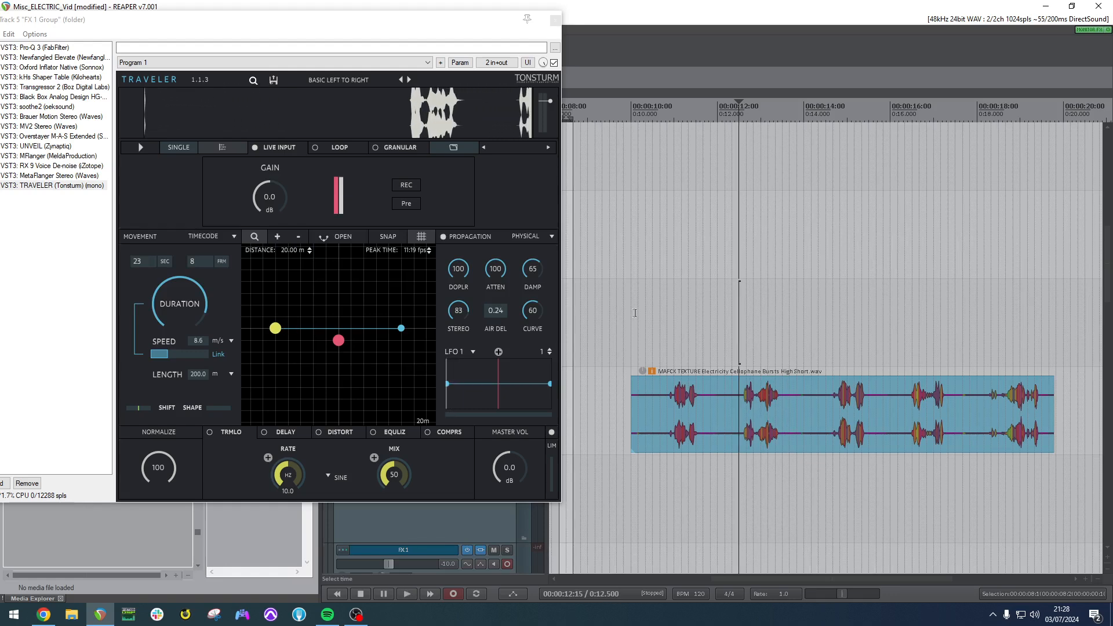
drag(195, 305, 200, 418)
key(space)
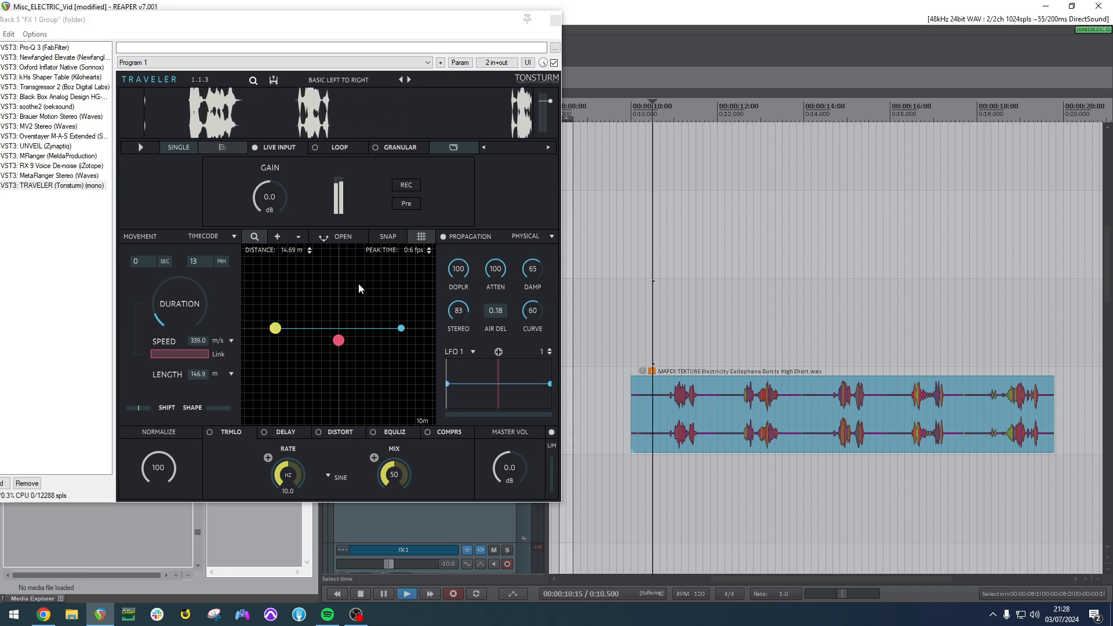
key(space)
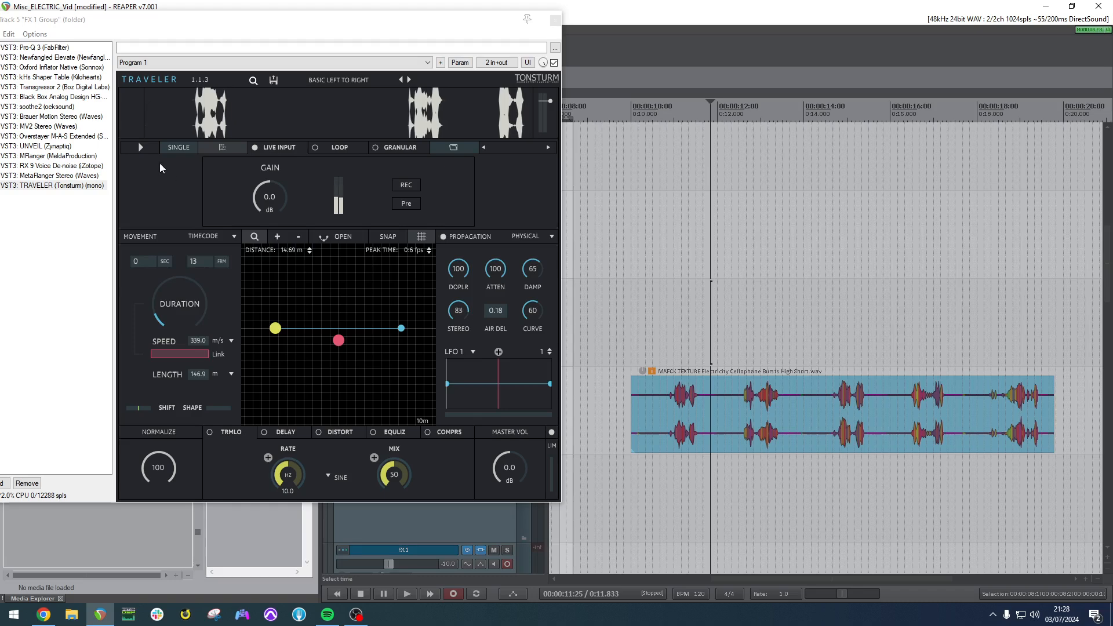
Switch TRAVELER's movement from single to loop playback and audition the clip from about 12.5 seconds.
click(141, 148)
click(164, 147)
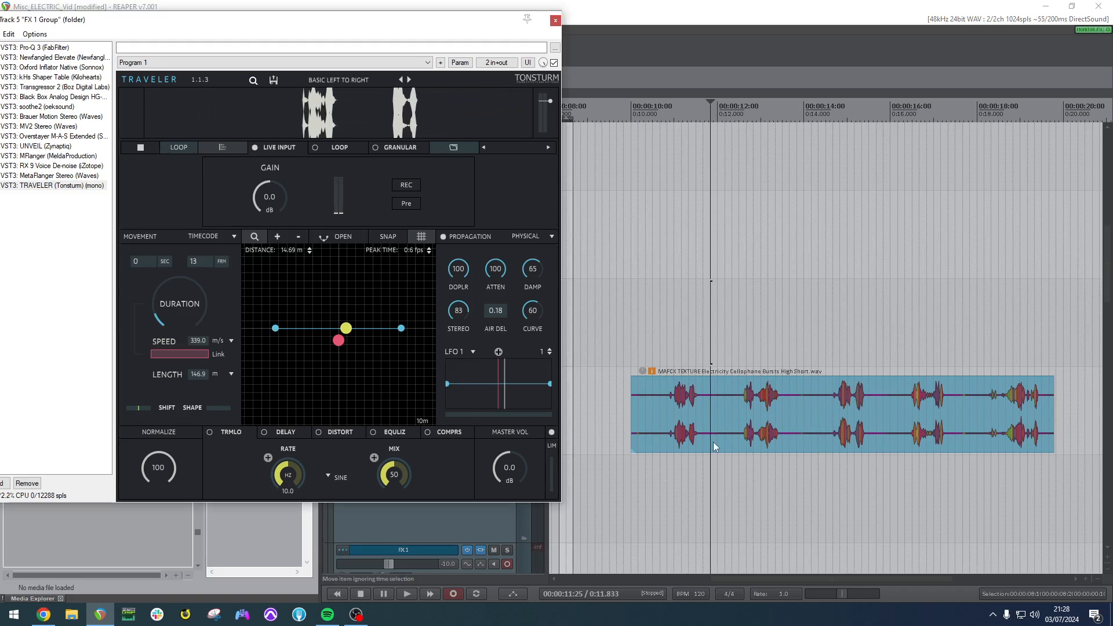
click(739, 328)
key(space)
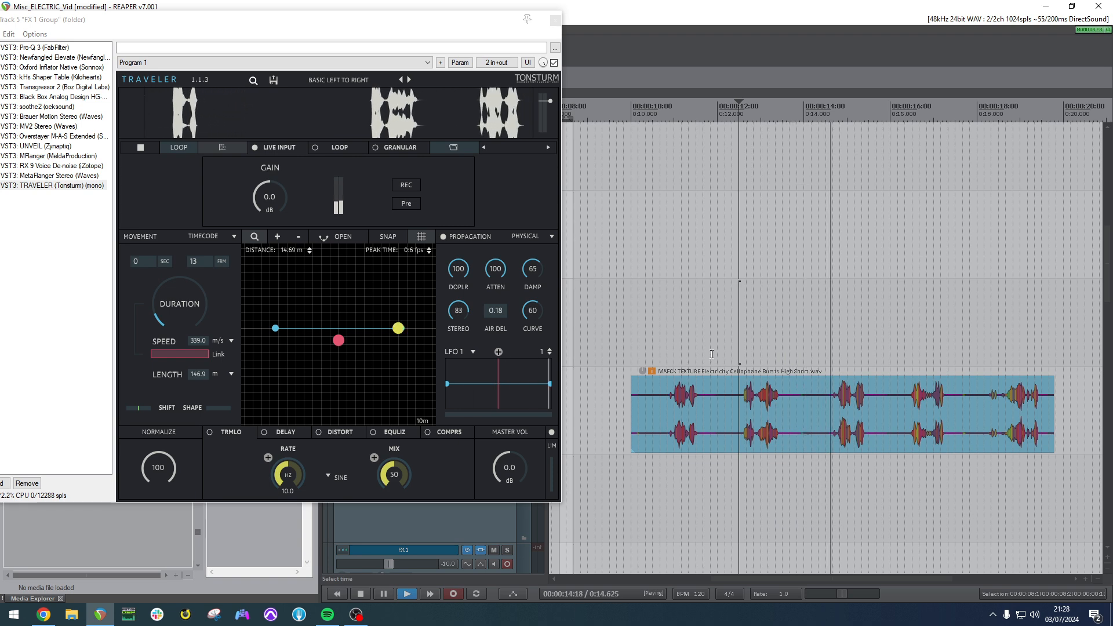
Set TRAVELER's duration to 0 seconds 26 frames, audition it from about 10.5 seconds and close the FX chain.
drag(190, 304, 147, 404)
drag(168, 314, 174, 294)
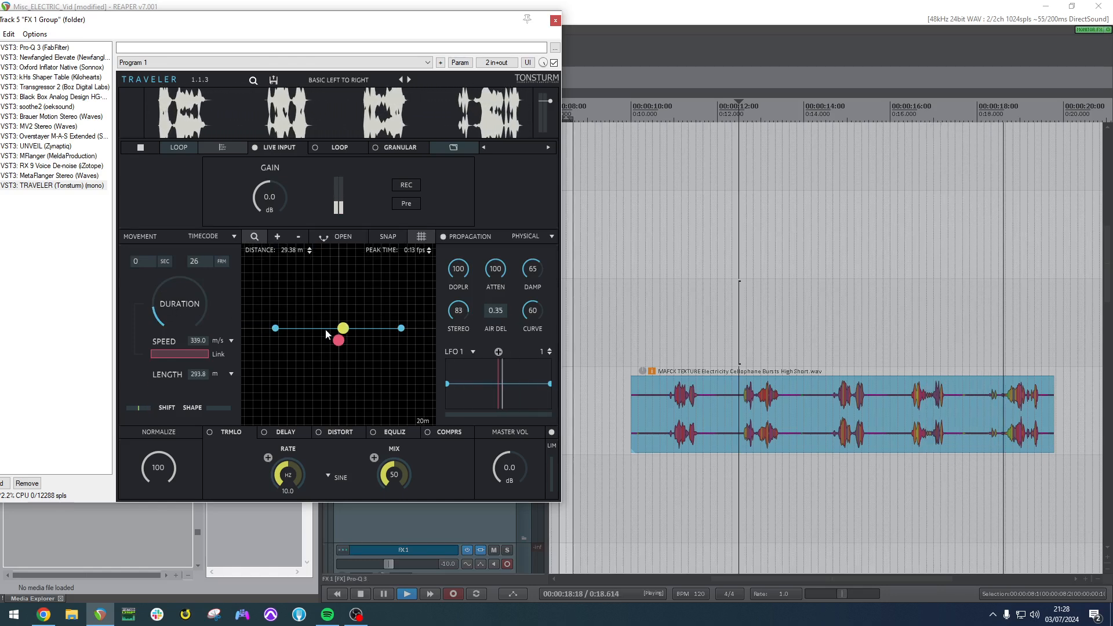
click(641, 334)
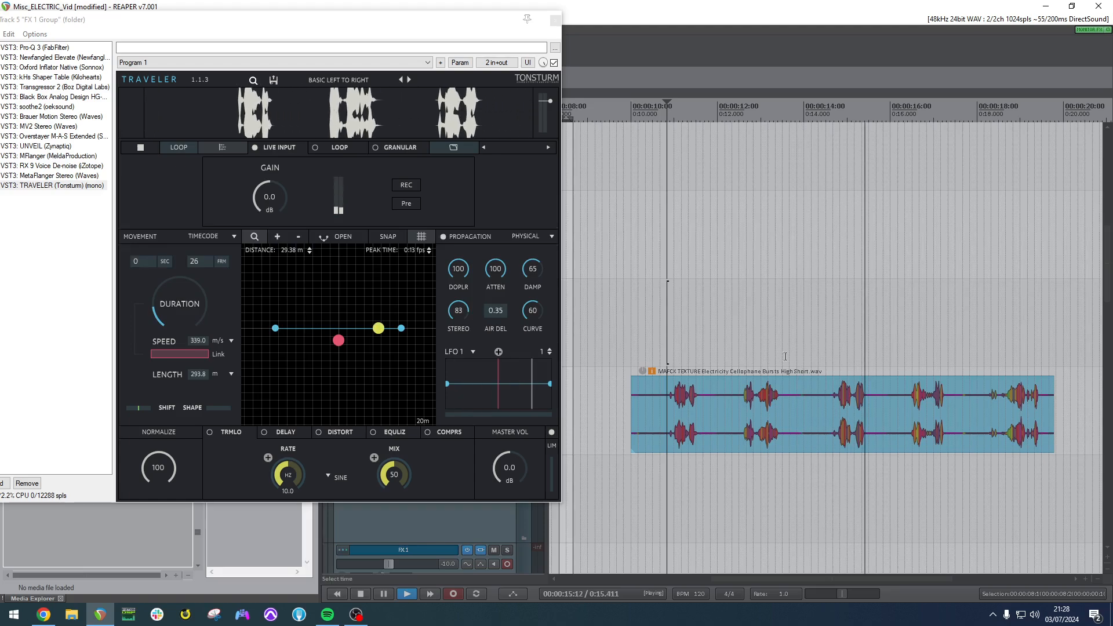
scroll(790, 360, down, 2)
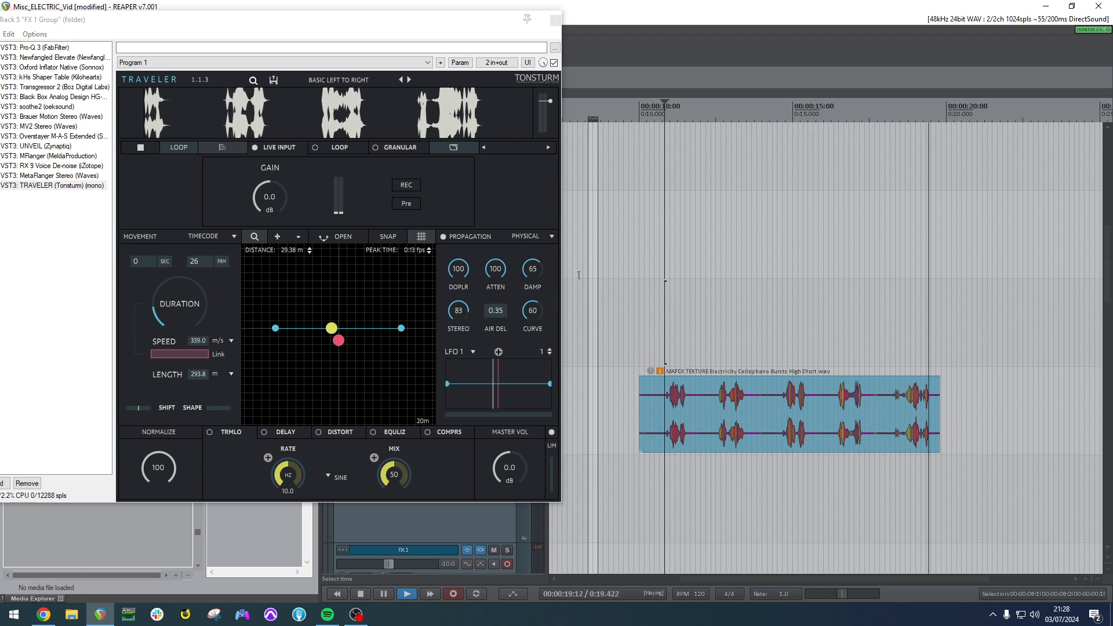
key(space)
scroll(691, 389, down, 2)
click(554, 20)
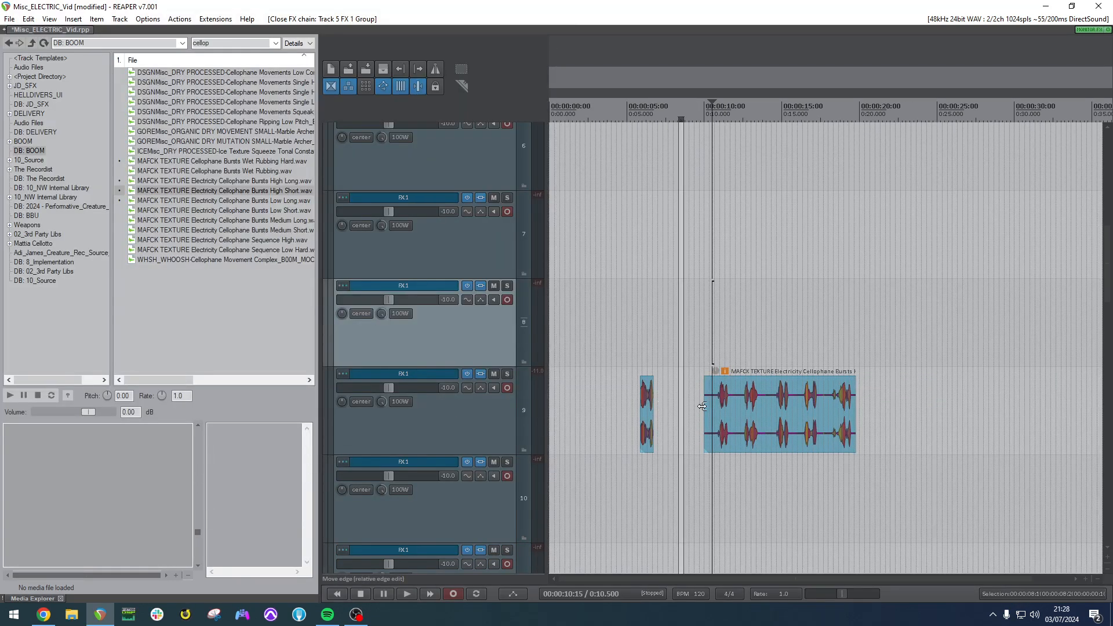
Extend the long clip's start back to about 8.6 seconds and render the FX 1 Group over its length to a stem track.
drag(702, 406, 684, 406)
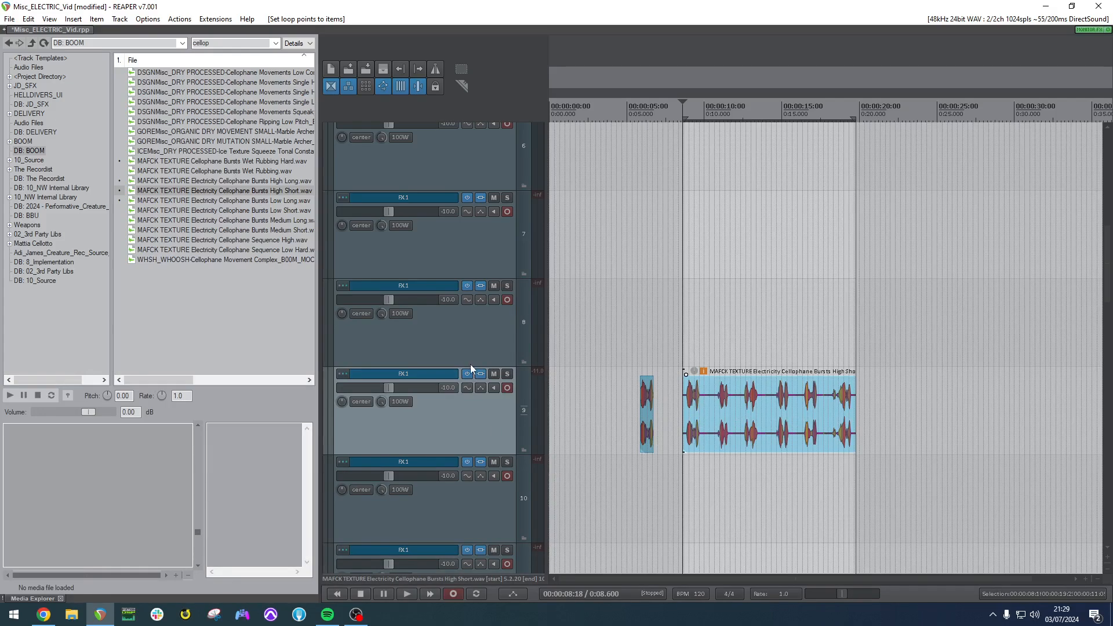
scroll(464, 325, up, 3)
right_click(441, 199)
click(443, 251)
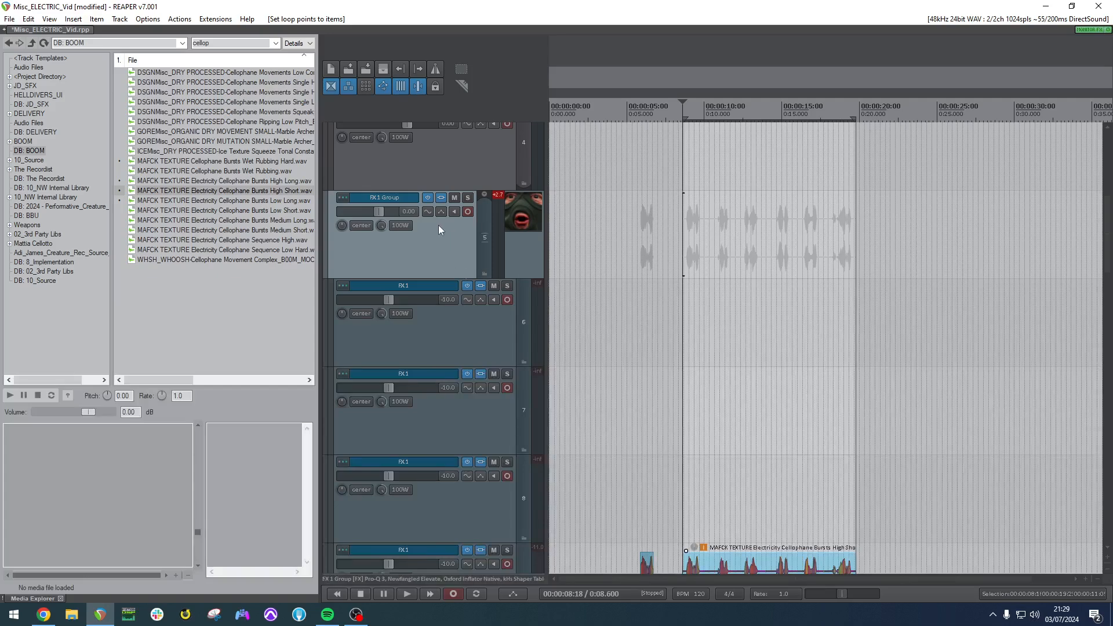
key(ctrl+alt+r)
Unmute FX 1 Group and move the rendered stem clear of the source clips, starting at about 46 seconds.
drag(748, 251, 675, 246)
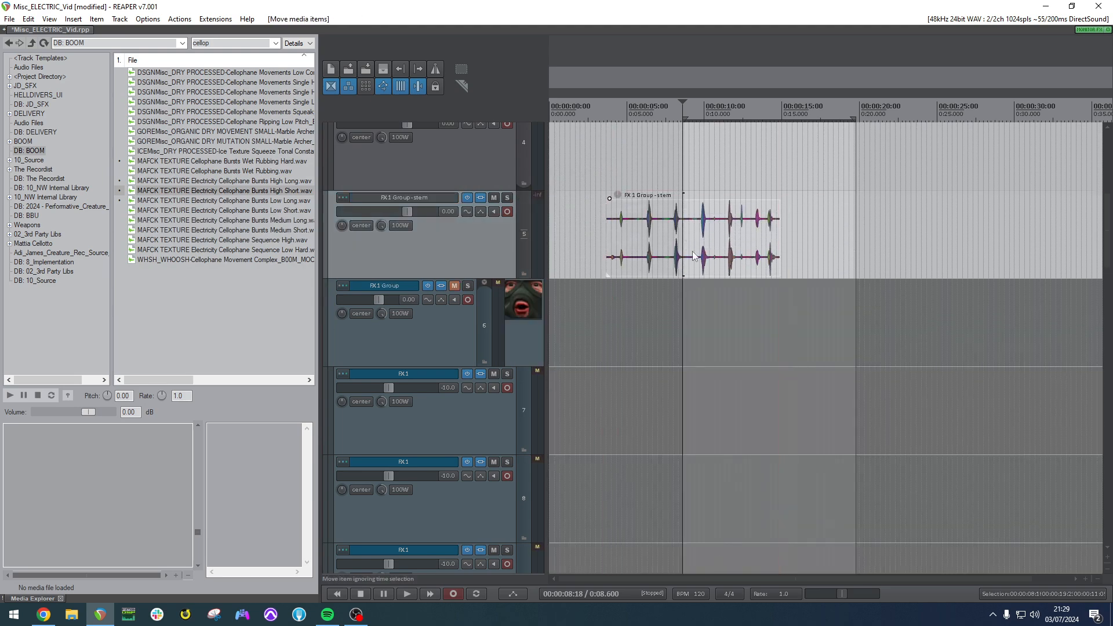
click(675, 244)
scroll(675, 245, up, 3)
click(455, 285)
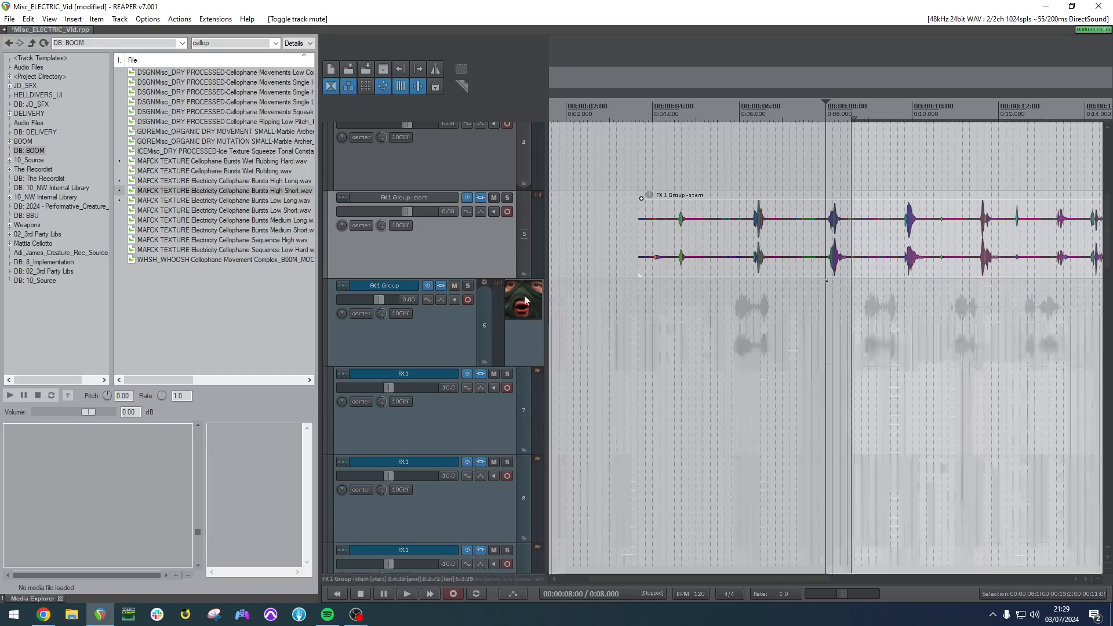
click(772, 251)
scroll(744, 232, down, 8)
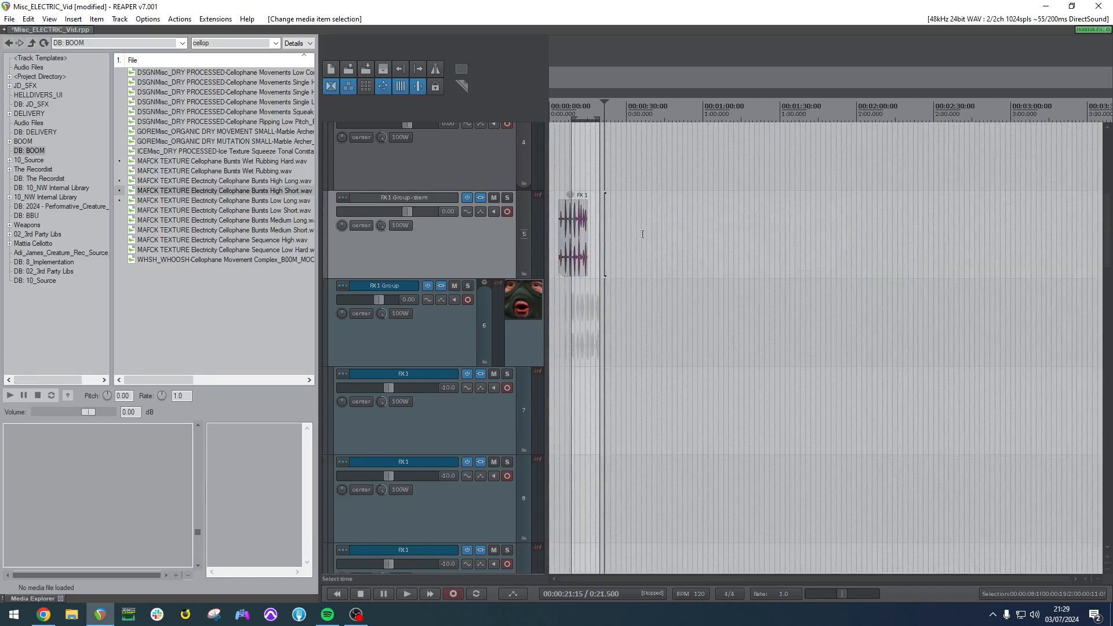
drag(572, 240, 683, 240)
scroll(682, 239, up, 8)
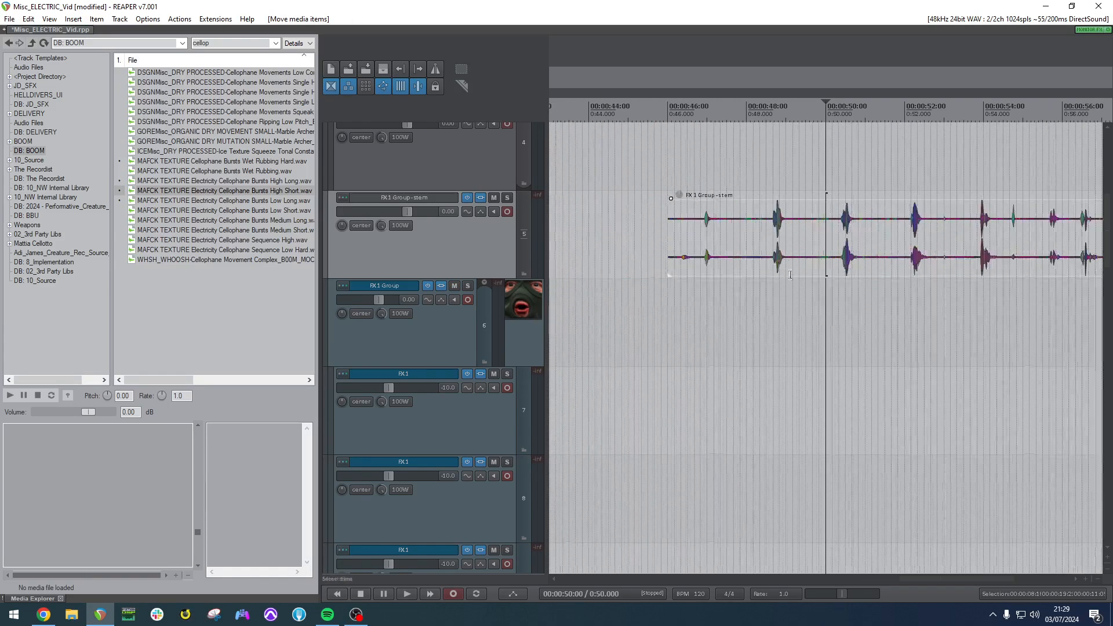
Audition the bursts of the rendered stem from several points between about 48 and 54 seconds.
key(space)
scroll(835, 249, down, 4)
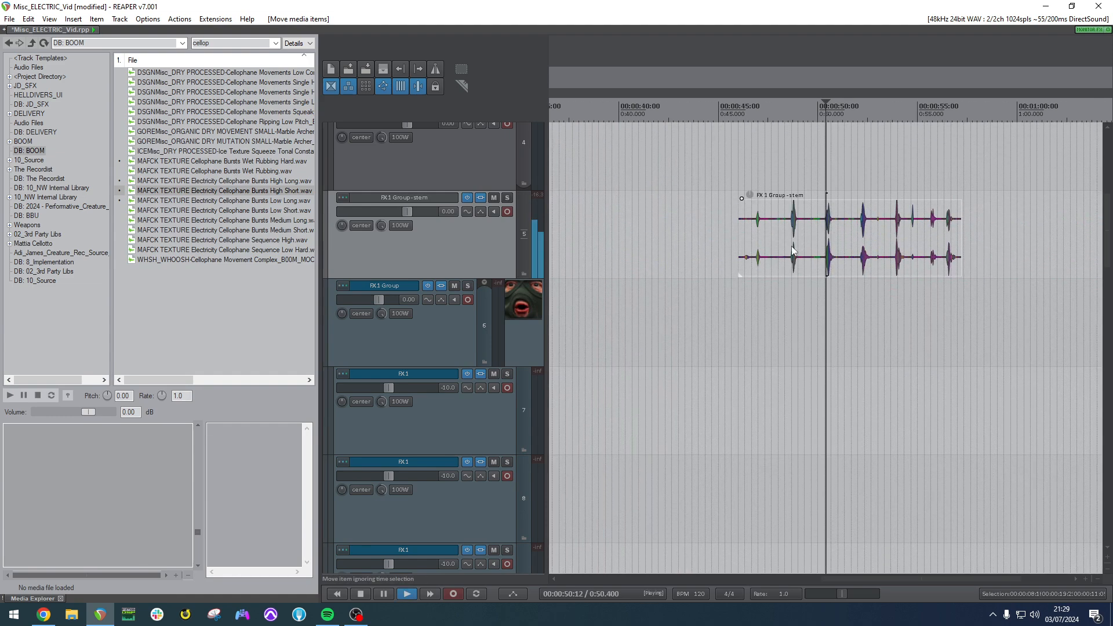
click(847, 238)
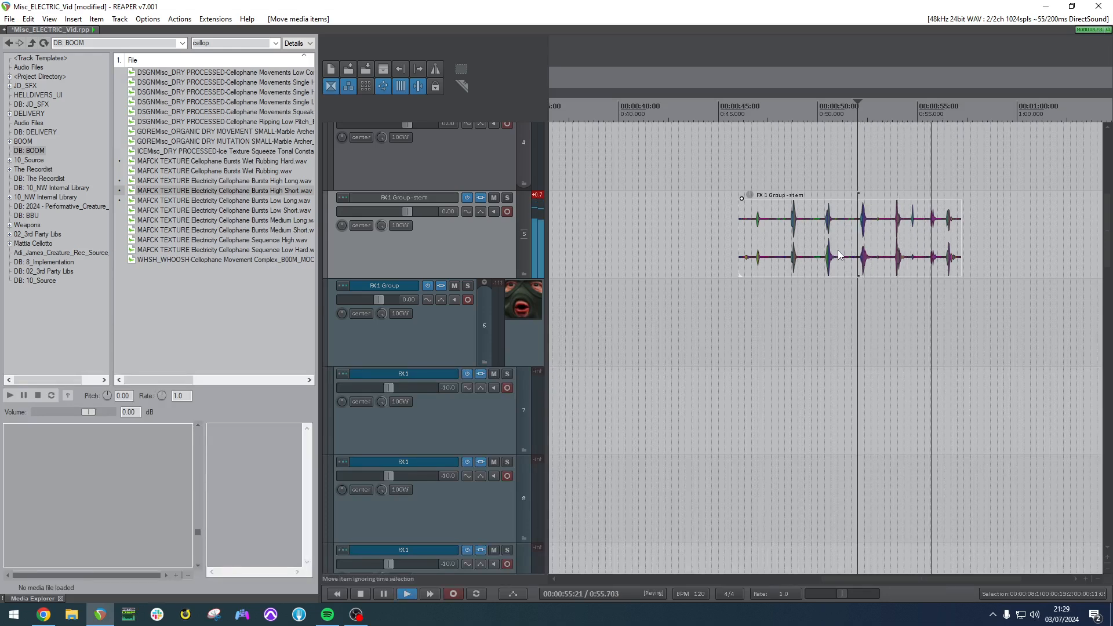
click(791, 232)
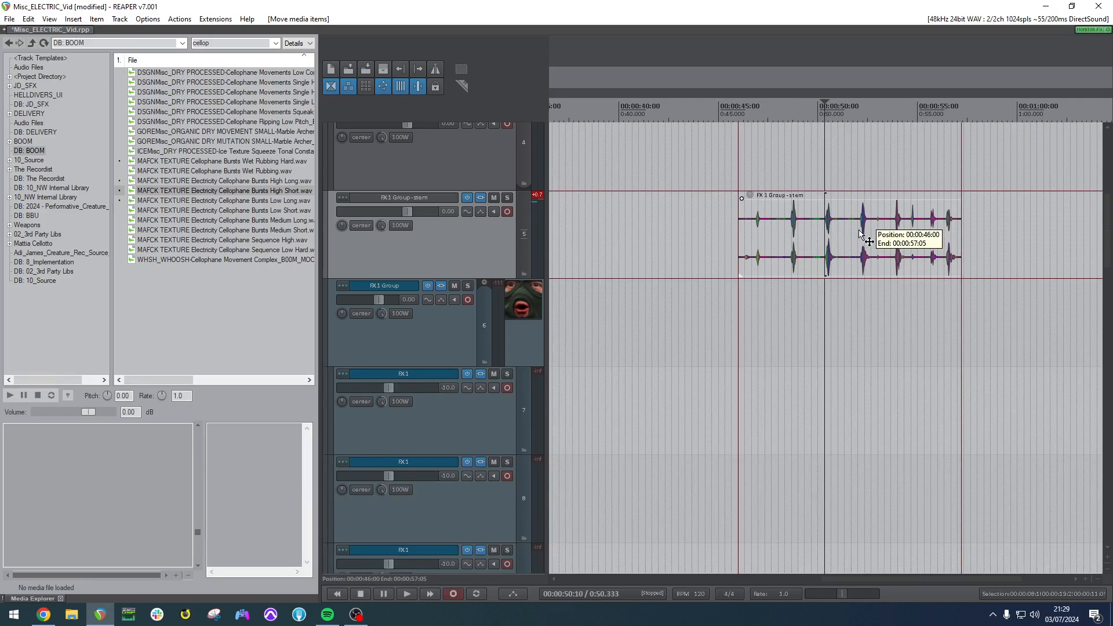
scroll(829, 244, up, 5)
scroll(825, 251, down, 4)
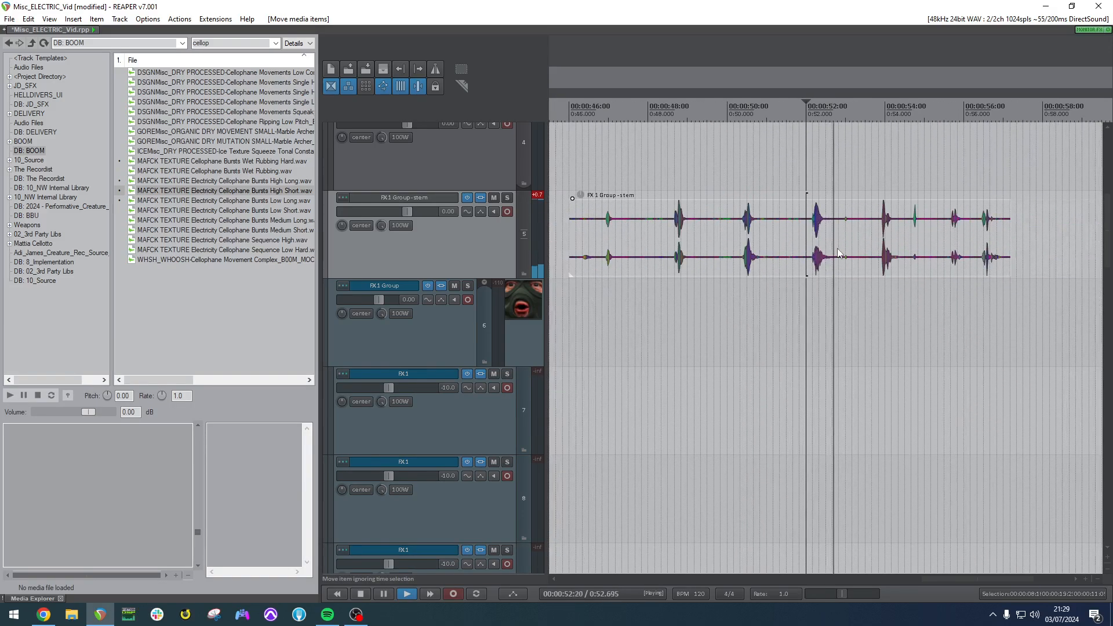
key(space)
click(857, 238)
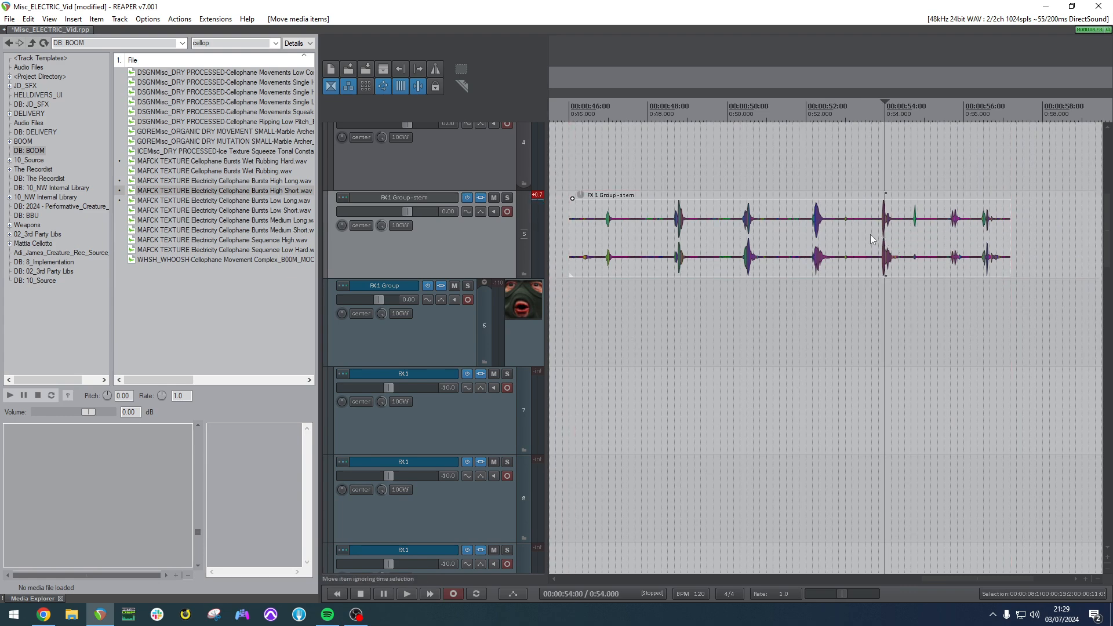
Split the stem at about 54.5 seconds and move the ending piece about 3 seconds later.
click(905, 237)
key(s)
drag(924, 235, 1038, 240)
scroll(932, 242, down, 3)
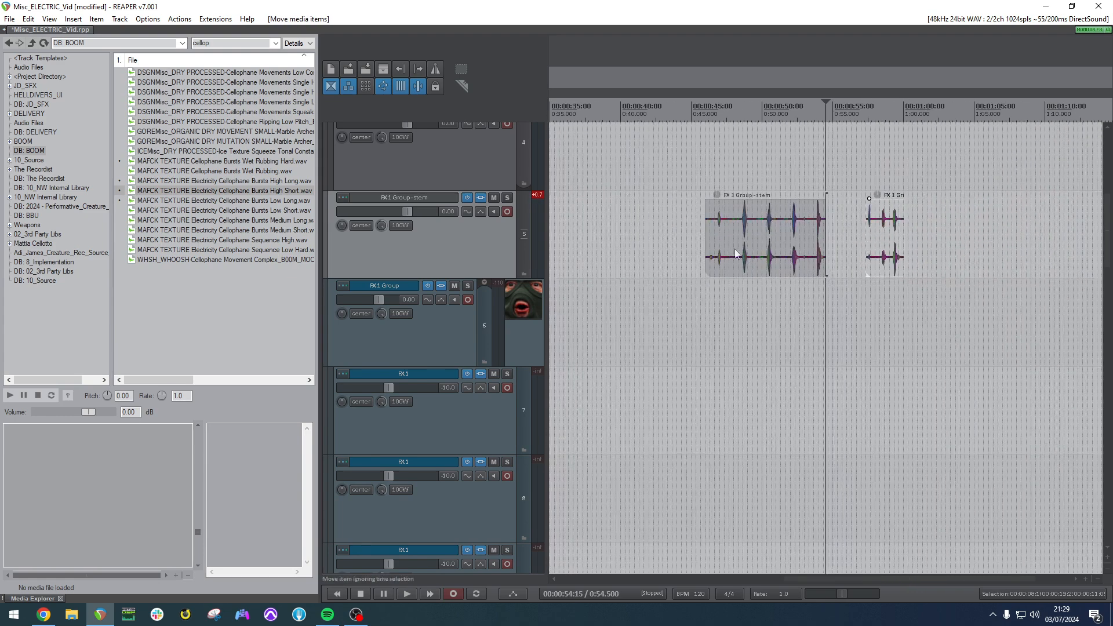
Split off and delete the stem's first burst, and move the ending piece further out to about 1:01.
click(736, 234)
key(s)
click(719, 237)
key(Delete)
drag(884, 235, 941, 235)
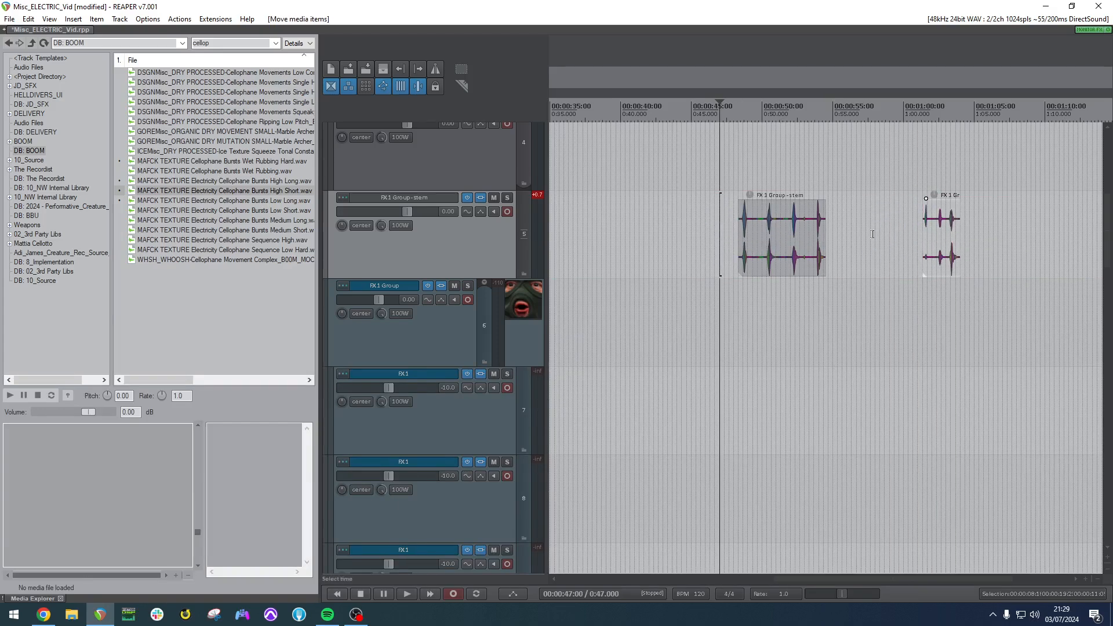
Reduce the remaining stem piece to its last two bursts and stretch it to start at about 50 seconds, at rate 0.673.
drag(739, 238, 763, 239)
click(804, 236)
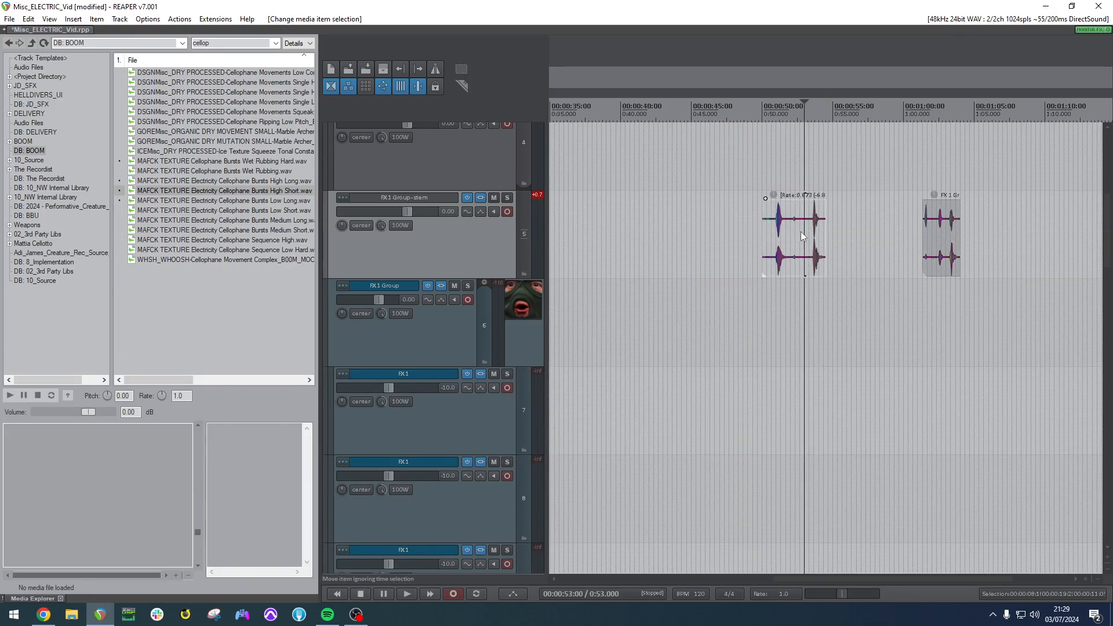
scroll(804, 242, up, 3)
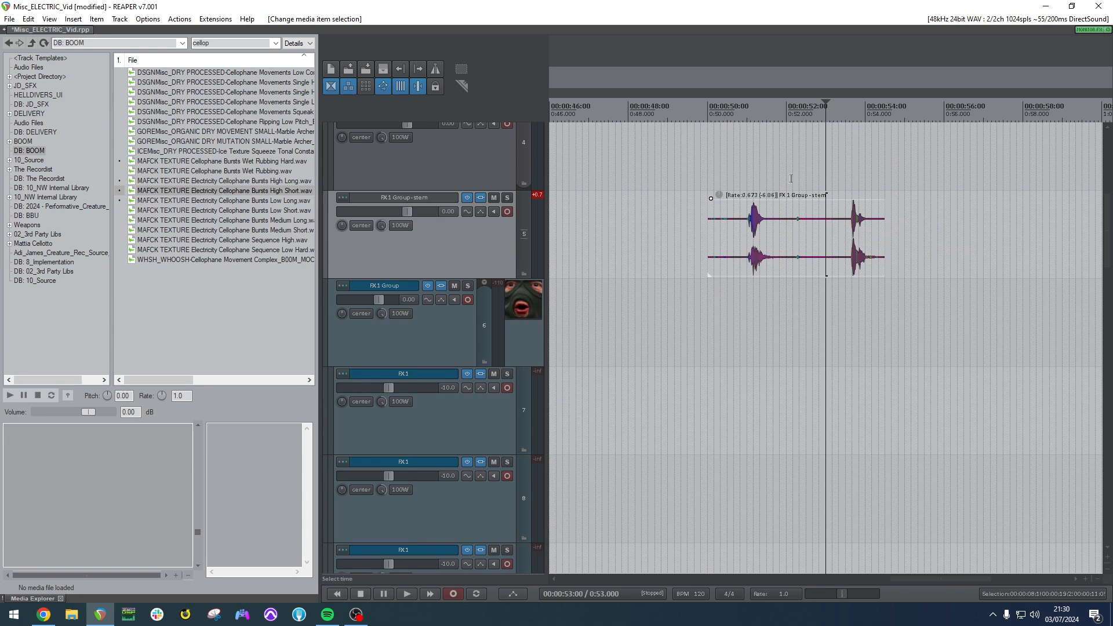
Audition both bursts of the stretched stem piece.
click(746, 237)
key(space)
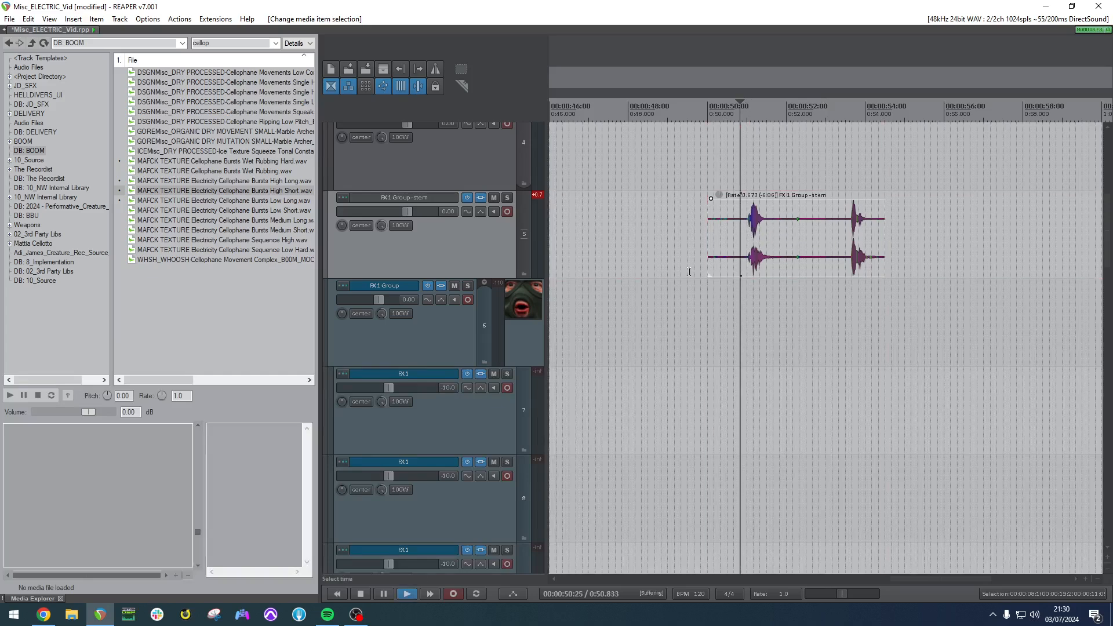
click(839, 240)
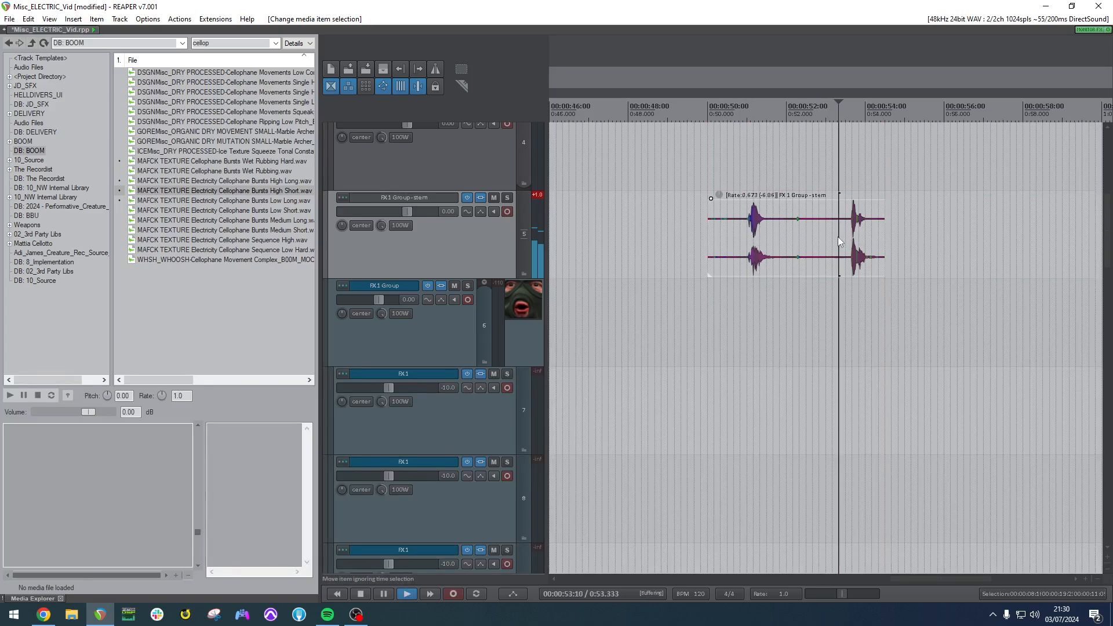
key(space)
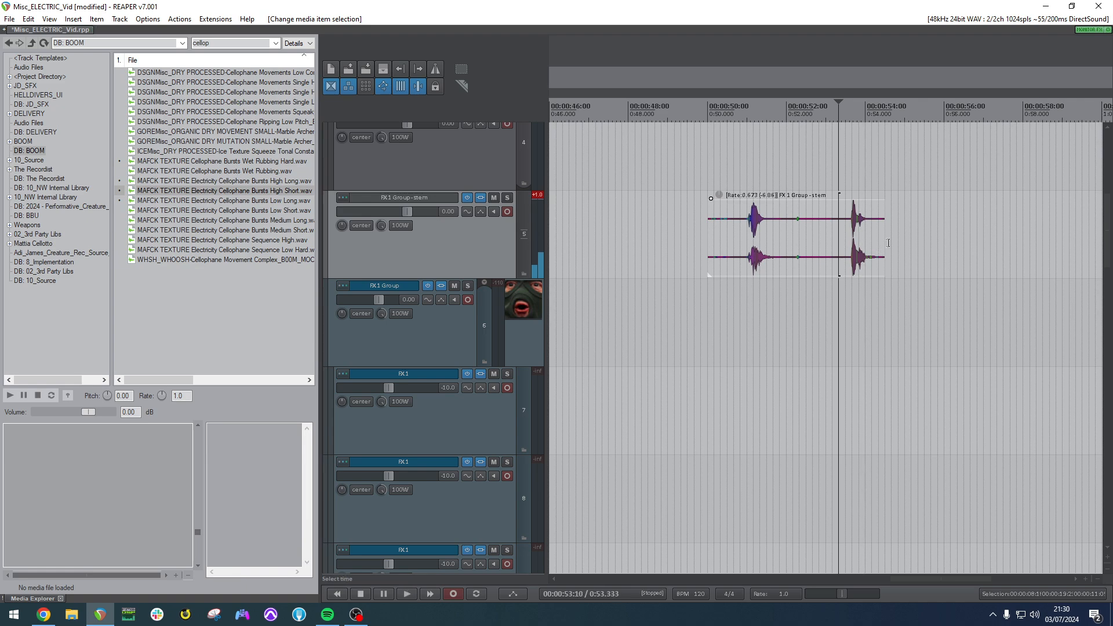
Time-compress the stretched stem piece from its end so it finishes at about 53.3 seconds.
click(883, 236)
drag(883, 236, 839, 238)
scroll(815, 245, down, 4)
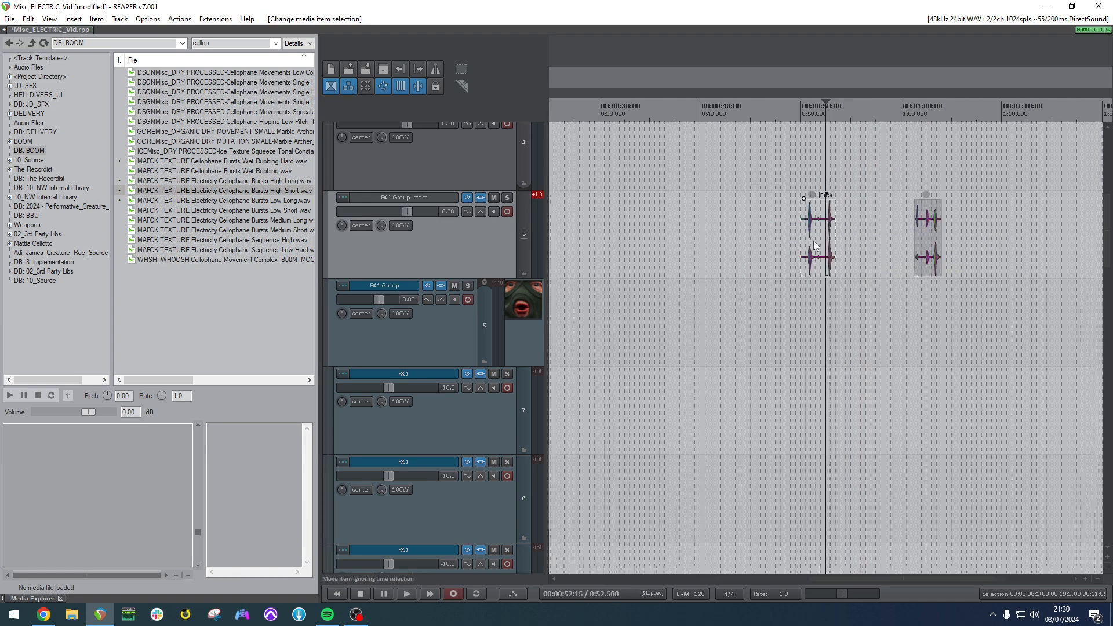
Examine the rendered items on the FX 1 Group-stem track and the source clips on track 10.
click(929, 228)
scroll(814, 245, up, 4)
click(786, 242)
scroll(786, 242, down, 4)
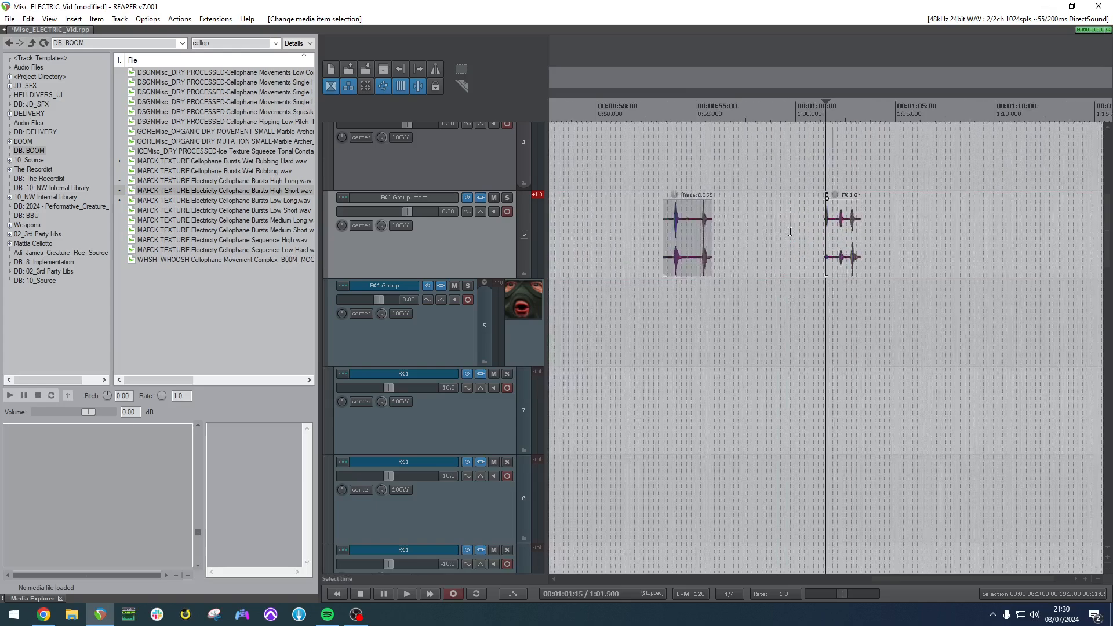
scroll(530, 297, down, 6)
scroll(675, 292, down, 3)
click(625, 283)
scroll(626, 283, up, 4)
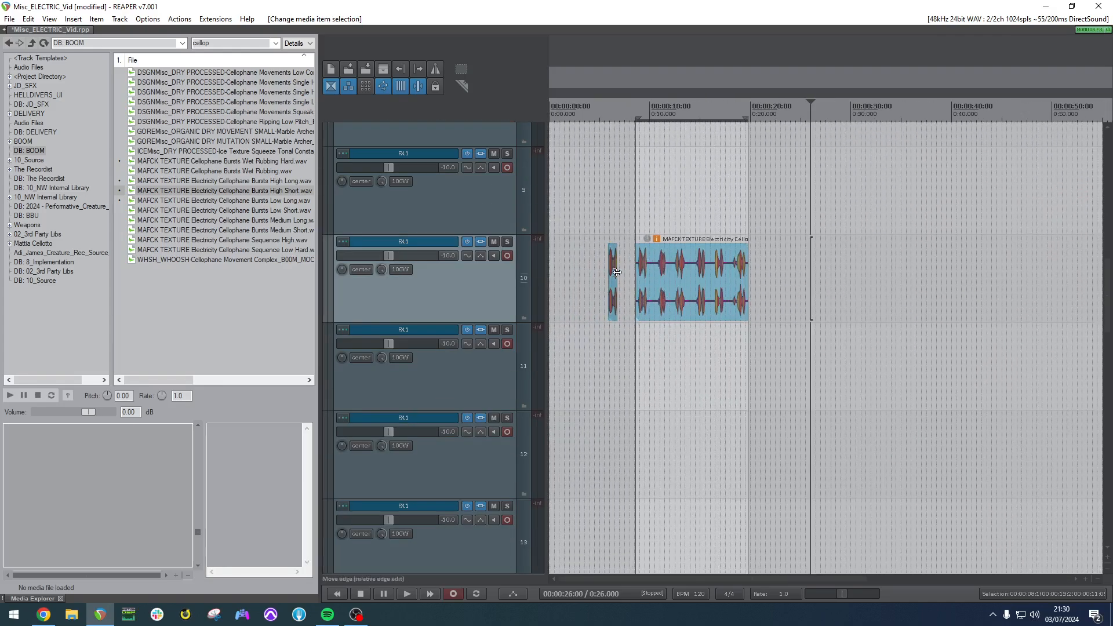
scroll(419, 279, up, 5)
scroll(416, 304, down, 1)
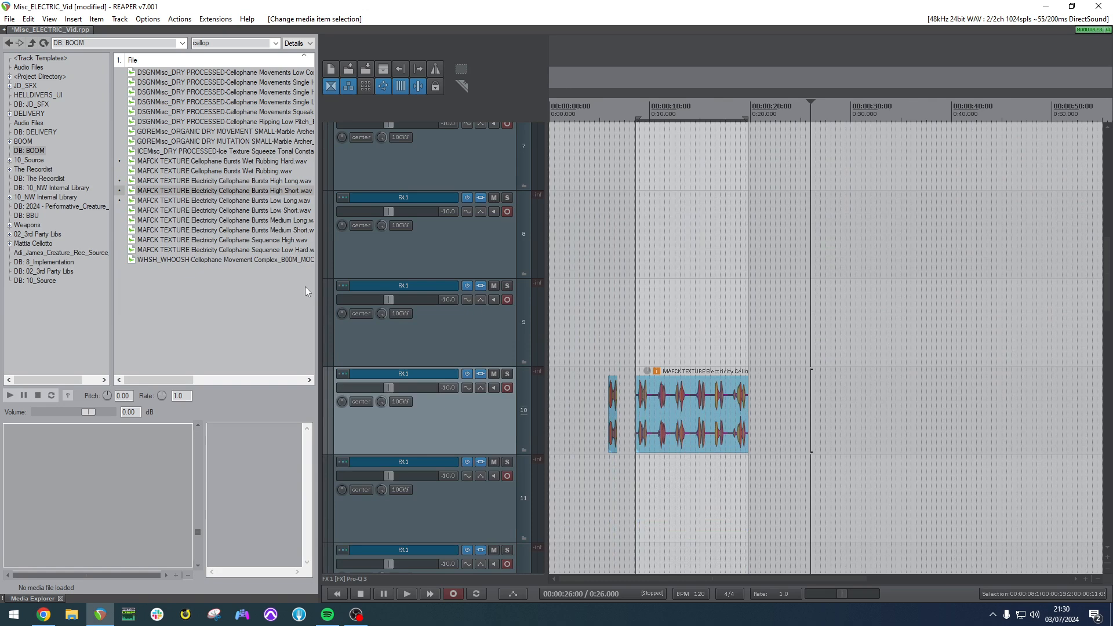
Insert the section from about 13.68 to 19.38 s of MAFCK TEXTURE Electricity Cellophane Sequence Low Hard.wav on track 10 at 23 s.
click(255, 230)
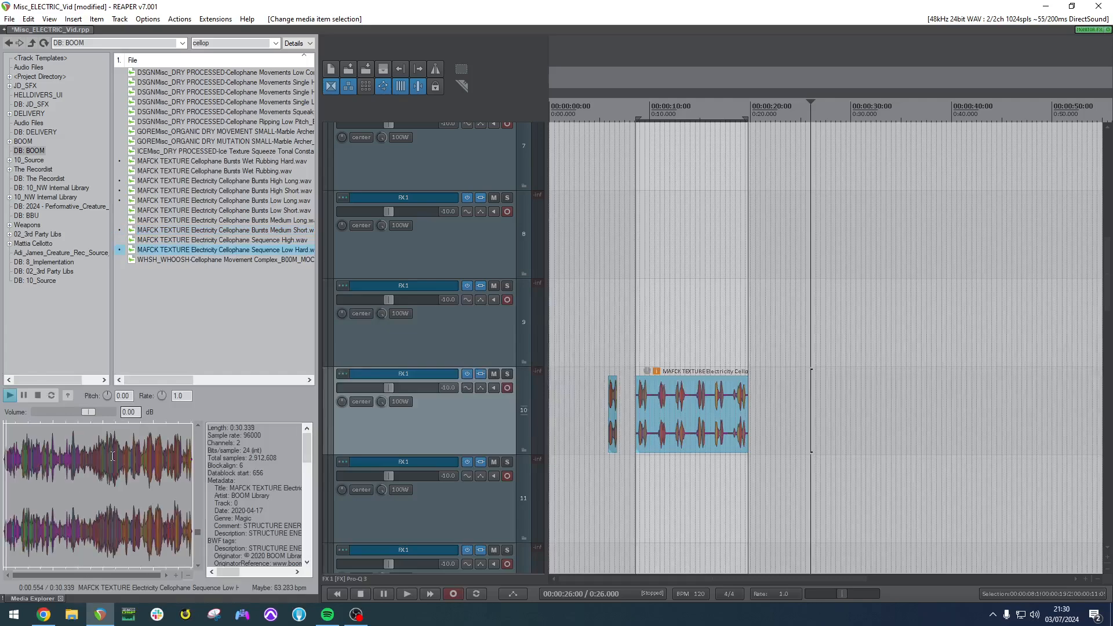
click(234, 249)
drag(81, 476, 788, 439)
scroll(724, 420, up, 1)
scroll(591, 407, up, 1)
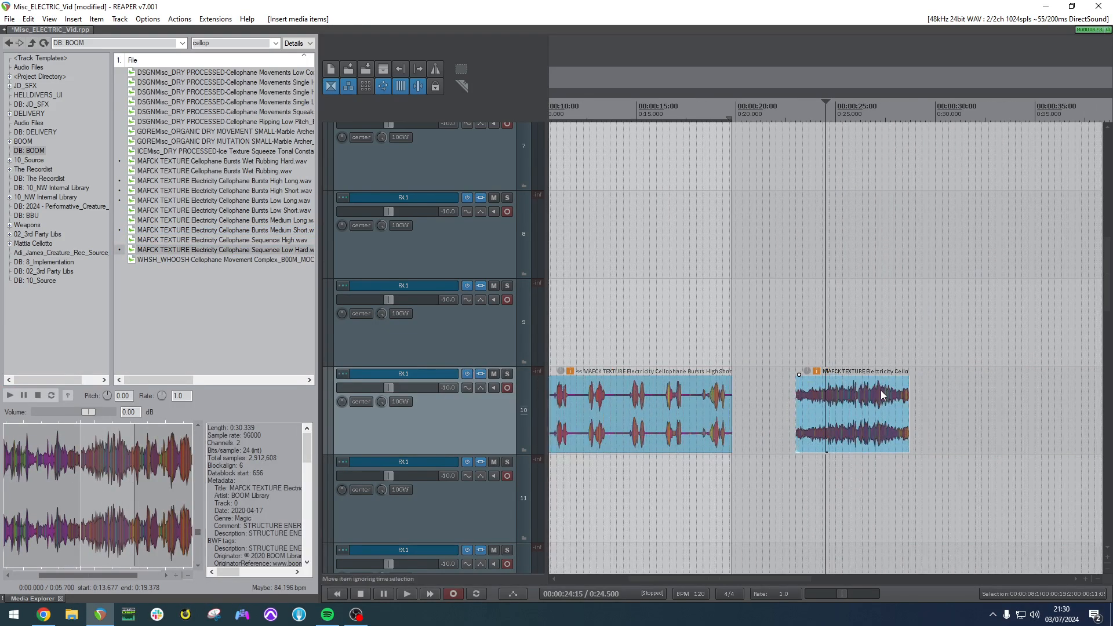
Turn off the Section limit in the media item properties of the inserted Sequence Low Hard clip.
click(866, 425)
double_click(870, 412)
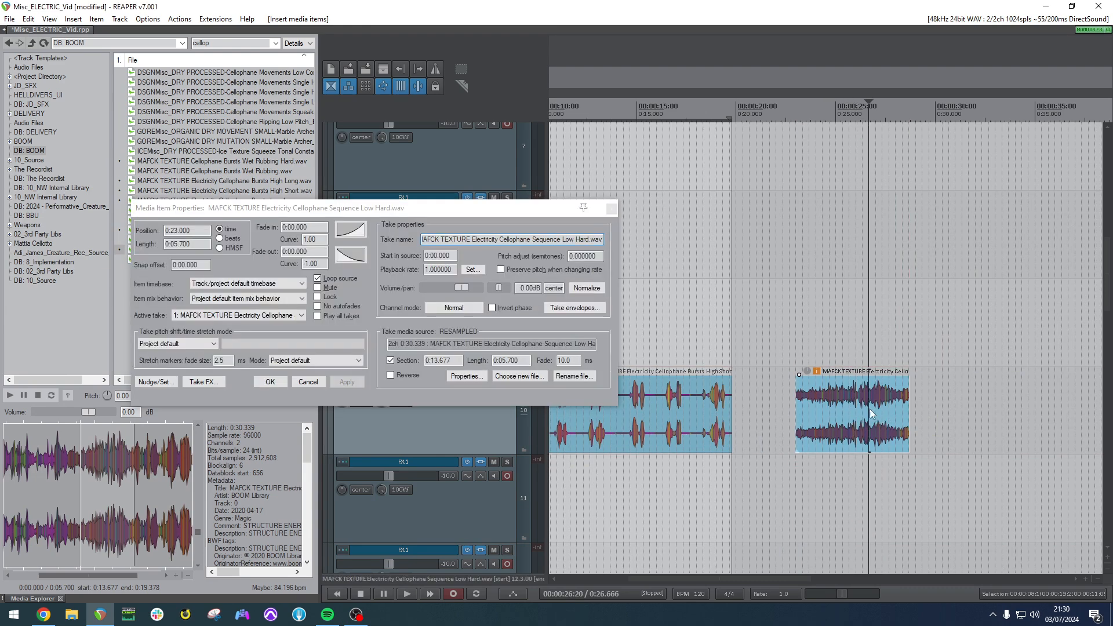
click(391, 361)
click(277, 384)
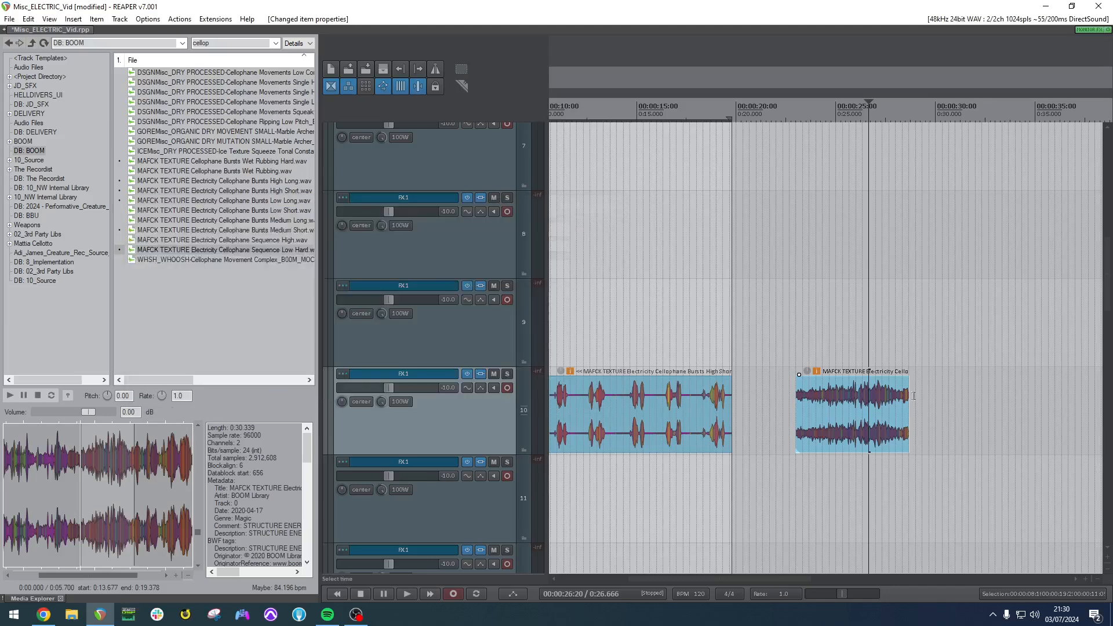
Extend both edges of the Sequence Low Hard clip so it spans about 22.3 s to 35.5 s.
click(915, 411)
click(902, 410)
drag(910, 409, 1048, 423)
click(942, 418)
click(816, 410)
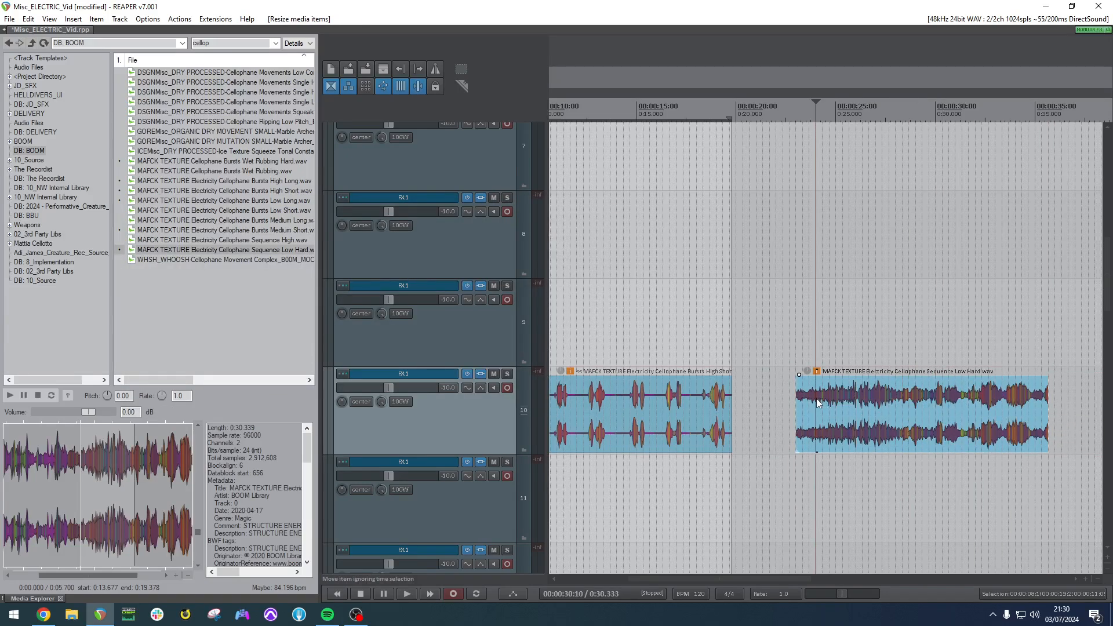
drag(797, 407, 783, 409)
click(862, 408)
Move the two existing items on the FX 1 Group-stem track about 14 s forward along the timeline.
scroll(399, 305, up, 4)
scroll(1051, 311, down, 3)
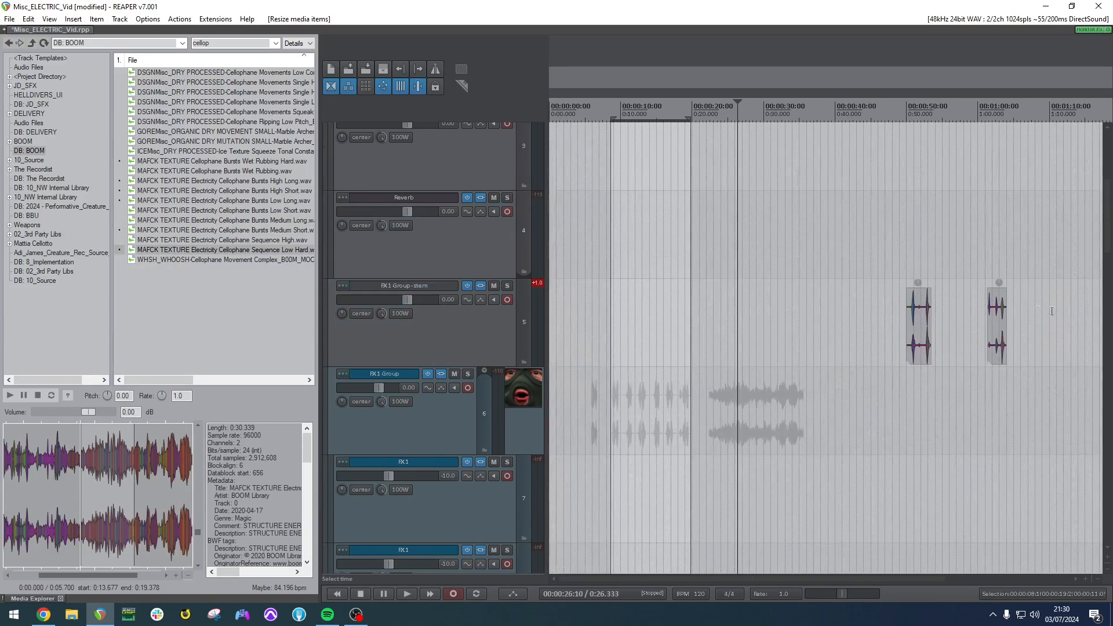
mouse_move(1020, 320)
mouse_down()
mouse_move(919, 335)
mouse_move(1025, 337)
mouse_up()
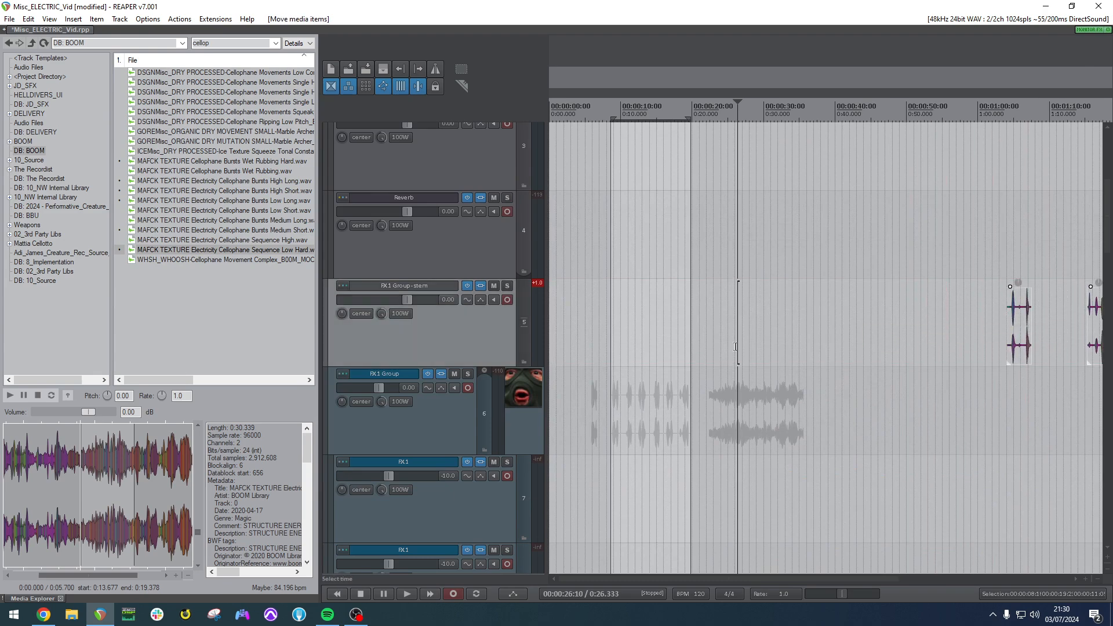
Make a time selection from 24 s to 35 s and render the FX 1 Group track to a stem over it.
scroll(441, 316, down, 4)
scroll(441, 319, down, 2)
drag(722, 316, 799, 315)
scroll(485, 331, up, 4)
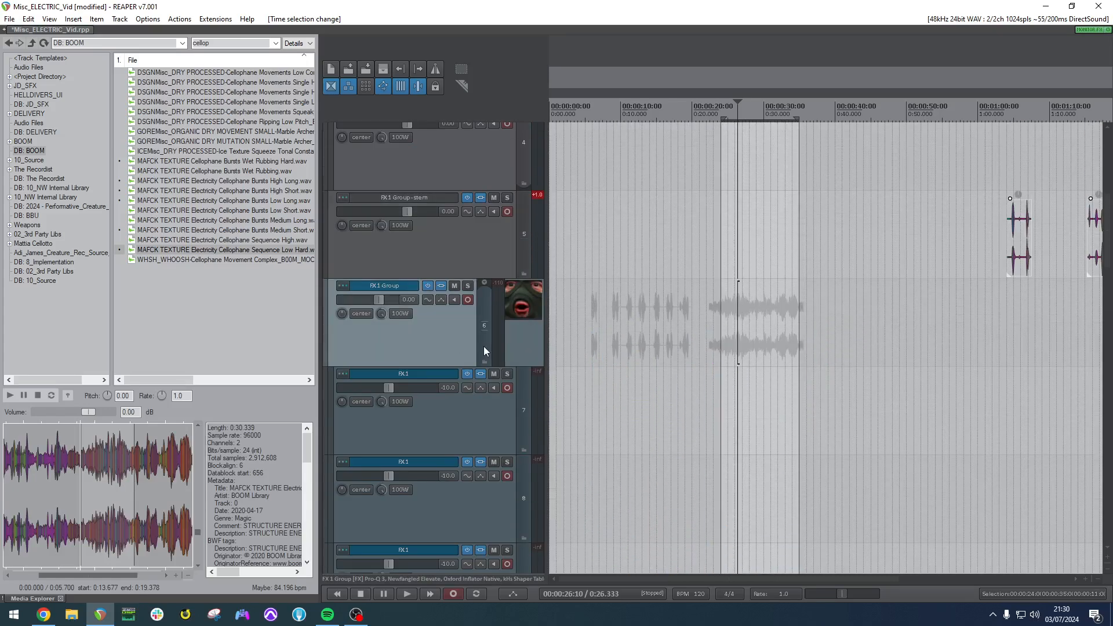
key(ctrl+alt+shift+r)
Move the newly rendered FX 1 Group stem item so it starts at 46 s.
scroll(769, 274, down, 3)
drag(659, 334, 737, 330)
click(736, 330)
Play back the newly rendered FX 1 Group stem item from several points.
scroll(737, 330, up, 10)
scroll(701, 326, down, 4)
key(space)
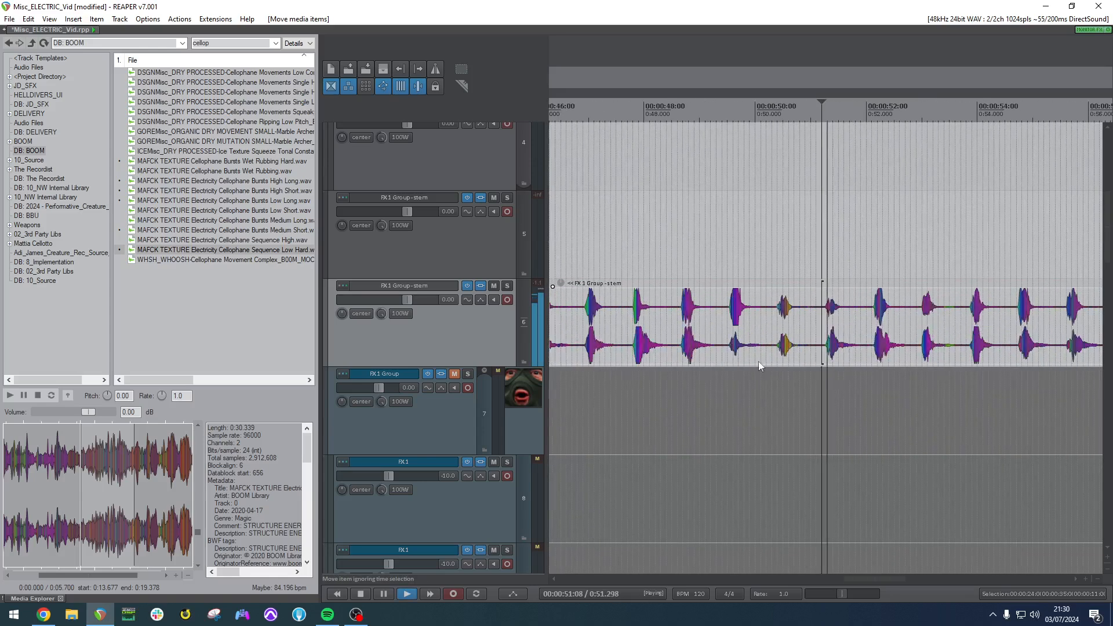
scroll(791, 346, down, 4)
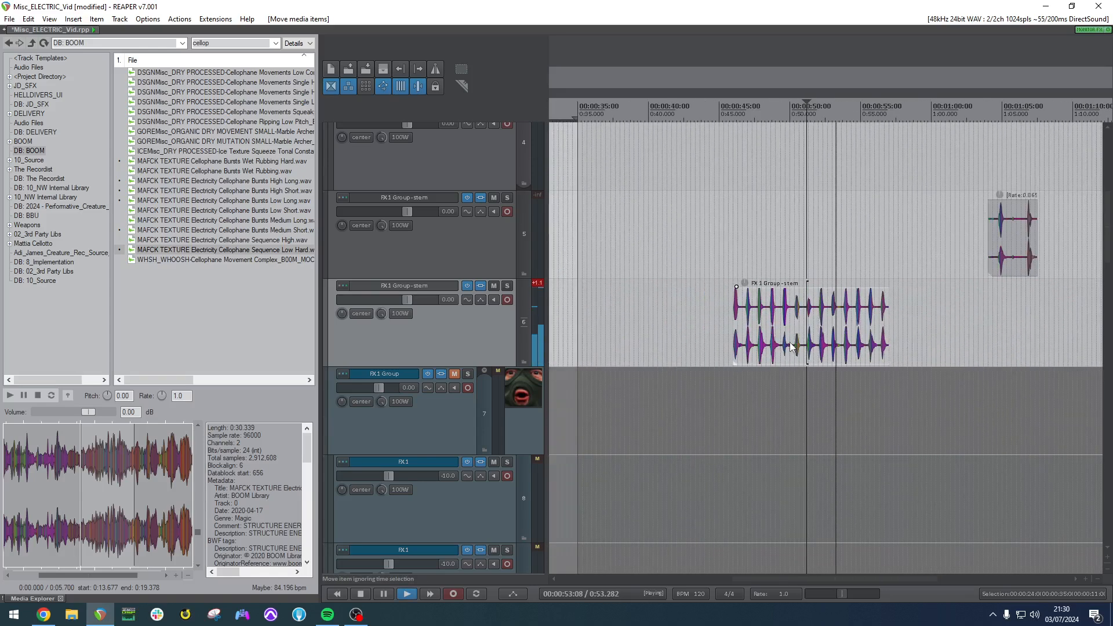
click(757, 330)
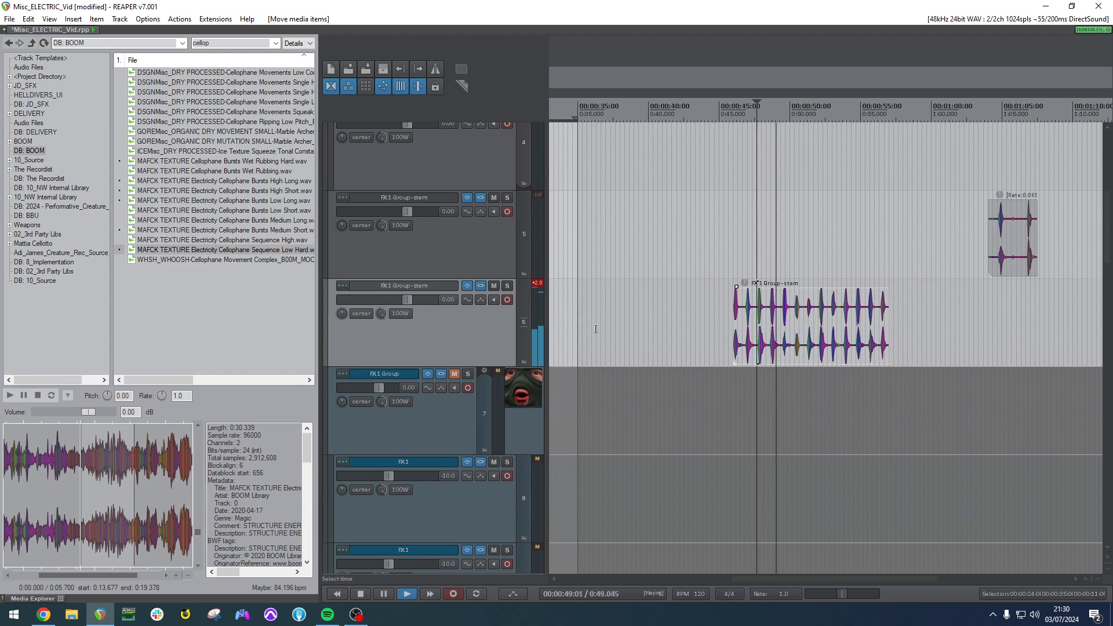
key(space)
With the stem track's Pro-Q 3 open, lower the rendered item by 4 dB and stretch it to a rate of 0.868.
click(481, 286)
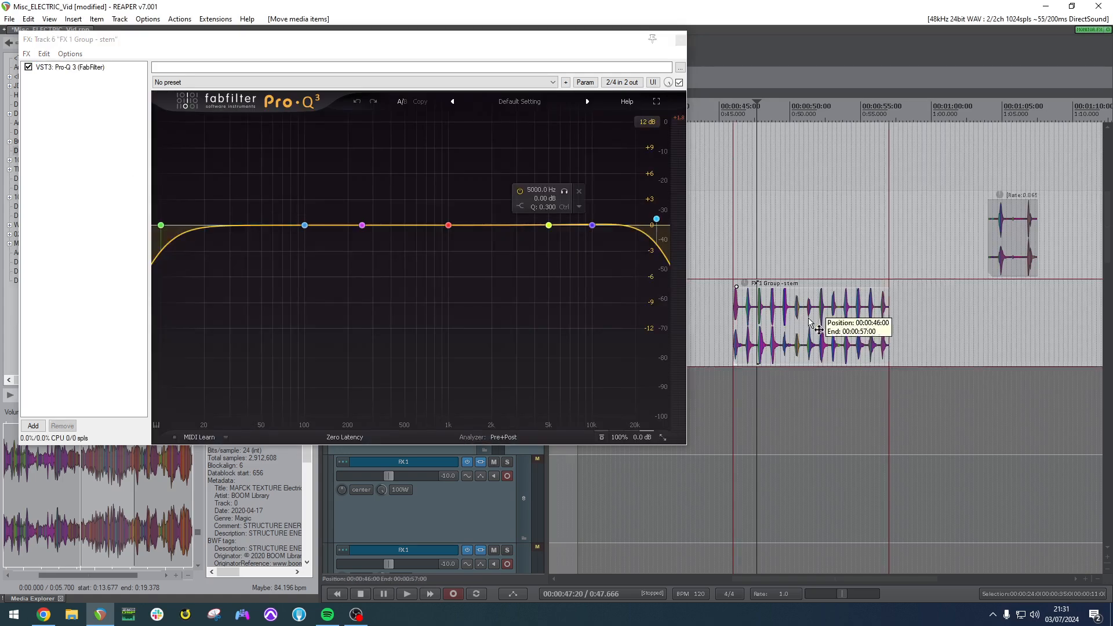
drag(748, 289, 748, 305)
drag(887, 324, 911, 315)
Play back the stretched stem item with the Pro-Q 3 analyzer shown, and close the effect window.
key(space)
key(space)
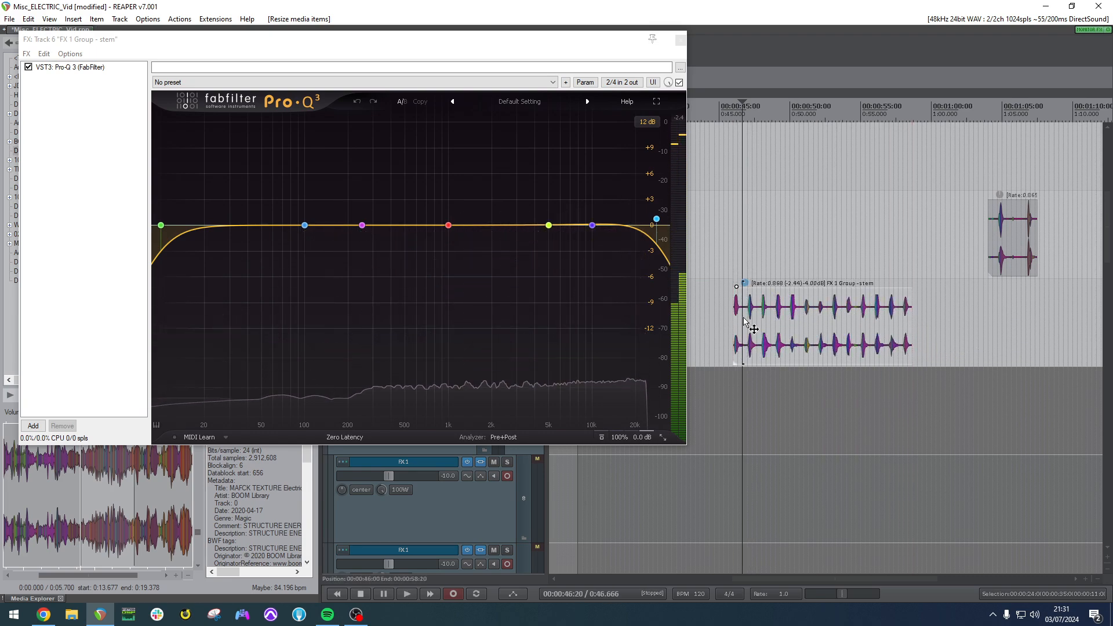
key(space)
key(space)
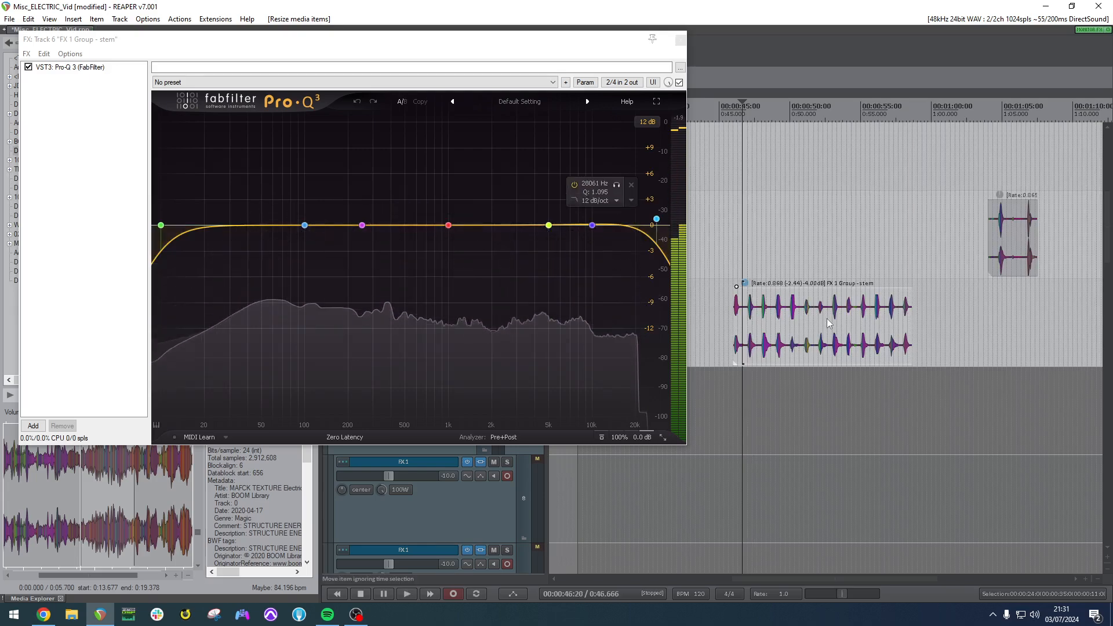
click(681, 40)
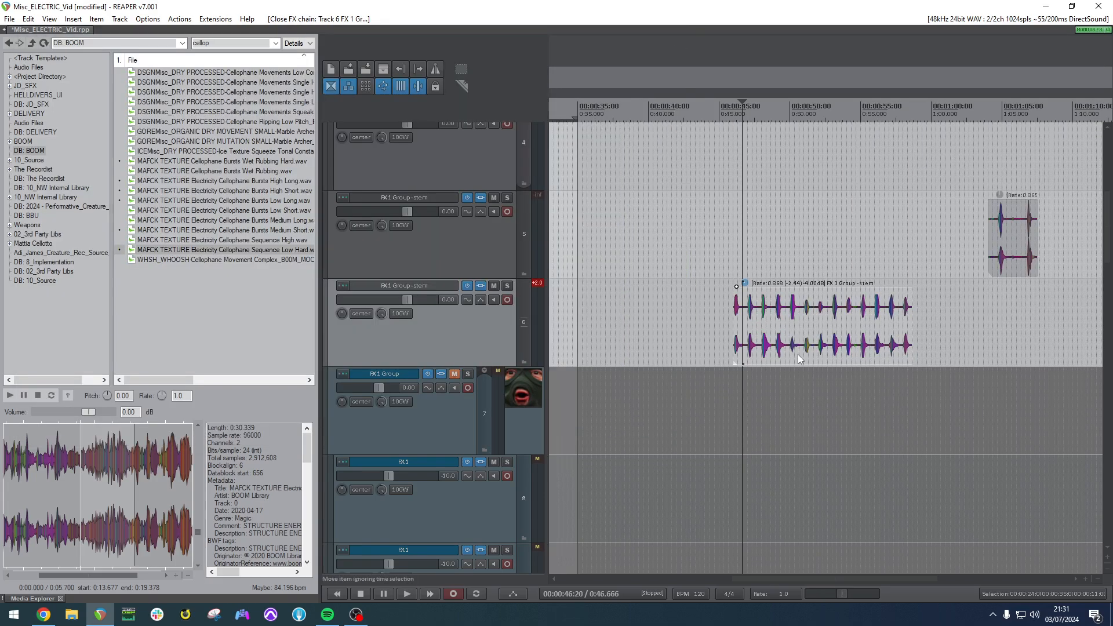
Unmute the FX 1 Group track and return to the Sequence Low Hard source clip at 24 s.
click(815, 342)
click(455, 373)
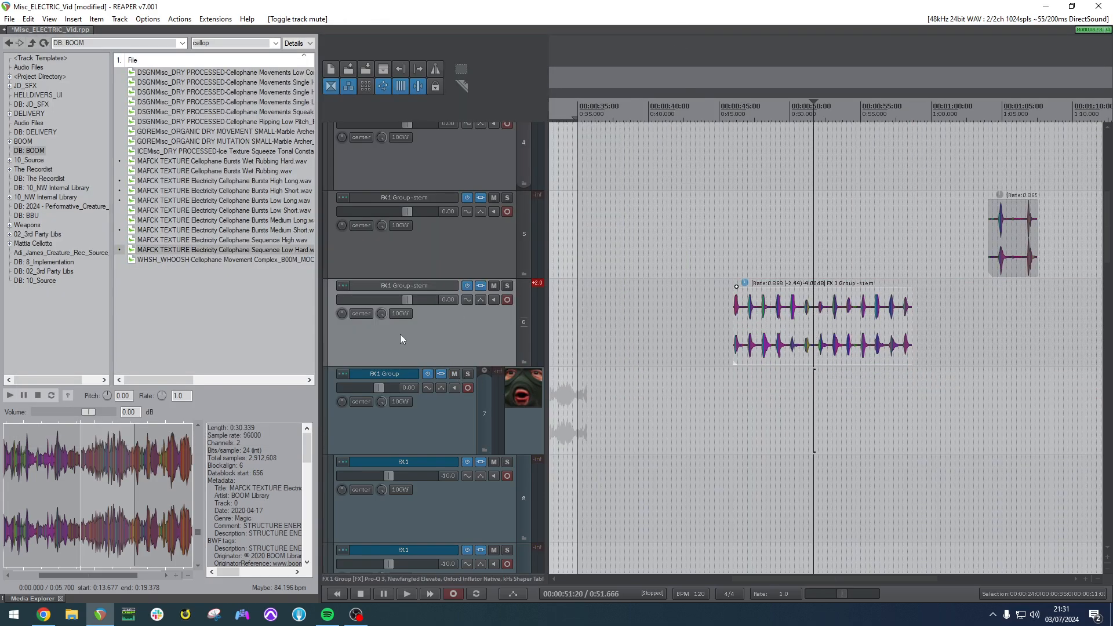
scroll(795, 329, down, 5)
click(800, 328)
scroll(422, 281, down, 2)
click(631, 308)
scroll(630, 308, up, 3)
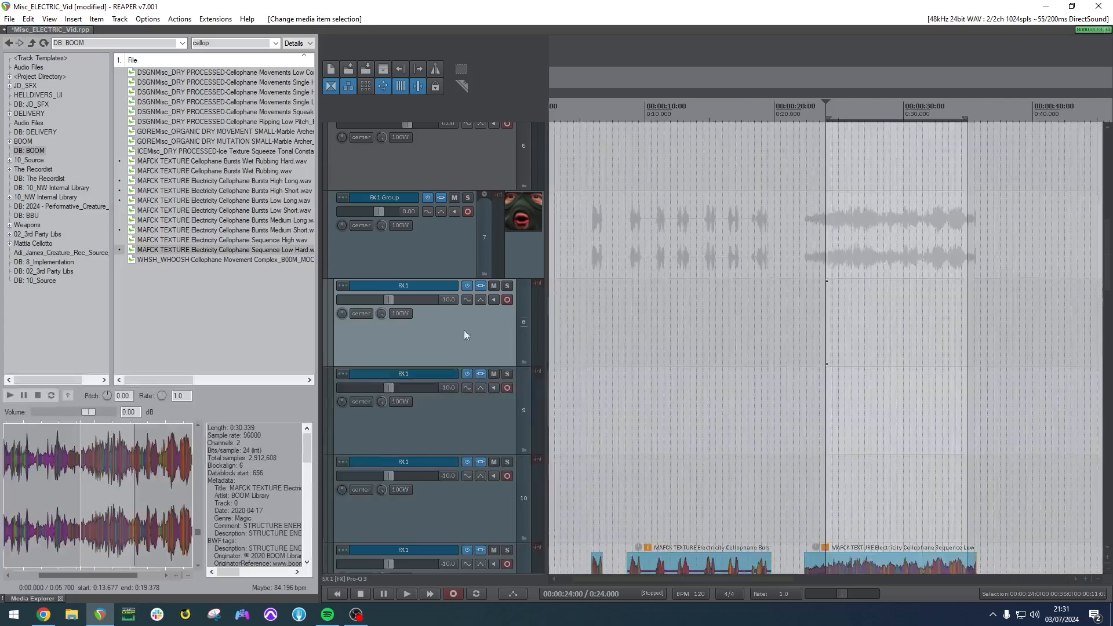
scroll(413, 318, down, 1)
Open Traveler in the FX 1 Group track's effect chain and adjust Shift to bring the peak time to 0:1.
click(439, 166)
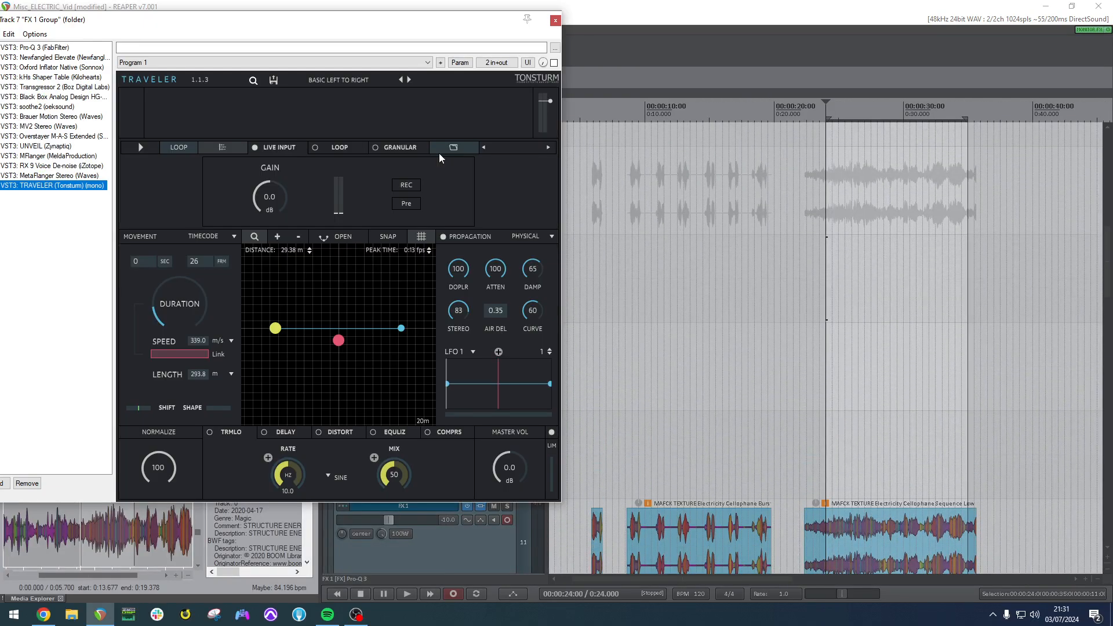
drag(286, 21, 399, 23)
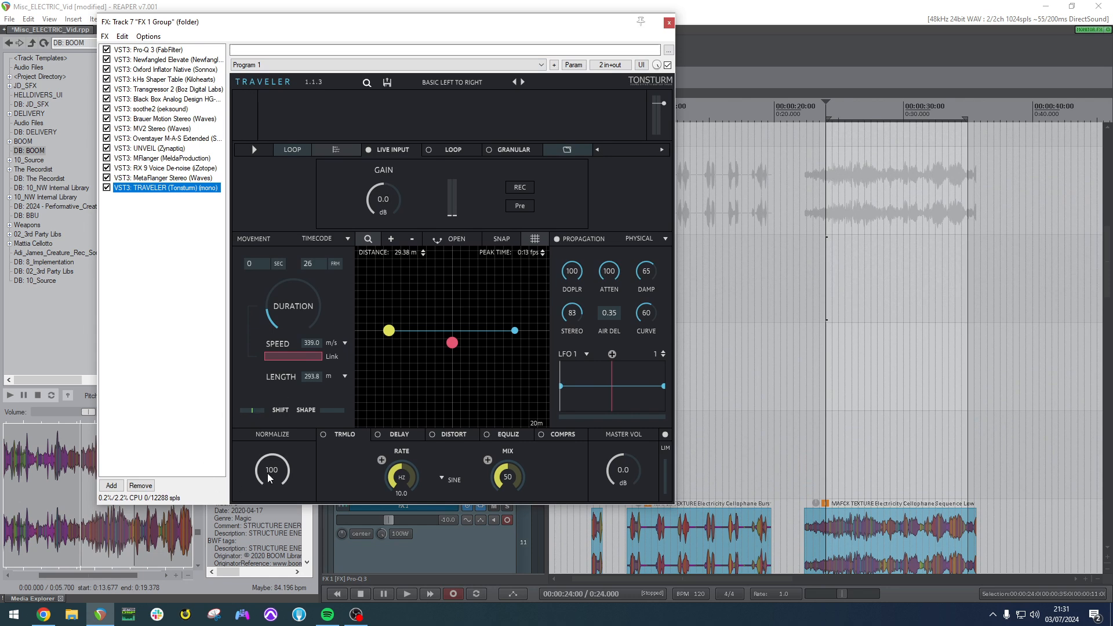
click(253, 410)
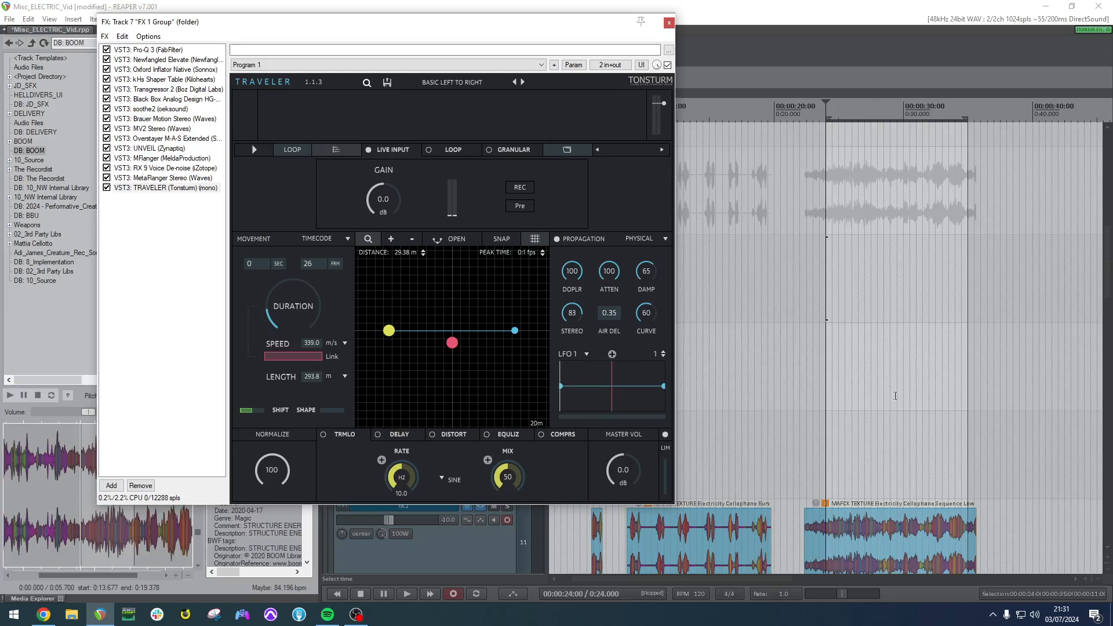
Extend the start of the time selection back to 22.5 s and play from there through Traveler.
click(827, 361)
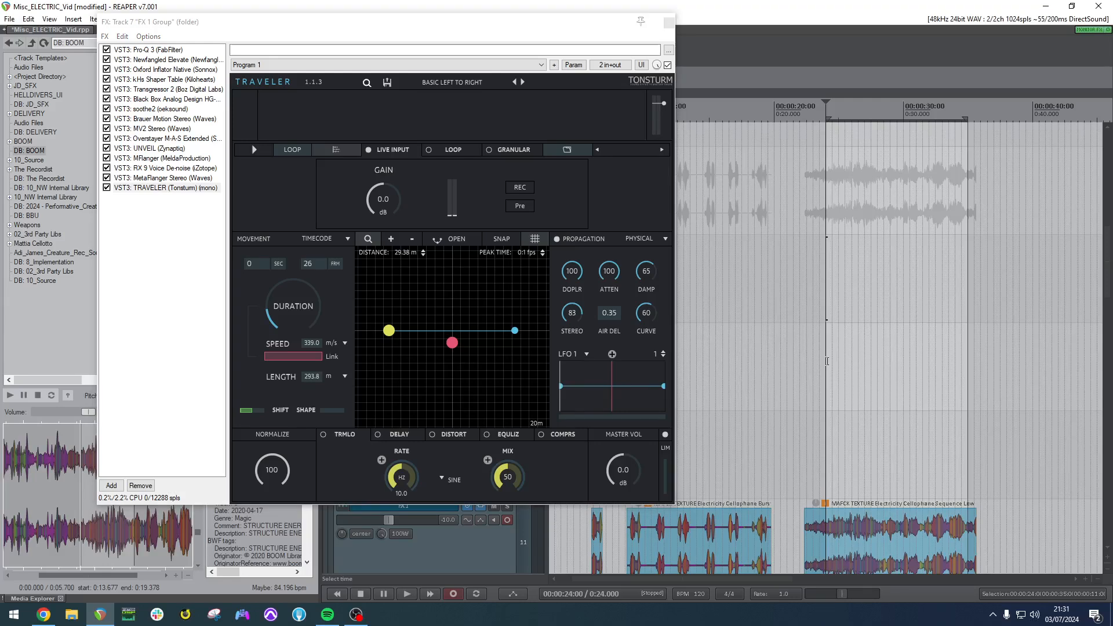
drag(825, 364, 807, 365)
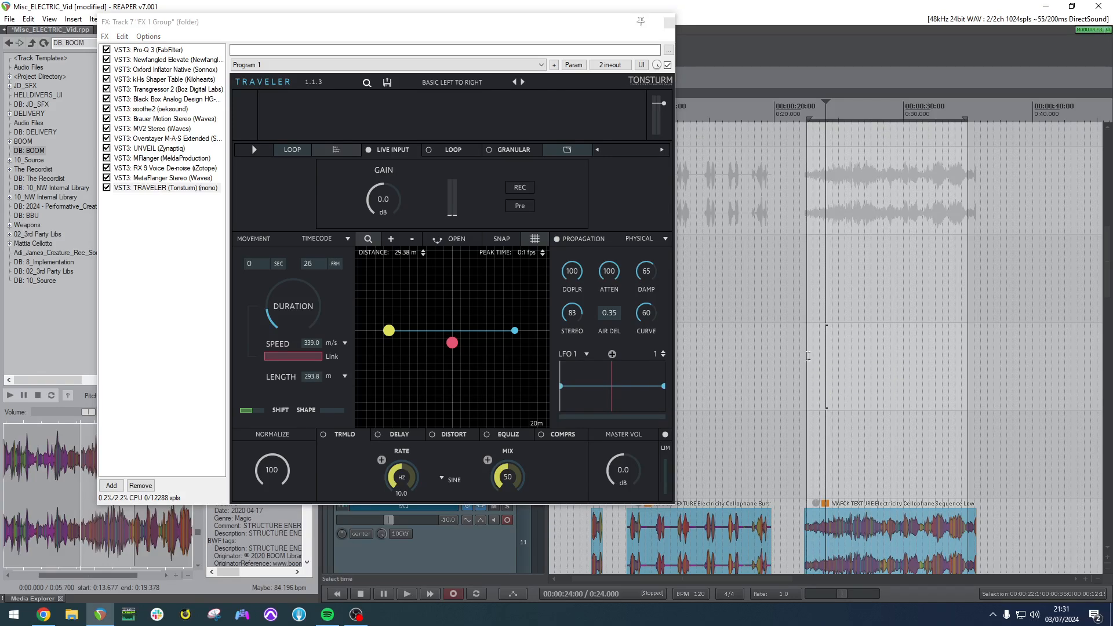
click(808, 355)
key(space)
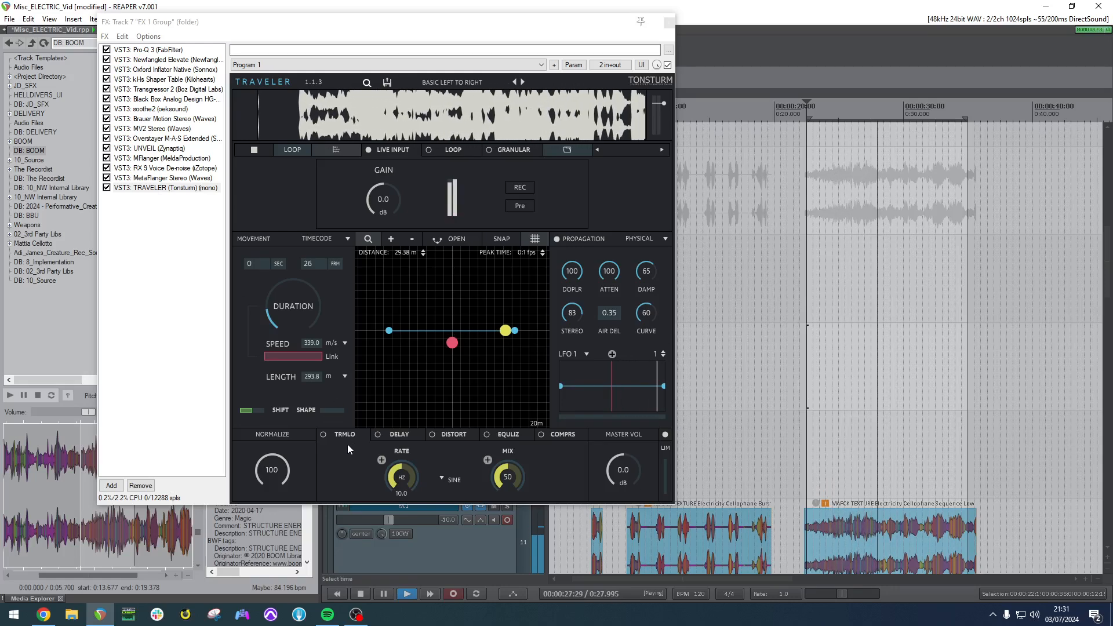
key(space)
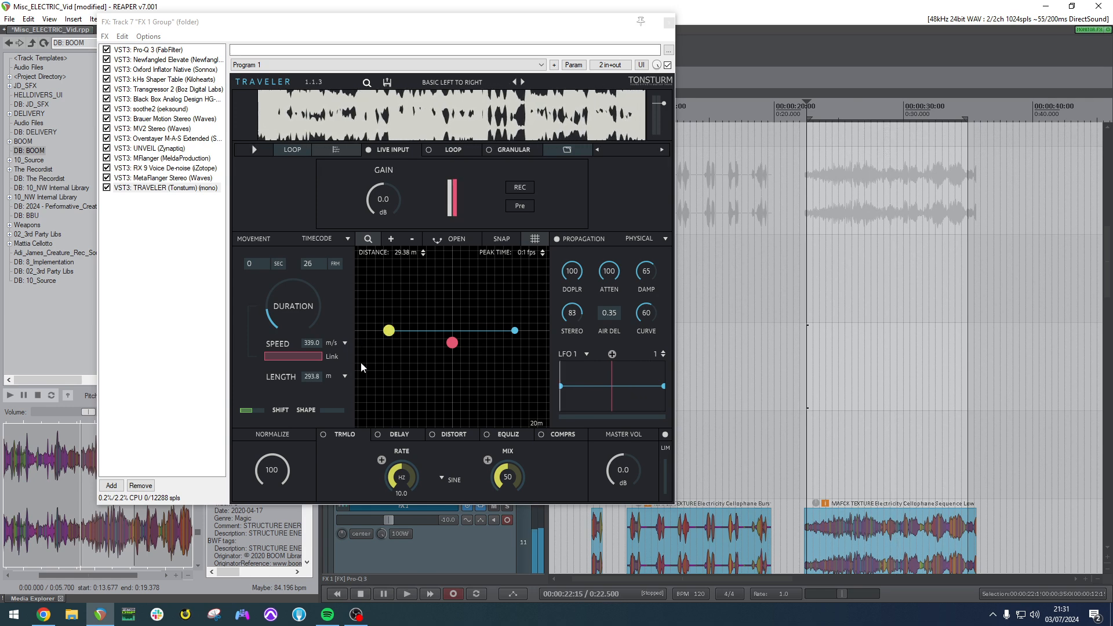
Set Traveler's Doppler to 79, attenuation to 52, damping to 12 and stereo to 93, with a movement duration of 16 frames.
drag(645, 270, 648, 325)
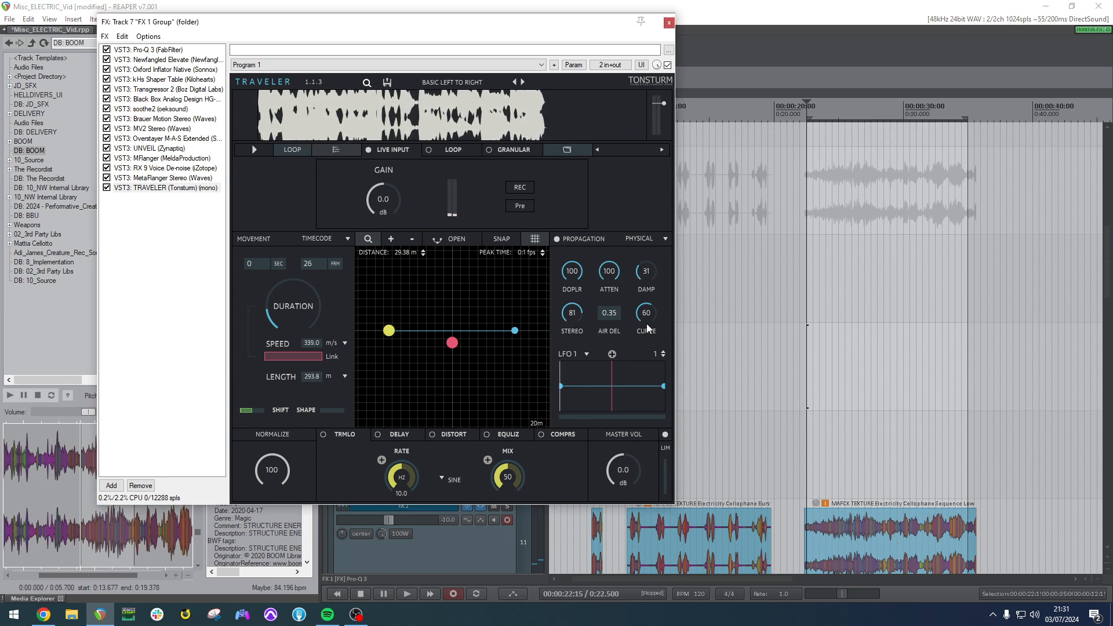
drag(613, 273, 613, 343)
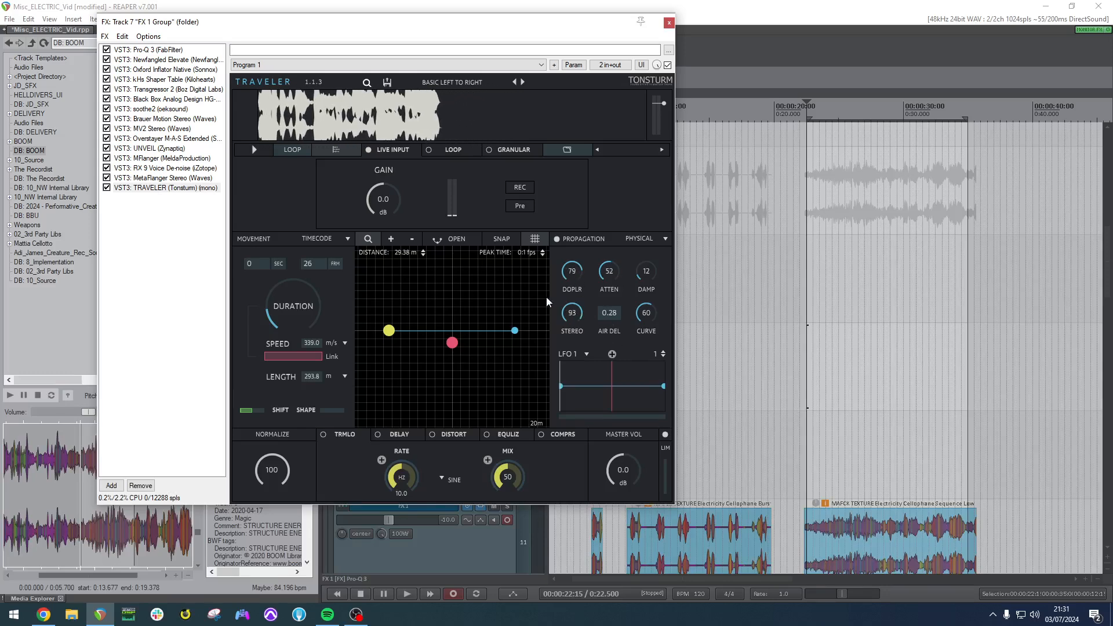
drag(288, 309, 288, 315)
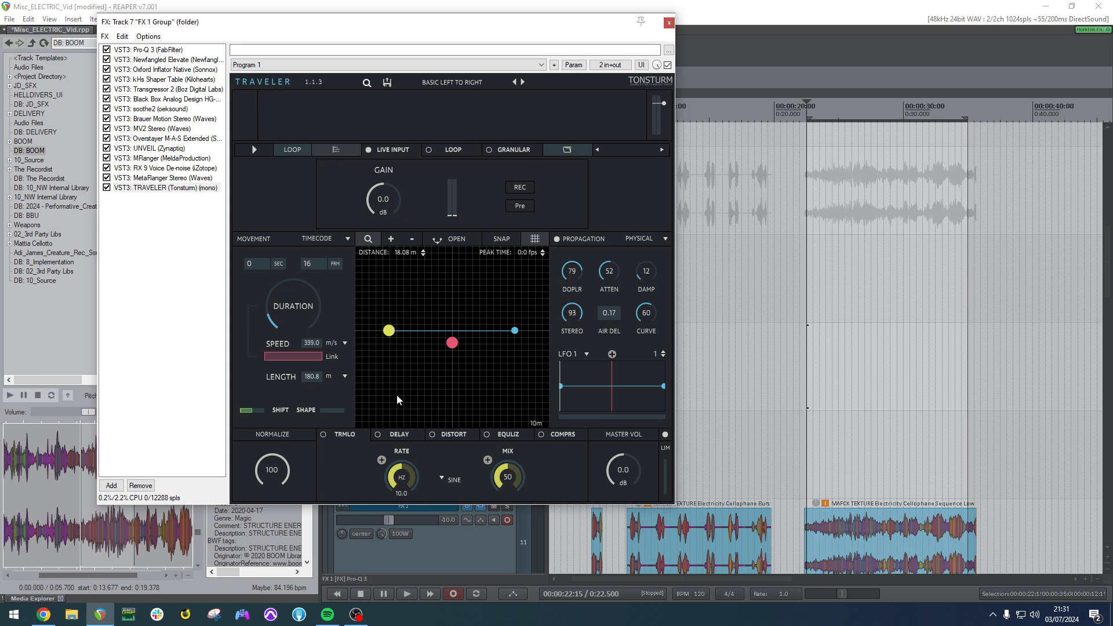
While playing from 24 s, set Traveler's Doppler to 100, attenuation to 75, damping to 88, stereo to 99 and curve to 83.
click(827, 391)
key(space)
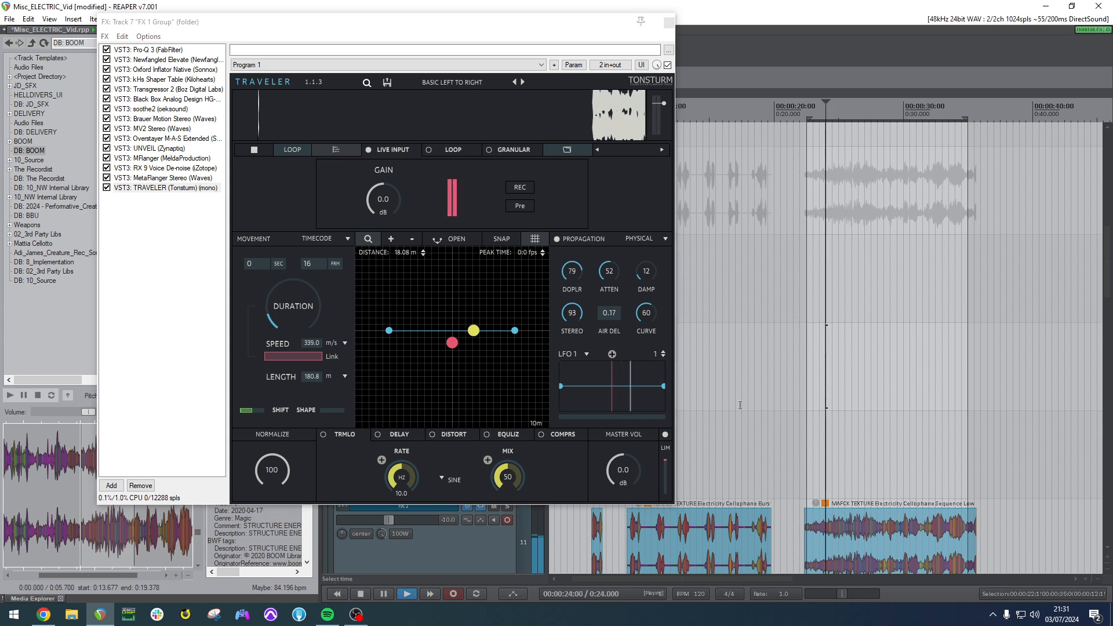
drag(608, 270, 615, 229)
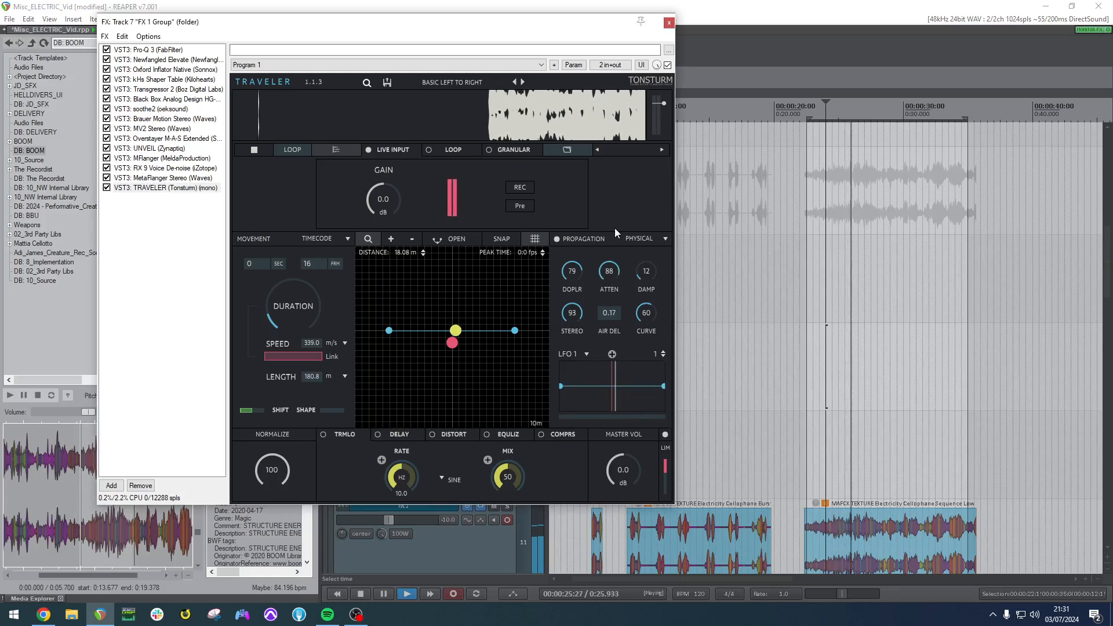
drag(644, 265, 631, 158)
drag(640, 309, 639, 279)
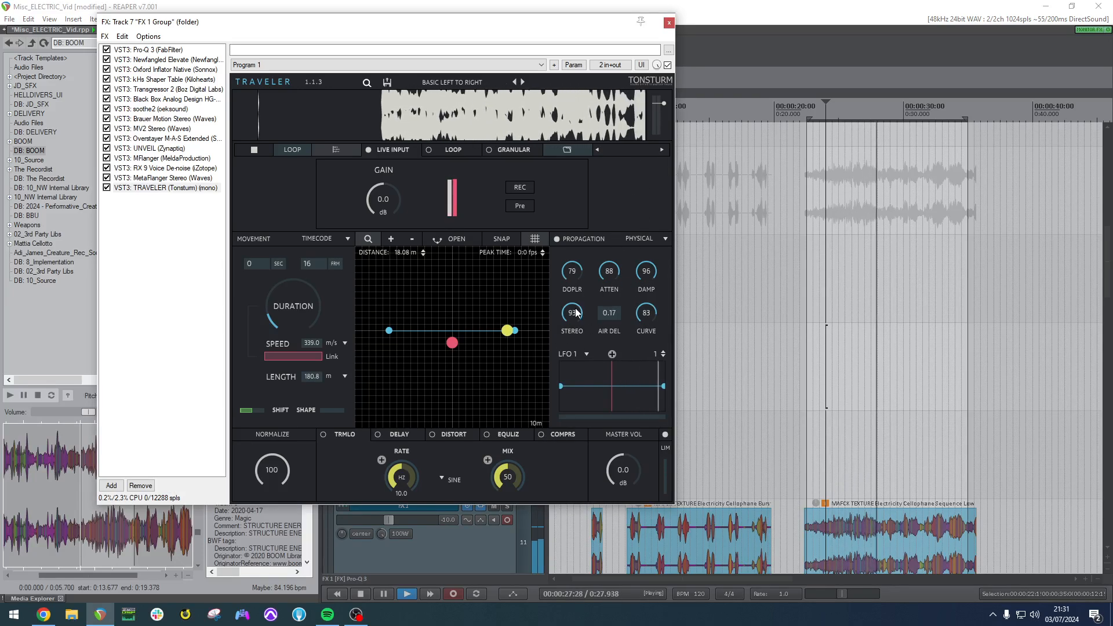
drag(577, 310, 616, 280)
key(space)
Play from about 23.5 s and strongly reduce Traveler's stereo amount while listening.
click(798, 385)
click(818, 382)
key(space)
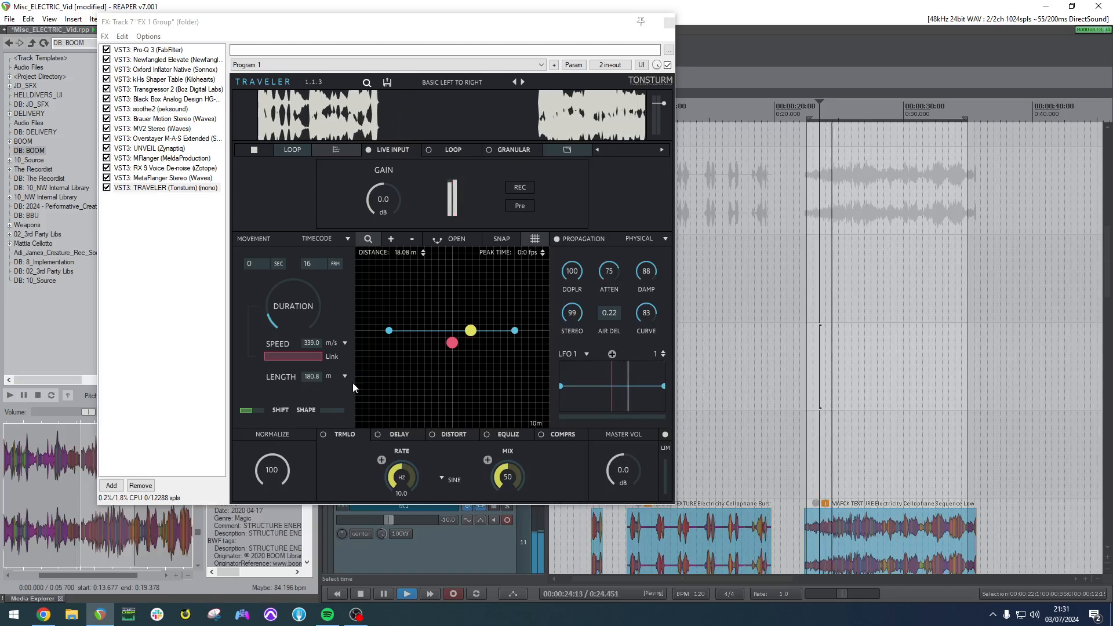
drag(572, 313, 582, 422)
key(space)
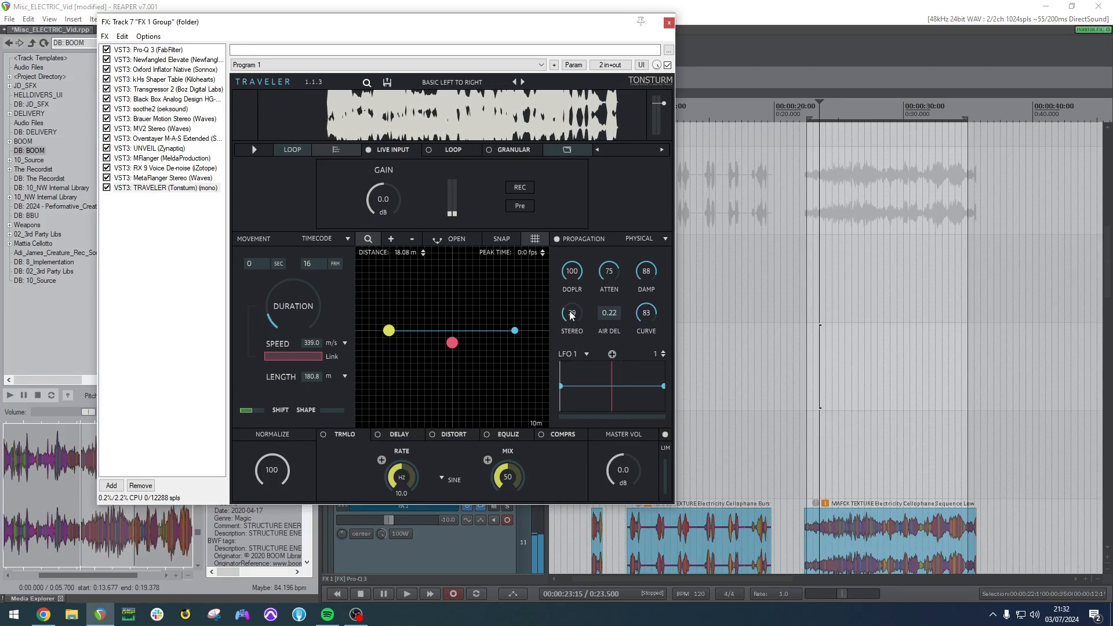
Set Traveler's stereo to 52 and its movement duration to 24 frames, and listen to the result.
double_click(571, 311)
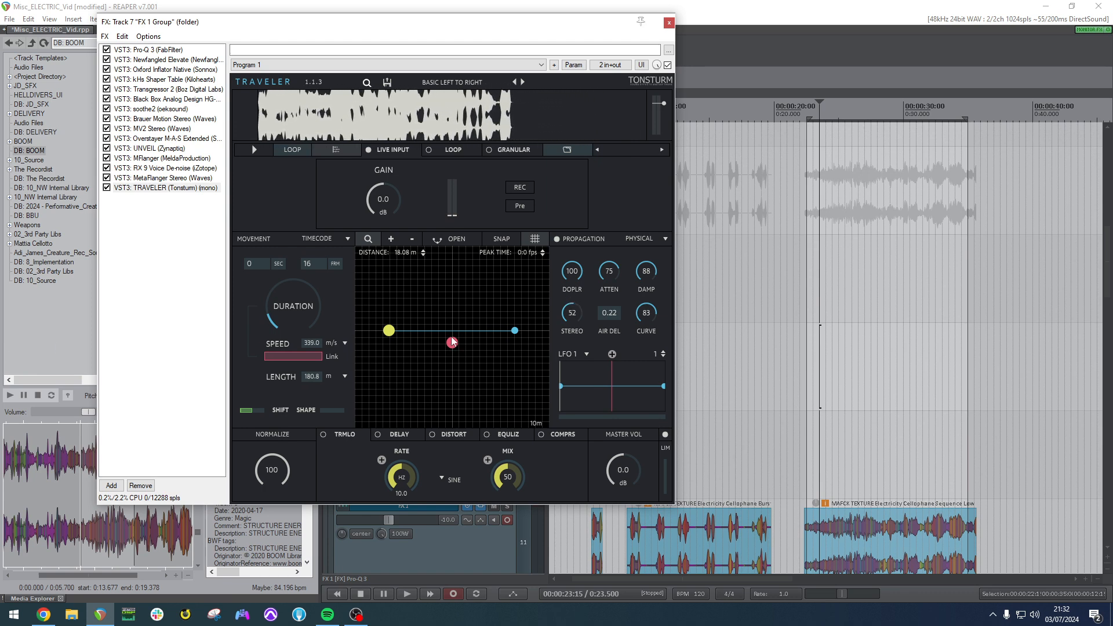
key(space)
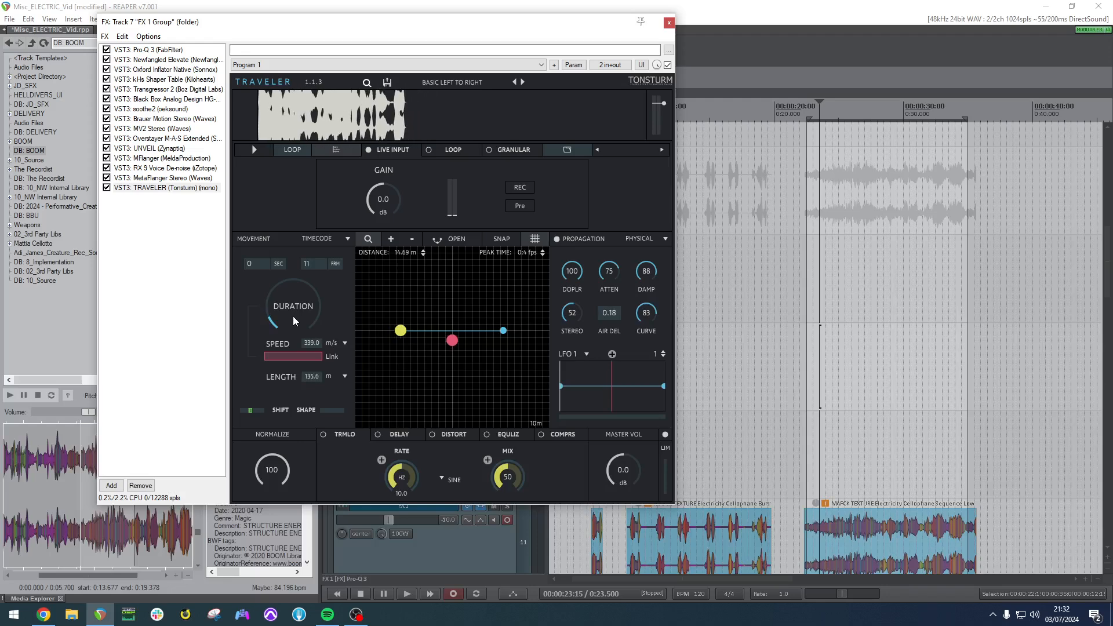
drag(297, 322, 297, 318)
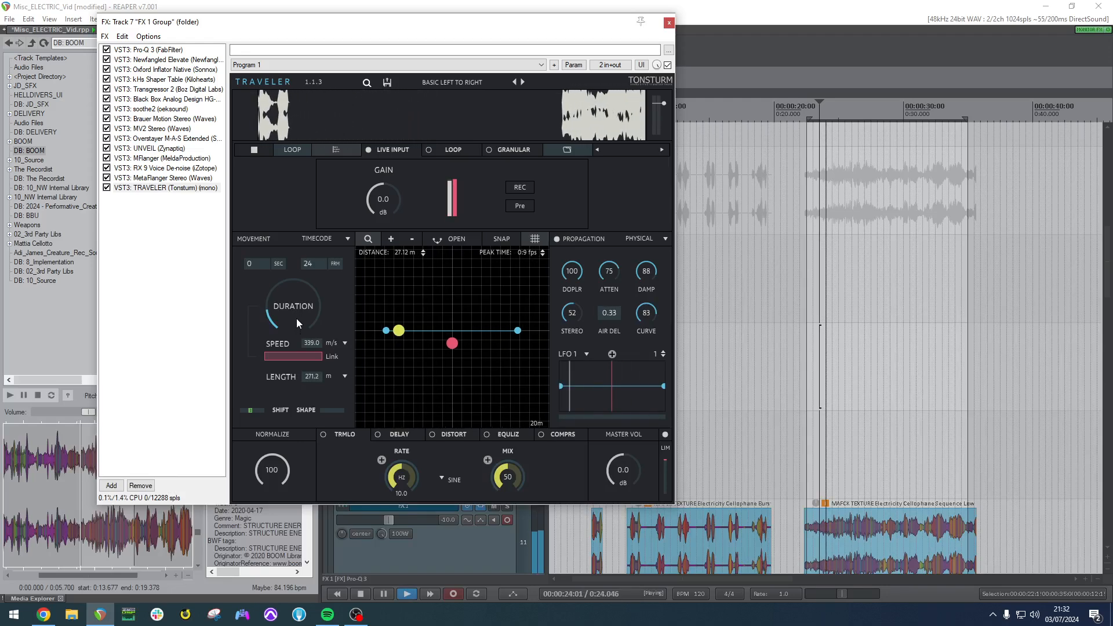
key(space)
Add a middle point to Traveler's movement path and move the path's end point around the listener during playback.
click(449, 334)
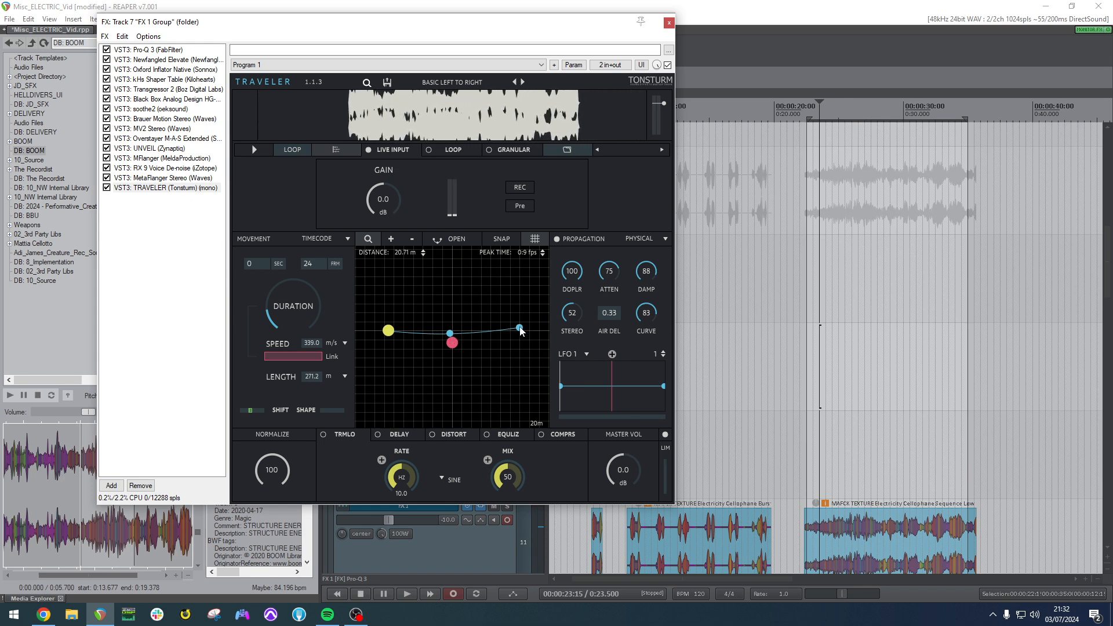
drag(518, 275, 515, 260)
key(space)
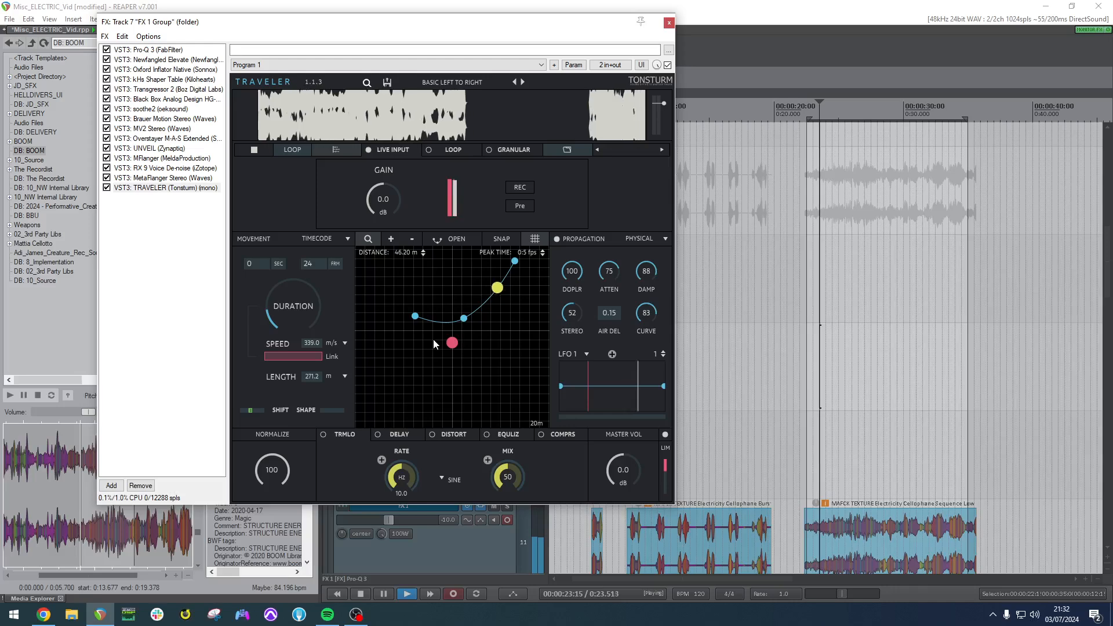
drag(514, 262, 506, 425)
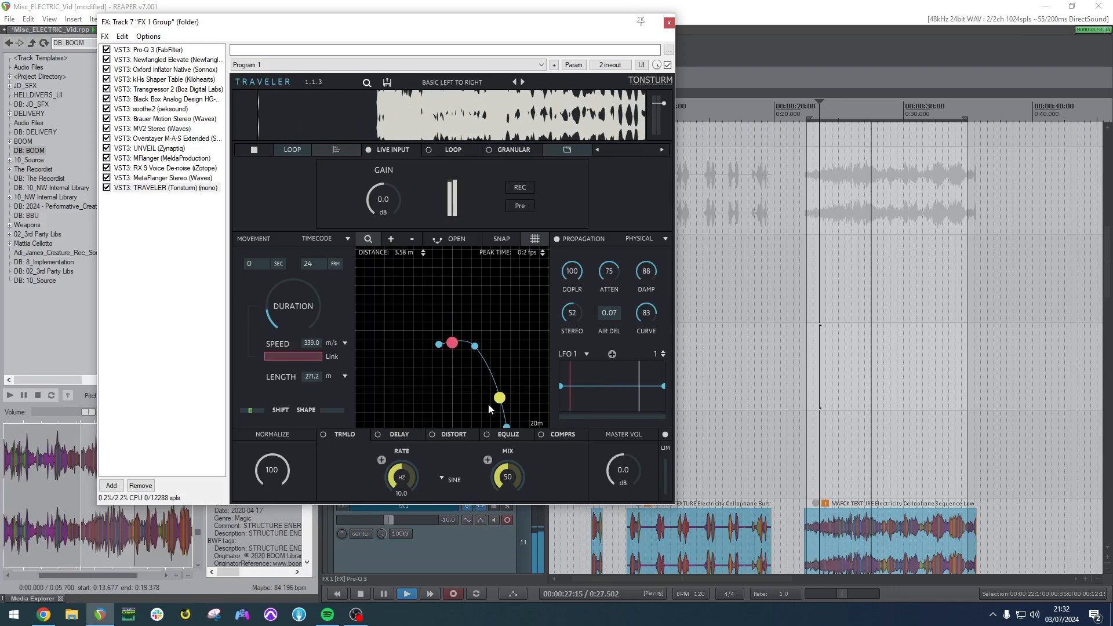
drag(506, 426, 496, 316)
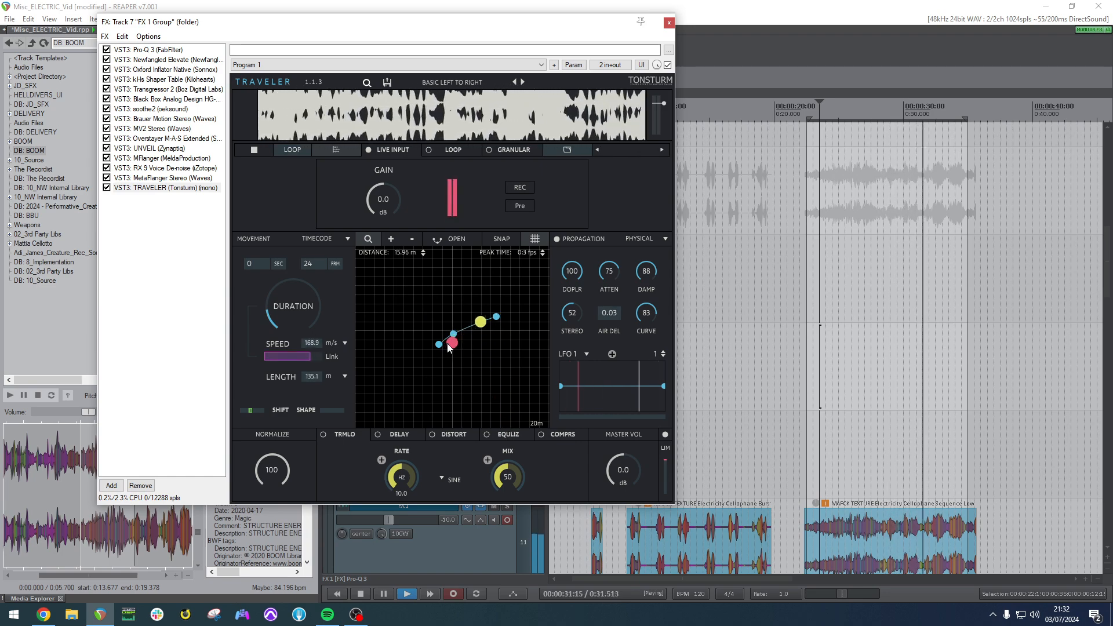
key(space)
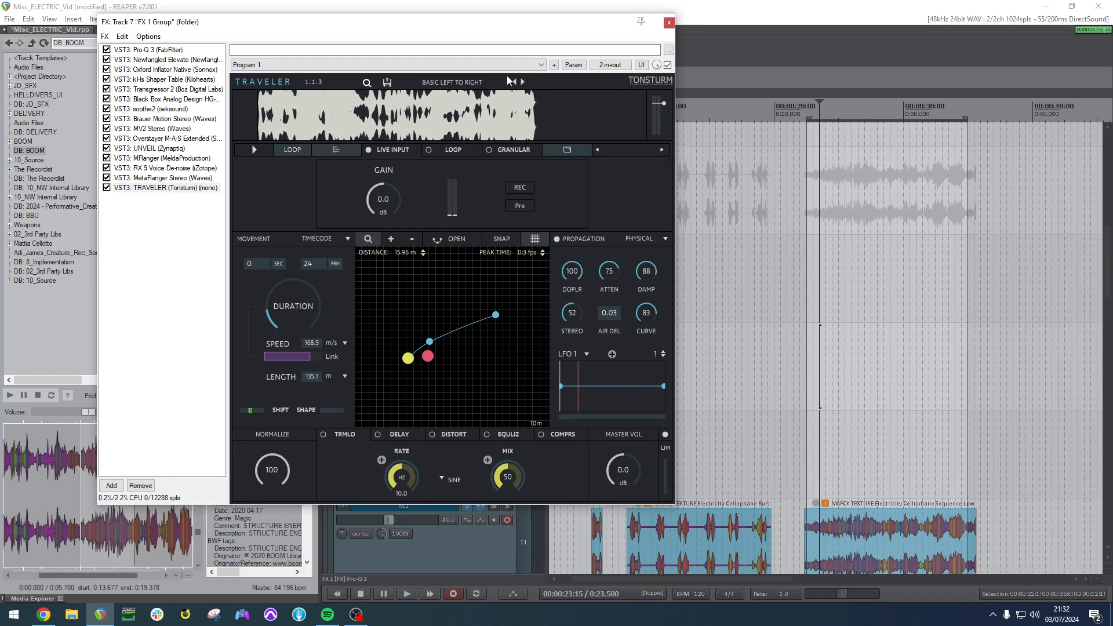
Reload Traveler's Basic Left to Right preset, set its duration to 17 frames and run the movement looped while playing from about 23 s.
click(467, 86)
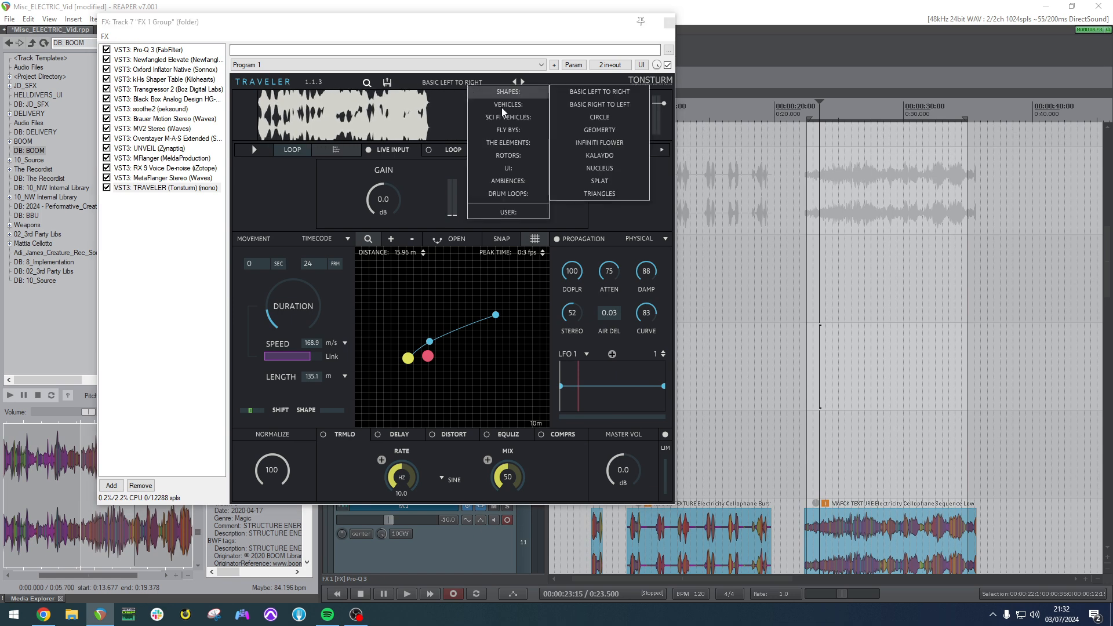
click(601, 91)
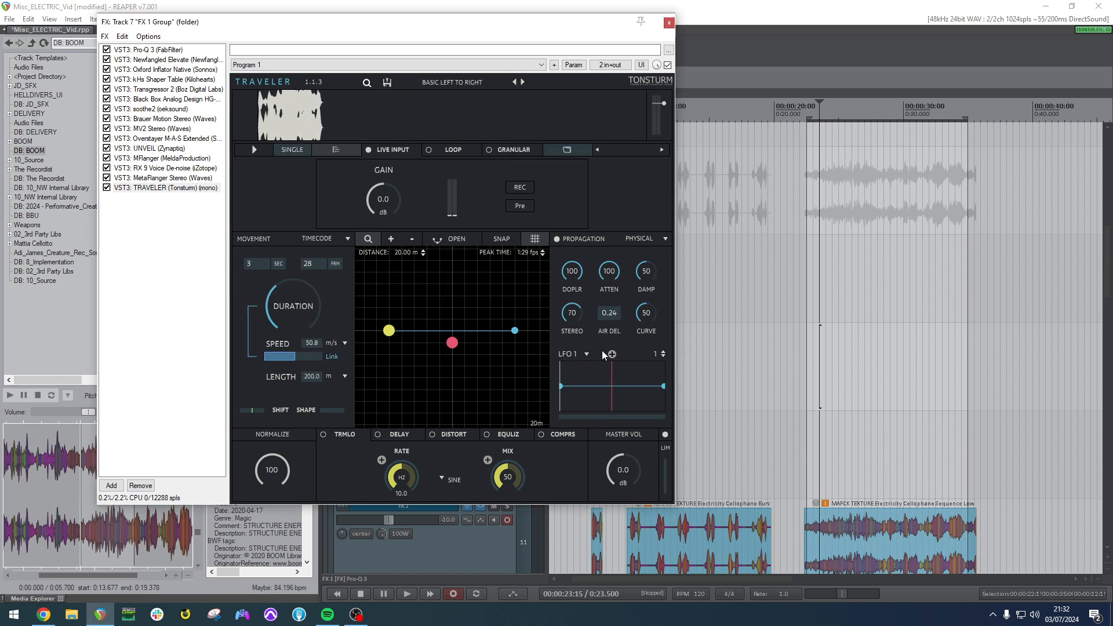
drag(291, 319, 290, 332)
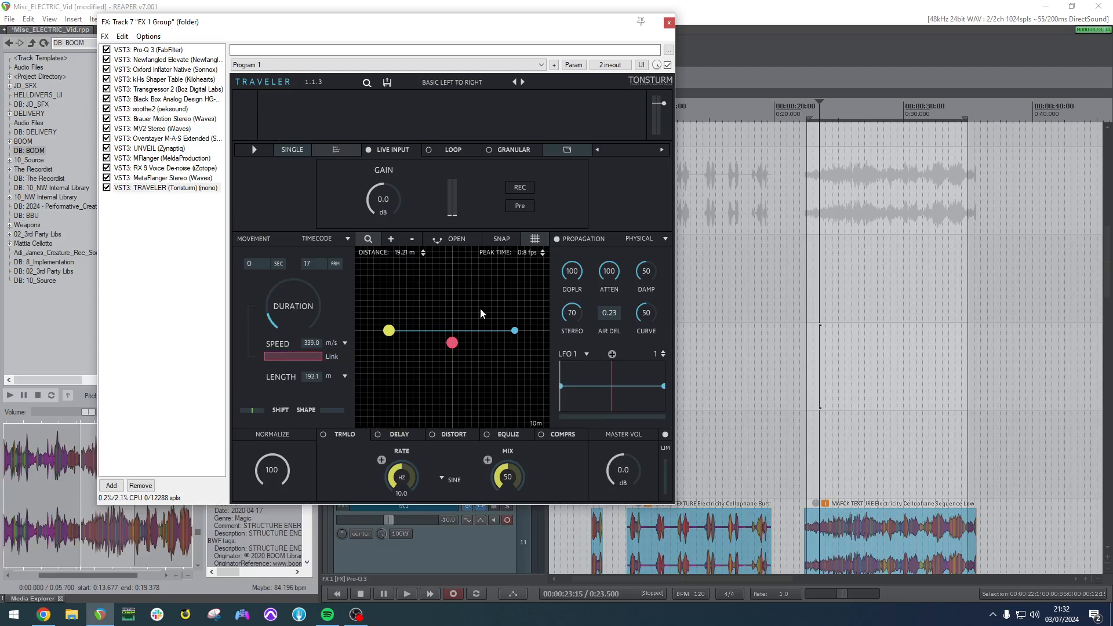
click(812, 461)
key(space)
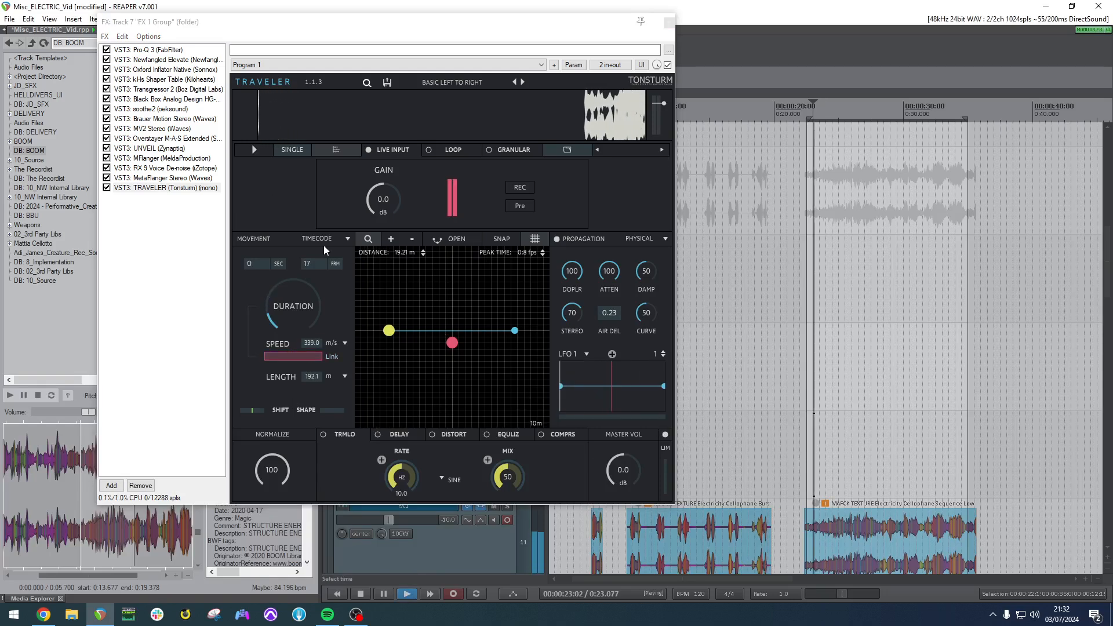
click(279, 150)
click(253, 150)
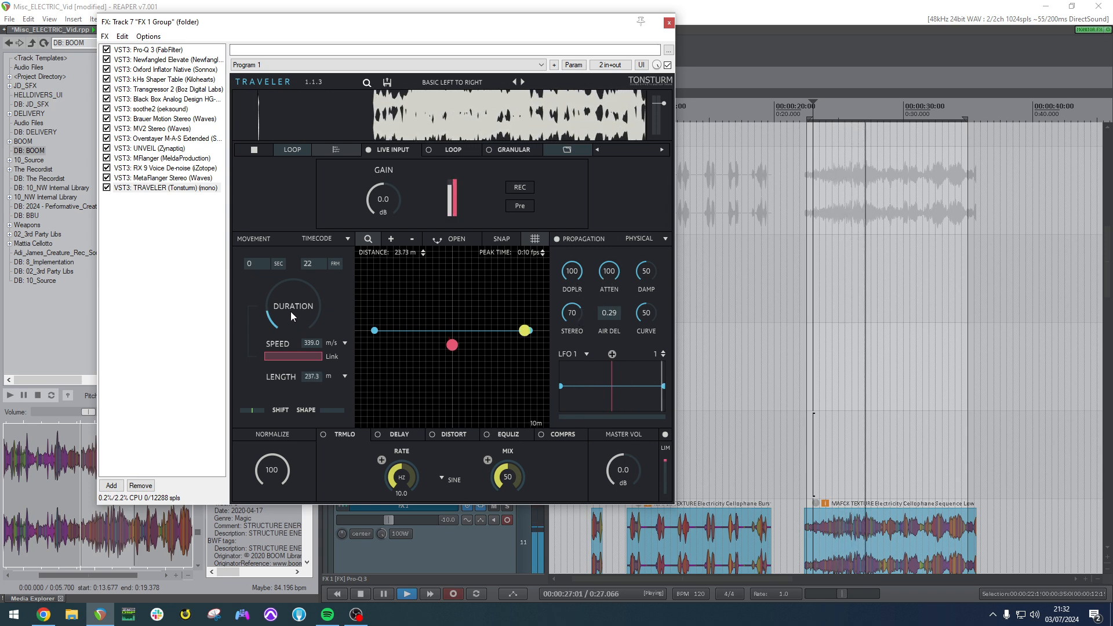
Lengthen Traveler's movement duration to 1 s 10 frames during playback.
scroll(291, 313, up, 2)
scroll(291, 311, up, 2)
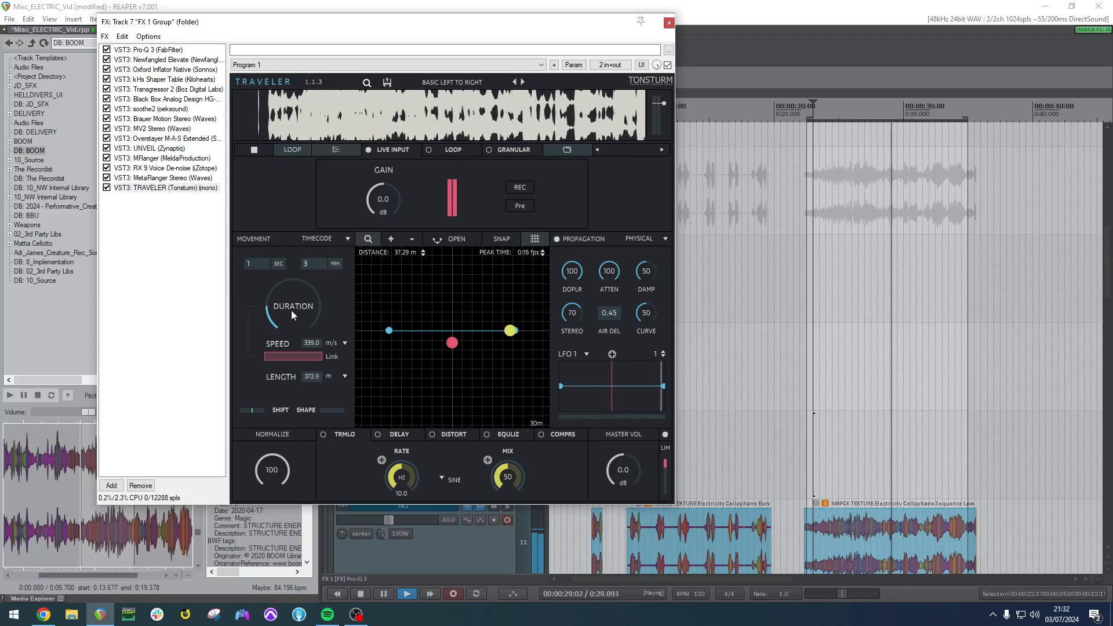
key(space)
Time-stretch the Electricity Cellophane Sequence Low item to end at about 31 s, and set Traveler's duration to 1 s while playing it.
scroll(905, 456, down, 1)
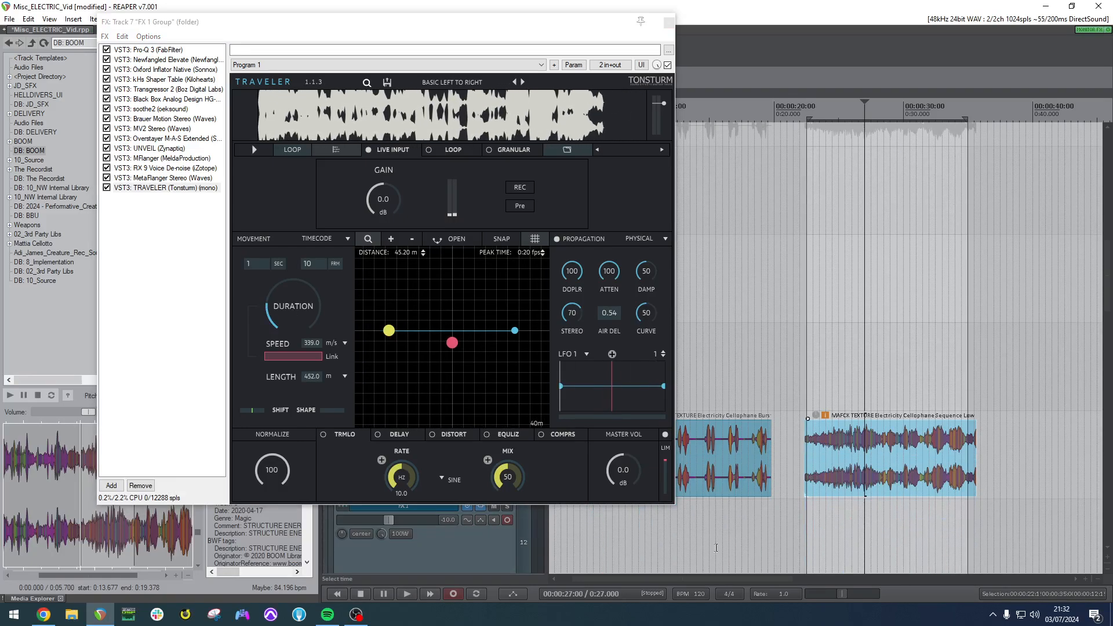
click(919, 457)
mouse_move(922, 457)
mouse_down()
mouse_move(980, 456)
mouse_move(901, 452)
mouse_up()
click(790, 381)
key(space)
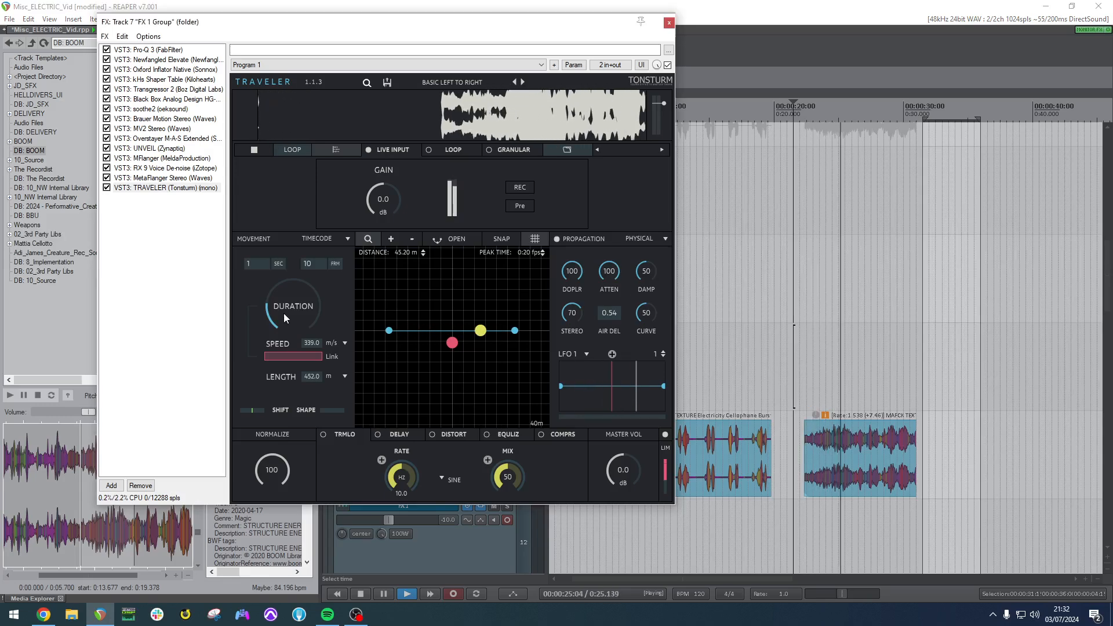
key(space)
Delete the stretched Electricity Cellophane Sequence Low item and close the FX 1 Group chain.
click(857, 463)
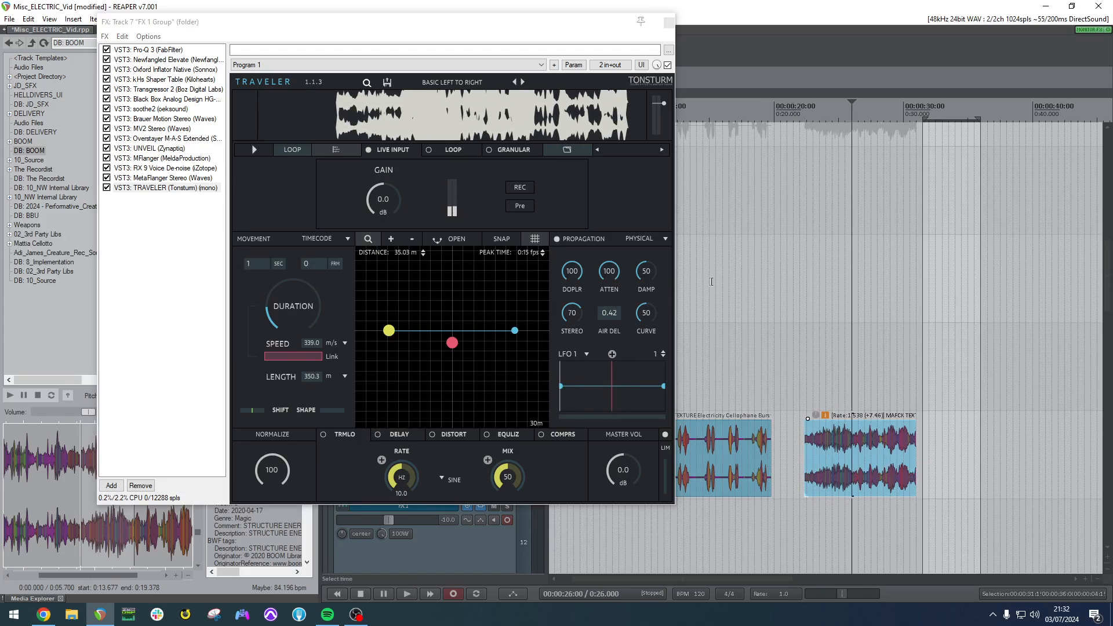
key(Delete)
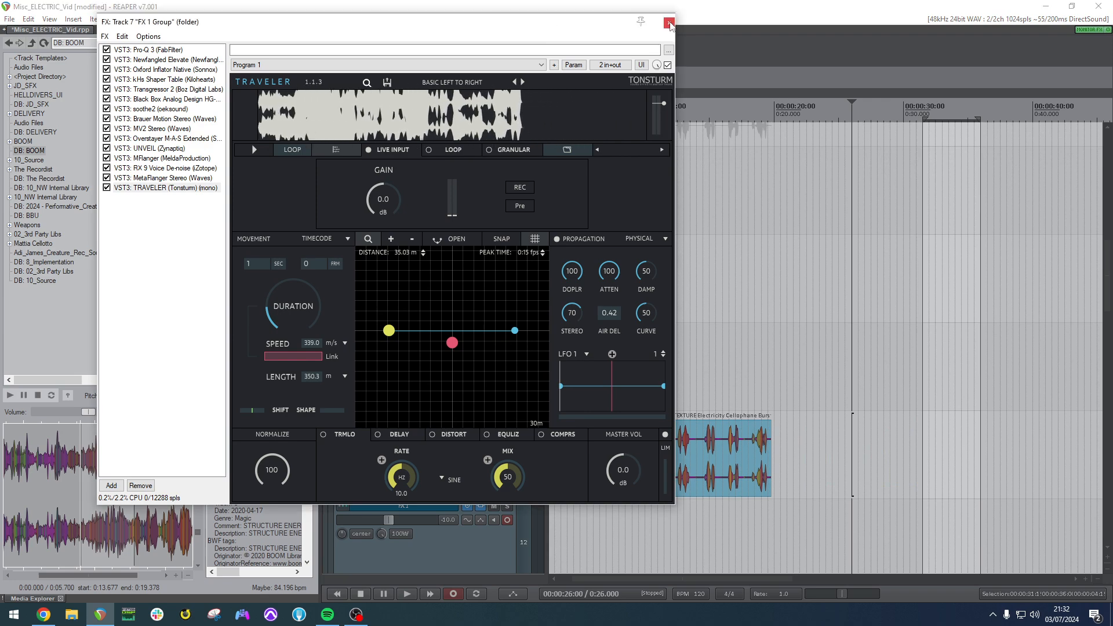
key(Escape)
Preview cellophane files, insert MAFCK TEXTURE Cellophane Bursts Wet Rubbing.wav on track 11 at about 24 s and listen to it.
click(199, 211)
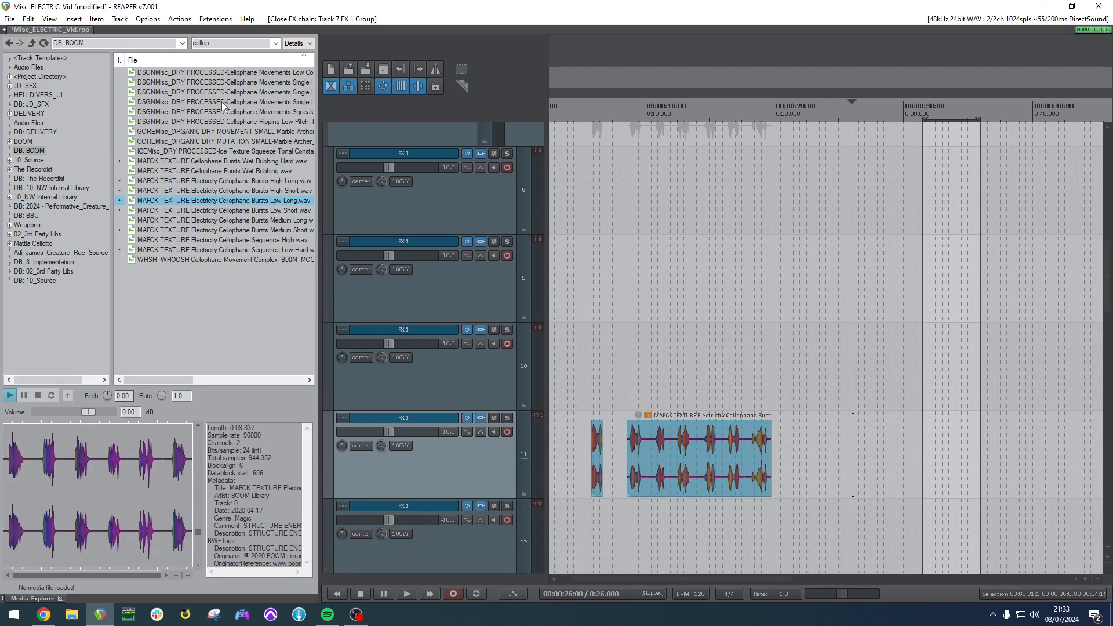
click(211, 171)
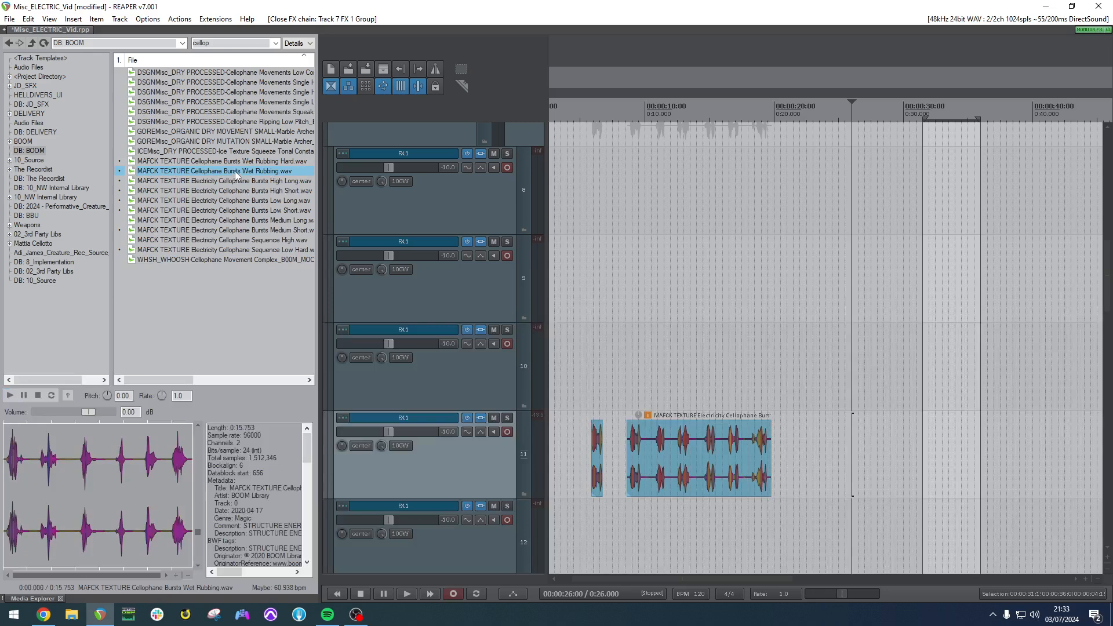
drag(236, 174, 834, 447)
click(823, 393)
key(space)
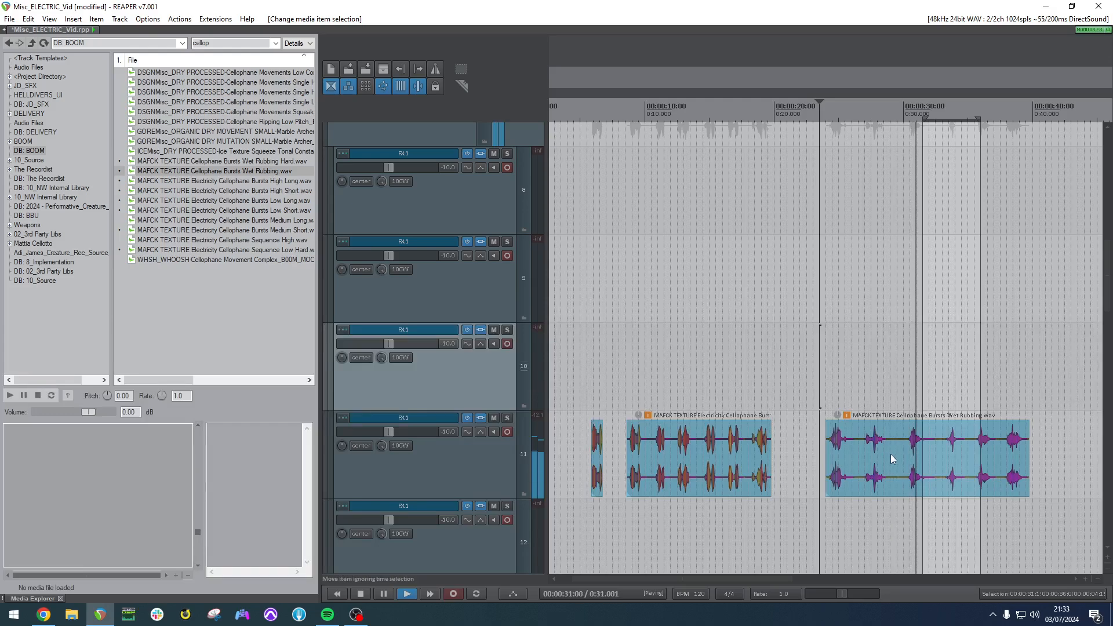
click(919, 456)
key(space)
Inspect the Overstayer M-A-S Extended settings in the FX 1 Group chain and close the chain.
scroll(919, 456, down, 1)
scroll(918, 456, up, 1)
scroll(452, 238, up, 3)
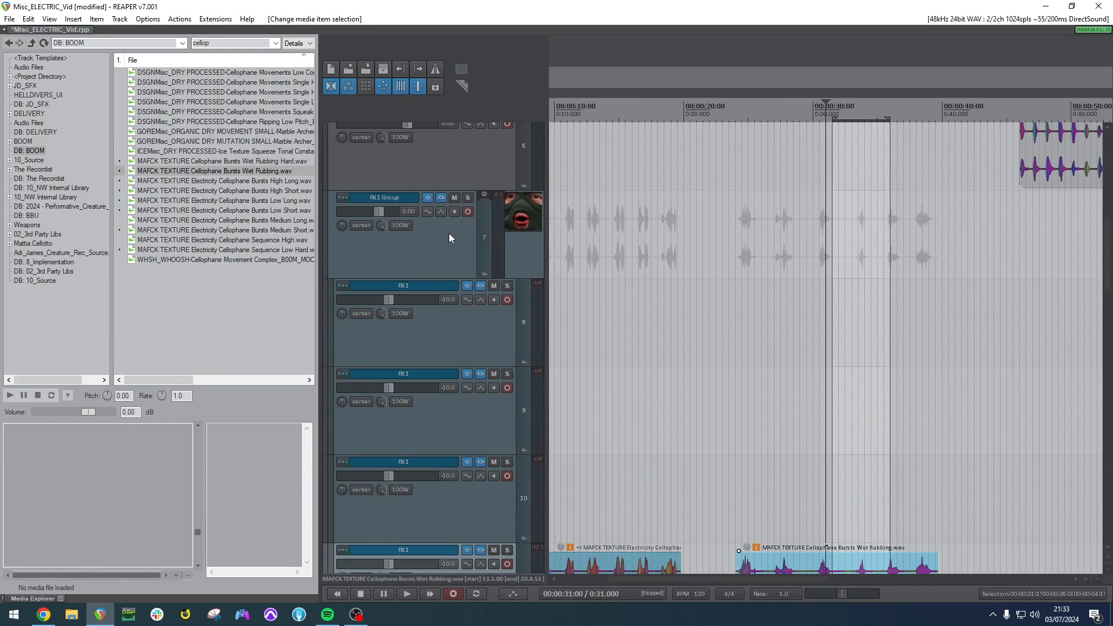
click(441, 199)
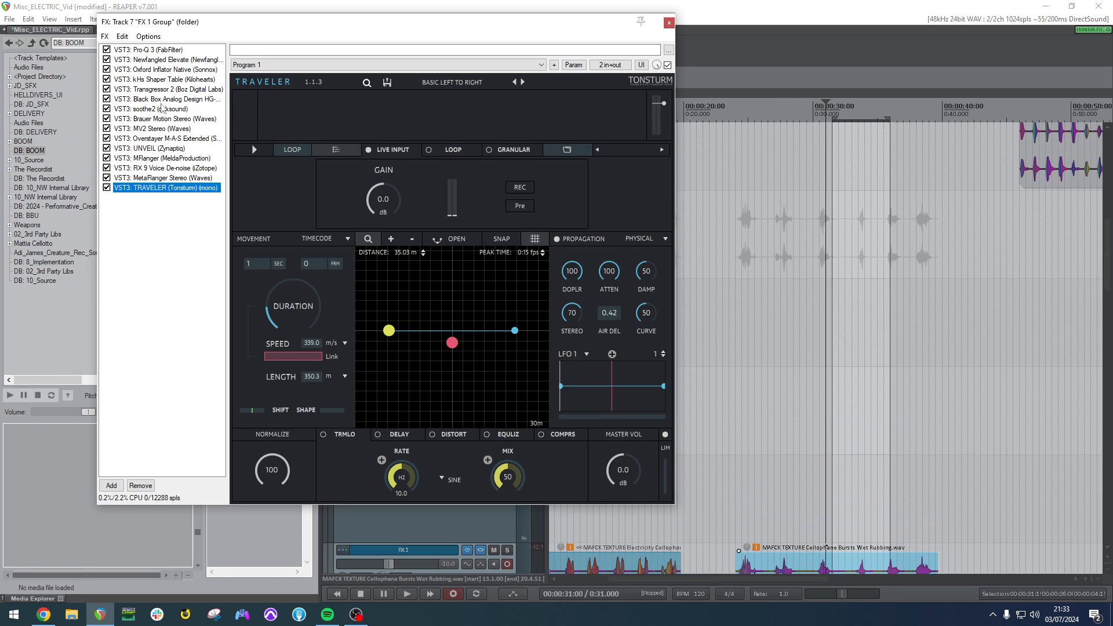
click(161, 138)
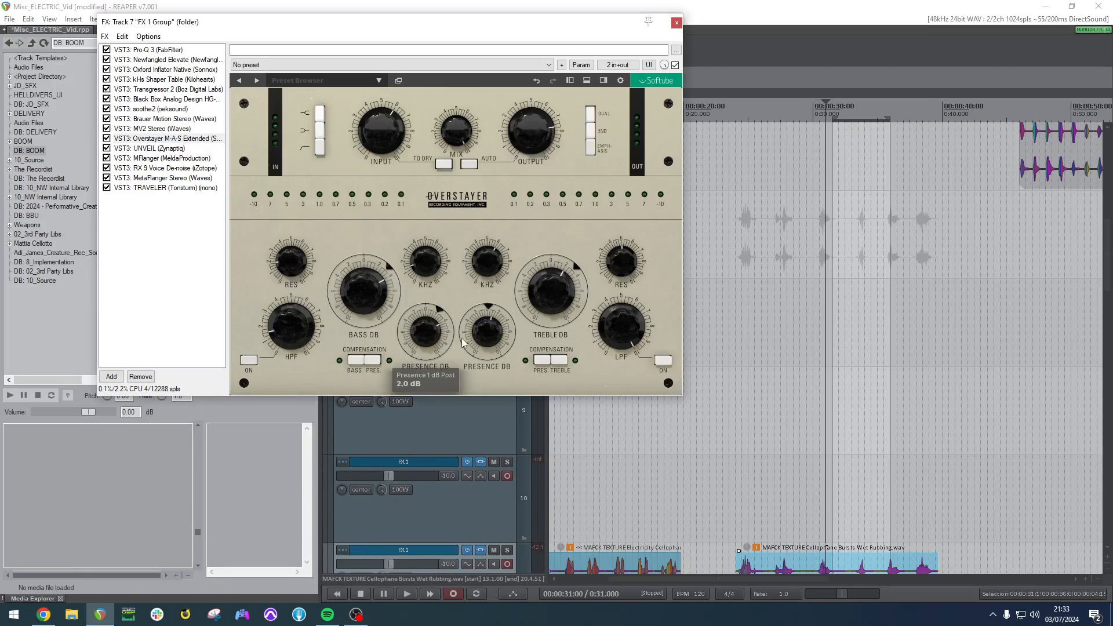
click(676, 22)
Time-stretch the Cellophane Bursts Wet Rubbing item to end at 35 s and play it from its start.
scroll(474, 266, down, 4)
click(635, 373)
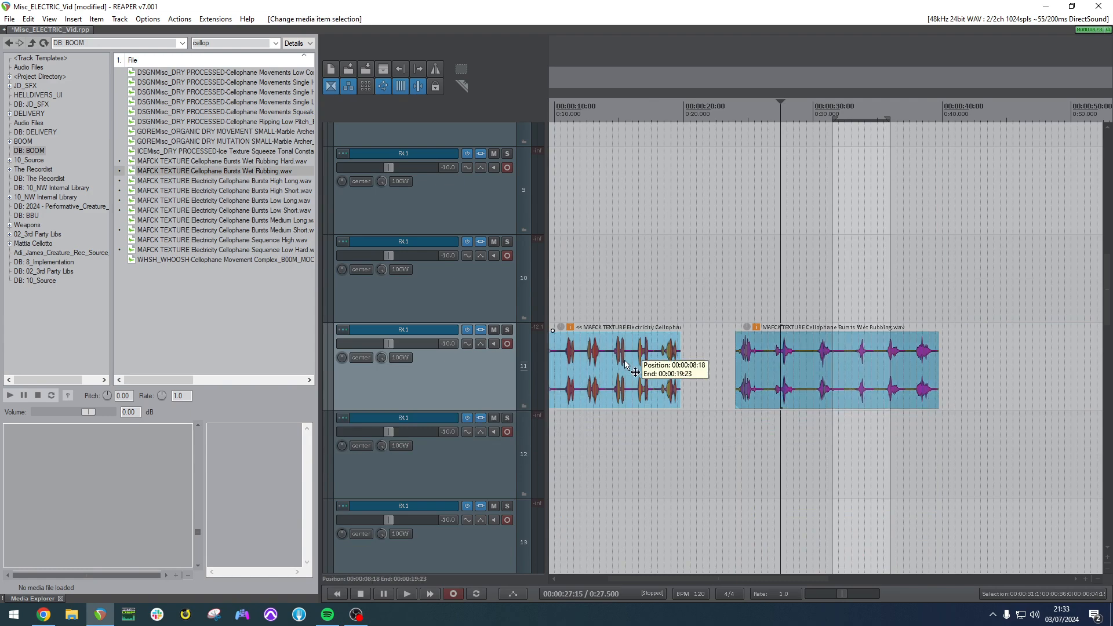
scroll(635, 374, up, 4)
scroll(711, 361, down, 5)
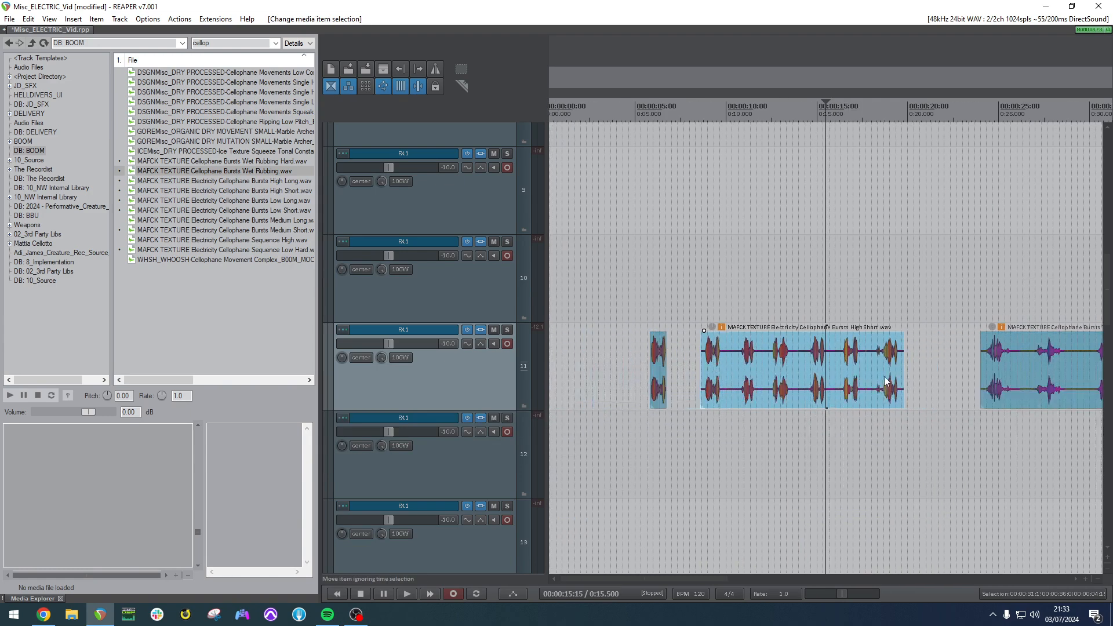
click(820, 366)
scroll(820, 371, up, 4)
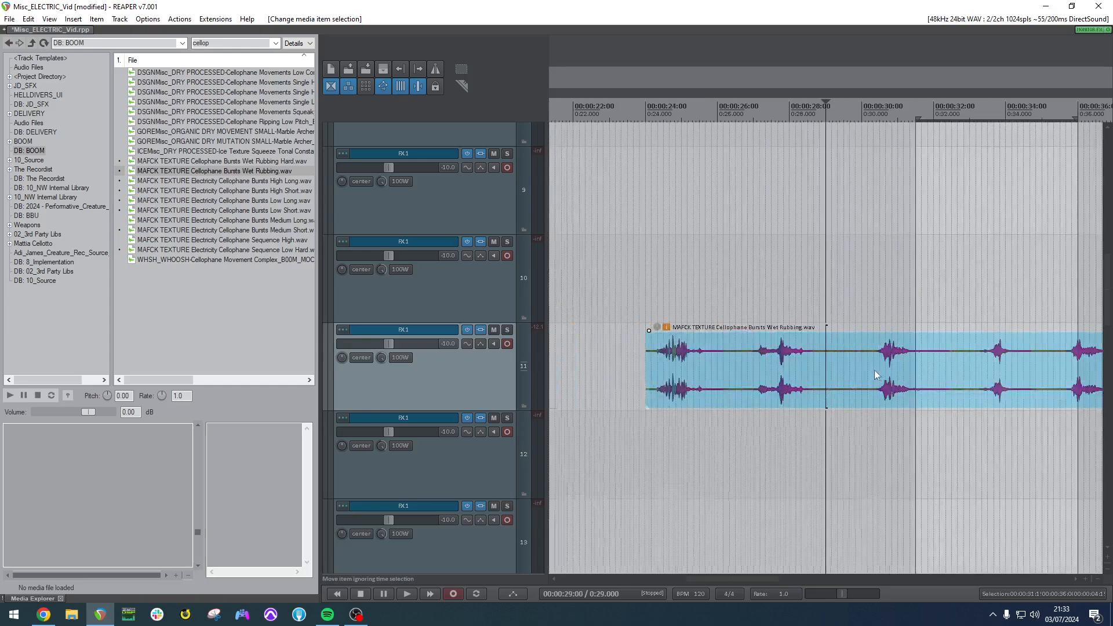
scroll(875, 375, down, 3)
drag(963, 373, 900, 371)
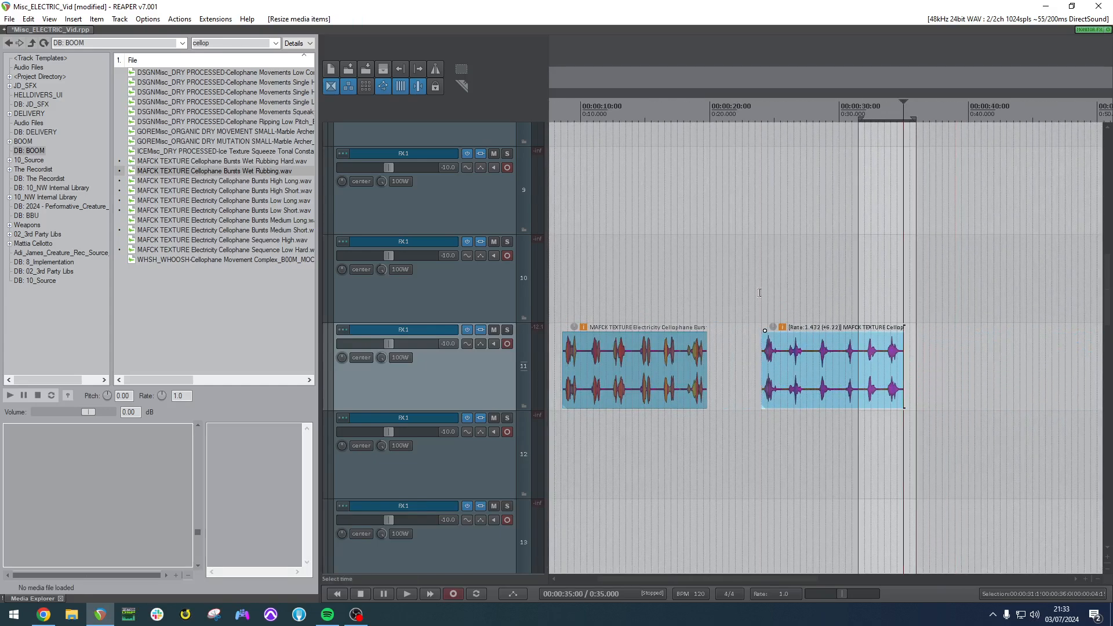
click(759, 293)
key(space)
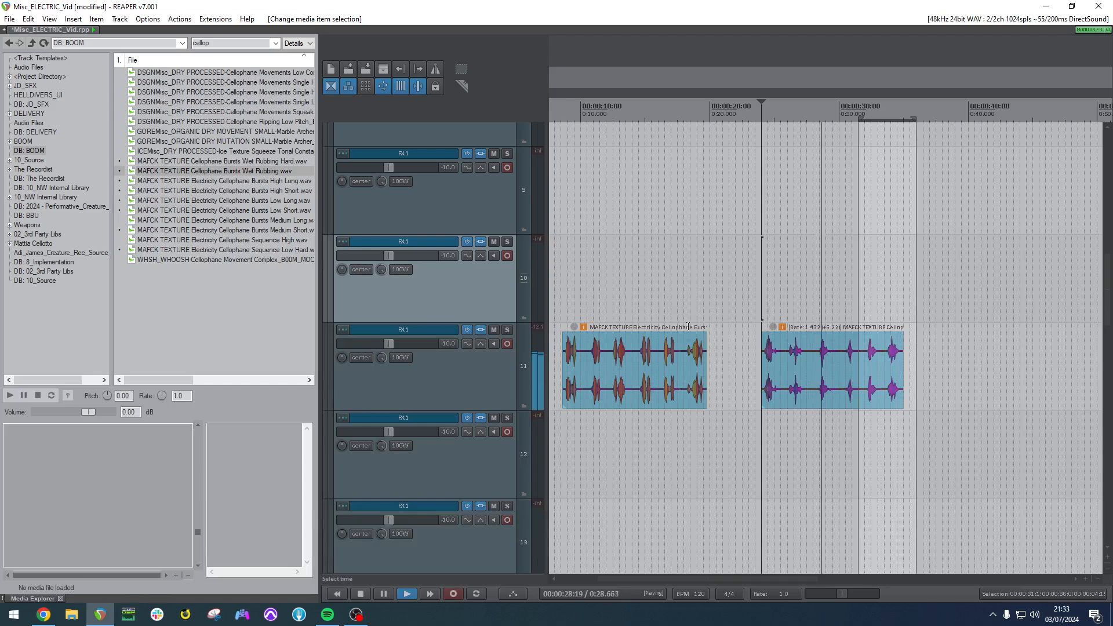
Stop playback and delete the Cellophane Bursts Wet Rubbing item.
click(833, 371)
key(space)
key(Delete)
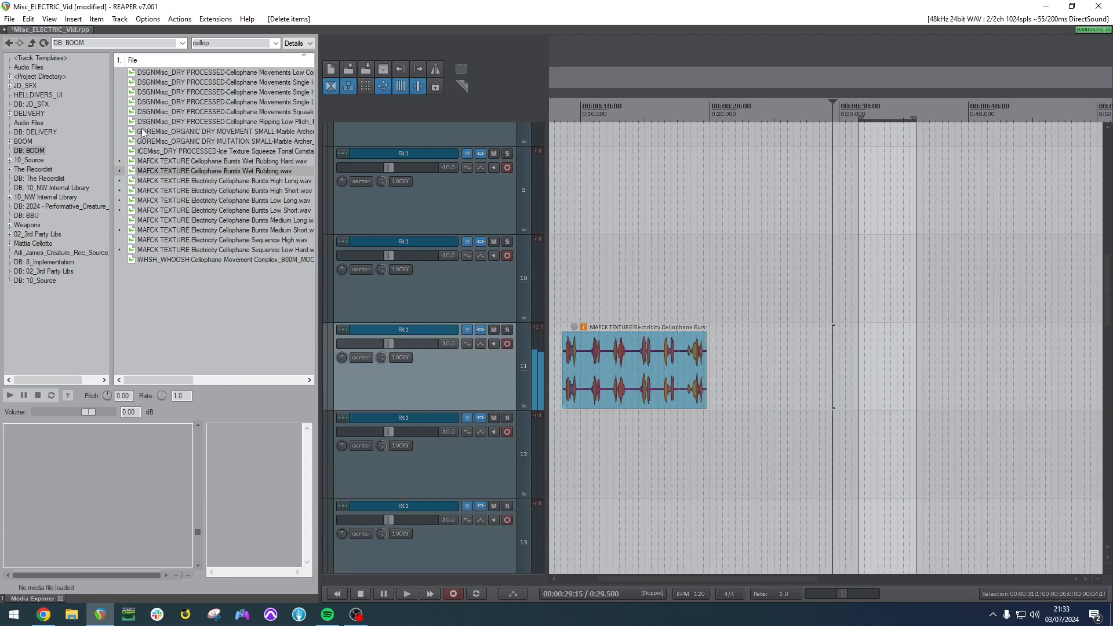
Preview the Electricity Cellophane Bursts files, insert the Medium Long one on track 11 at 25 s and play it.
click(219, 221)
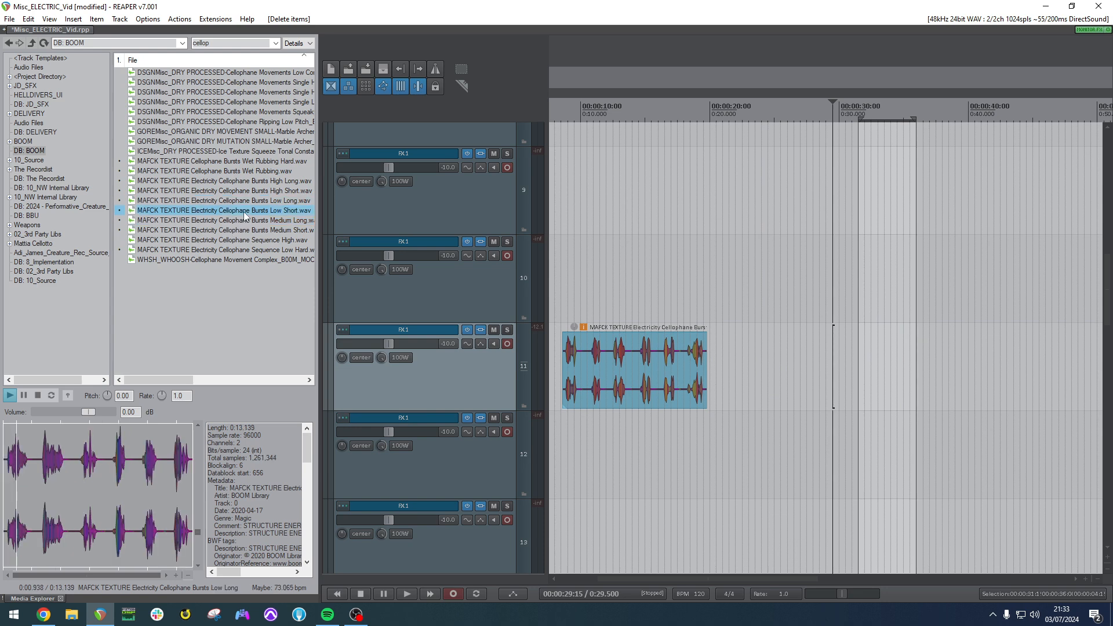
click(249, 221)
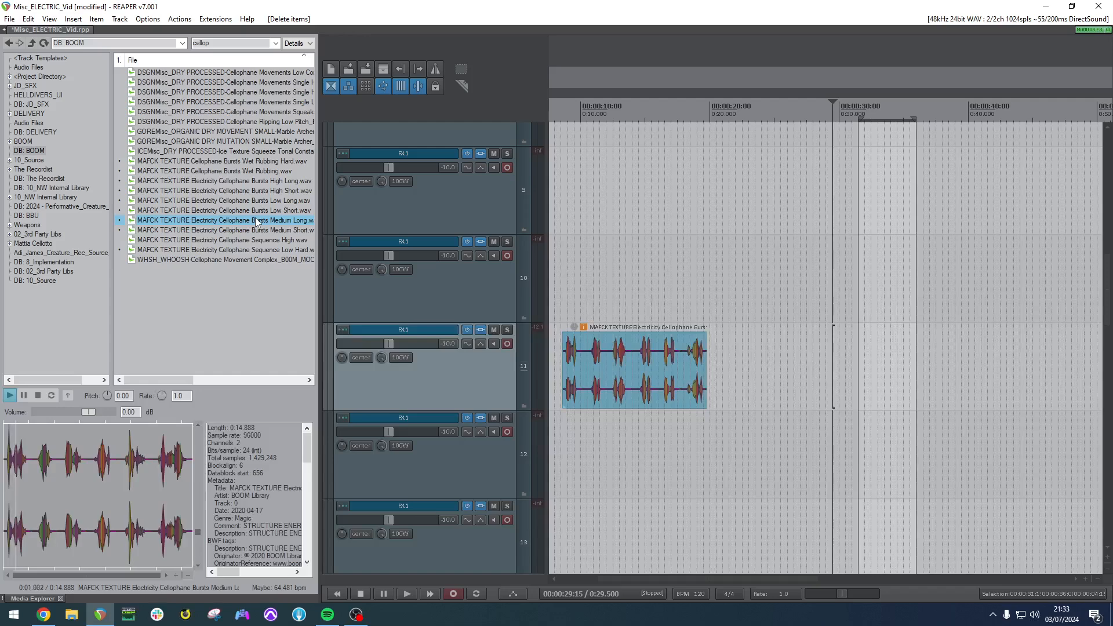
drag(780, 368, 776, 369)
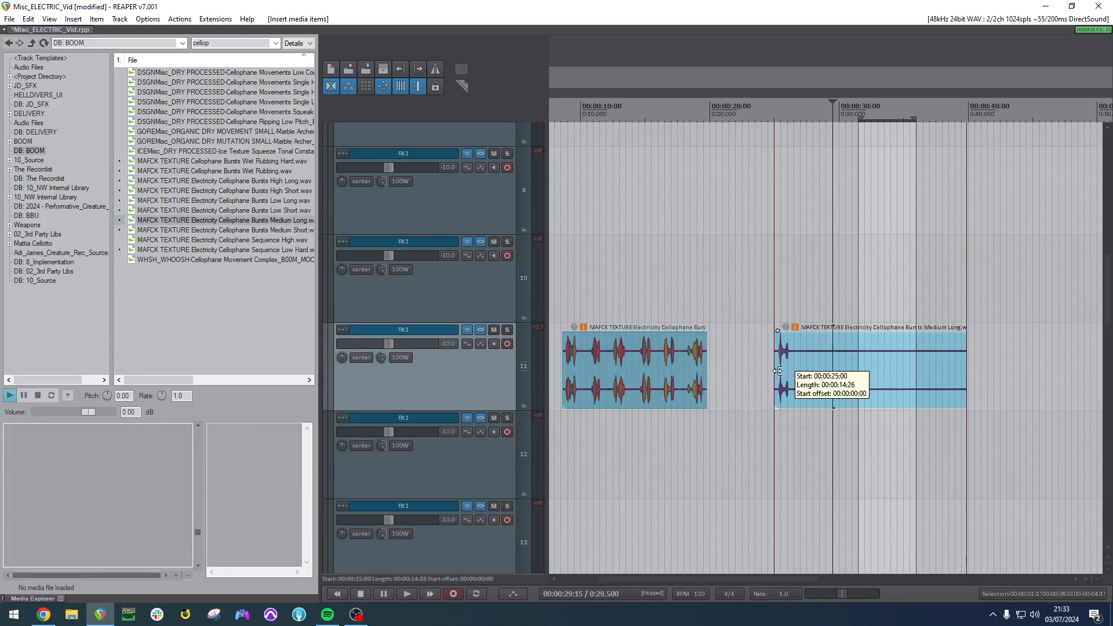
click(764, 293)
click(772, 289)
key(space)
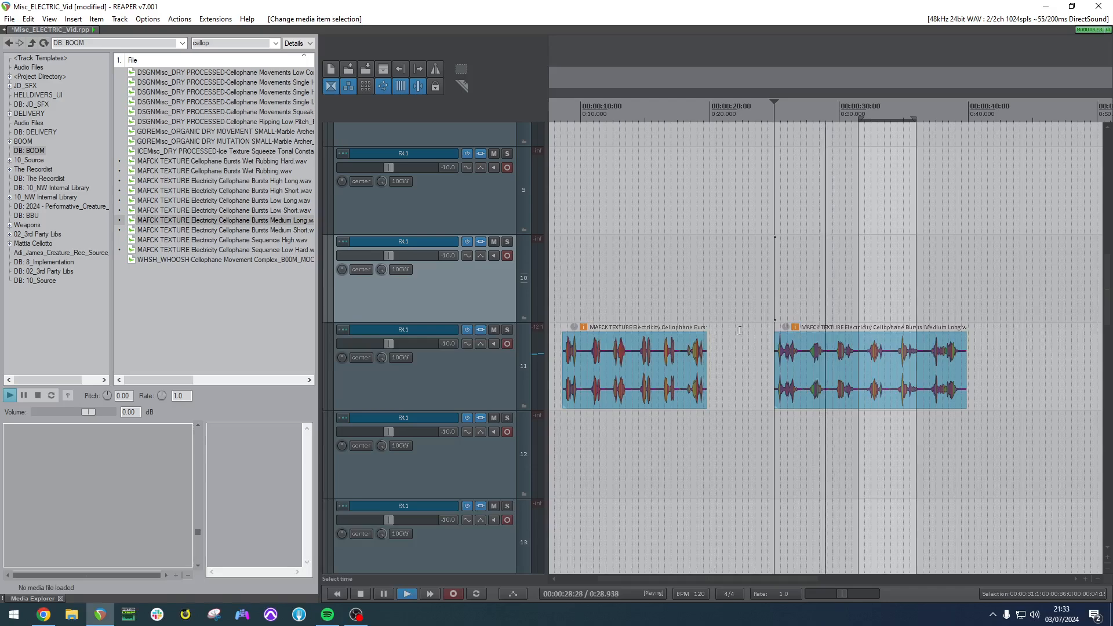
Set the time selection to the Electricity Cellophane Bursts Medium Long item.
click(879, 382)
scroll(897, 376, down, 4)
key(ctrl+l)
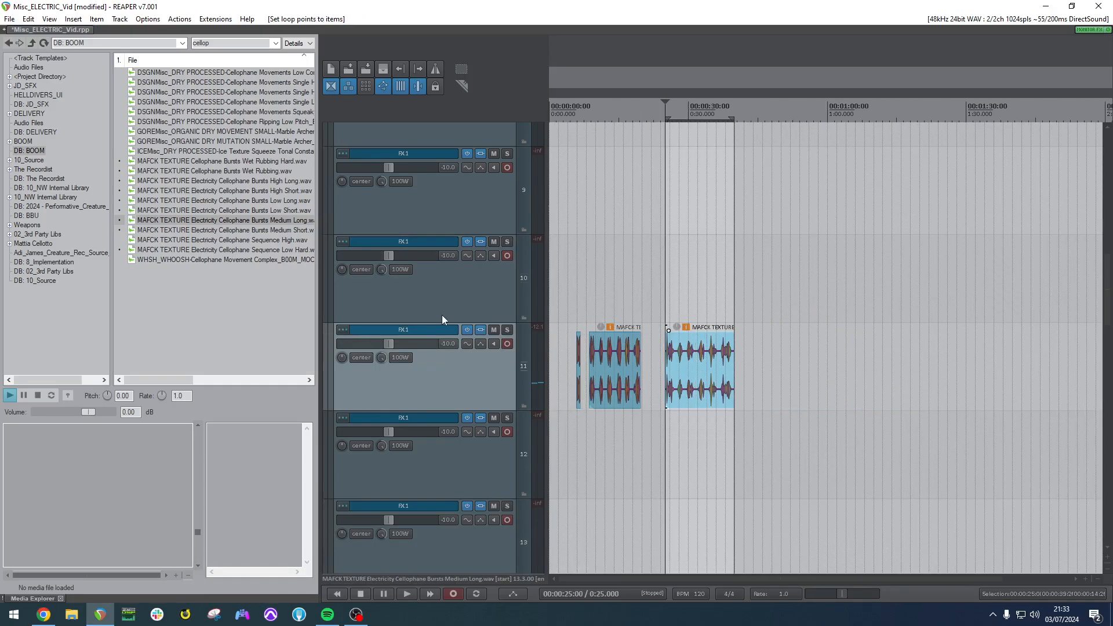
Render the FX 1 Group track to a stem over the time selection.
scroll(443, 318, up, 5)
click(396, 349)
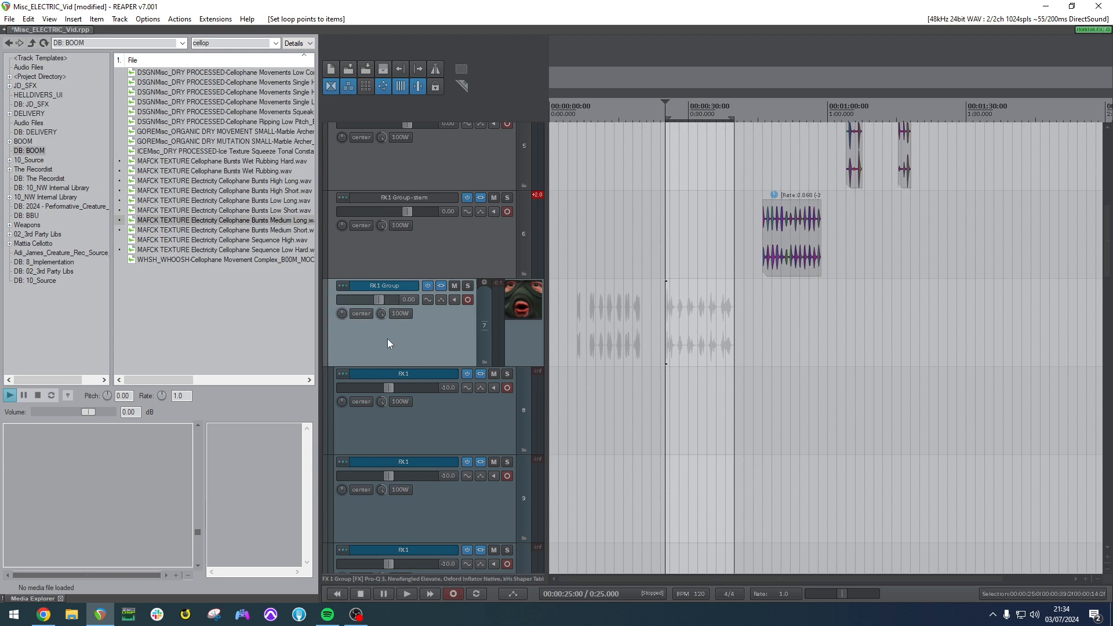
key(ctrl+shift+r)
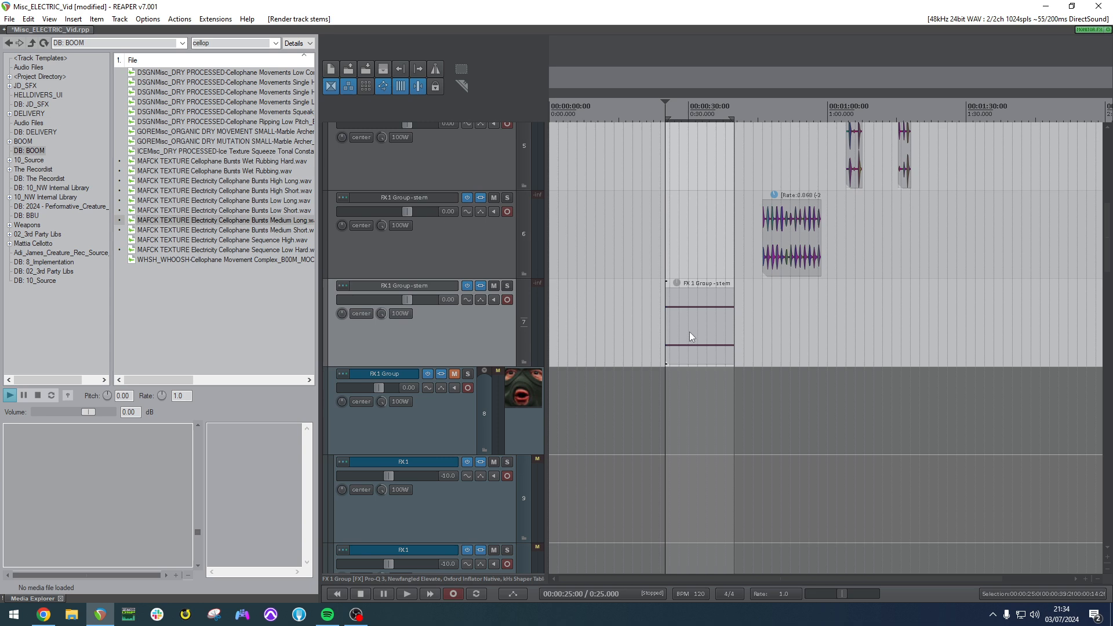
Move the rendered stem item on track 7 to start at about 1:22 and play it.
click(690, 338)
scroll(729, 340, up, 3)
scroll(840, 335, down, 5)
drag(626, 334, 757, 335)
click(755, 335)
scroll(765, 337, up, 9)
scroll(769, 336, up, 3)
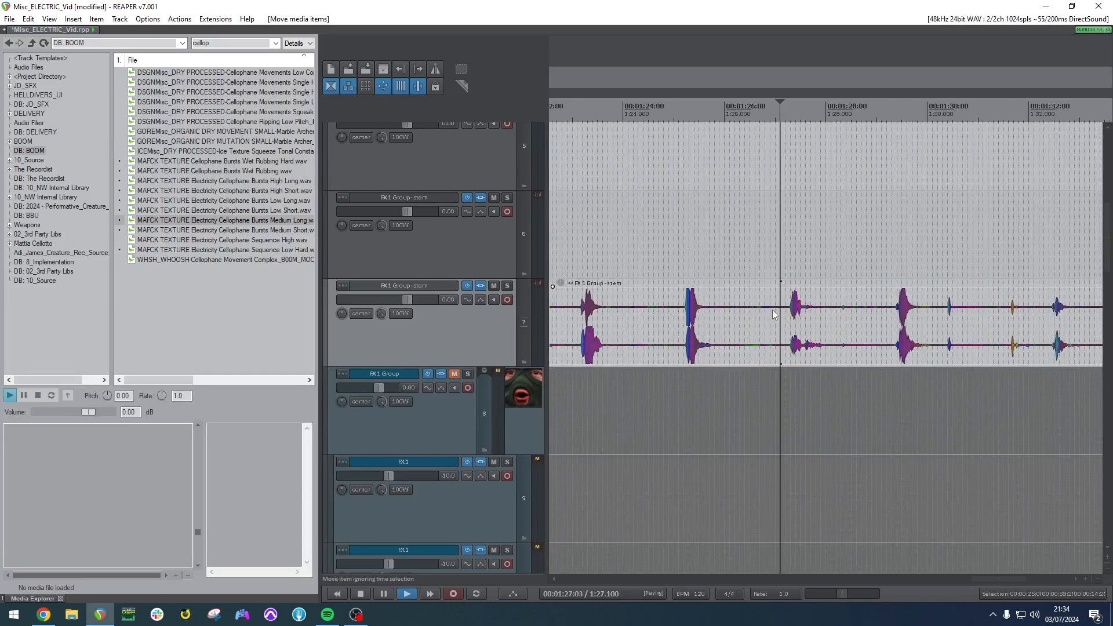
Play the new stem from its second large burst at about 1:25, and stop.
click(679, 316)
key(space)
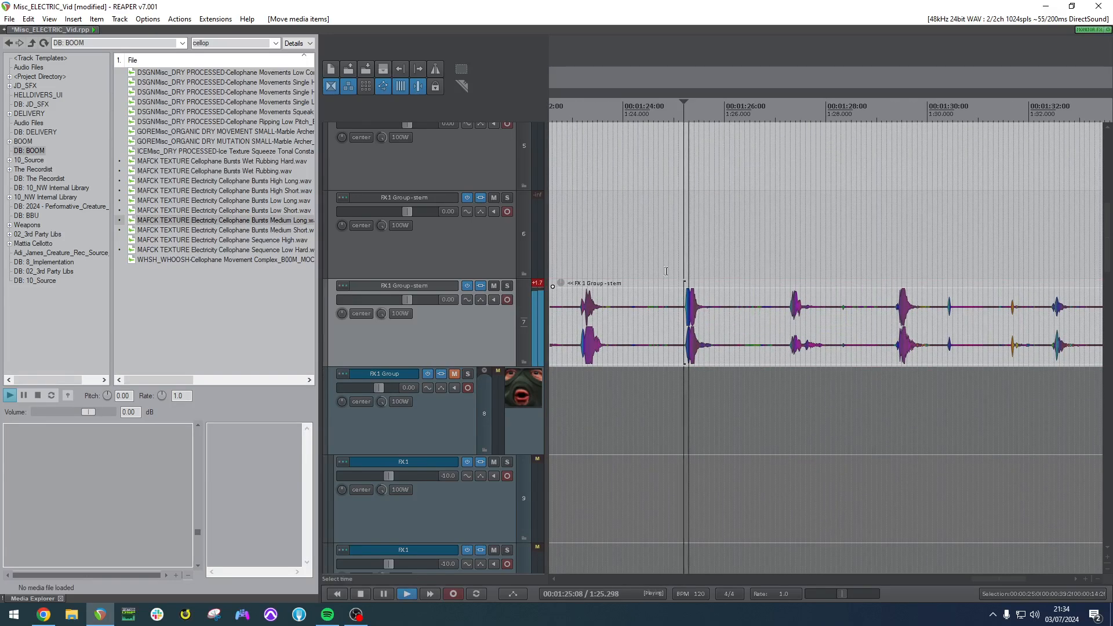
scroll(876, 305, down, 4)
key(space)
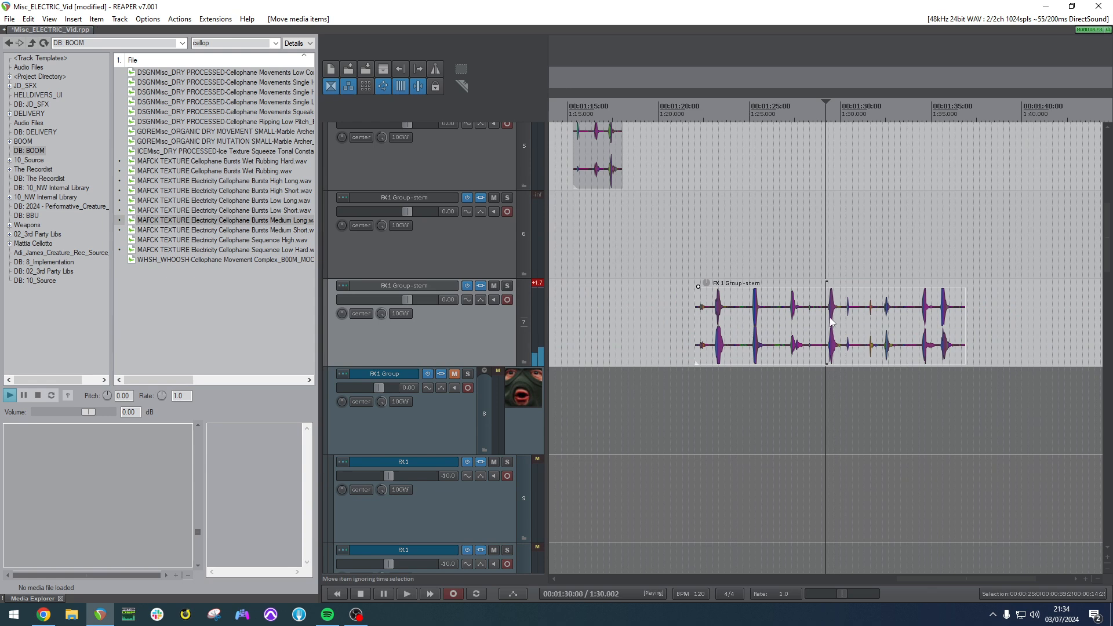
Split the stem at about 1:29 and 1:30.67 and move the outer pieces away to isolate the middle burst.
click(824, 318)
key(s)
click(853, 318)
key(s)
drag(875, 322, 966, 325)
drag(796, 327, 636, 327)
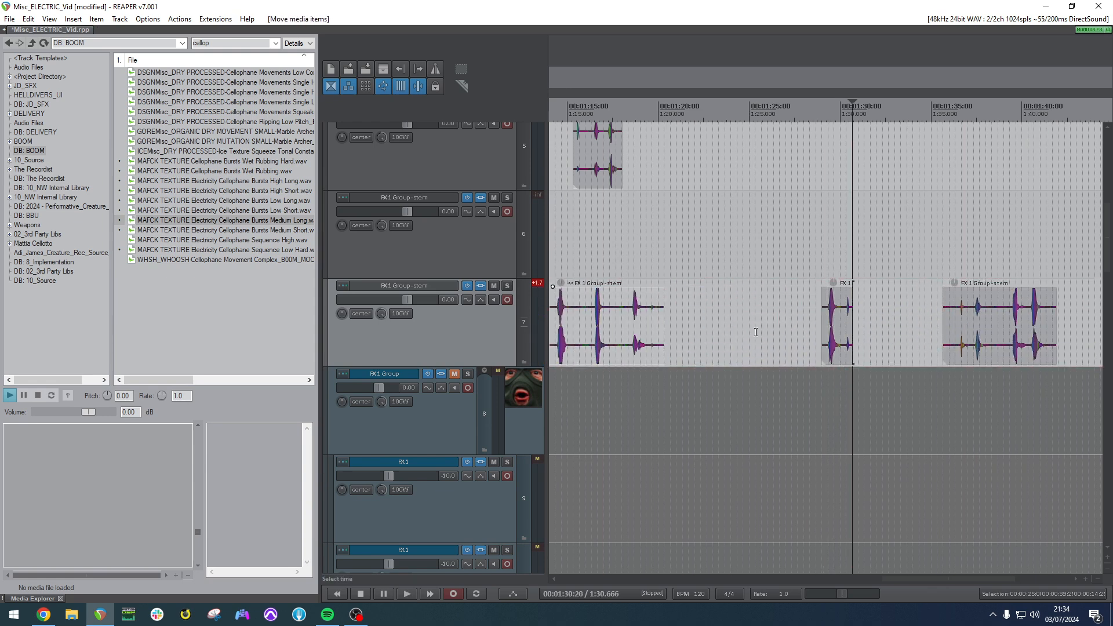
click(841, 318)
scroll(846, 317, up, 4)
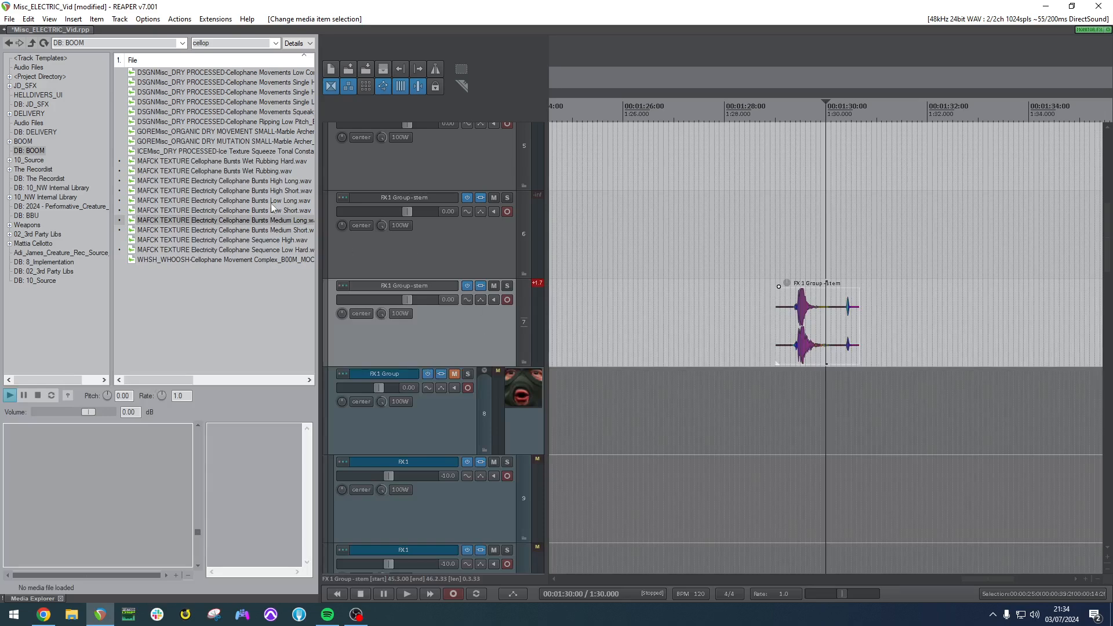
Open track 7's FX chain and add BOOM Interactive's Enforcer after Pro-Q 3.
click(481, 286)
click(33, 425)
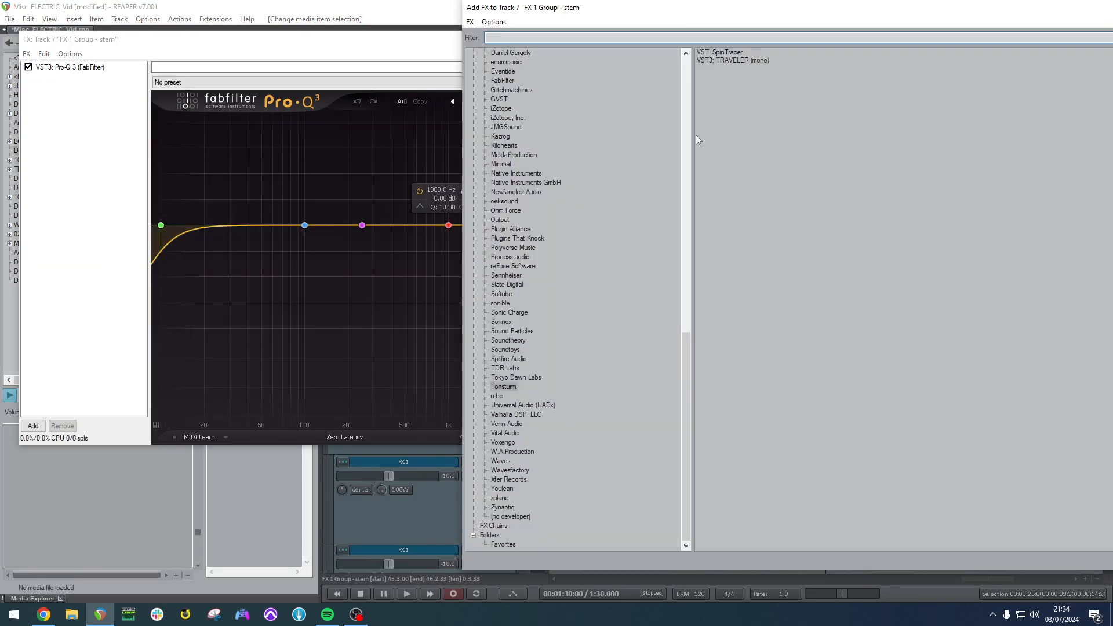
scroll(534, 235, up, 5)
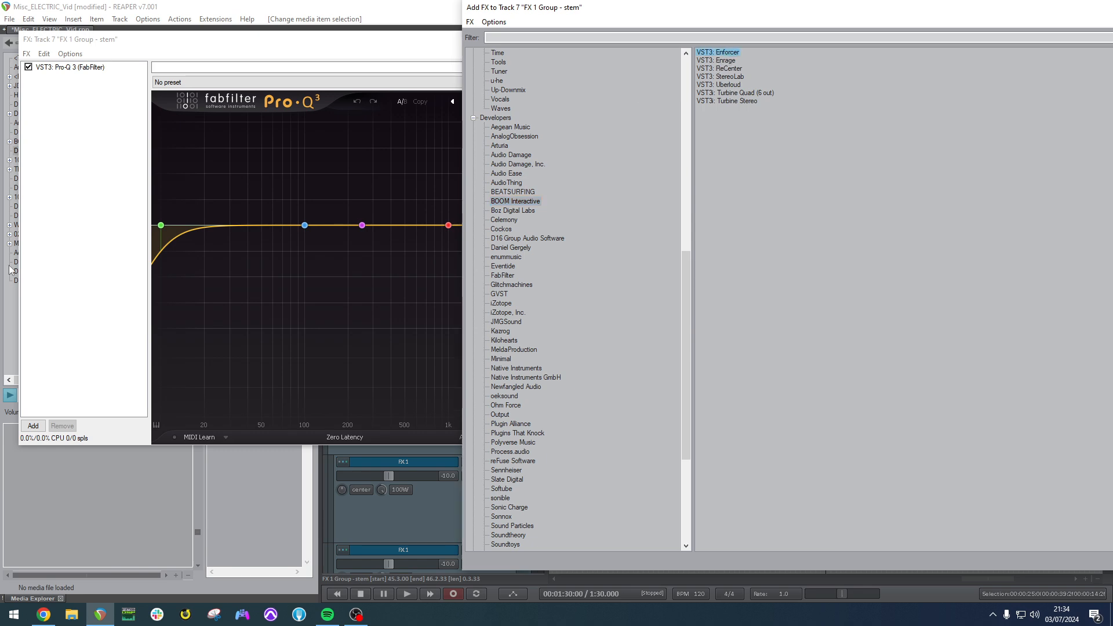
key(Return)
Load Enforcer's Explosion Drop Subtle preset, replace it with Drop Elevator Down, and play the isolated burst.
click(364, 108)
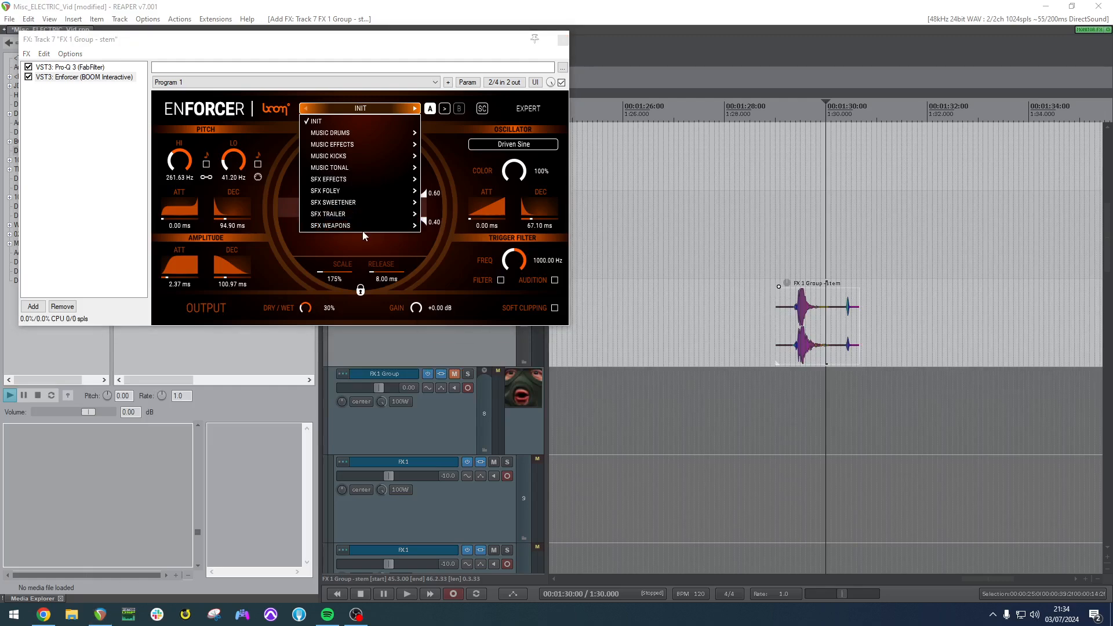
mouse_move(365, 232)
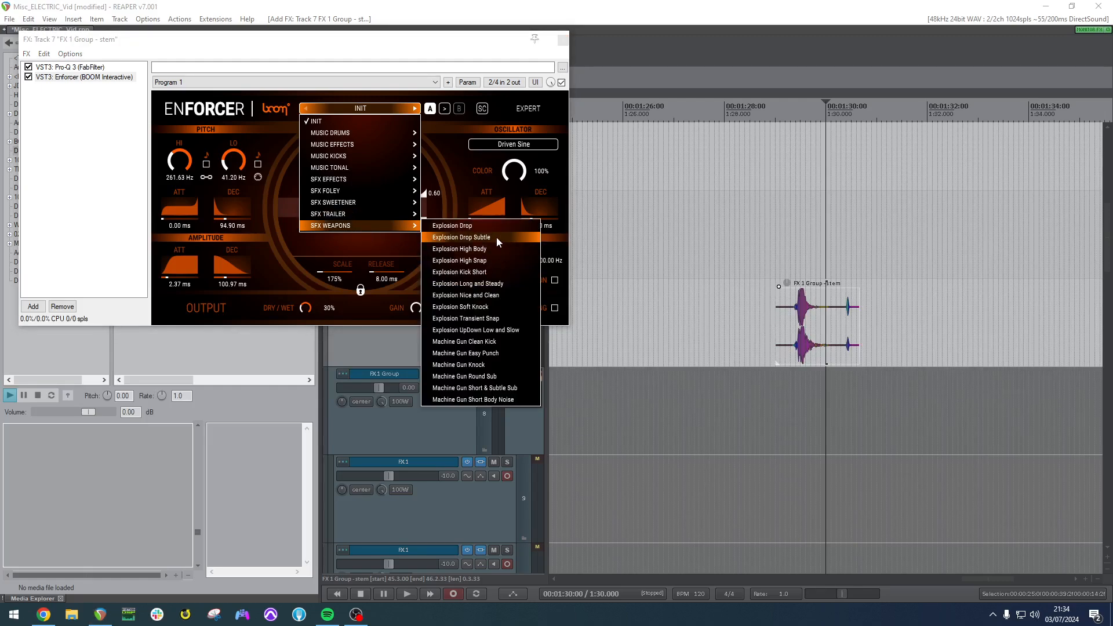
click(476, 237)
click(373, 114)
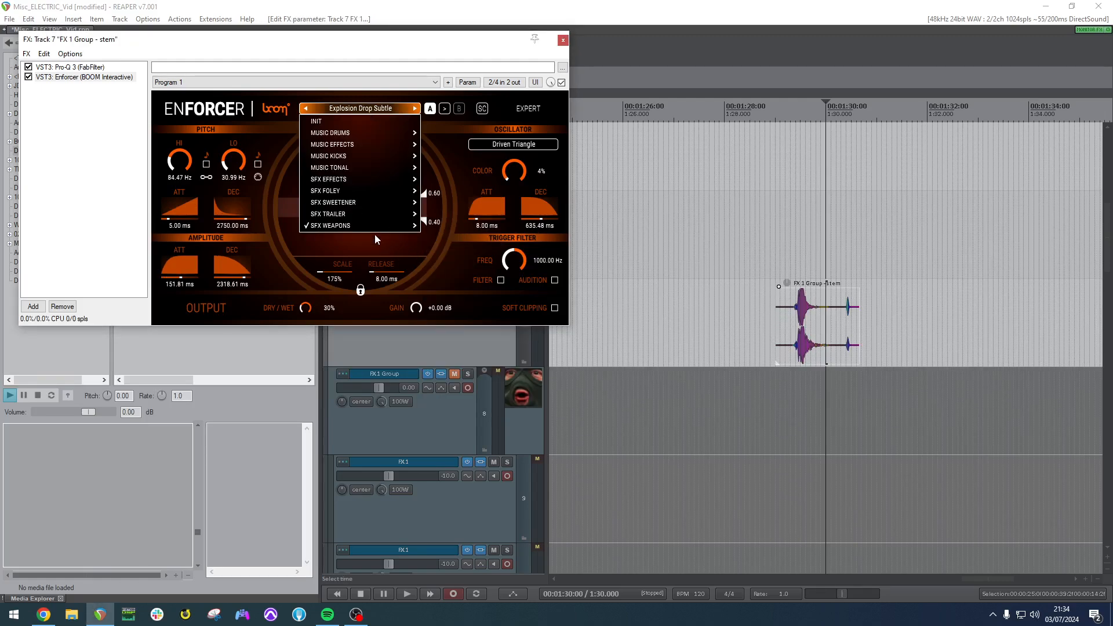
mouse_move(375, 218)
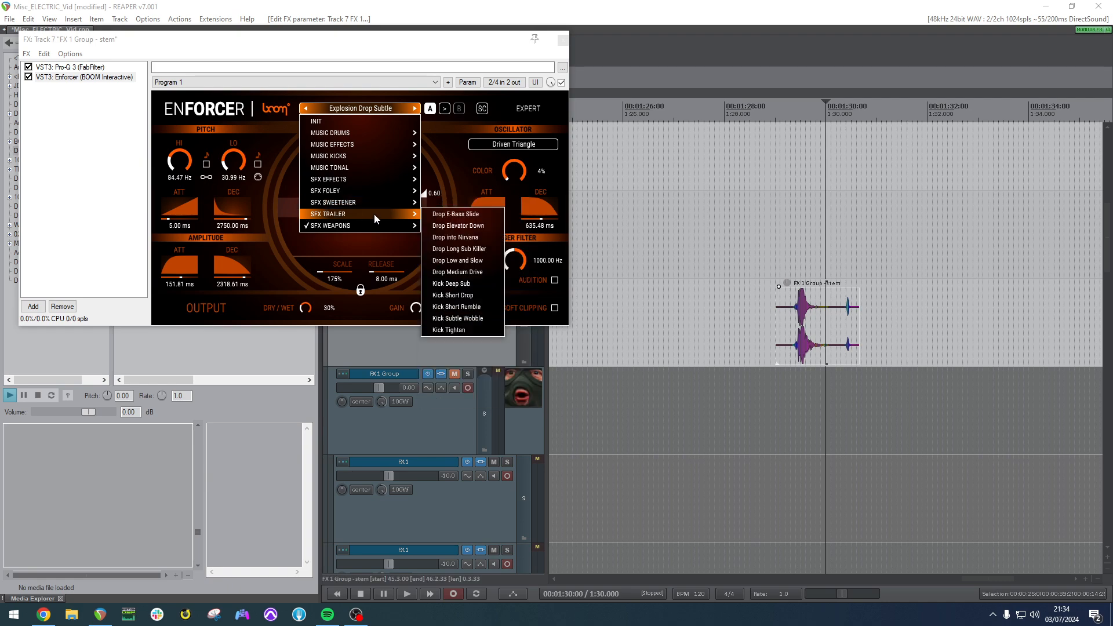
click(461, 225)
click(797, 267)
key(space)
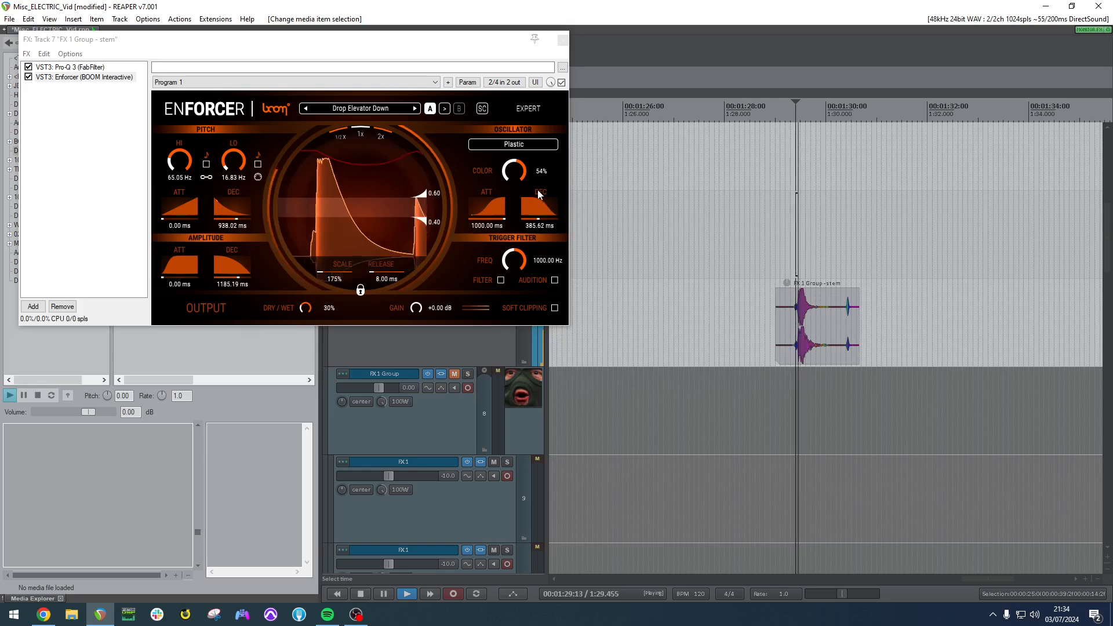
key(space)
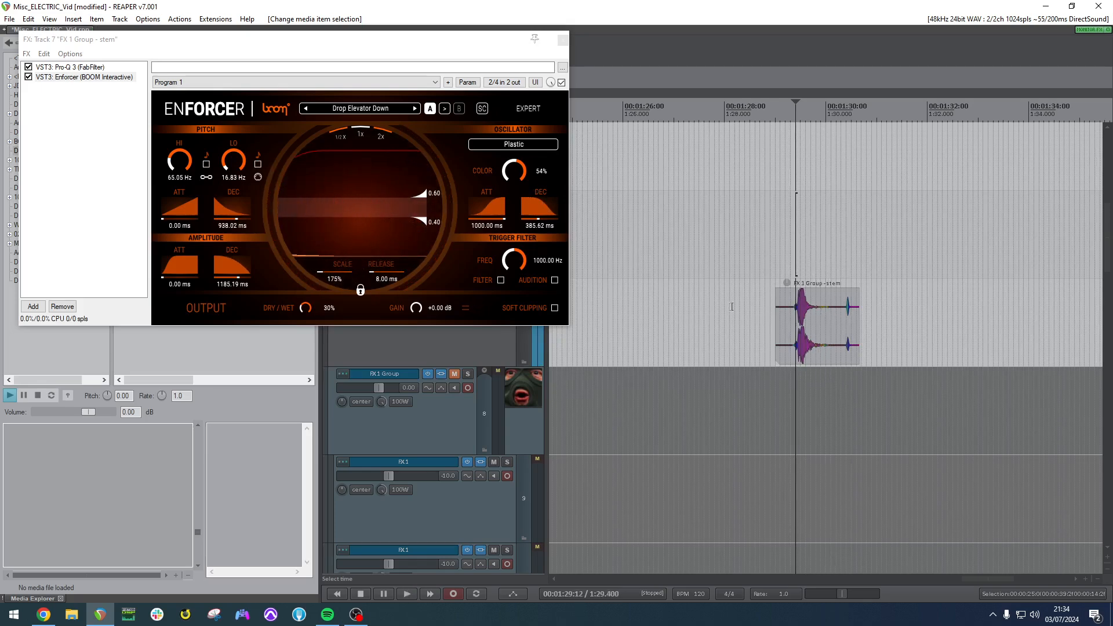
Split the isolated item at 1:30.3 and move its trailing piece away to about 1:30.8.
click(837, 323)
scroll(839, 320, up, 3)
click(839, 317)
key(s)
drag(858, 321, 925, 324)
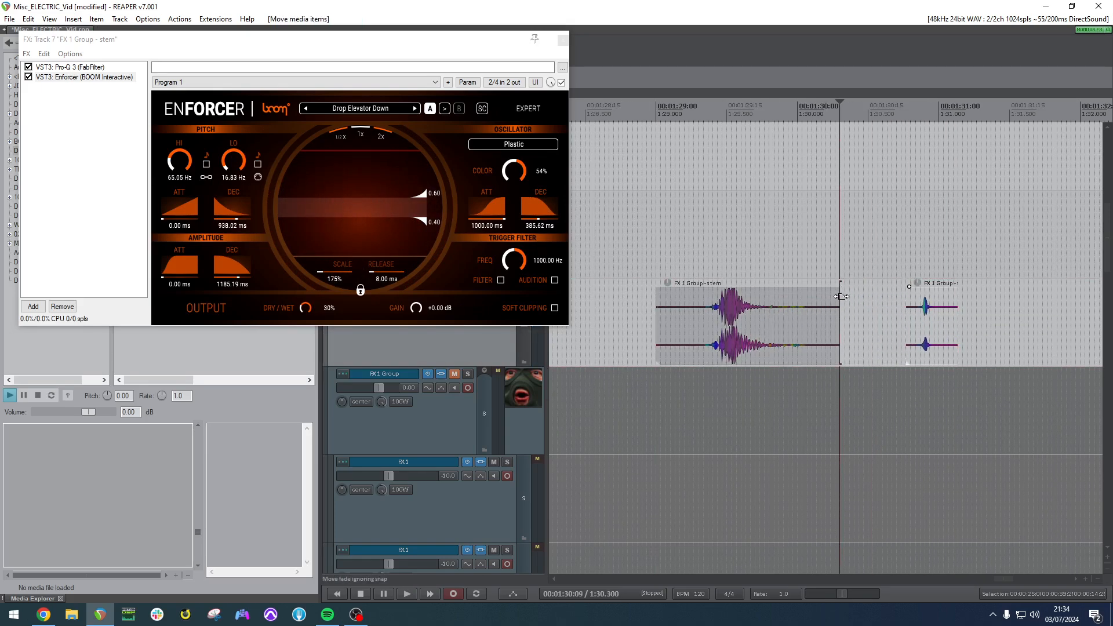
Trim the lead-in before about 1:29.37 off the large burst item and adjust its fades.
click(708, 321)
key(s)
key(Delete)
key(ctrl+z)
click(690, 321)
key(Delete)
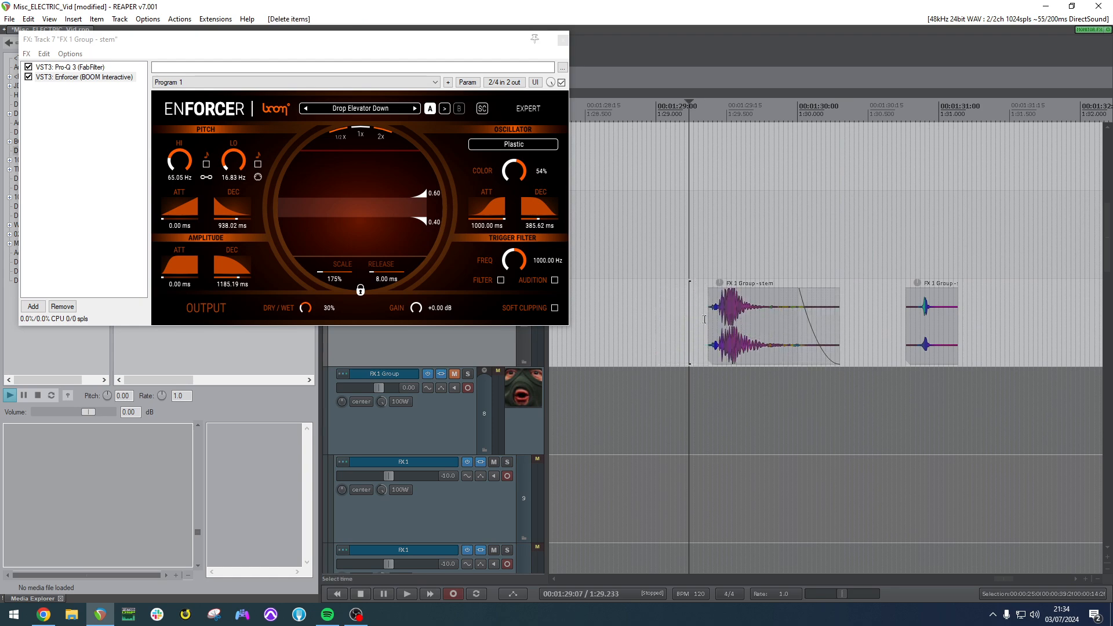
click(708, 294)
click(708, 295)
Audition Enforcer's Drop into Nirvana preset, switch to Drop Long Sub Killer, and move the short leftover item to about 1:31.
click(414, 108)
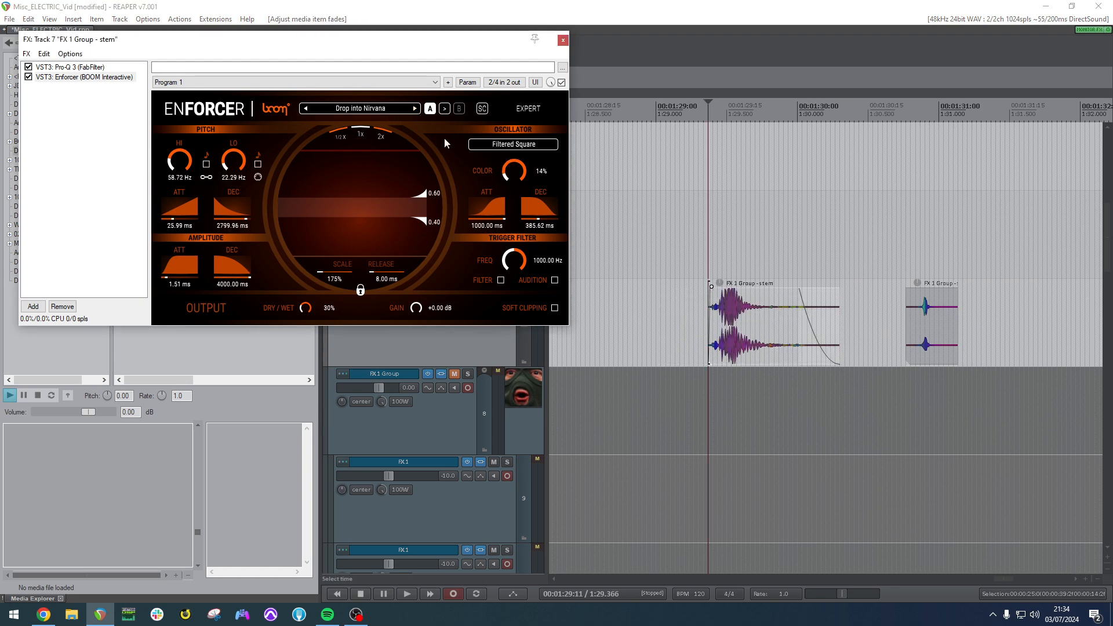
click(671, 231)
key(space)
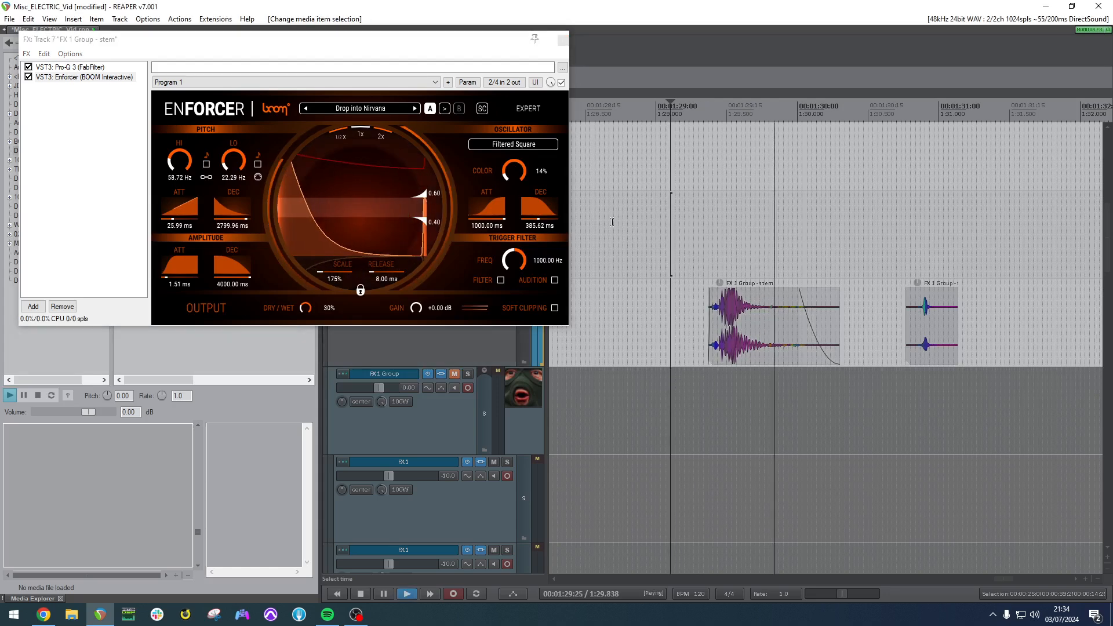
click(415, 108)
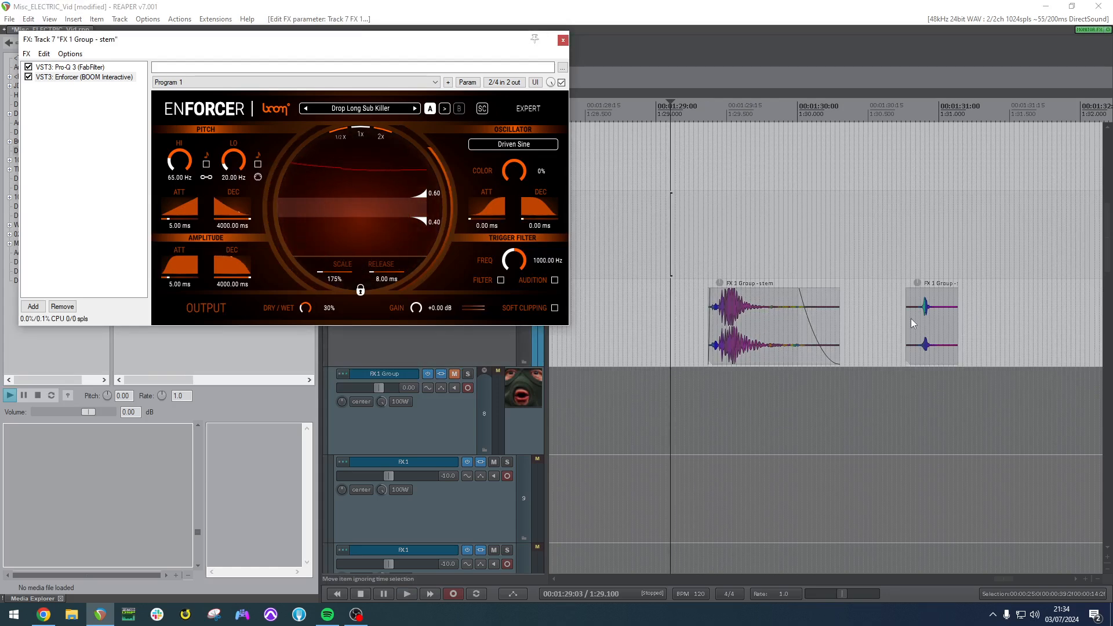
drag(912, 323, 936, 288)
Set Enforcer's Dry/Wet to 29.2%, load the Low and Soft Smack sweetener preset, and play the burst.
click(340, 306)
click(351, 108)
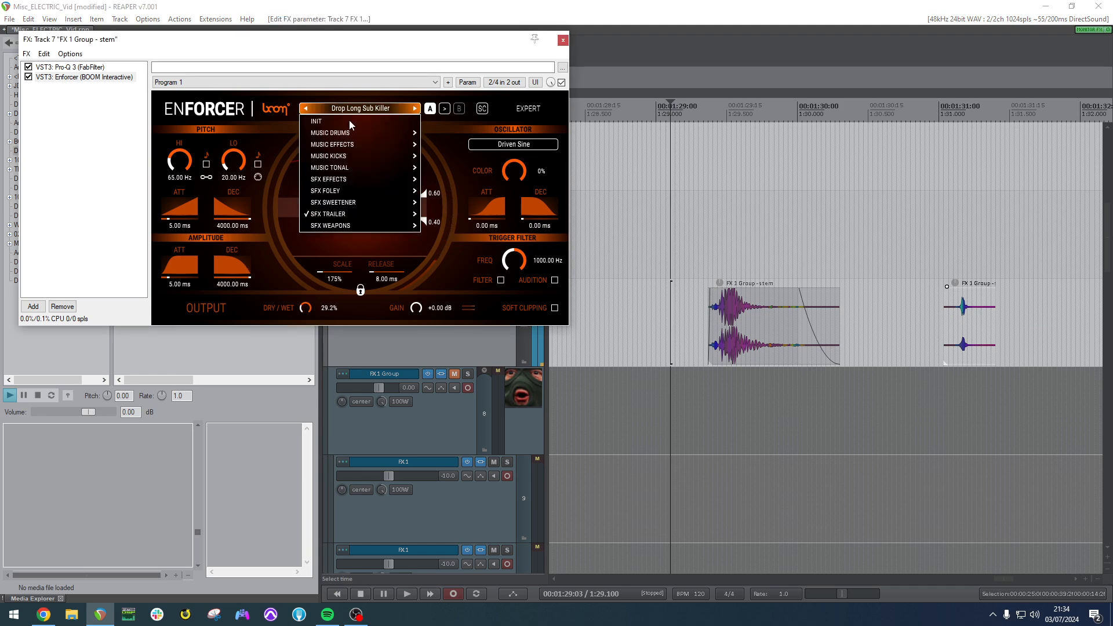
mouse_move(358, 203)
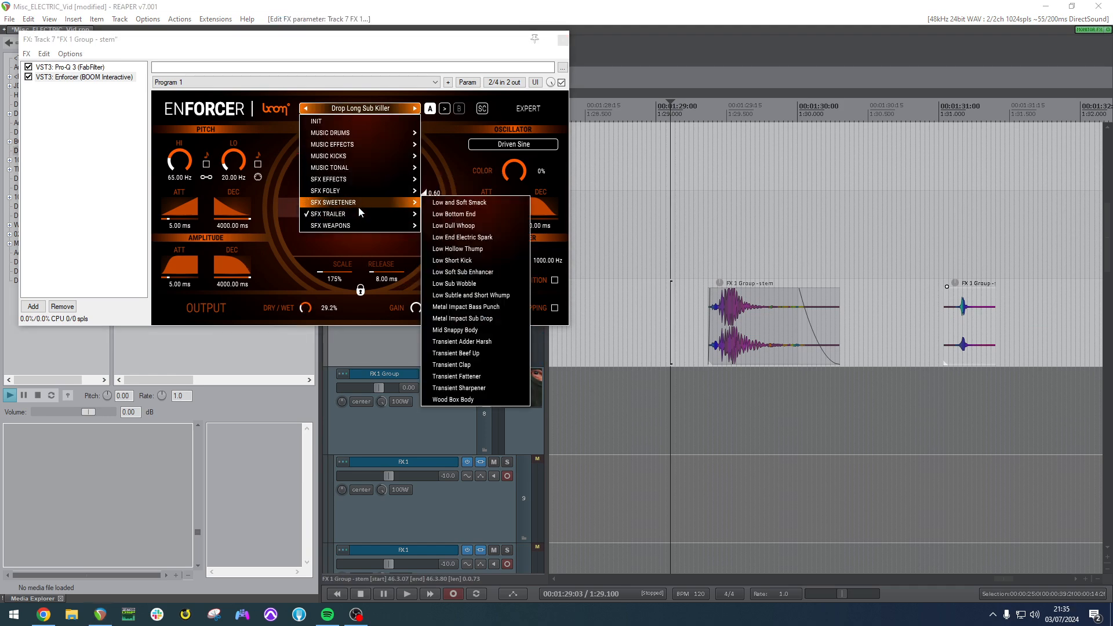
click(467, 204)
click(717, 261)
key(space)
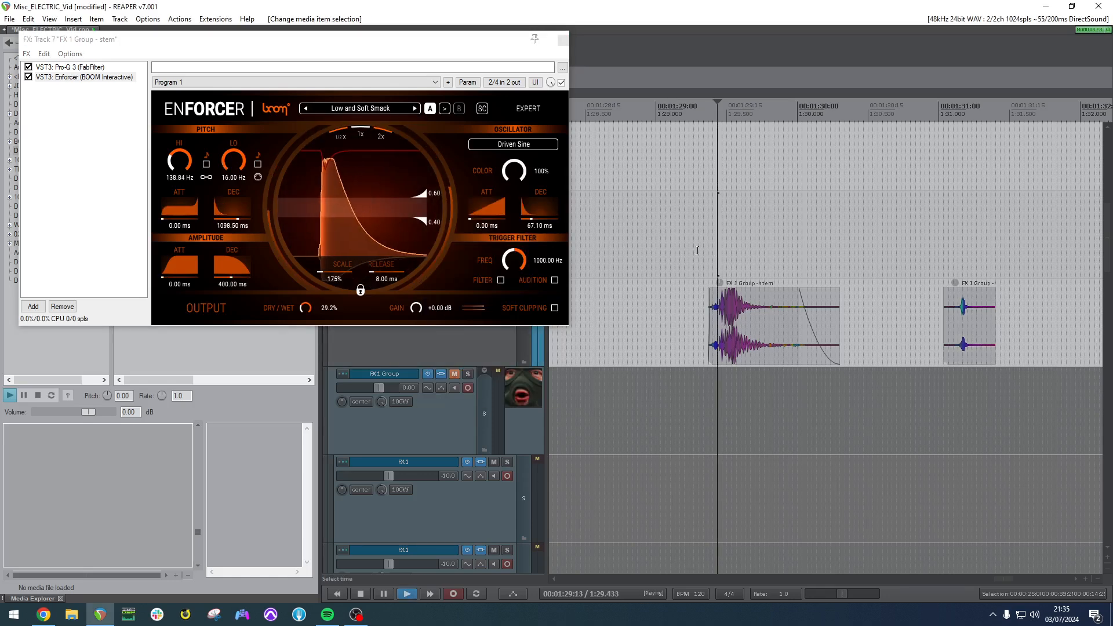
Switch Enforcer to the Low Bottom End preset, raise Dry/Wet to 45.6%, and play the burst.
click(414, 109)
key(space)
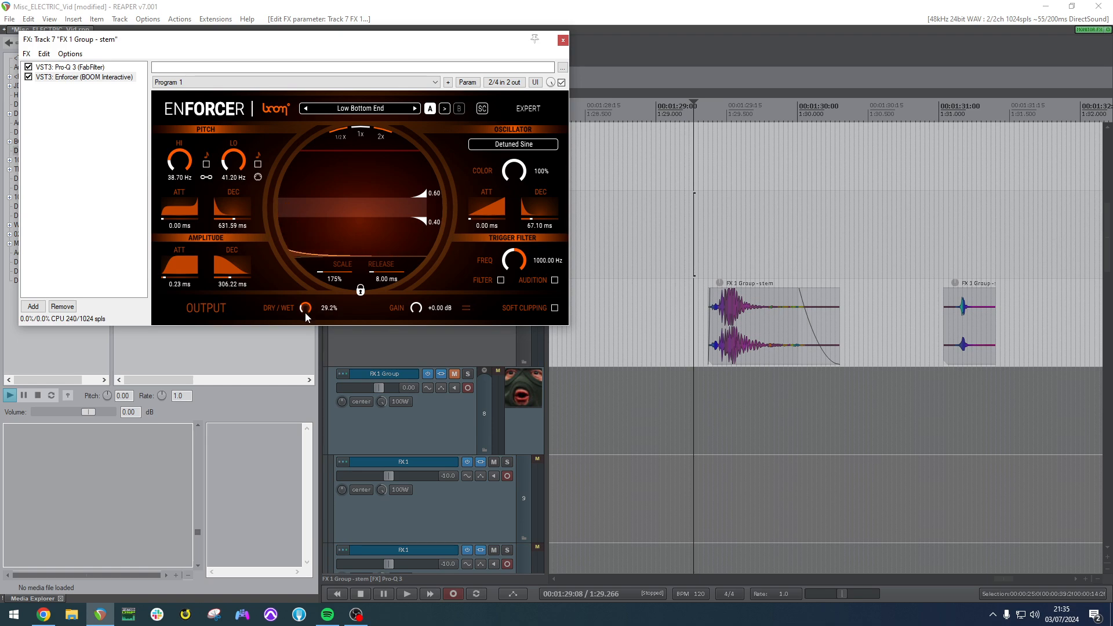
drag(305, 309, 323, 301)
key(space)
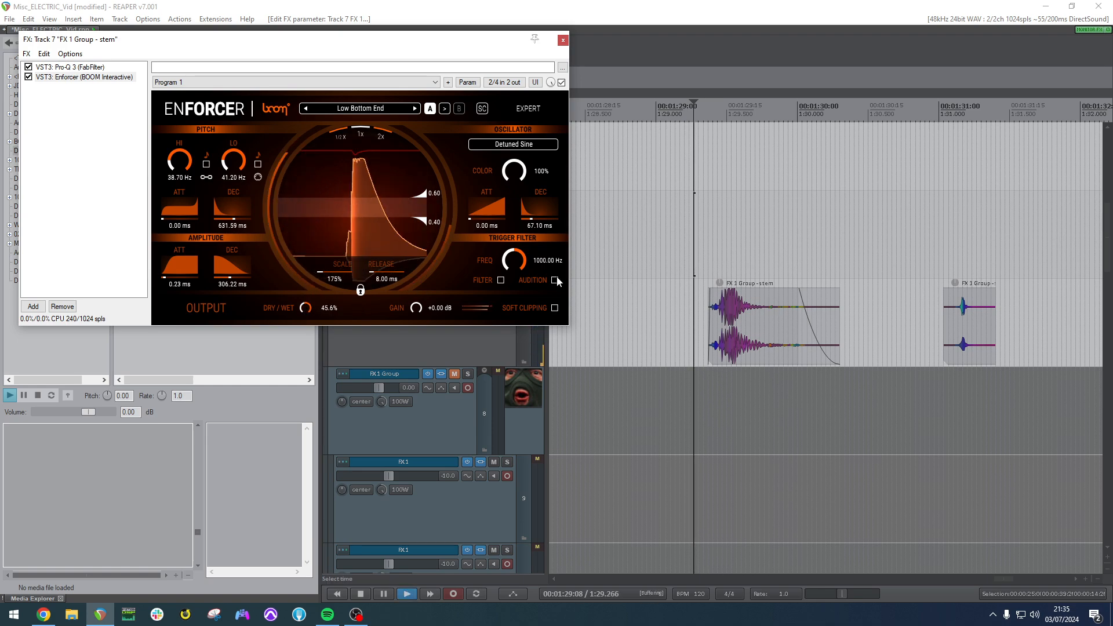
key(space)
key(space)
Set Enforcer's Dry/Wet to 53.2%, enable soft clipping, and replay the burst.
drag(307, 311, 302, 353)
key(space)
key(space)
key(space)
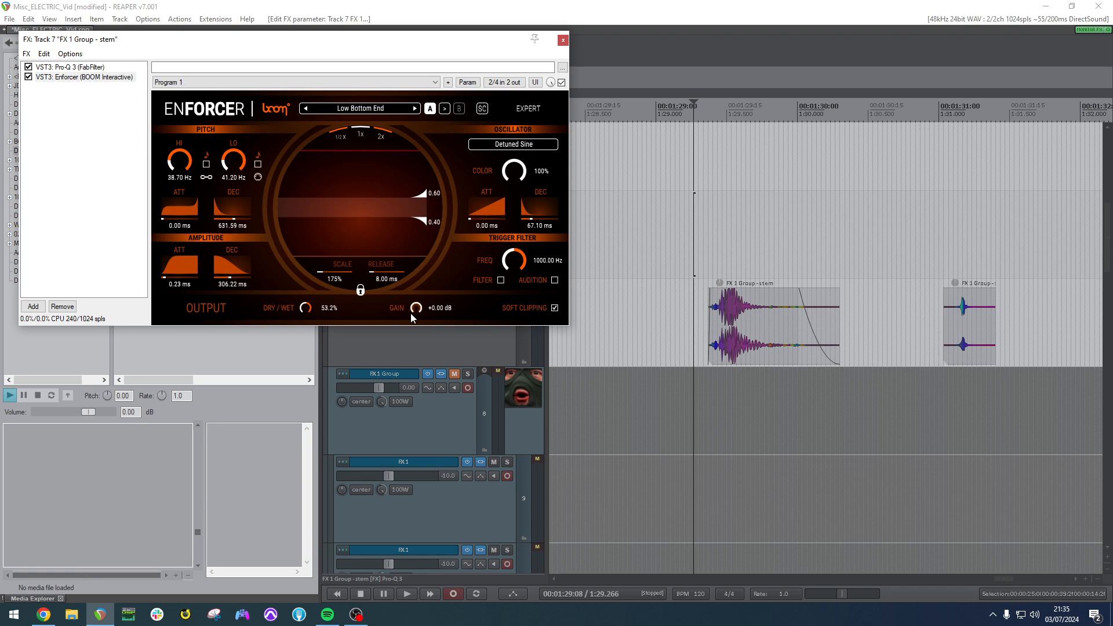
key(space)
key(space)
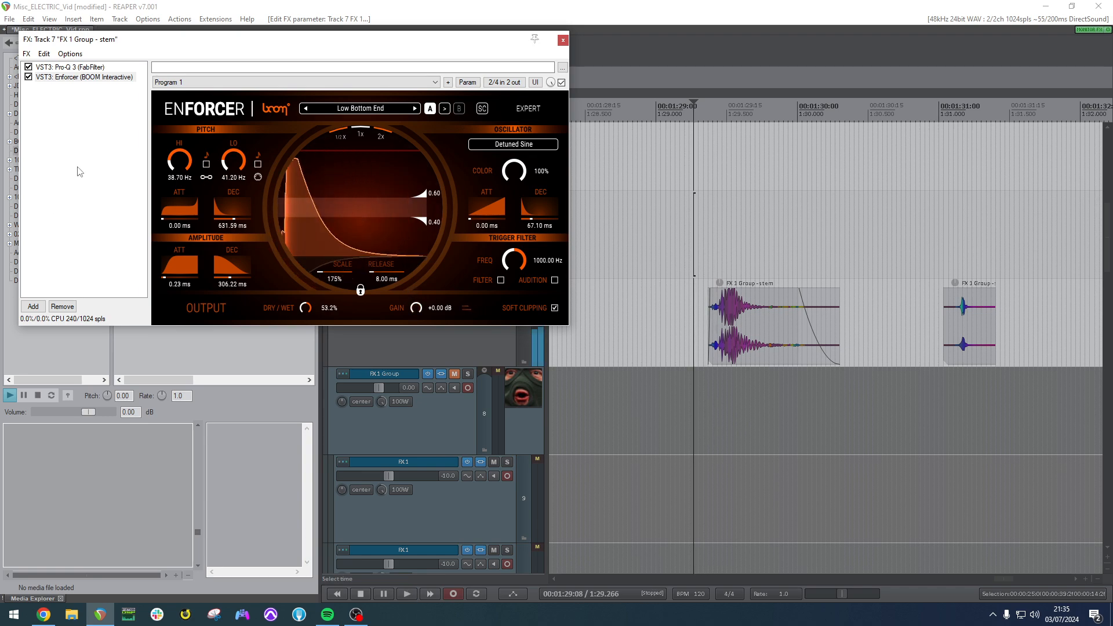
Add u-he's Runciter (VST3) to track 7's FX chain after Enforcer.
double_click(78, 172)
click(511, 275)
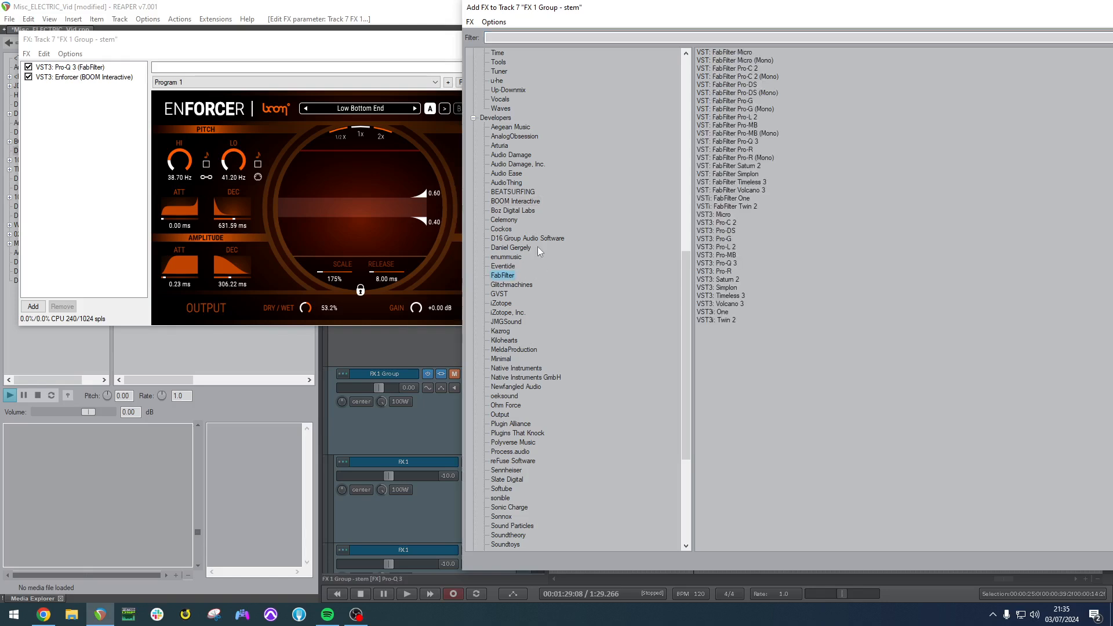
scroll(536, 348, down, 7)
click(502, 321)
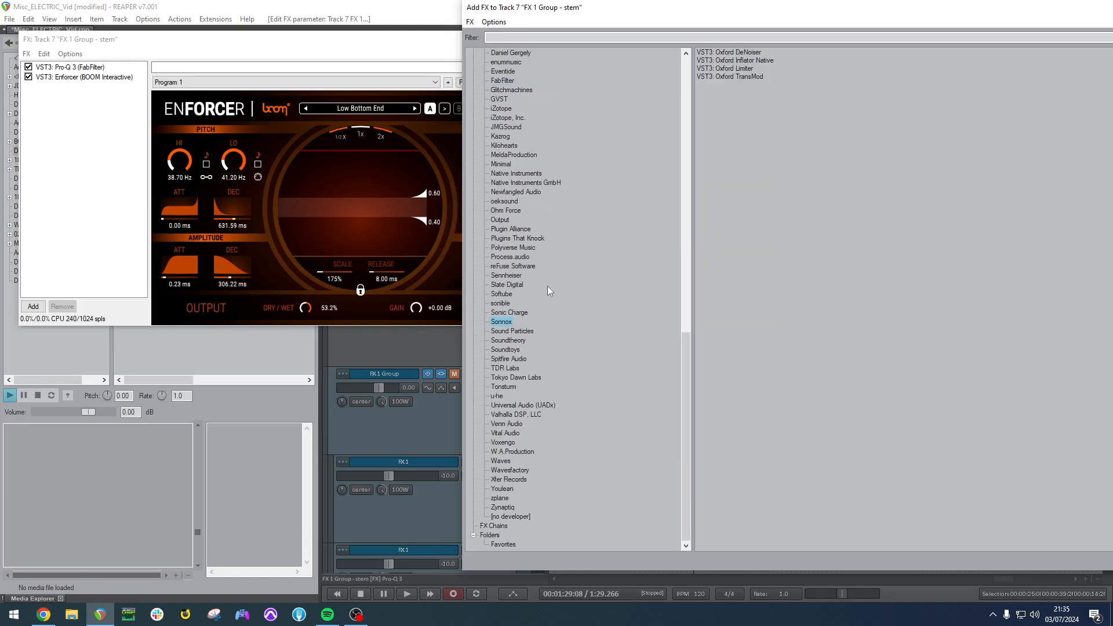
click(496, 396)
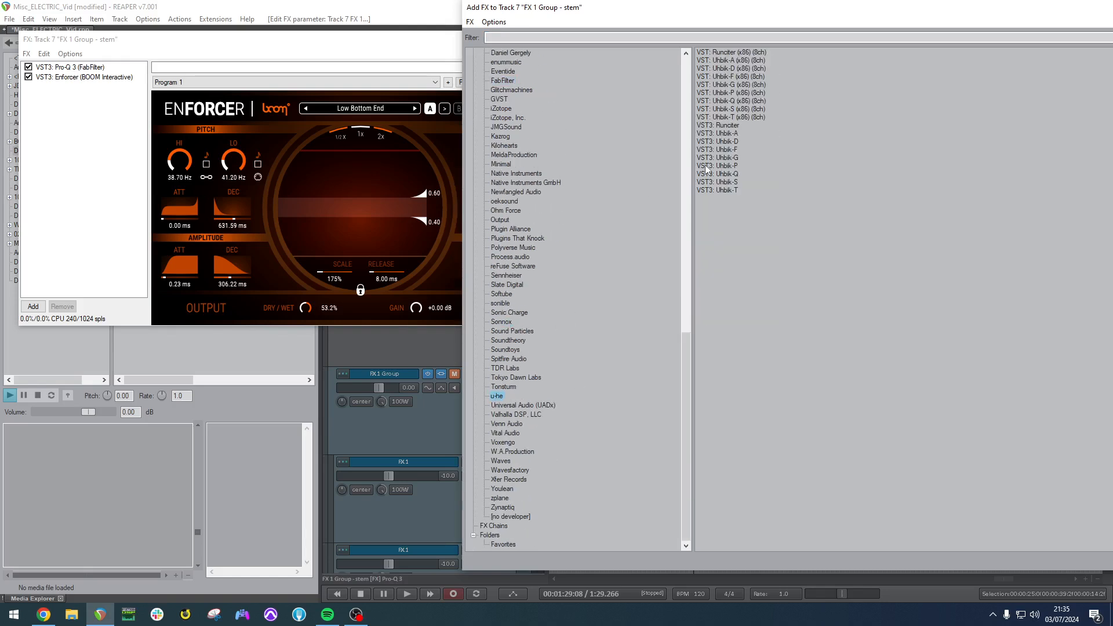
double_click(721, 124)
Set Runciter's mix to 61, raise its drive, and play the burst to check the distortion.
click(523, 112)
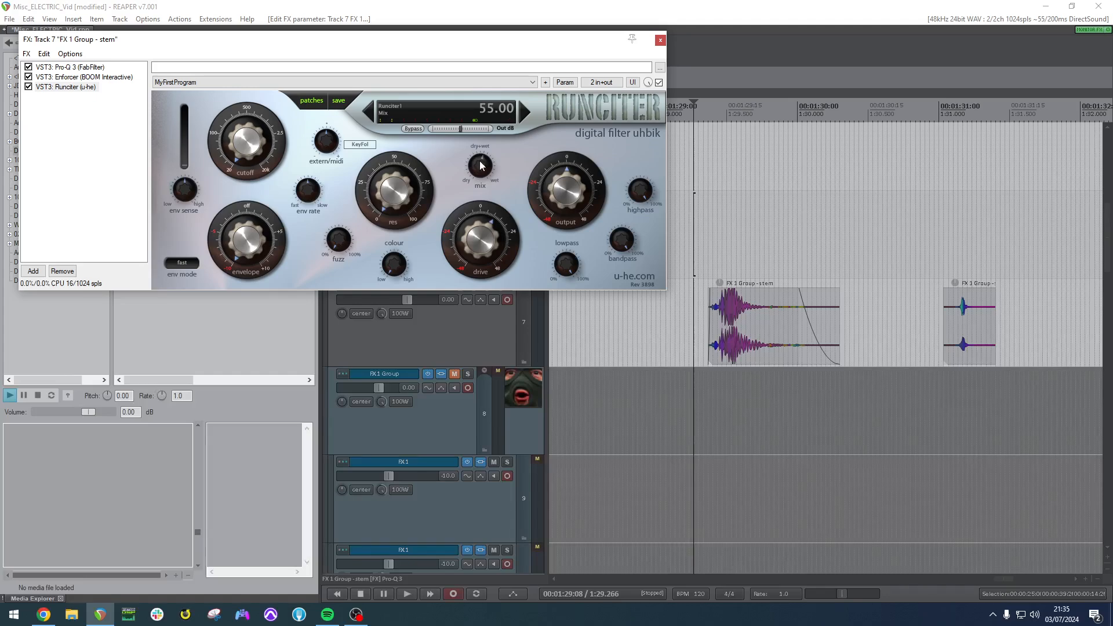
click(698, 226)
key(space)
key(space)
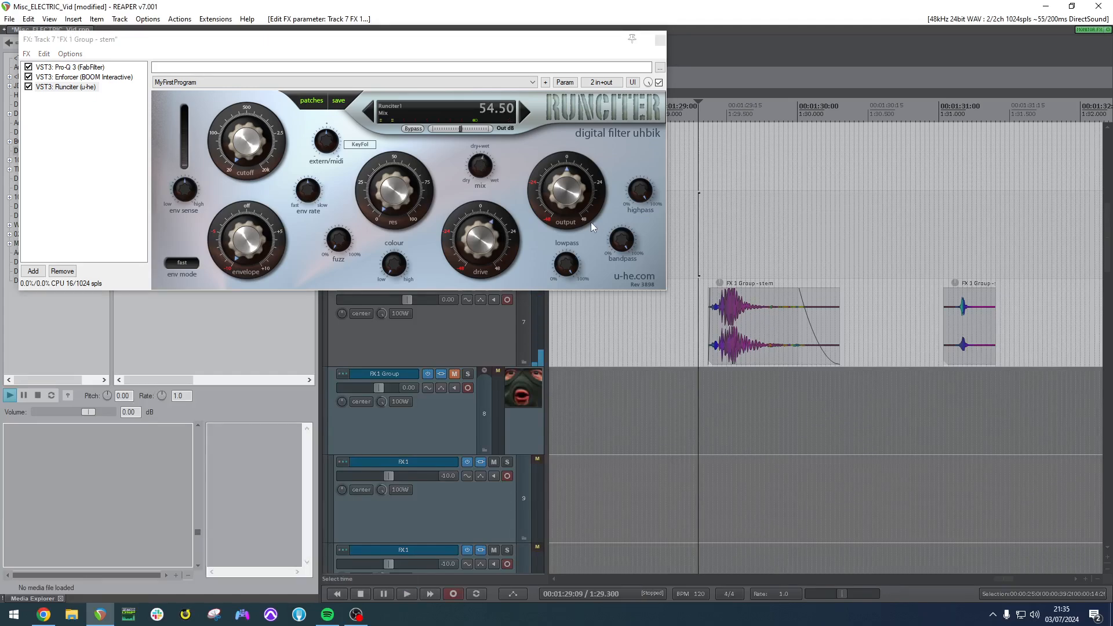
drag(483, 234, 483, 230)
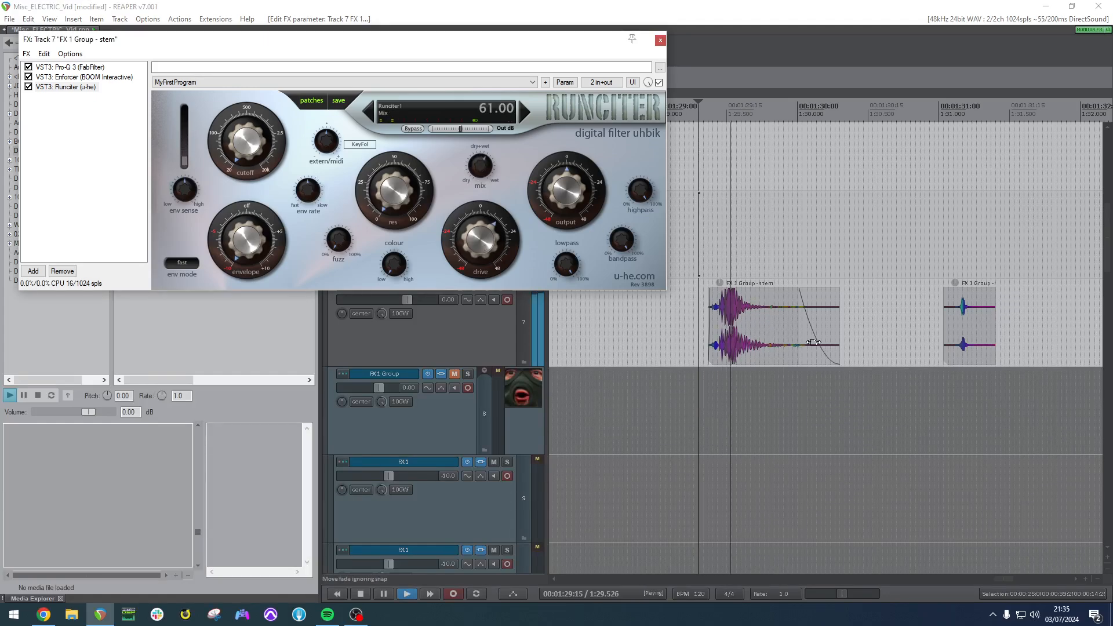
Time-stretch the burst item to a rate of 0.700, play it, and set Runciter's drive to 26.
drag(839, 325, 891, 328)
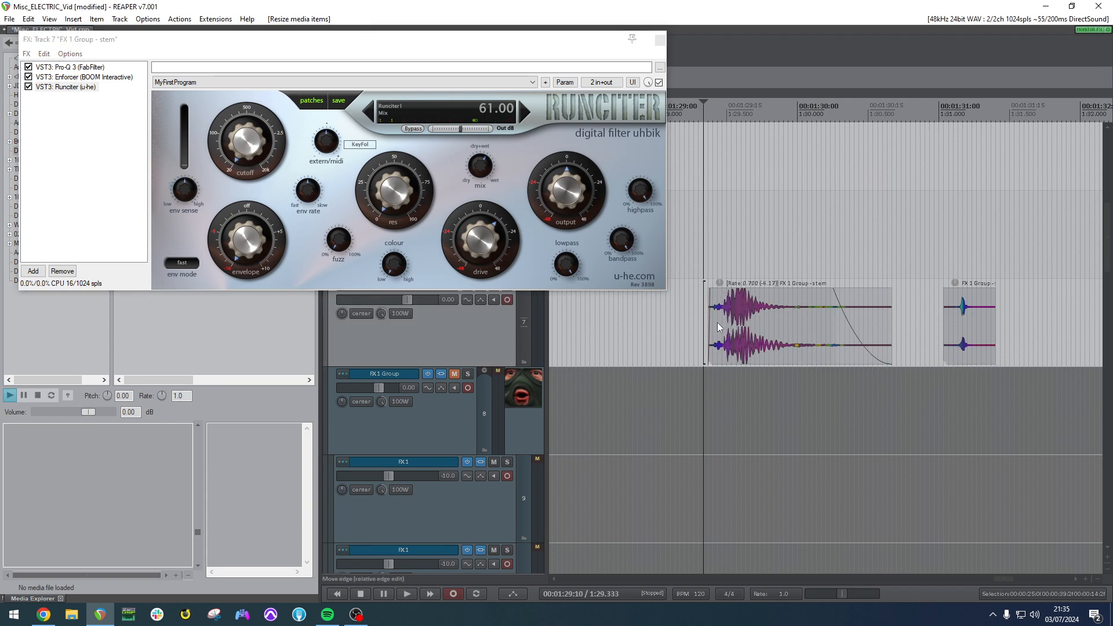
key(space)
key(space)
drag(468, 250, 479, 229)
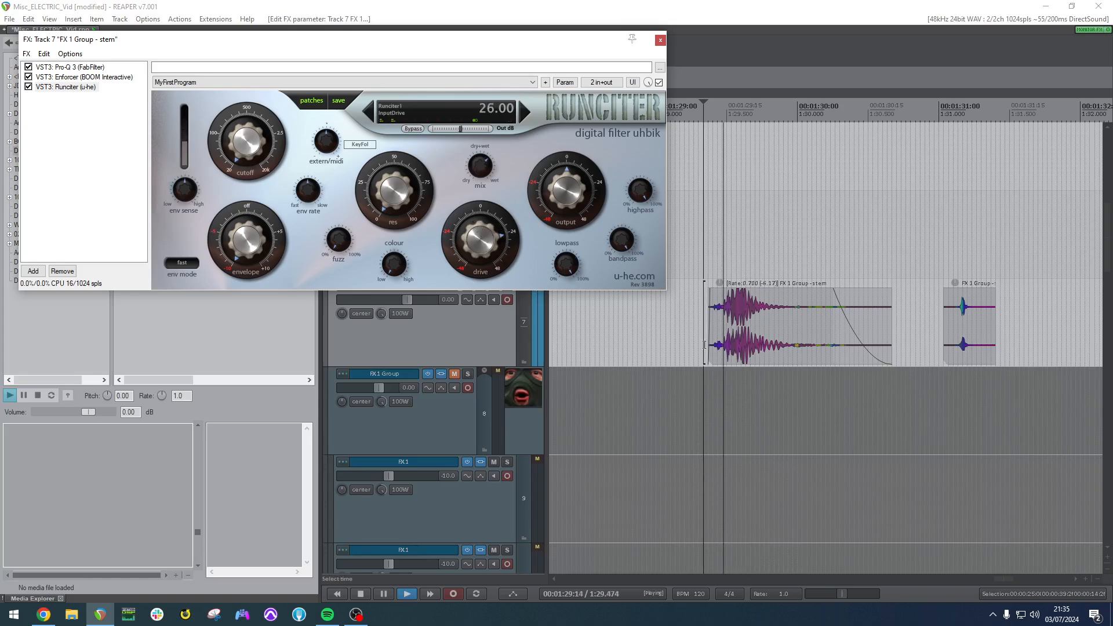
Time-stretch the long burst item on track 7 to a rate of 1.011 and play it back.
key(space)
drag(890, 322, 831, 321)
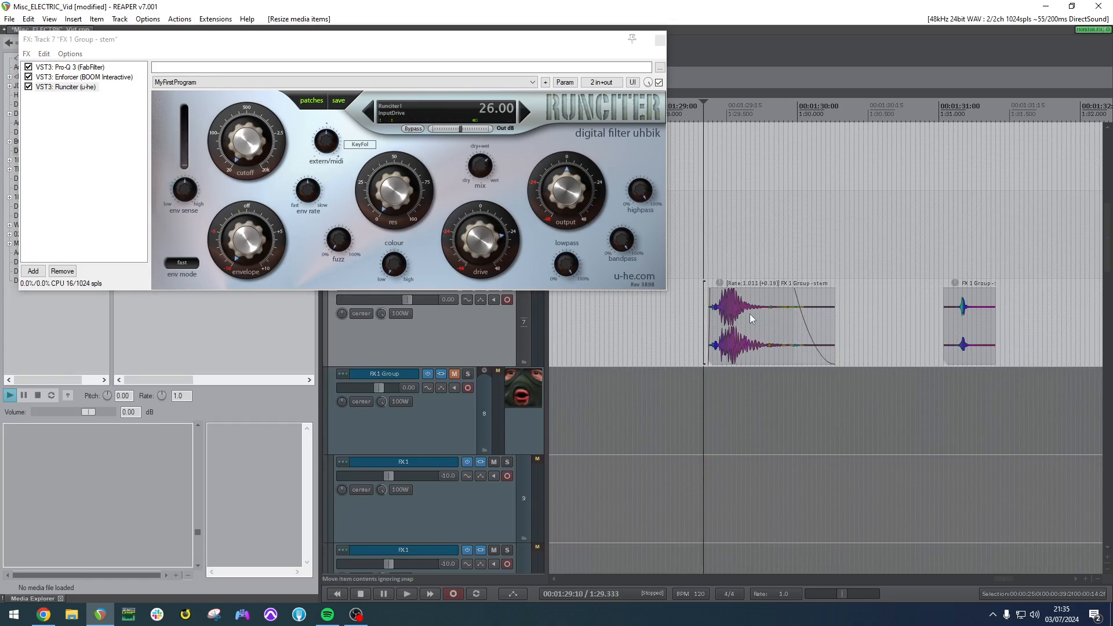
click(690, 316)
key(space)
key(space)
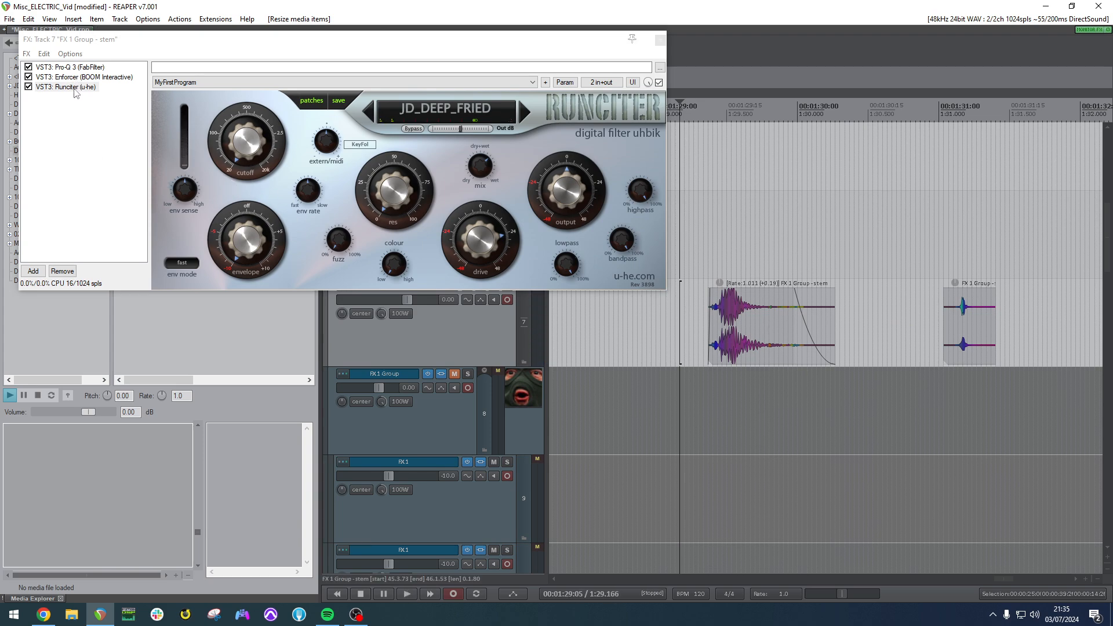
Bypass Enforcer on track 7 with its Dry/Wet set to 100%, and make a time selection around the long burst.
click(696, 344)
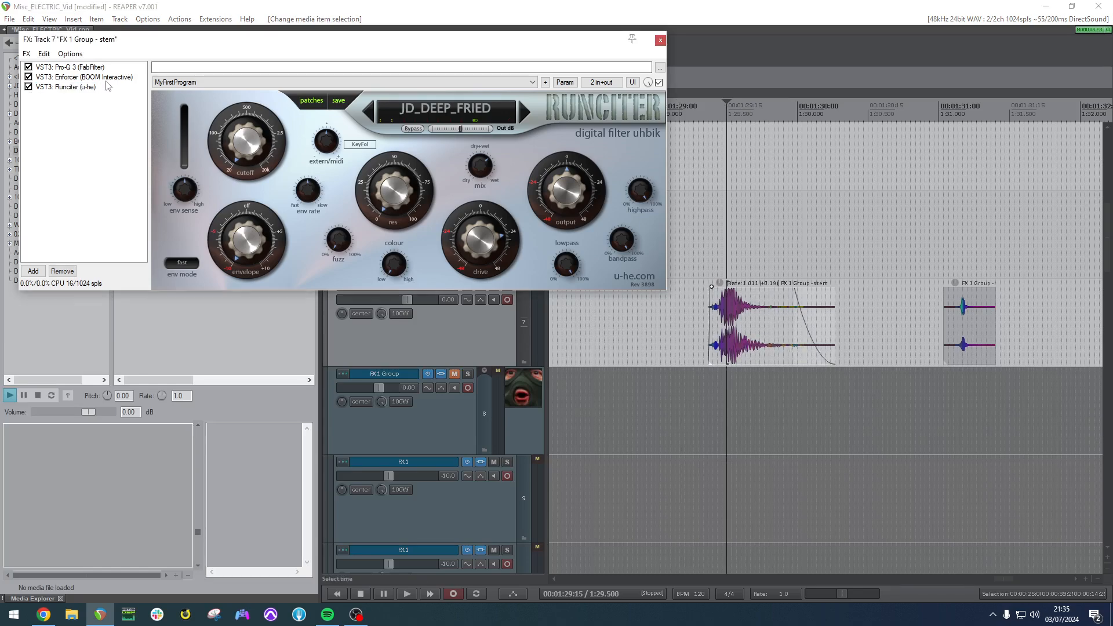
click(84, 77)
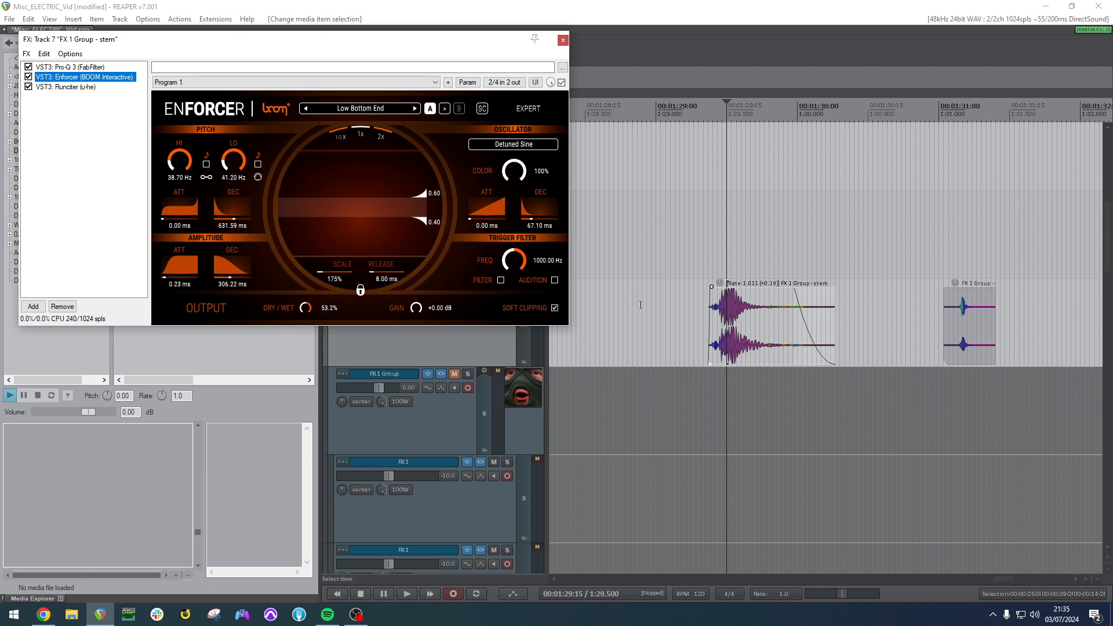
click(746, 322)
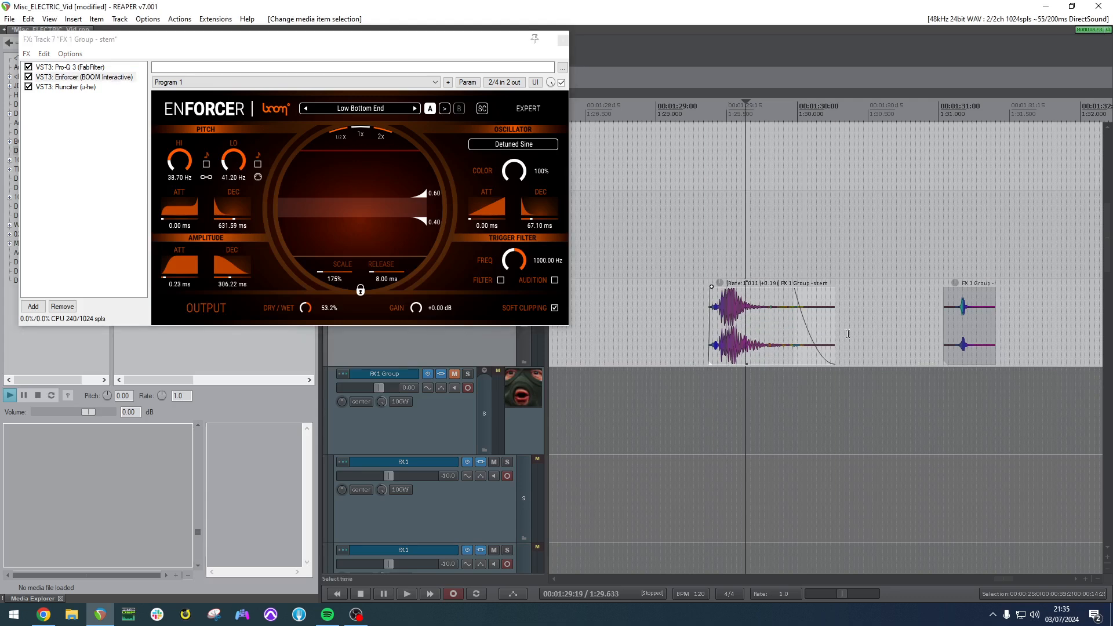
click(75, 77)
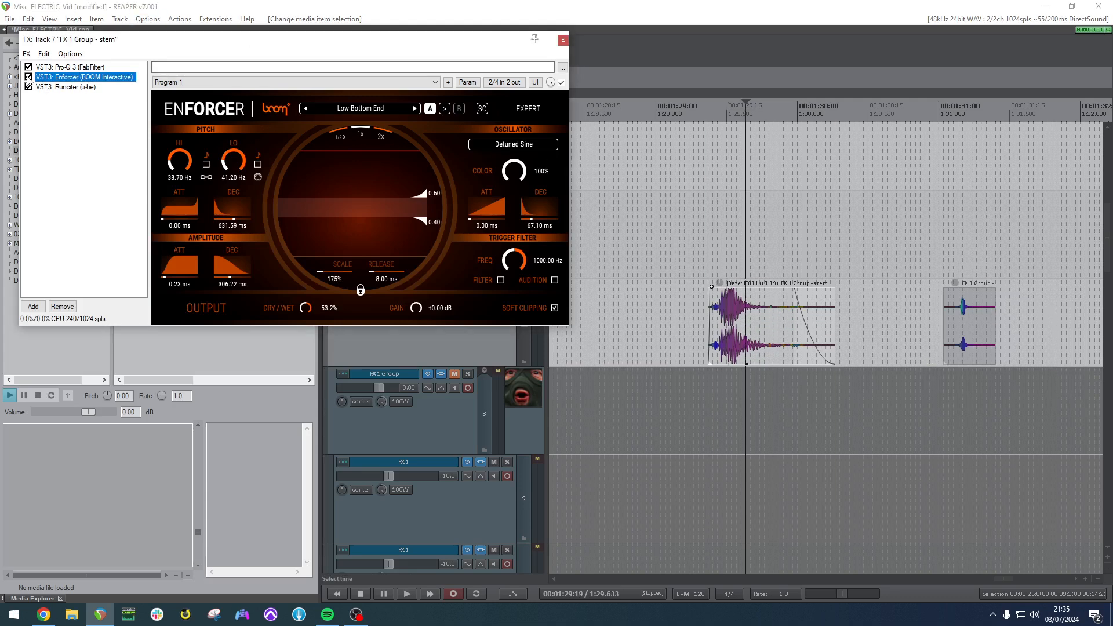
click(28, 77)
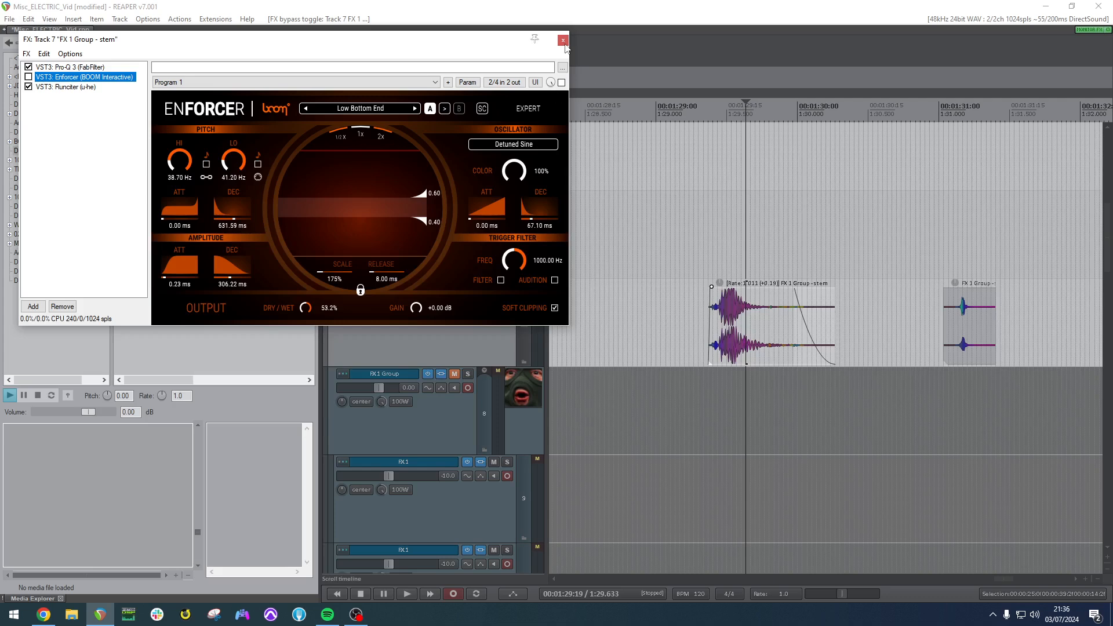
drag(306, 307, 307, 204)
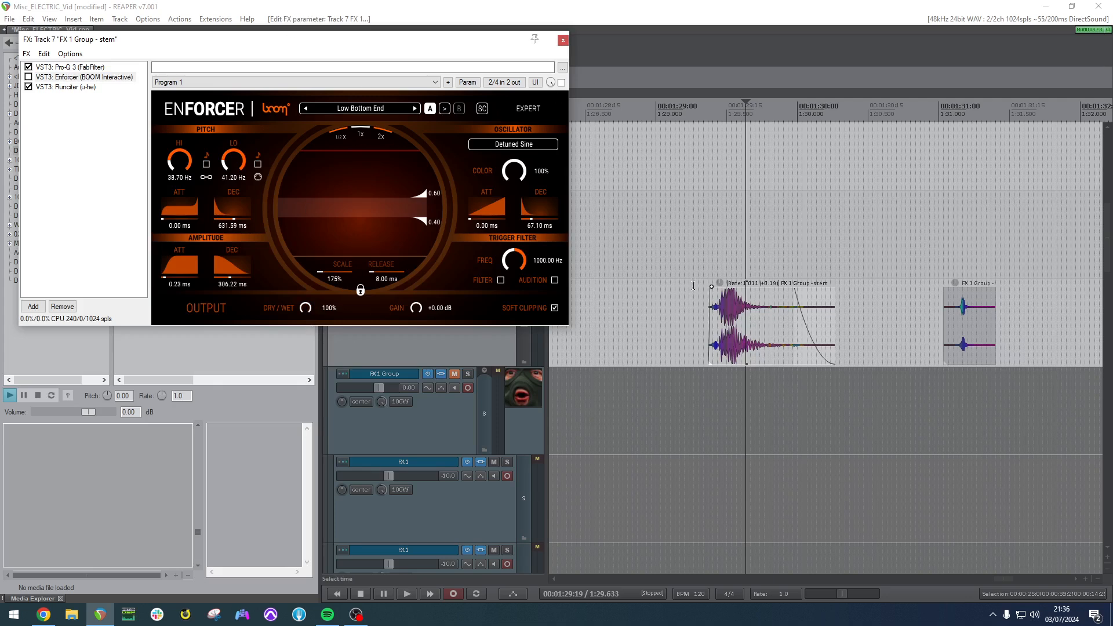
drag(693, 286, 867, 302)
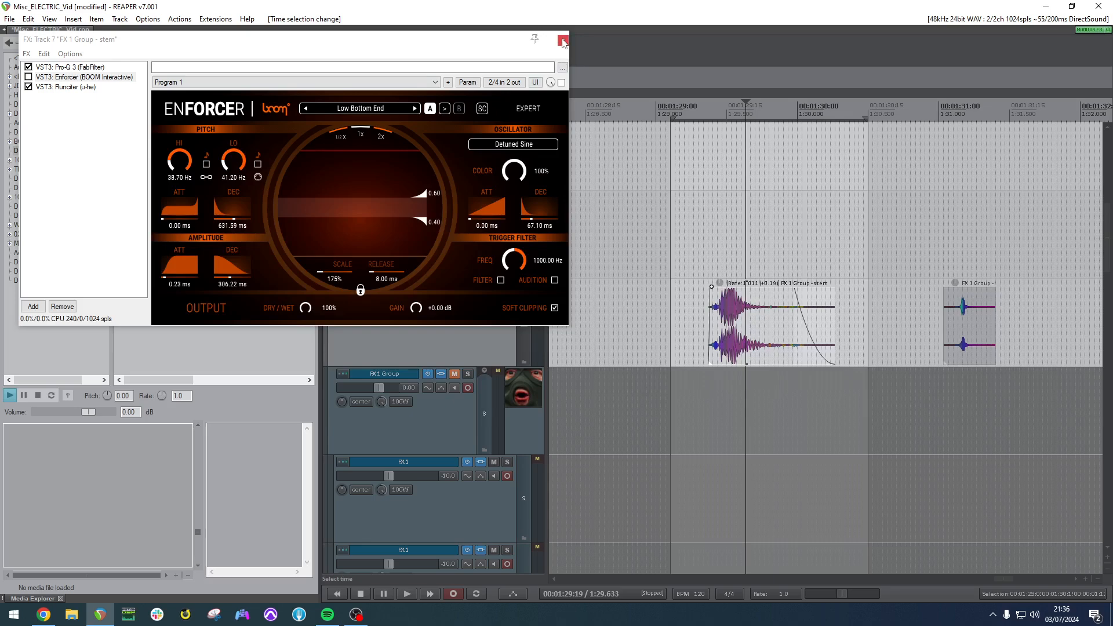
click(562, 41)
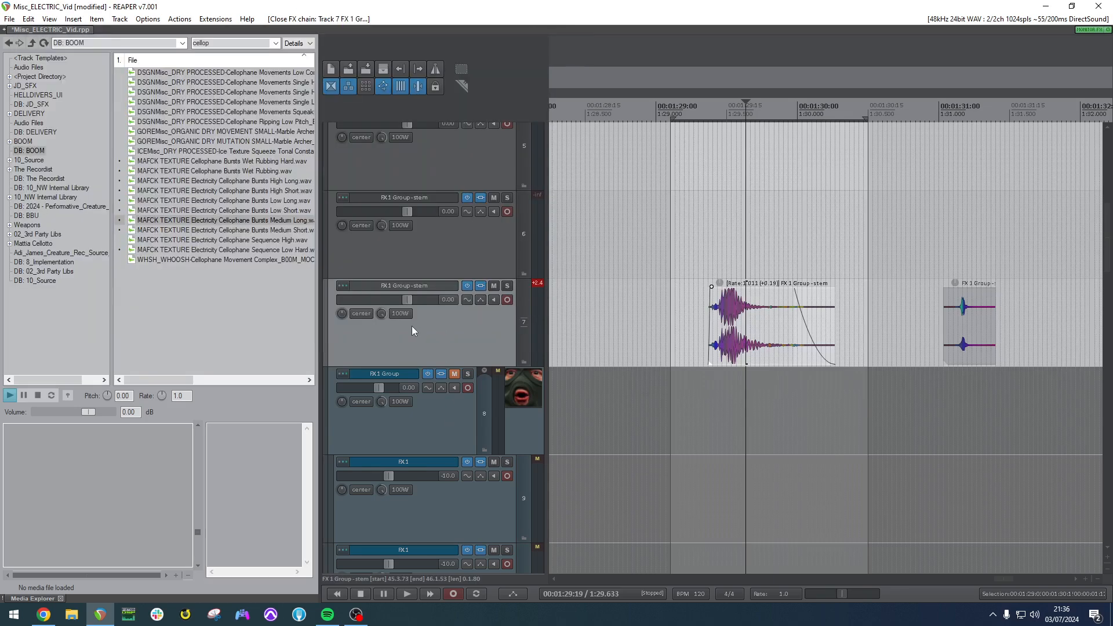
Create a send from track 7 to the Sub track and play the burst with the added sub.
click(480, 286)
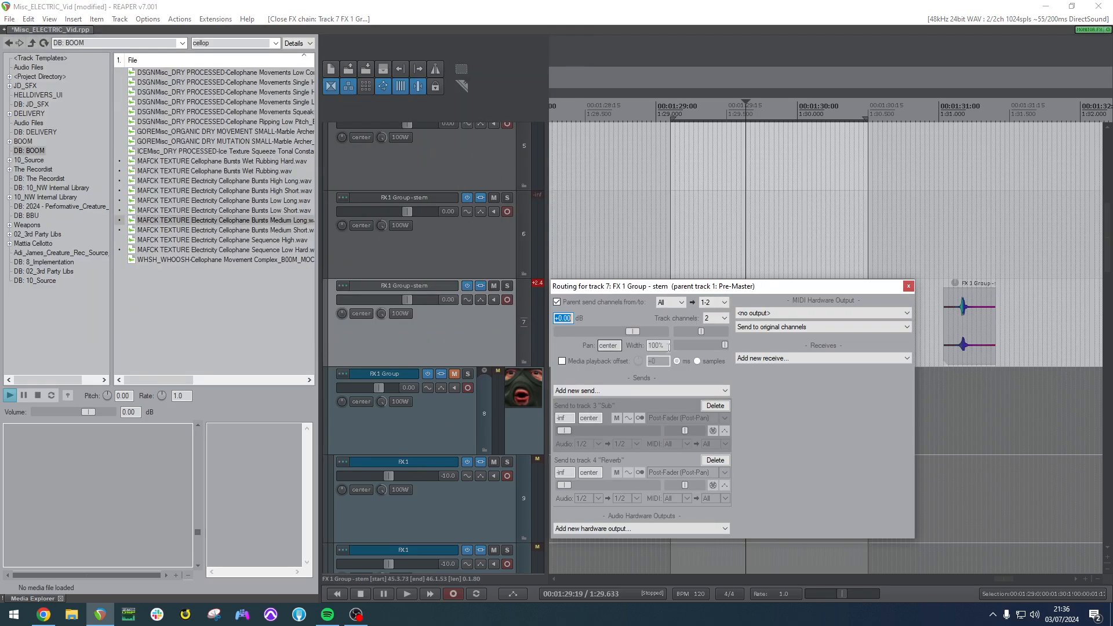
click(909, 285)
click(920, 307)
scroll(367, 303, up, 10)
scroll(370, 310, down, 5)
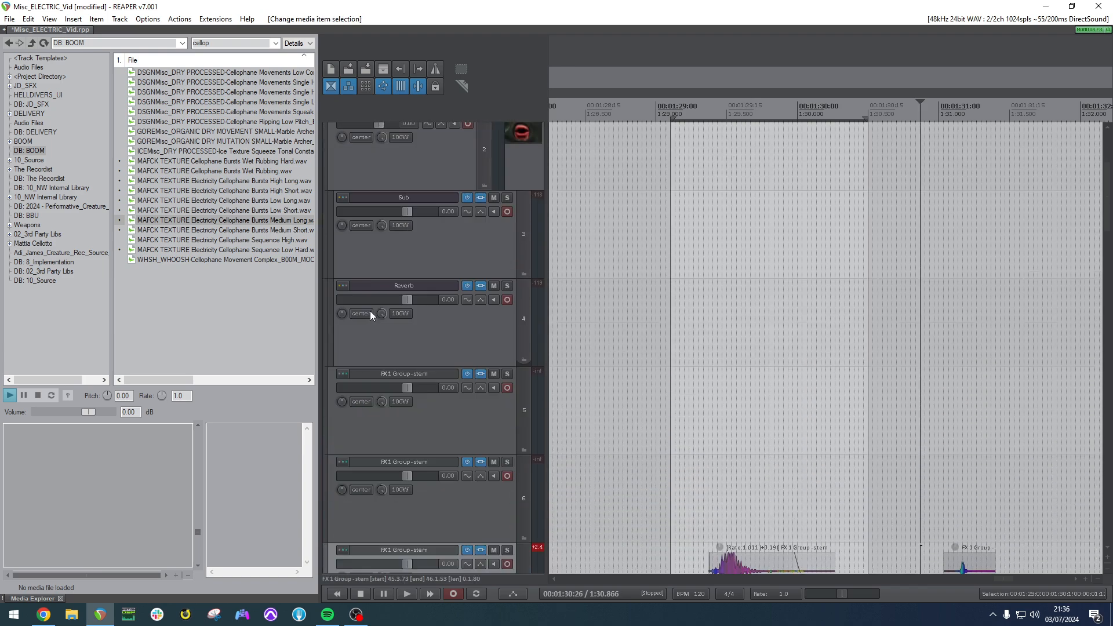
scroll(382, 406, down, 2)
drag(344, 462, 409, 234)
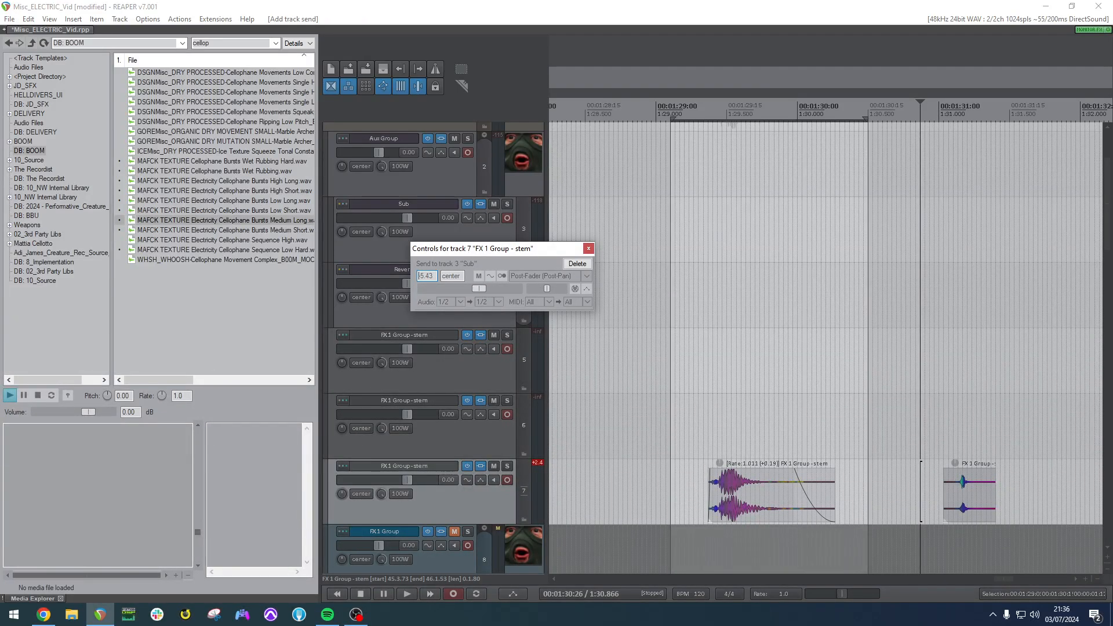
click(707, 396)
key(space)
key(space)
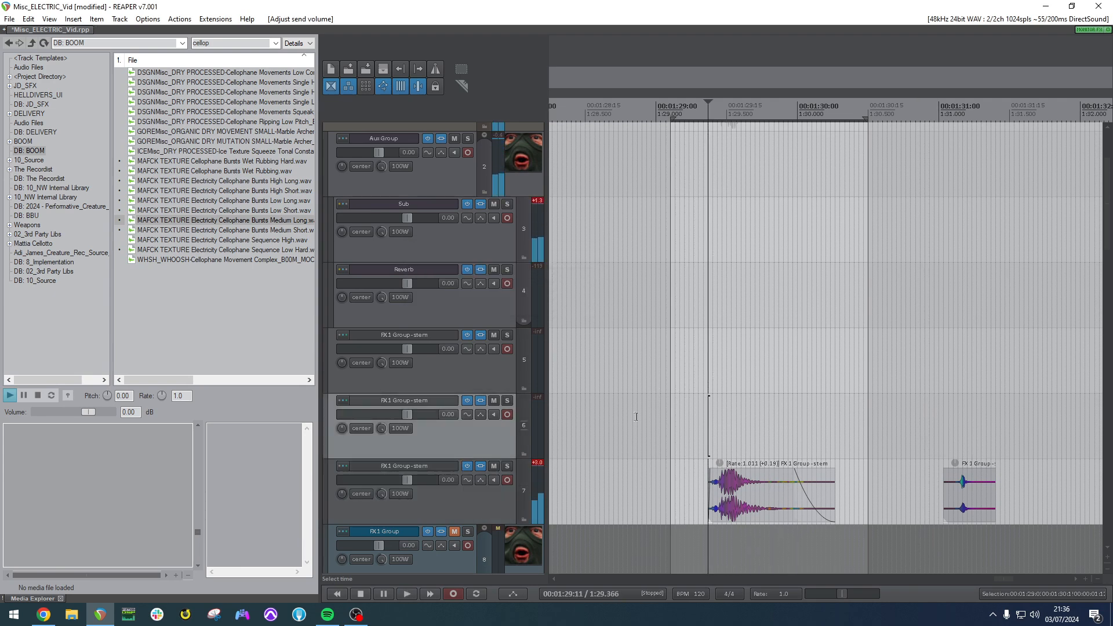
In the Sub track's FX chain, adjust LoAir's levels with LO at 8.7, and set the L2 limiter's threshold to -3.1.
click(476, 206)
click(456, 378)
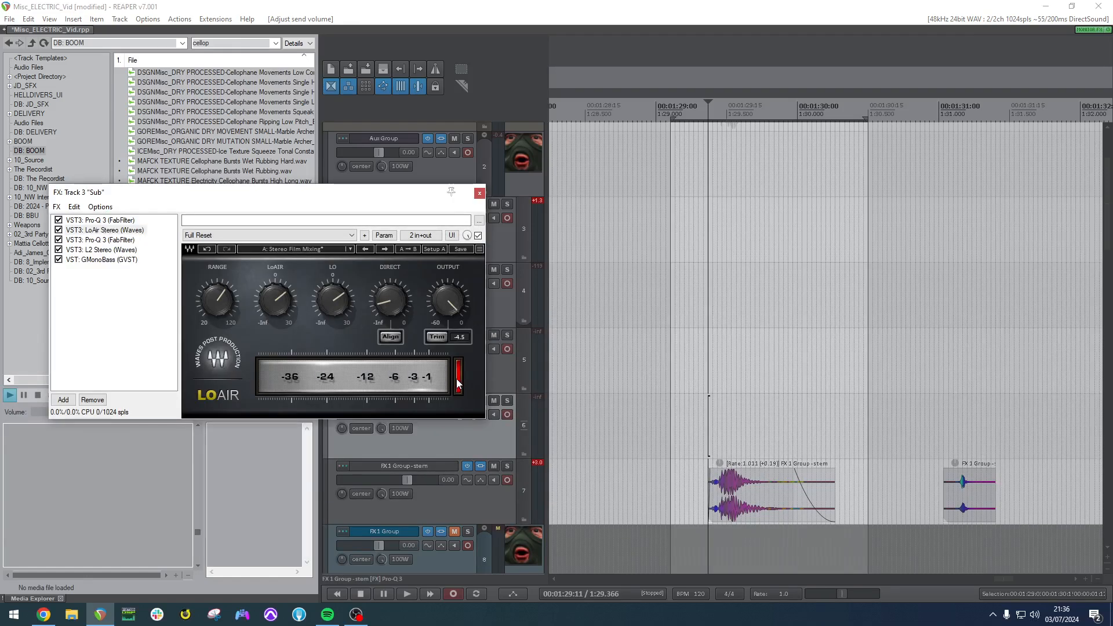
scroll(404, 301, up, 2)
click(460, 380)
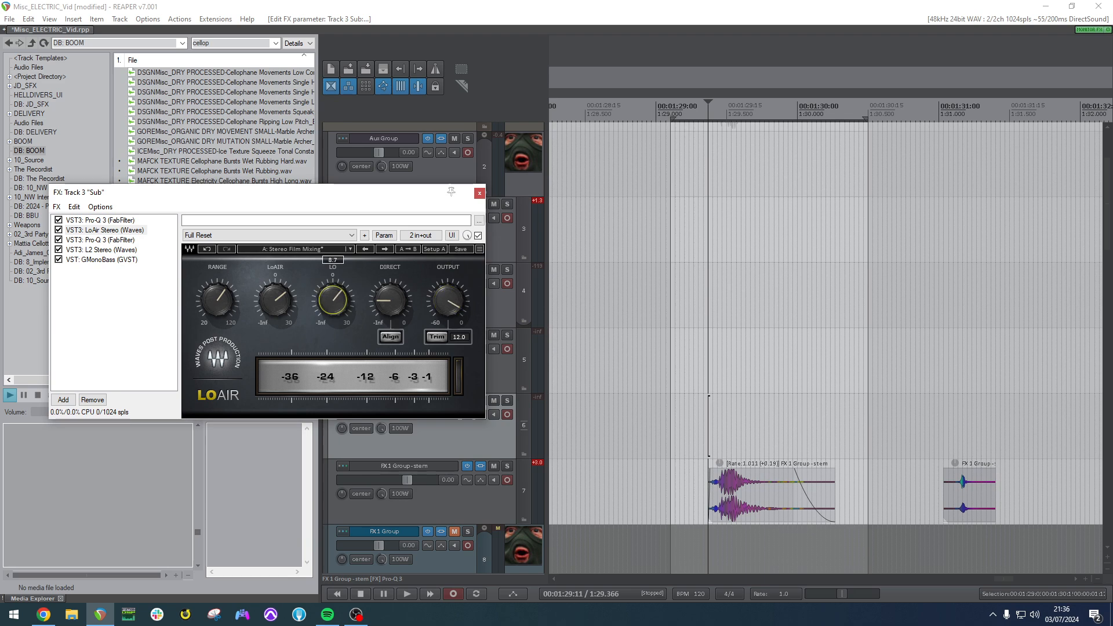
click(99, 250)
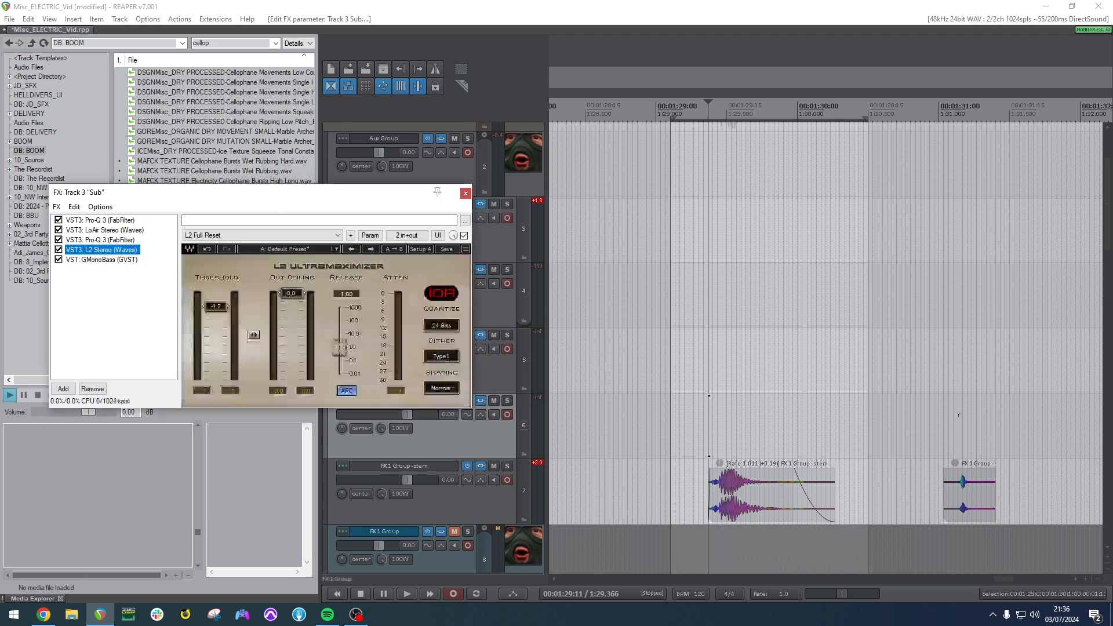
mouse_move(215, 307)
mouse_down()
mouse_move(216, 317)
mouse_move(215, 302)
mouse_up()
Lower the long burst item's volume to -3.20 dB and play it.
drag(746, 461, 736, 487)
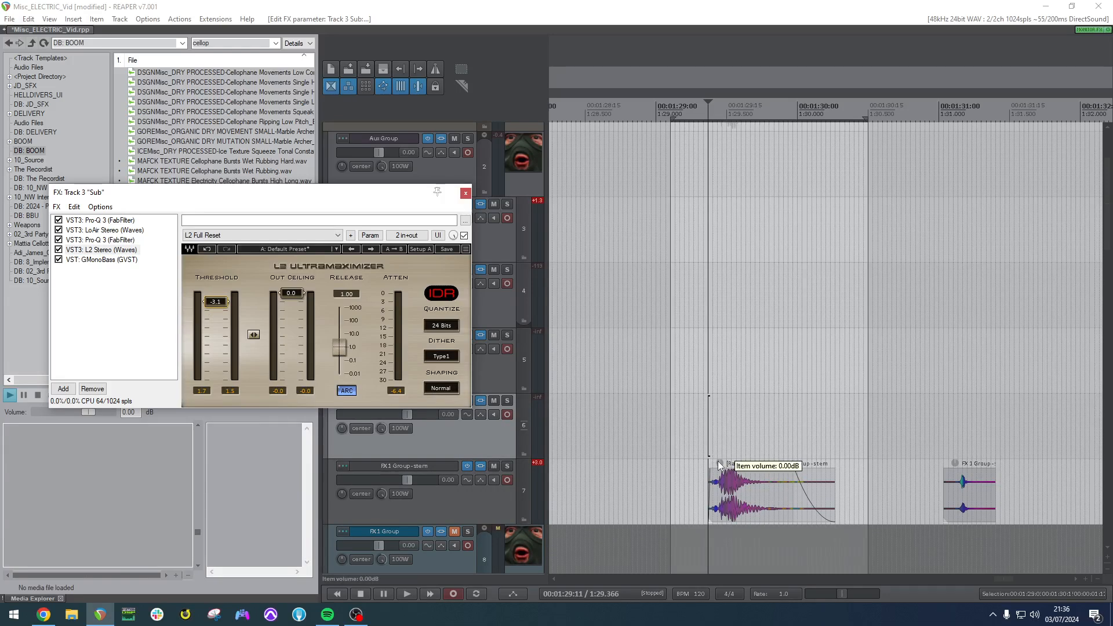
key(space)
click(701, 480)
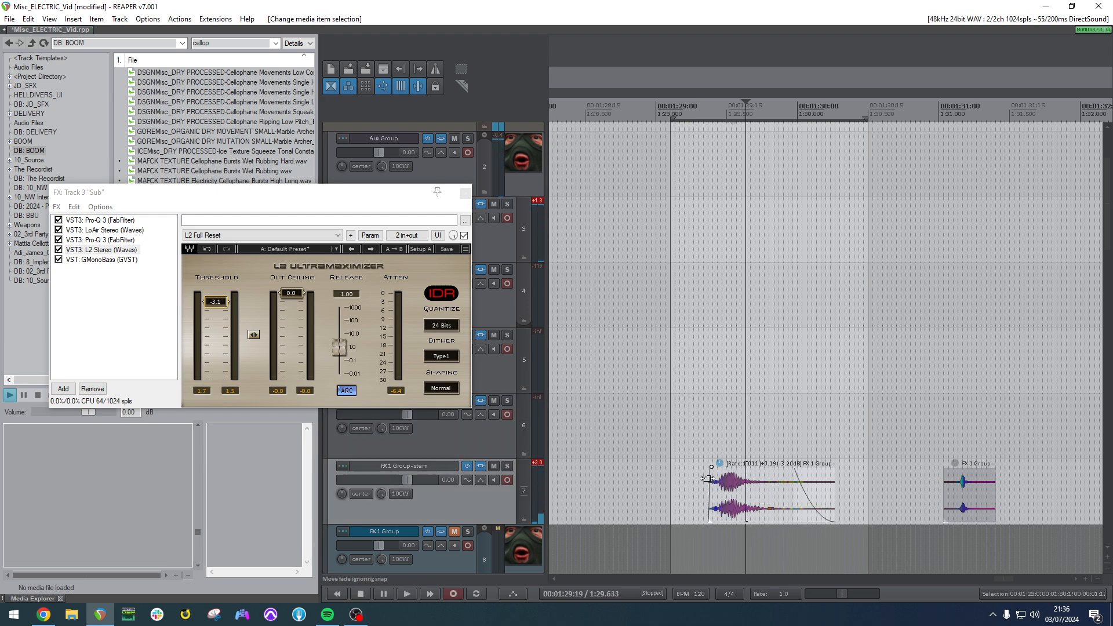
key(space)
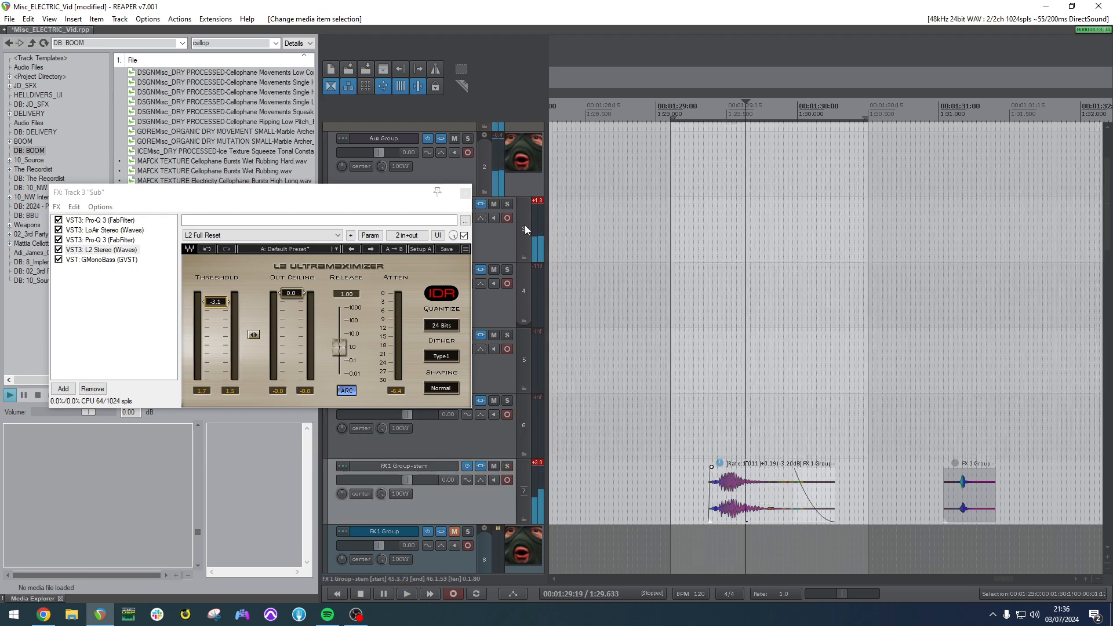
Solo the Sub track in place and play the burst to hear only the sub layer.
click(507, 205)
click(507, 207)
key(space)
click(507, 207)
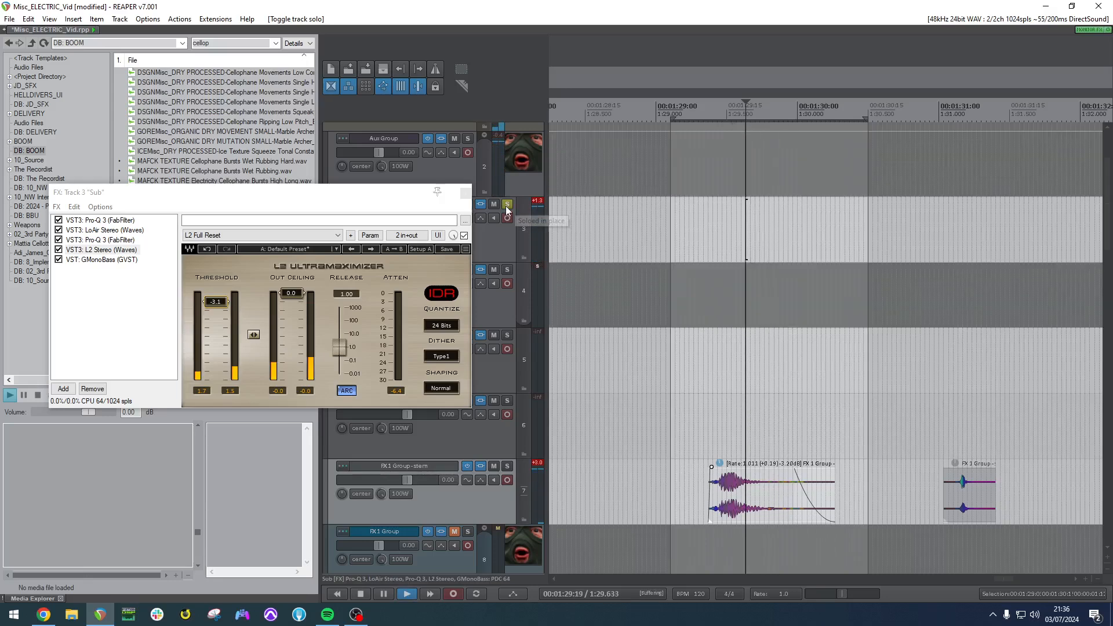
key(space)
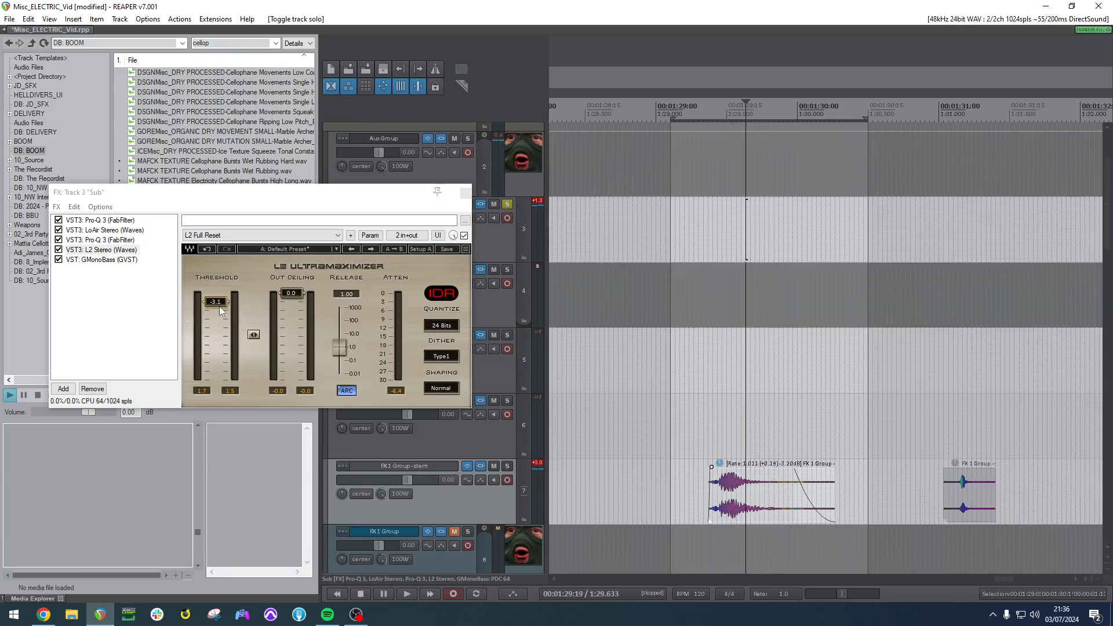
Load LoAir's Stereo Film Mixing preset in the Sub track's FX chain and audition the sub.
click(109, 260)
click(111, 240)
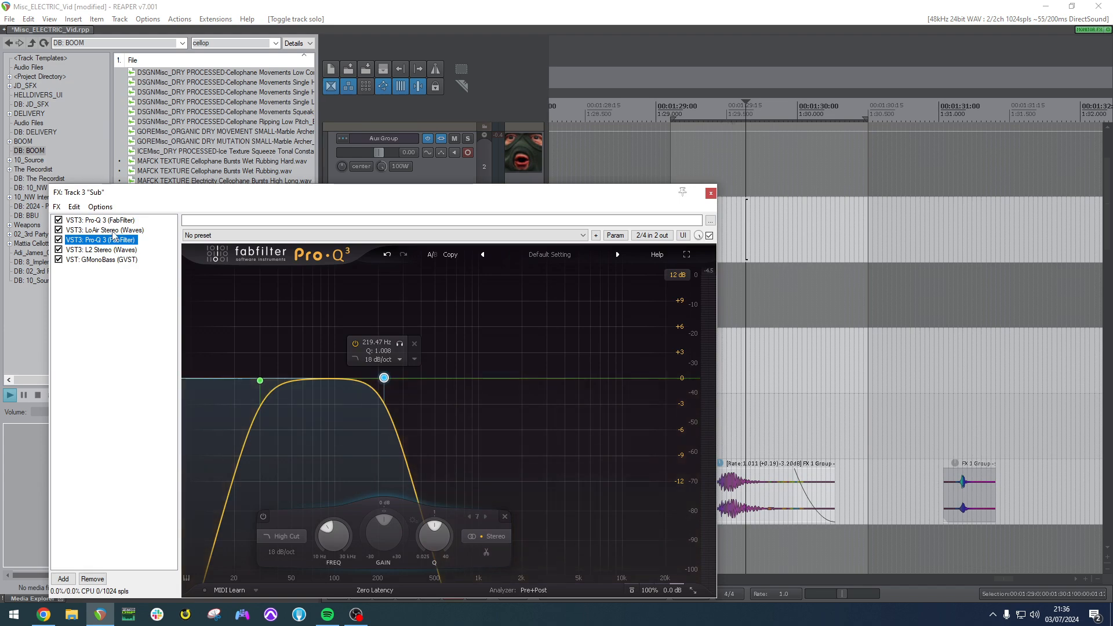
click(110, 231)
key(space)
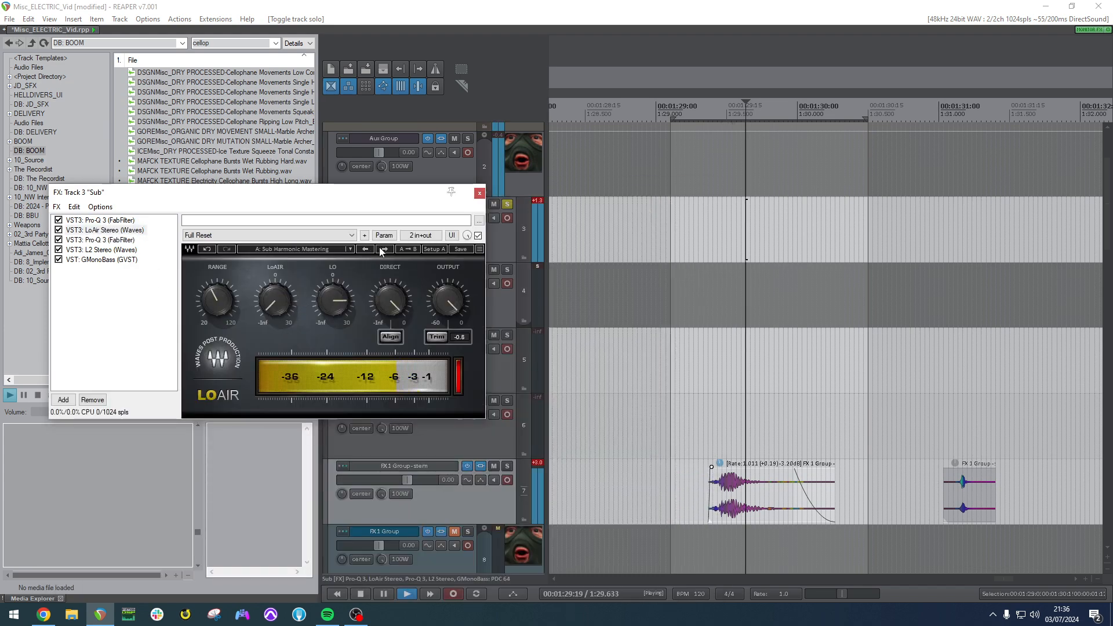
click(380, 249)
key(space)
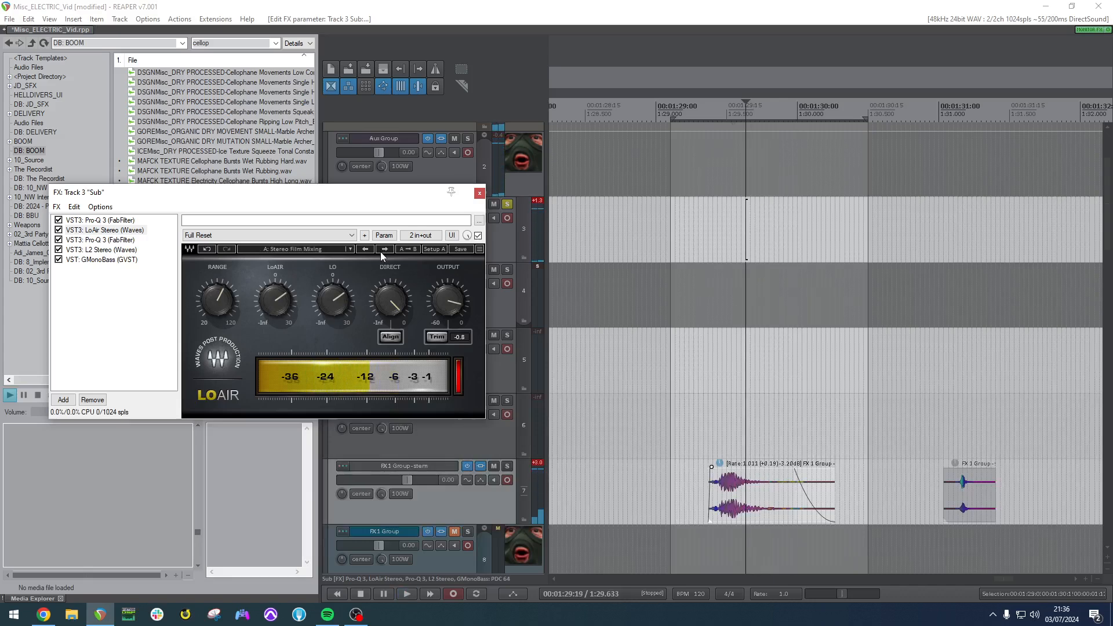
key(space)
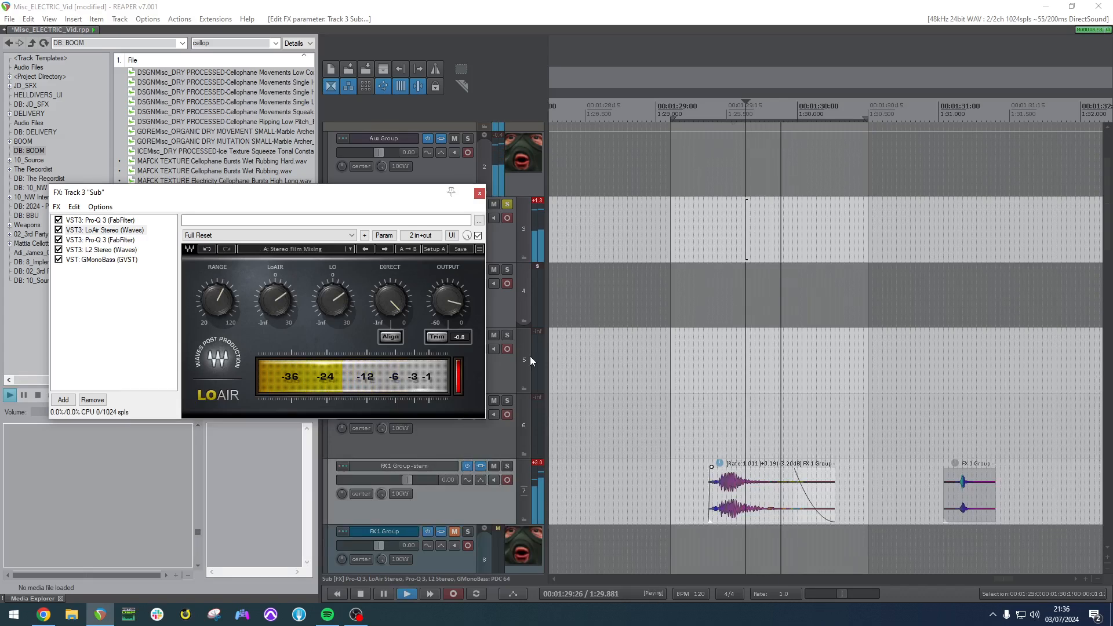
Compare the sub layer with GMonoBass bypassed, then re-enable the plugin.
click(591, 255)
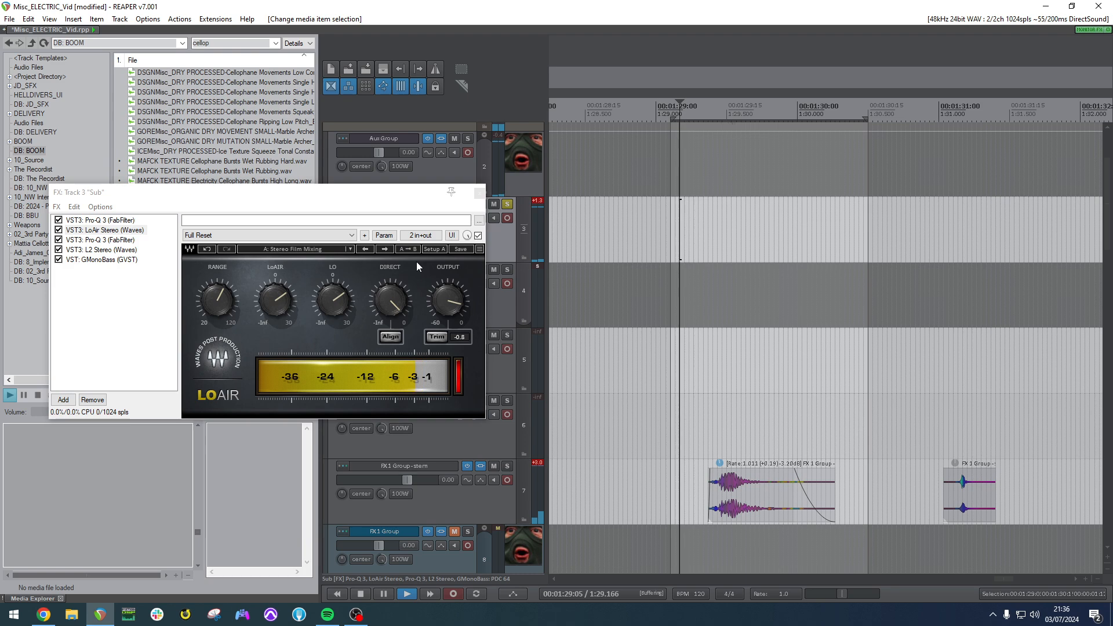
key(space)
click(60, 261)
key(space)
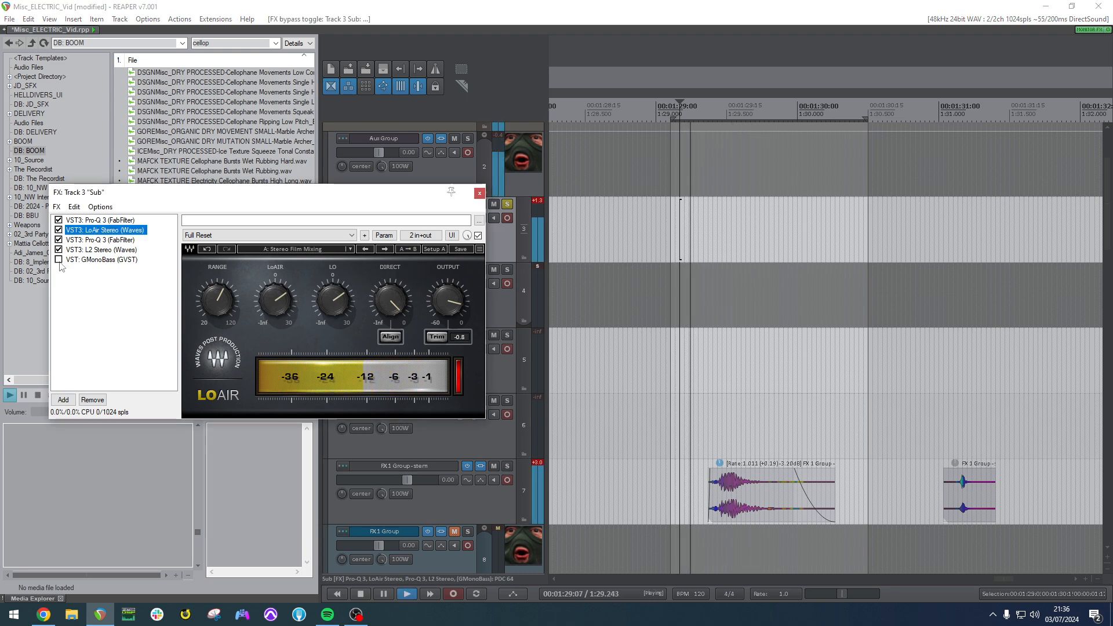
key(space)
click(61, 262)
Move L2 Stereo below GMonoBass in the Sub chain and set its threshold to -1.3.
click(99, 259)
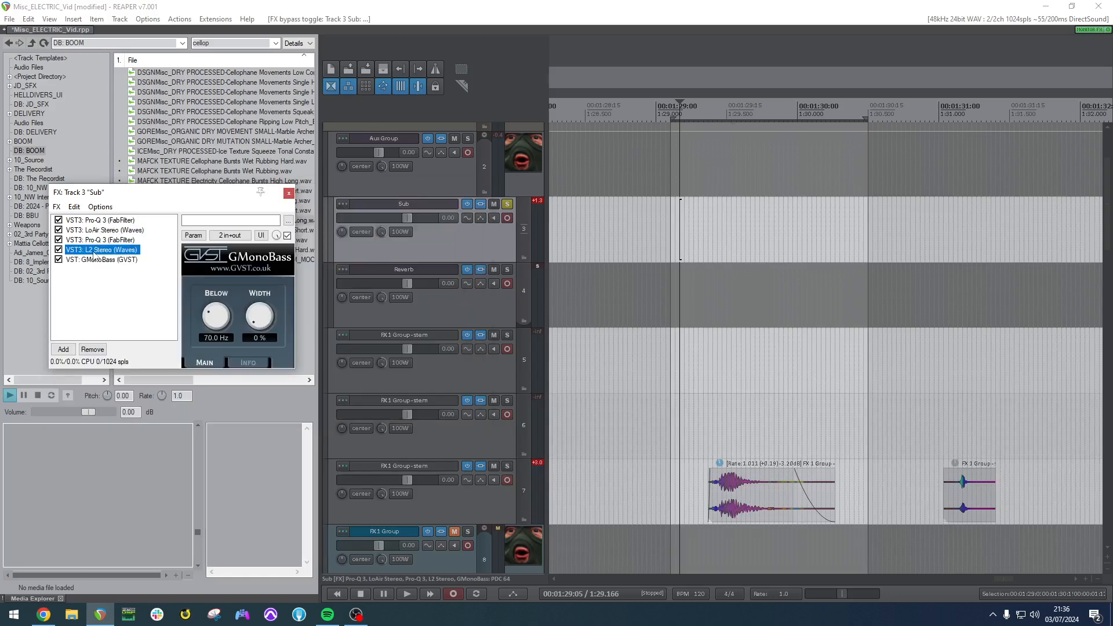
drag(110, 250, 114, 268)
drag(221, 313, 221, 309)
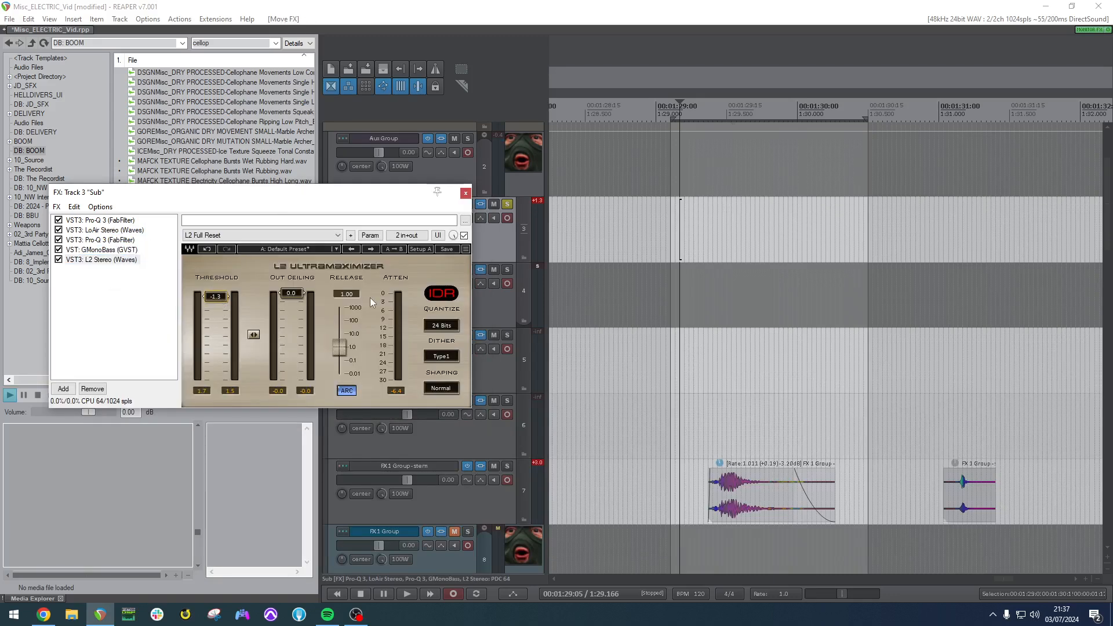
Unsolo the Sub track and play the burst together with its sub layer.
click(507, 204)
key(space)
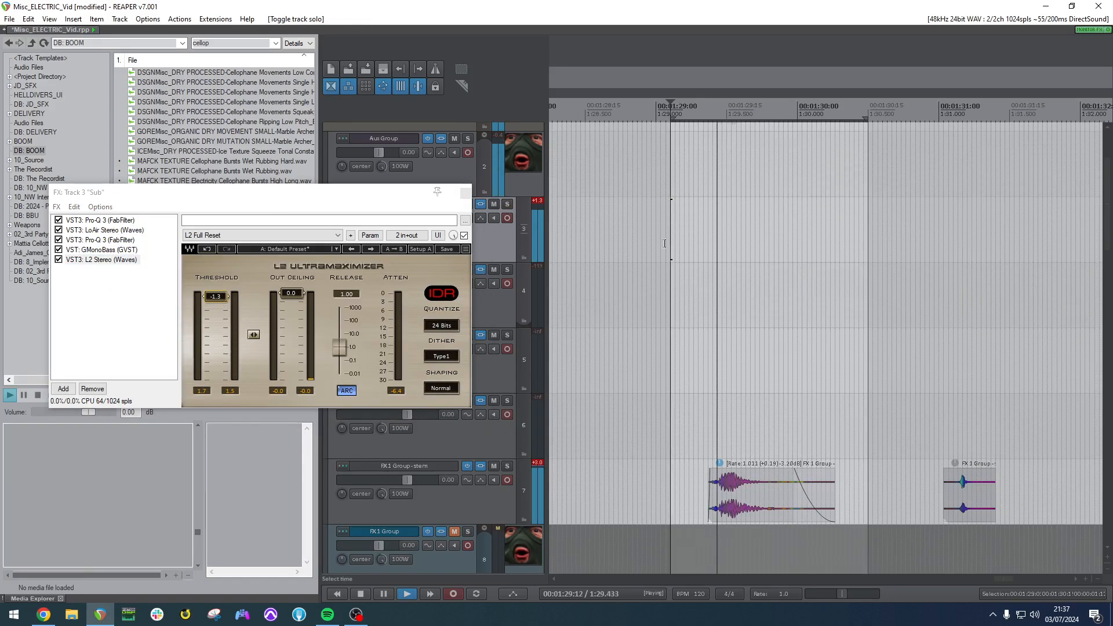
click(753, 502)
key(space)
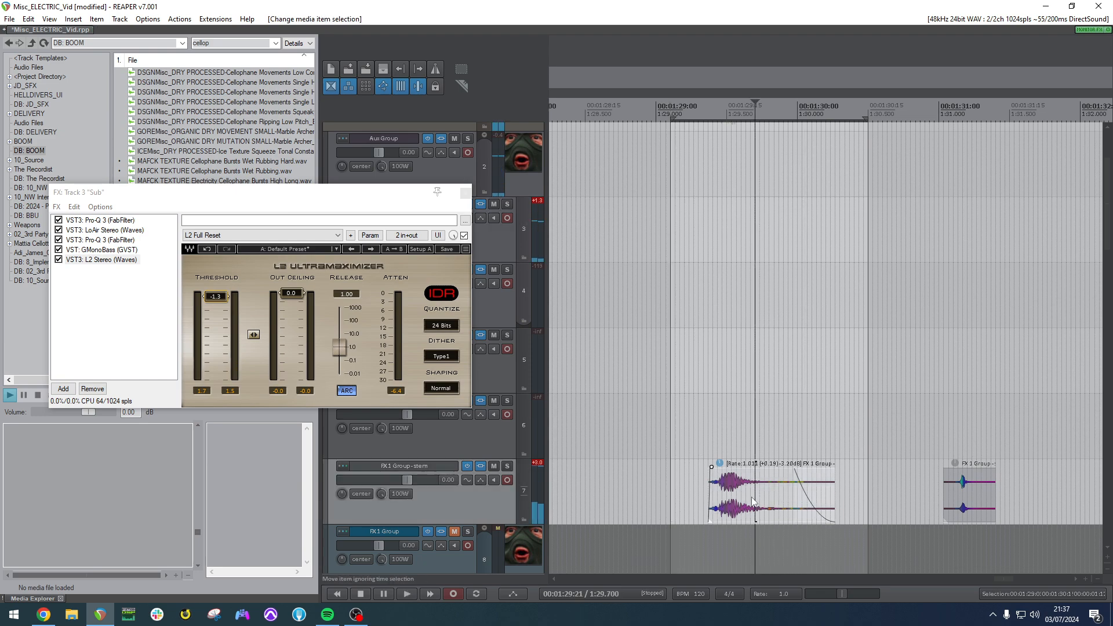
Bypass Runciter in the FX chain of the FX 1 Group - stem track.
click(481, 466)
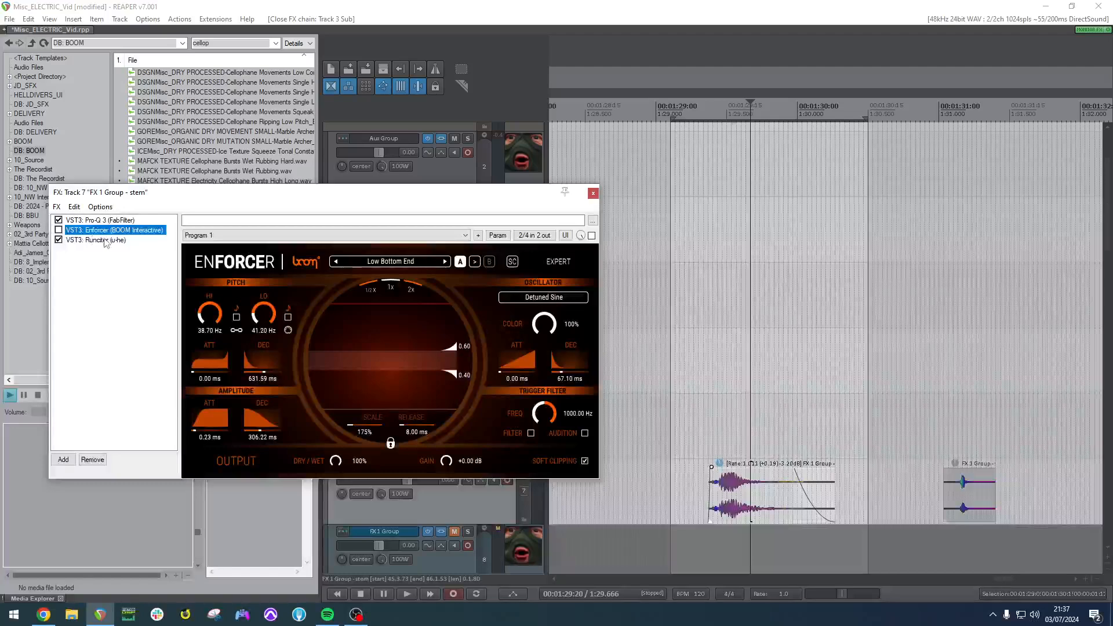
click(106, 240)
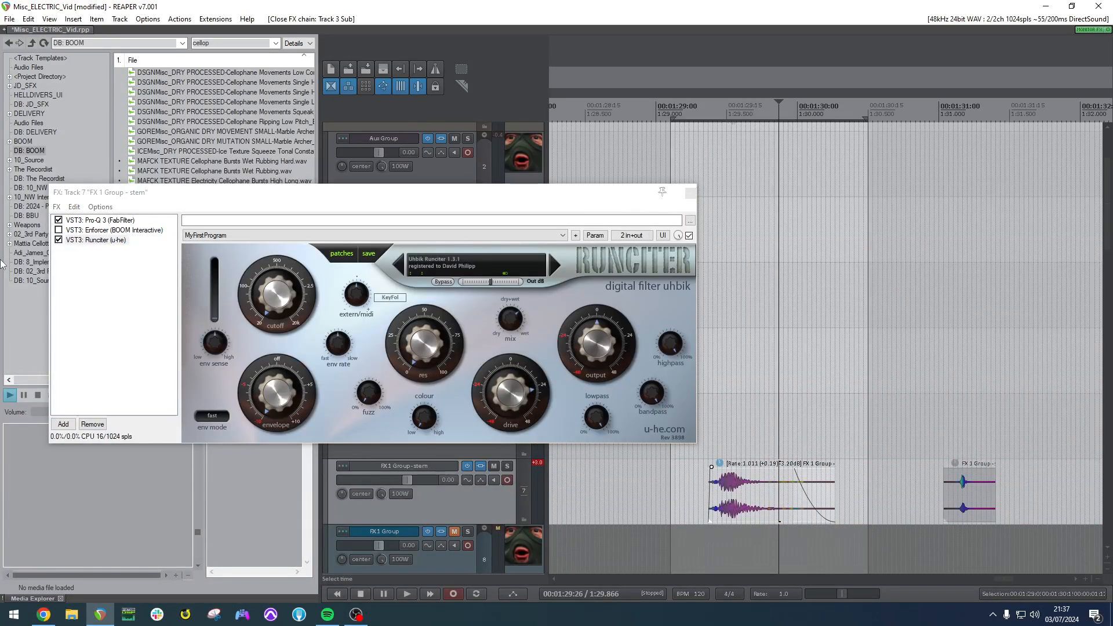
click(59, 239)
Add Waves TransX Multi Stereo to the end of the stem track's FX chain.
double_click(126, 278)
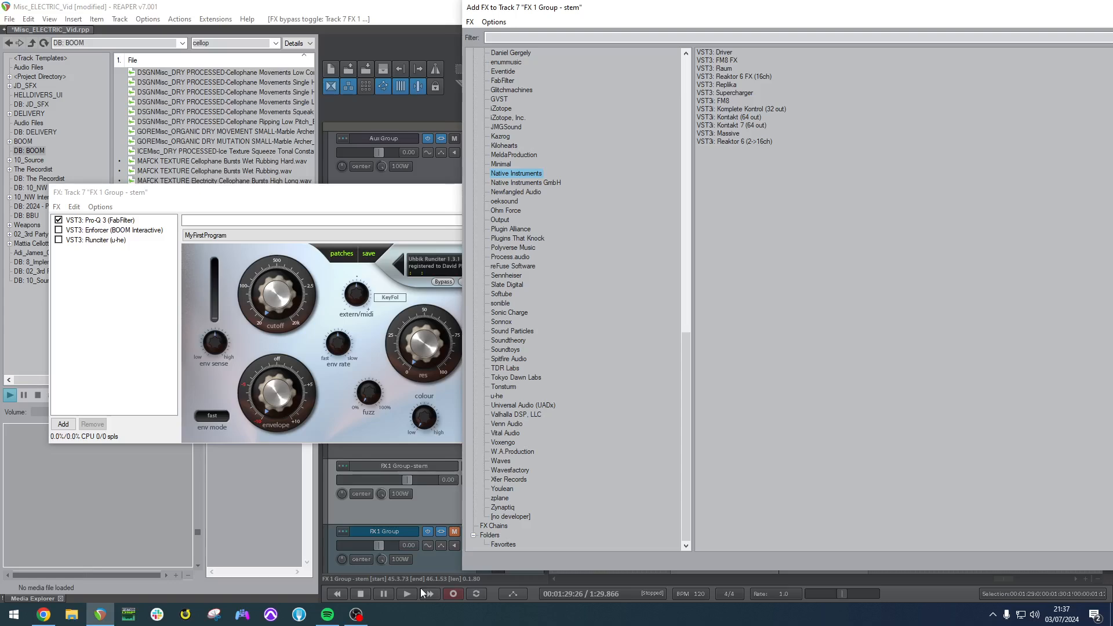
click(501, 461)
drag(907, 10, 640, 30)
scroll(702, 336, down, 2)
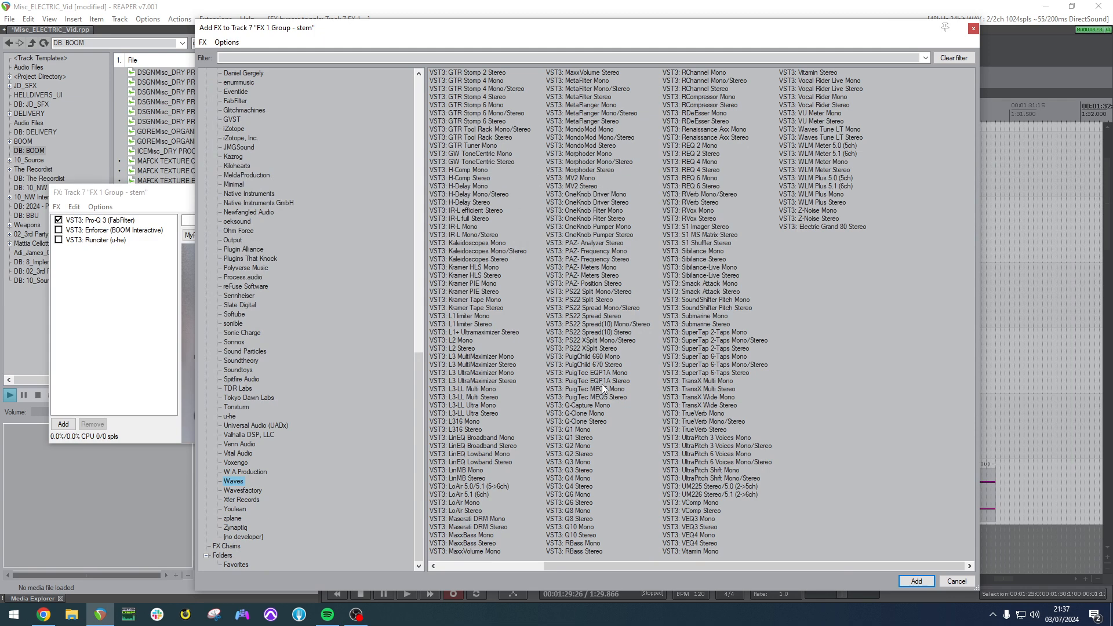
double_click(704, 389)
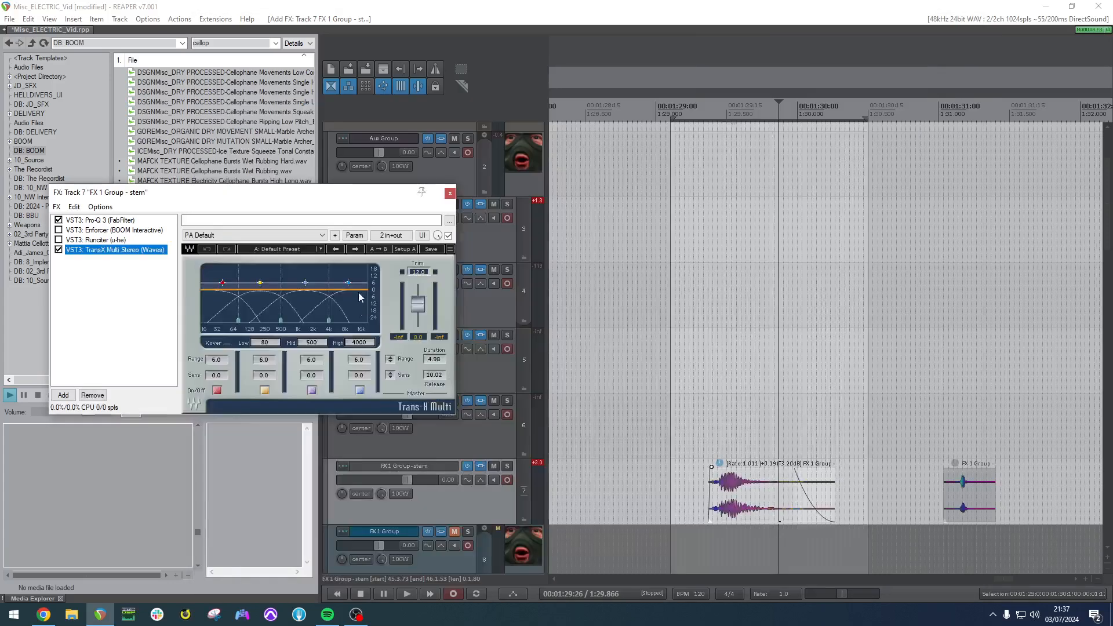
Load TransX Multi's Punchy In the middle preset, set the third band's range to 13.7 and duration to 8.65, and audition it.
click(415, 258)
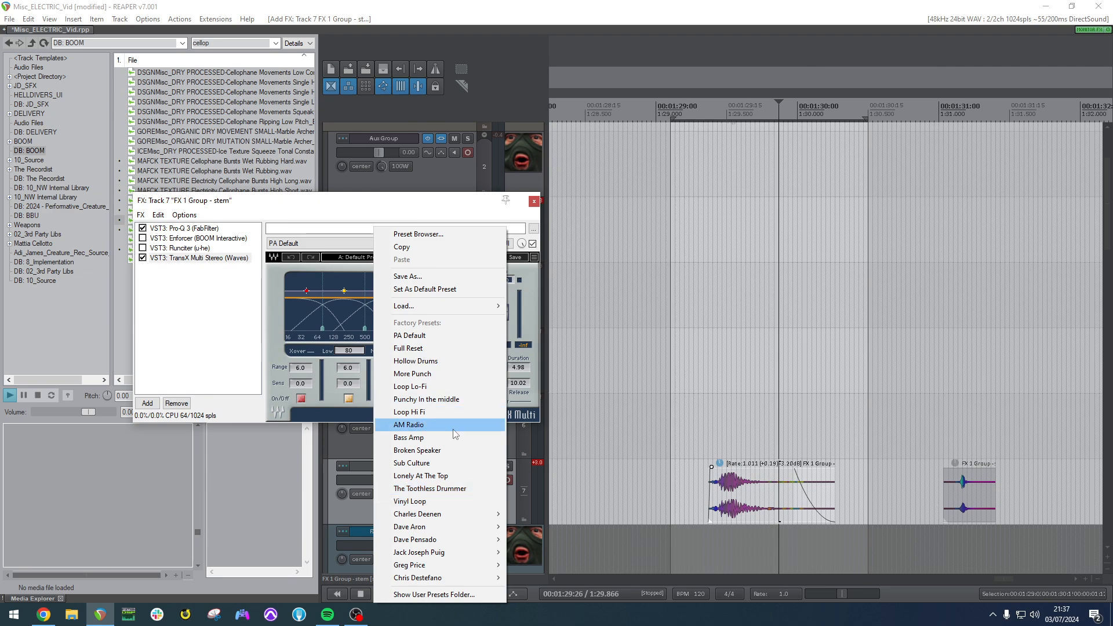
click(443, 399)
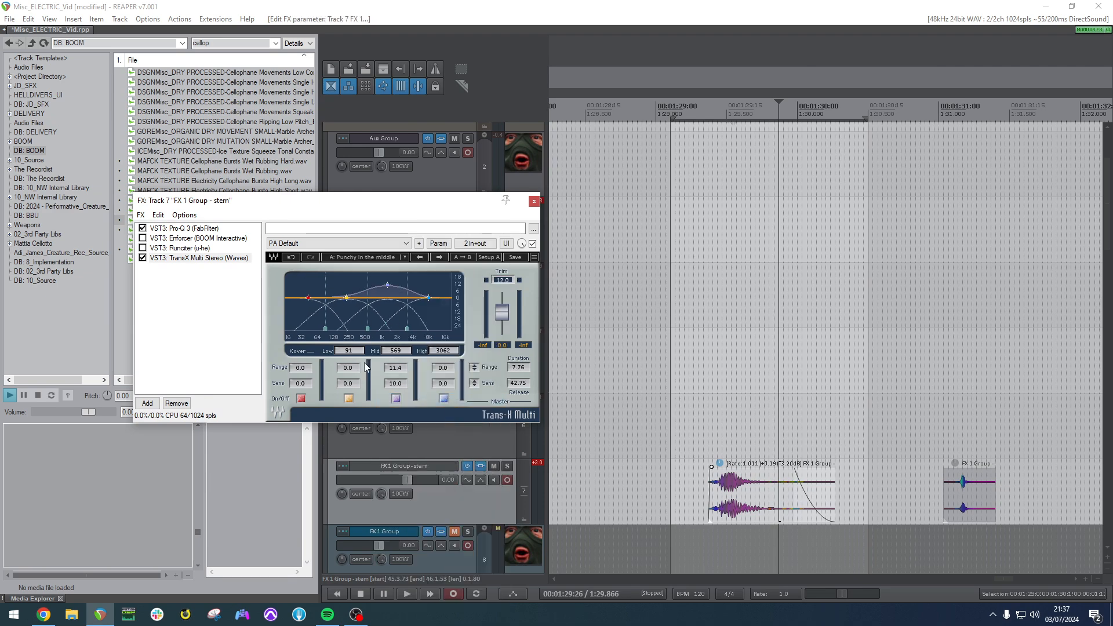
drag(397, 368, 397, 349)
drag(520, 367, 495, 299)
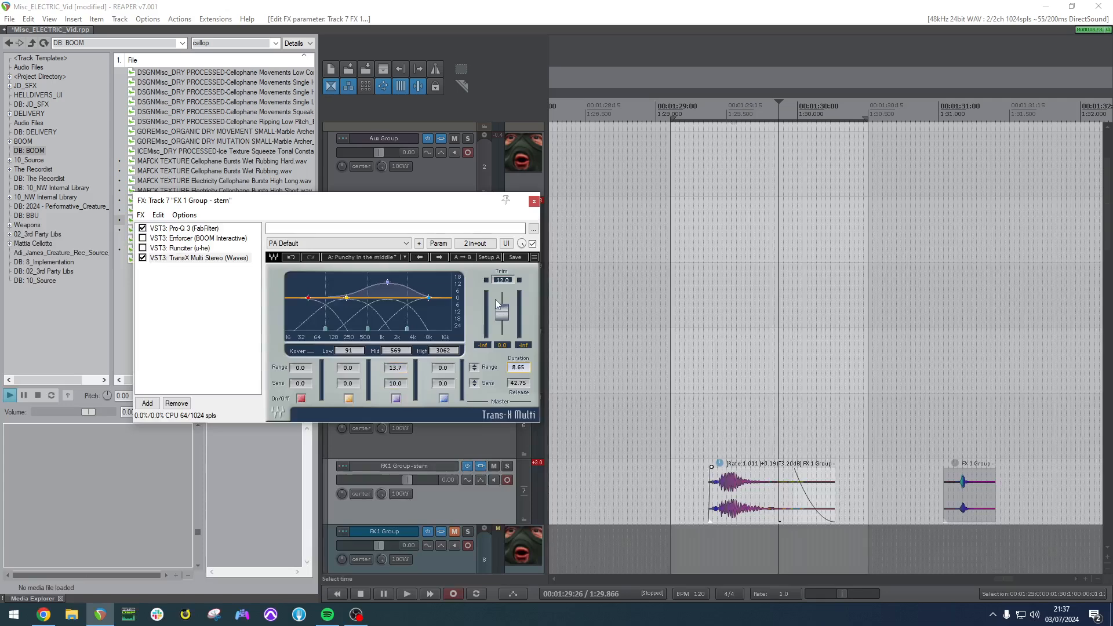
click(656, 395)
key(space)
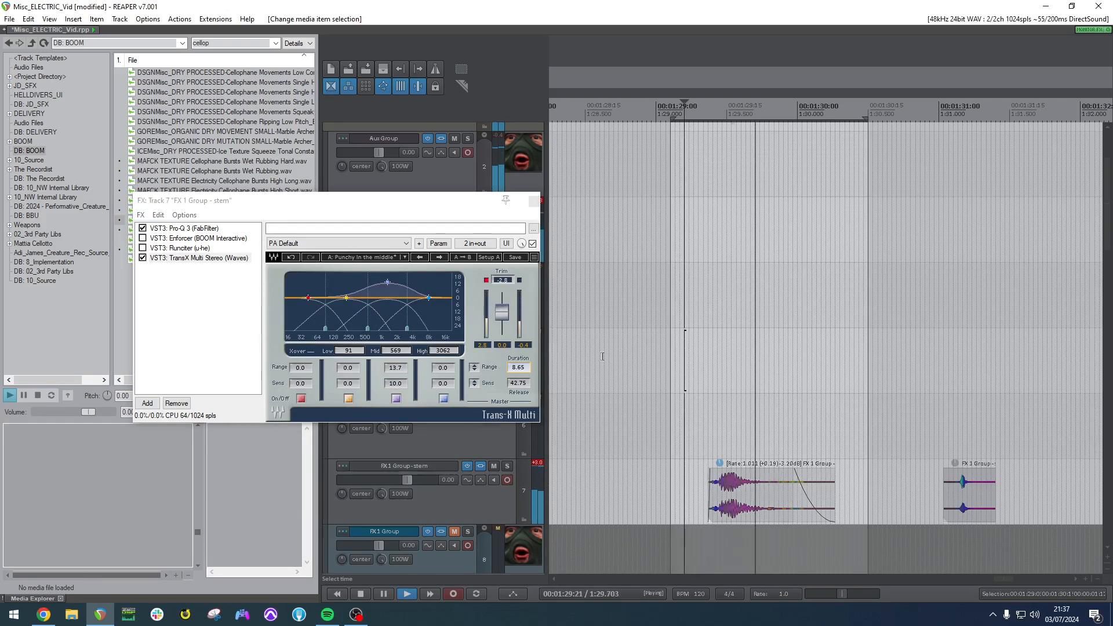
key(space)
Set the low cut frequency in the stem track's Pro-Q 3 to 45 Hz.
double_click(207, 316)
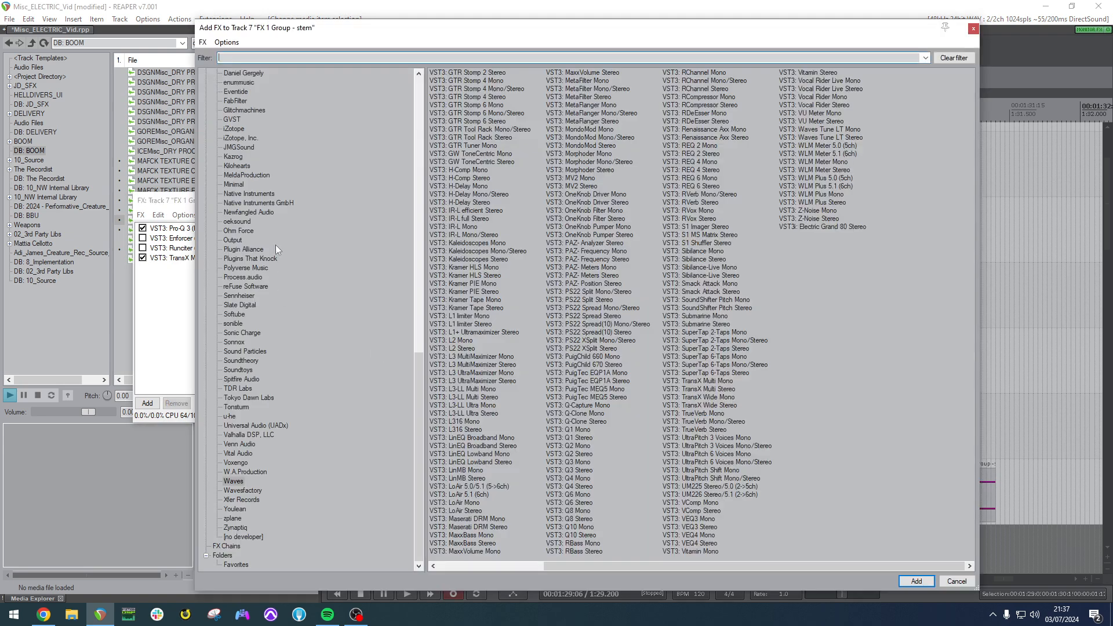
click(260, 274)
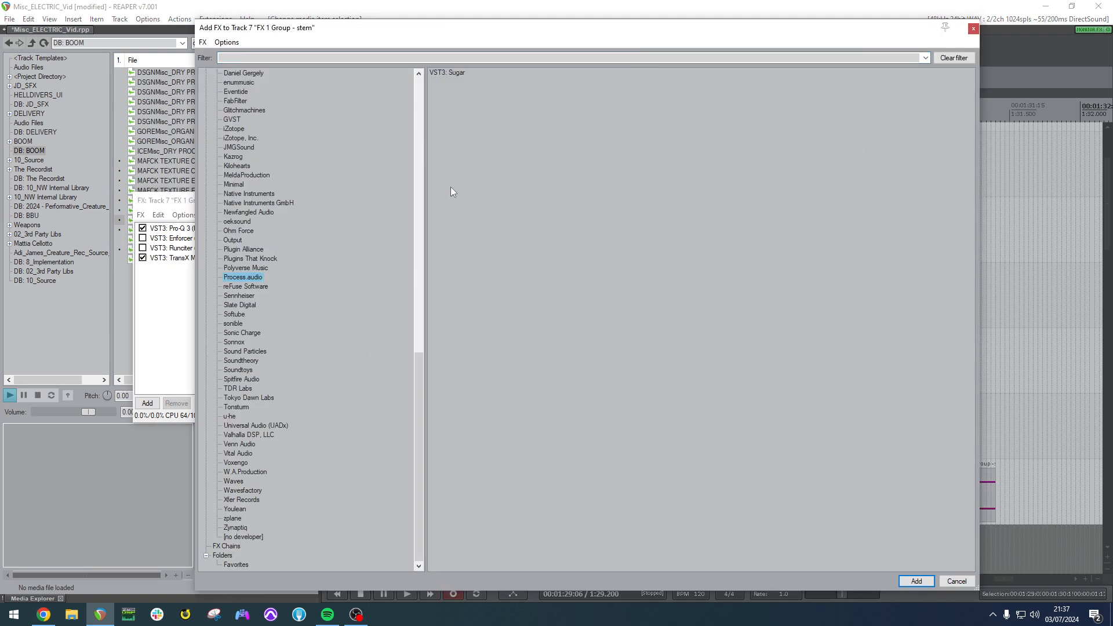
click(179, 229)
double_click(275, 378)
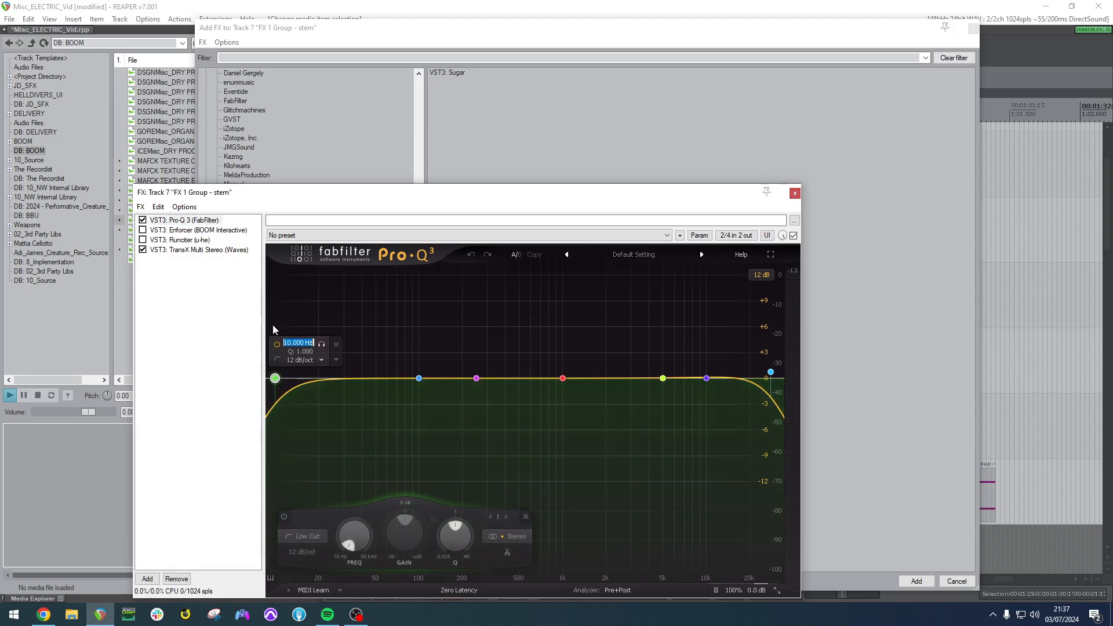
text(45)
key(Return)
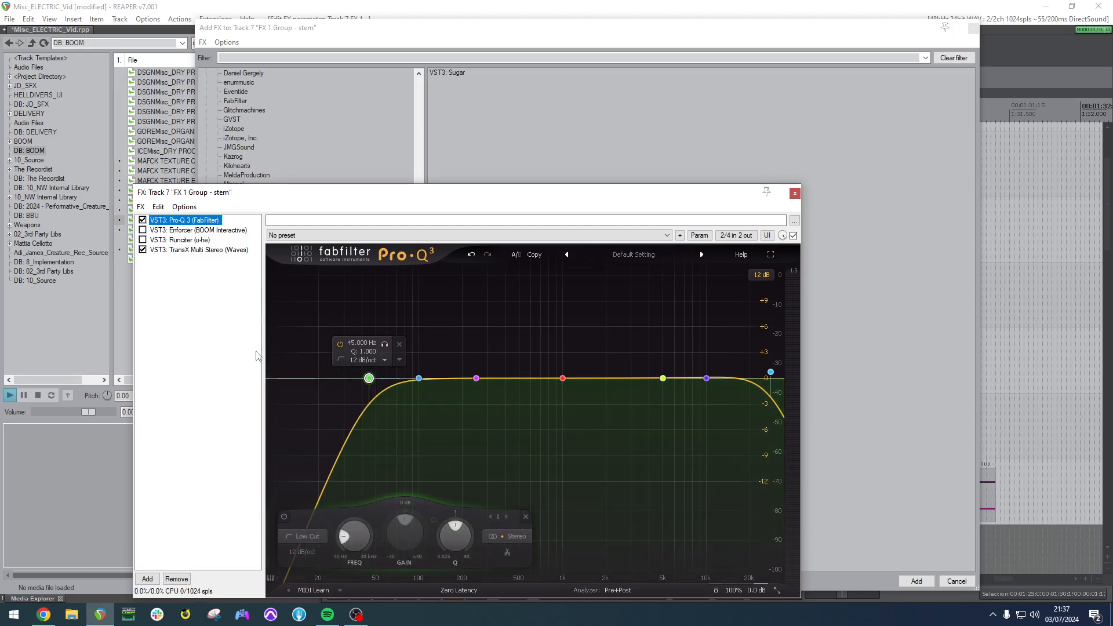
Browse plugins by developer and add MeldaProduction's MVocoder to the stem track's FX chain.
click(647, 181)
click(238, 314)
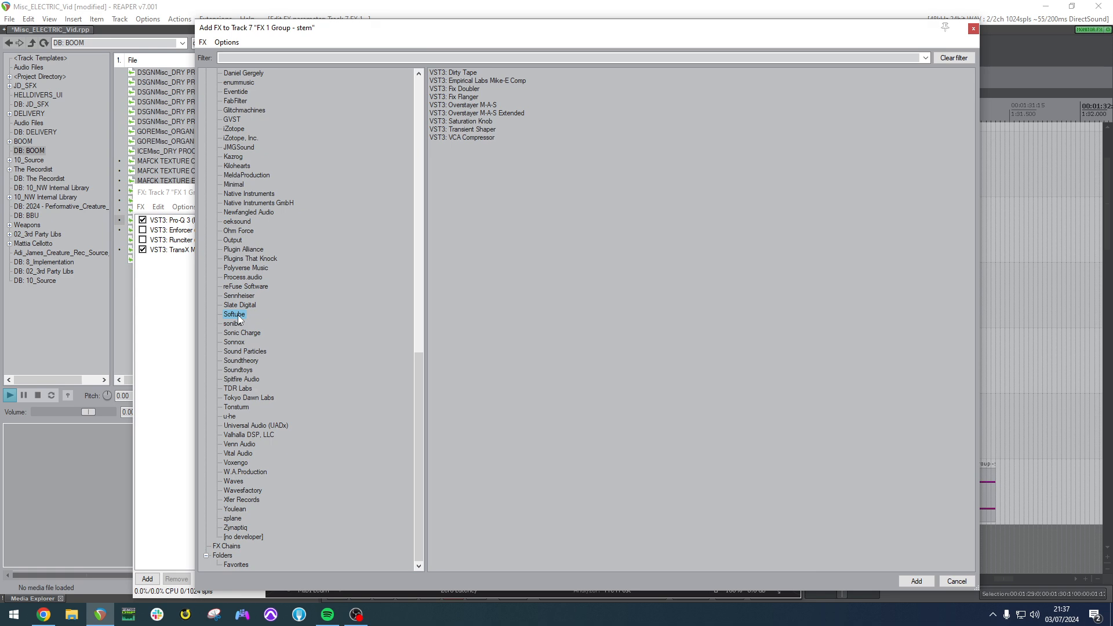
click(236, 333)
click(234, 324)
click(246, 213)
click(244, 184)
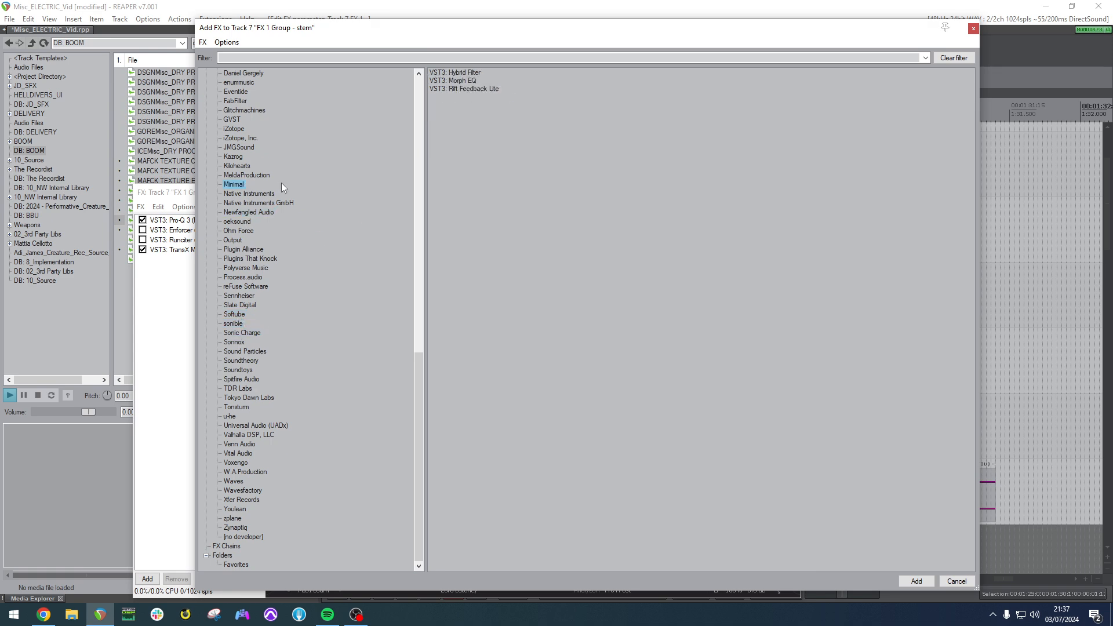
key(Up)
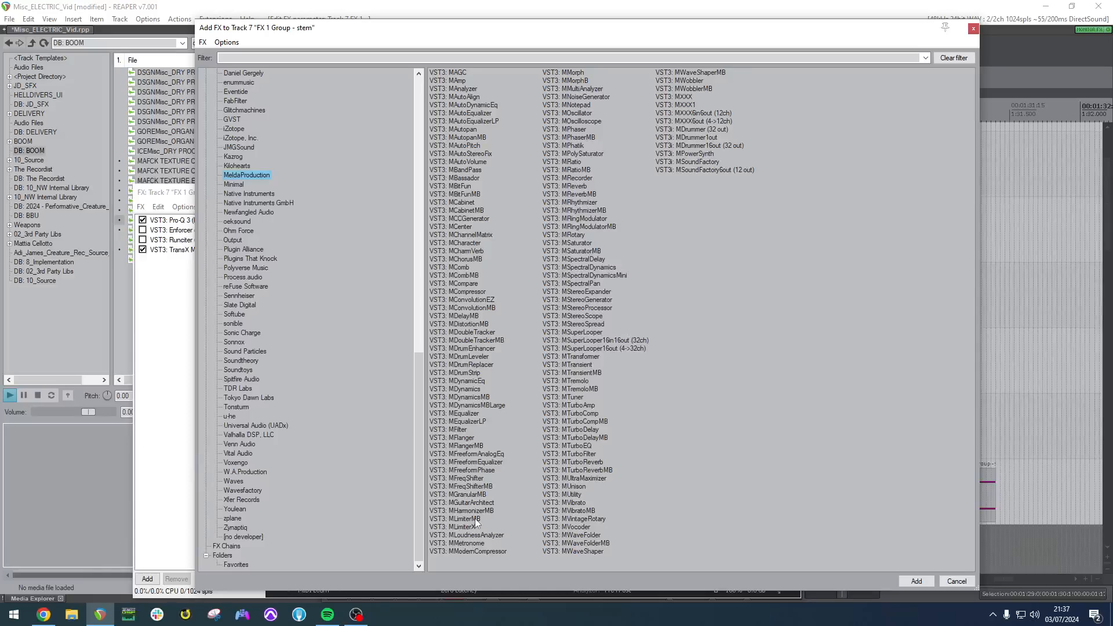
double_click(580, 528)
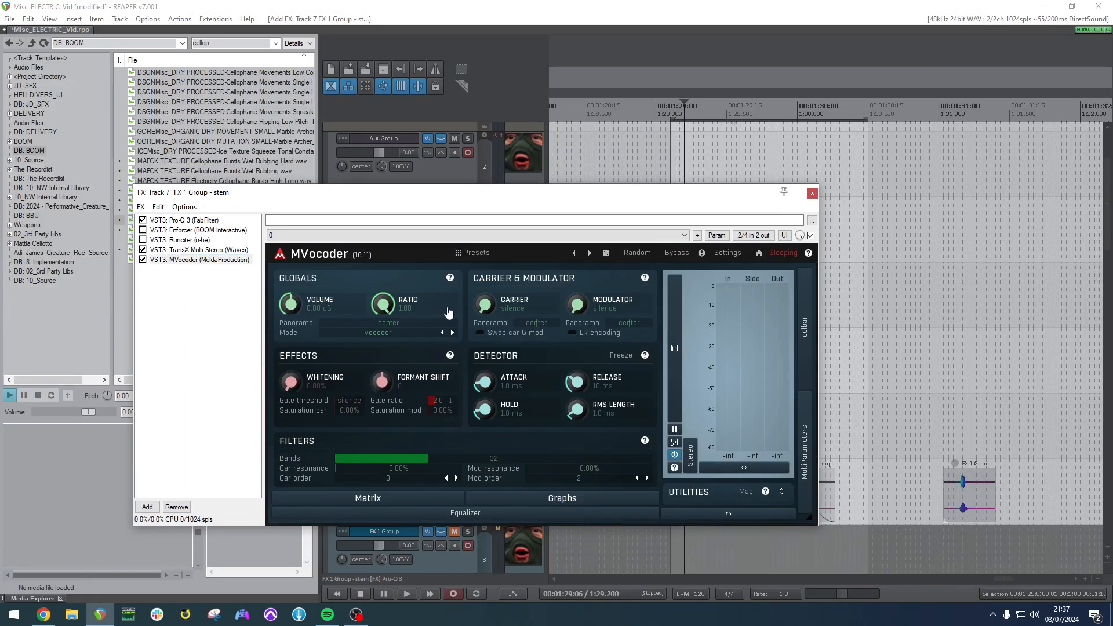
Audition the burst through MVocoder and try lowering its ratio to 0.54.
key(space)
drag(729, 198, 537, 190)
click(704, 339)
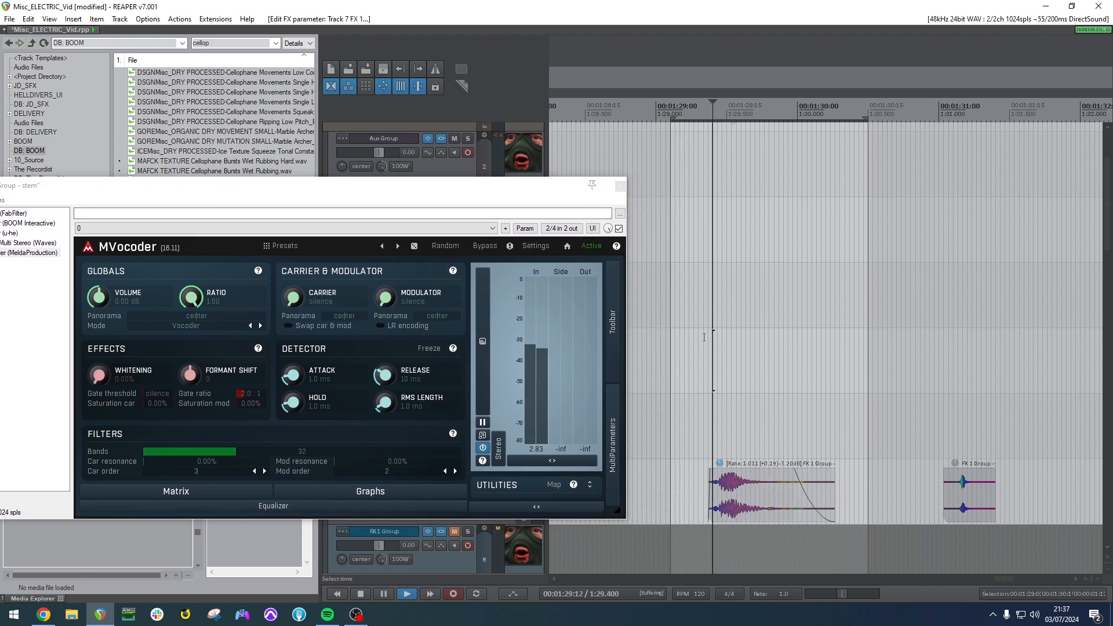
key(space)
drag(188, 298, 189, 325)
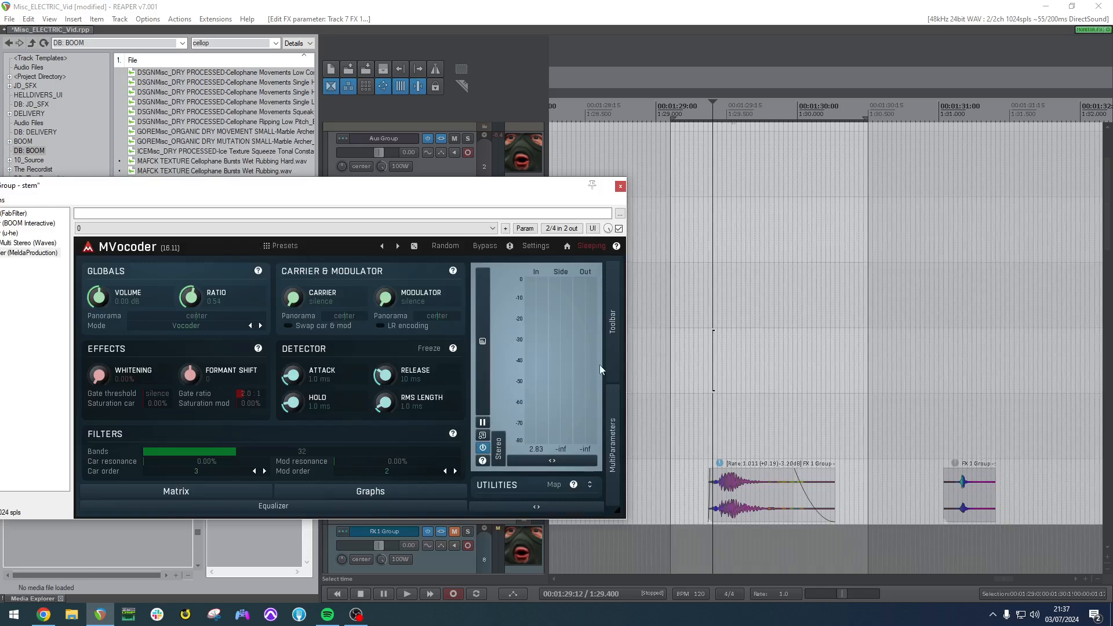
click(698, 296)
key(space)
key(space)
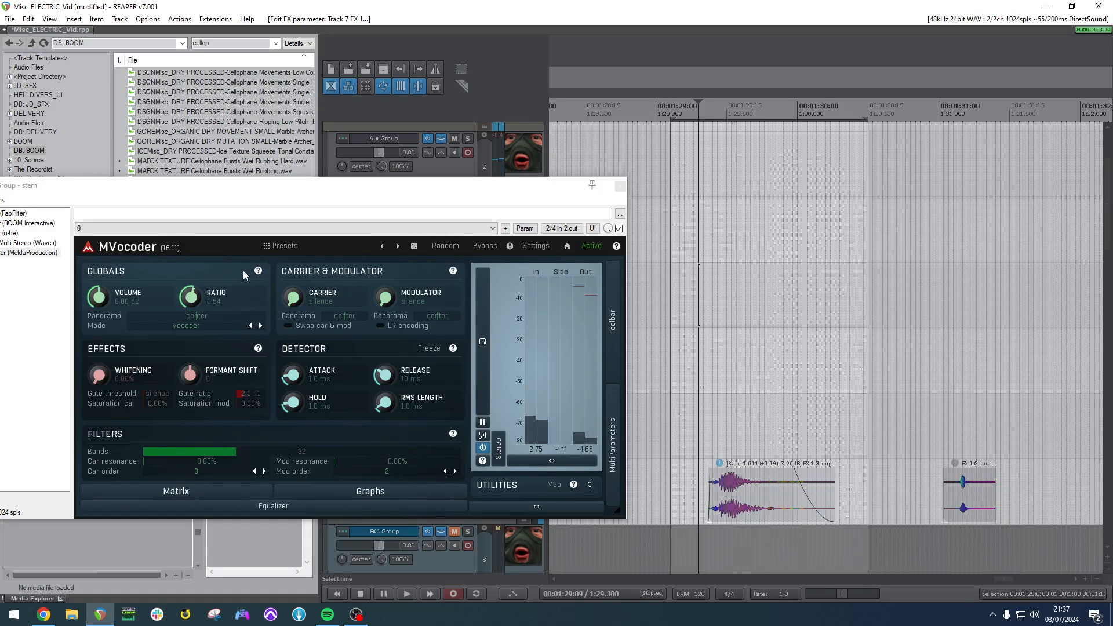
mouse_move(195, 287)
mouse_down()
mouse_move(194, 301)
mouse_move(195, 289)
mouse_up()
key(space)
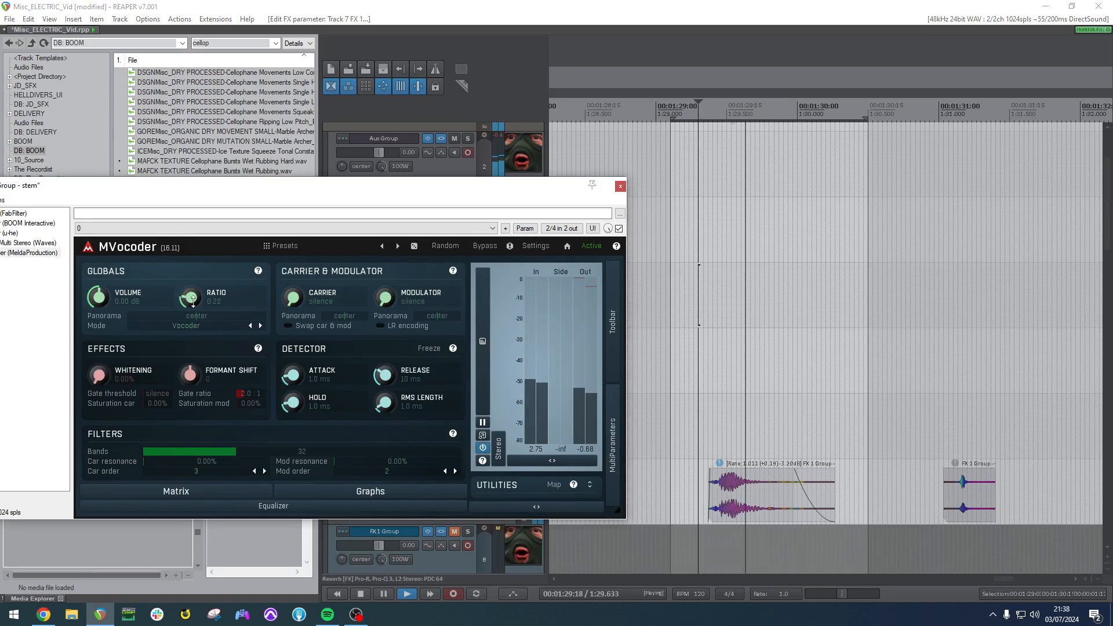
key(space)
Try different MVocoder band counts, ending at 36, and raise its volume to about 6 dB while auditioning the burst.
drag(203, 451, 149, 452)
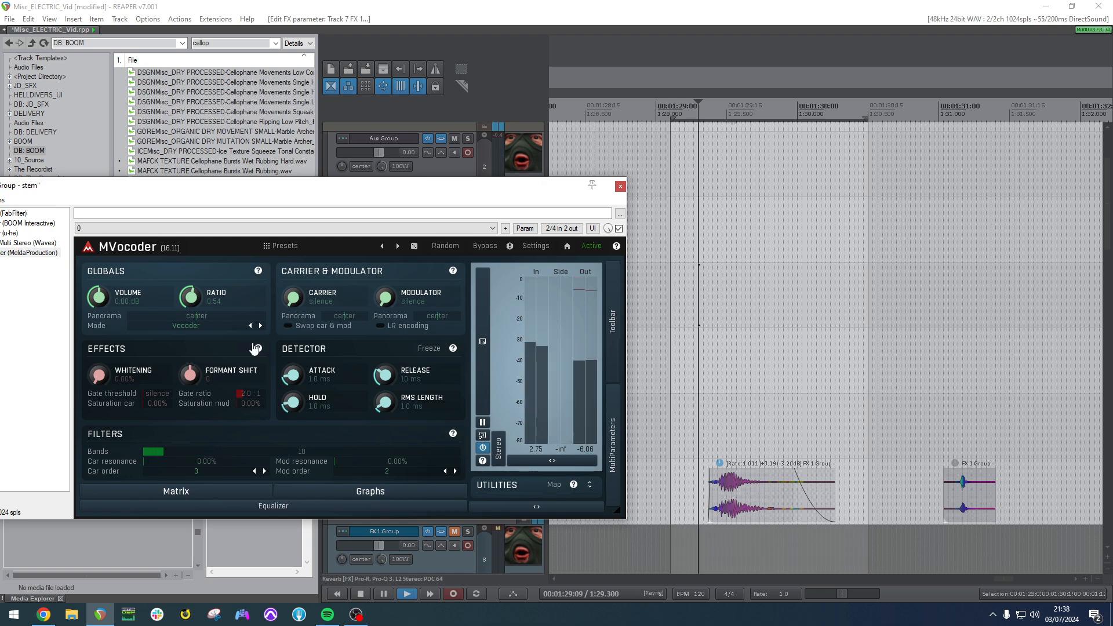
key(space)
key(space)
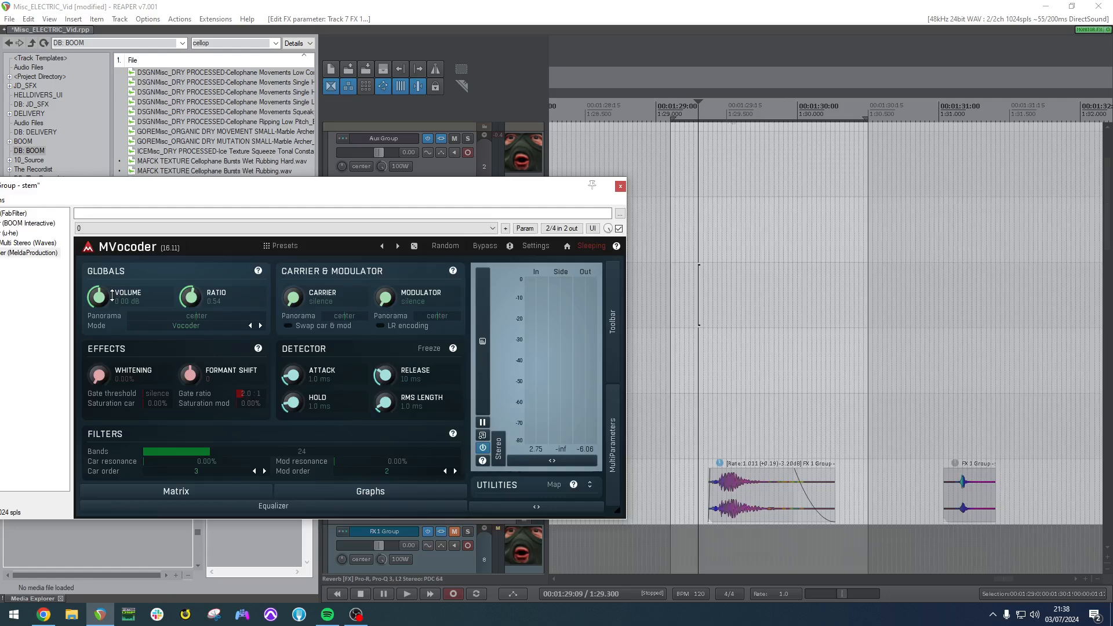
drag(106, 308, 106, 283)
key(space)
key(space)
key(space)
scroll(188, 453, up, 10)
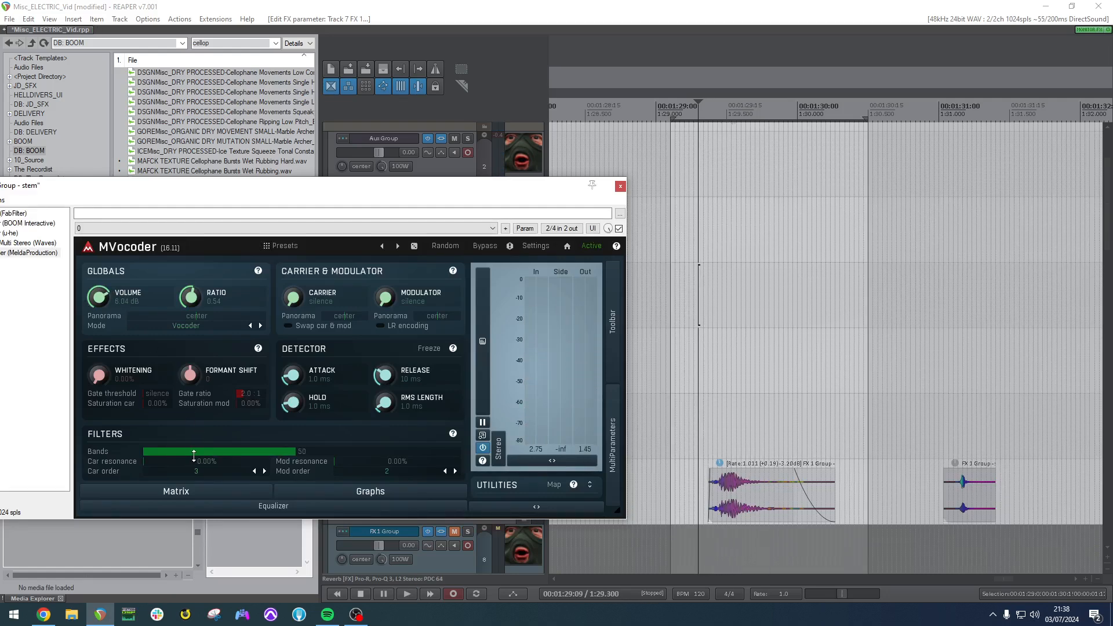
key(space)
scroll(194, 455, down, 5)
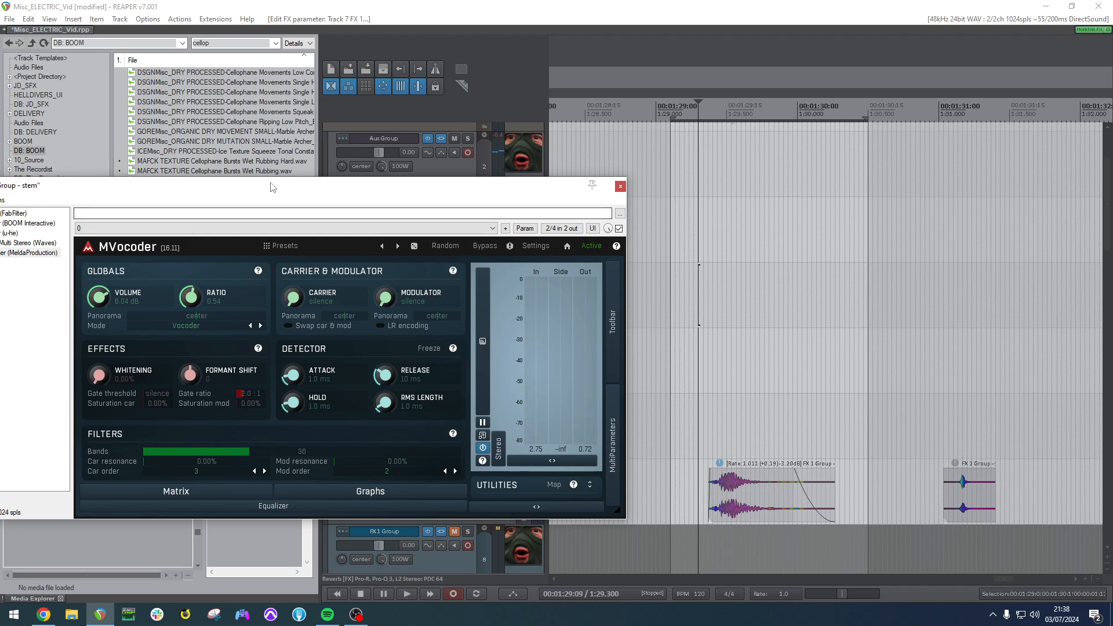
Remove MVocoder from the stem track's FX chain.
drag(271, 186, 479, 199)
key(Delete)
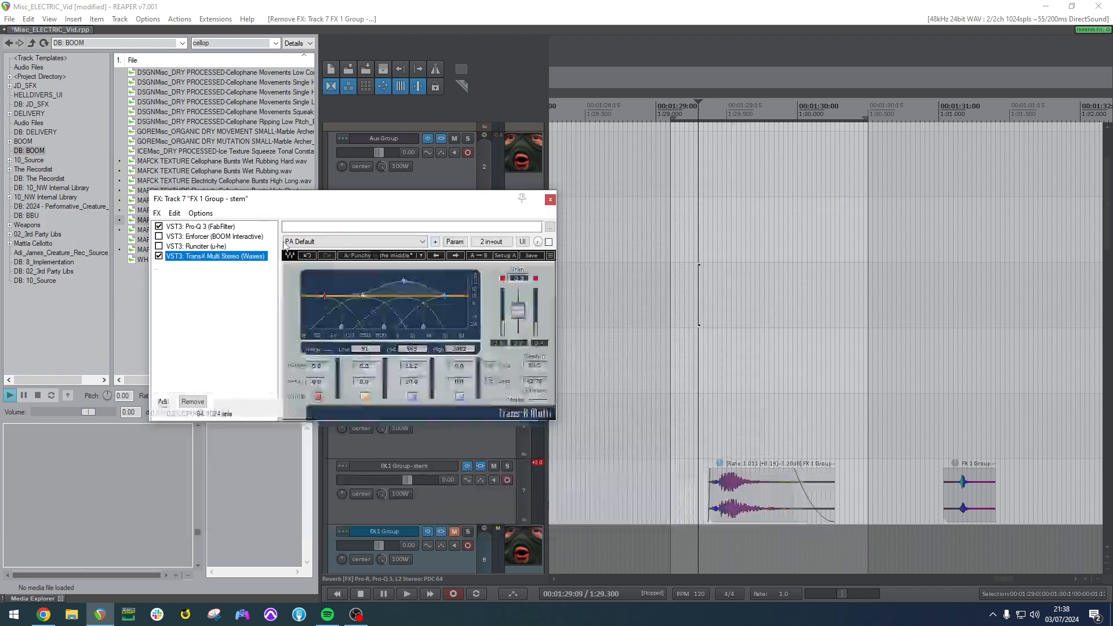
Add Soundtoys PhaseMistress after TransX Multi in the stem track's FX chain.
double_click(271, 311)
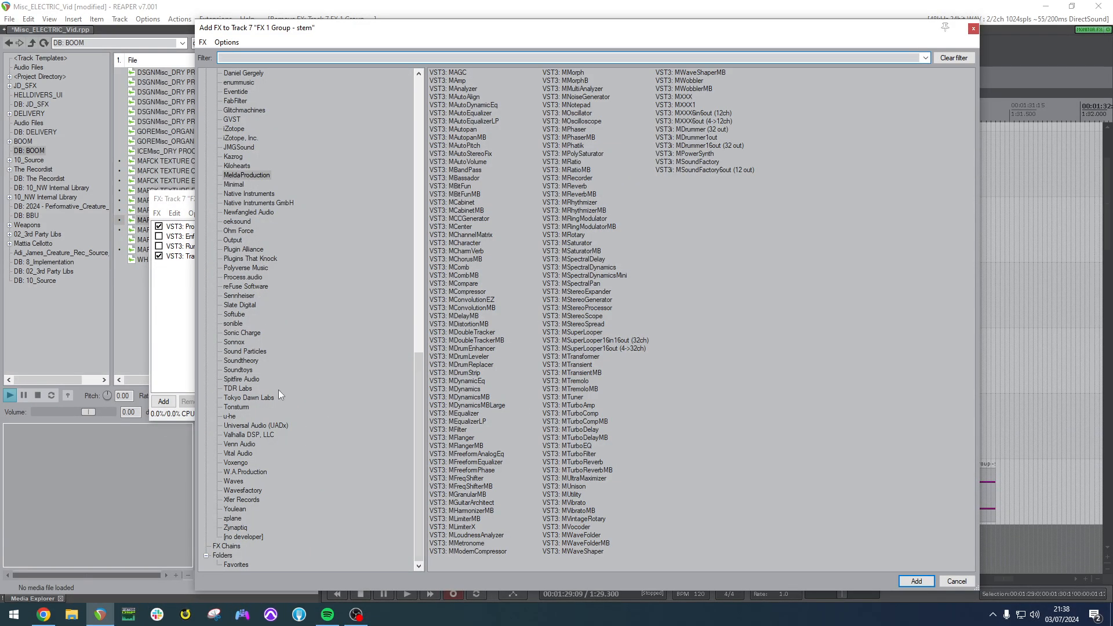
click(241, 355)
click(243, 370)
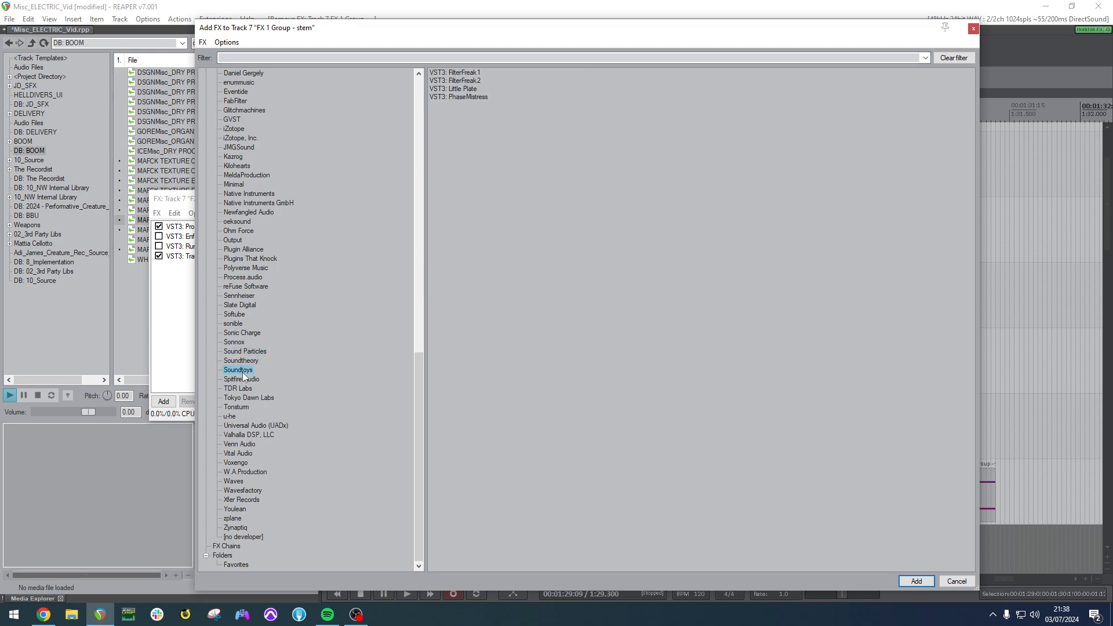
double_click(463, 96)
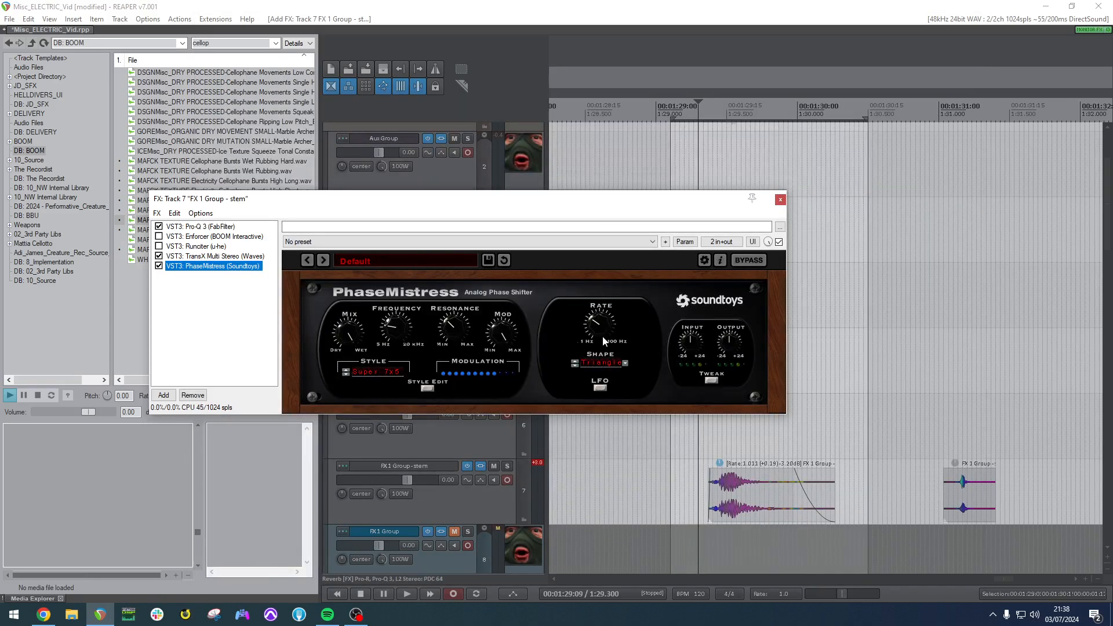
Adjust PhaseMistress's rate while auditioning the burst, and open its Tweak controls.
key(space)
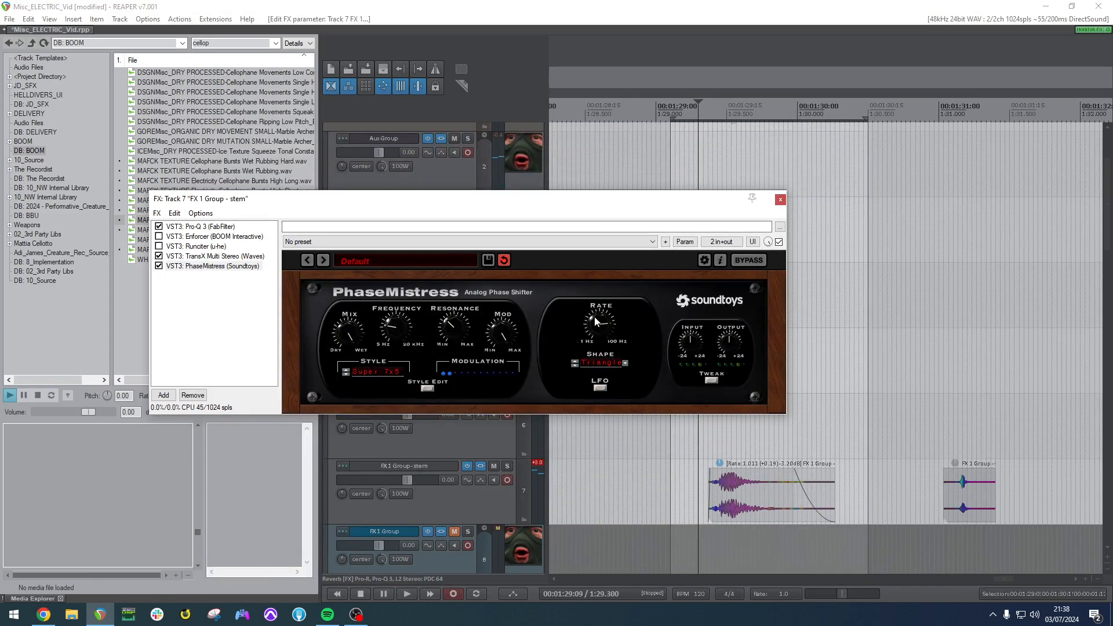
drag(593, 316, 600, 326)
key(space)
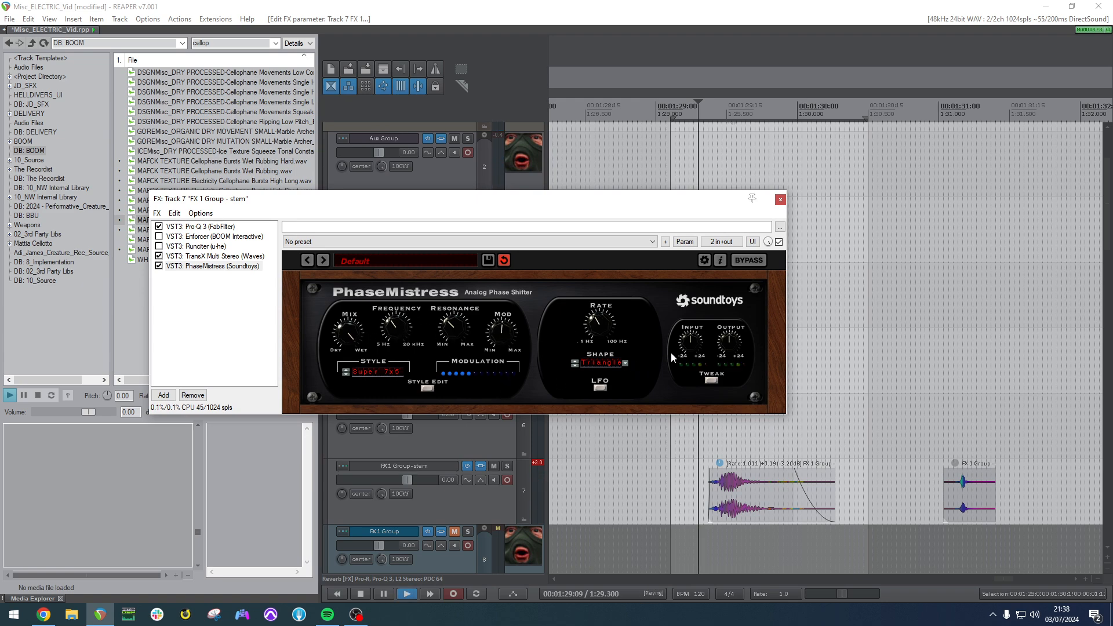
click(711, 380)
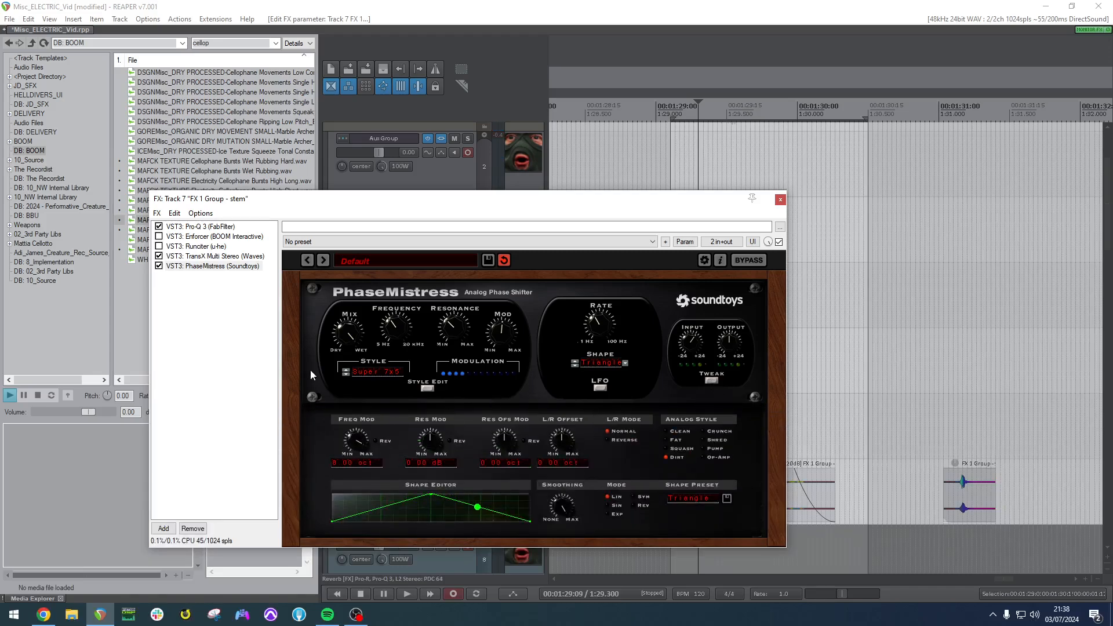
drag(563, 198, 516, 186)
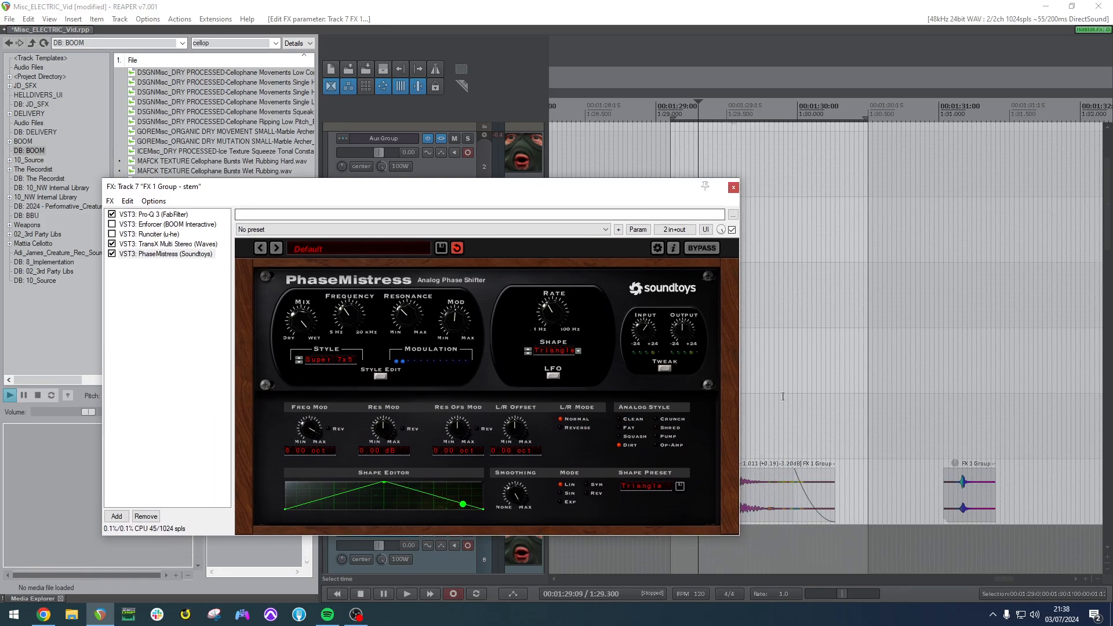
Move the burst item slightly later on the timeline and play it through PhaseMistress.
drag(779, 493, 793, 492)
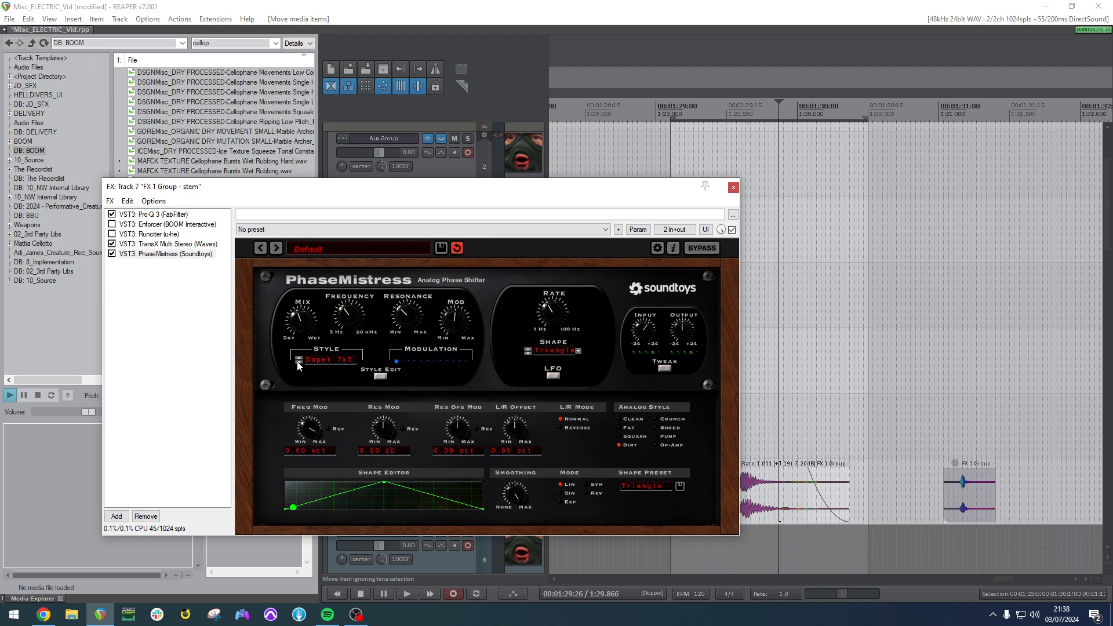
key(space)
key(space)
drag(626, 188, 507, 153)
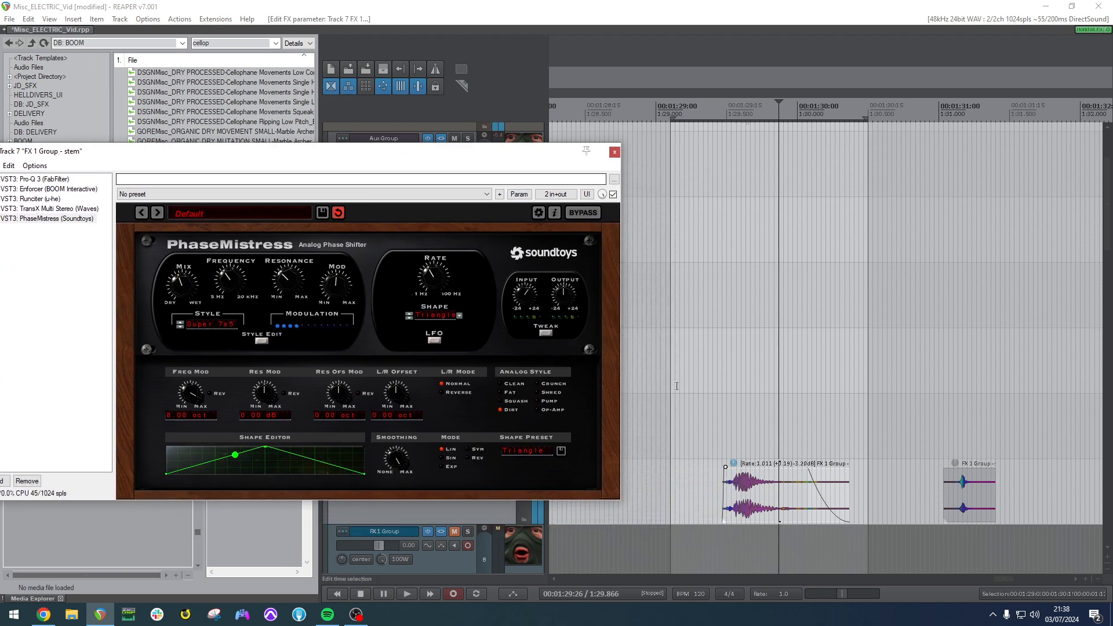
Switch PhaseMistress's modulation source to Envelope and play the burst through it.
click(708, 360)
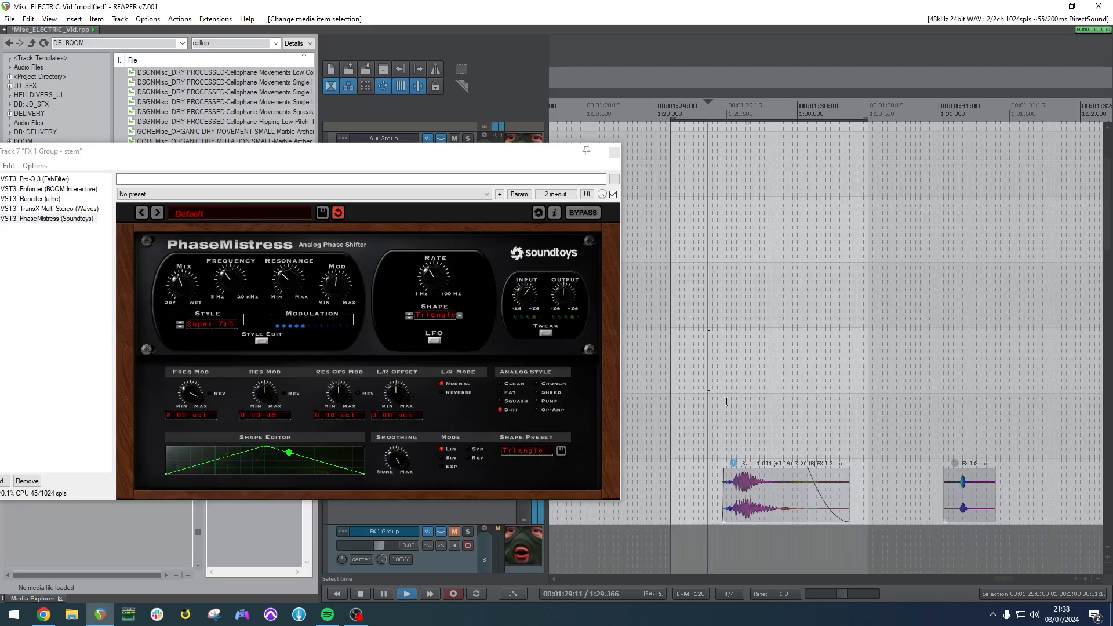
click(435, 341)
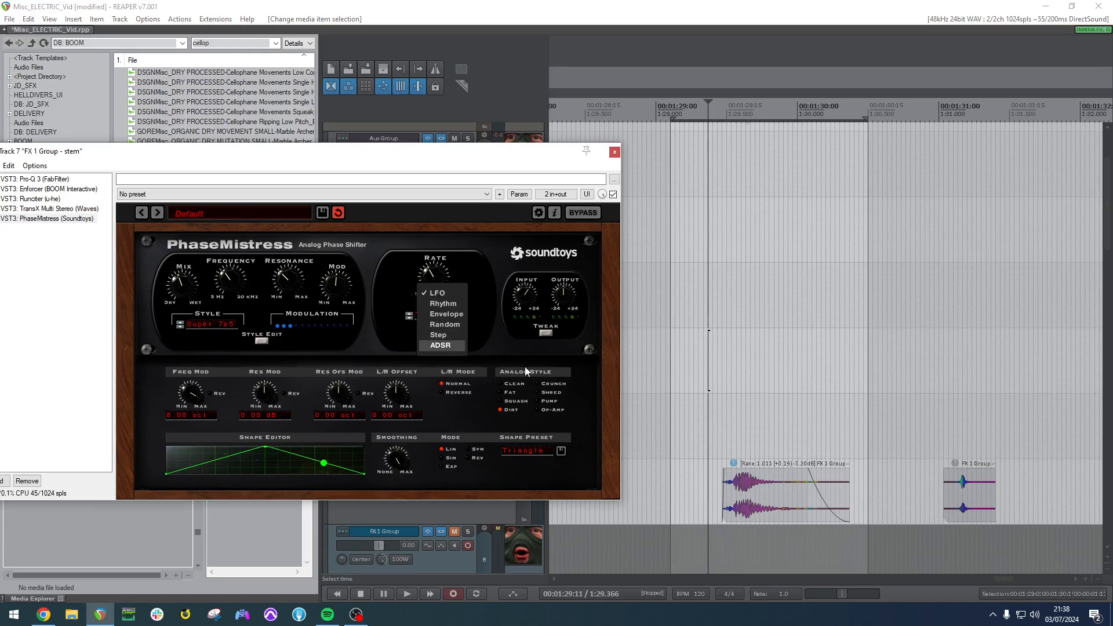
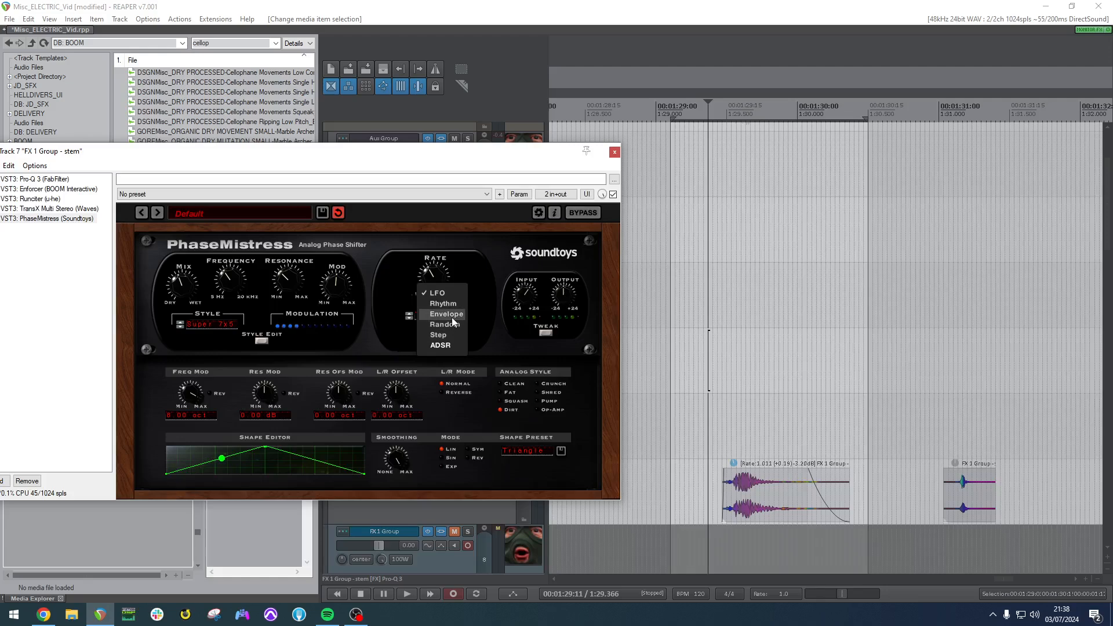
click(446, 315)
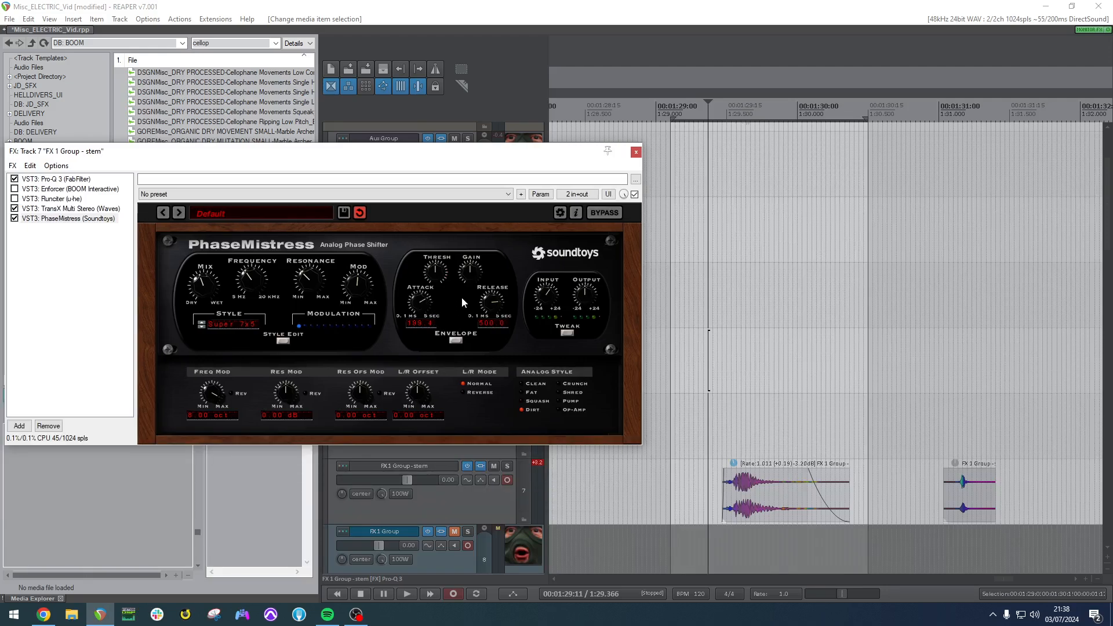
click(731, 405)
key(space)
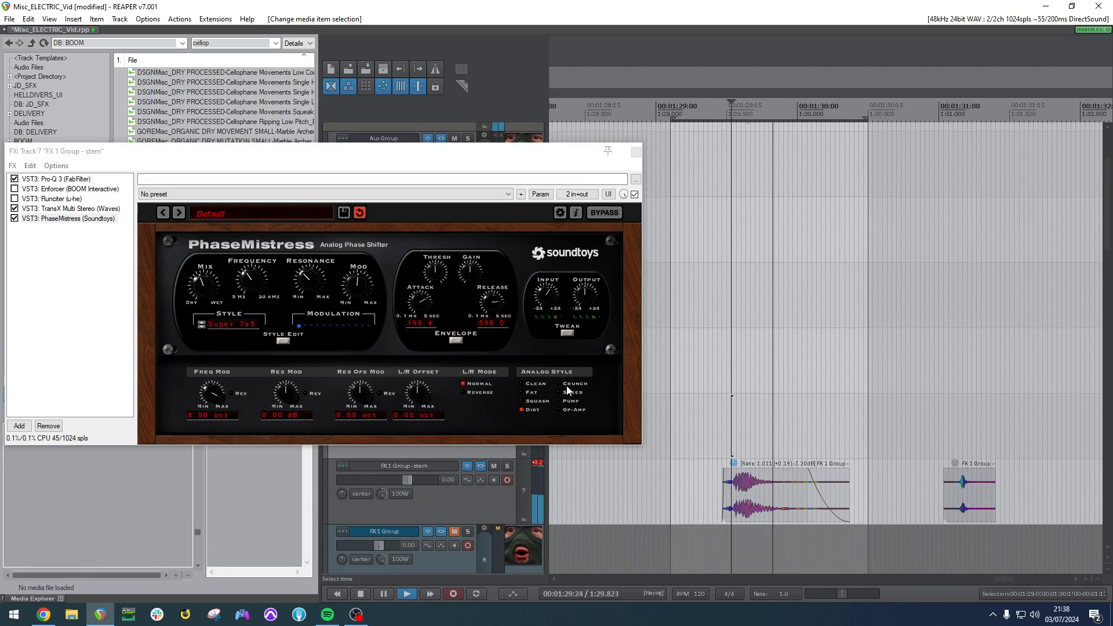
key(space)
Adjust PhaseMistress's envelope threshold and mod amount, and raise the attack to about 1475 ms while auditioning the burst.
drag(433, 268, 426, 277)
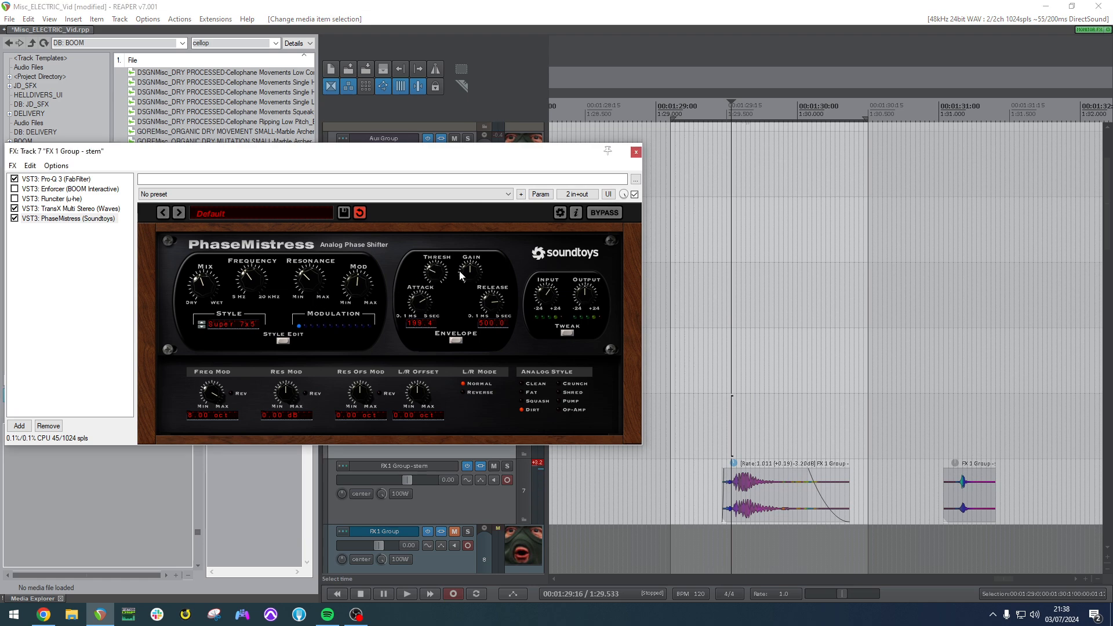
drag(351, 290, 355, 278)
key(space)
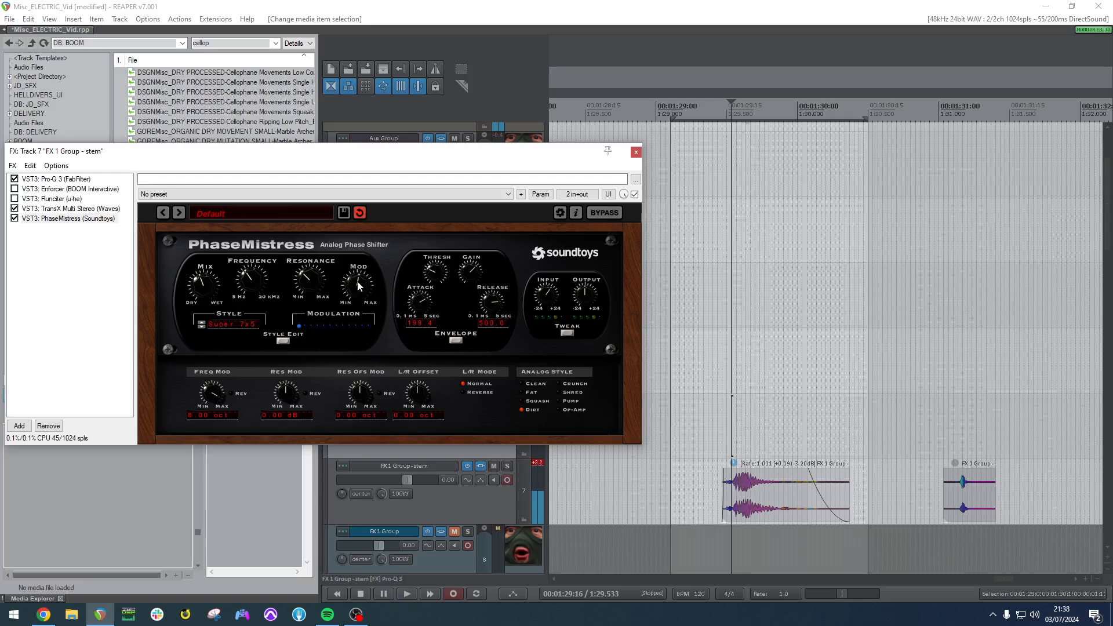
key(space)
key(space)
drag(421, 313, 422, 304)
key(space)
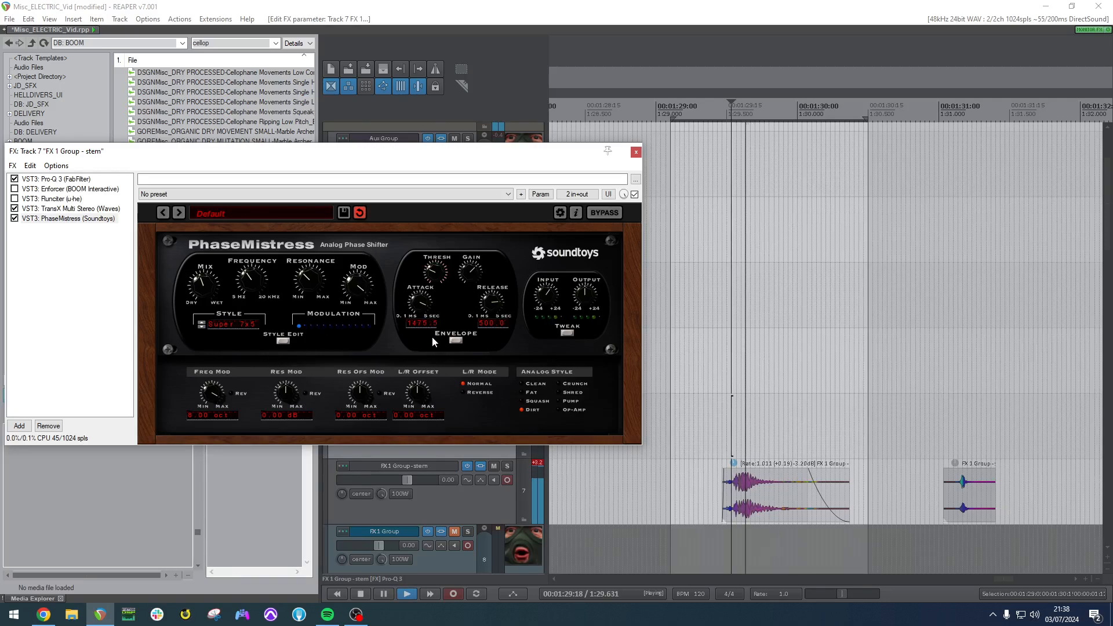
key(space)
Adjust PhaseMistress's mix, frequency and resonance while repeatedly auditioning the burst.
drag(209, 300, 251, 313)
key(space)
key(space)
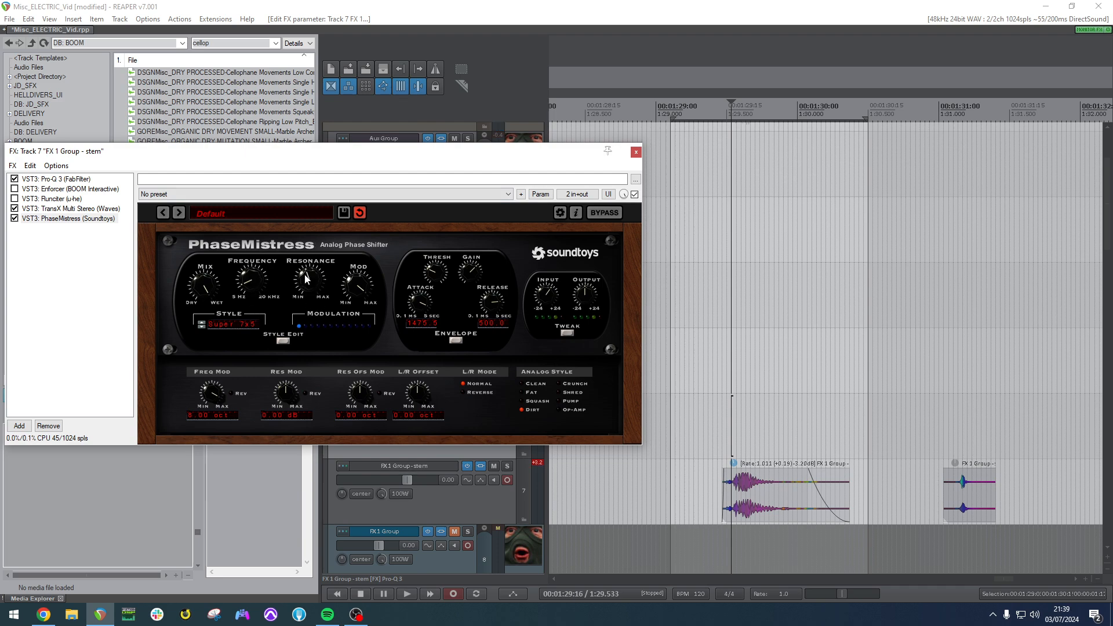
key(space)
drag(360, 295, 364, 269)
key(space)
key(space)
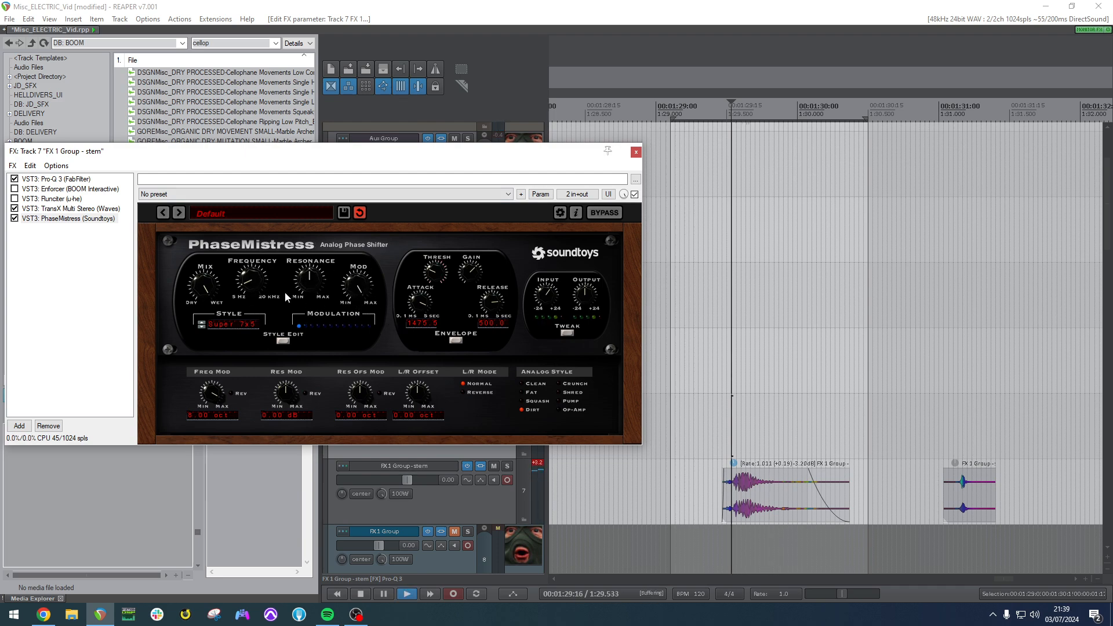
Readjust PhaseMistress's frequency and mix, and replay the burst several times.
drag(254, 284, 308, 297)
key(space)
key(space)
key(space)
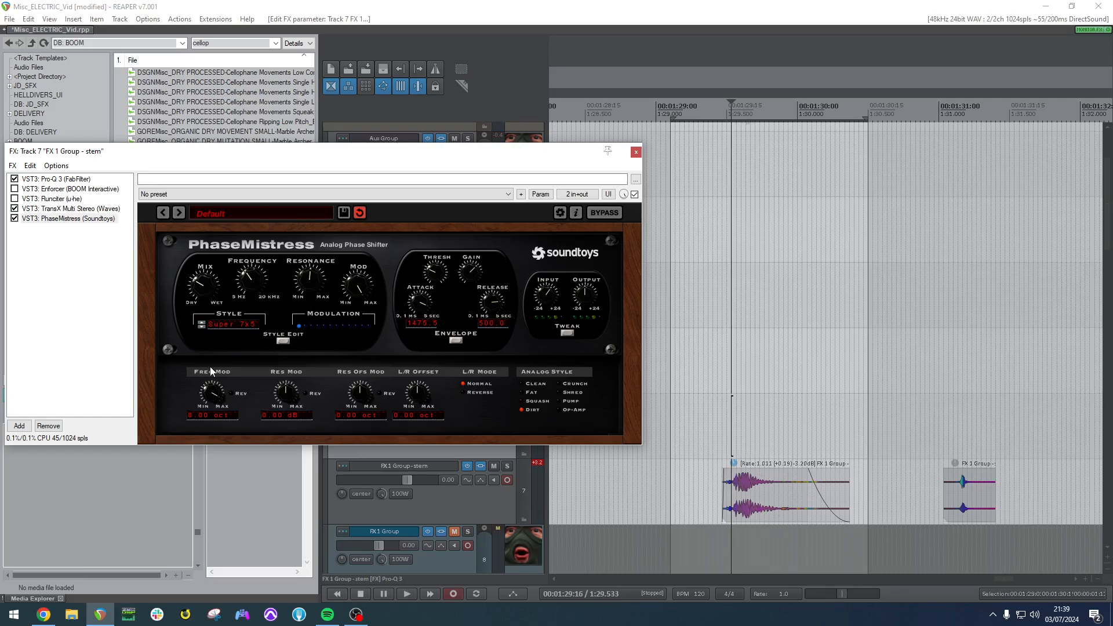
key(space)
key(space)
Remove PhaseMistress from the stem track's FX chain.
click(61, 222)
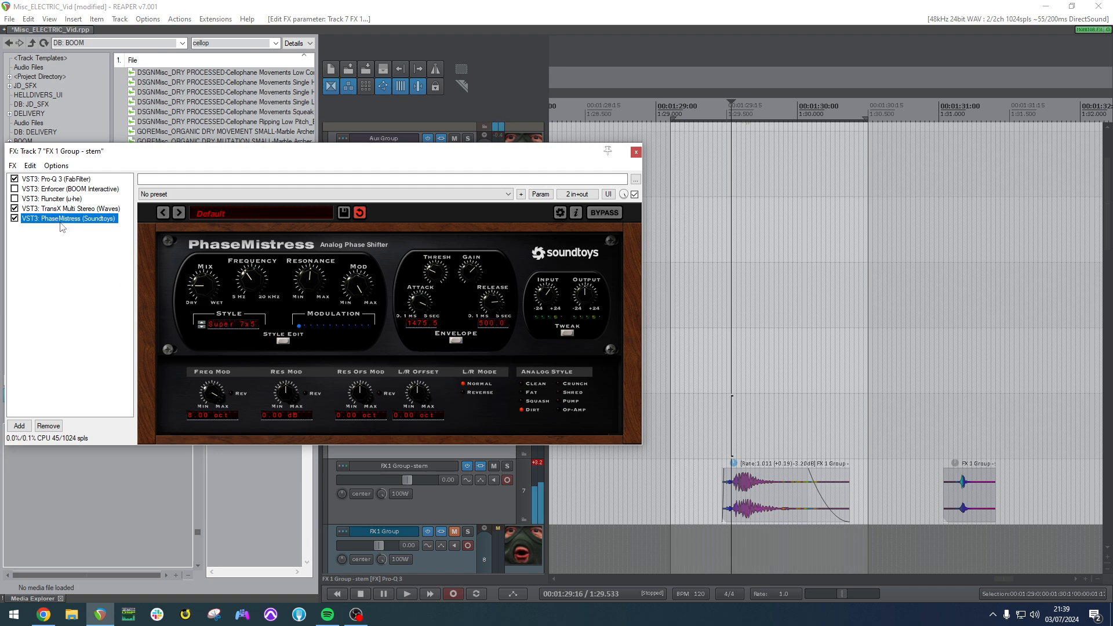
key(Delete)
Add Waves MetaFlanger Stereo after TransX Multi in the stem track's FX chain, with mix 44 and delay 0.5.
double_click(38, 253)
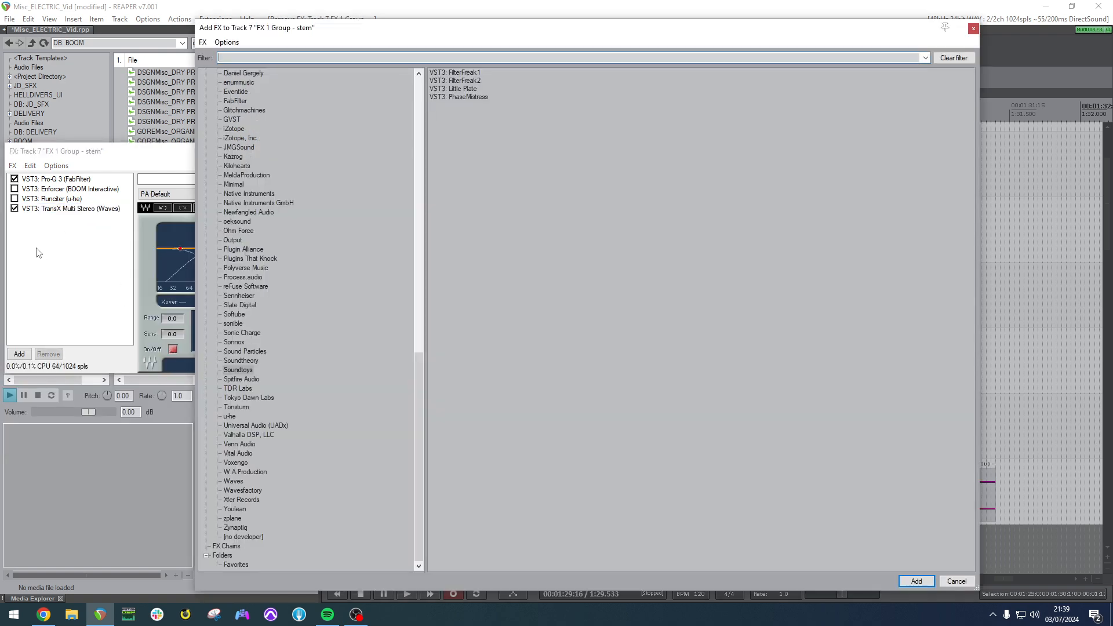
click(239, 481)
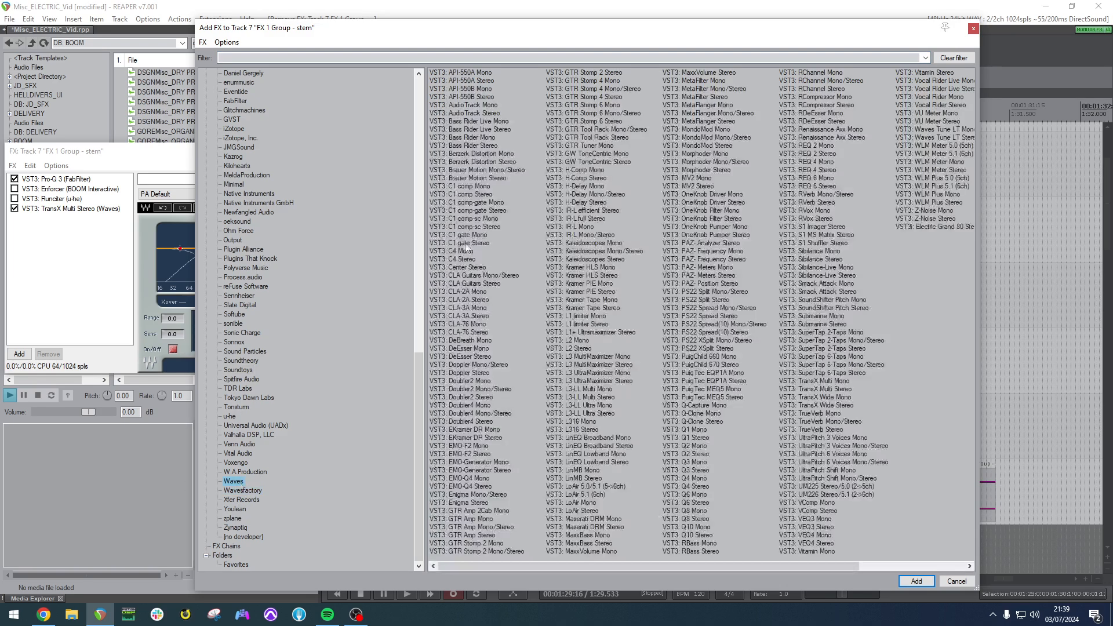
double_click(707, 121)
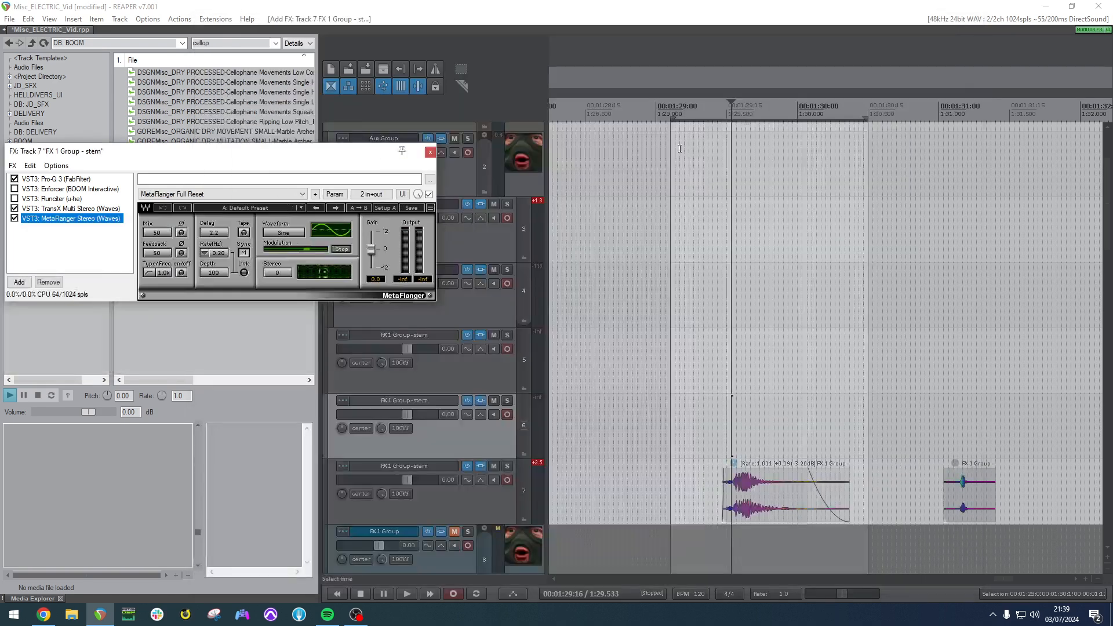
drag(162, 233, 162, 238)
click(216, 233)
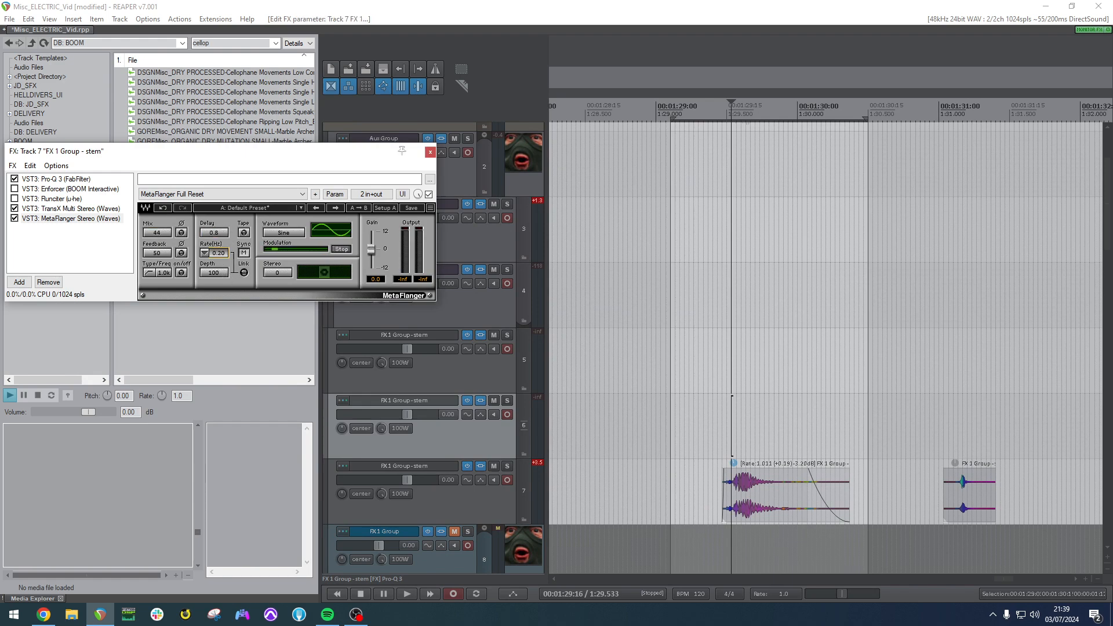
Set MetaFlanger's rate to 4.13 Hz and its delay to 1.5 while auditioning the burst.
key(space)
drag(218, 253, 220, 285)
key(space)
key(space)
key(space)
drag(214, 233, 215, 227)
key(space)
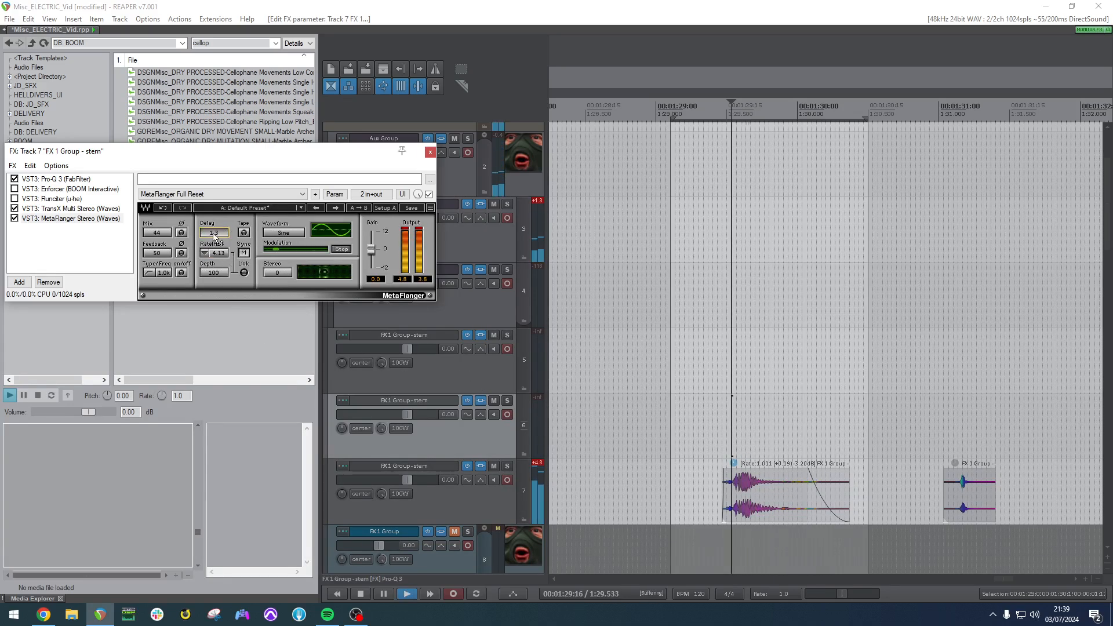
key(space)
Stretch the end of the burst item slightly to a rate of 0.975 and play it back.
click(843, 497)
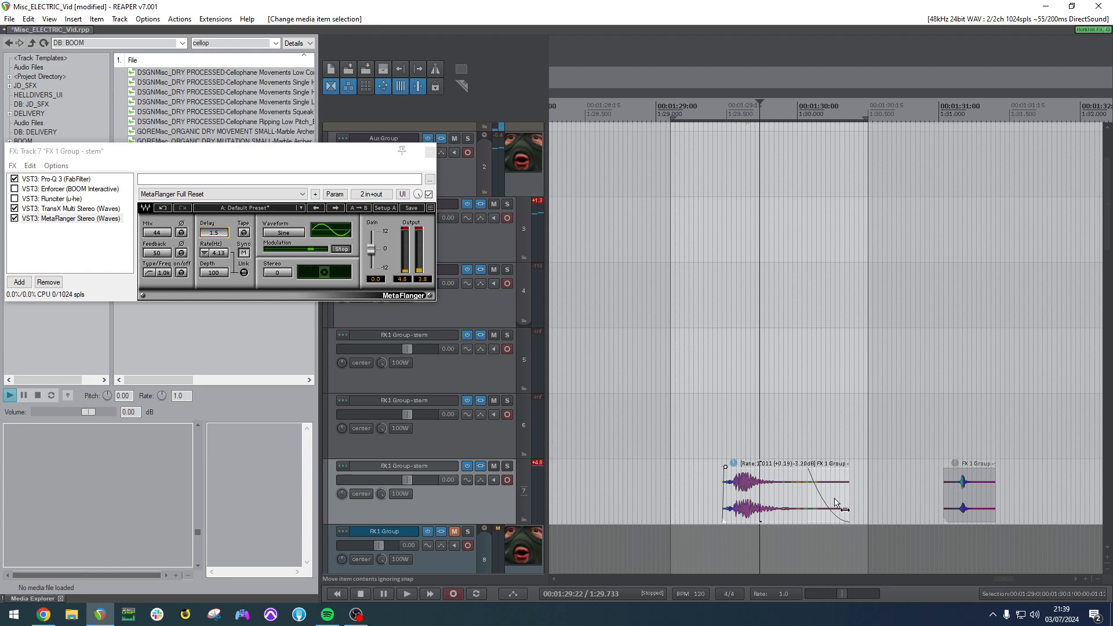
click(679, 377)
mouse_move(847, 494)
mouse_down()
mouse_move(876, 494)
mouse_move(792, 495)
mouse_move(854, 495)
mouse_up()
key(space)
key(space)
click(795, 499)
click(690, 426)
key(space)
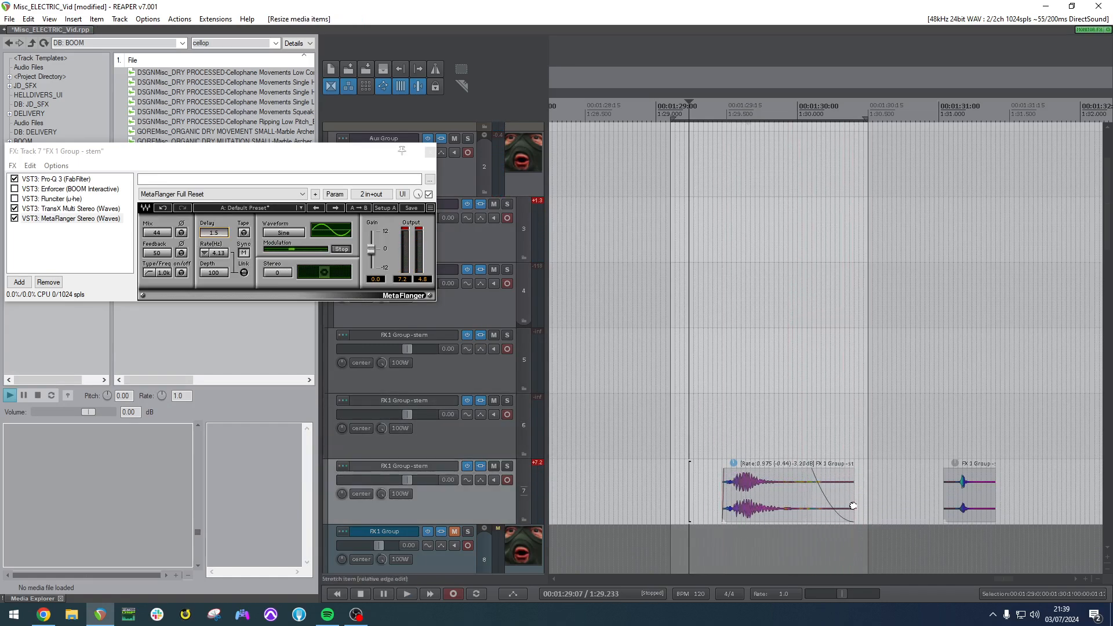
click(722, 414)
Remove MetaFlanger from the stem track's FX chain and close the FX window.
drag(162, 152, 424, 194)
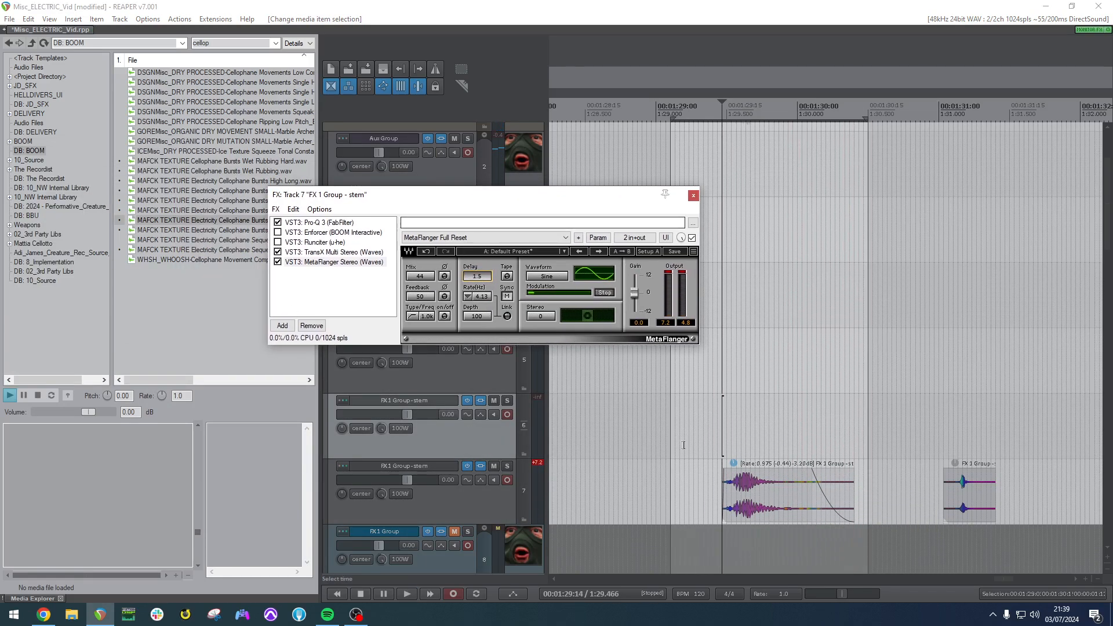
click(793, 484)
scroll(426, 445, down, 3)
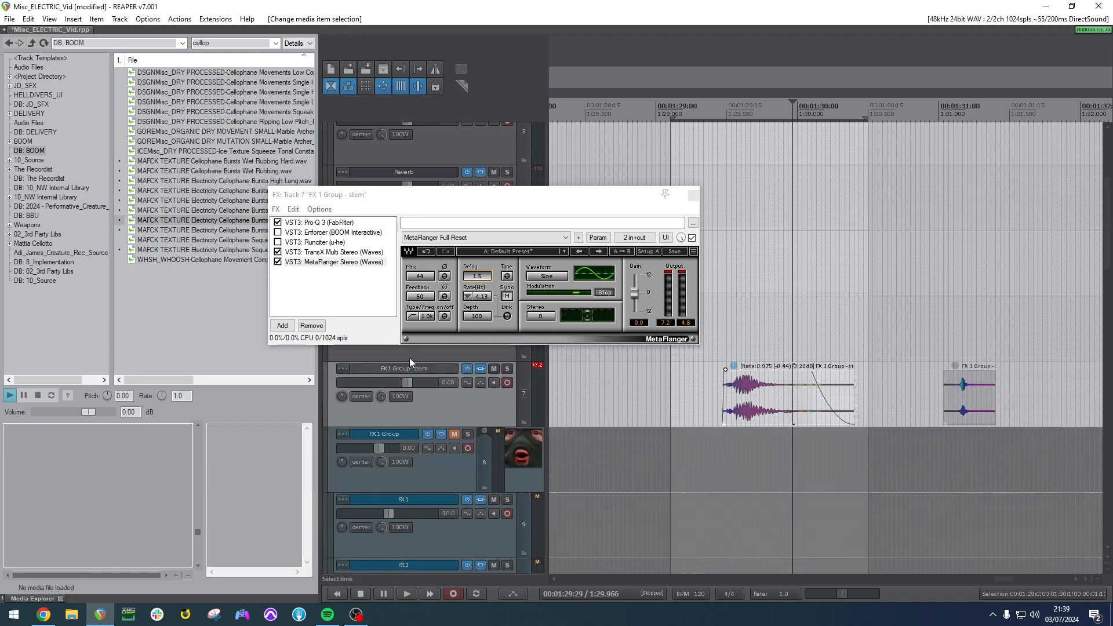
click(335, 252)
click(335, 261)
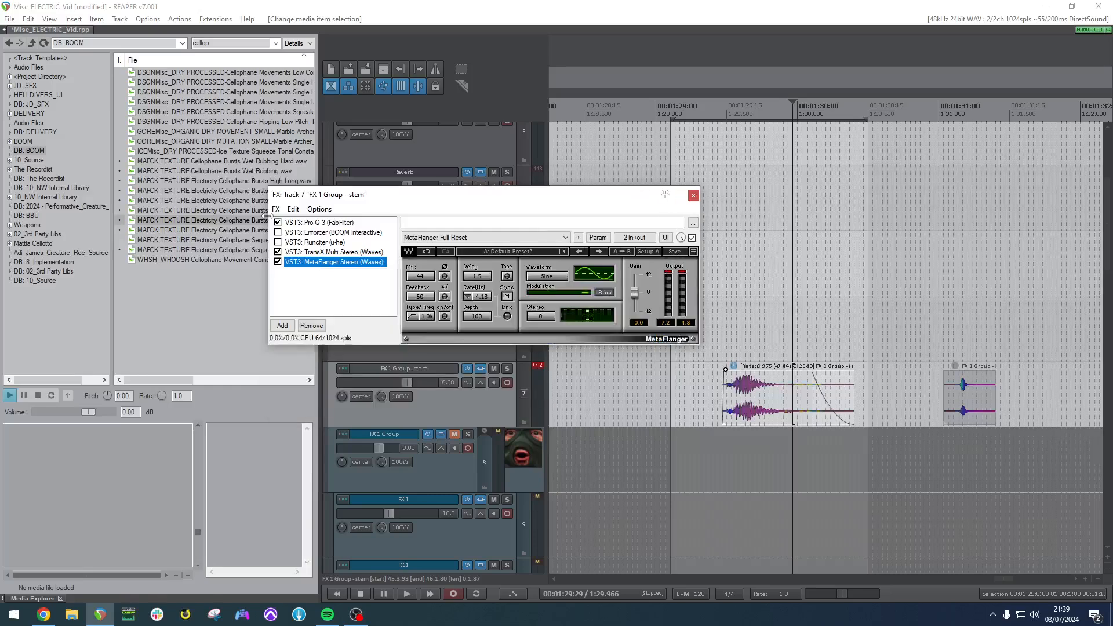
key(Delete)
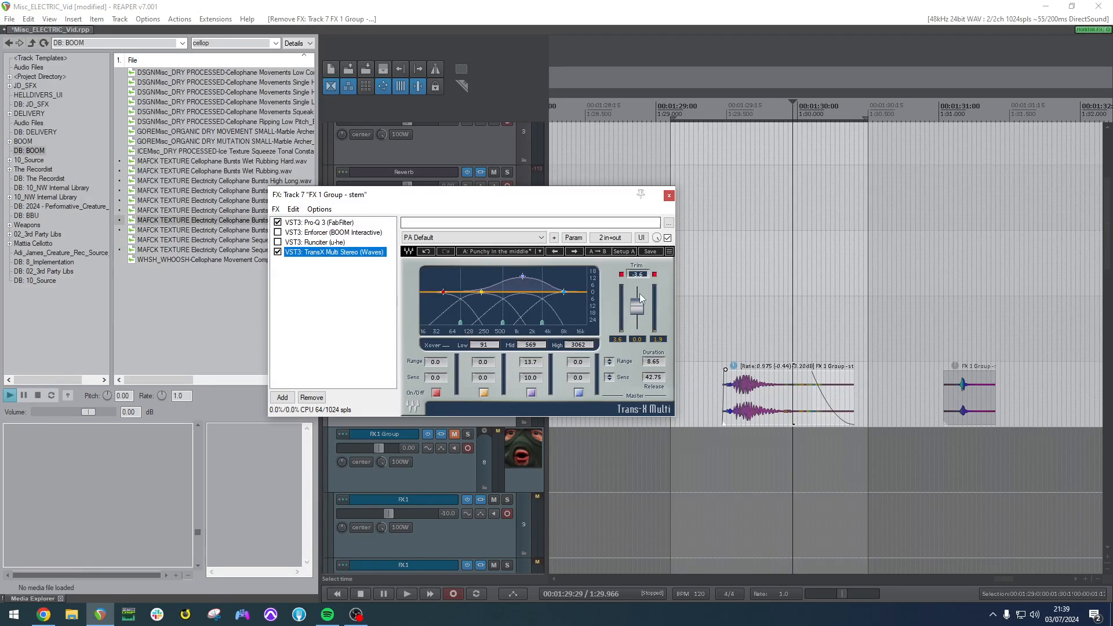
click(668, 195)
Audition the stretched burst on track 7 without the flanger.
click(761, 400)
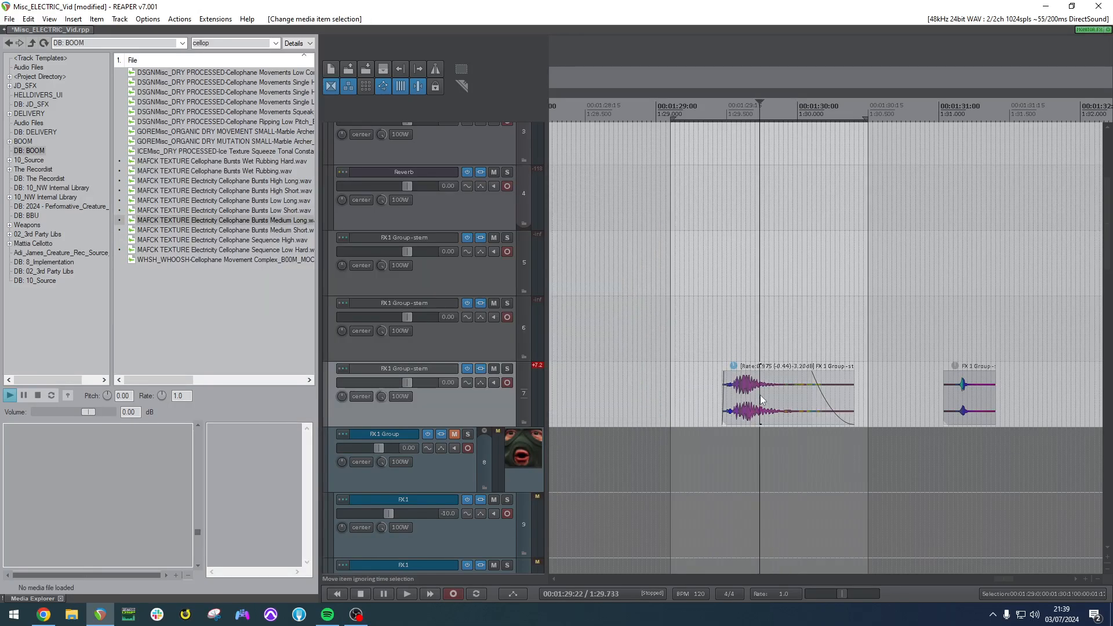
scroll(761, 400, down, 3)
scroll(811, 400, up, 3)
scroll(829, 399, down, 4)
click(826, 399)
scroll(834, 397, up, 6)
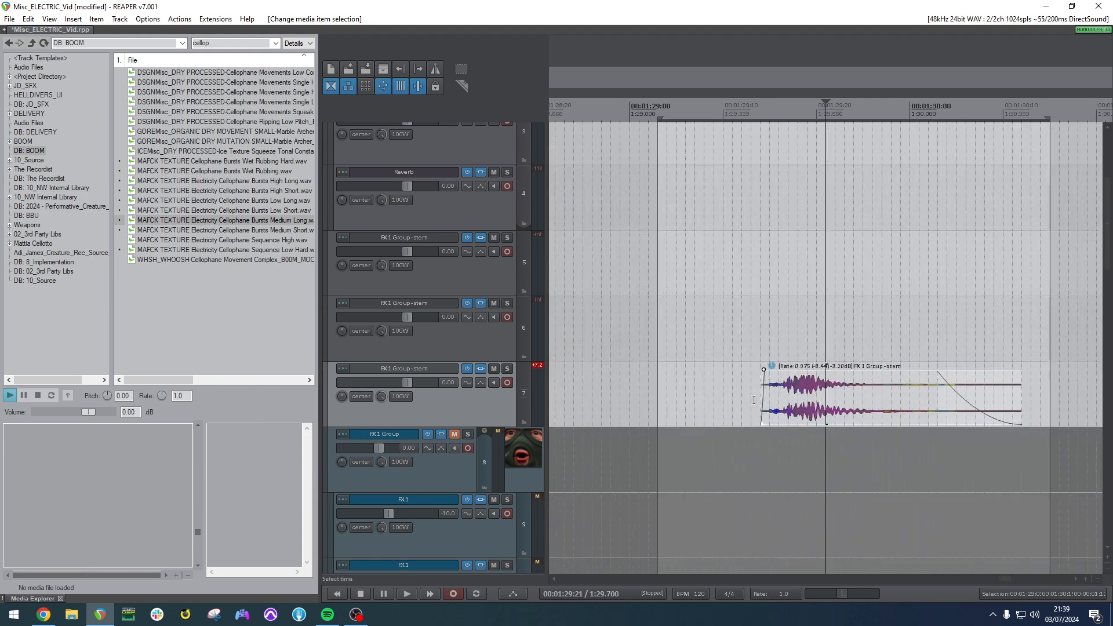
click(753, 400)
key(space)
scroll(840, 389, down, 4)
key(space)
drag(869, 397, 872, 397)
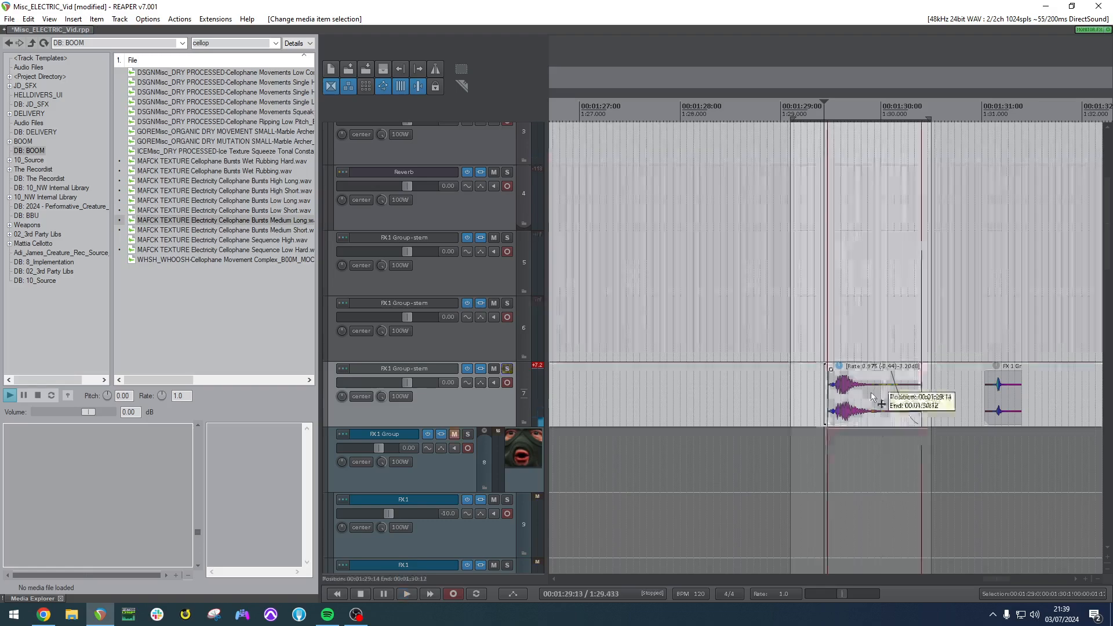
scroll(872, 398, down, 4)
key(space)
scroll(873, 397, down, 3)
key(space)
Audition the two longer rendered burst sequences on track 7, around 1:39 and 1:16.
click(914, 393)
scroll(913, 392, up, 3)
key(space)
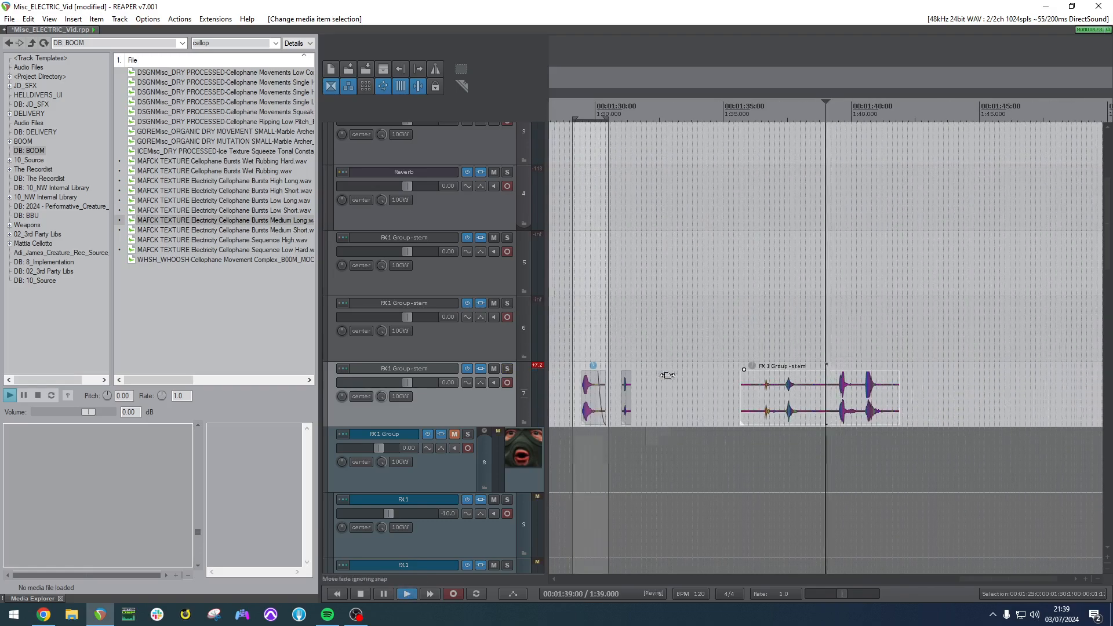
scroll(666, 372, down, 3)
key(space)
click(615, 390)
scroll(617, 390, up, 4)
key(space)
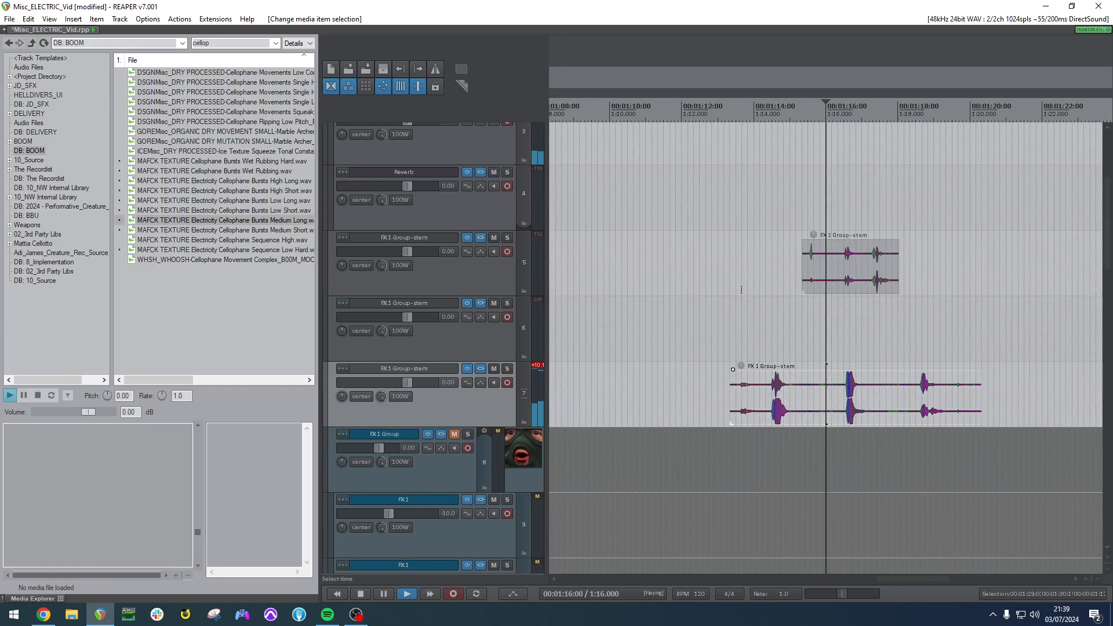
Move the second stem item on track 5 about 4 seconds earlier and play the track 7 burst sequence below it.
click(827, 262)
drag(874, 278, 717, 278)
key(space)
key(space)
click(844, 390)
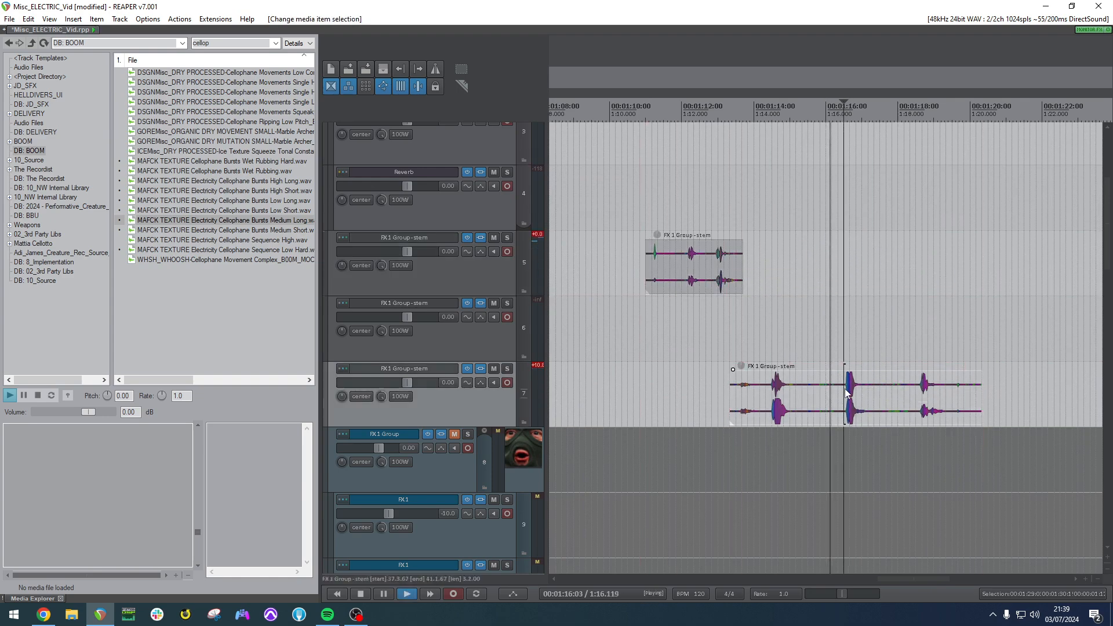
Audition the slowed-down burst sequence on track 6 from around its middle.
scroll(844, 388, down, 4)
click(595, 321)
scroll(753, 357, up, 4)
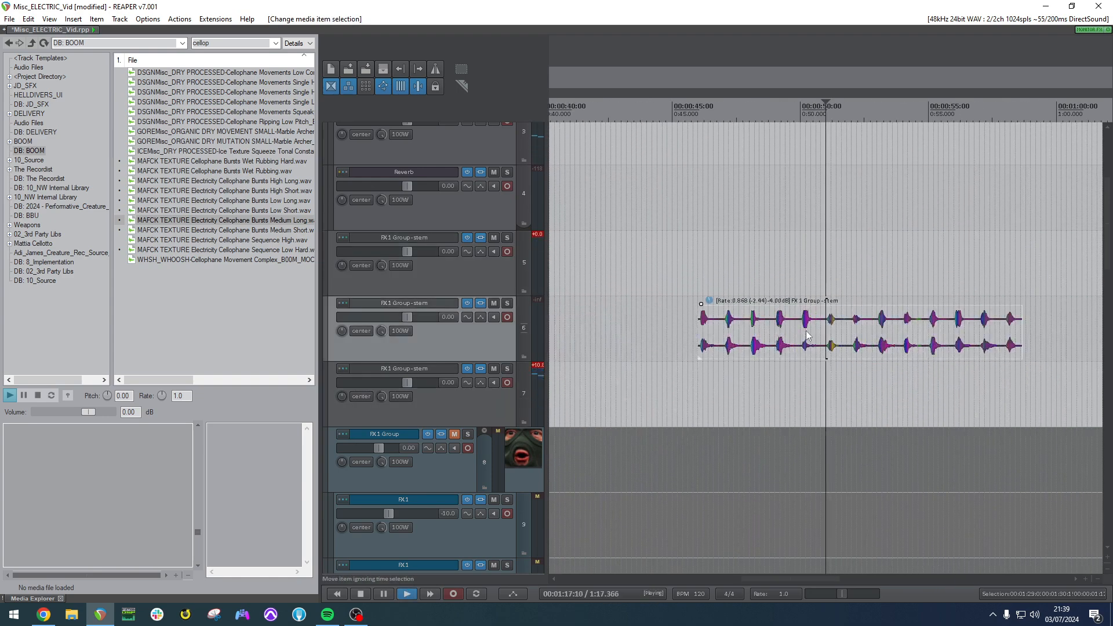
click(847, 328)
key(space)
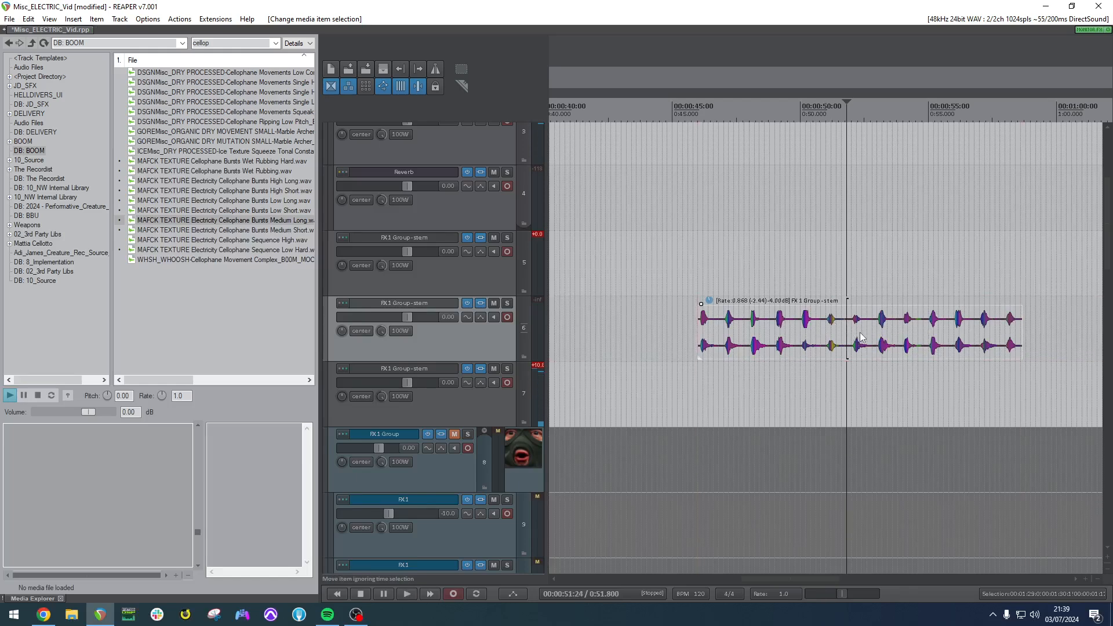
click(839, 325)
key(space)
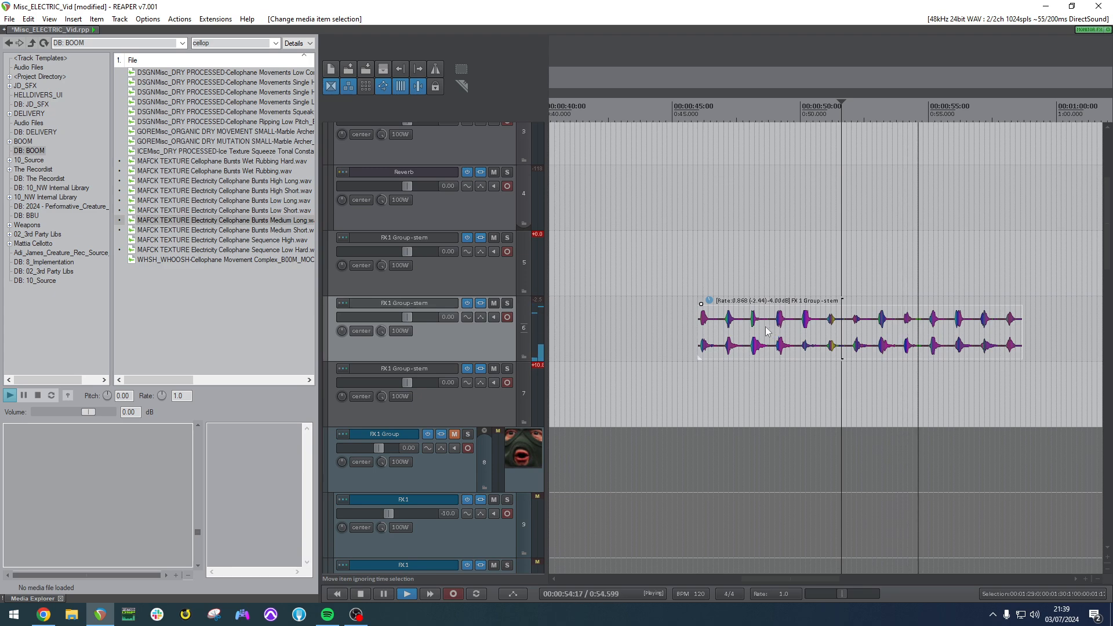
Nudge the burst sequence on track 6 slightly along the timeline and stop playback.
drag(807, 323, 811, 323)
key(space)
scroll(812, 328, down, 4)
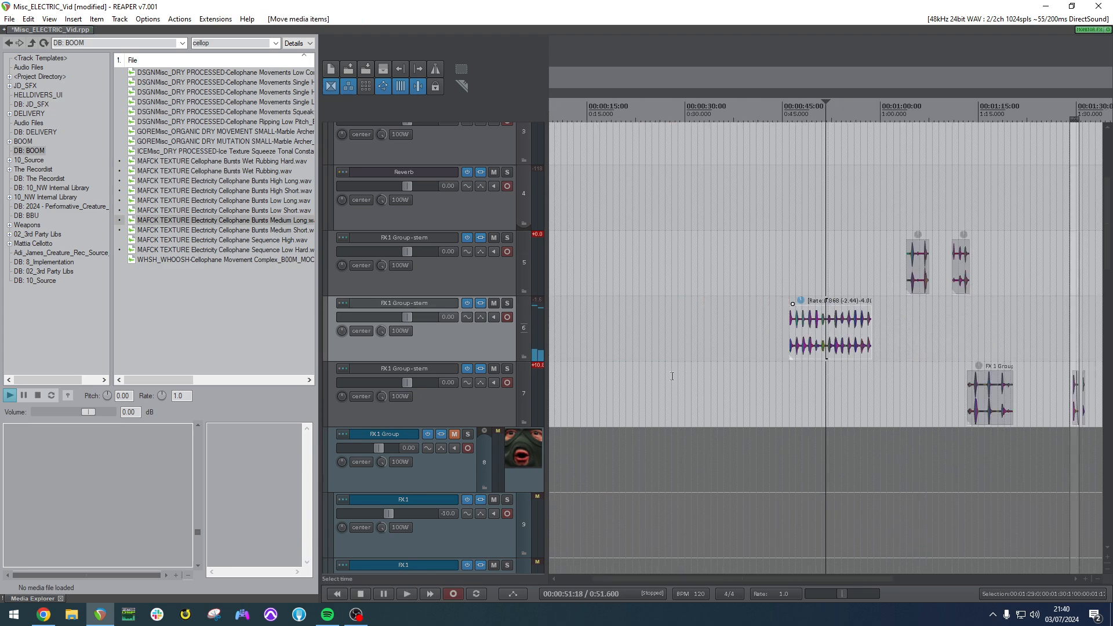
Survey the rendered stem items along the timeline on tracks 5, 6 and 7.
click(671, 376)
scroll(670, 373, down, 3)
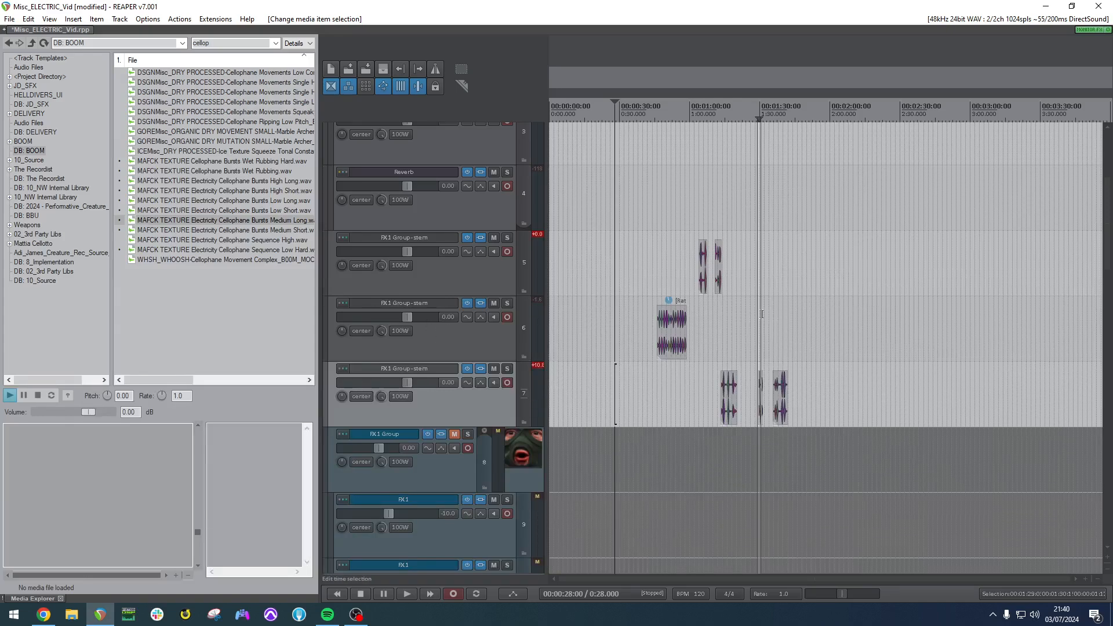
scroll(873, 383, up, 4)
scroll(912, 388, down, 4)
click(754, 400)
scroll(752, 401, up, 4)
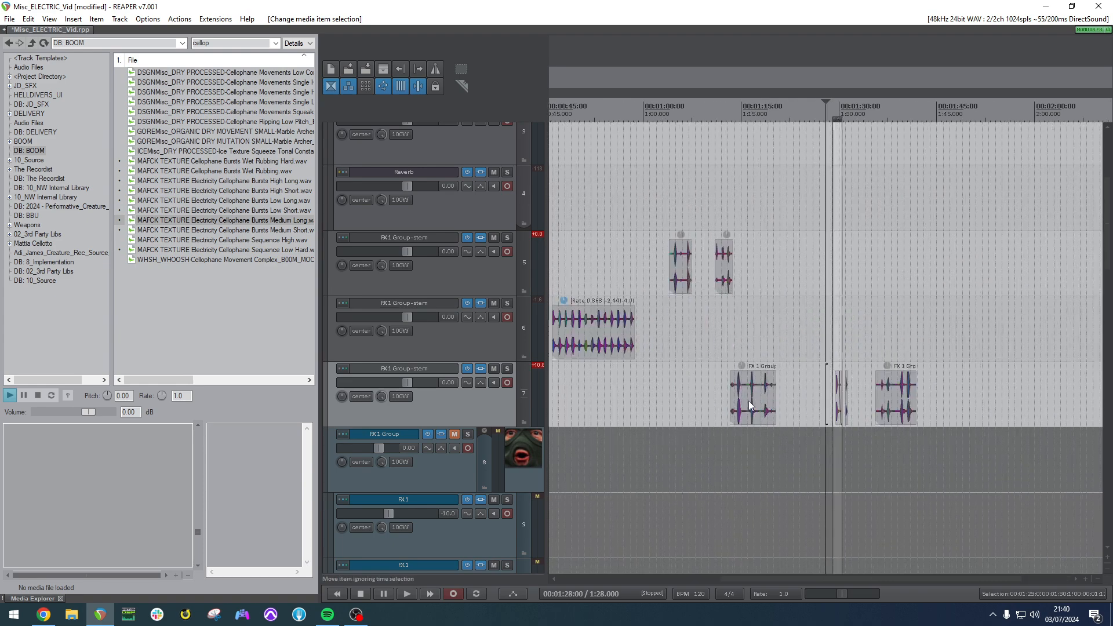
Extend both ends of the first stem item on track 7 so it spans about 1:10 to 1:25.
scroll(749, 401, up, 4)
click(725, 396)
drag(725, 396, 787, 397)
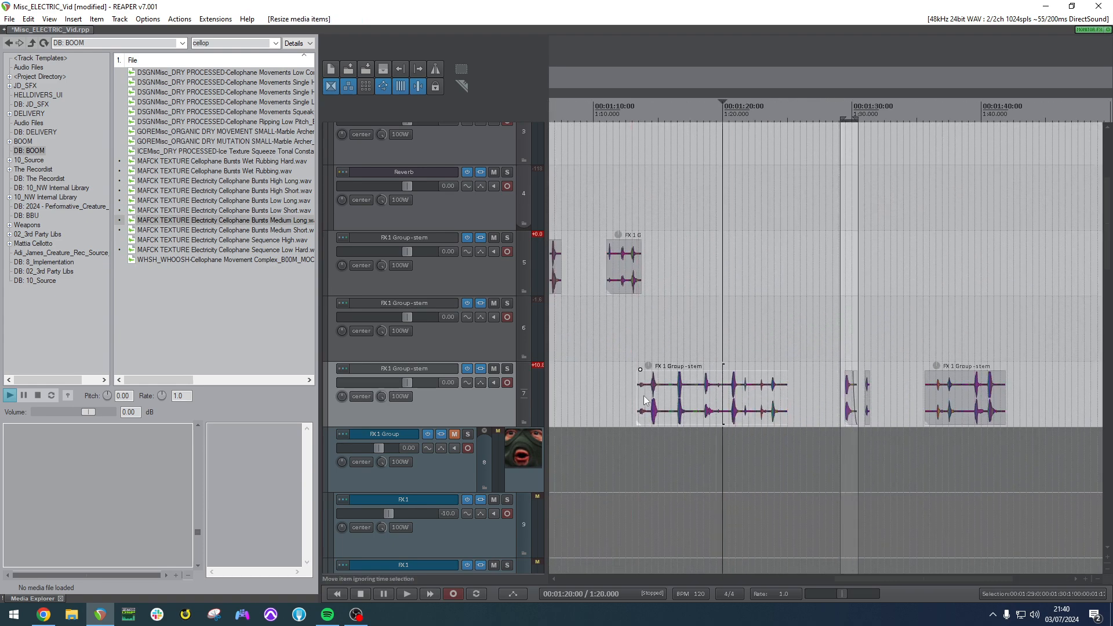
drag(643, 400, 597, 400)
Audition the extended burst sequence on track 7 from several points between about 1:15 and 1:20.
click(665, 394)
key(space)
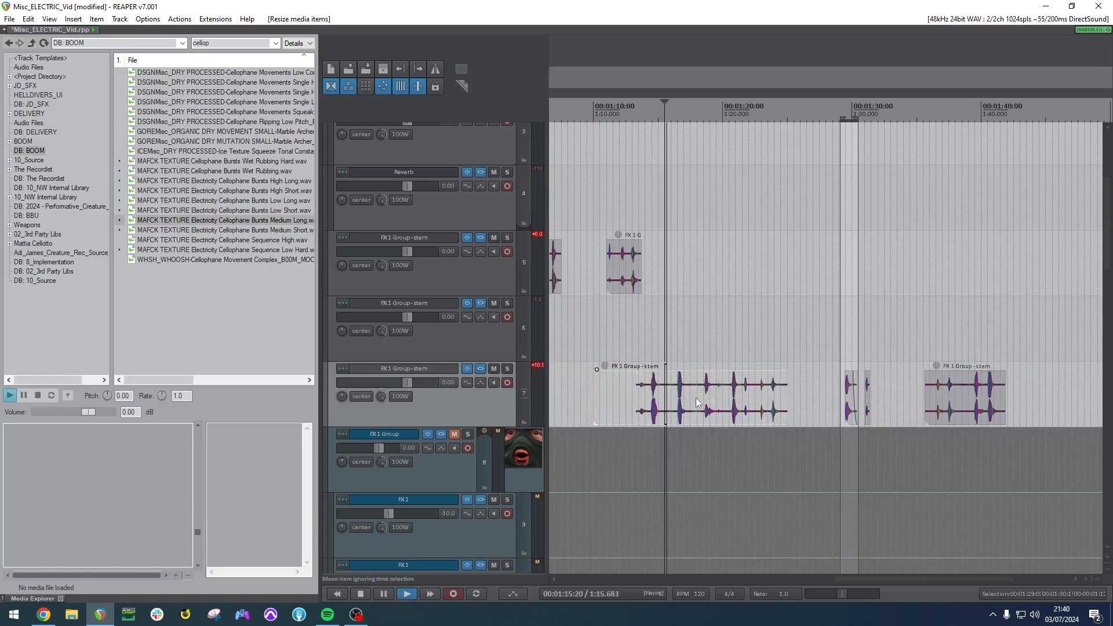
click(705, 394)
key(space)
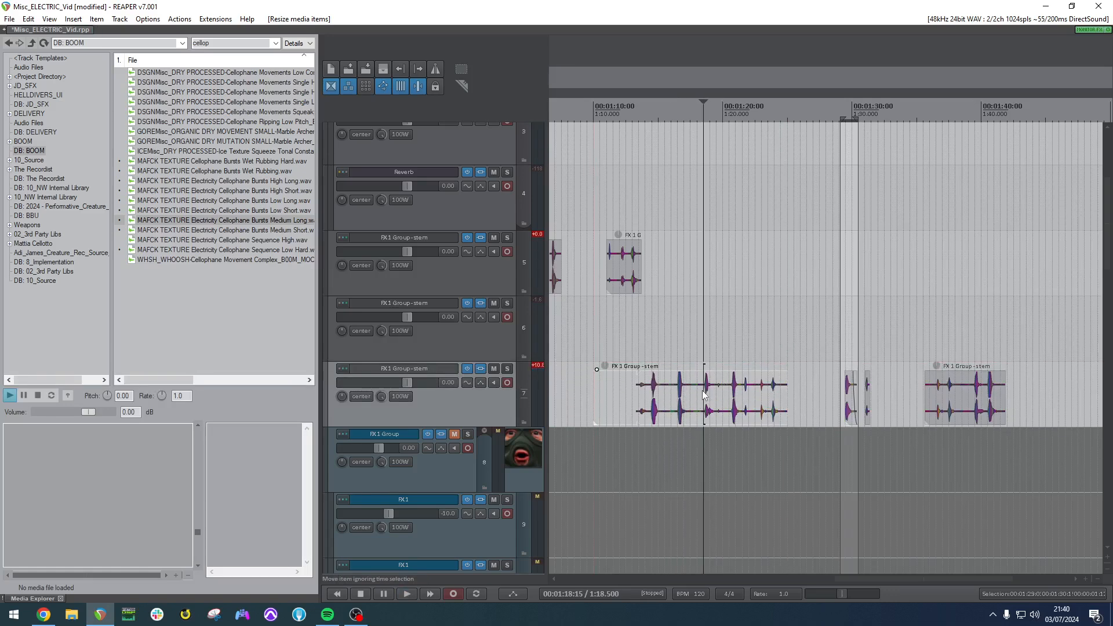
key(space)
key(space)
click(725, 397)
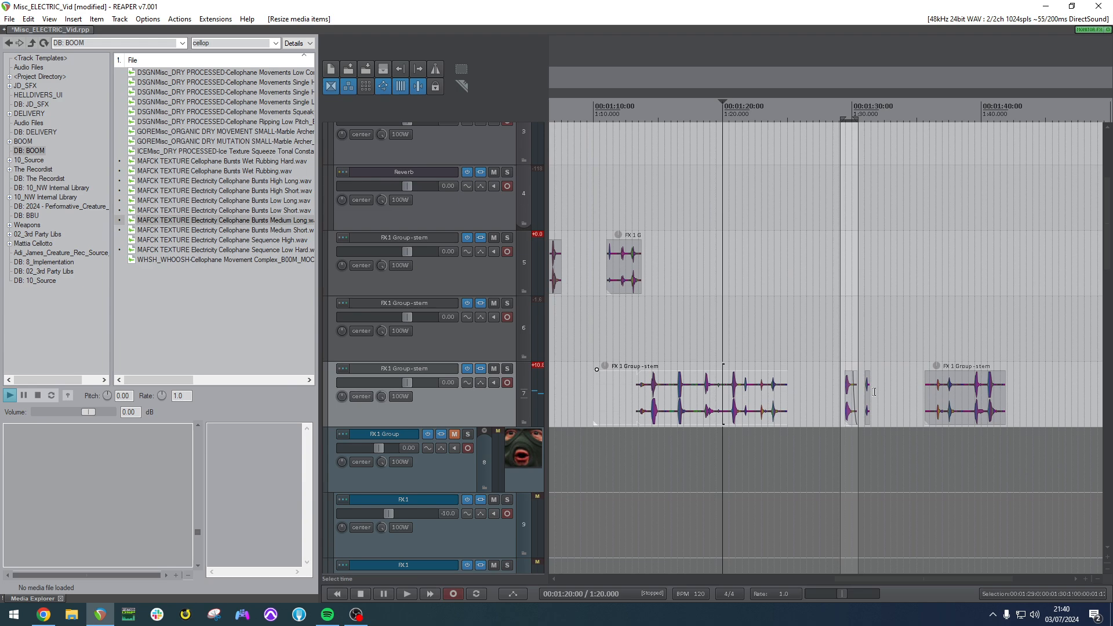
Move the extended burst sequence to track 6 at 1:47:15 and insert the JD_MORPH_Template_v1 track template below track 7.
drag(711, 397, 951, 329)
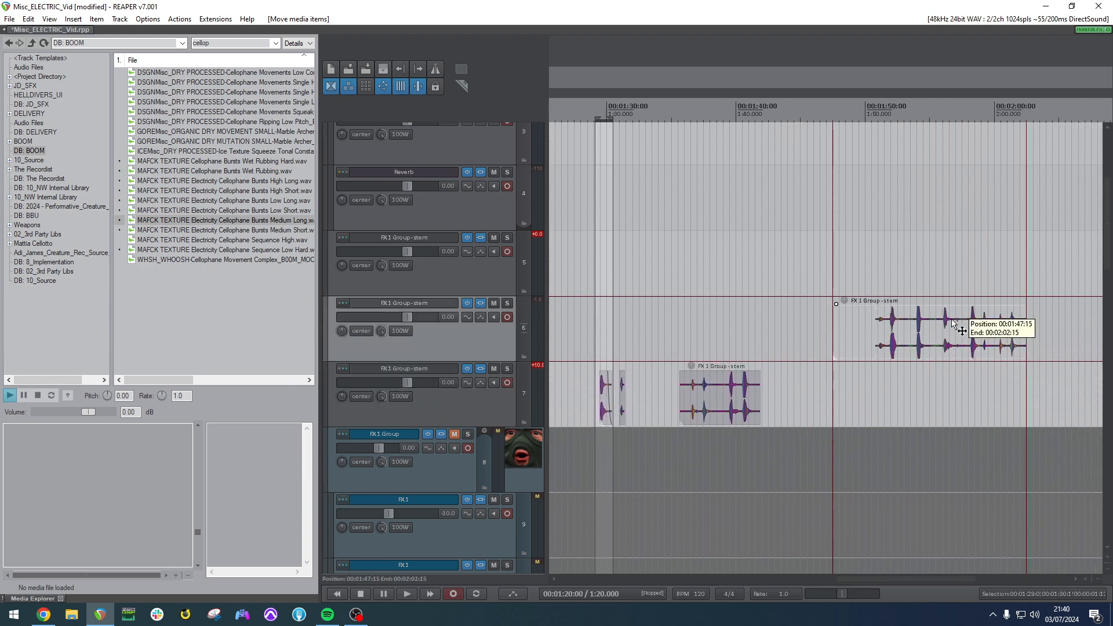
click(950, 329)
right_click(442, 407)
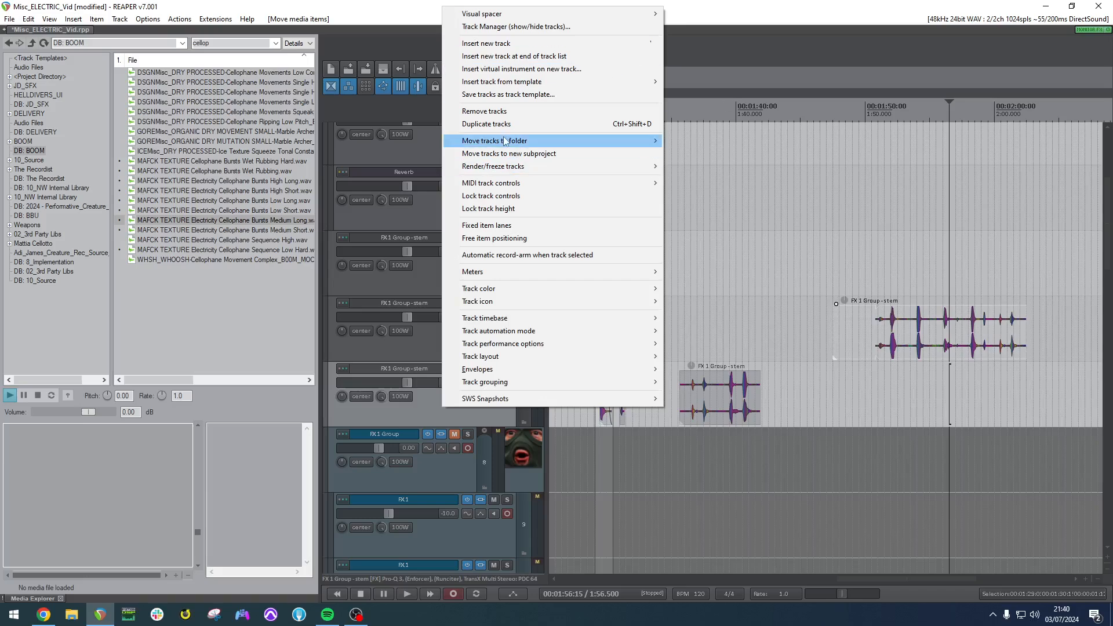
mouse_move(545, 81)
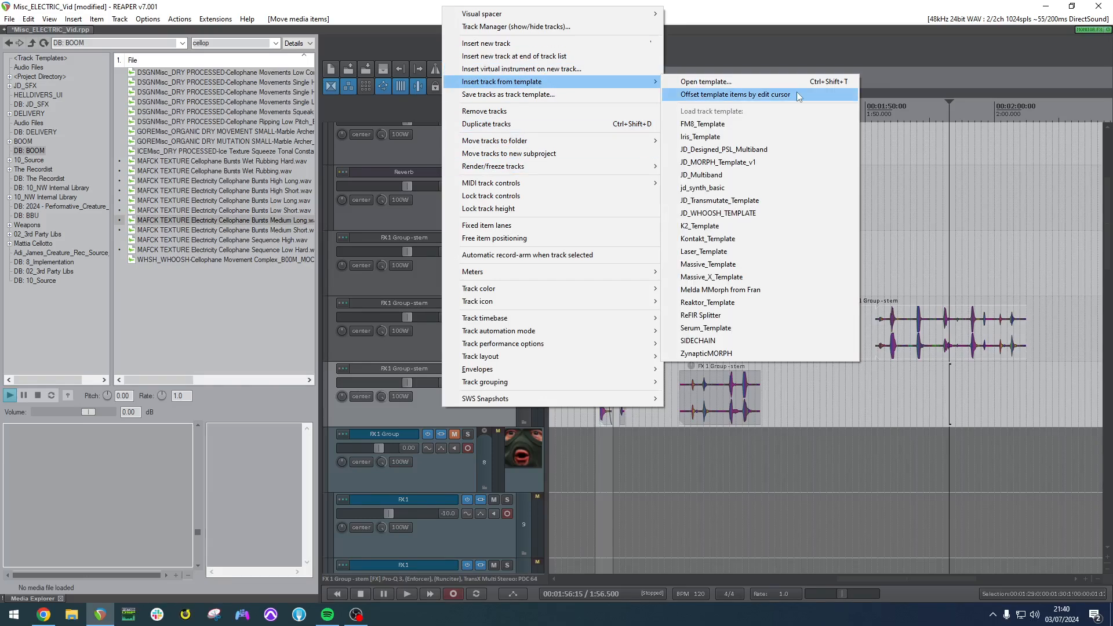
click(752, 167)
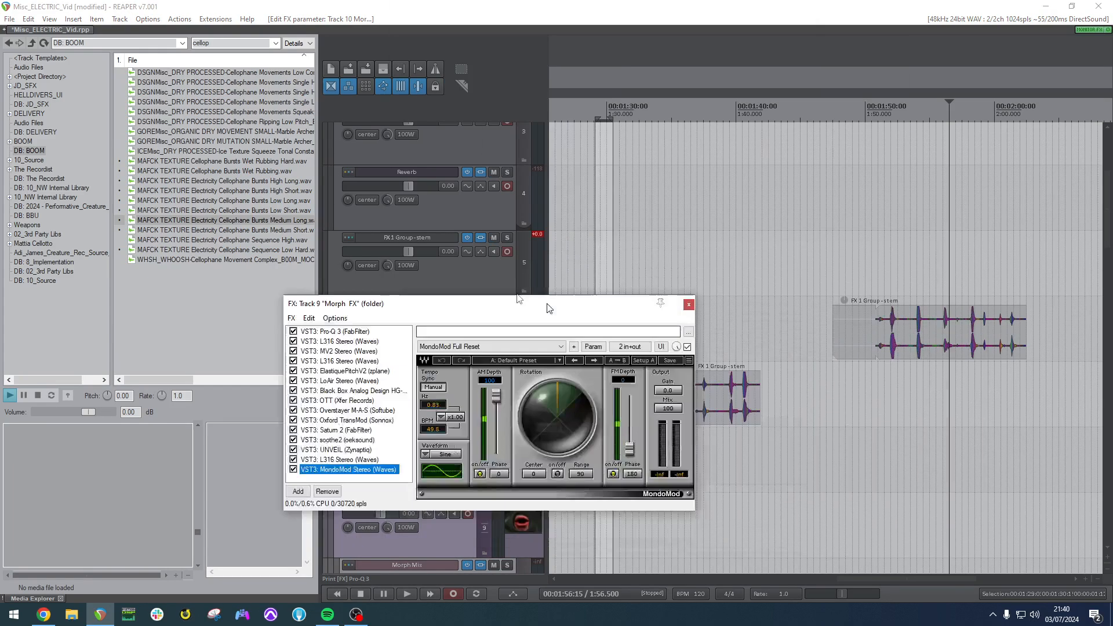
Review the effects chain on the Morph FX track and the MORPH 3 PRO plug-in on the Morph Mix track.
drag(549, 307, 506, 234)
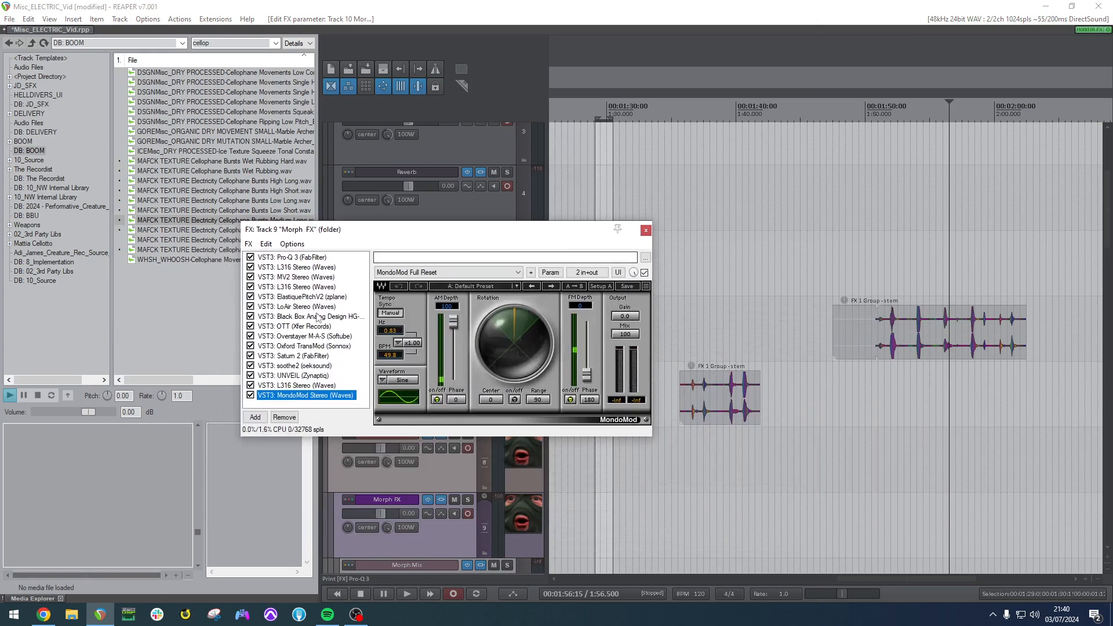
click(645, 230)
scroll(406, 376, down, 5)
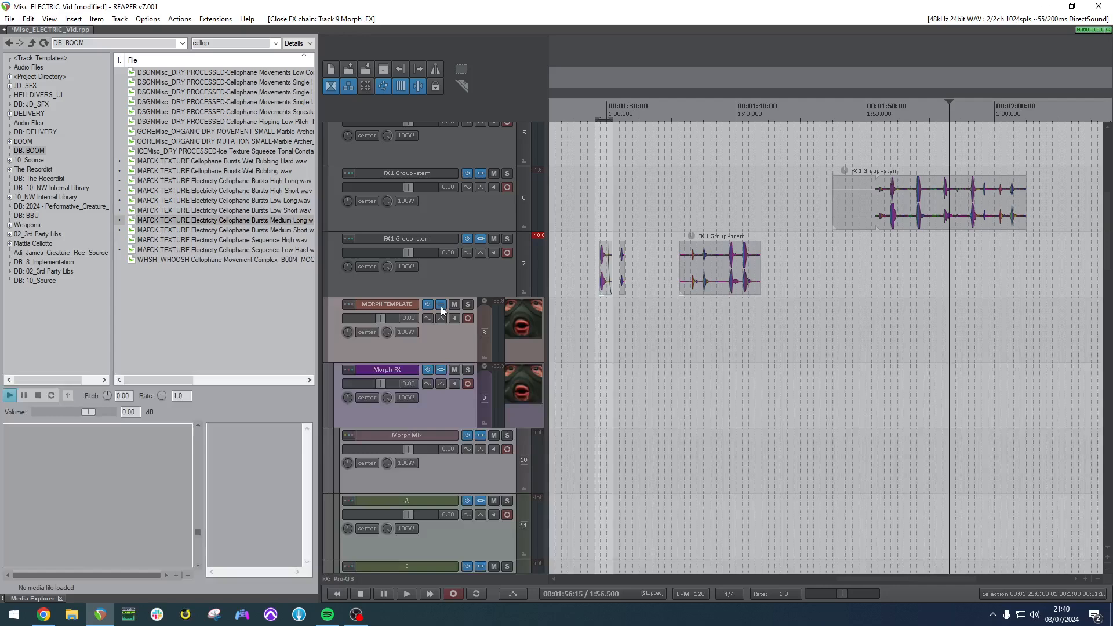
mouse_move(441, 369)
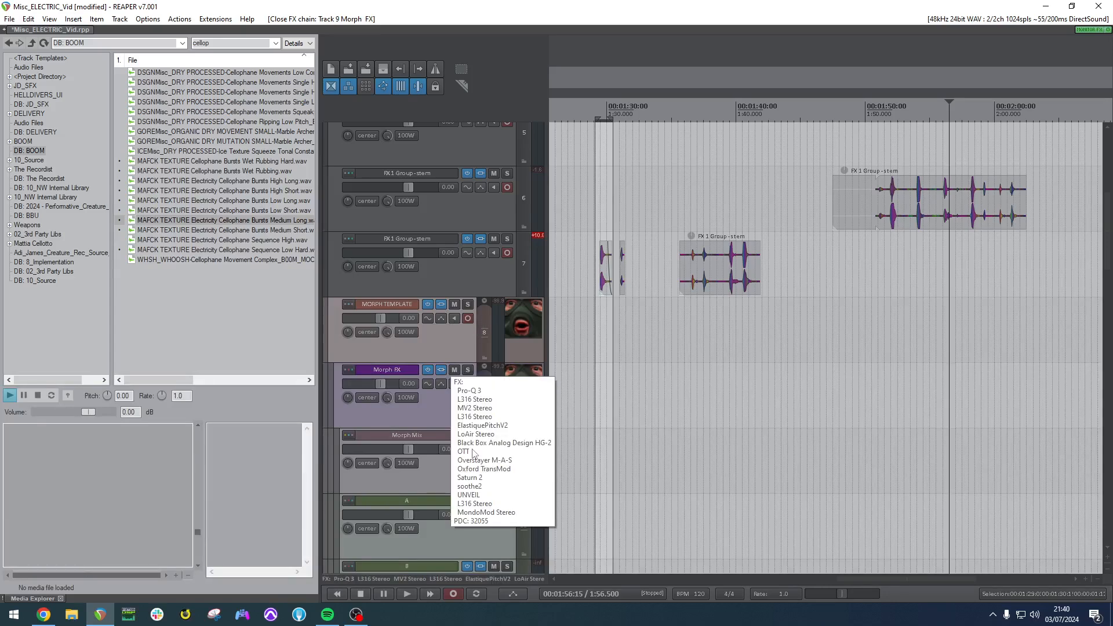
scroll(435, 406, down, 6)
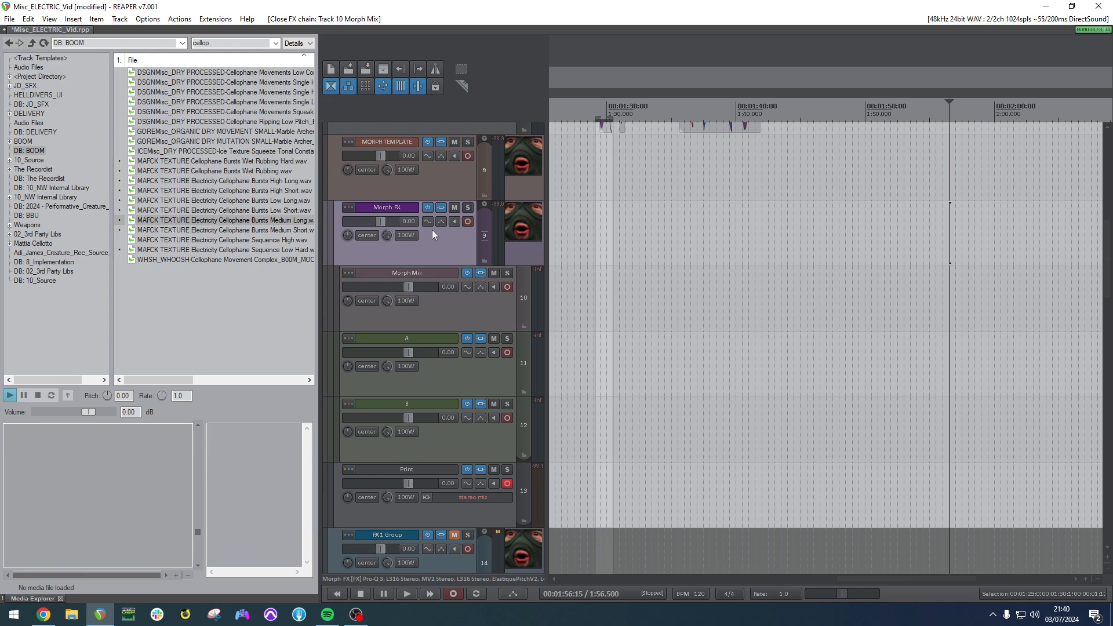
click(481, 273)
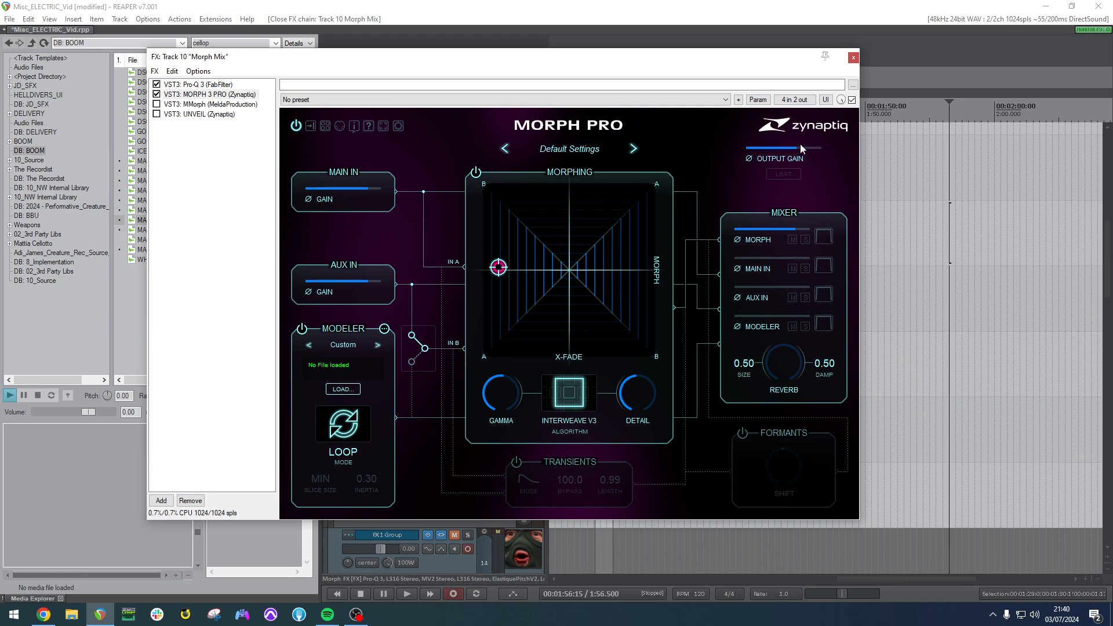
click(852, 57)
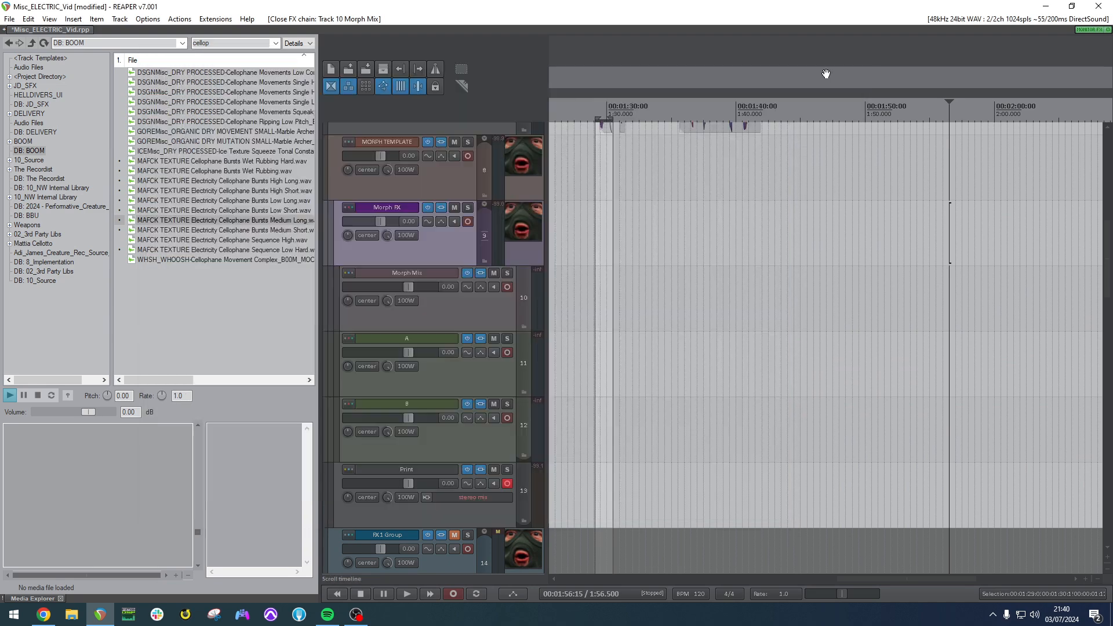
Inspect source tracks A and B, and re-examine the morphing plug-ins listed on the Morph Mix track.
click(465, 377)
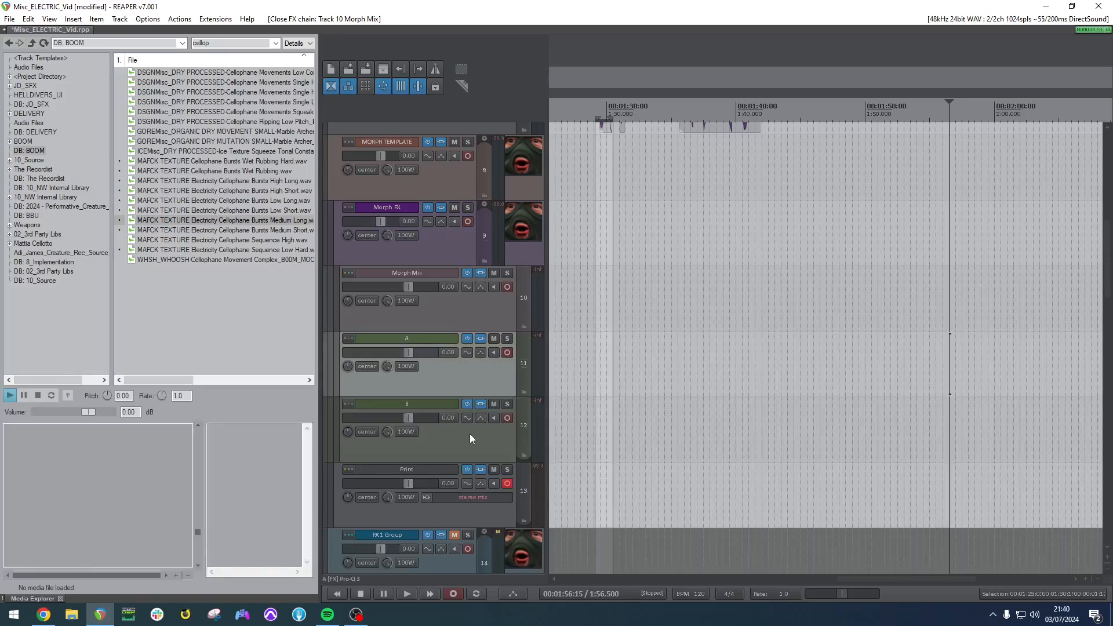
click(472, 433)
click(467, 371)
click(468, 311)
click(480, 274)
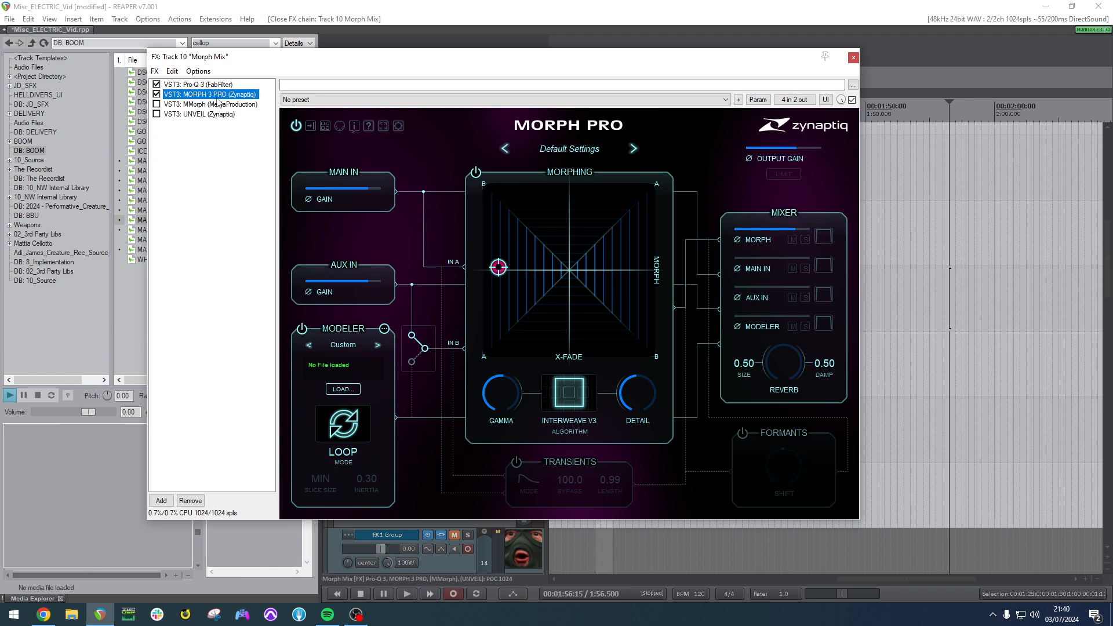
click(853, 58)
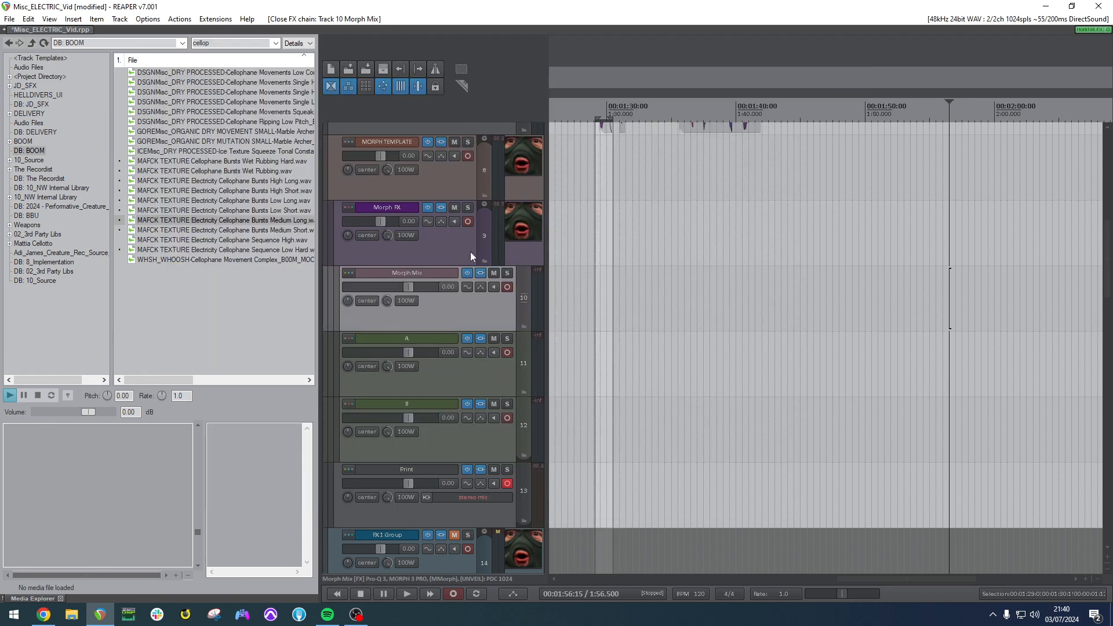
Examine the Morph FX chain again and the Pro-Q 3 equalizer on the MORPH TEMPLATE folder track.
click(457, 244)
click(441, 207)
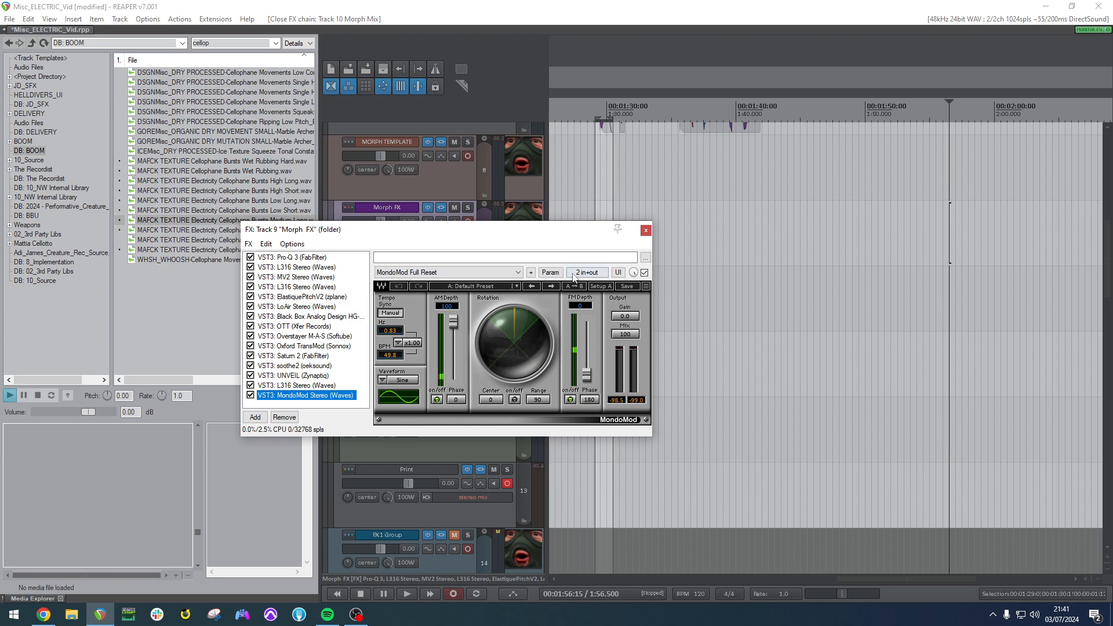
click(646, 230)
scroll(426, 243, down, 2)
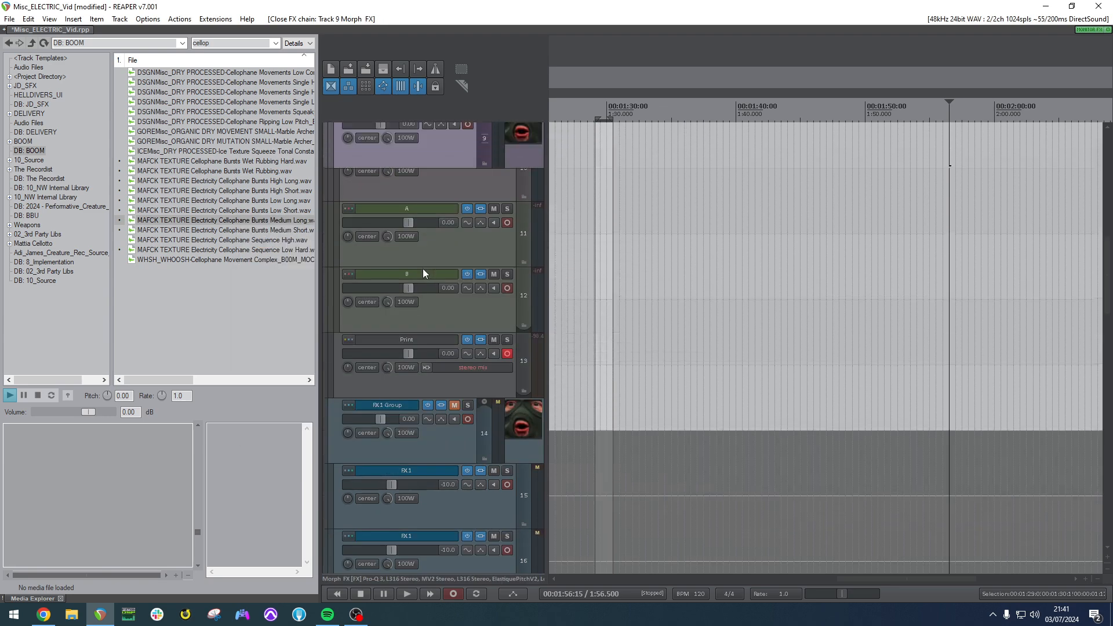
scroll(423, 269, up, 2)
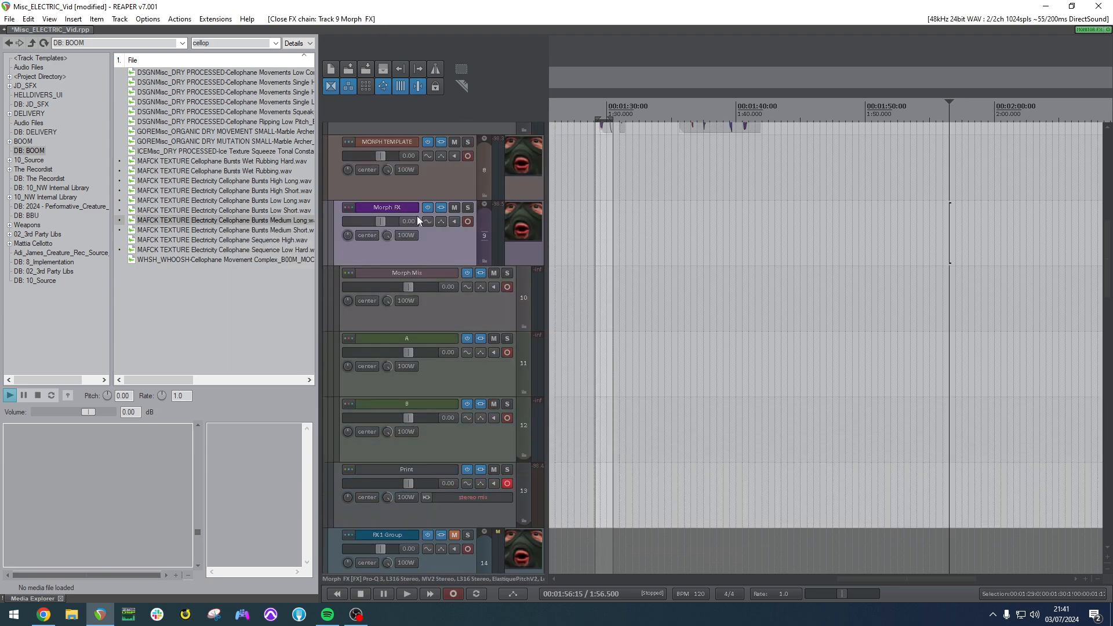
click(440, 142)
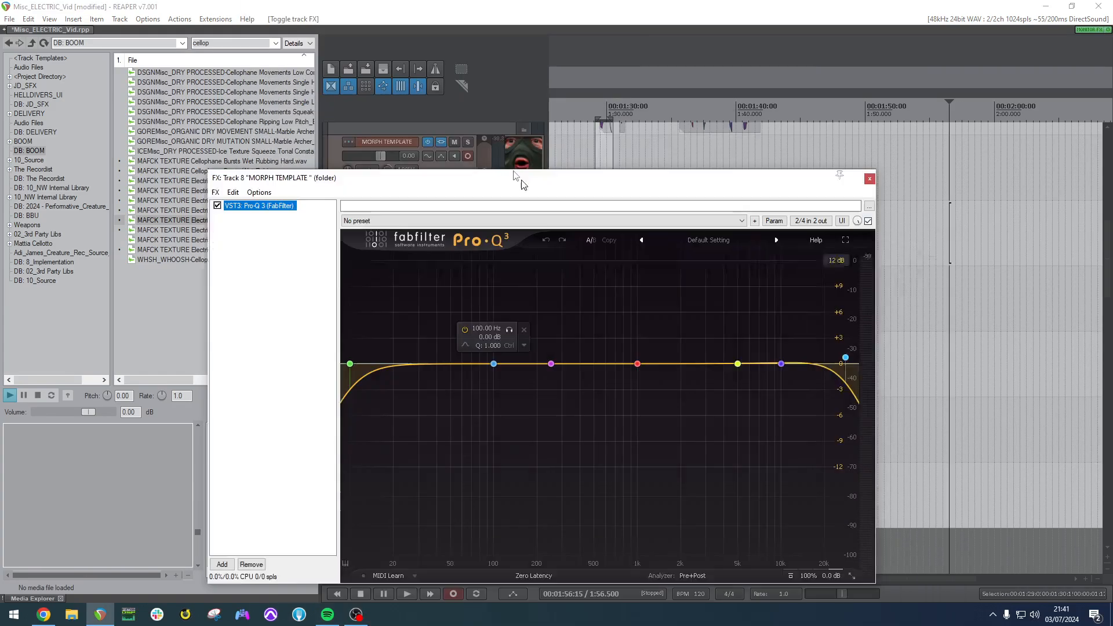
drag(520, 178, 484, 139)
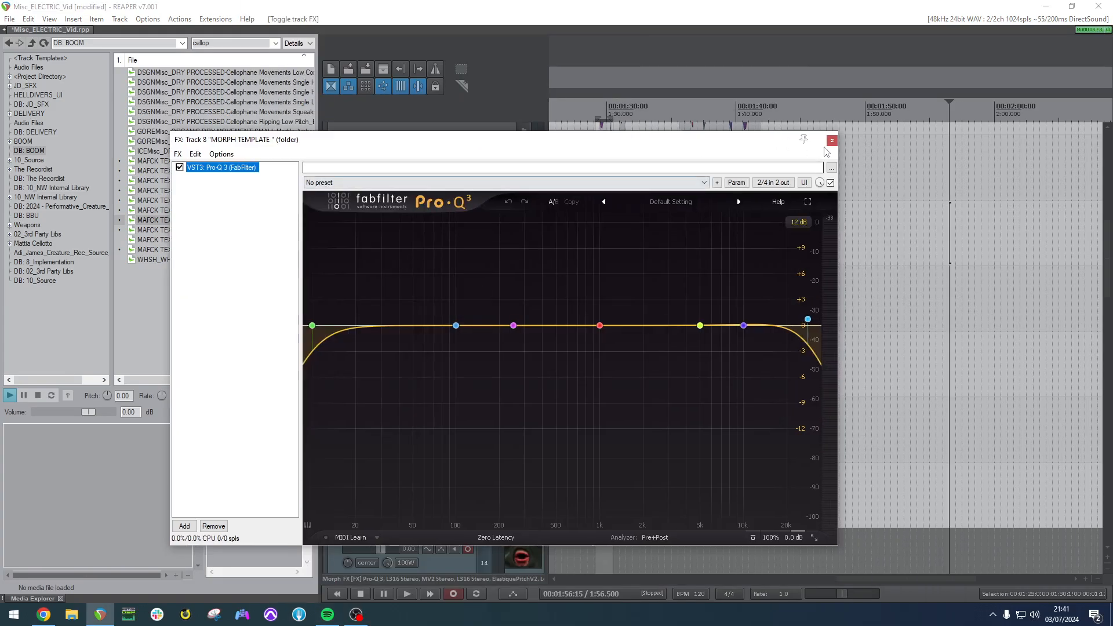
click(831, 139)
Move the burst sequence from track 6 to morph source track A, starting around 1:43, and audition it.
scroll(455, 241, up, 2)
scroll(454, 241, up, 3)
drag(921, 268, 894, 423)
click(846, 304)
click(871, 307)
scroll(850, 309, up, 3)
click(806, 305)
click(874, 429)
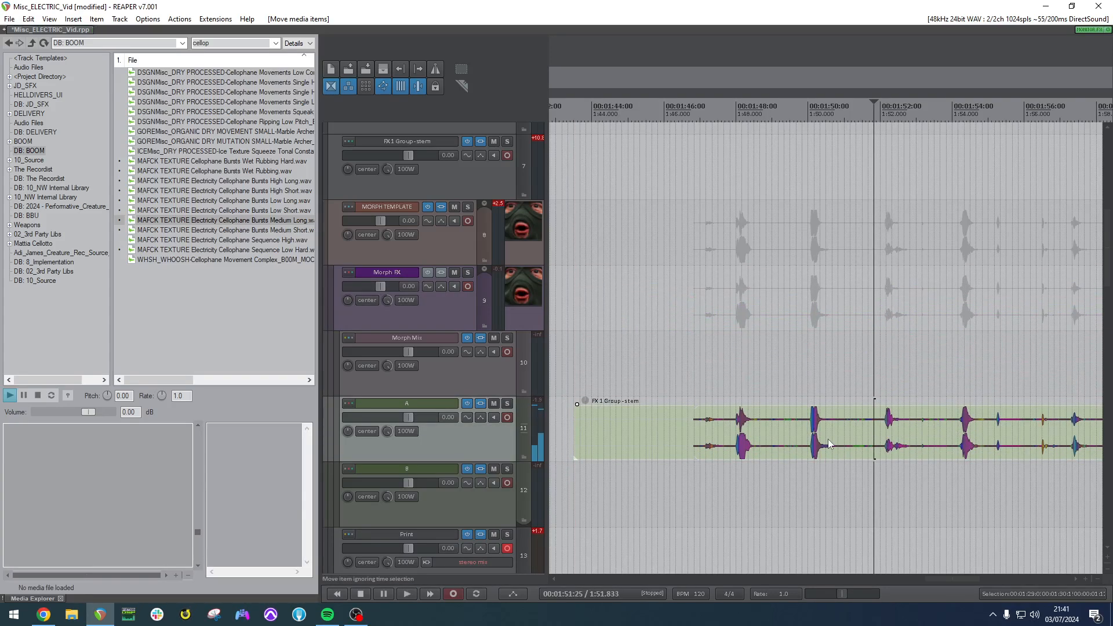
Move the burst sequence from track A down to source track B and play it from about 1:49.8.
drag(809, 441, 816, 499)
click(802, 494)
key(space)
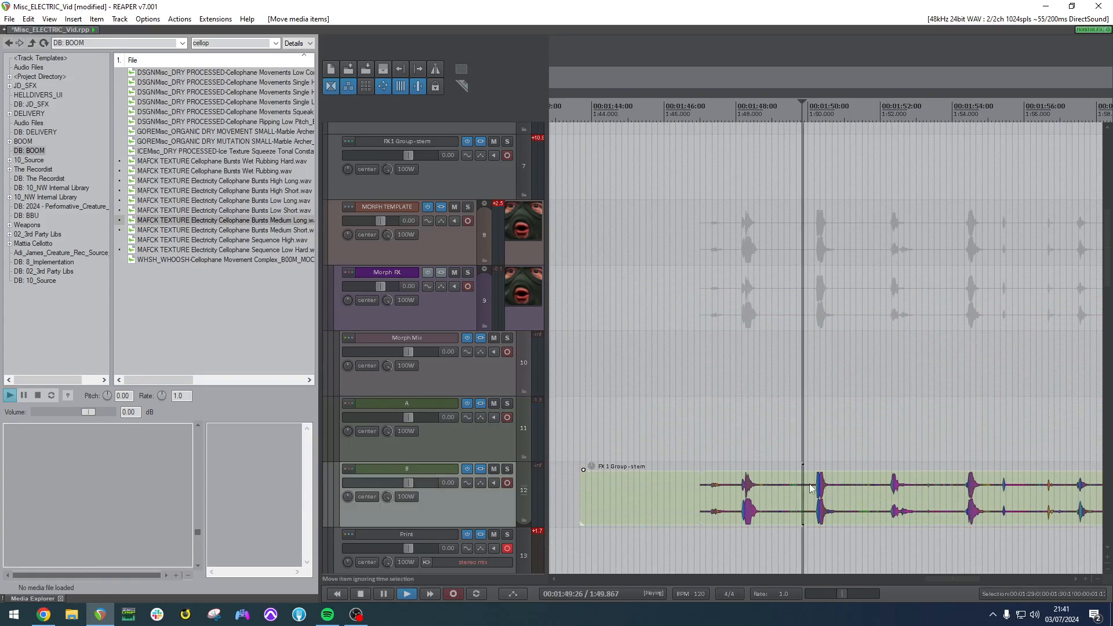
key(space)
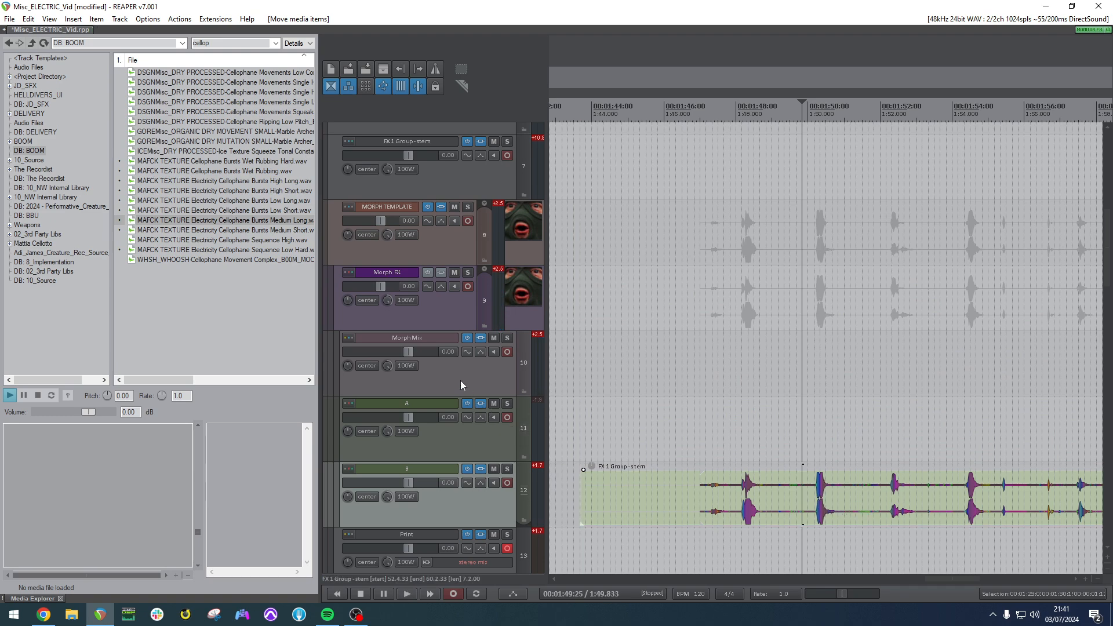
Browse the JD_SFX library to JD_Weapons_Refactor and open one of its processed weapon folders.
click(28, 86)
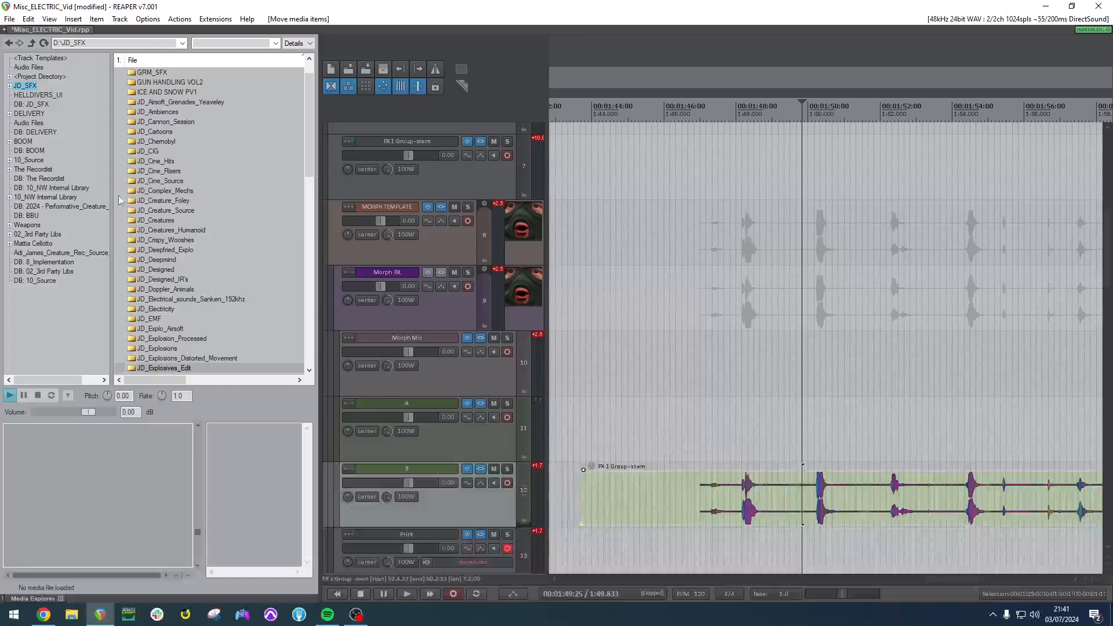
scroll(161, 220, down, 15)
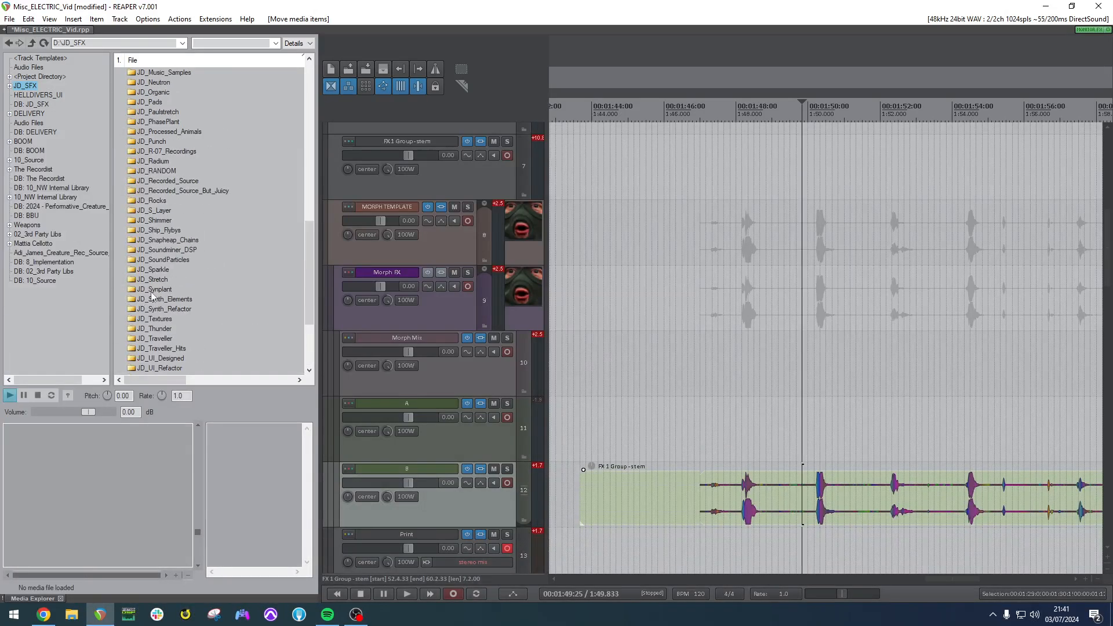
double_click(180, 289)
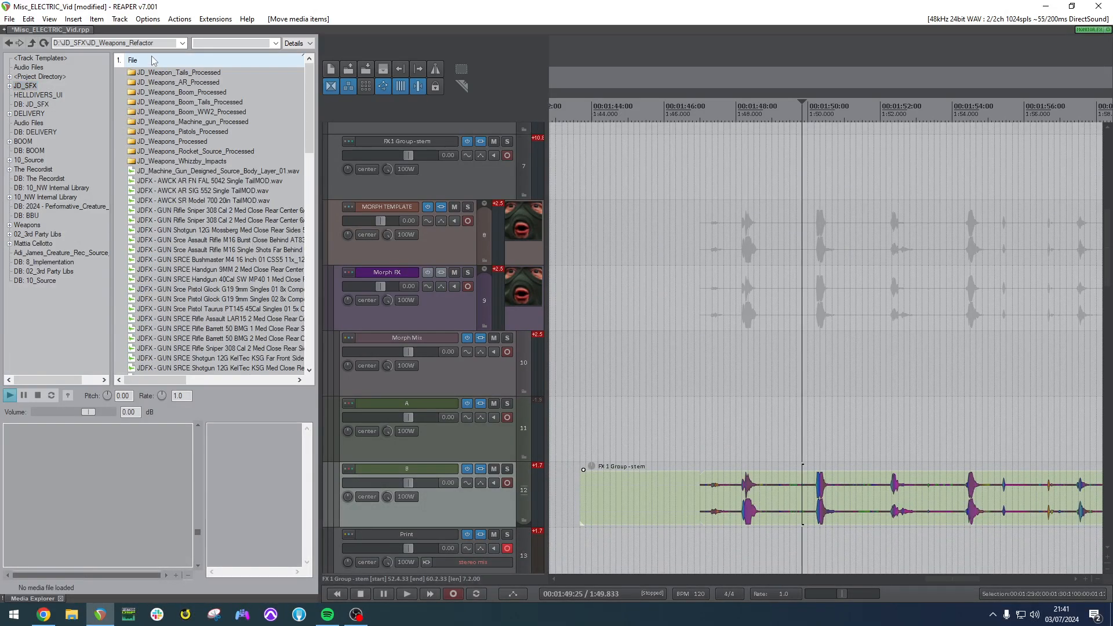
double_click(209, 93)
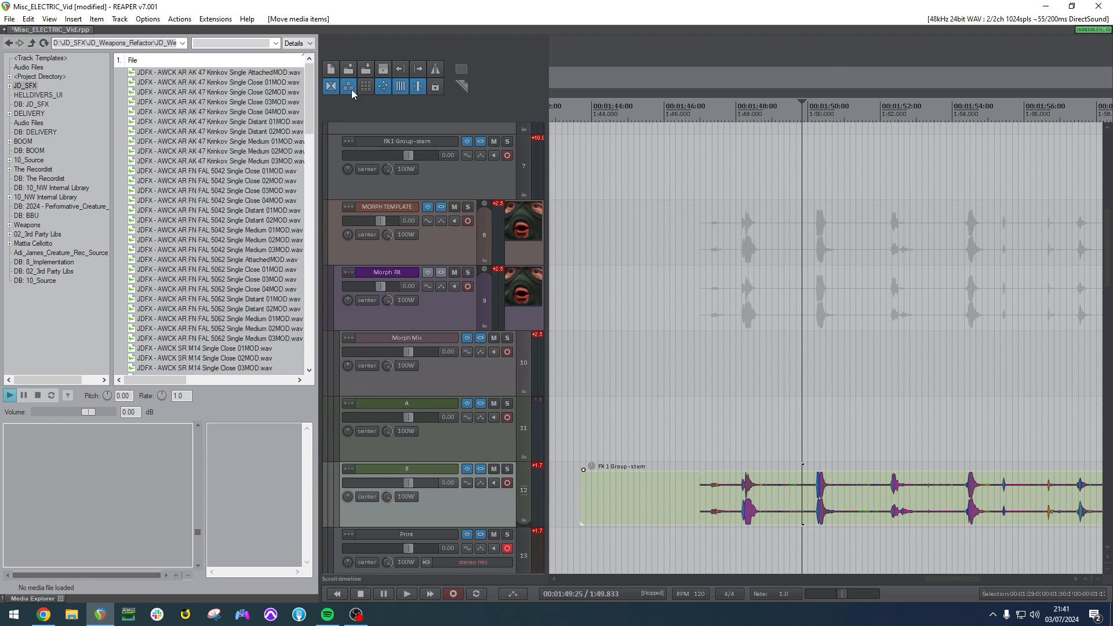
Preview suppressed pistol and HK MP5 gunshot files as candidates for the second morph source.
scroll(216, 231, down, 10)
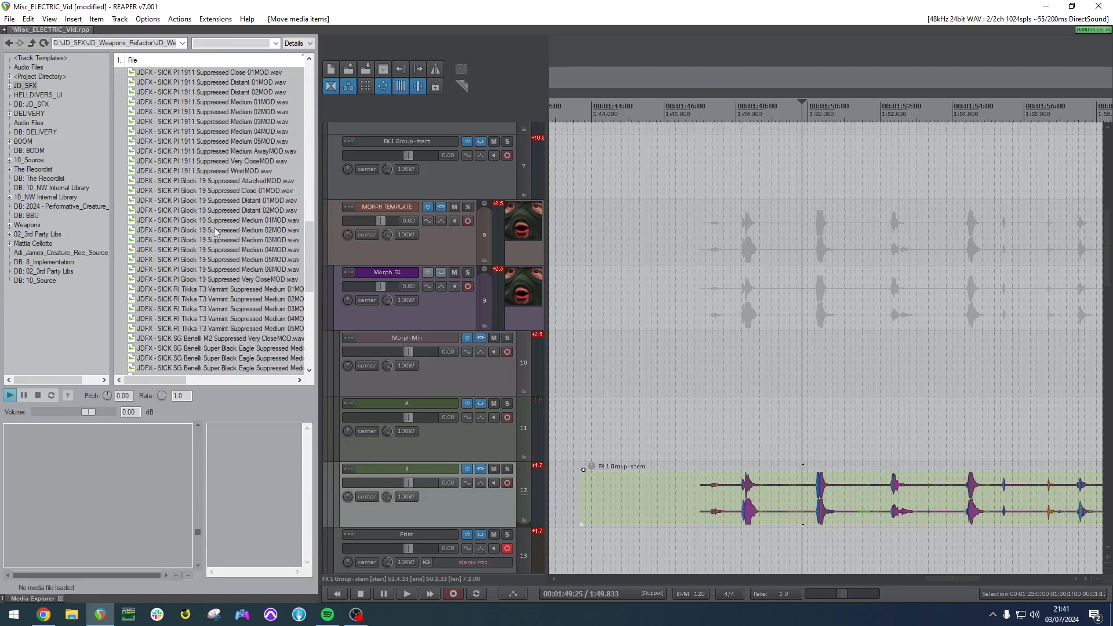
click(214, 289)
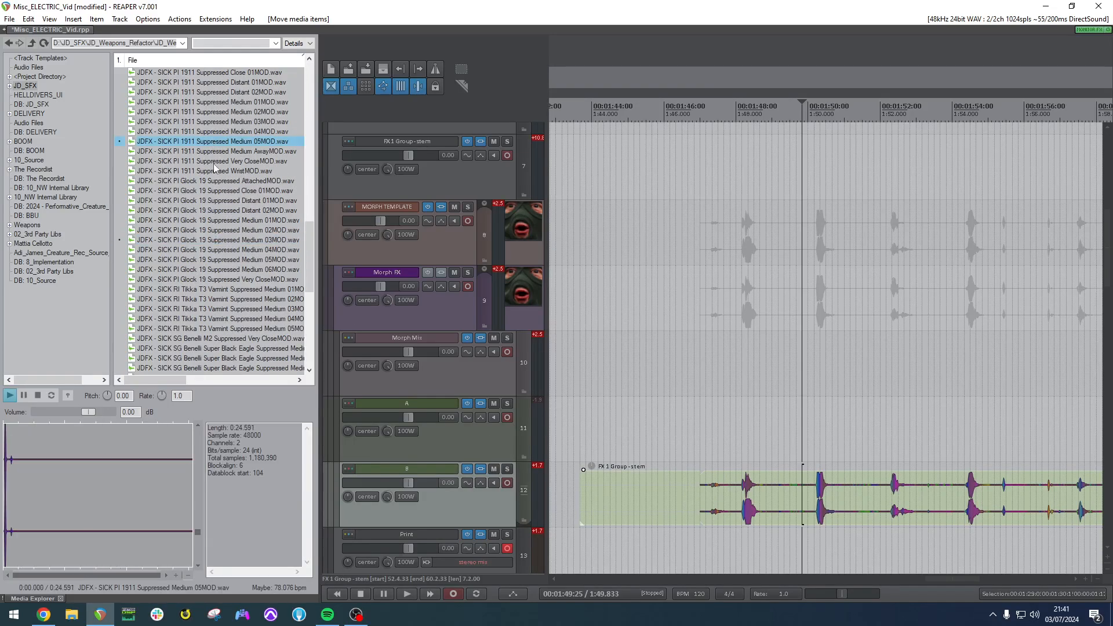
scroll(201, 320, down, 7)
scroll(203, 313, down, 3)
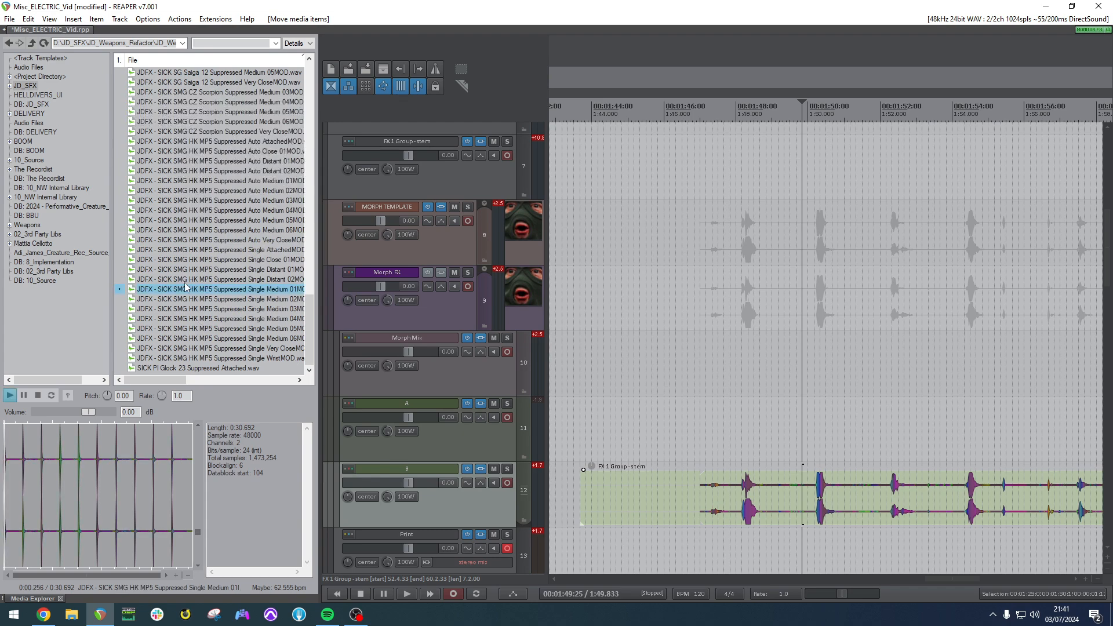
Try the HK MP5 Suppressed Single Medium 01MOD recording on track A and delete it.
drag(215, 294, 782, 435)
click(893, 428)
key(Delete)
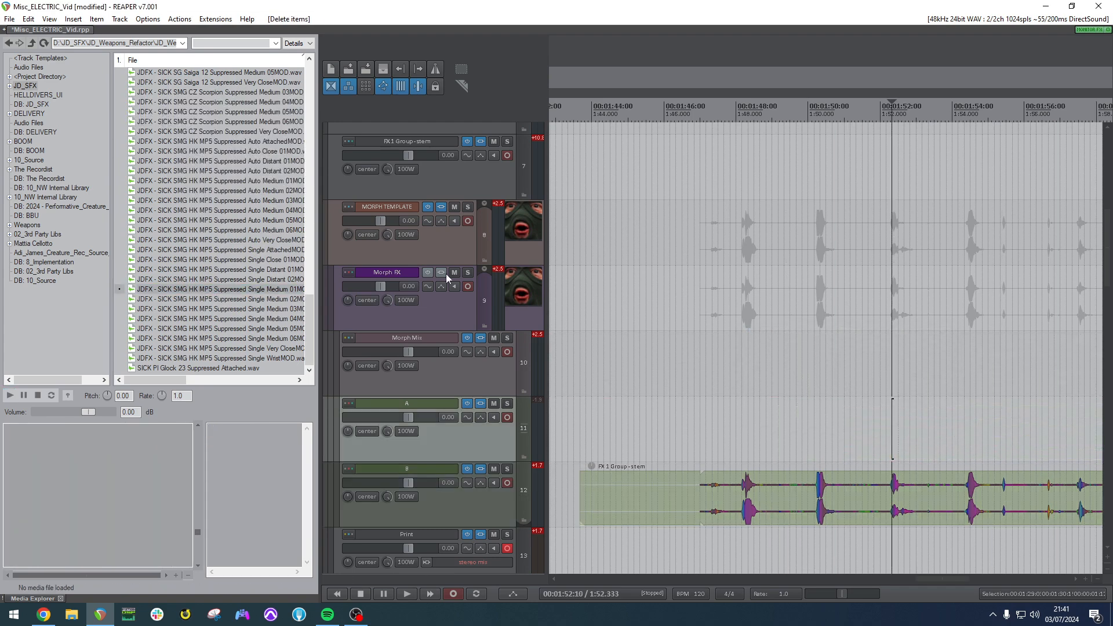
Open the WW2 gun recordings folder and preview StG 44, Bren MG and MG 42 files as morph source candidates.
key(alt+Left)
double_click(204, 93)
click(200, 181)
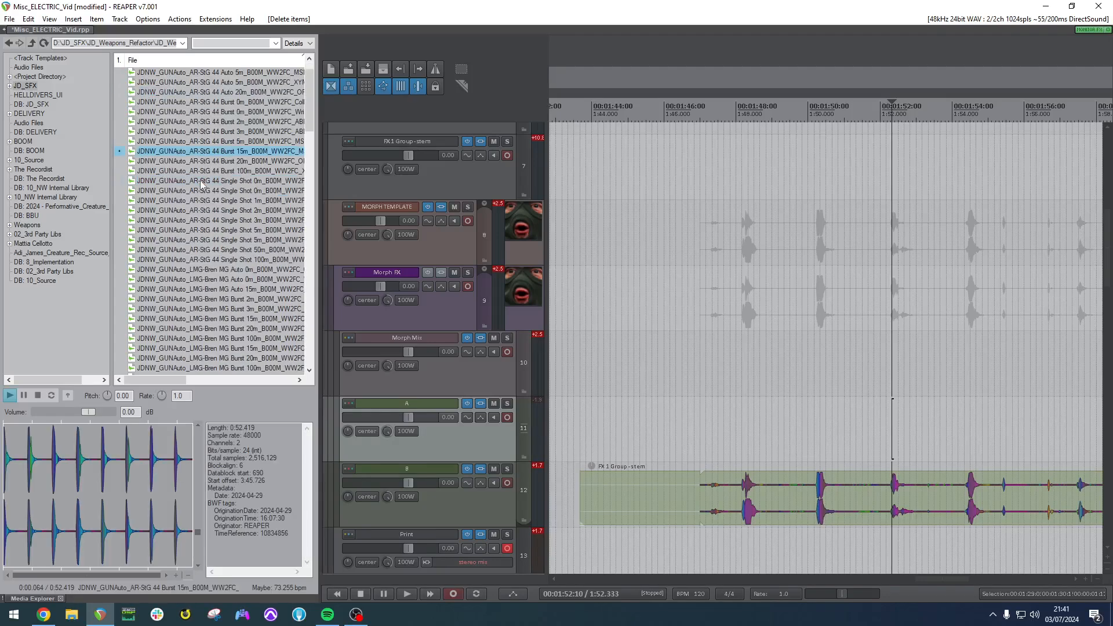
scroll(203, 255, down, 5)
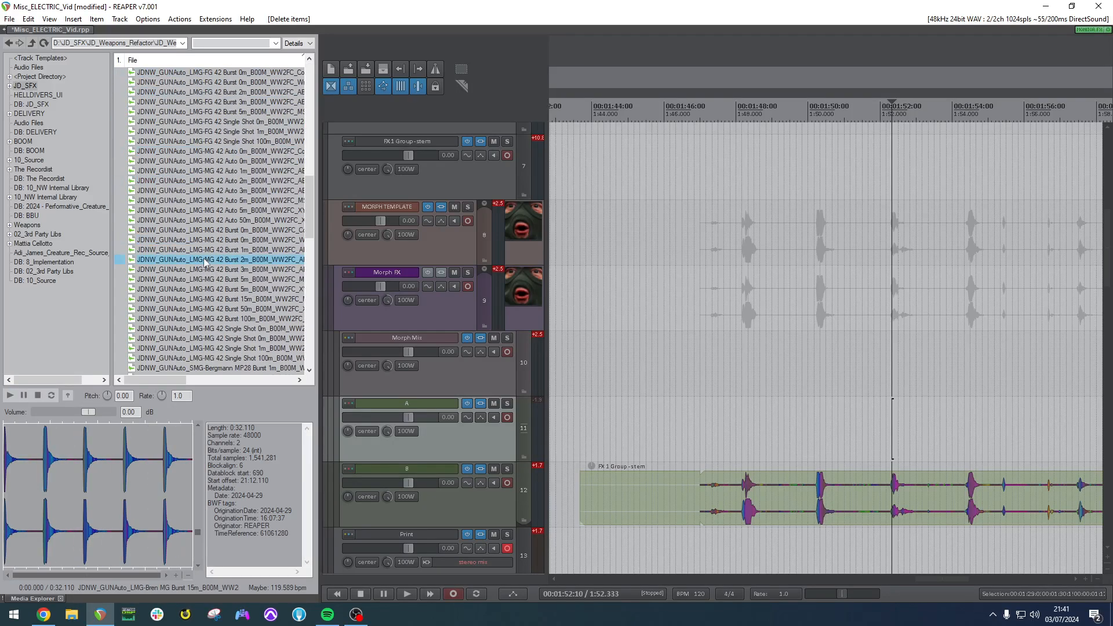
click(218, 259)
scroll(215, 297, down, 3)
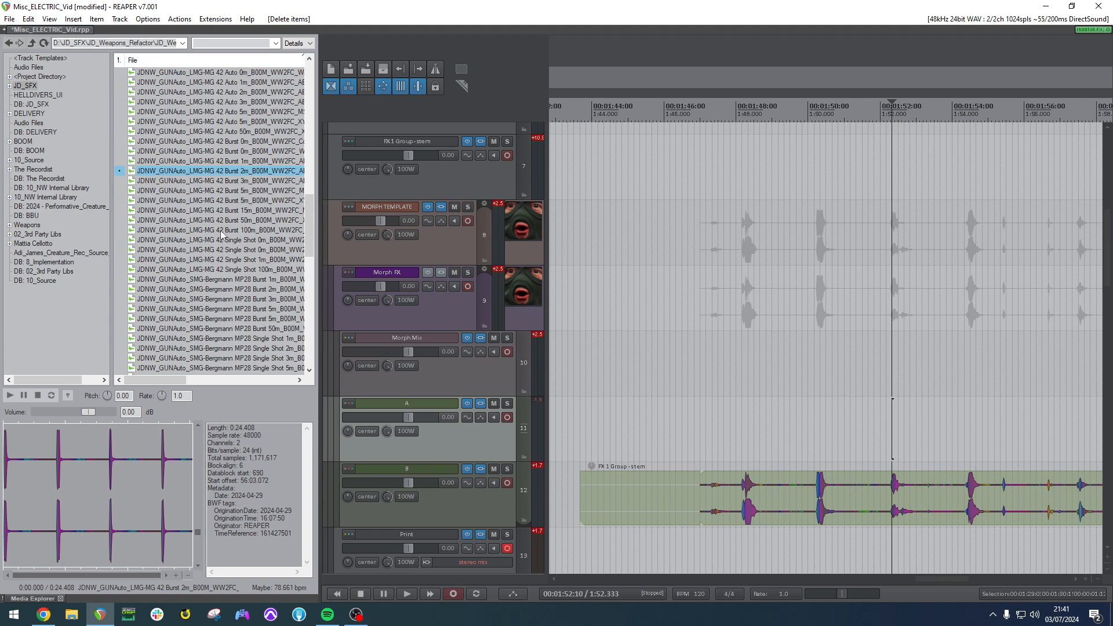
click(226, 269)
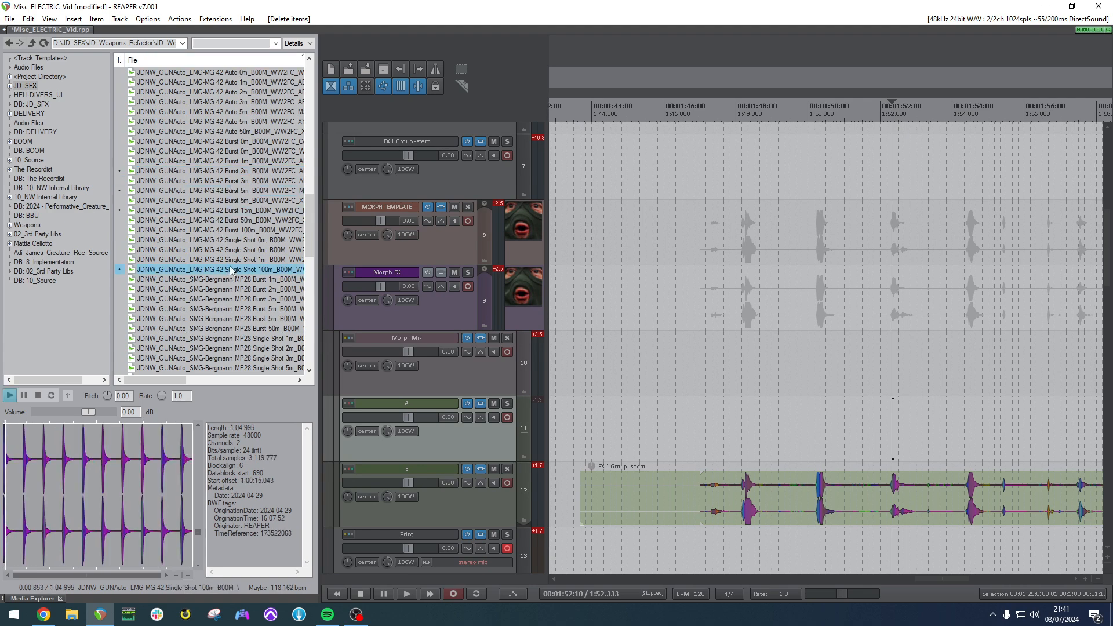
Place the MG 42 Single Shot 1m recording on track A at about 1:48 and play it against the bursts.
click(231, 260)
drag(230, 260, 843, 447)
click(718, 419)
key(space)
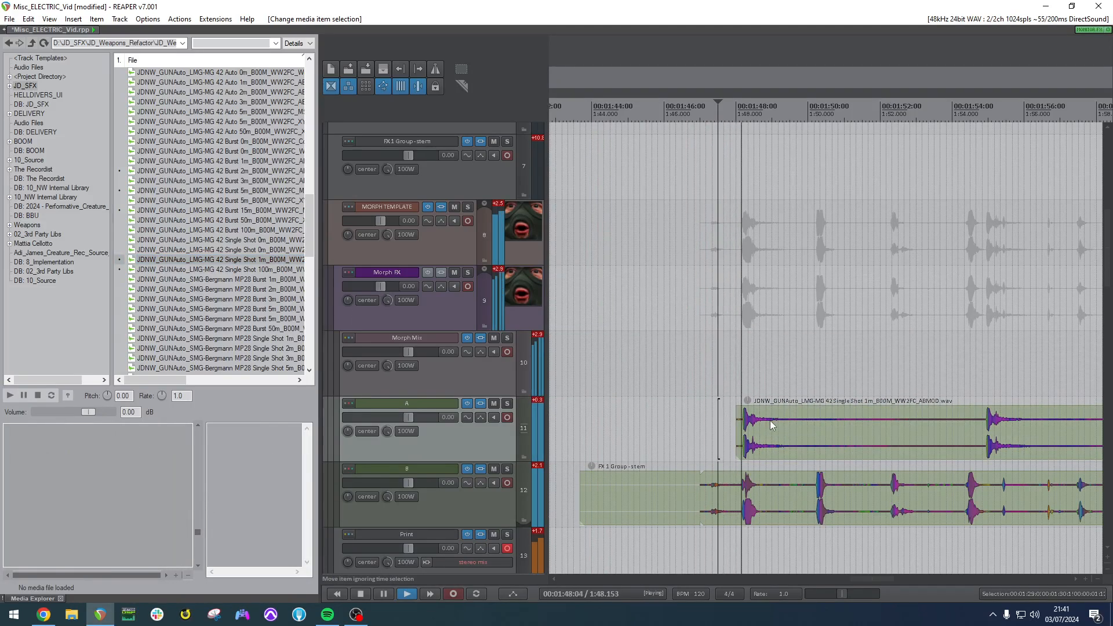
key(space)
Split the track B burst sequence before its second burst and shift the remainder to about 1:52.5.
scroll(869, 447, up, 2)
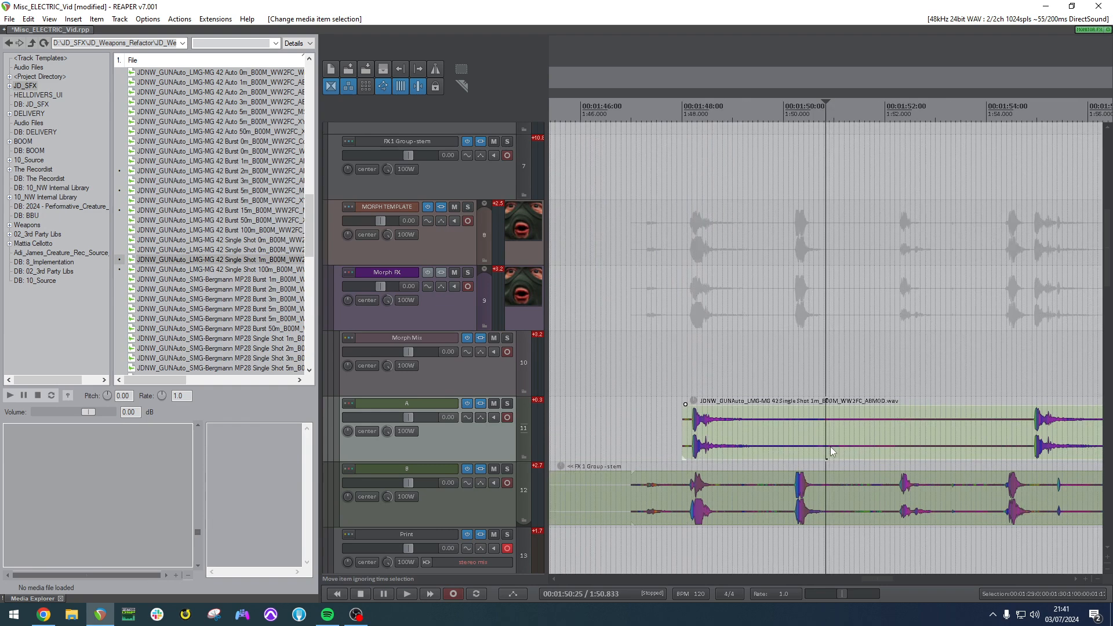
click(797, 502)
key(s)
drag(797, 500, 914, 492)
Cut out the silence before the second MG 42 shot on track A, align that shot with the second burst and play them.
click(895, 425)
key(s)
click(1025, 448)
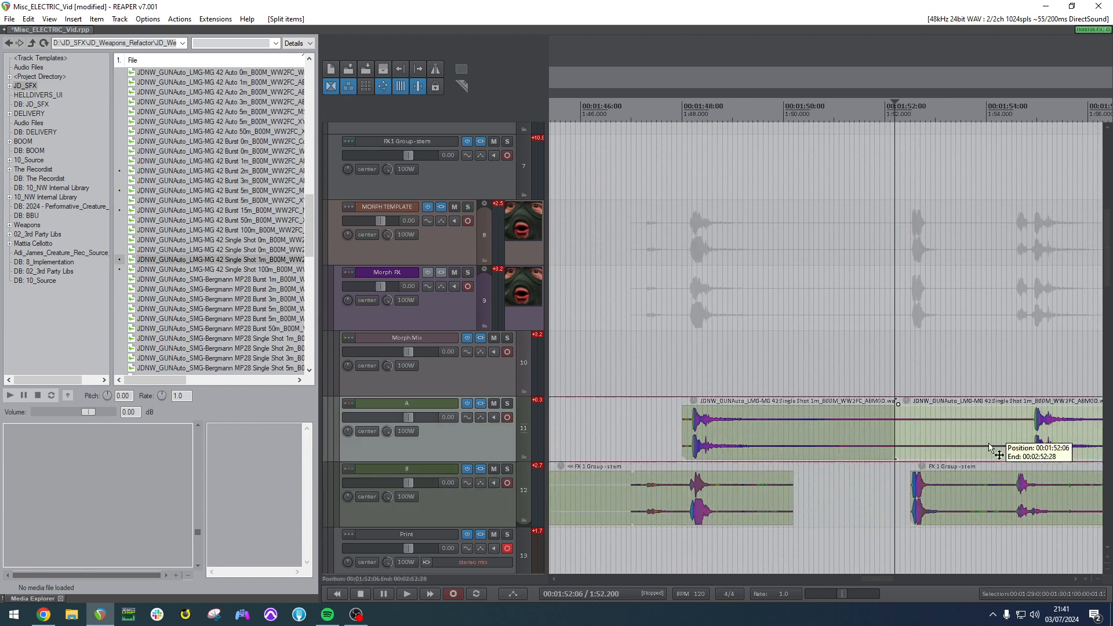
key(s)
drag(1008, 442, 935, 445)
key(Delete)
click(934, 445)
click(909, 444)
key(space)
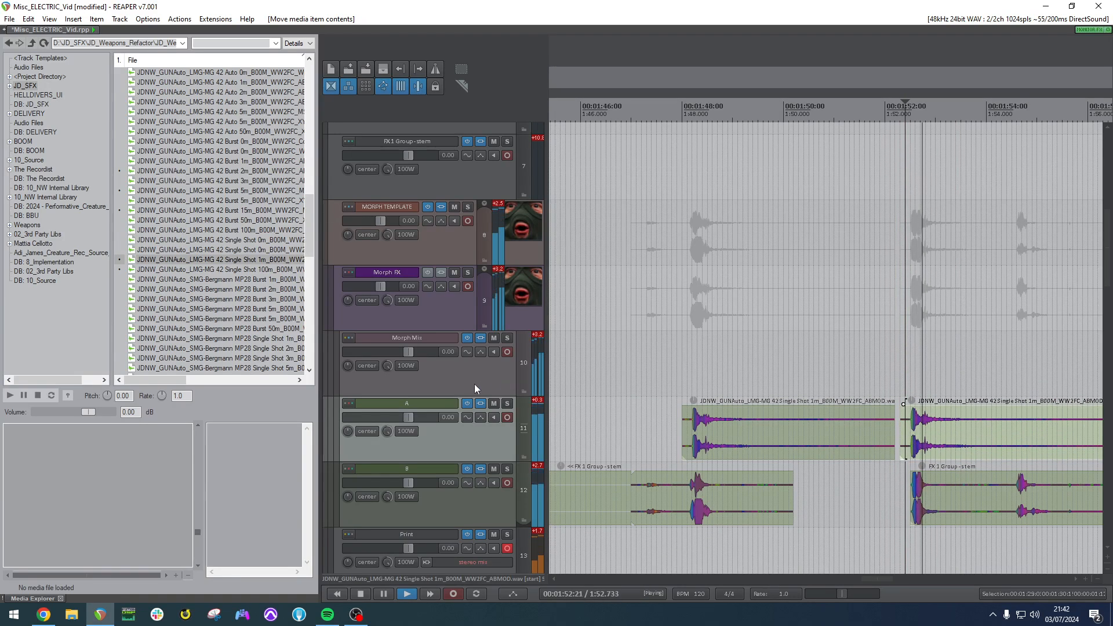
key(space)
Change the MORPH 3 PRO algorithm on the Morph Mix track to Imprint Crystal, trying Classic (LL) first, and audition the morph.
click(481, 338)
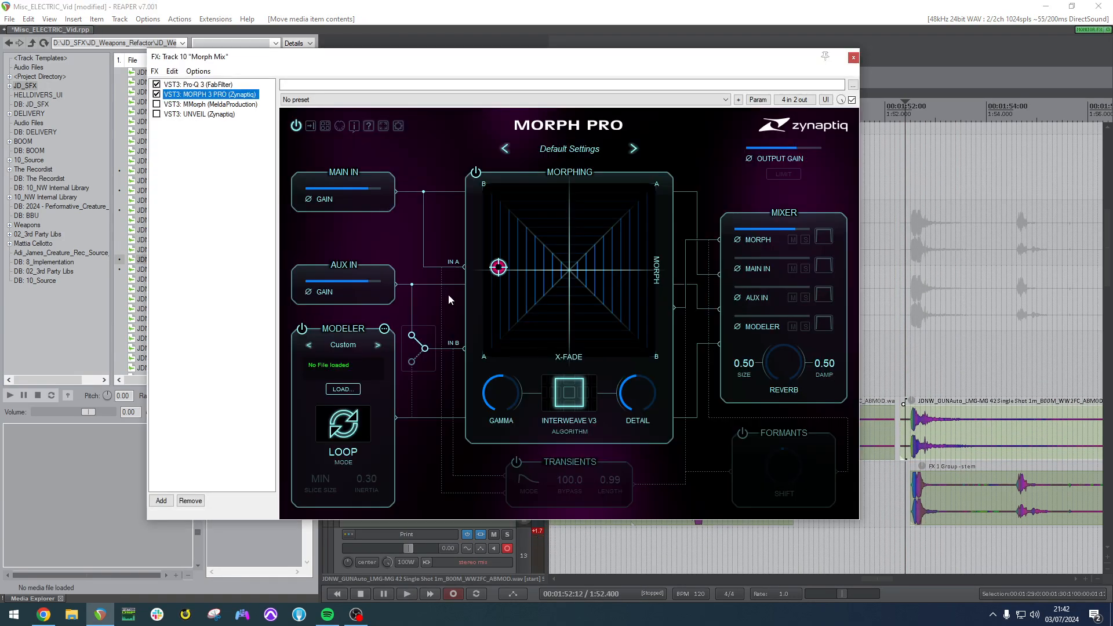
key(space)
key(space)
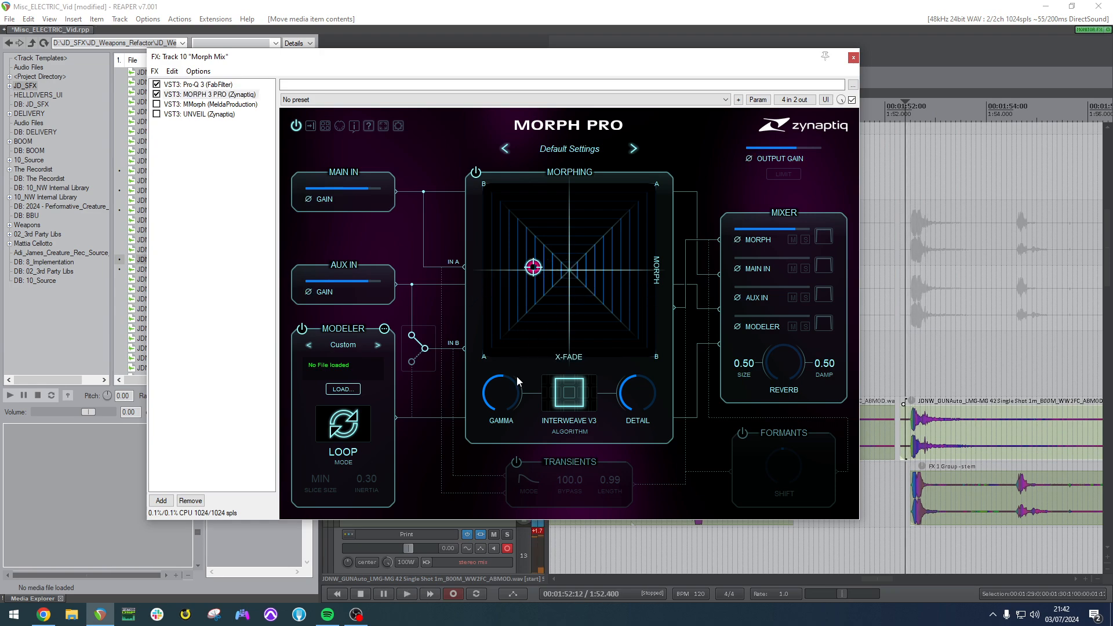
click(568, 392)
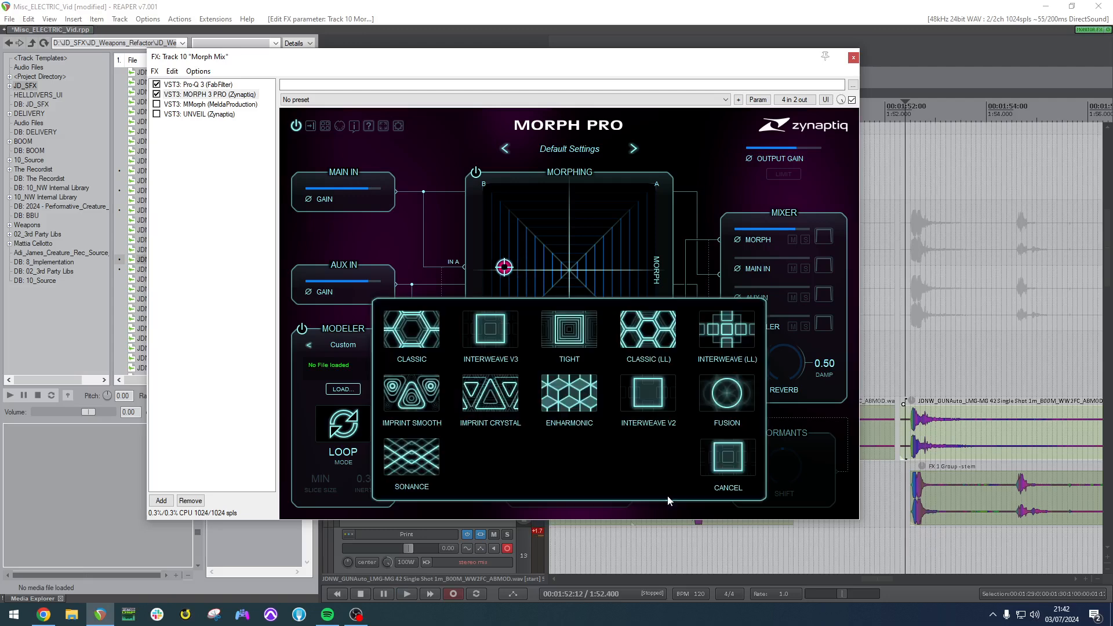
click(578, 348)
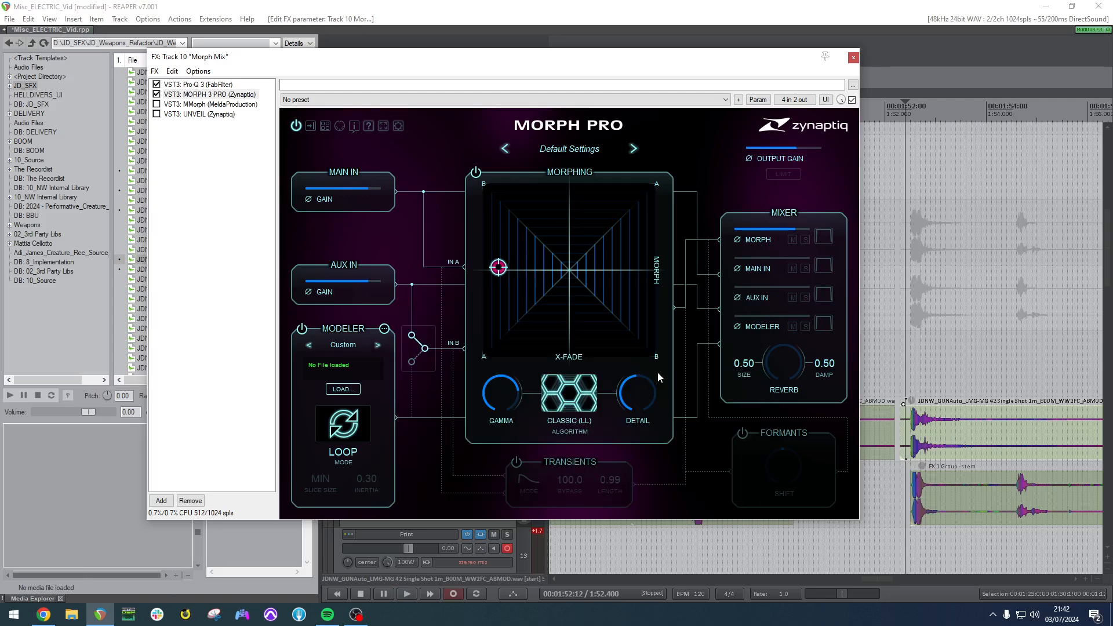
click(567, 400)
click(511, 394)
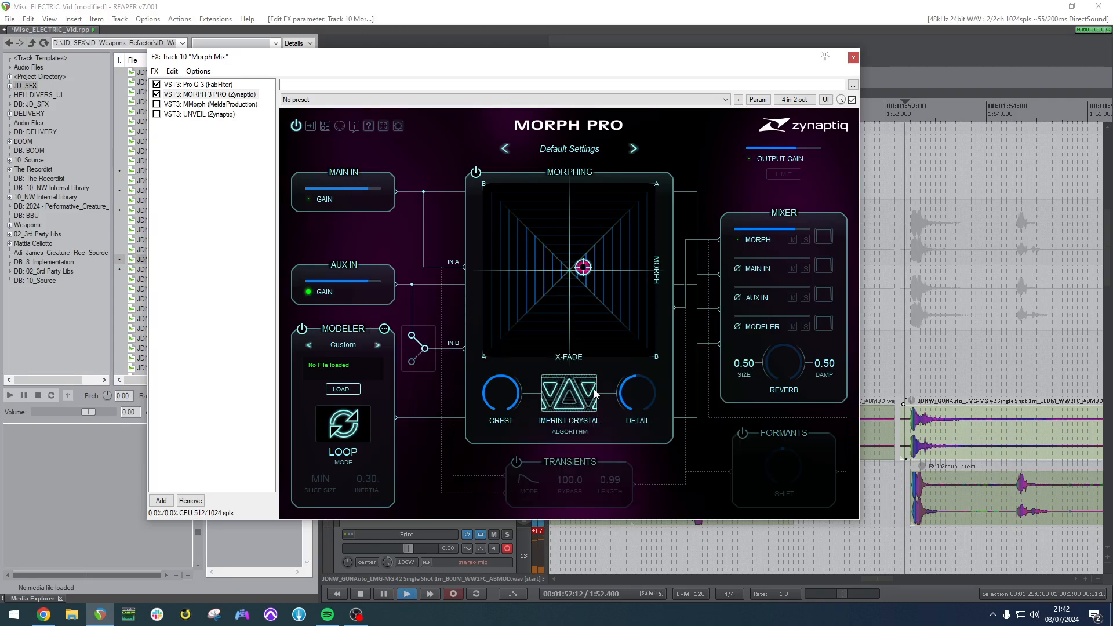
key(space)
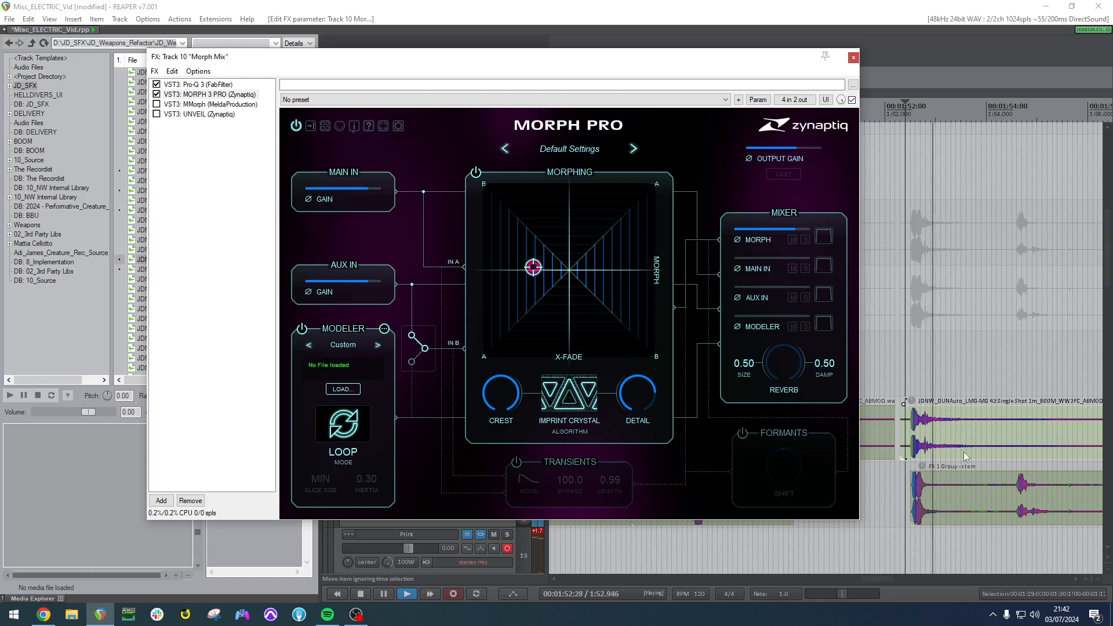
scroll(964, 454, down, 3)
key(space)
Split the track B burst sequence at about 1:56.2 and move the remaining bursts later on the timeline.
click(902, 480)
key(s)
drag(950, 502, 990, 502)
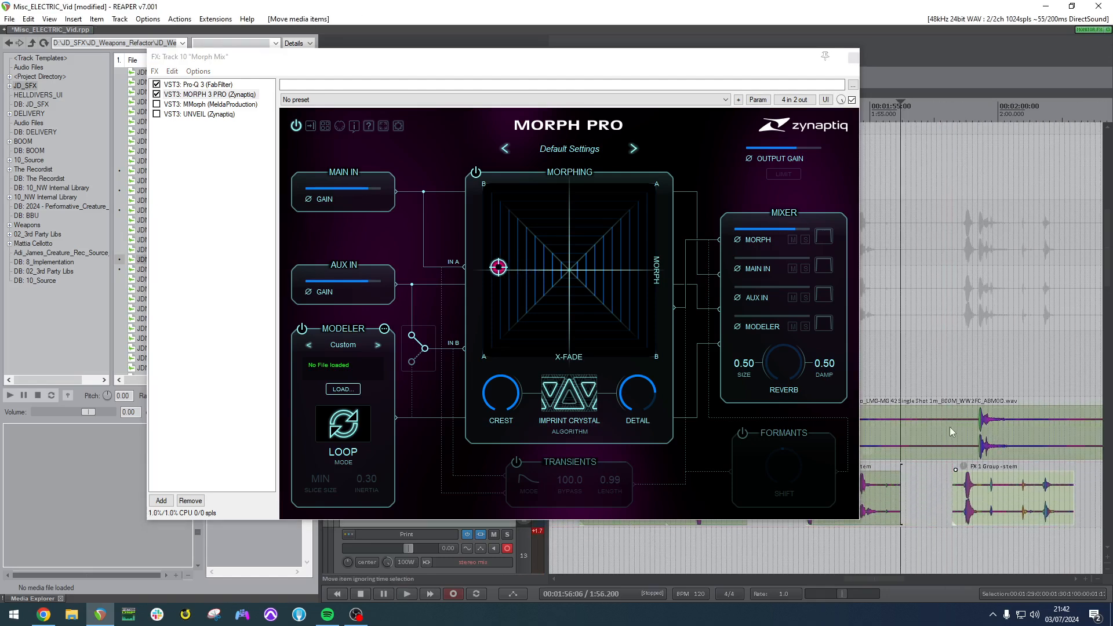
Split the track A gunshots before the third shot, align the remaining bursts with it and play from about 1:59.
click(952, 432)
key(s)
drag(967, 443, 972, 445)
drag(987, 499, 1017, 504)
click(980, 495)
key(space)
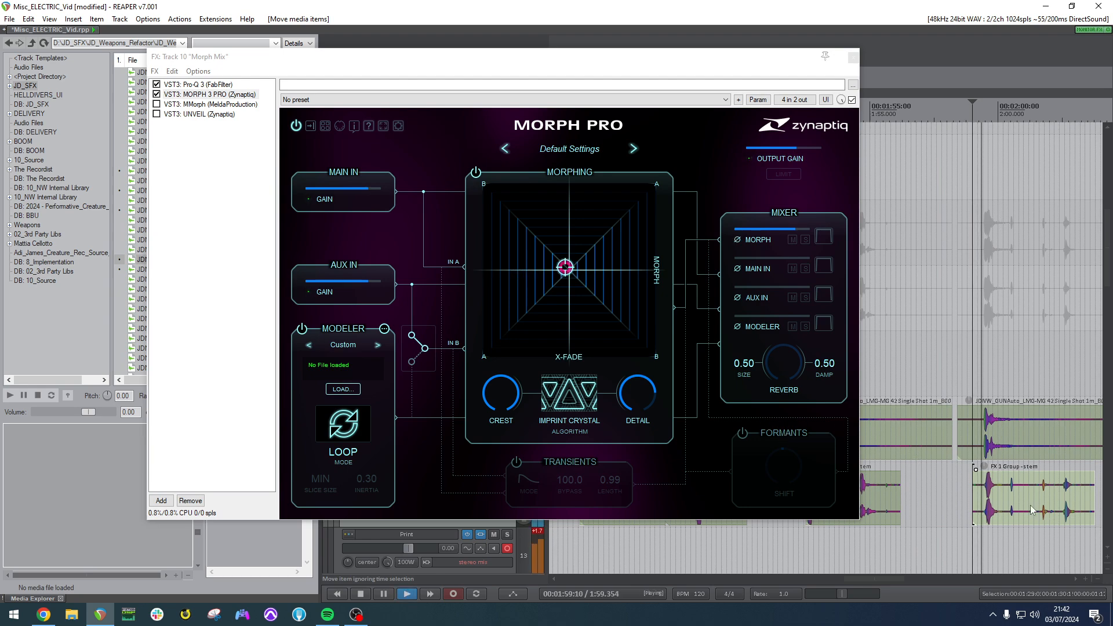
key(space)
Split the last track B clip after its first burst and delete the trailing bursts.
click(1002, 500)
key(s)
click(1033, 503)
key(Delete)
click(996, 499)
scroll(953, 478, up, 3)
scroll(953, 478, down, 2)
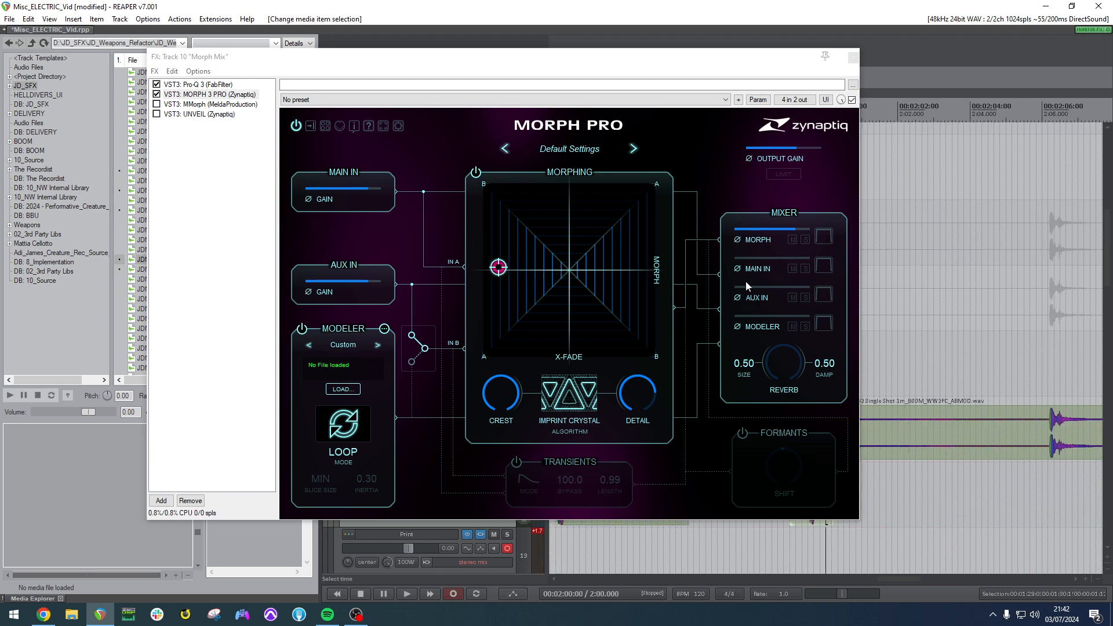
Close the Morph Mix effects window, enable the Morph FX track's effects and play the morph from about 1:59.2.
click(854, 57)
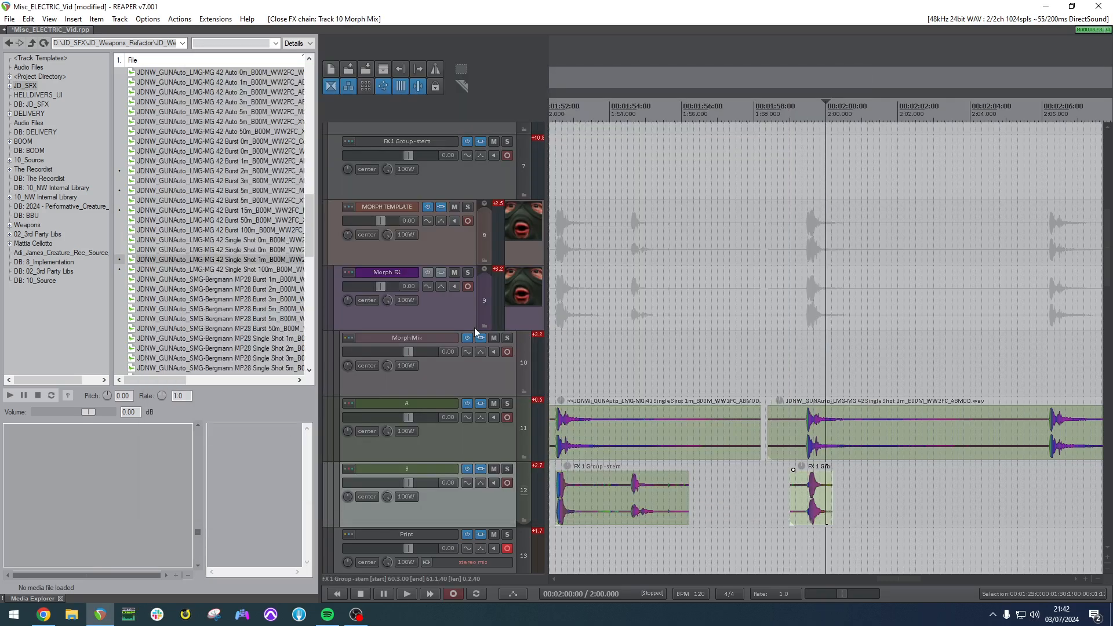
click(428, 272)
click(794, 355)
key(space)
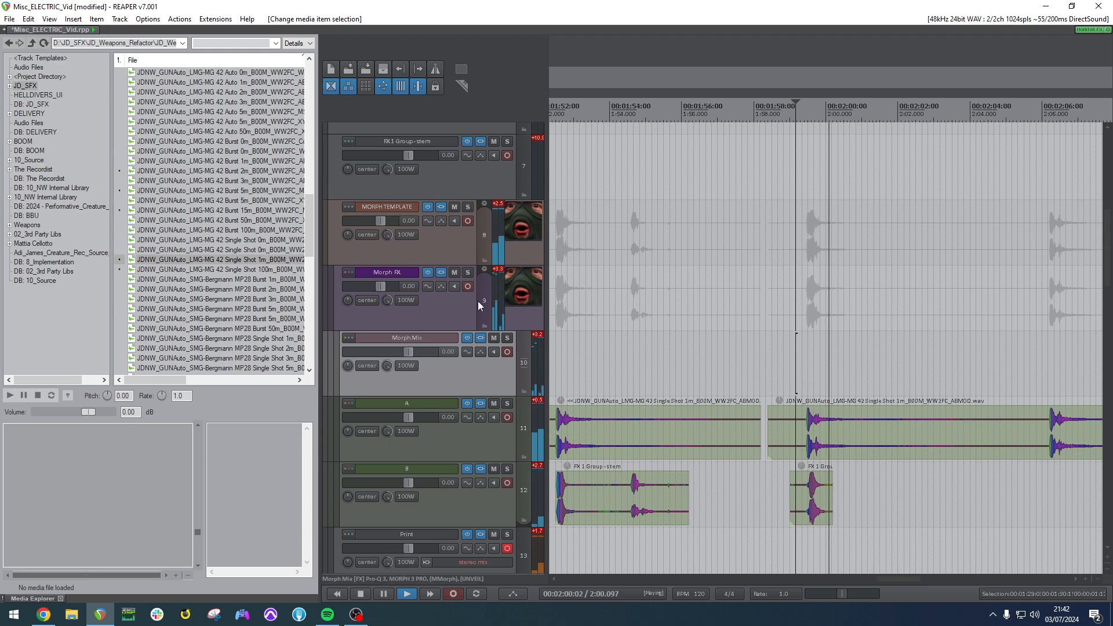
key(space)
Check the L316 and MV2 plug-ins in the Morph FX track's chain and remove ElastiquePitchV2.
click(440, 272)
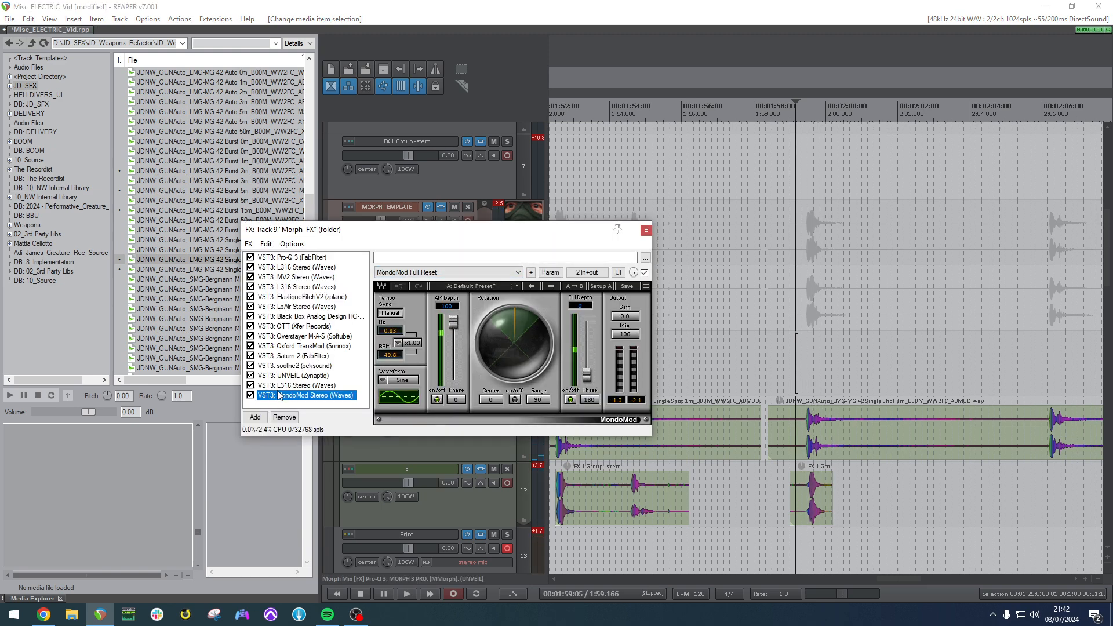
click(302, 288)
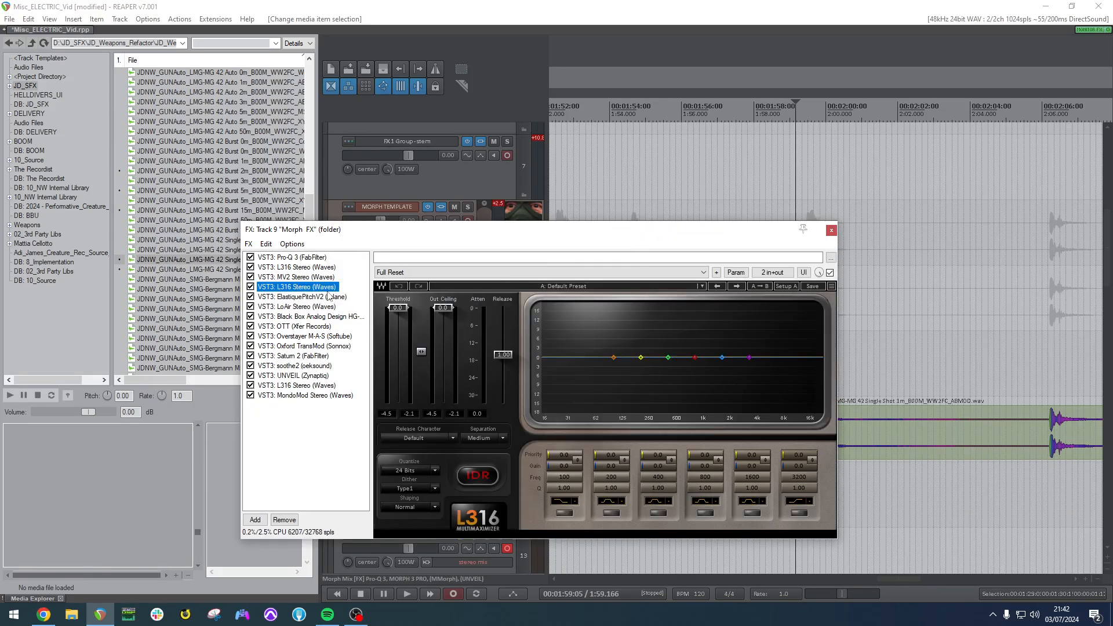
click(312, 268)
click(302, 287)
click(299, 277)
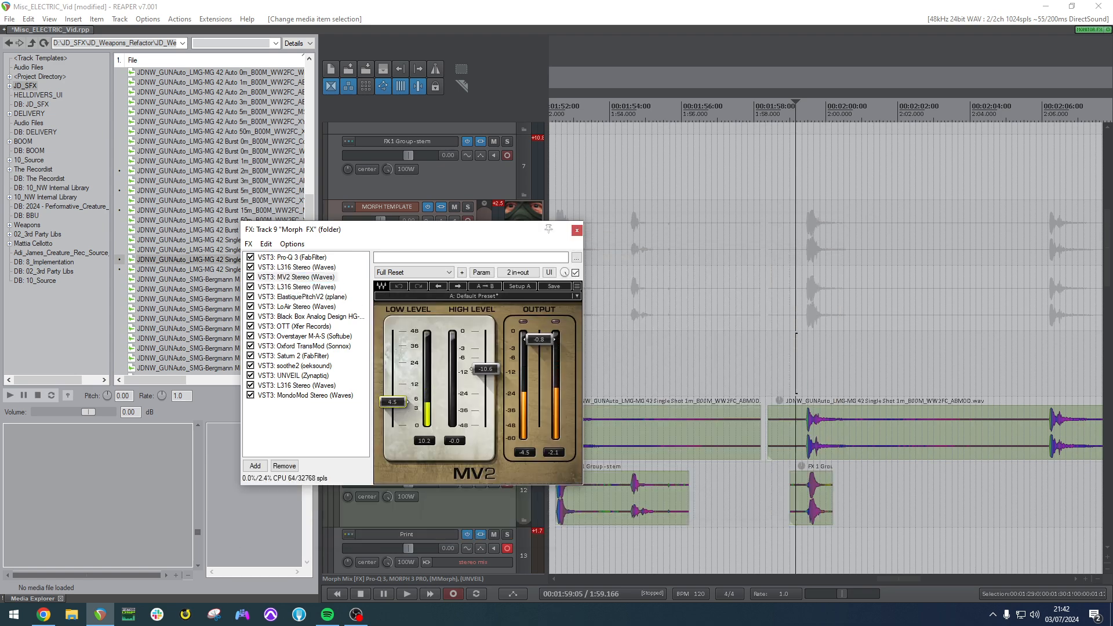
click(318, 297)
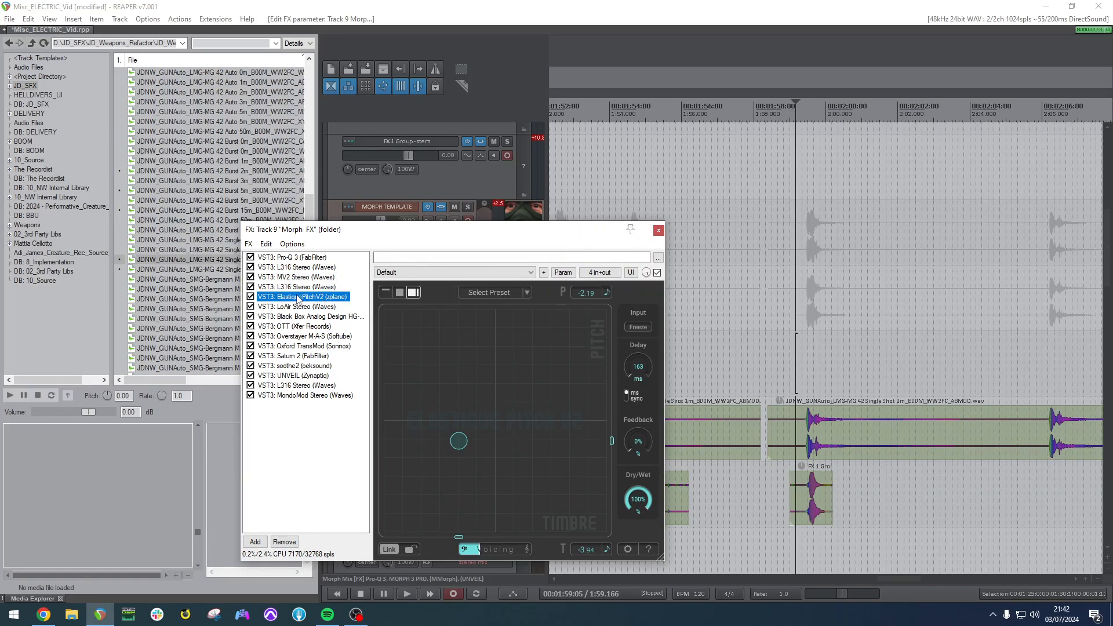
key(Delete)
Set the Black Box HG-2 saturation frequency to Flat and adjust its Pentode amount.
key(Down)
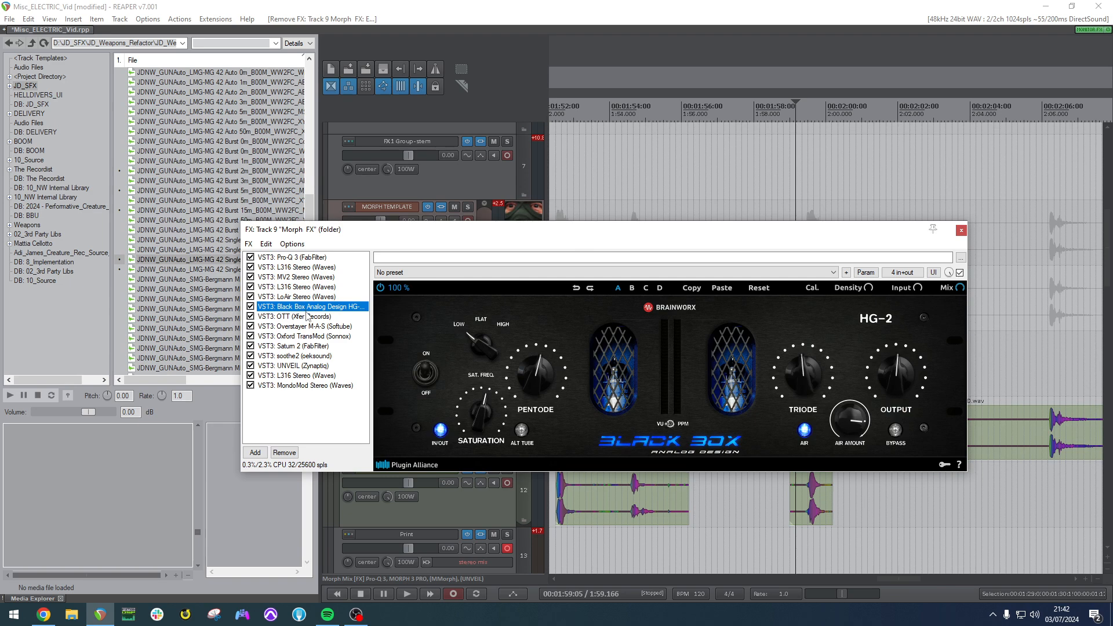
drag(478, 356, 478, 344)
drag(533, 394, 534, 383)
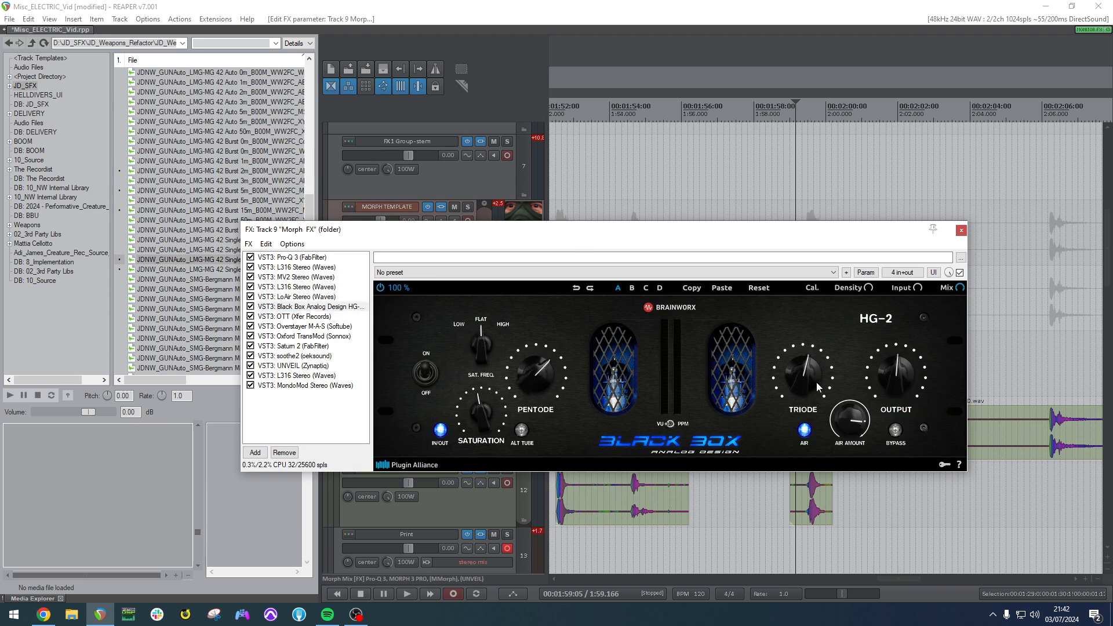
Set the OTT compressor's depth to 11% and its upward amount to 20%.
key(Down)
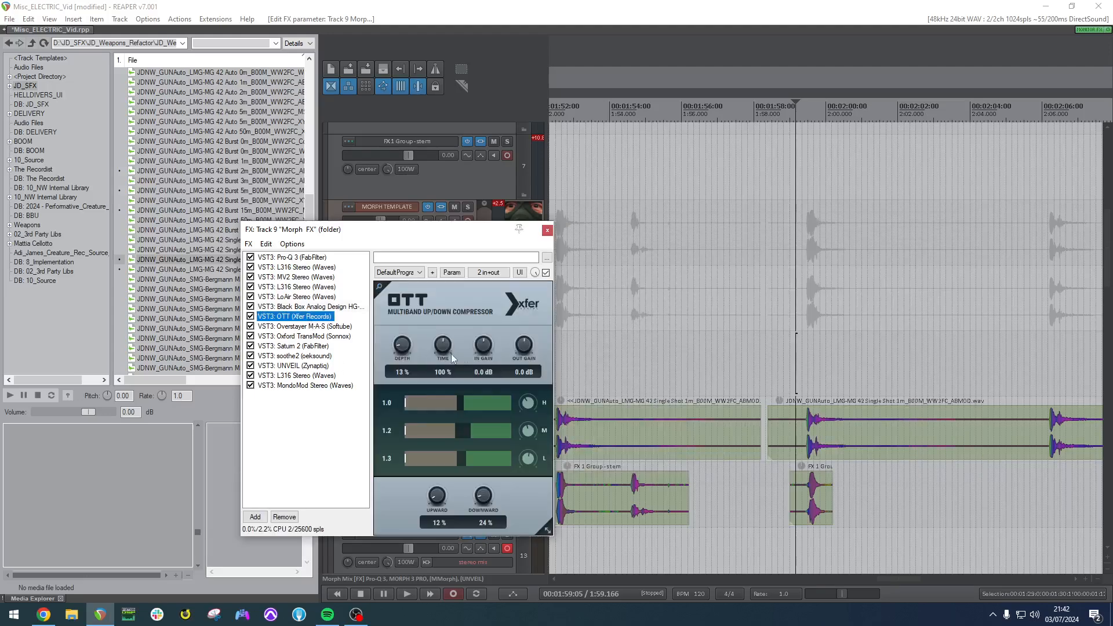
drag(403, 352, 409, 364)
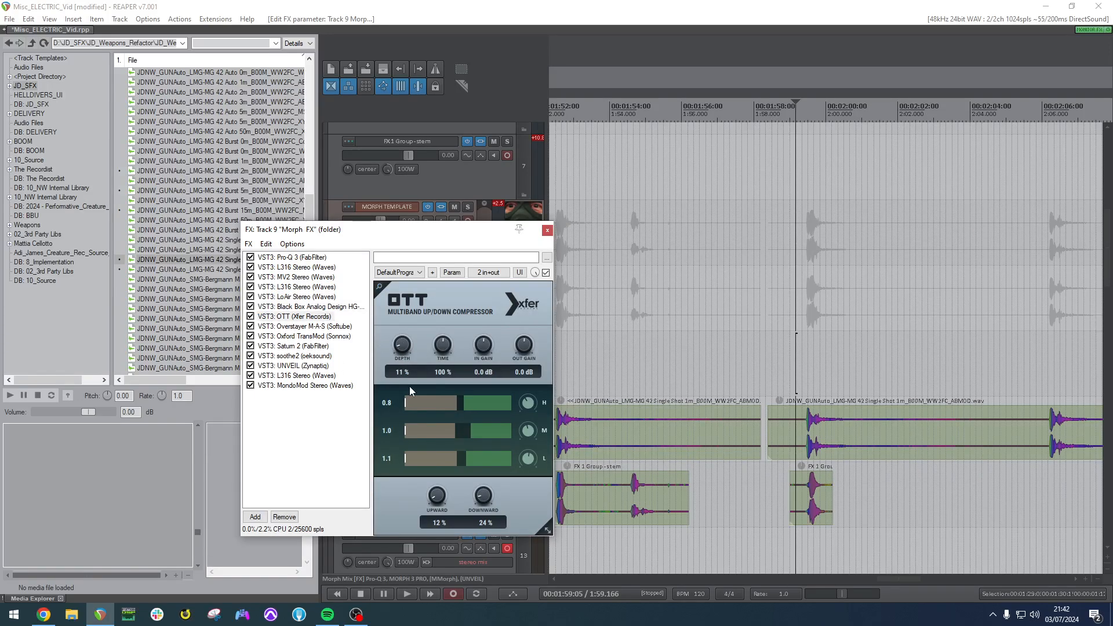
drag(440, 496, 441, 492)
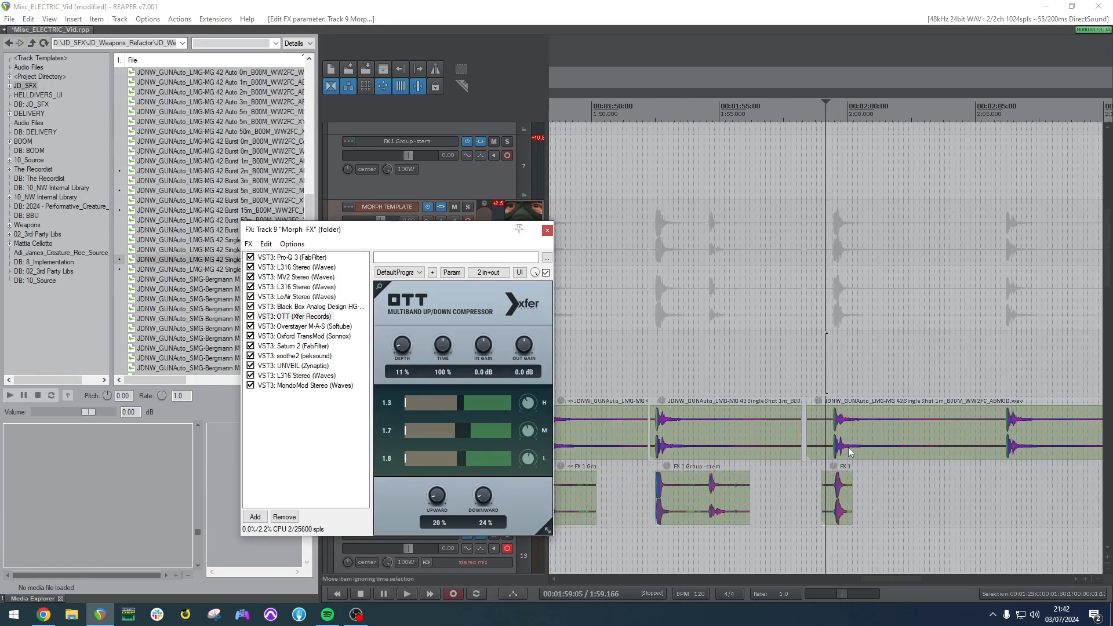
Check the Oxford TransMod settings and bypass the Overstayer M-A-S plug-in in the Morph FX chain.
click(312, 326)
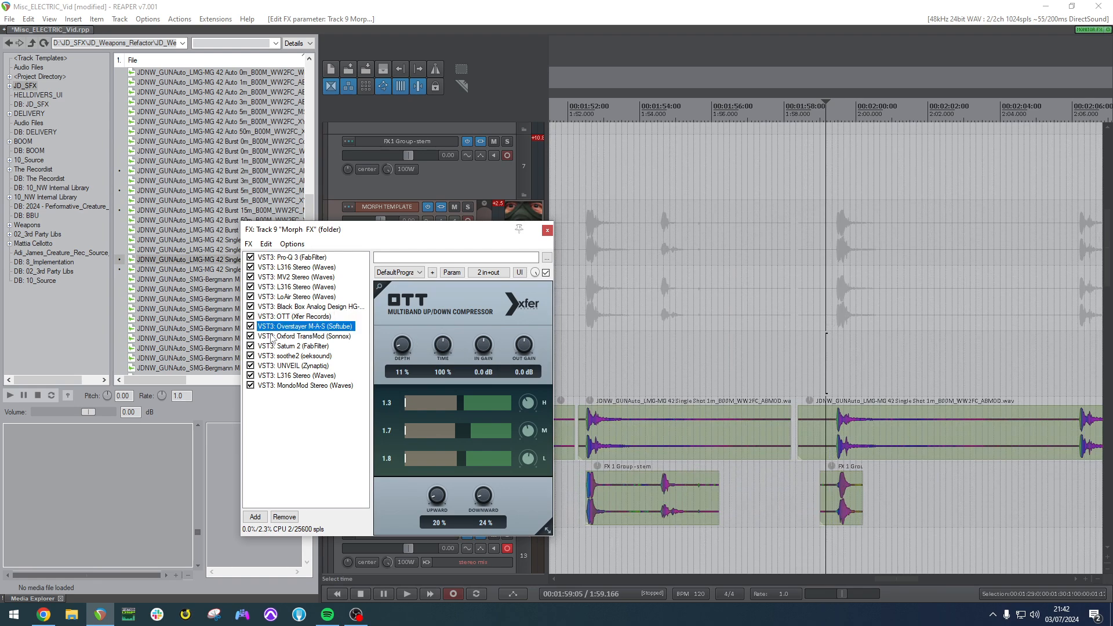
click(286, 337)
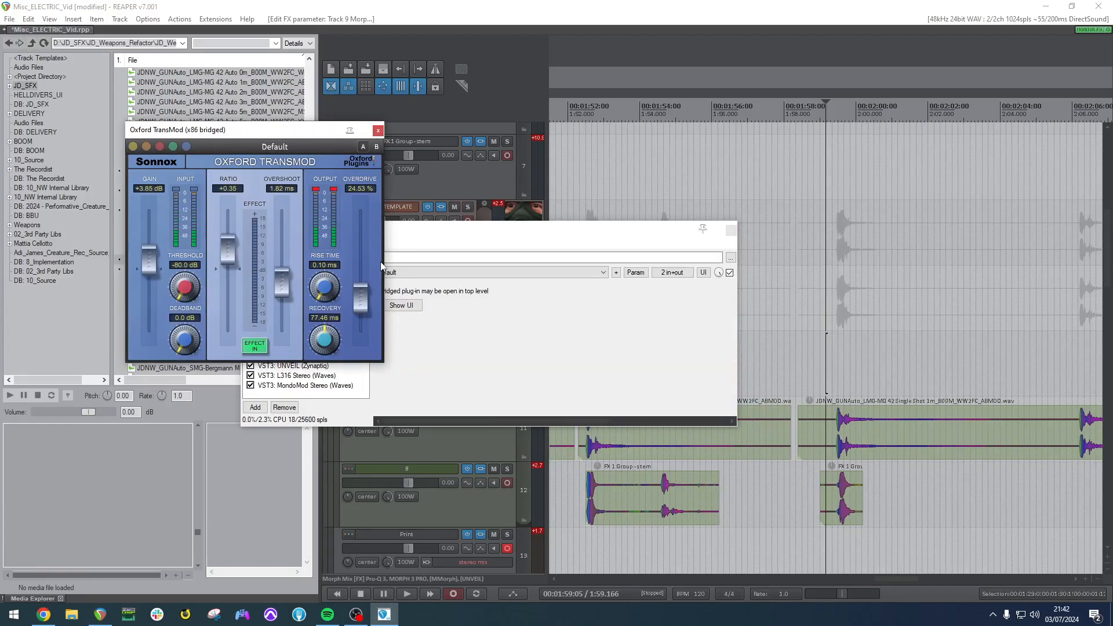
click(378, 131)
click(293, 318)
click(295, 326)
click(250, 327)
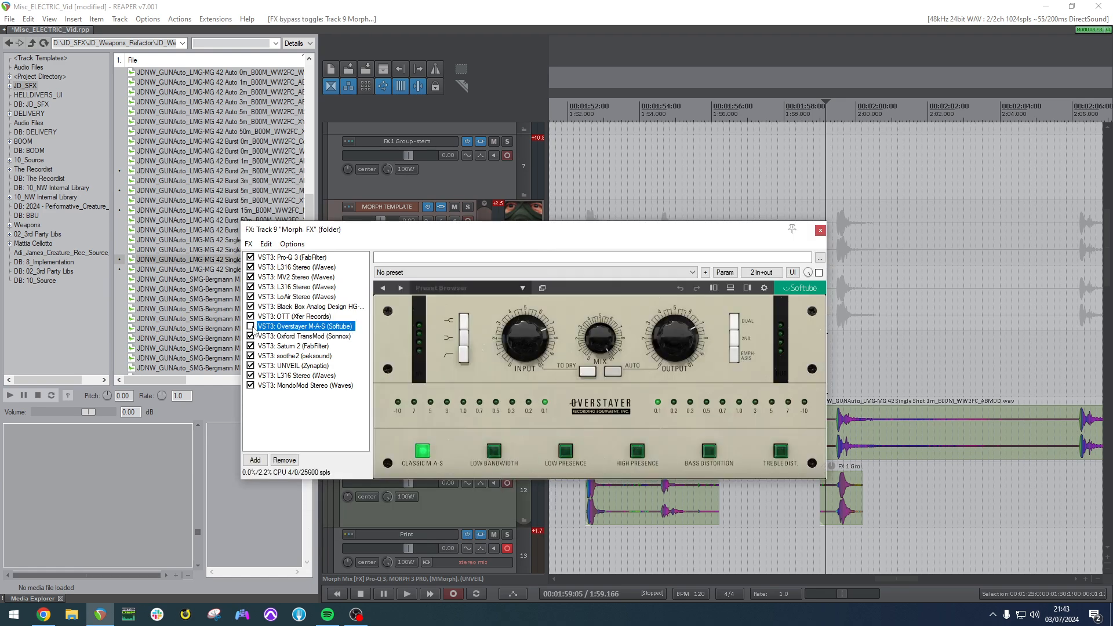
Bypass Saturn 2 and soothe2 in the Morph FX chain and review the plug-ins that follow them.
click(290, 346)
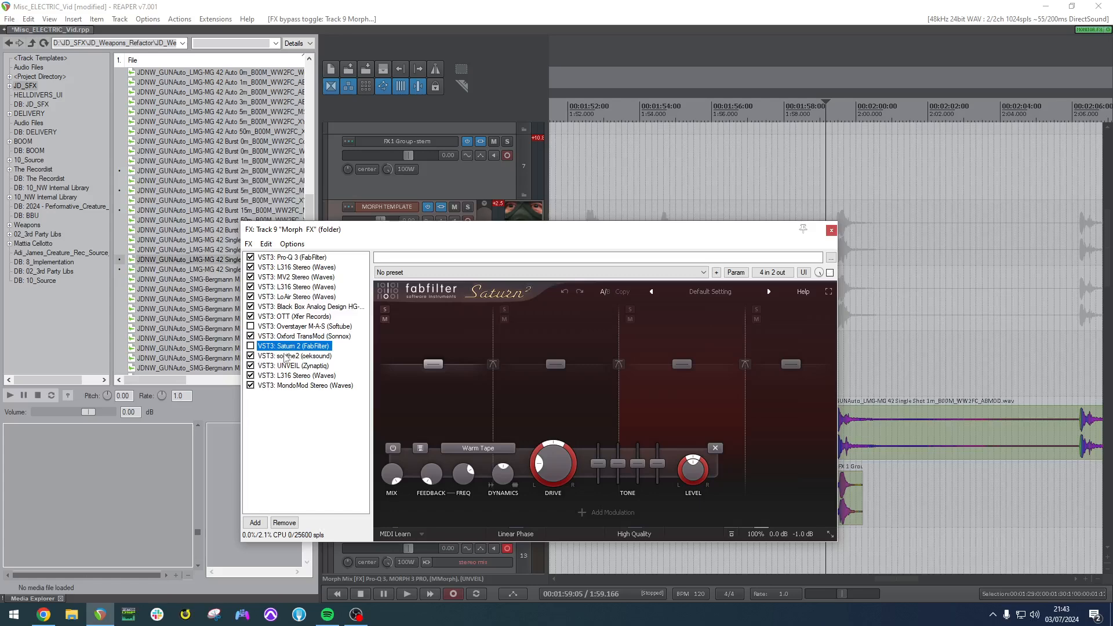
click(285, 355)
click(270, 363)
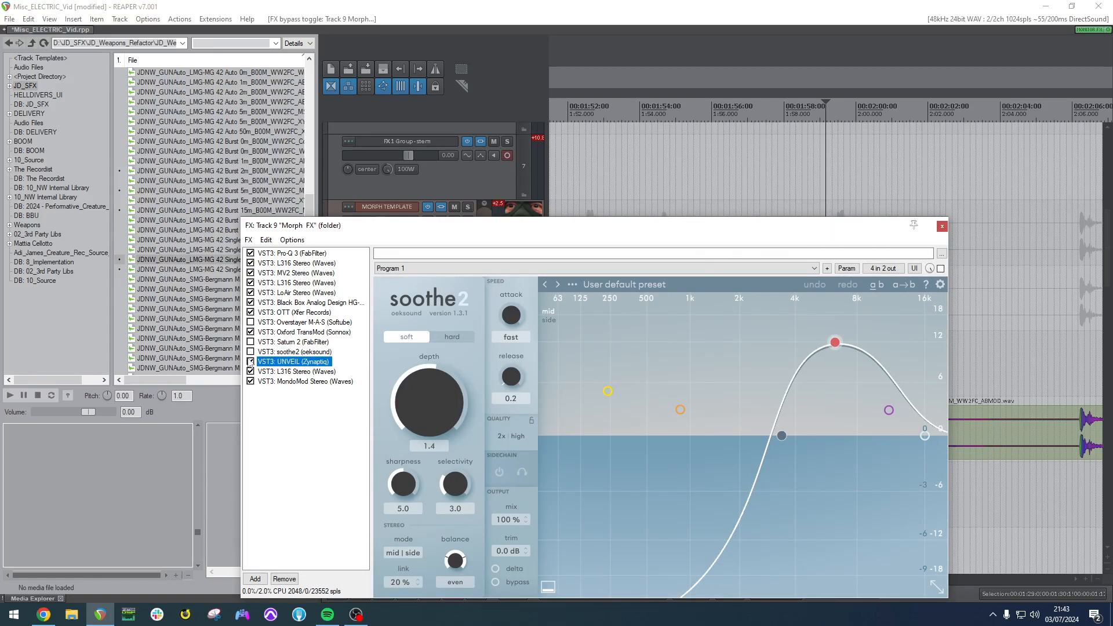
click(276, 382)
click(288, 371)
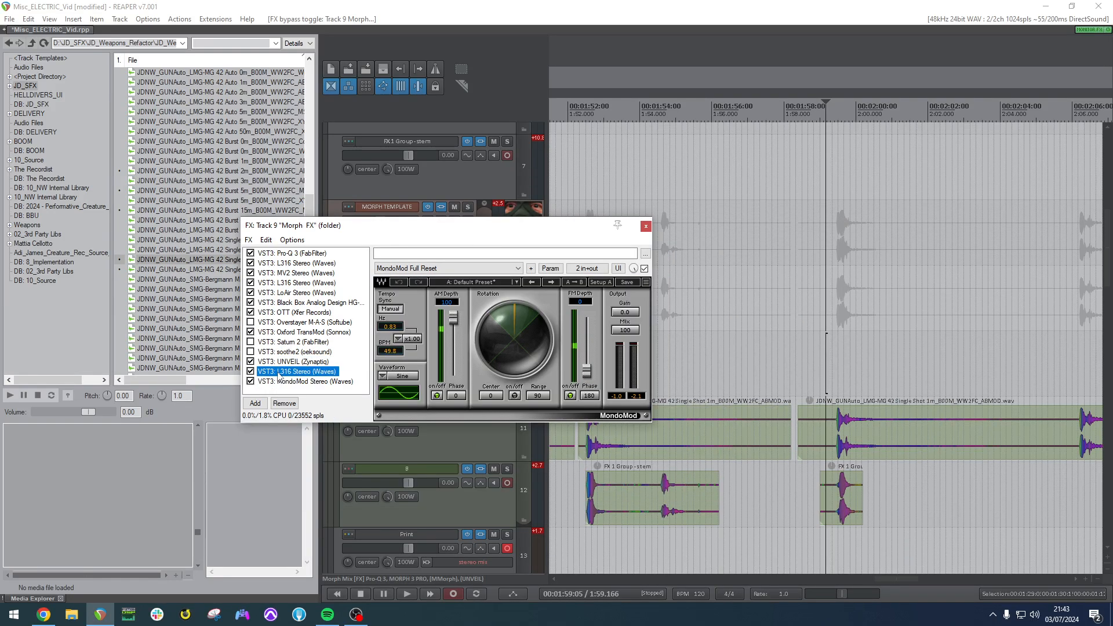
click(277, 381)
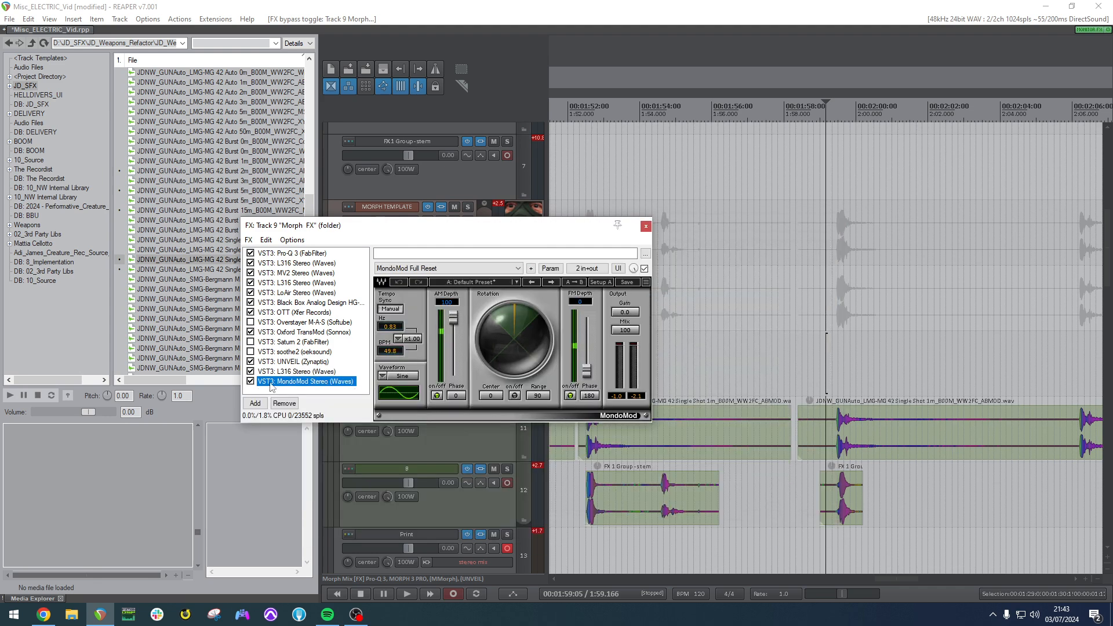
Bypass MondoMod in the Morph FX chain, cue the second FX 1 Group-stem item for playback, and close the chain.
key(space)
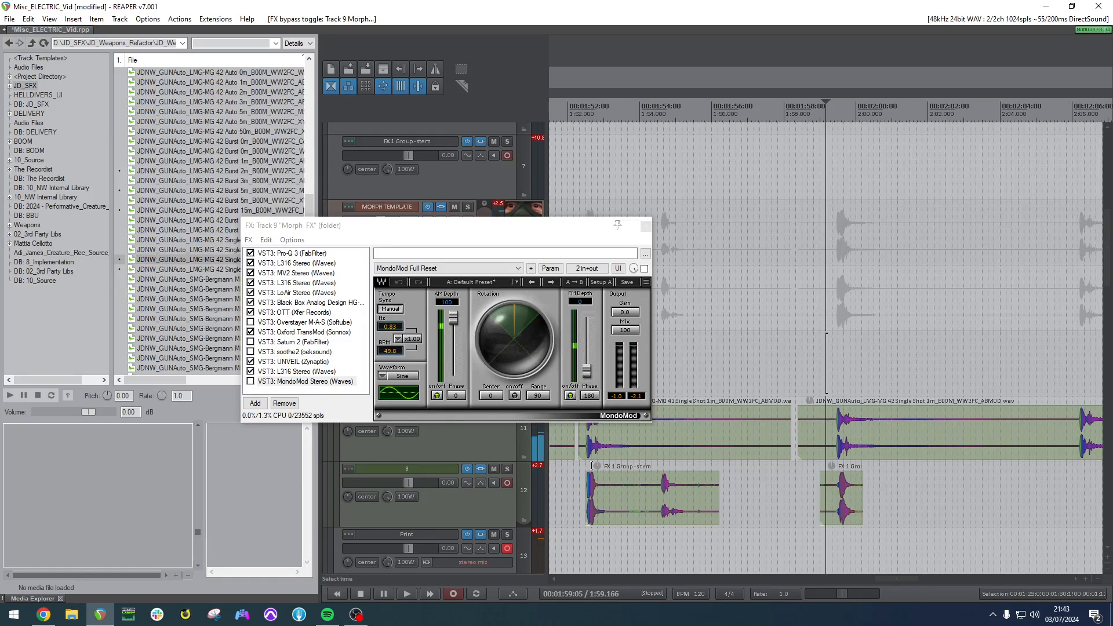
click(587, 482)
key(space)
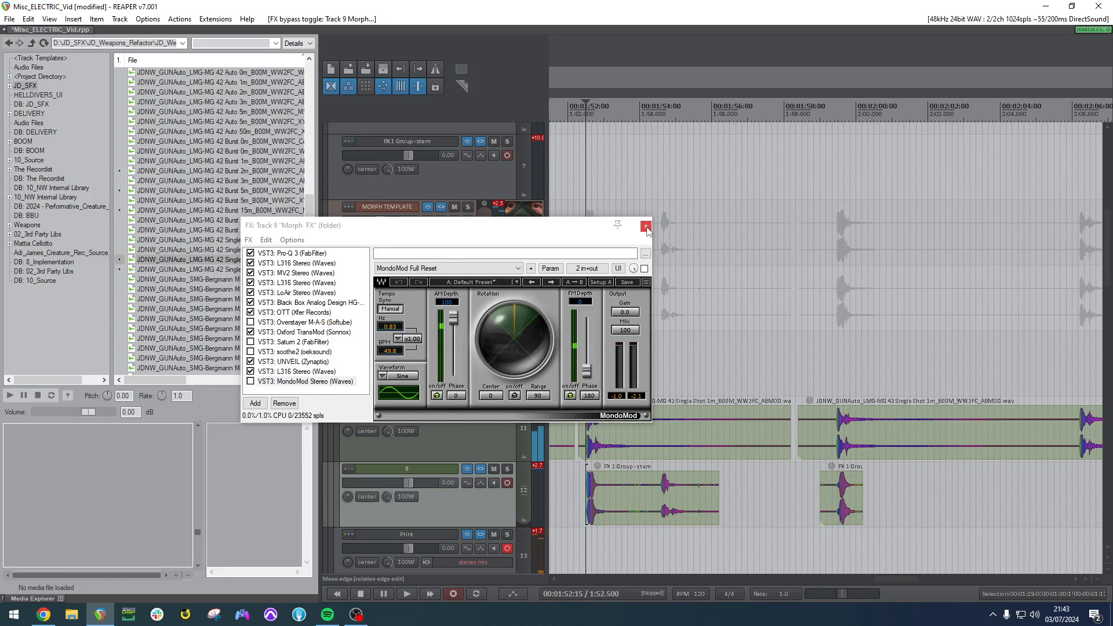
click(646, 225)
Shift MORPH 3 PRO's X-fade point toward A in the Morph Mix chain, set Crest to 0.40 and adjust Detail while auditioning.
click(479, 338)
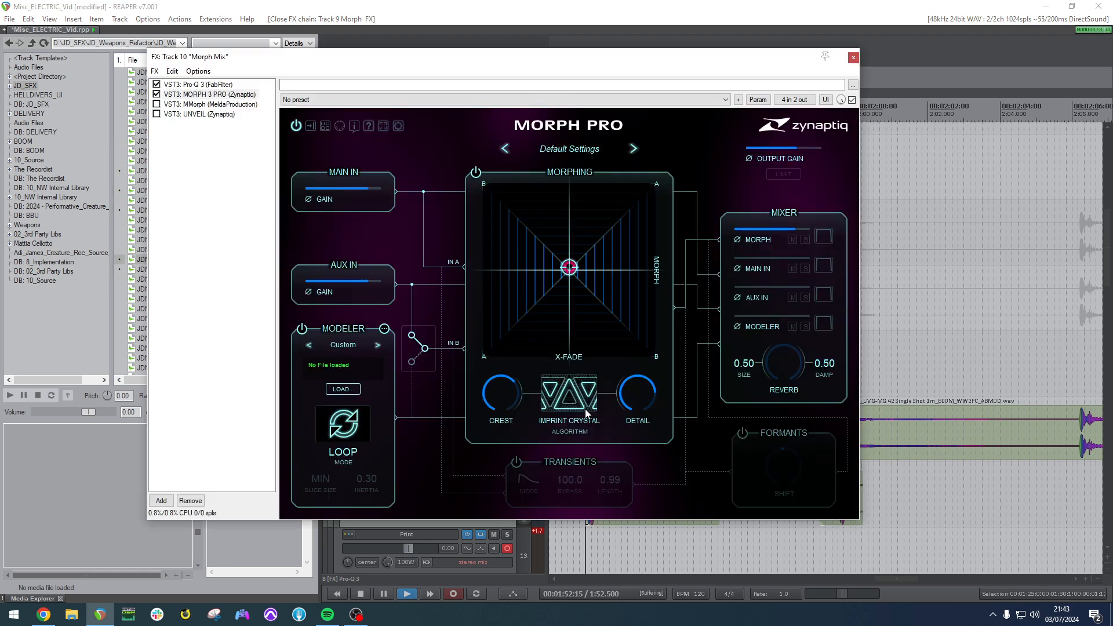
drag(649, 72, 456, 81)
click(832, 379)
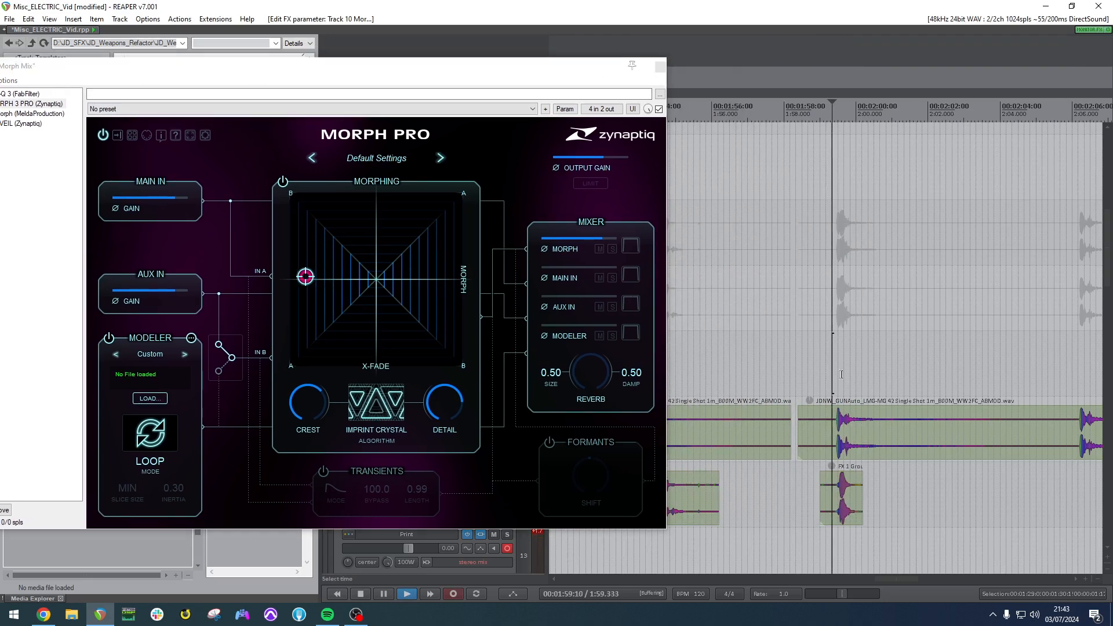
drag(431, 400, 439, 443)
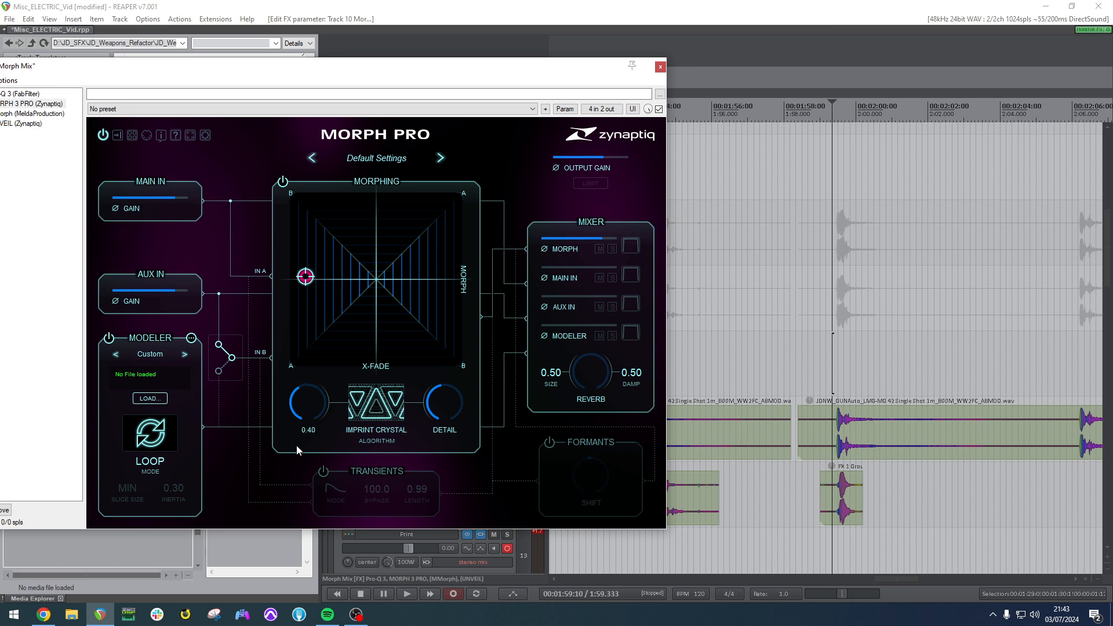
key(space)
key(space)
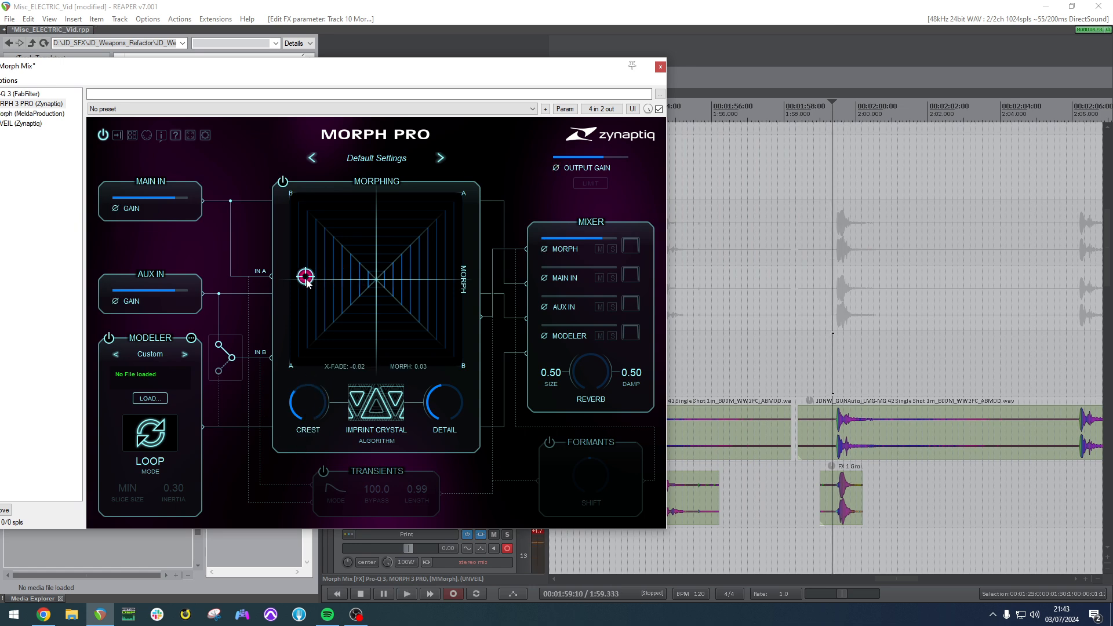
Close the Morph Mix FX chain and delete the MG 42 gunshot items from track A.
scroll(719, 437, down, 5)
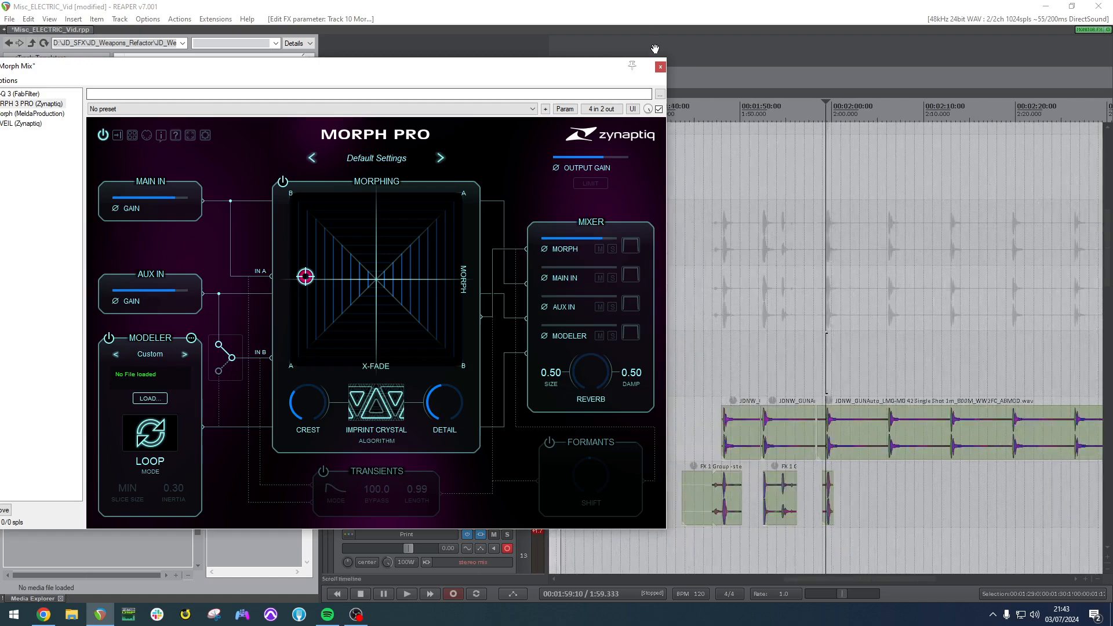
click(660, 67)
scroll(757, 356, up, 5)
key(Delete)
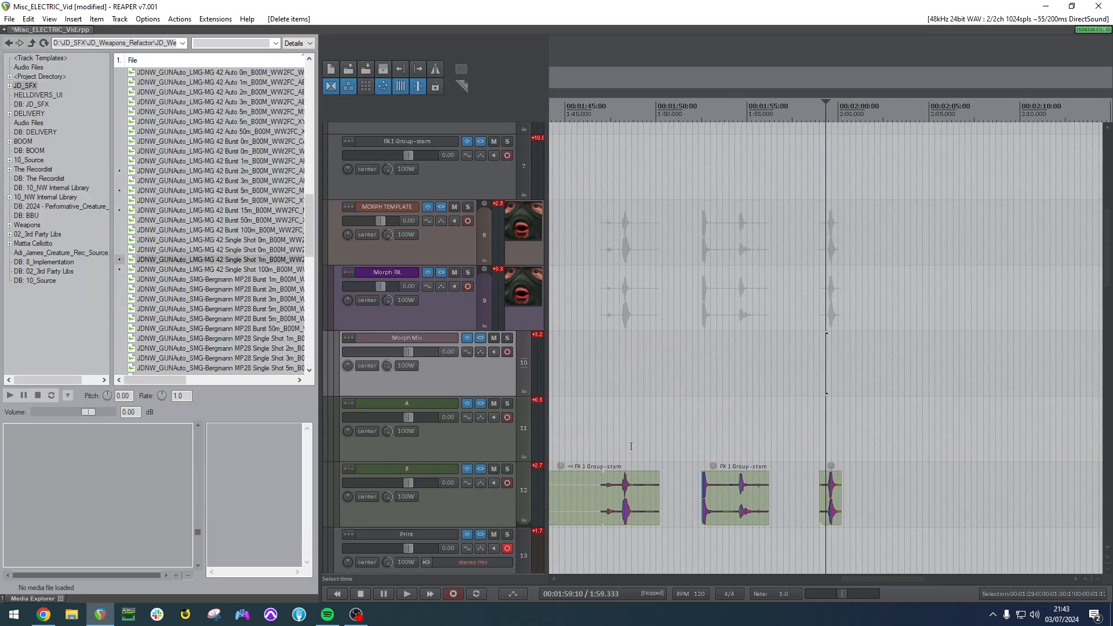
Open the JD_Creature_Source folder within JD_SFX and look through its creature recordings.
click(27, 87)
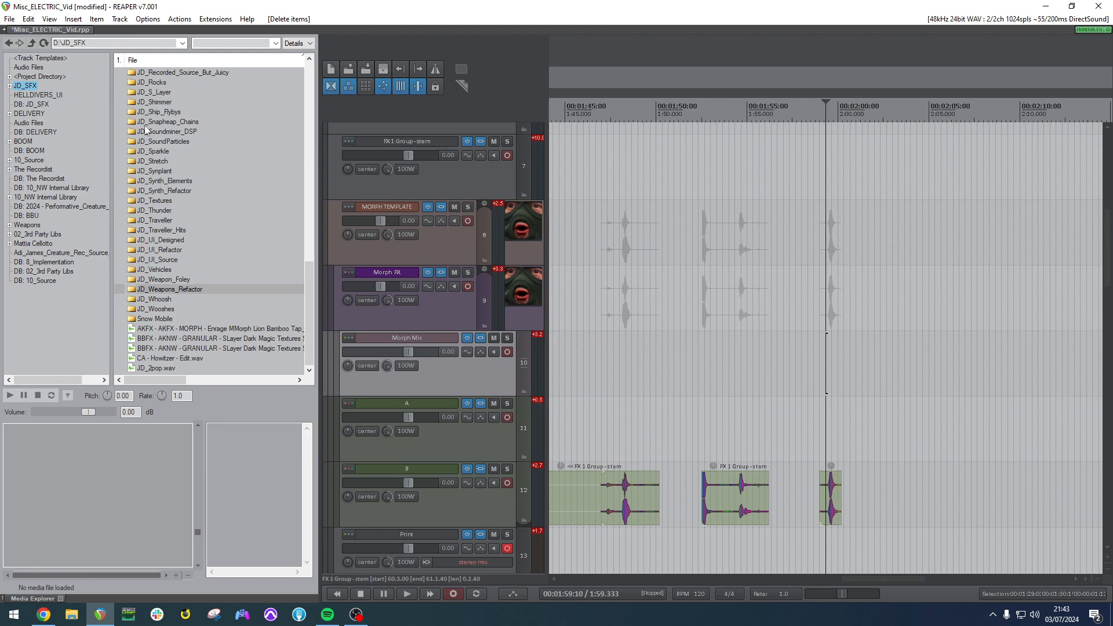
scroll(175, 174, up, 10)
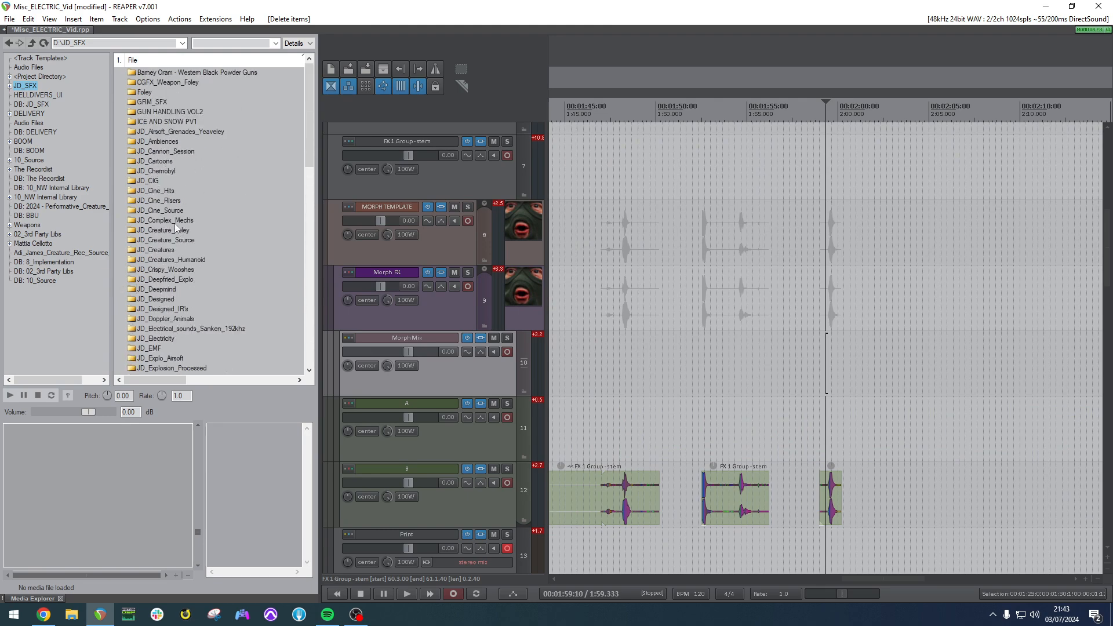
double_click(170, 240)
scroll(214, 186, down, 5)
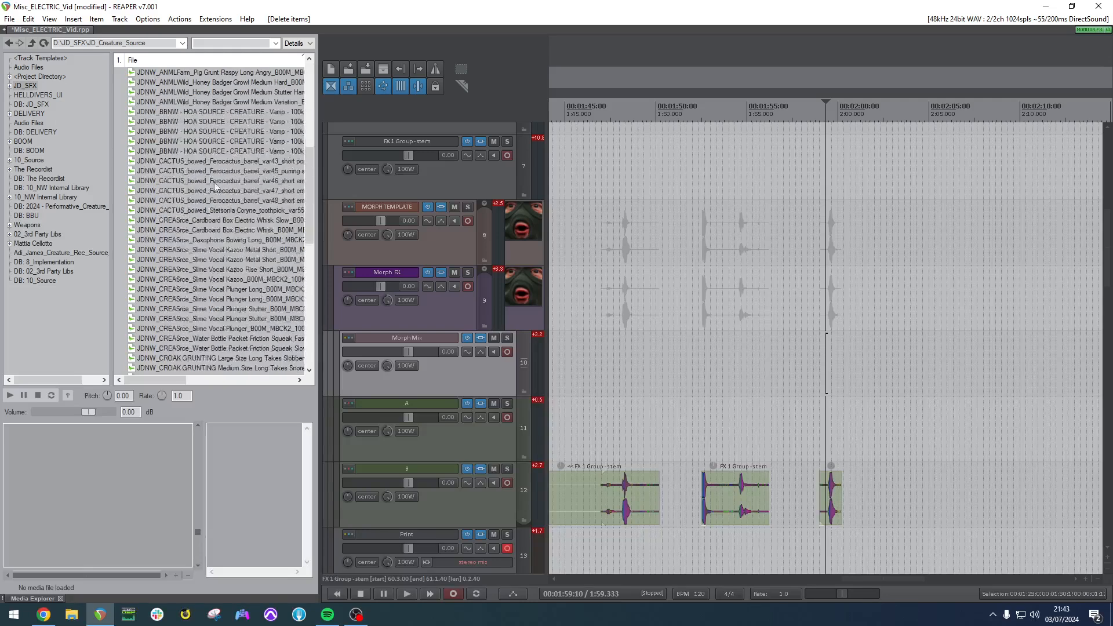
scroll(212, 201, up, 3)
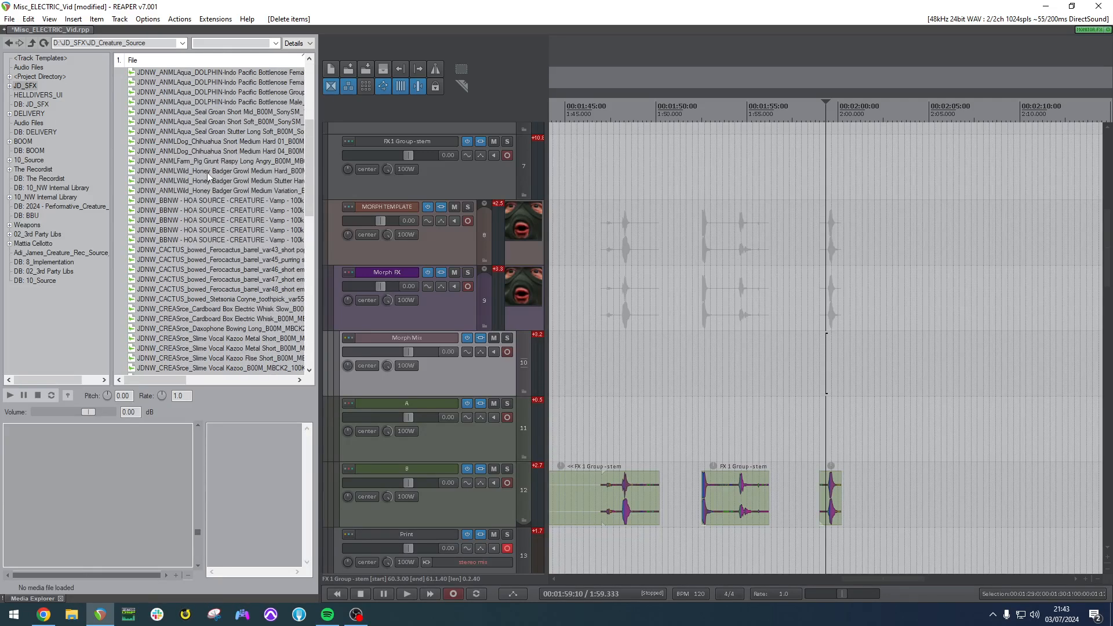
Place the Seal Groan Short Mid recording on track A and slip its contents to line up with the last FX 1 Group-stem item.
click(231, 113)
drag(249, 112, 881, 426)
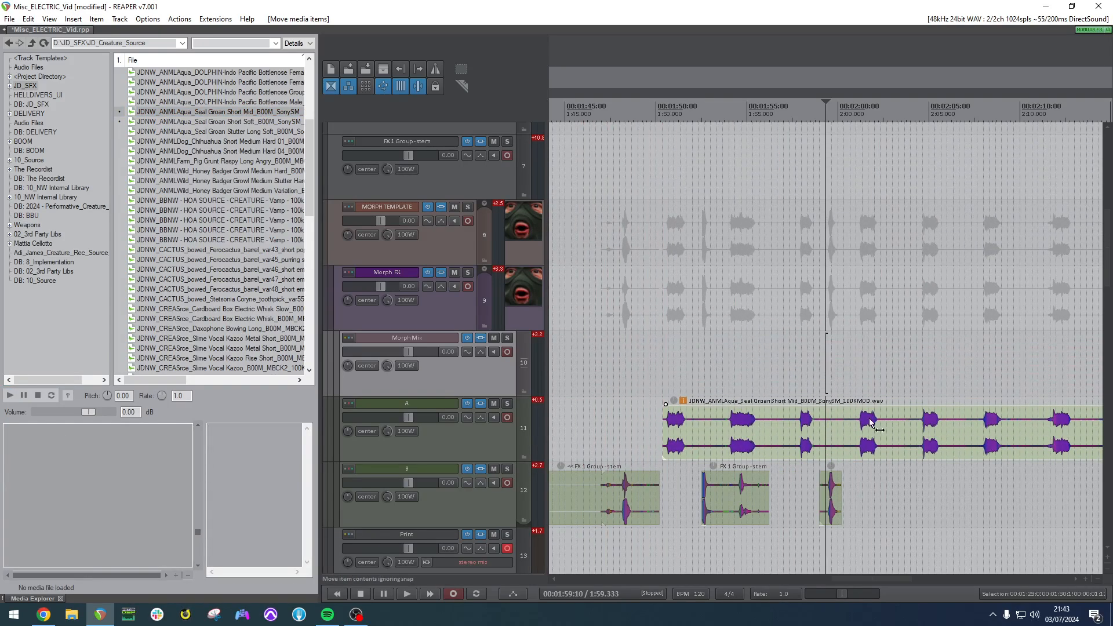
drag(781, 430, 748, 432)
click(833, 438)
scroll(838, 445, up, 5)
Trim the seal recording on track A to a single groan above the last FX 1 Group-stem item.
click(791, 430)
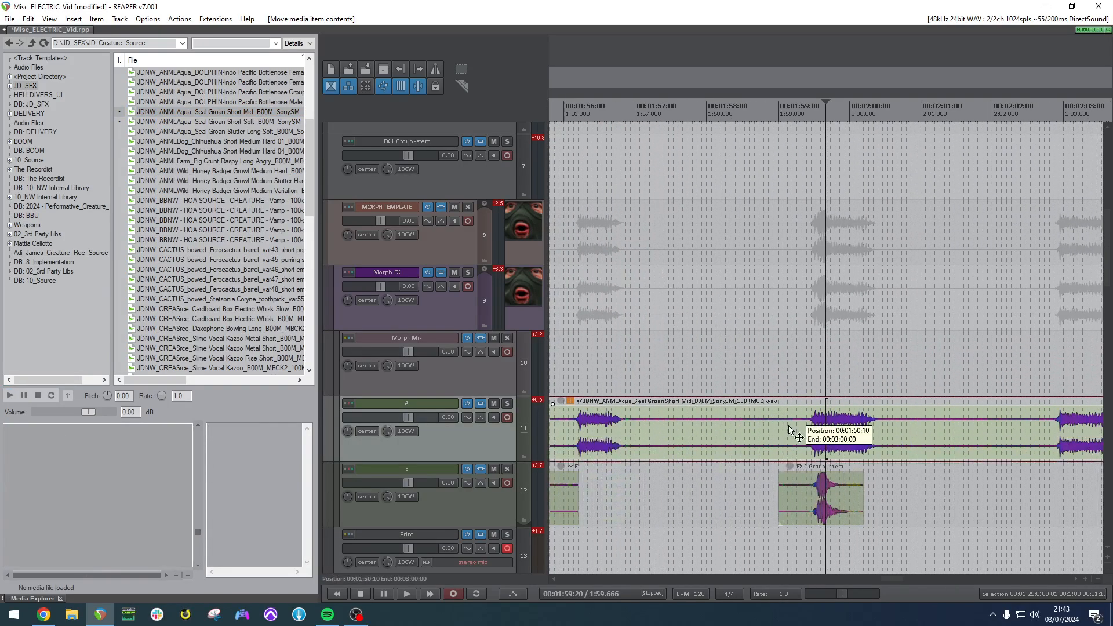
key(s)
click(734, 430)
key(Delete)
drag(880, 435, 871, 435)
key(s)
click(981, 434)
key(Delete)
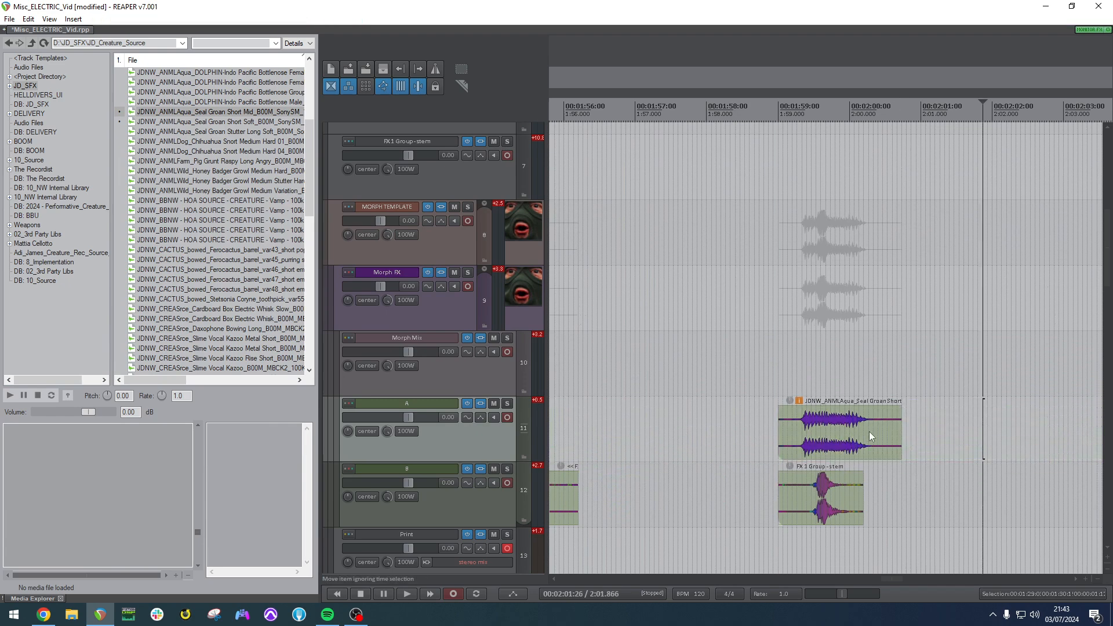
Audition the seal groan morph, nudge the groan slightly later against the stem burst, and remove it from track A.
click(839, 430)
click(759, 382)
key(space)
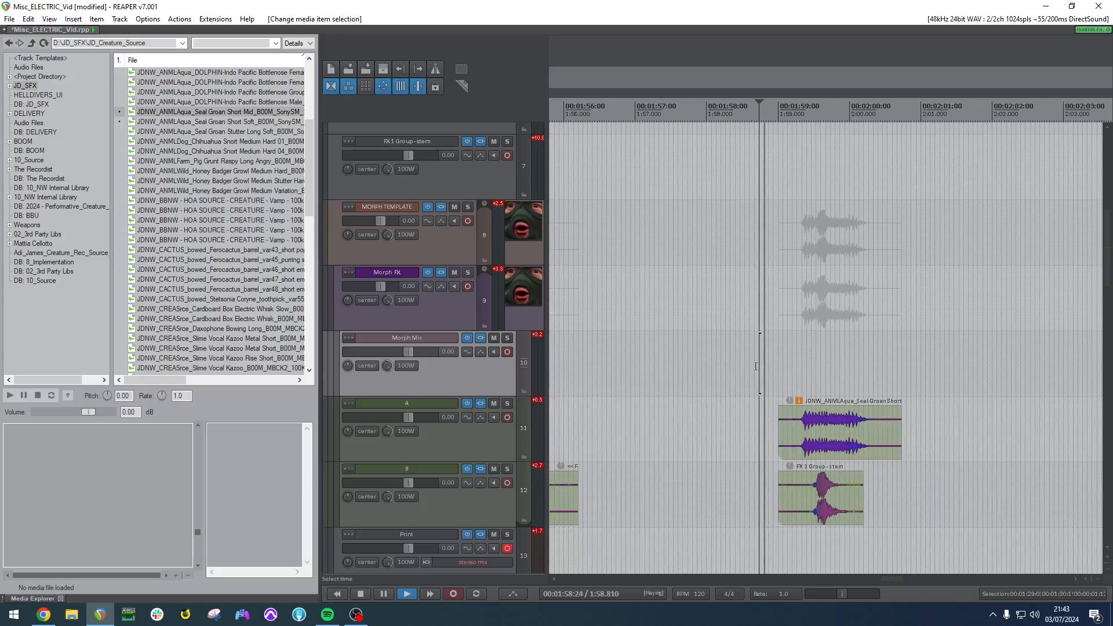
drag(788, 436, 802, 436)
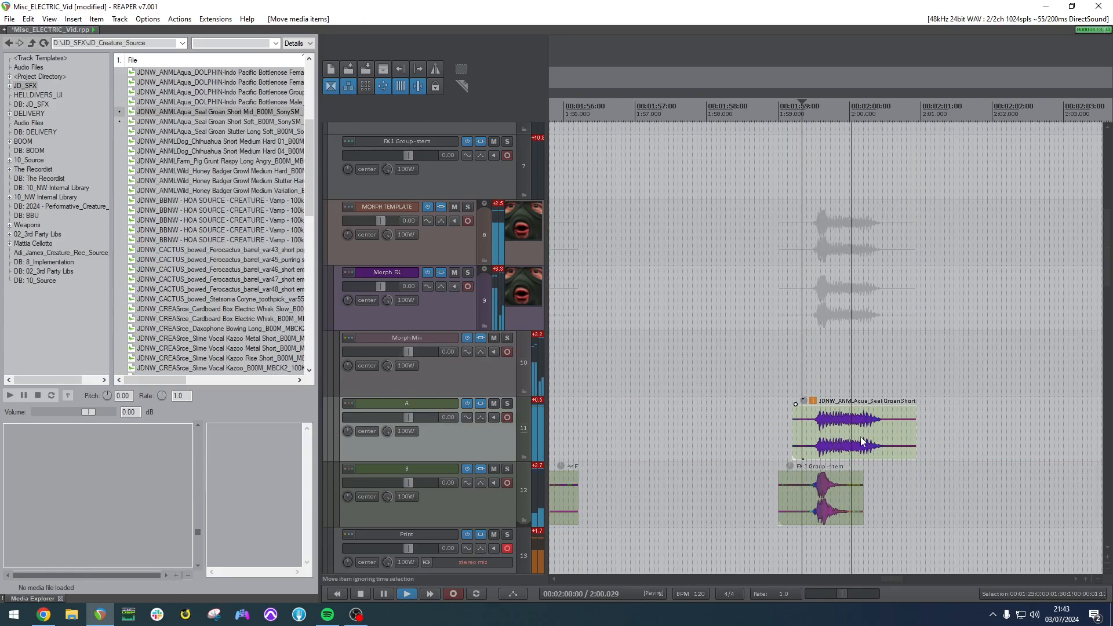
key(space)
click(868, 453)
key(Delete)
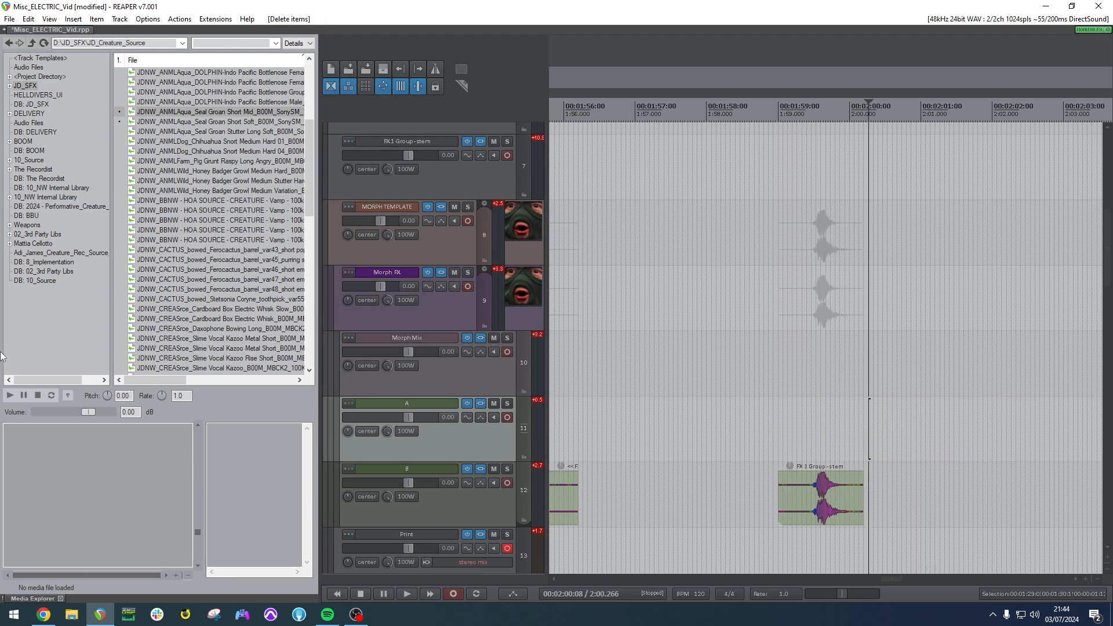
Preview the bowed Ferocactus barrel var43 recording and look over the Morph and FX1 Group tracks.
click(255, 250)
scroll(258, 258, down, 1)
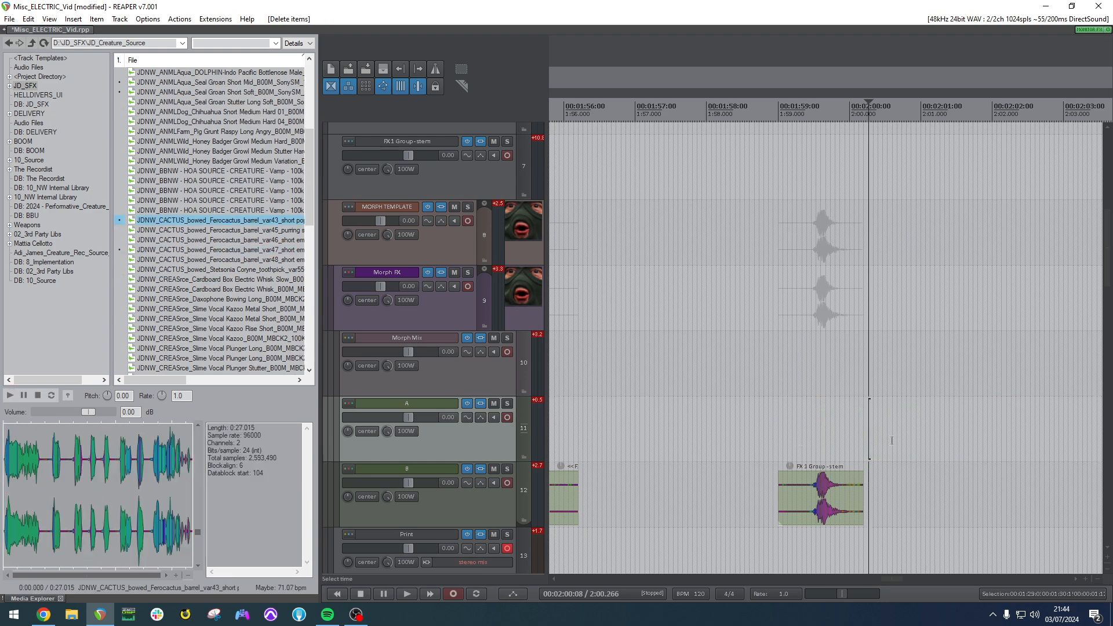
scroll(798, 429, down, 3)
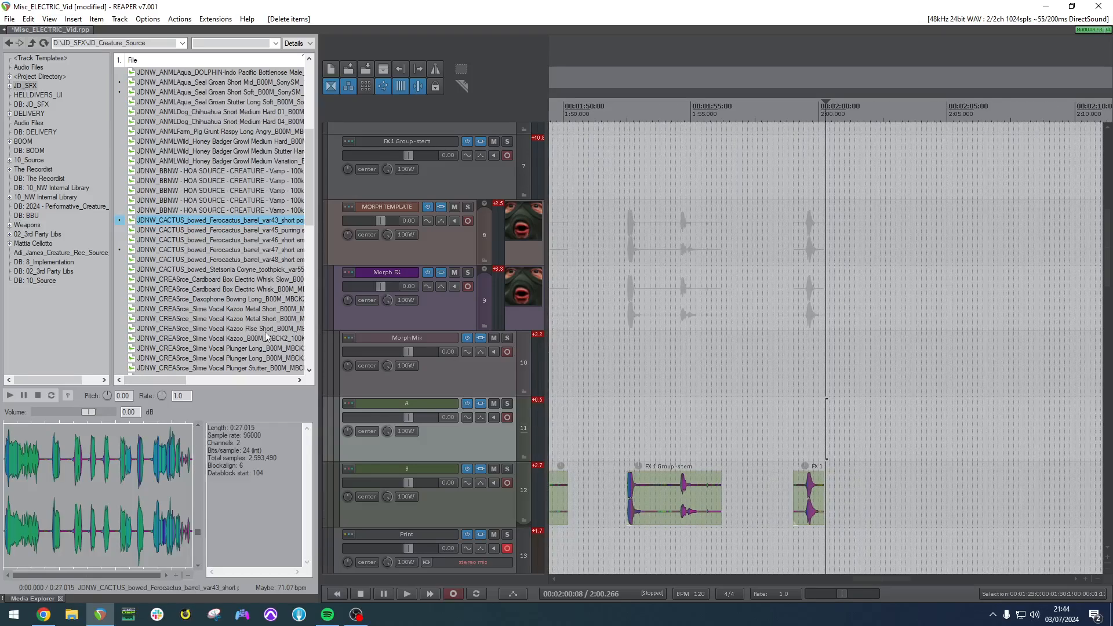
scroll(495, 335, up, 1)
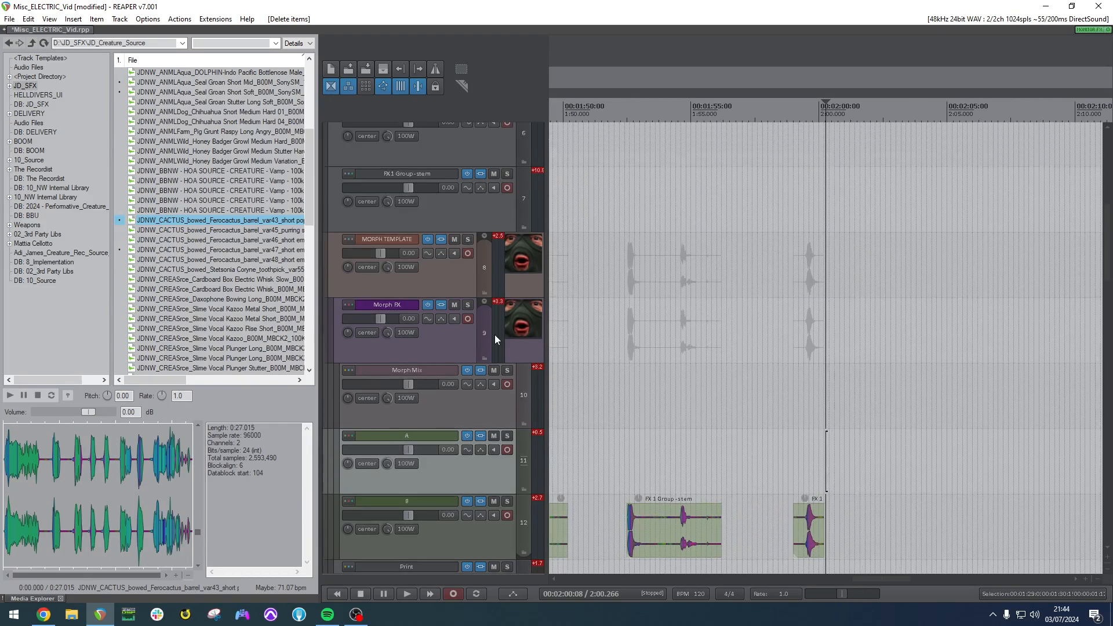
scroll(487, 331, up, 6)
scroll(452, 324, down, 2)
scroll(445, 323, down, 4)
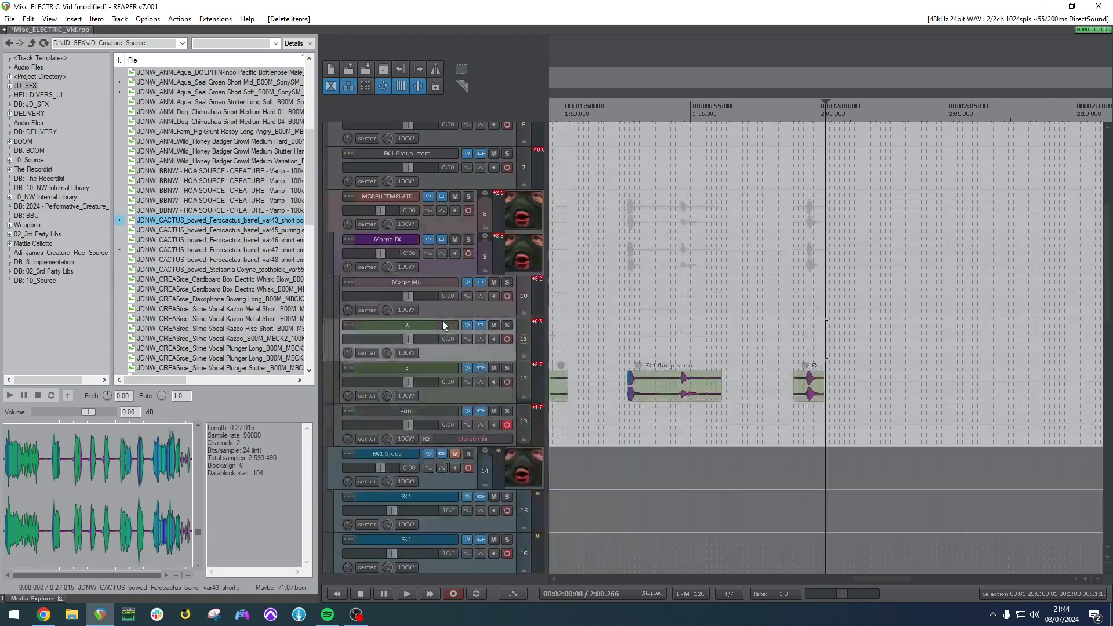
scroll(440, 316, down, 3)
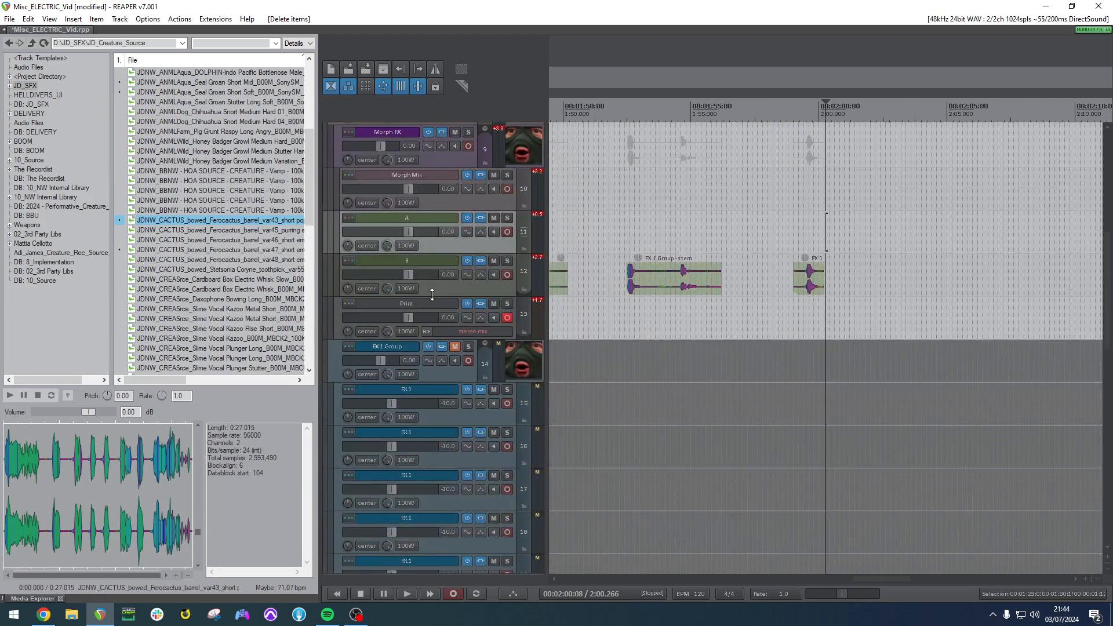